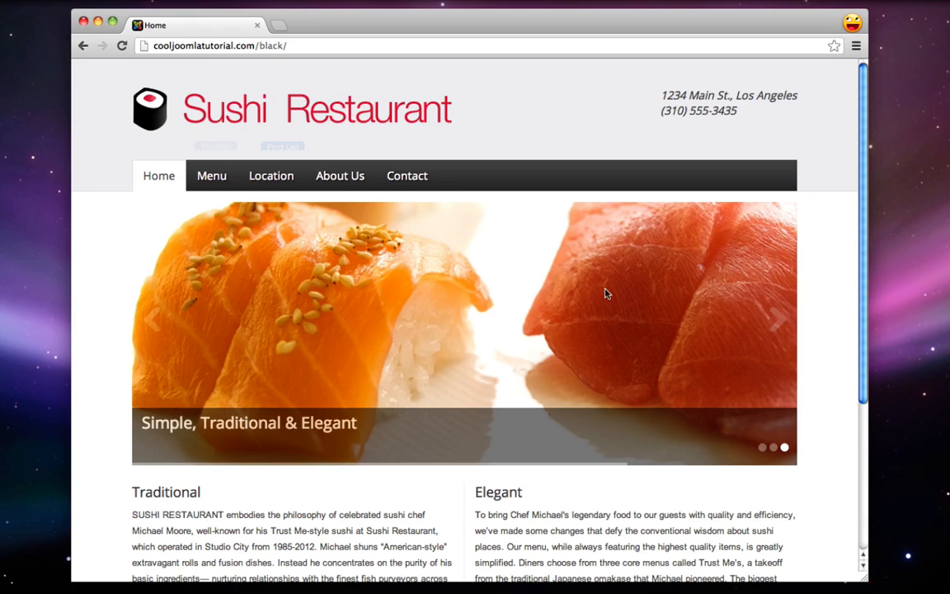
Scroll through the Sushi Restaurant home page, then go to its Menu page
{"action": "scroll", "coordinate": [774, 323], "scroll_direction": "down", "scroll_amount": 2}
{"action": "scroll", "coordinate": [778, 322], "scroll_direction": "down", "scroll_amount": 2}
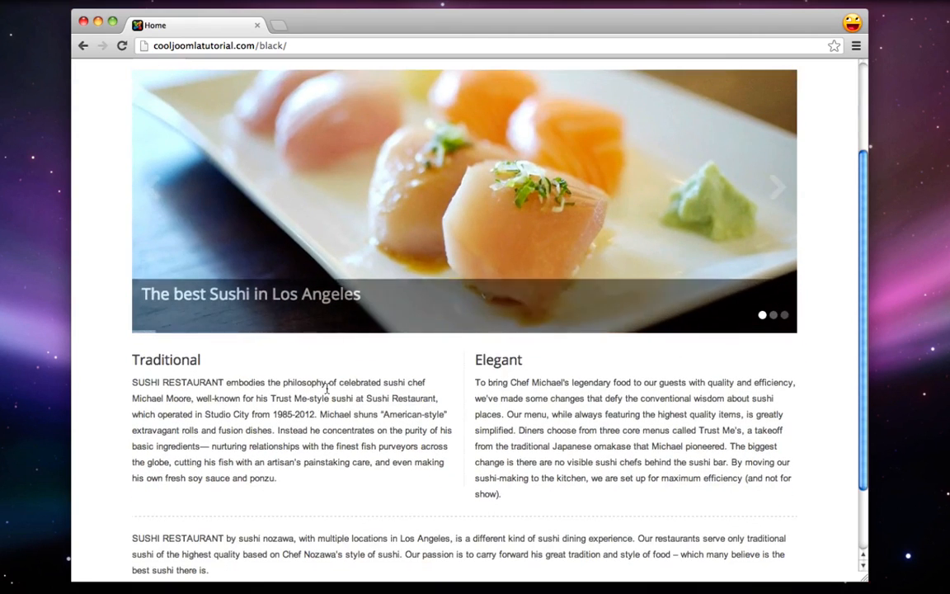
{"action": "left_click_drag", "start_coordinate": [144, 360], "coordinate": [325, 393]}
{"action": "left_click", "coordinate": [335, 399]}
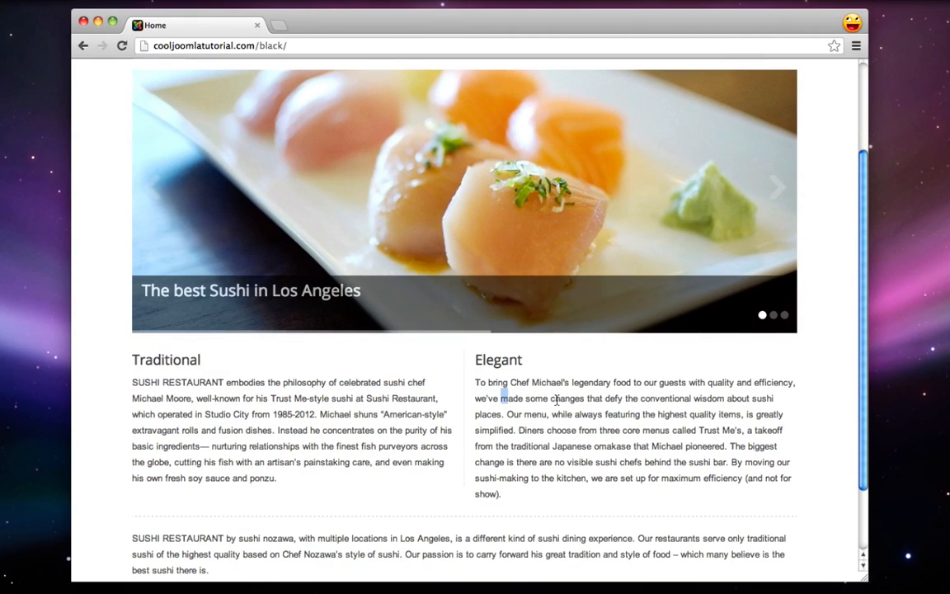
{"action": "left_click_drag", "start_coordinate": [502, 399], "coordinate": [679, 461]}
{"action": "scroll", "coordinate": [678, 462], "scroll_direction": "down", "scroll_amount": 2}
{"action": "scroll", "coordinate": [673, 468], "scroll_direction": "up", "scroll_amount": 5}
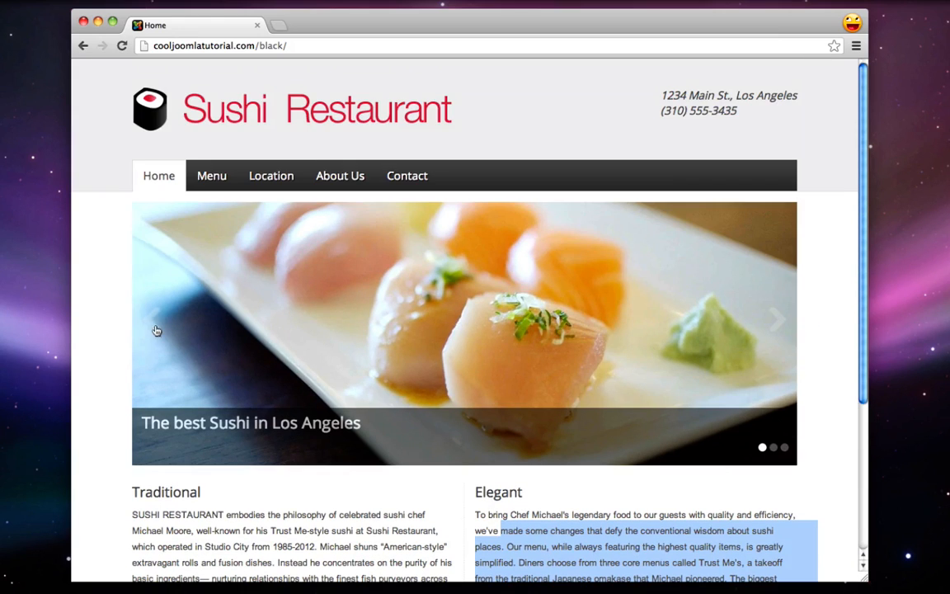
{"action": "left_click", "coordinate": [101, 290]}
{"action": "left_click", "coordinate": [218, 183]}
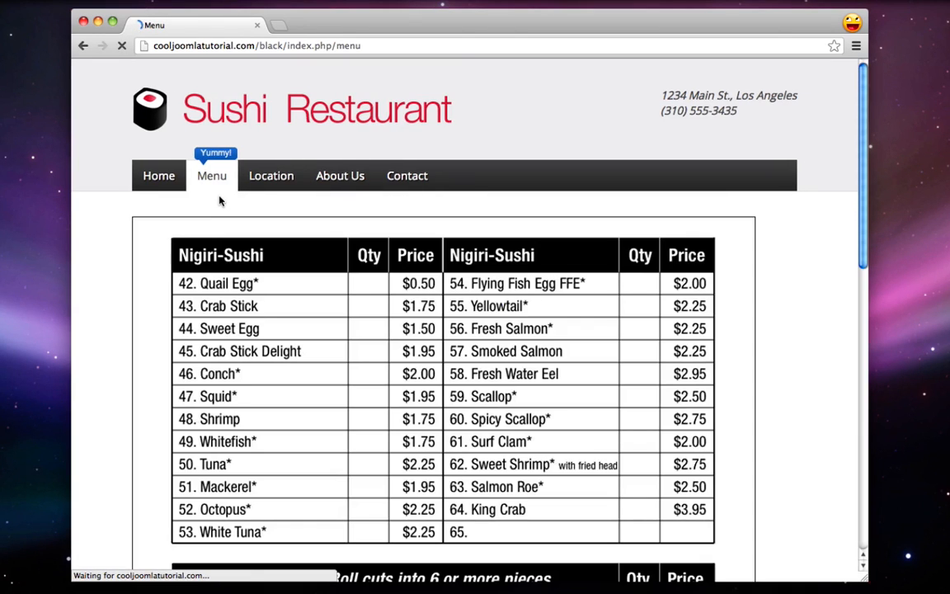
Scroll the Nigiri-Sushi price list, then open the Location page
{"action": "scroll", "coordinate": [162, 263], "scroll_direction": "down", "scroll_amount": 10}
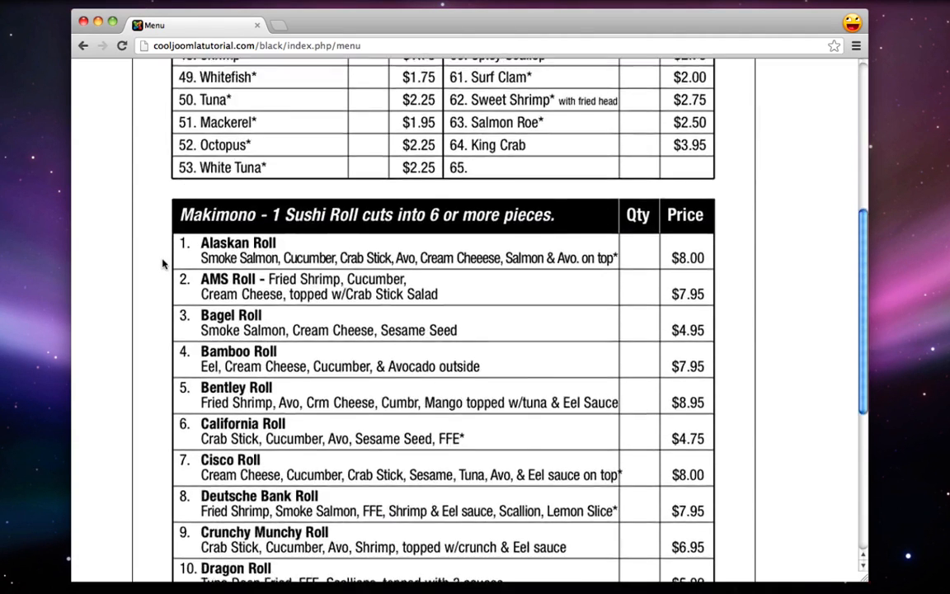
{"action": "scroll", "coordinate": [163, 264], "scroll_direction": "up", "scroll_amount": 9}
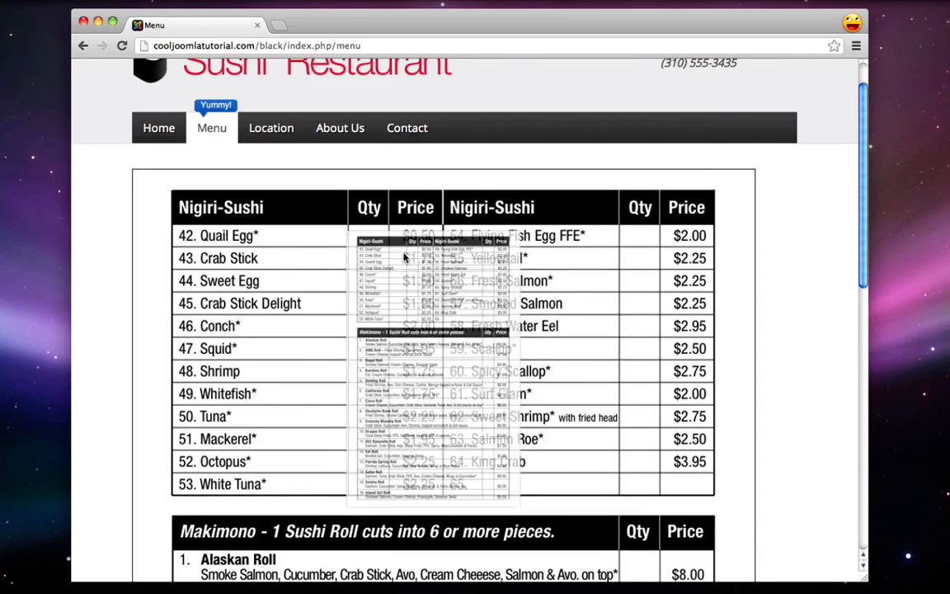
{"action": "scroll", "coordinate": [121, 250], "scroll_direction": "up", "scroll_amount": 2}
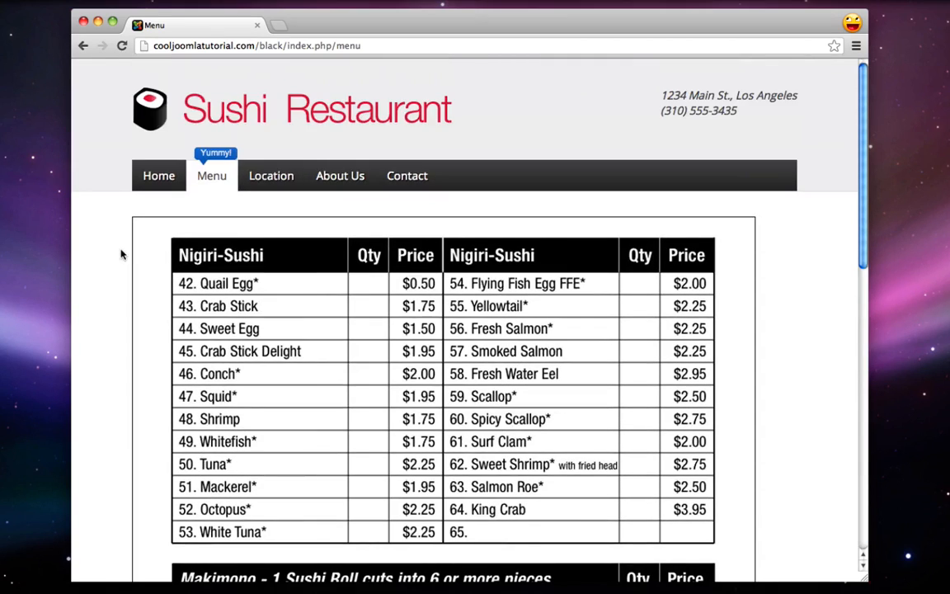
{"action": "left_click", "coordinate": [264, 179]}
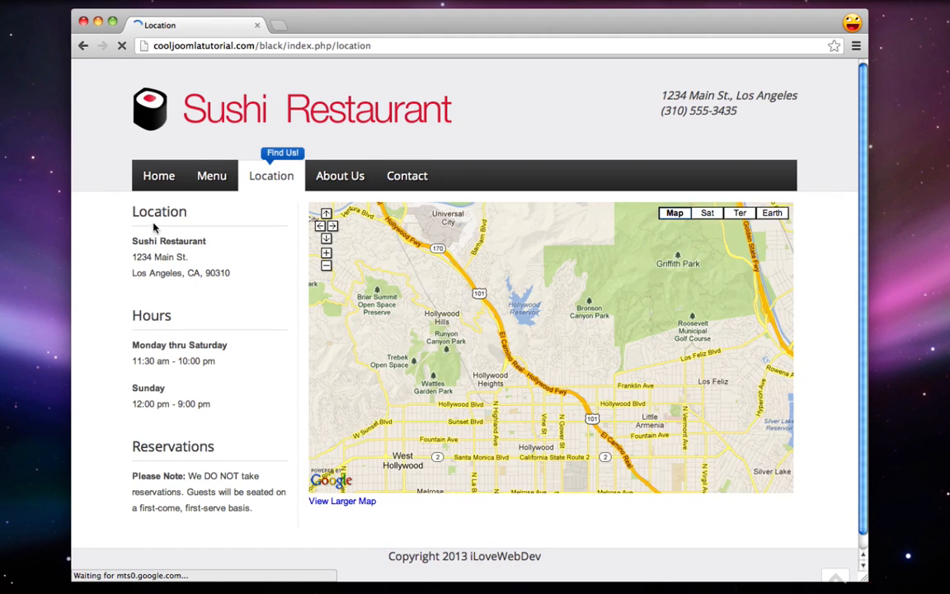
Highlight the Monday thru Saturday hours and Reservations text, then go to About Us
{"action": "left_click_drag", "start_coordinate": [146, 346], "coordinate": [194, 347]}
{"action": "left_click_drag", "start_coordinate": [176, 450], "coordinate": [213, 467]}
{"action": "left_click", "coordinate": [213, 470]}
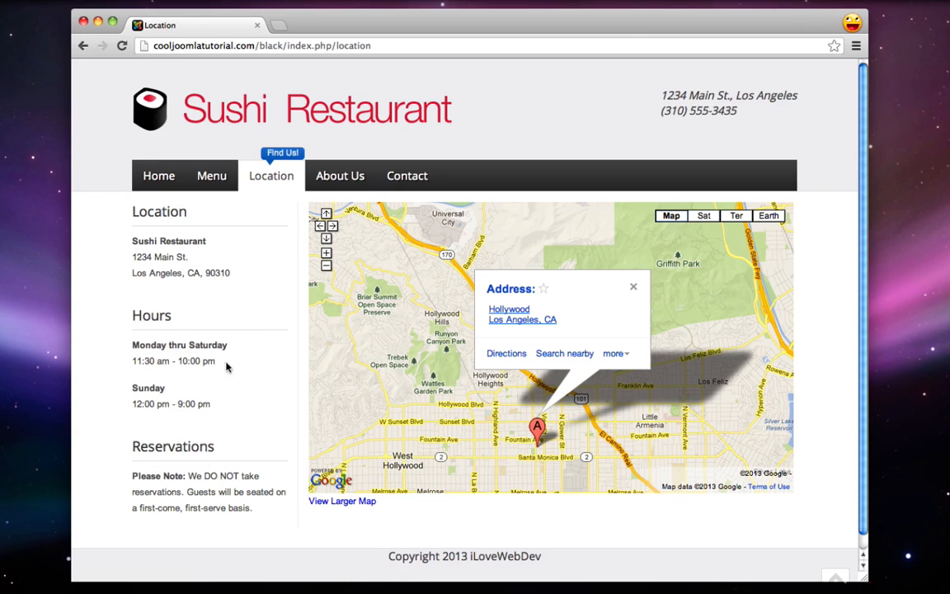
{"action": "left_click", "coordinate": [329, 179]}
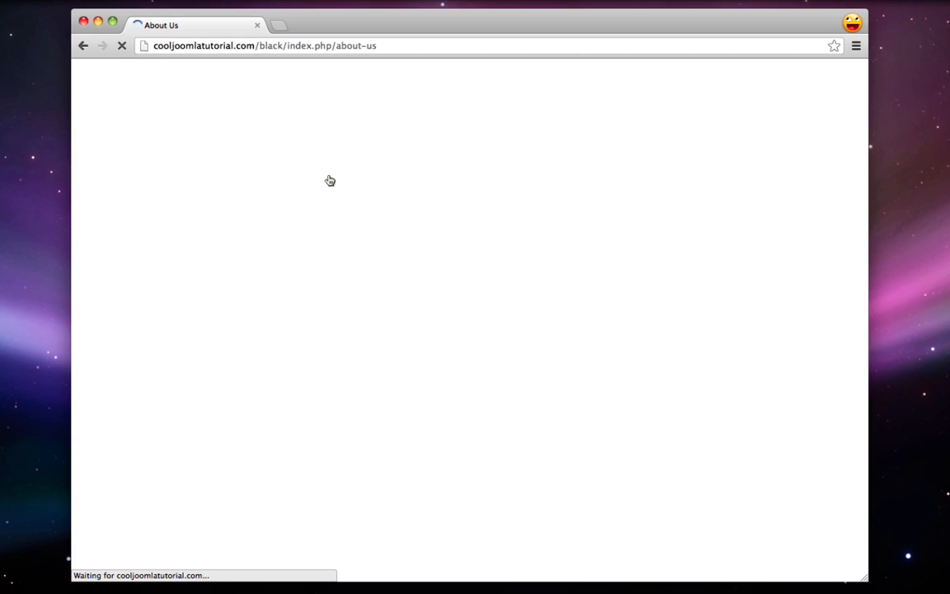
Scroll through the About Us page, then go to the Contact page
{"action": "scroll", "coordinate": [328, 180], "scroll_direction": "down", "scroll_amount": 3}
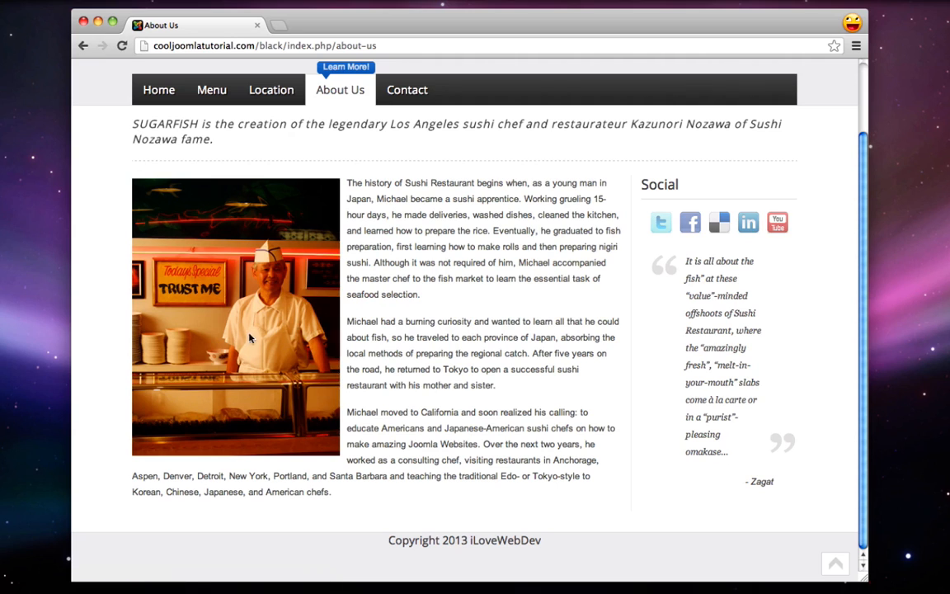
{"action": "left_click_drag", "start_coordinate": [347, 183], "coordinate": [382, 191]}
{"action": "scroll", "coordinate": [381, 191], "scroll_direction": "up", "scroll_amount": 3}
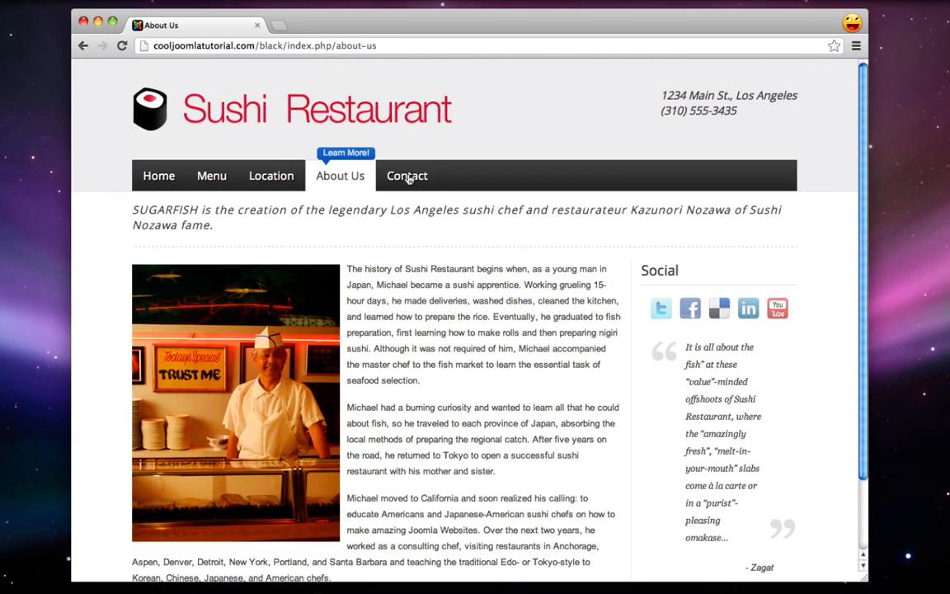
{"action": "left_click", "coordinate": [408, 177]}
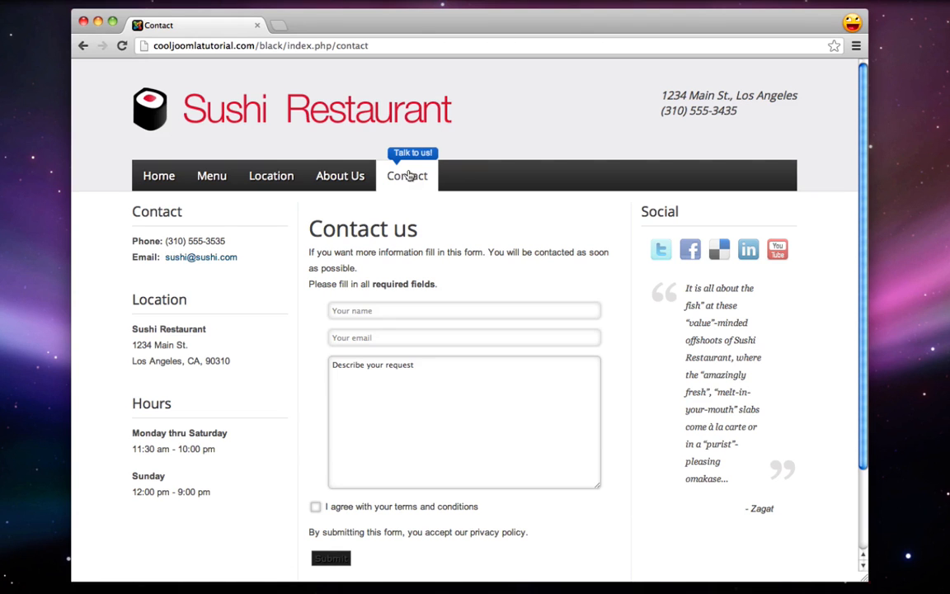
Try the Your name, Your email and Describe your request fields of the Contact us form
{"action": "scroll", "coordinate": [402, 215], "scroll_direction": "down", "scroll_amount": 1}
{"action": "left_click", "coordinate": [404, 265]}
{"action": "left_click", "coordinate": [383, 295]}
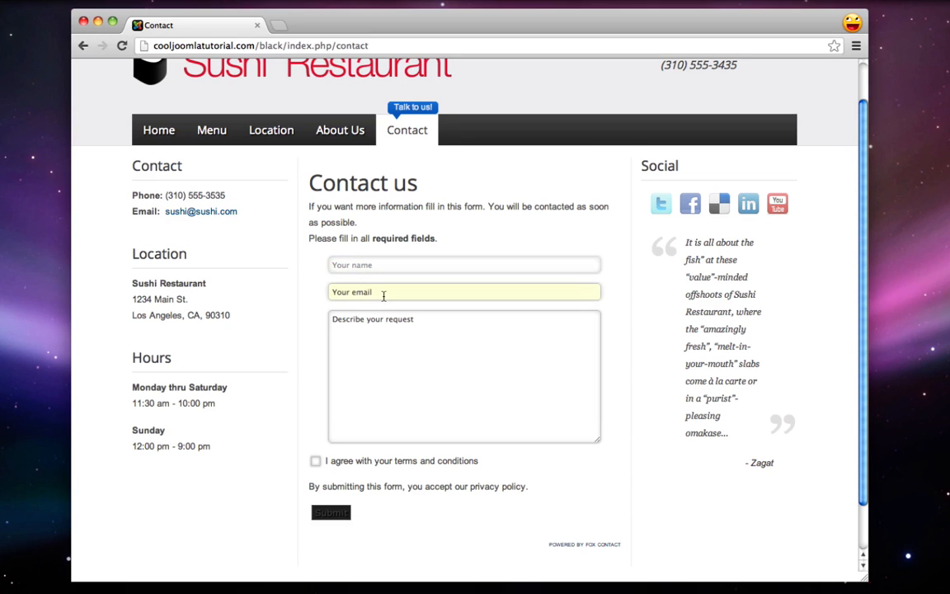
{"action": "left_click", "coordinate": [404, 334]}
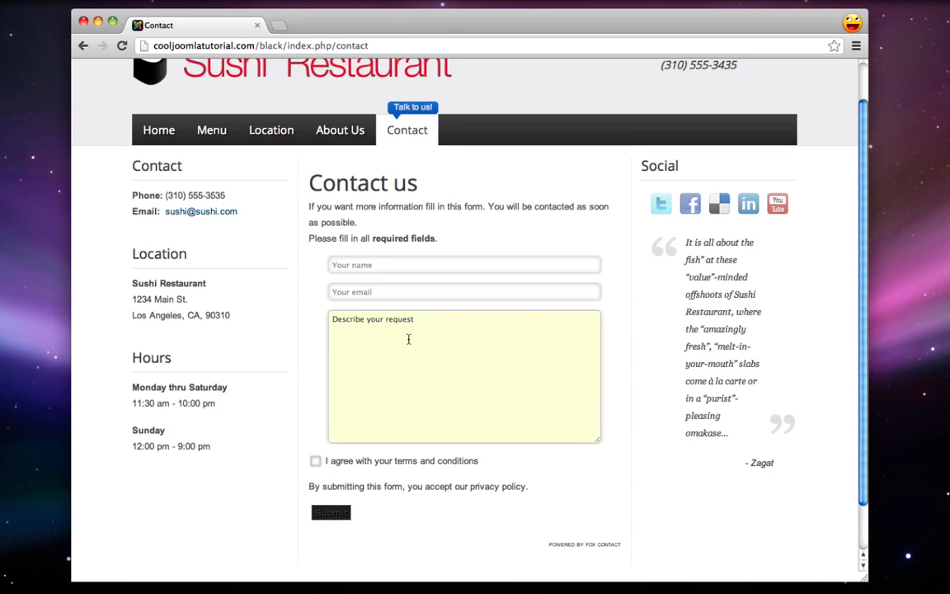
{"action": "scroll", "coordinate": [400, 359], "scroll_direction": "up", "scroll_amount": 1}
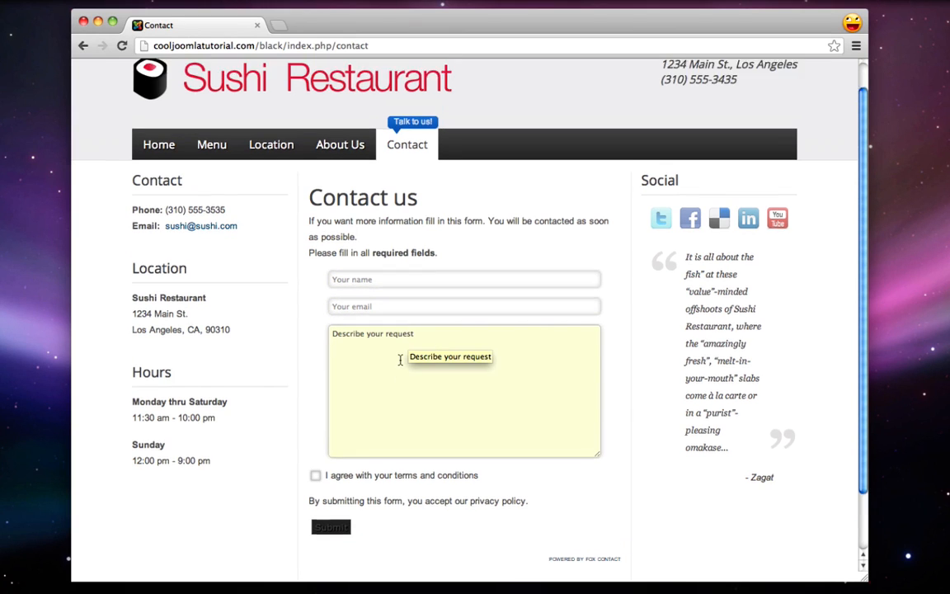
{"action": "scroll", "coordinate": [399, 360], "scroll_direction": "up", "scroll_amount": 2}
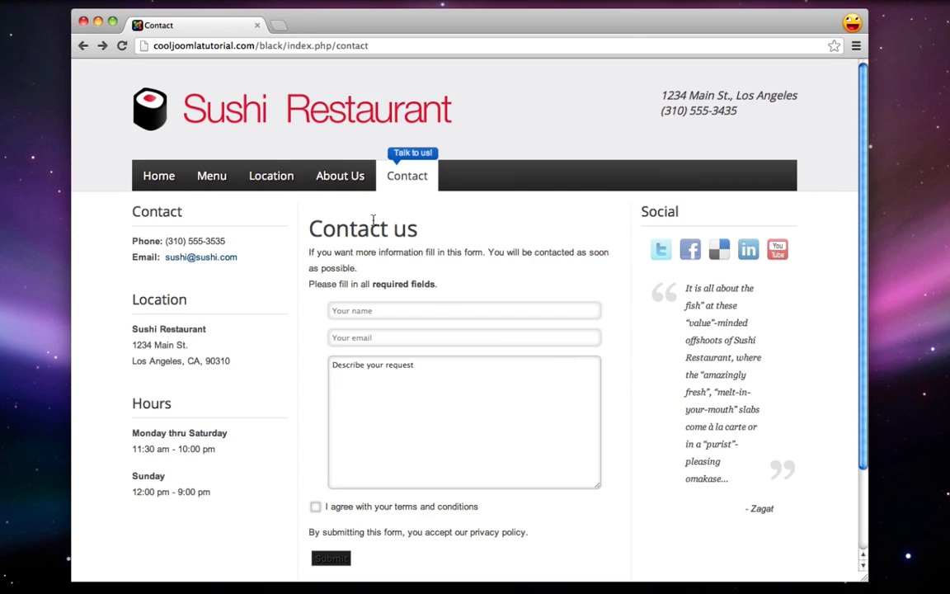
Open About Us > Joomla and scroll through its grid of brand logos
{"action": "mouse_move", "coordinate": [321, 177]}
{"action": "left_click", "coordinate": [330, 204]}
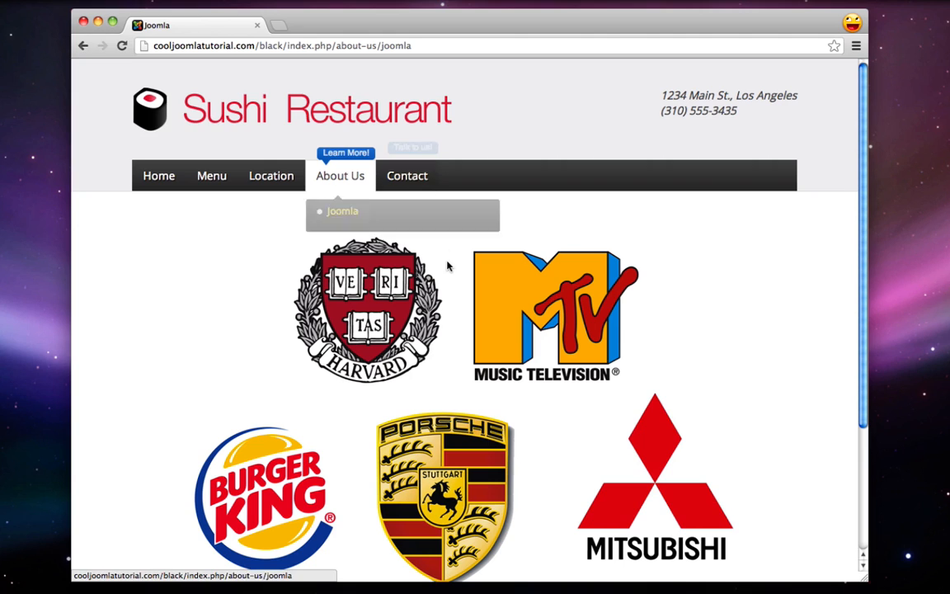
{"action": "scroll", "coordinate": [446, 271], "scroll_direction": "down", "scroll_amount": 3}
{"action": "scroll", "coordinate": [447, 275], "scroll_direction": "down", "scroll_amount": 2}
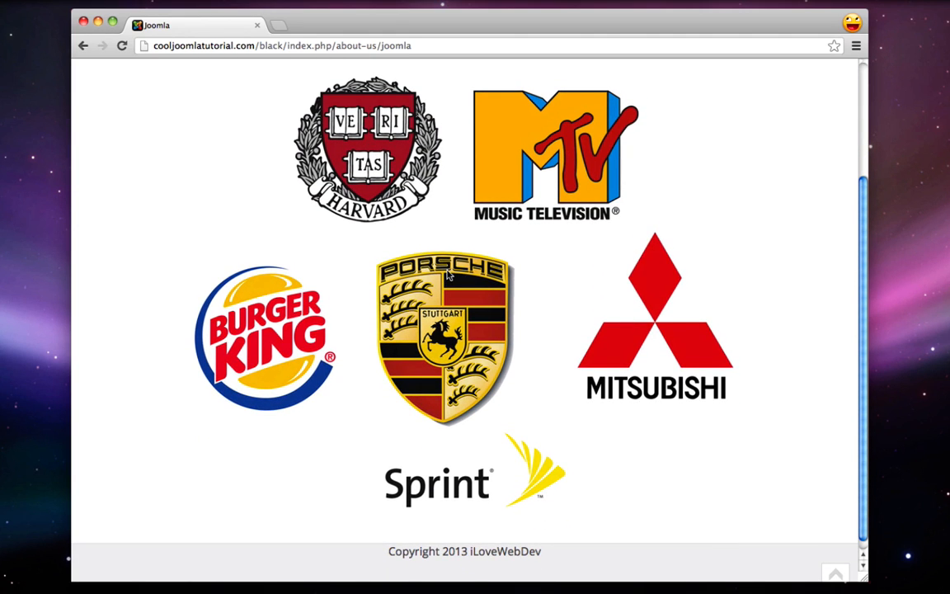
{"action": "scroll", "coordinate": [447, 274], "scroll_direction": "up", "scroll_amount": 1}
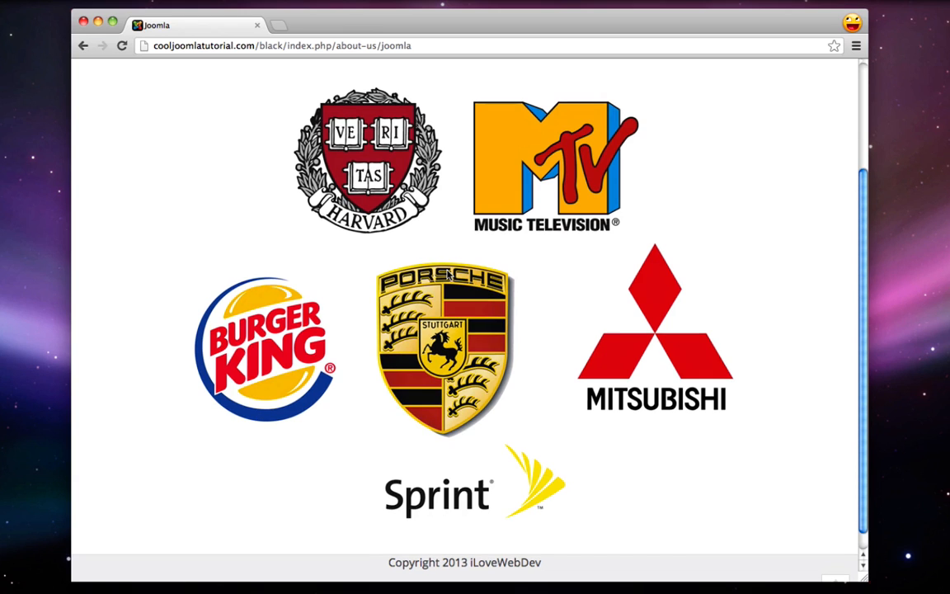
{"action": "scroll", "coordinate": [448, 274], "scroll_direction": "up", "scroll_amount": 2}
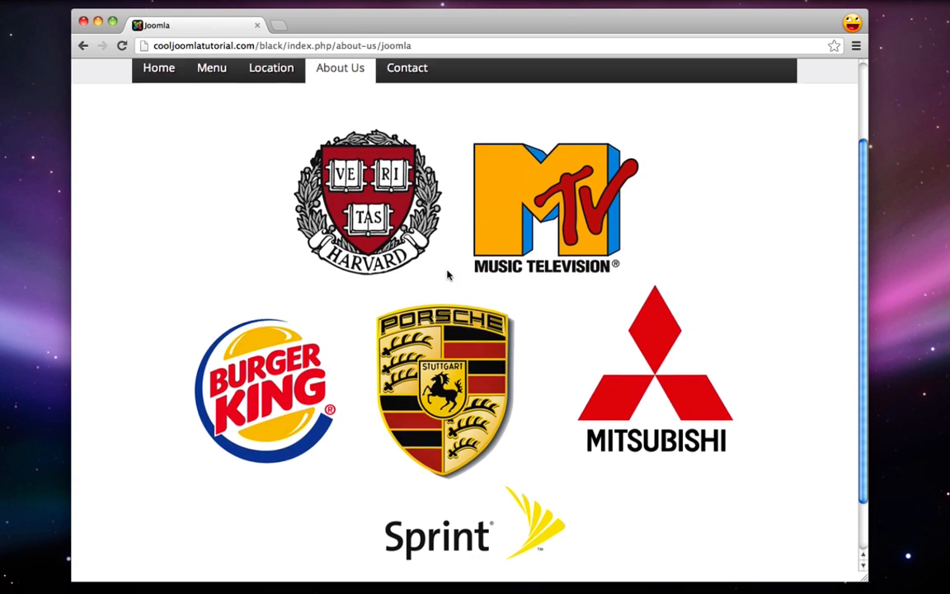
{"action": "scroll", "coordinate": [448, 274], "scroll_direction": "up", "scroll_amount": 1}
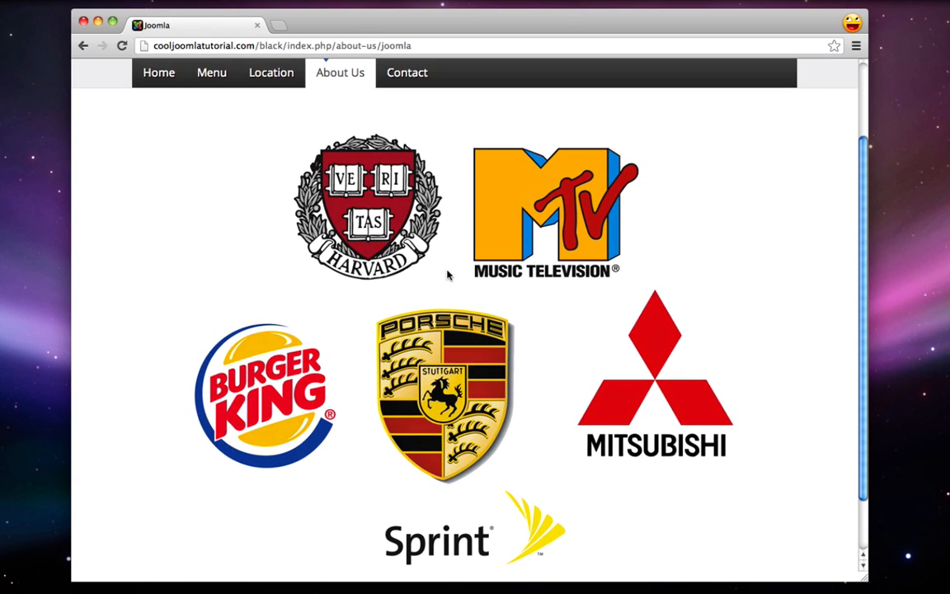
{"action": "scroll", "coordinate": [448, 274], "scroll_direction": "up", "scroll_amount": 3}
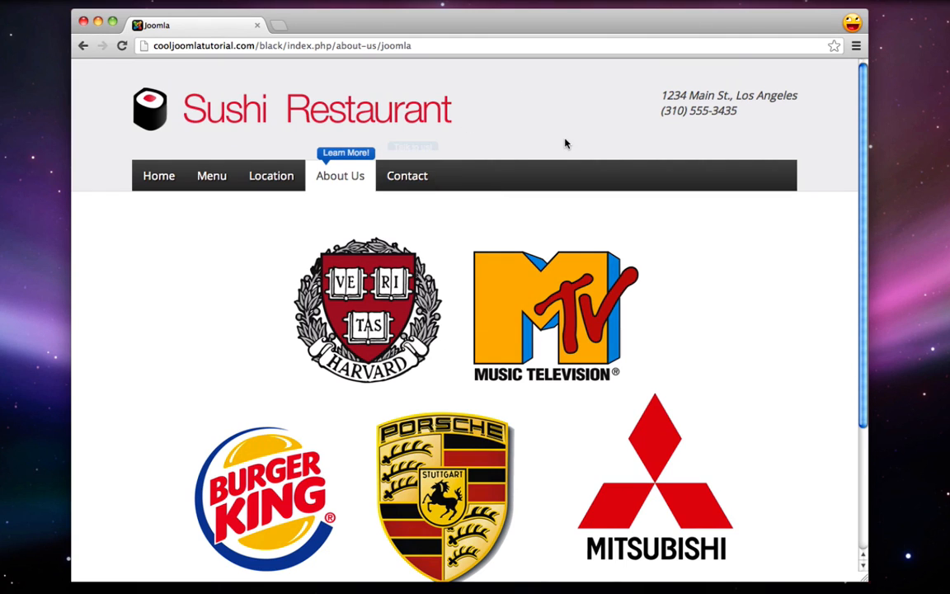
{"action": "scroll", "coordinate": [712, 316], "scroll_direction": "down", "scroll_amount": 1}
{"action": "scroll", "coordinate": [663, 375], "scroll_direction": "up", "scroll_amount": 1}
{"action": "mouse_move", "coordinate": [804, 581]}
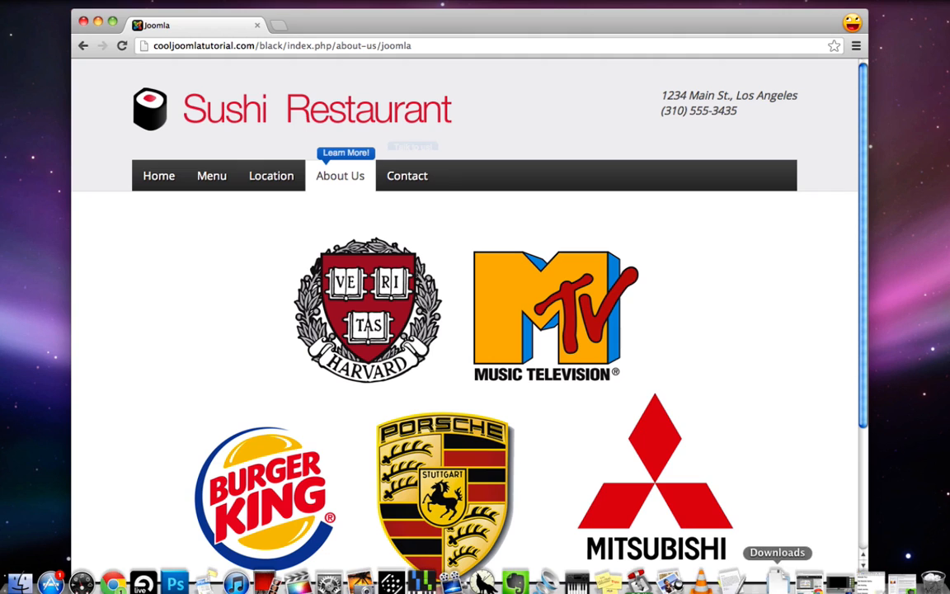
{"action": "left_click", "coordinate": [872, 583]}
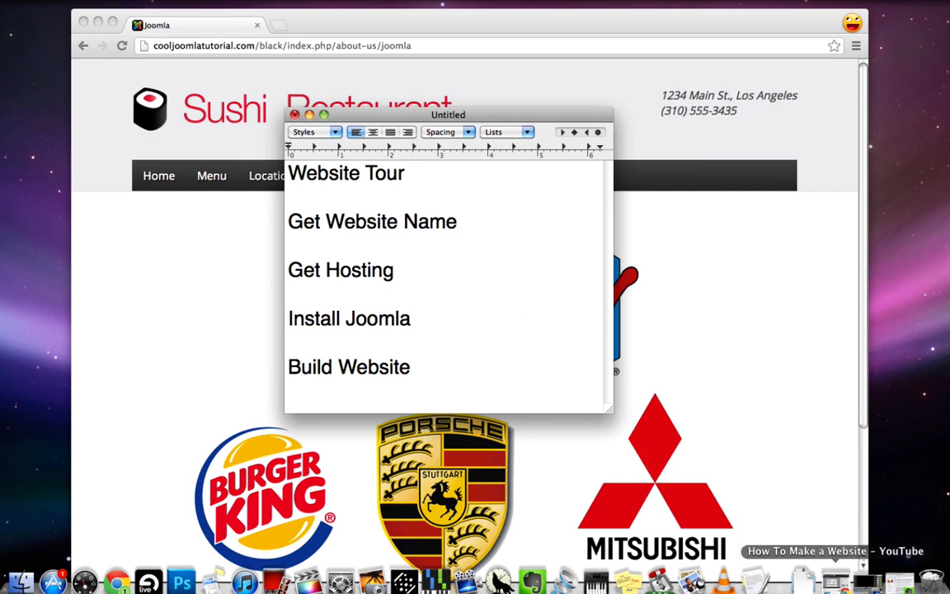
{"action": "left_click", "coordinate": [437, 186]}
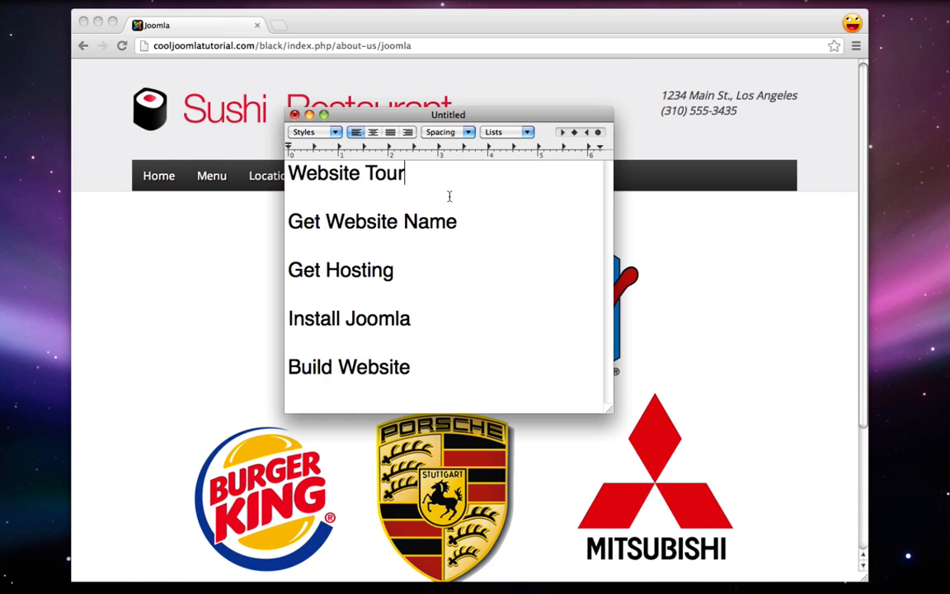
{"action": "type", "text": "- Done!"}
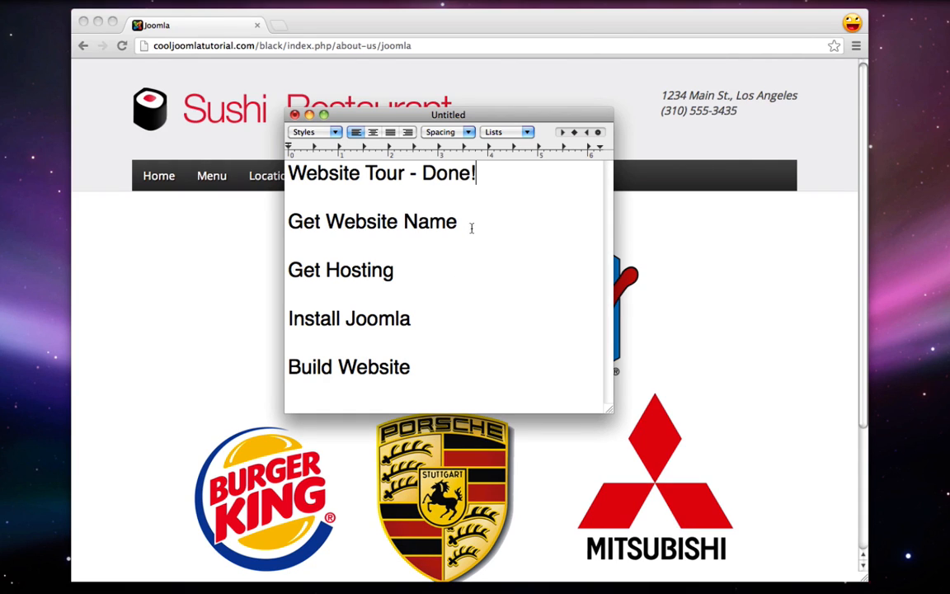
{"action": "left_click", "coordinate": [474, 230]}
{"action": "type", "text": "- www.g"}
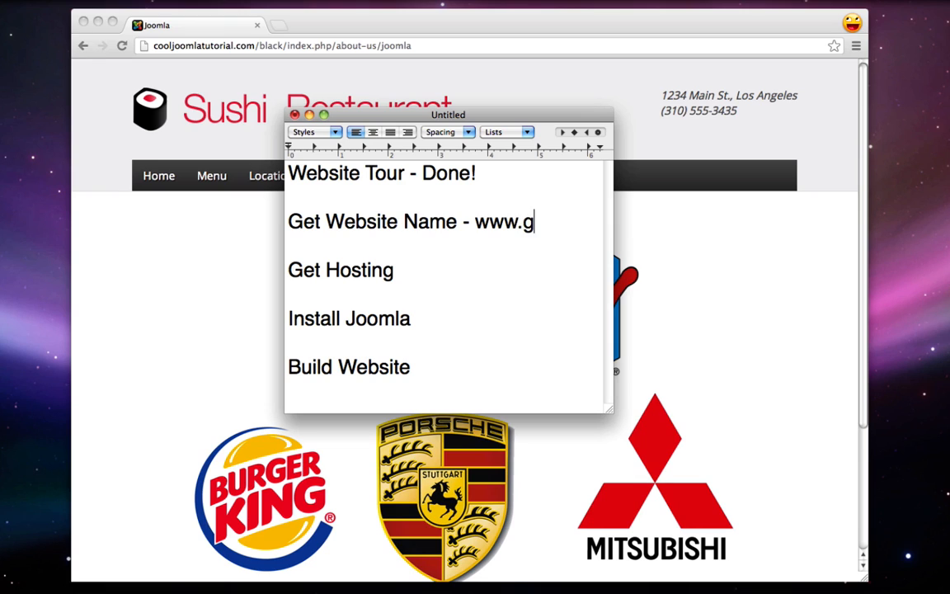
{"action": "type", "text": "oogle.com"}
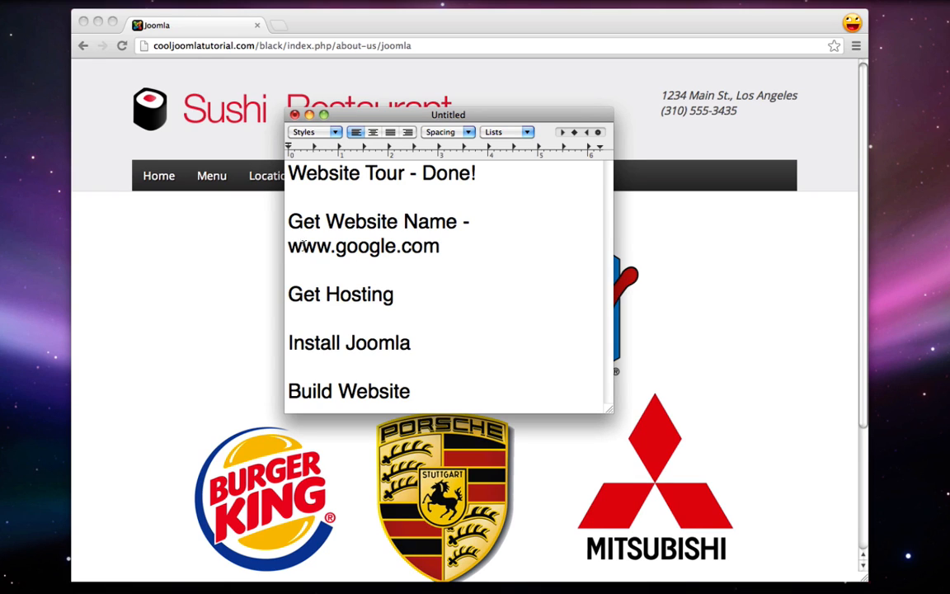
{"action": "left_click_drag", "start_coordinate": [287, 245], "coordinate": [442, 245]}
{"action": "key", "text": "Right"}
{"action": "key", "text": "BackSpace"}
{"action": "key", "text": "BackSpace"}
{"action": "key", "text": "BackSpace"}
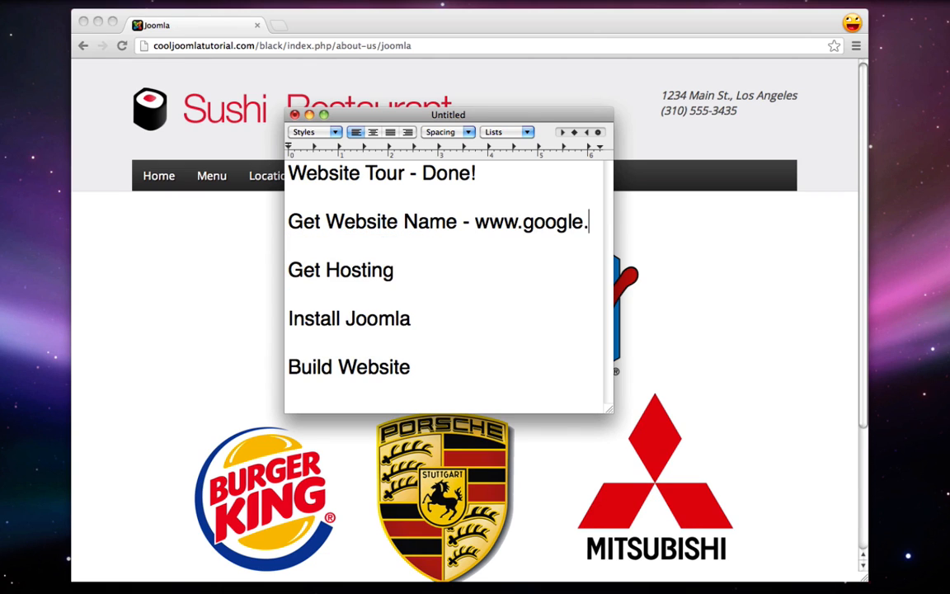
{"action": "type", "text": "net"}
{"action": "key", "text": "BackSpace"}
{"action": "key", "text": "BackSpace"}
{"action": "key", "text": "BackSpace"}
{"action": "type", "text": "info"}
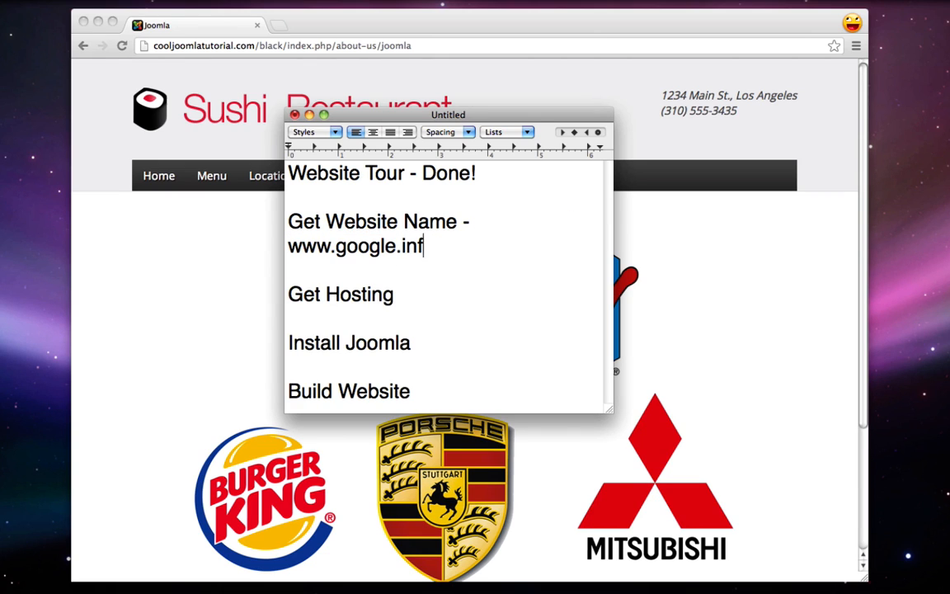
{"action": "key", "text": "BackSpace"}
{"action": "key", "text": "BackSpace"}
{"action": "key", "text": "BackSpace"}
{"action": "key", "text": "BackSpace"}
{"action": "type", "text": "org"}
{"action": "key", "text": "BackSpace"}
{"action": "key", "text": "BackSpace"}
{"action": "key", "text": "BackSpace"}
{"action": "type", "text": "com"}
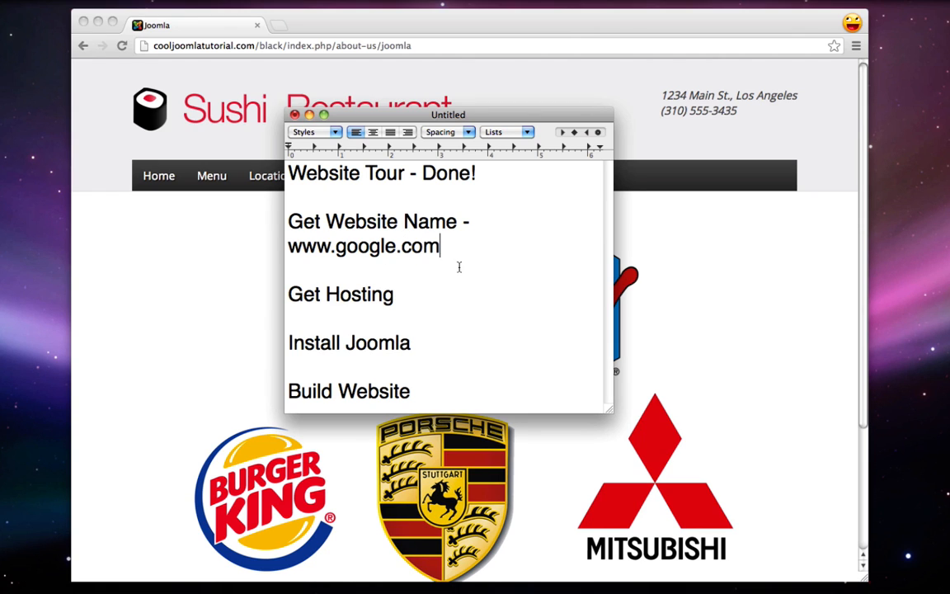
{"action": "left_click_drag", "start_coordinate": [445, 246], "coordinate": [473, 229]}
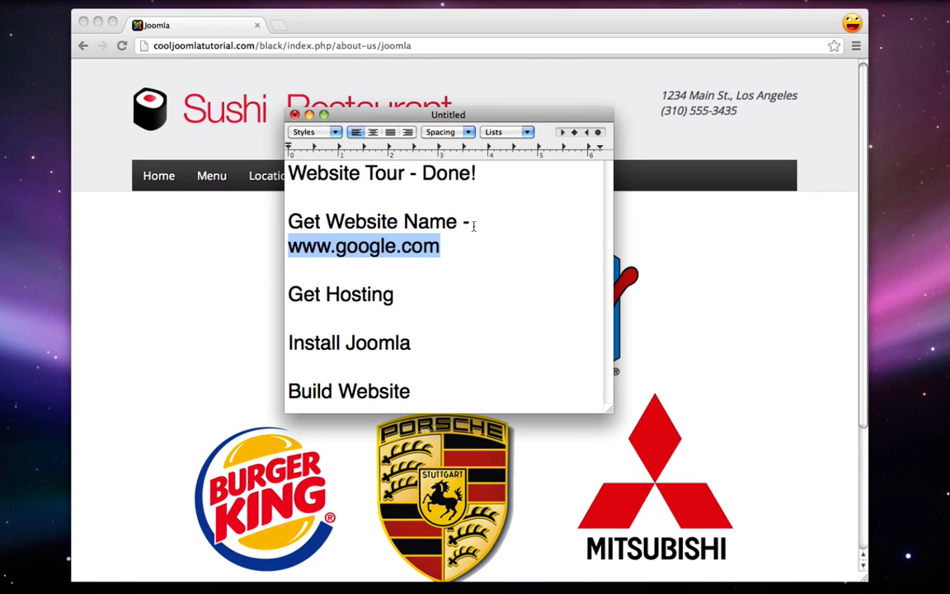
{"action": "left_click", "coordinate": [220, 278]}
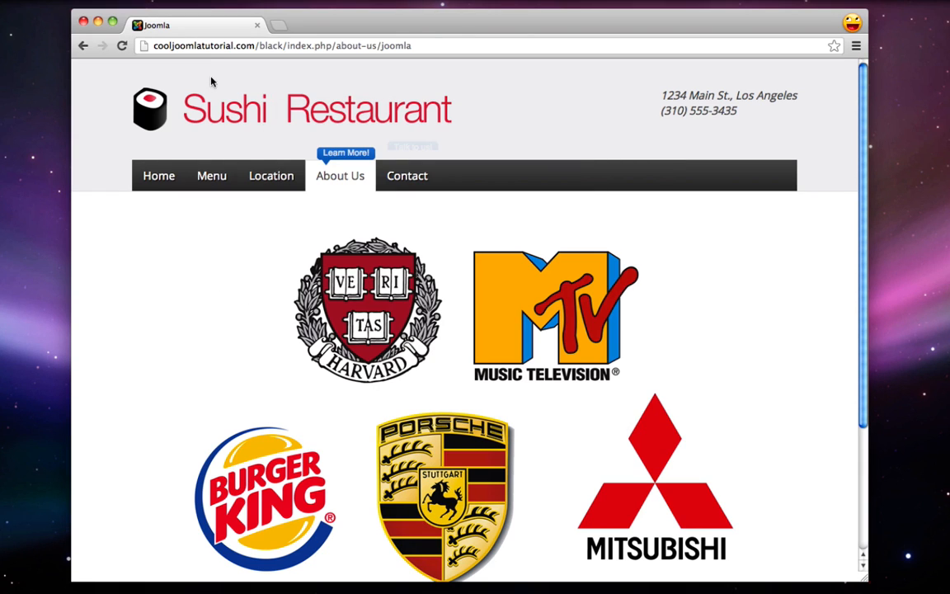
{"action": "left_click_drag", "start_coordinate": [153, 46], "coordinate": [257, 46]}
{"action": "mouse_move", "coordinate": [900, 582]}
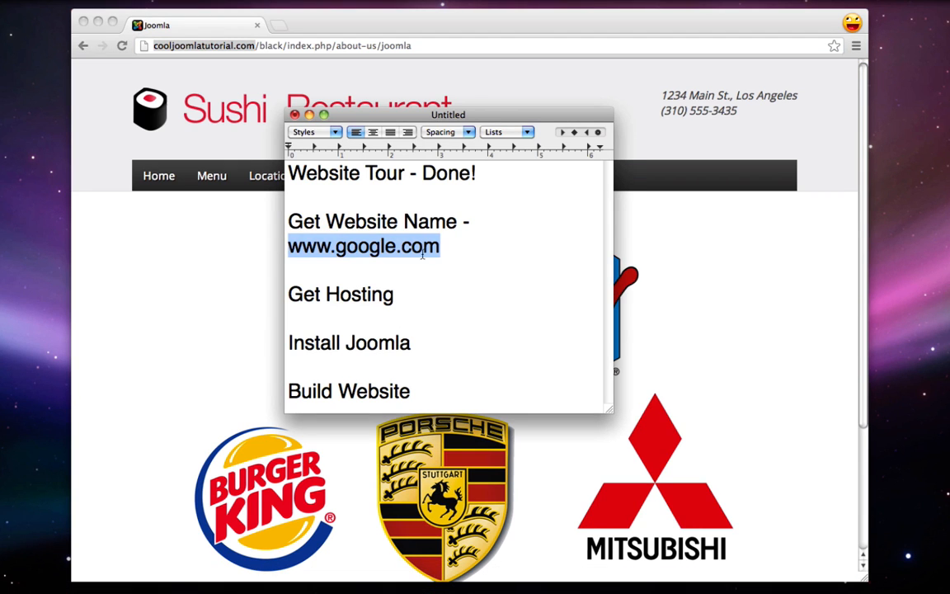
{"action": "left_click_drag", "start_coordinate": [474, 252], "coordinate": [464, 228]}
{"action": "key", "text": "BackSpace"}
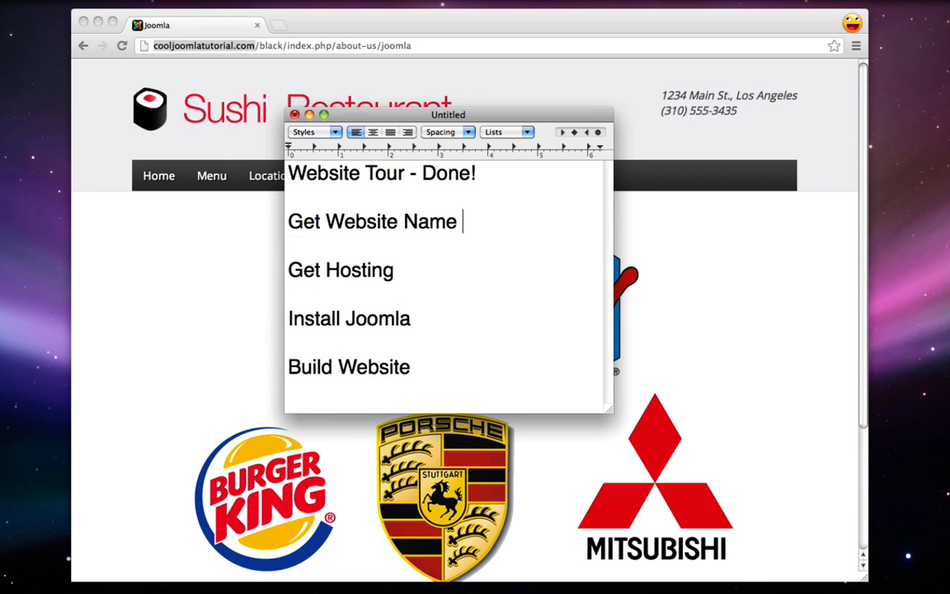
{"action": "key", "text": "BackSpace"}
Switch to the browser and back to the Untitled checklist note
{"action": "left_click", "coordinate": [423, 276]}
{"action": "key", "text": "Up"}
{"action": "key", "text": "Up"}
{"action": "left_click", "coordinate": [152, 285]}
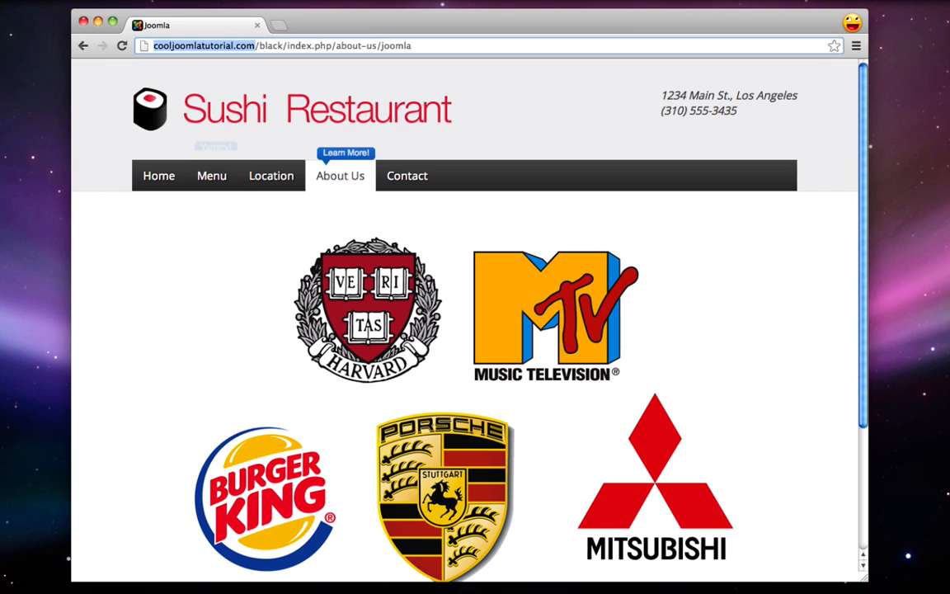
{"action": "mouse_move", "coordinate": [842, 587]}
{"action": "left_click", "coordinate": [753, 584]}
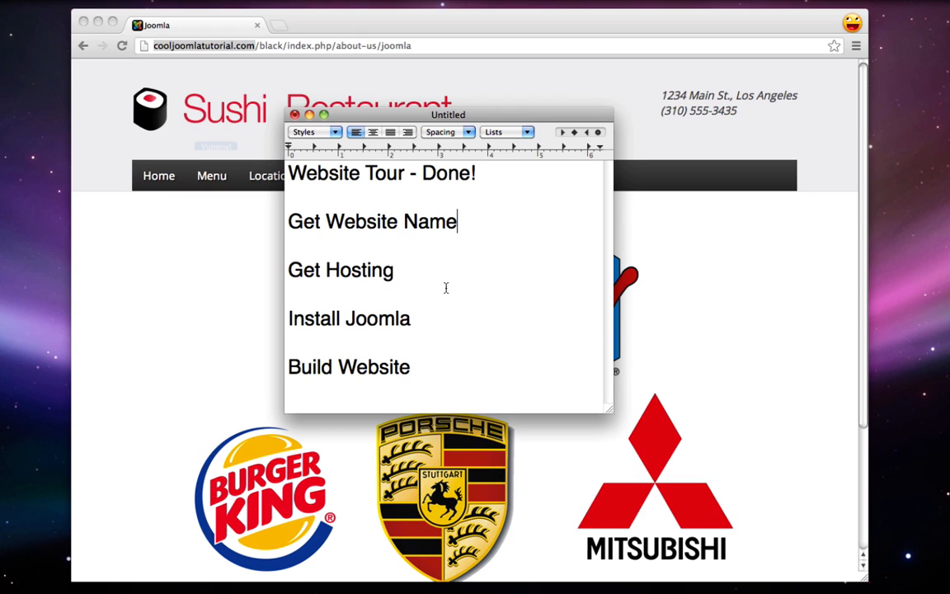
Highlight Get Website Name, Get Hosting, Install Joomla and Build Website in turn
{"action": "left_click_drag", "start_coordinate": [290, 222], "coordinate": [457, 223]}
{"action": "left_click_drag", "start_coordinate": [290, 270], "coordinate": [398, 271]}
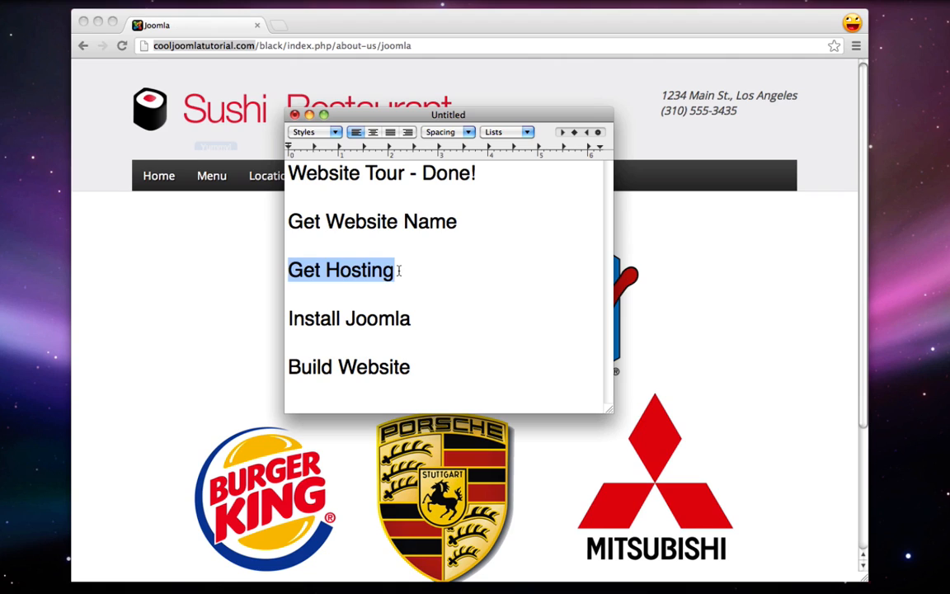
{"action": "left_click", "coordinate": [399, 271]}
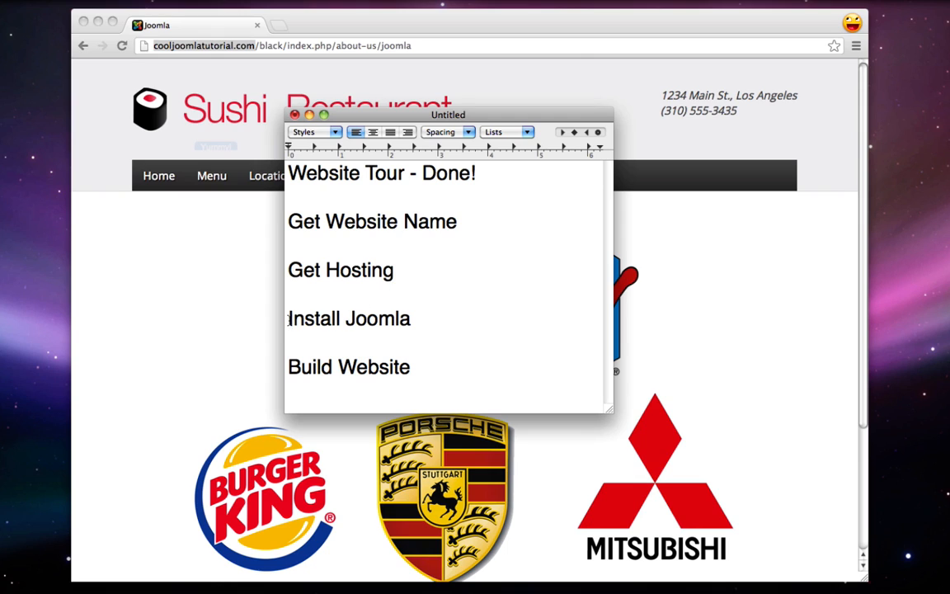
{"action": "left_click_drag", "start_coordinate": [288, 319], "coordinate": [413, 322]}
{"action": "left_click", "coordinate": [412, 322]}
{"action": "left_click_drag", "start_coordinate": [422, 371], "coordinate": [286, 376]}
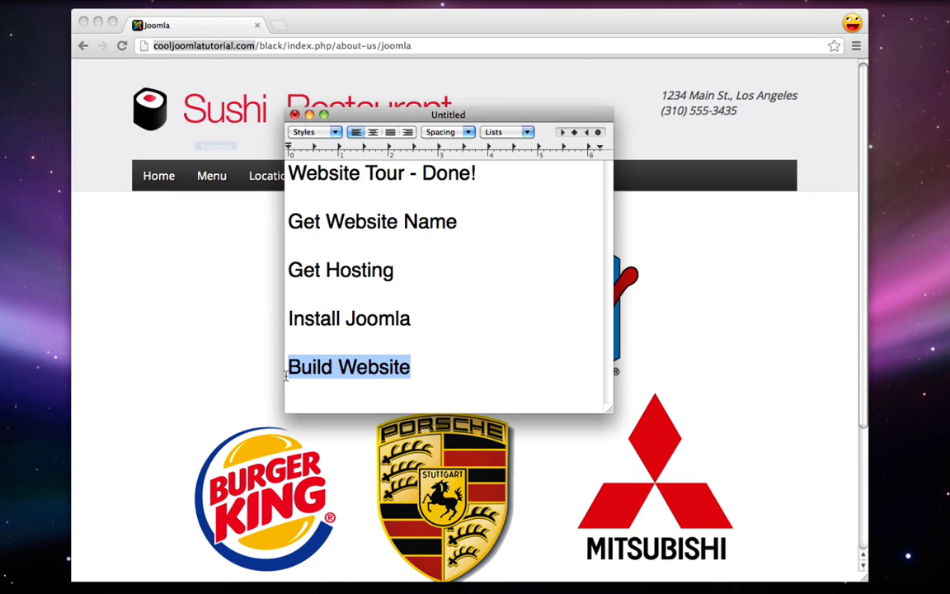
Add '- $15/year' to the end of the Get Website Name line
{"action": "left_click", "coordinate": [427, 374]}
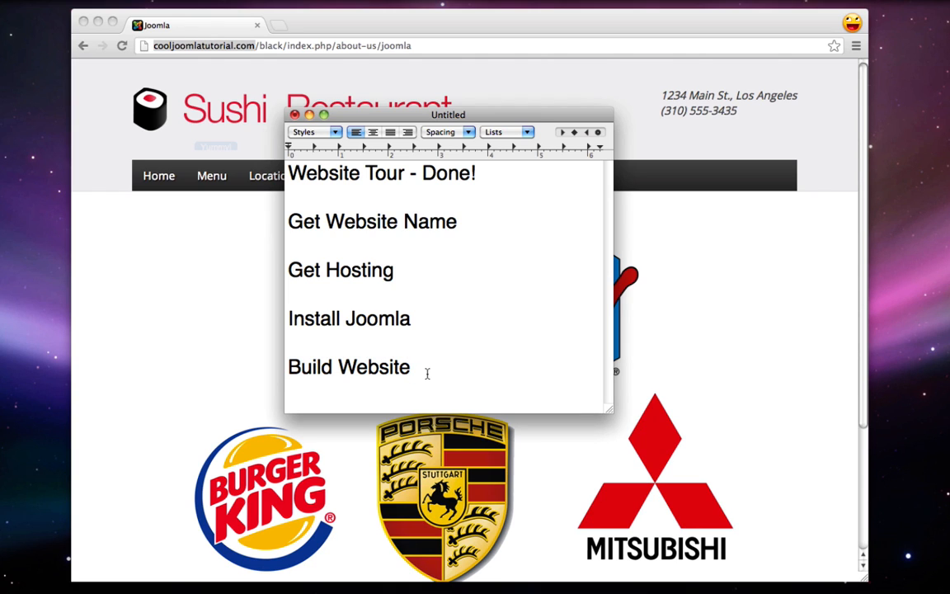
{"action": "left_click_drag", "start_coordinate": [407, 269], "coordinate": [263, 200]}
{"action": "left_click", "coordinate": [430, 269]}
{"action": "left_click", "coordinate": [475, 221]}
{"action": "type", "text": "- $15/ye"}
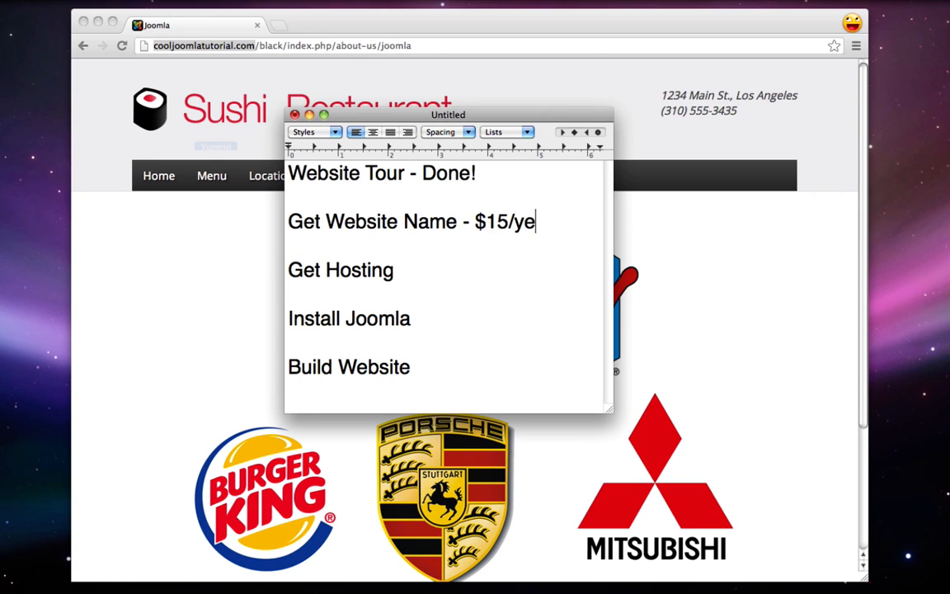
{"action": "type", "text": "ar"}
Add '- $10/month' to Get Hosting and '$25' on the line below Build Website
{"action": "left_click", "coordinate": [415, 278]}
{"action": "type", "text": "- $10/month"}
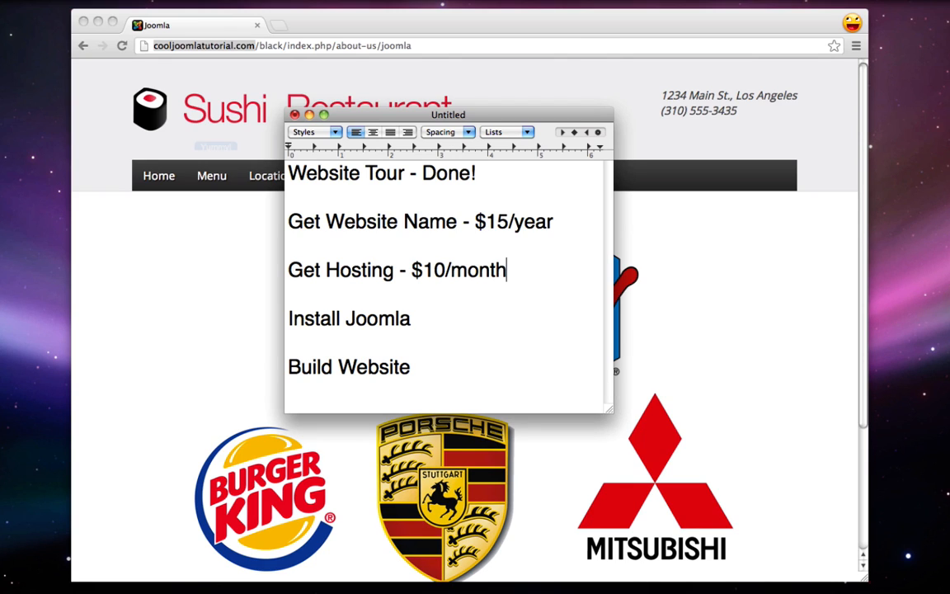
{"action": "left_click", "coordinate": [422, 397]}
{"action": "type", "text": "$25"}
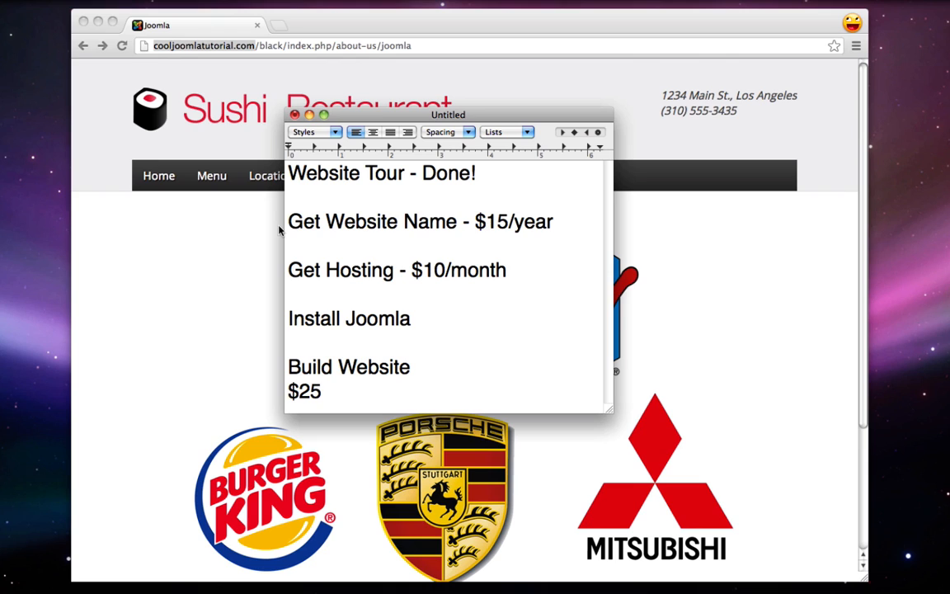
Highlight the yearly and monthly cost lines, then return to Chrome
{"action": "left_click_drag", "start_coordinate": [288, 216], "coordinate": [532, 266]}
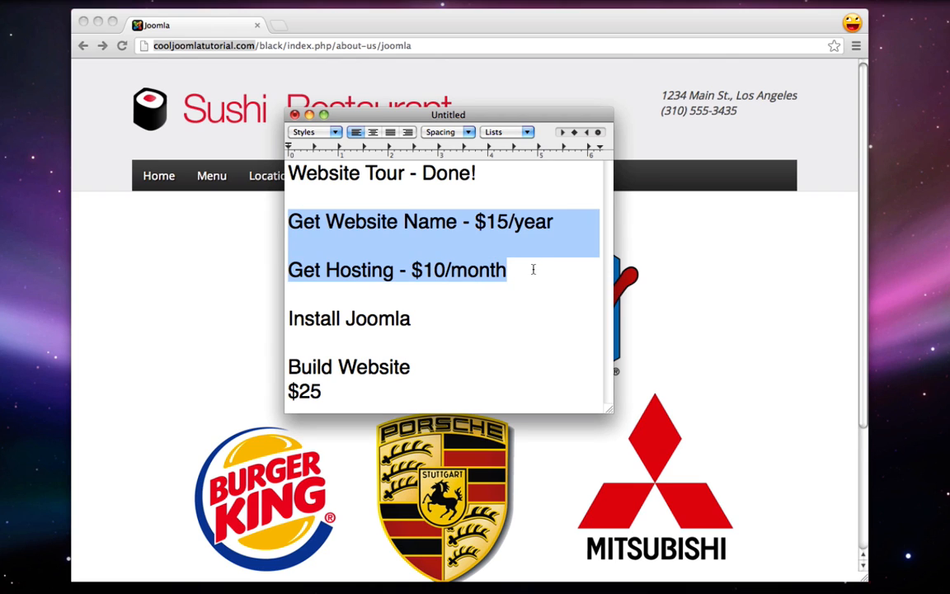
{"action": "left_click", "coordinate": [532, 269]}
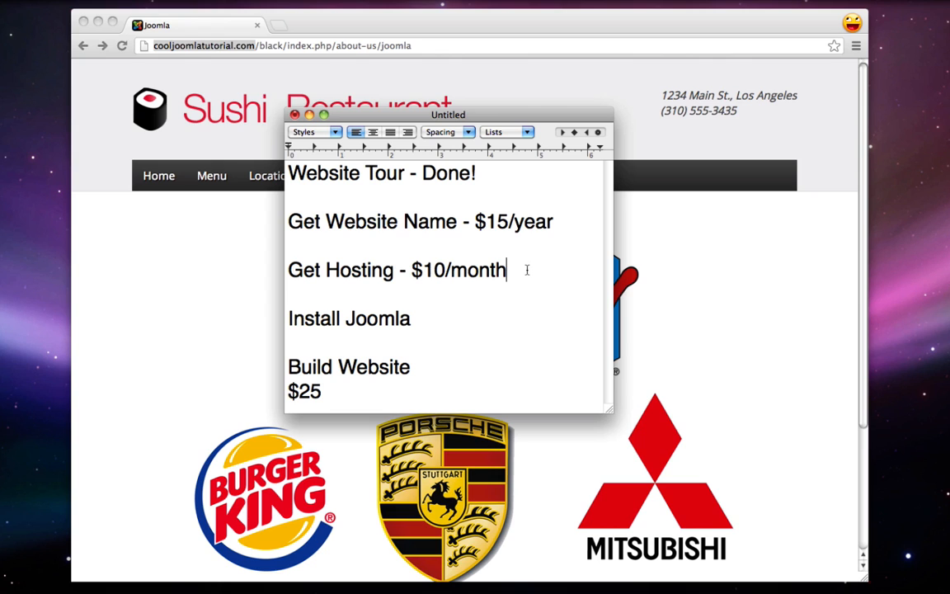
{"action": "left_click_drag", "start_coordinate": [524, 270], "coordinate": [287, 218]}
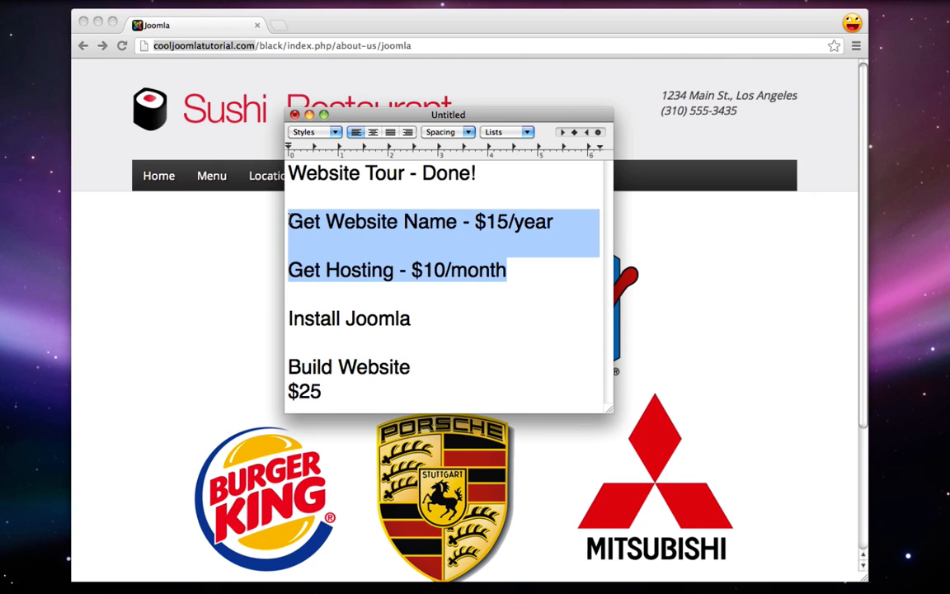
{"action": "left_click", "coordinate": [290, 218]}
{"action": "left_click", "coordinate": [186, 286]}
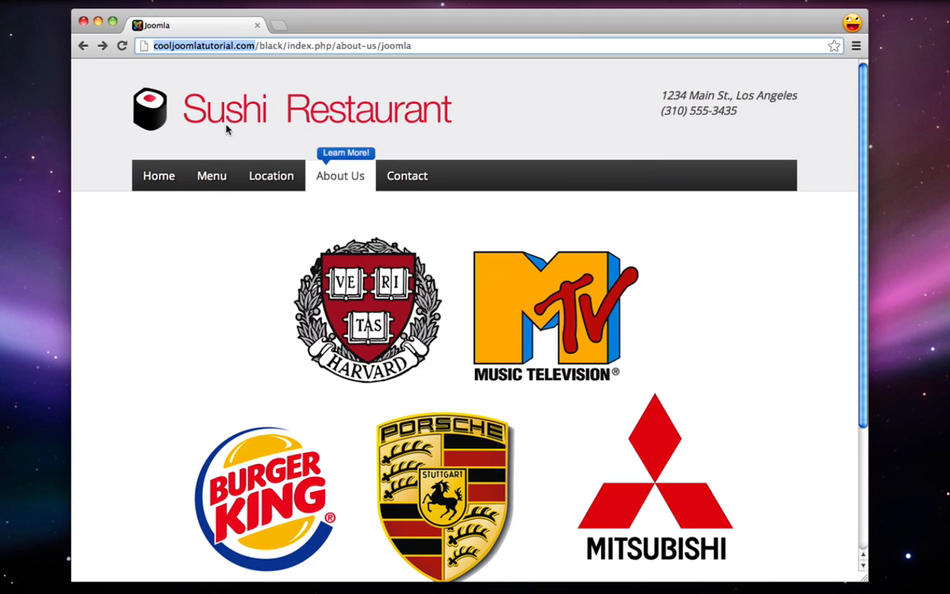
Go to hostgator.com, open WEB HOSTING, and close the live chat tab that appears
{"action": "left_click", "coordinate": [203, 45]}
{"action": "type", "text": "hostgator.com"}
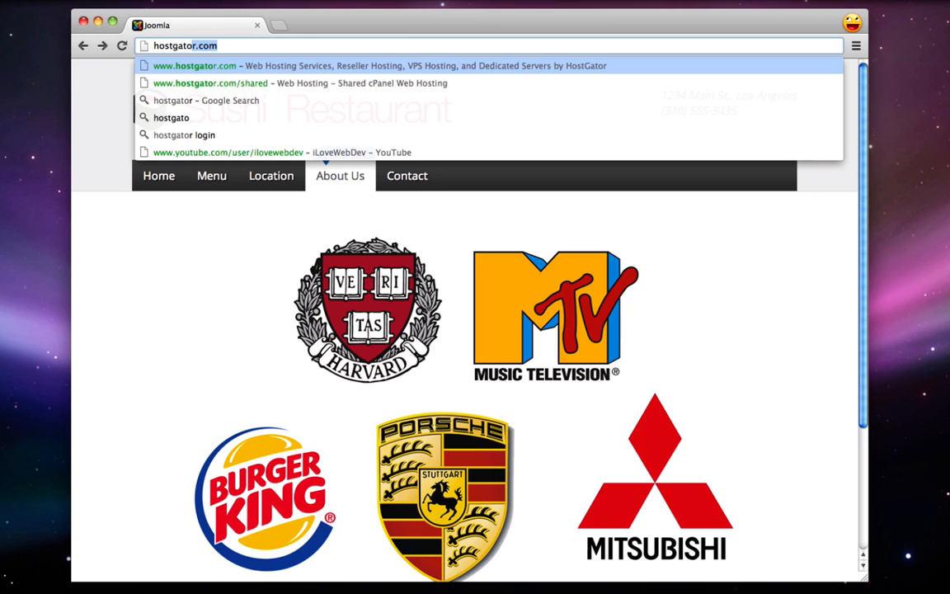
{"action": "key", "text": "Return"}
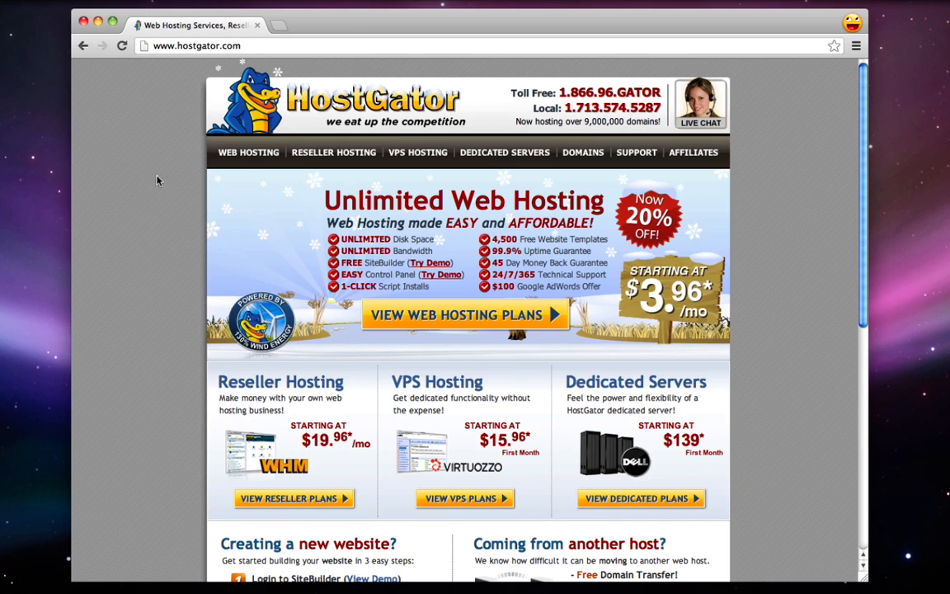
{"action": "left_click", "coordinate": [238, 155]}
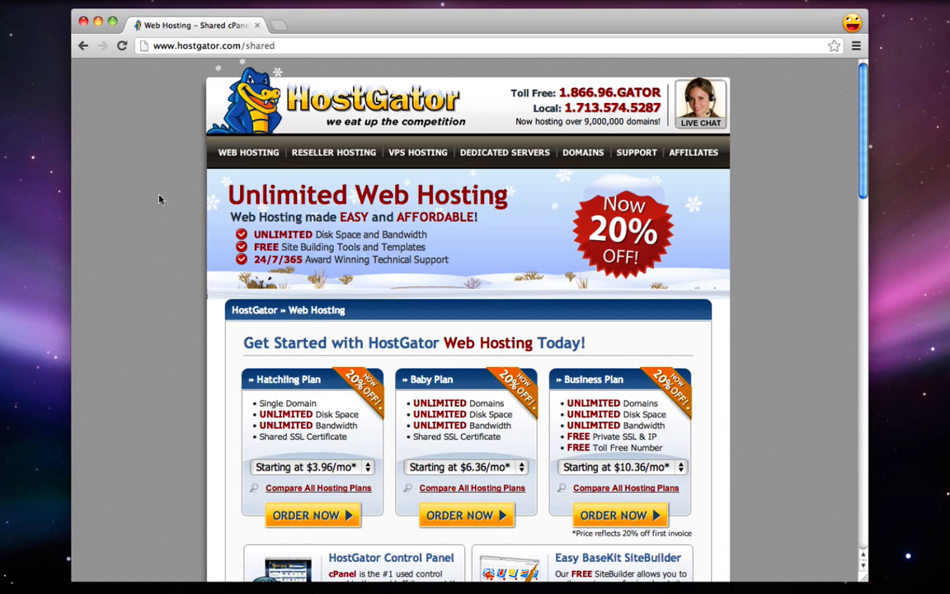
{"action": "left_click", "coordinate": [702, 107]}
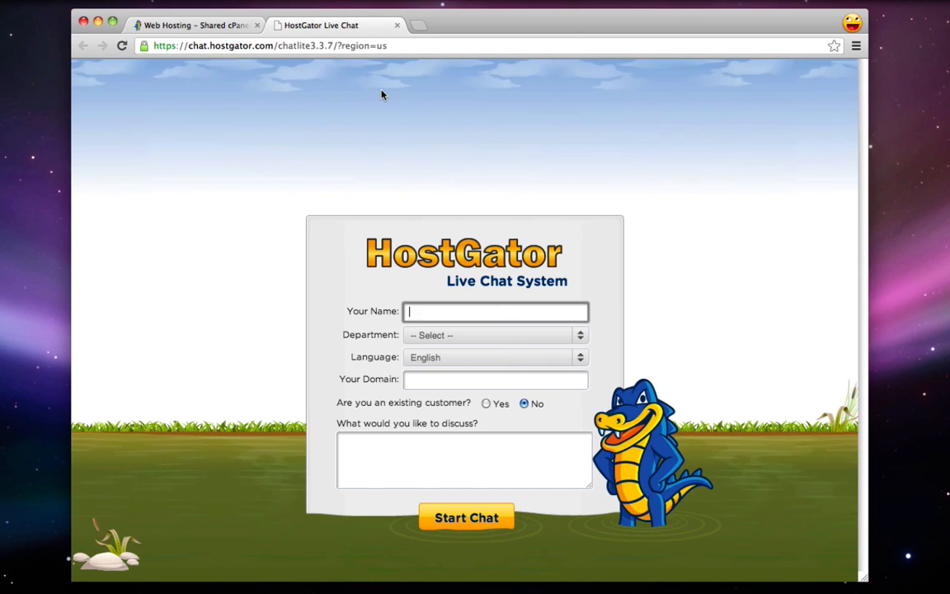
{"action": "left_click", "coordinate": [398, 26]}
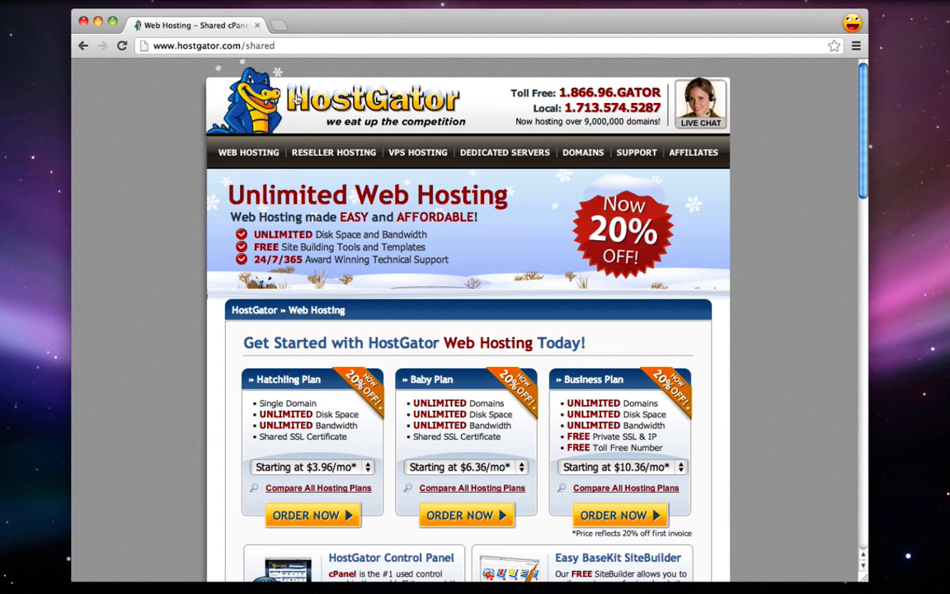
Reload the hosting plans and highlight the Baby Plan and Hatchling Plan details
{"action": "left_click", "coordinate": [247, 152]}
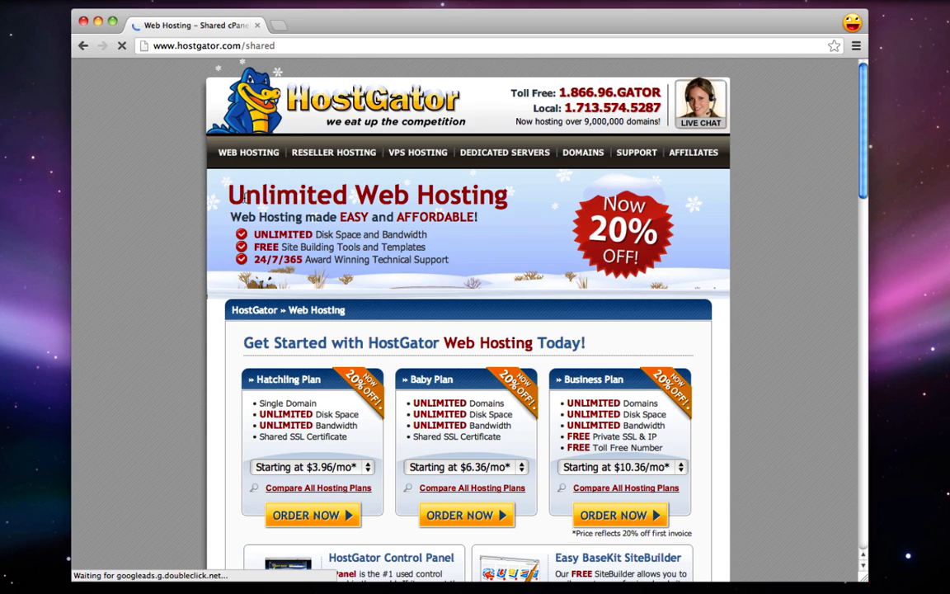
{"action": "scroll", "coordinate": [185, 240], "scroll_direction": "down", "scroll_amount": 2}
{"action": "scroll", "coordinate": [185, 240], "scroll_direction": "up", "scroll_amount": 1}
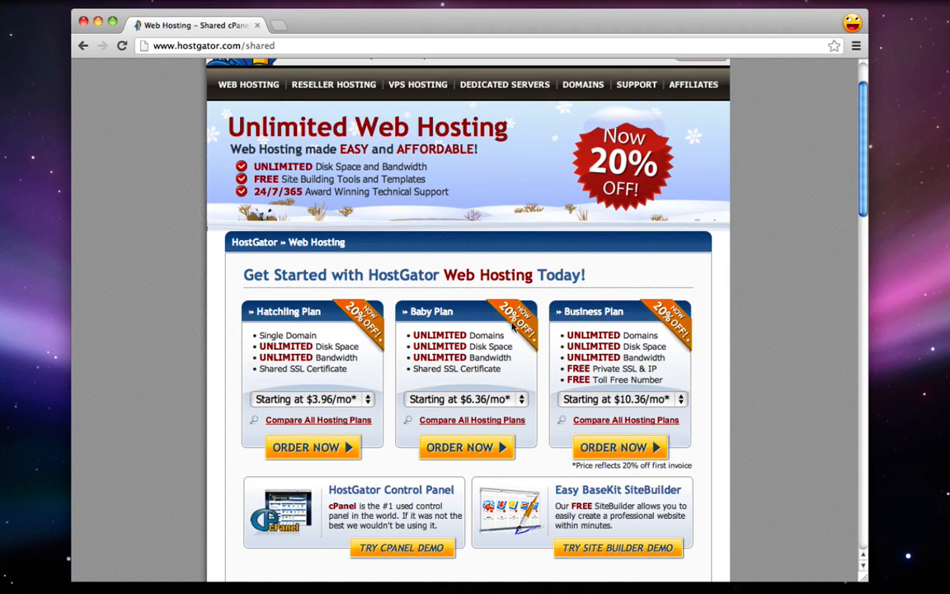
{"action": "left_click_drag", "start_coordinate": [411, 312], "coordinate": [440, 312]}
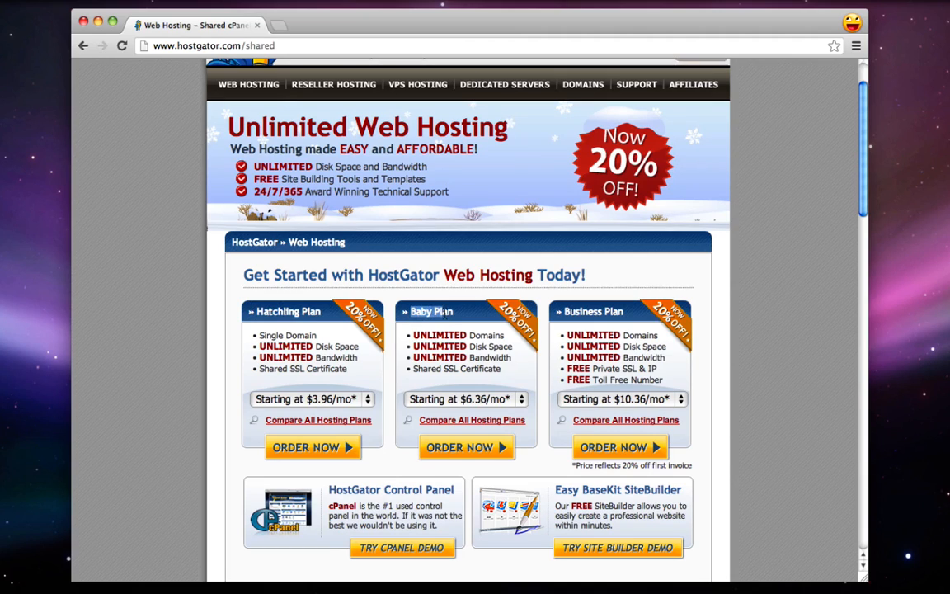
{"action": "left_click", "coordinate": [445, 323]}
{"action": "left_click_drag", "start_coordinate": [501, 334], "coordinate": [412, 334]}
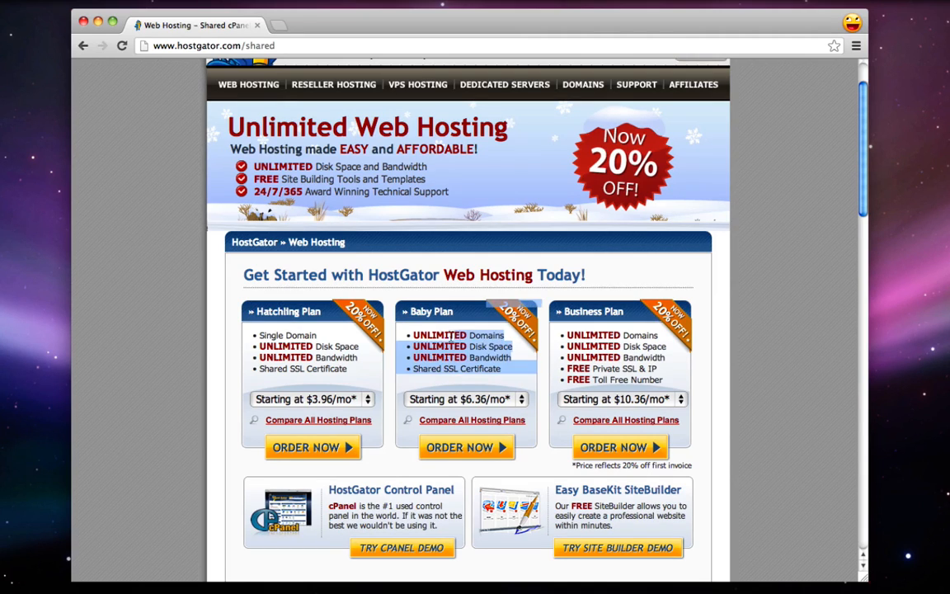
{"action": "left_click", "coordinate": [415, 335]}
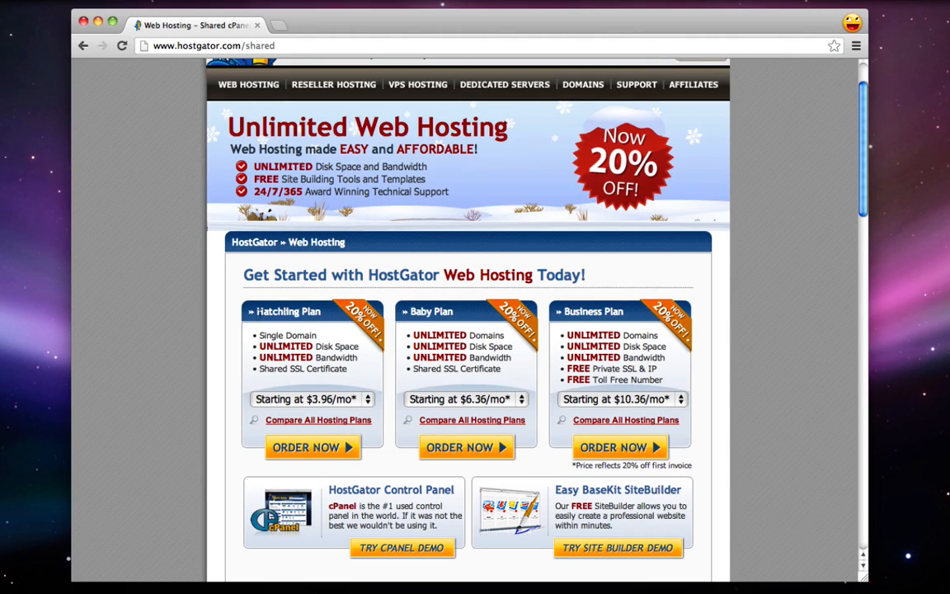
{"action": "mouse_move", "coordinate": [256, 311]}
{"action": "left_mouse_down"}
{"action": "mouse_move", "coordinate": [300, 314]}
{"action": "mouse_move", "coordinate": [317, 337]}
{"action": "left_mouse_up"}
{"action": "left_click", "coordinate": [265, 339]}
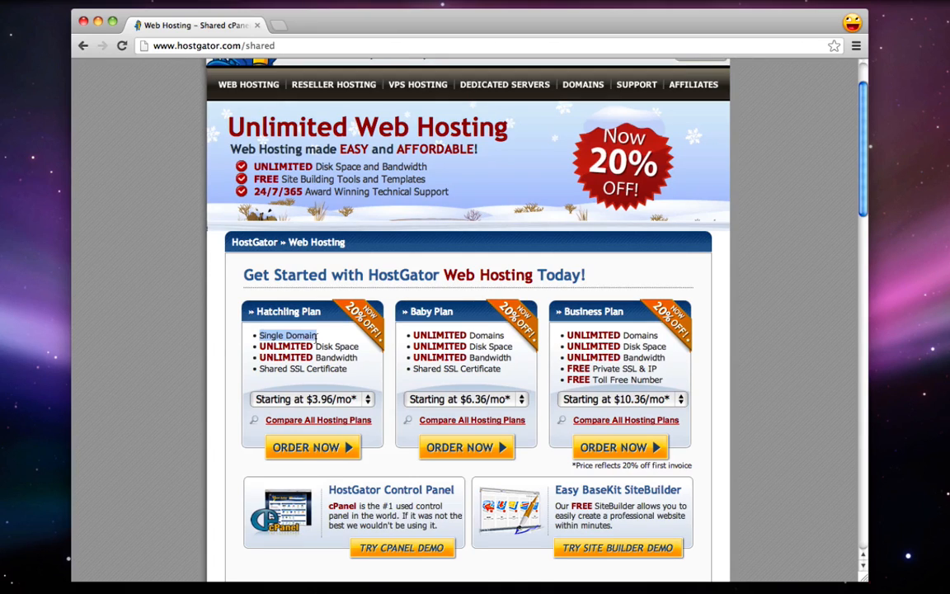
{"action": "left_click", "coordinate": [329, 353]}
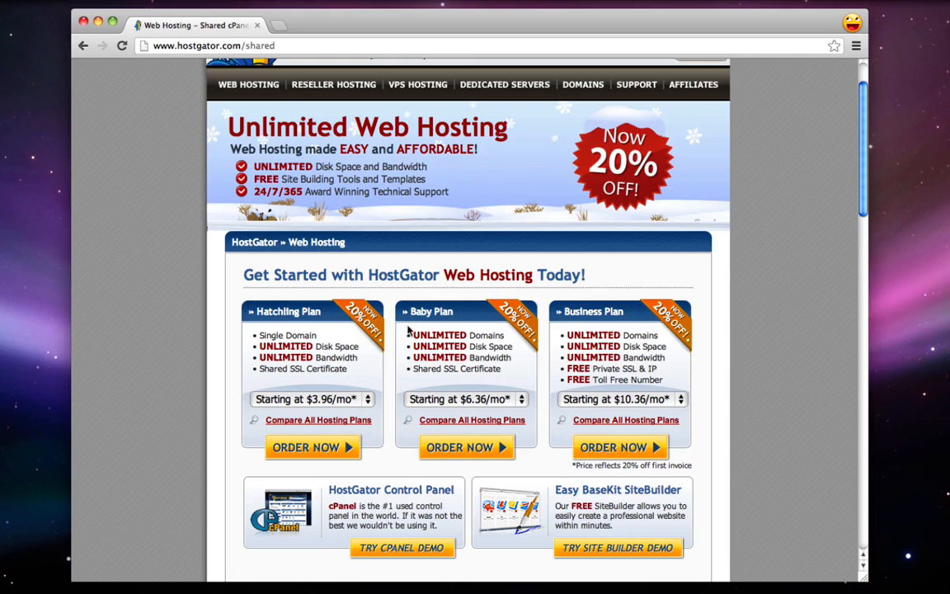
Set the Baby Plan to Monthly - $7.96/mo billing and order it
{"action": "left_click", "coordinate": [465, 398]}
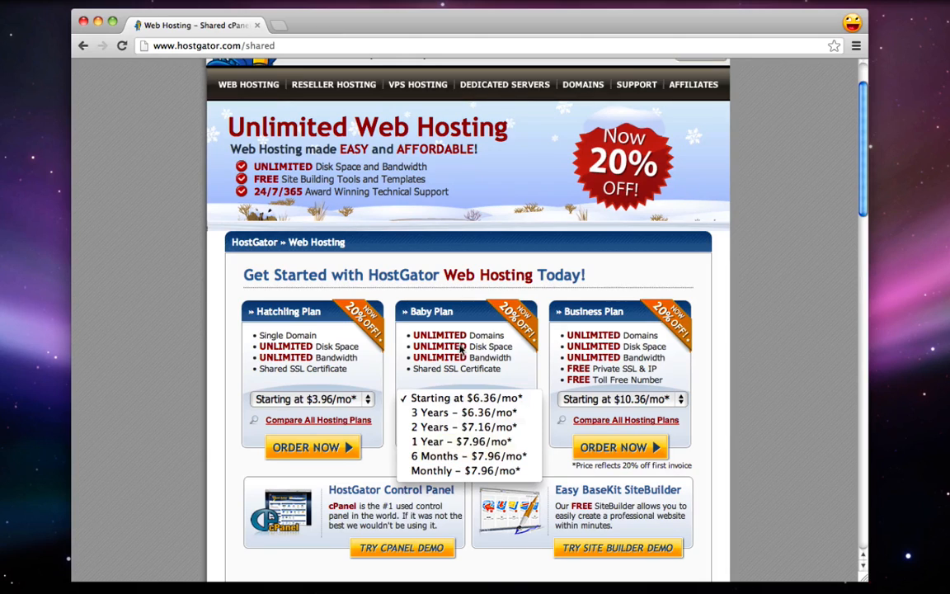
{"action": "left_click", "coordinate": [468, 472]}
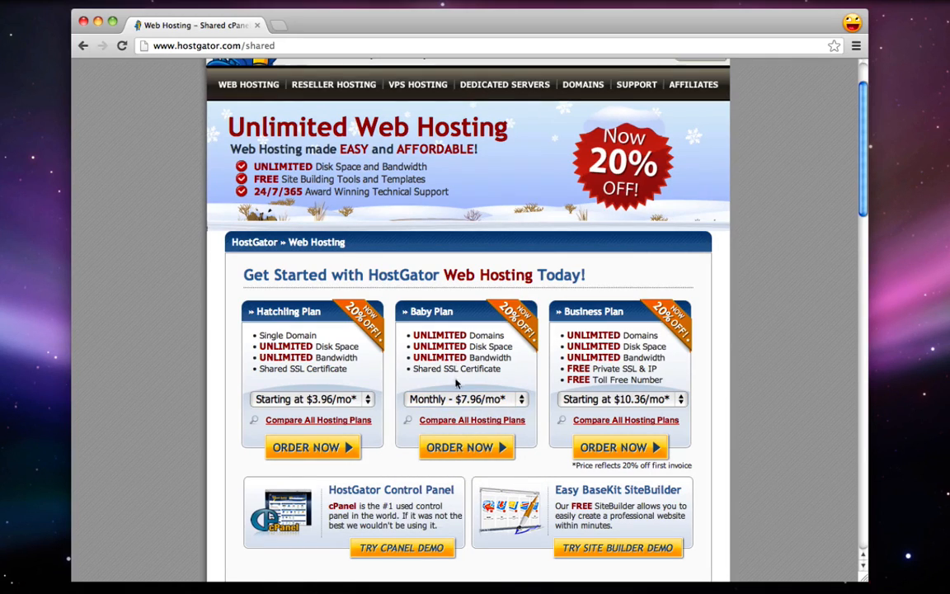
{"action": "left_click", "coordinate": [473, 457]}
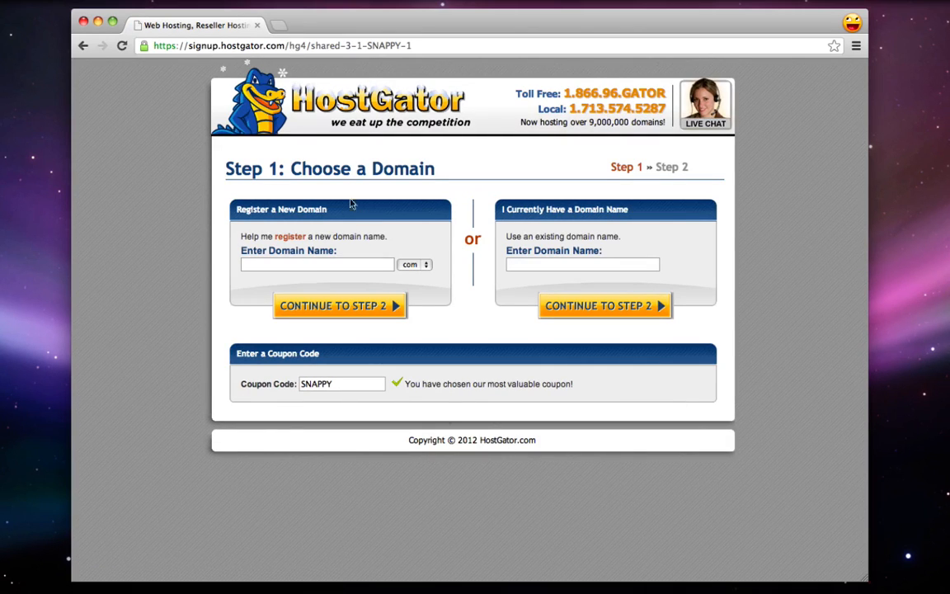
Enter cooljoomlatutorial as the new .com domain to register, replacing the sample name
{"action": "left_click_drag", "start_coordinate": [290, 168], "coordinate": [387, 151]}
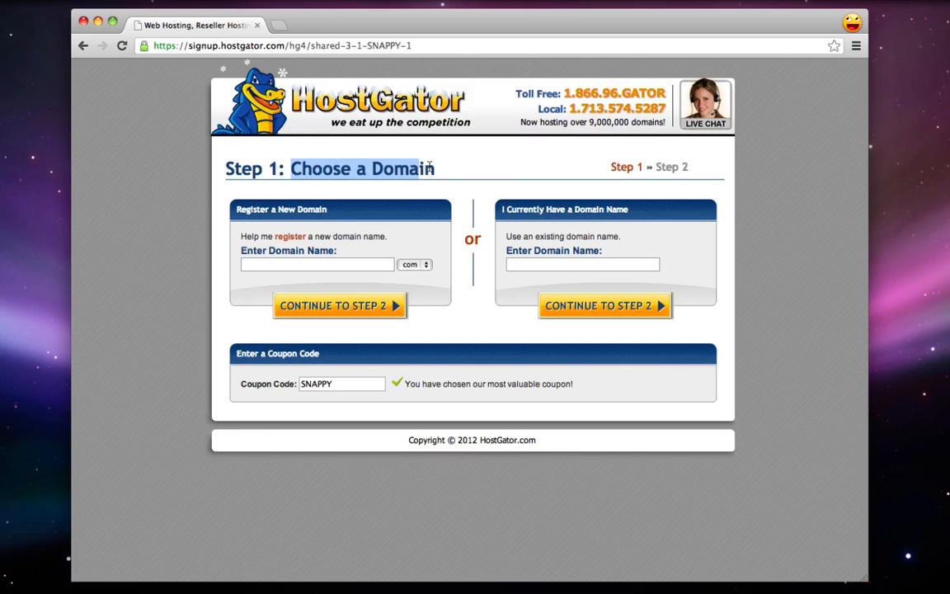
{"action": "left_click", "coordinate": [386, 151]}
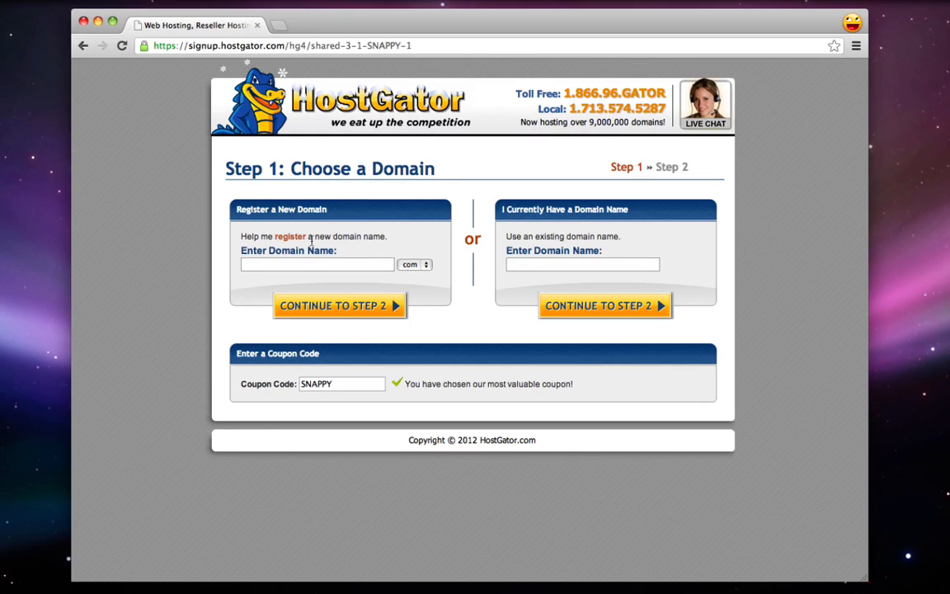
{"action": "left_click", "coordinate": [301, 267]}
{"action": "type", "text": "google"}
{"action": "left_click", "coordinate": [415, 266]}
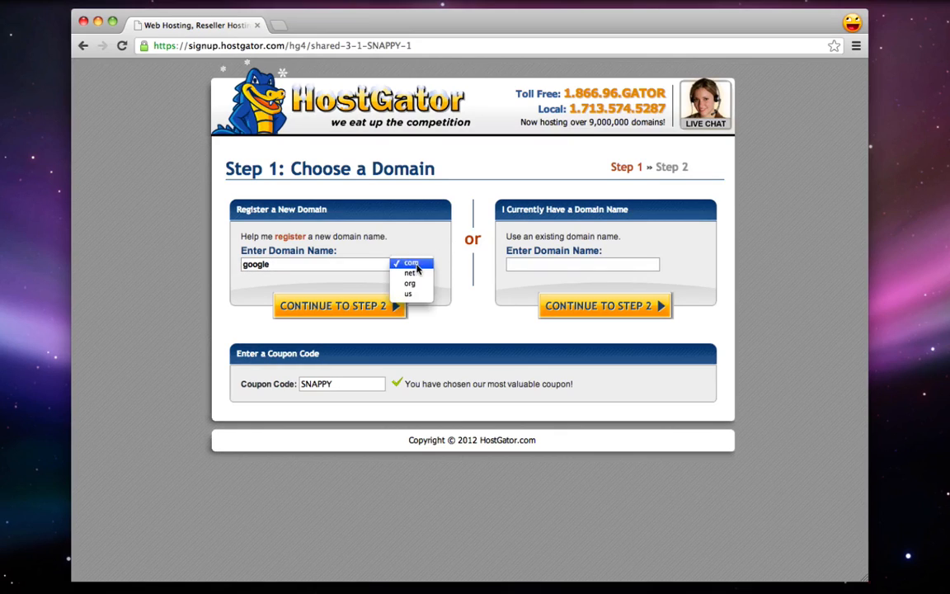
{"action": "left_click", "coordinate": [329, 264]}
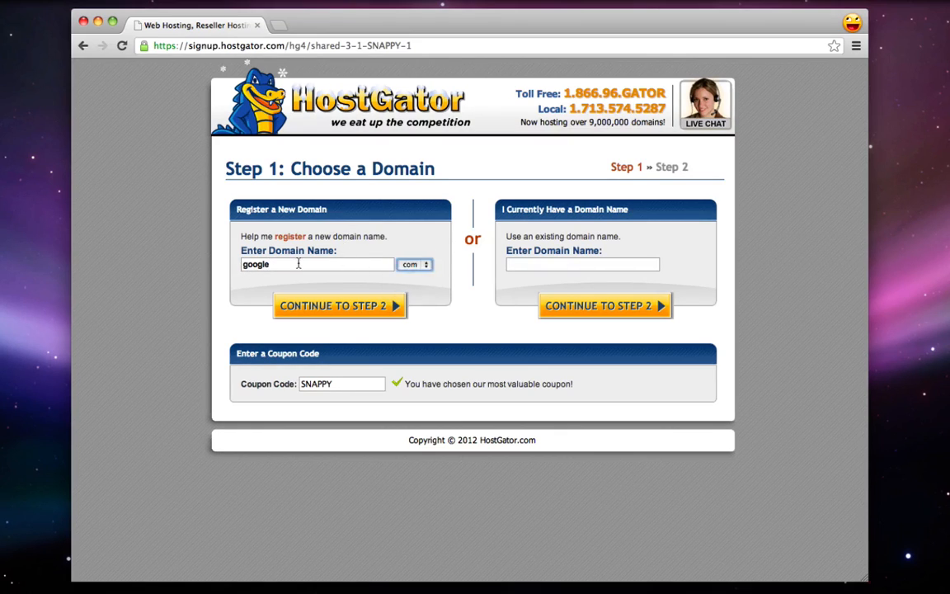
{"action": "left_click_drag", "start_coordinate": [329, 264], "coordinate": [188, 263]}
{"action": "type", "text": "cooljo"}
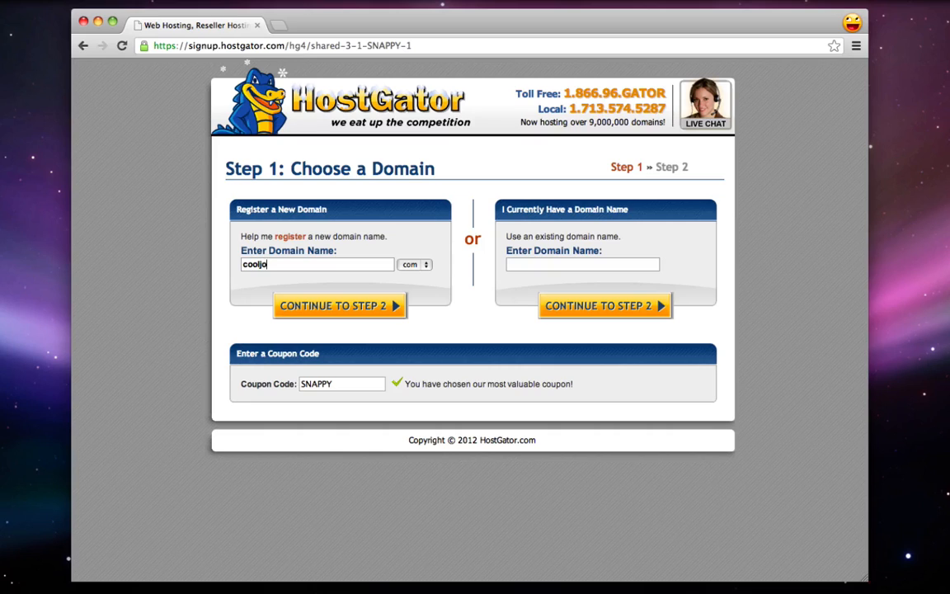
{"action": "type", "text": "omlatutorial"}
Replace the SNAPPY coupon code with hostgator2516
{"action": "left_click_drag", "start_coordinate": [237, 353], "coordinate": [295, 353]}
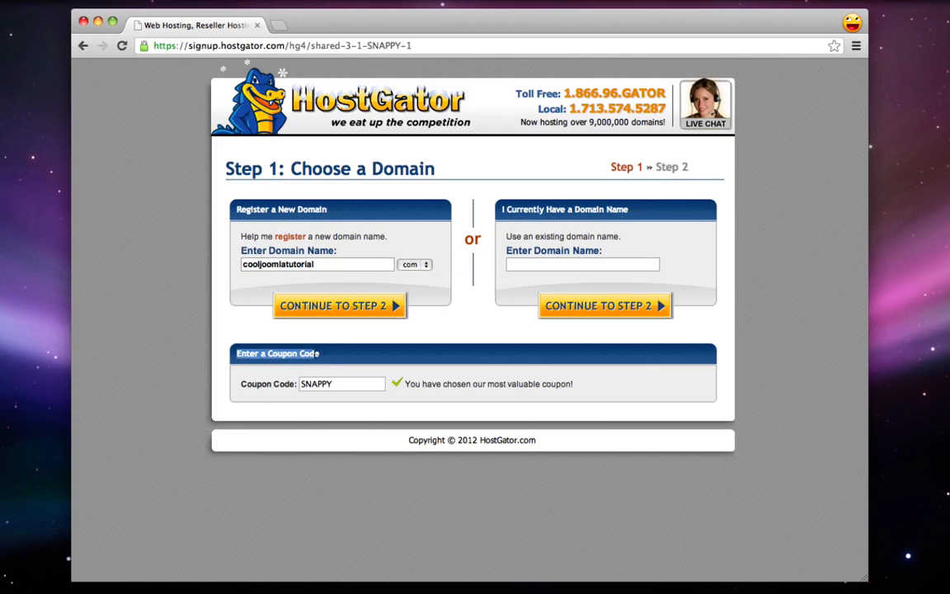
{"action": "left_click", "coordinate": [326, 355]}
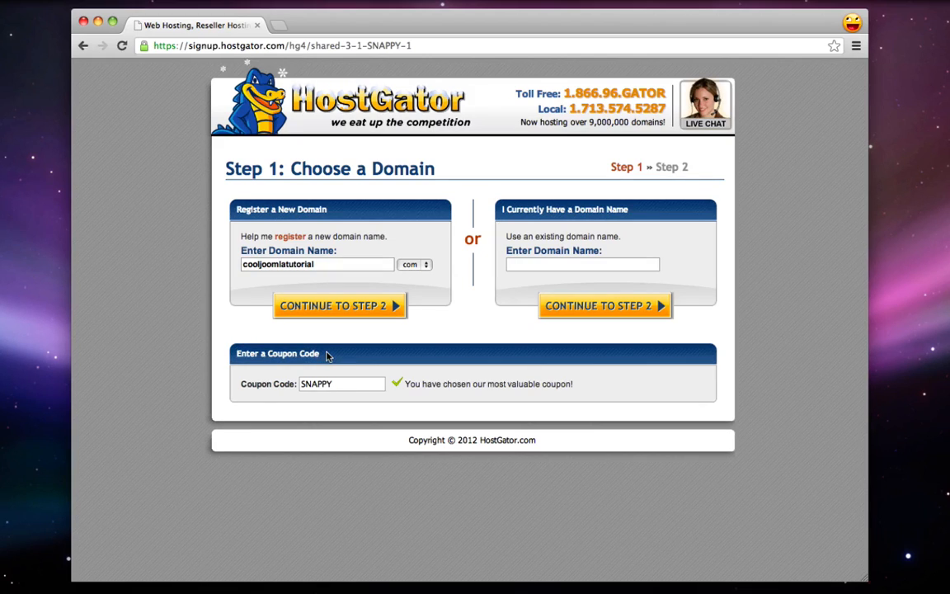
{"action": "double_click", "coordinate": [315, 383]}
{"action": "type", "text": "hostgator2516"}
Type righthere.co as an example existing domain, then erase it
{"action": "left_click", "coordinate": [364, 314]}
{"action": "type", "text": "righthere.co"}
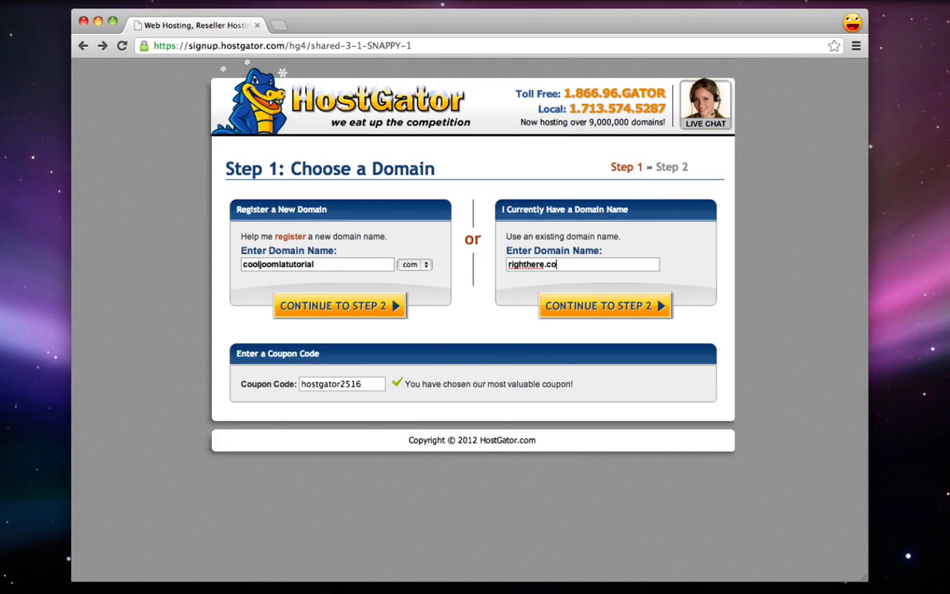
{"action": "key", "text": "BackSpace"}
{"action": "key", "text": "BackSpace"}
{"action": "key", "text": "BackSpace"}
{"action": "key", "text": "BackSpace"}
{"action": "key", "text": "BackSpace"}
{"action": "key", "text": "BackSpace"}
{"action": "key", "text": "BackSpace"}
{"action": "key", "text": "BackSpace"}
{"action": "key", "text": "BackSpace"}
{"action": "key", "text": "BackSpace"}
{"action": "key", "text": "BackSpace"}
{"action": "key", "text": "BackSpace"}
Proceed to Step 2 Billing Information, enter the username and security PIN, and keep Credit Card payment
{"action": "left_click", "coordinate": [343, 306]}
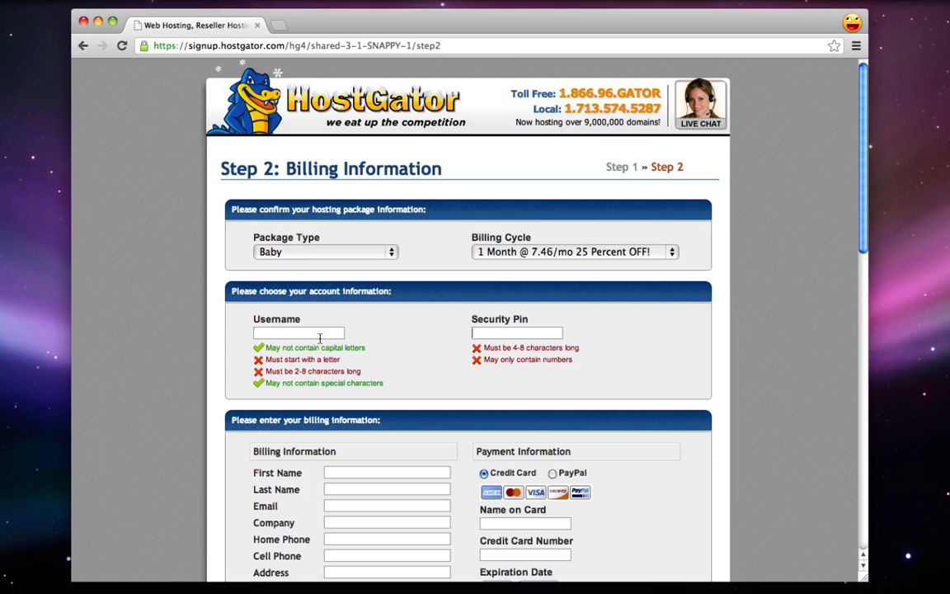
{"action": "type", "text": "michael"}
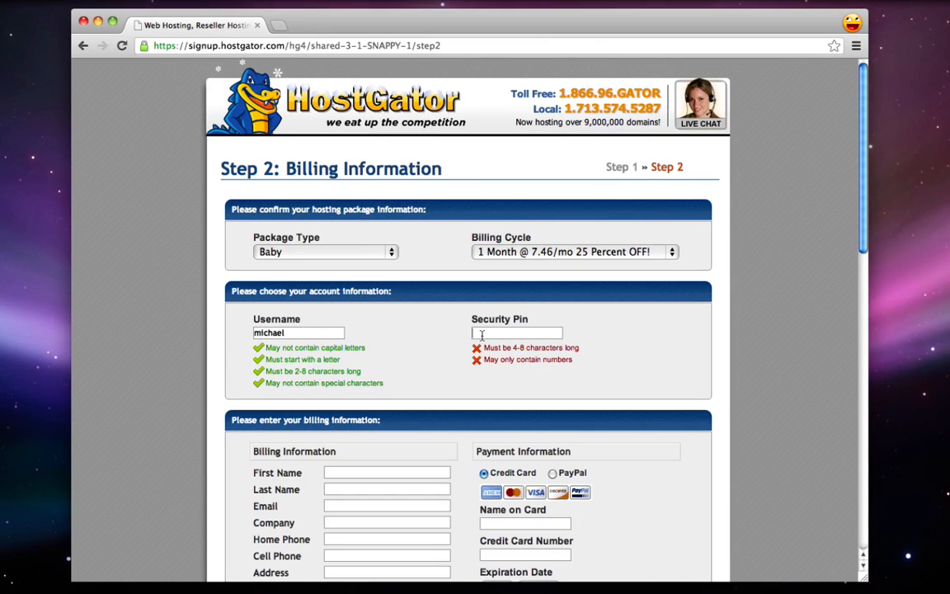
{"action": "type", "text": "12345"}
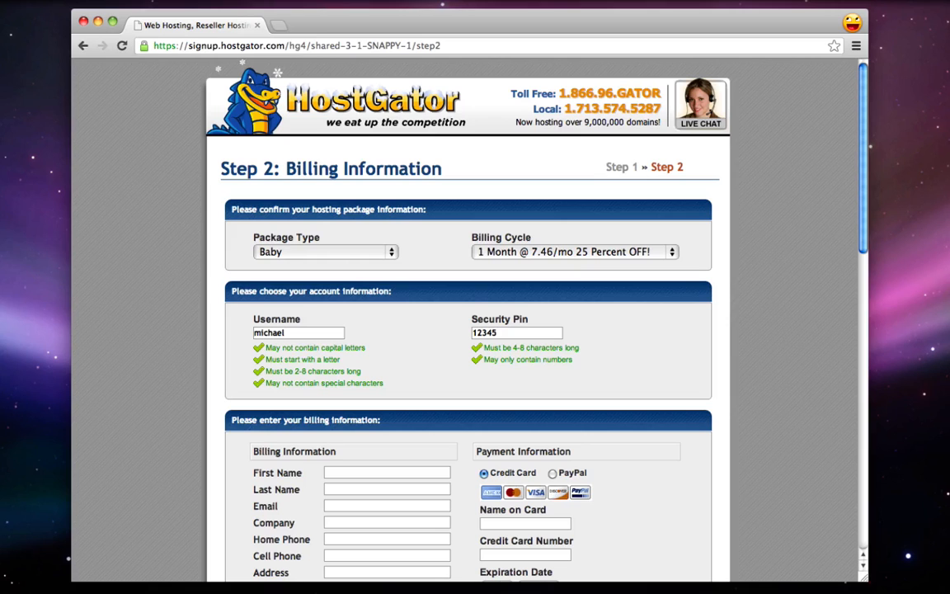
{"action": "scroll", "coordinate": [474, 330], "scroll_direction": "down", "scroll_amount": 3}
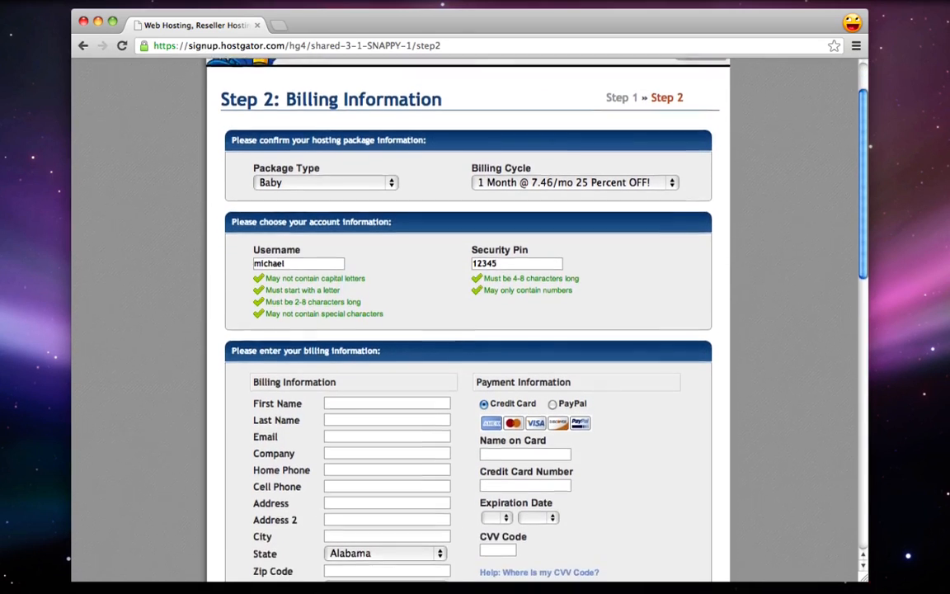
{"action": "scroll", "coordinate": [475, 330], "scroll_direction": "down", "scroll_amount": 1}
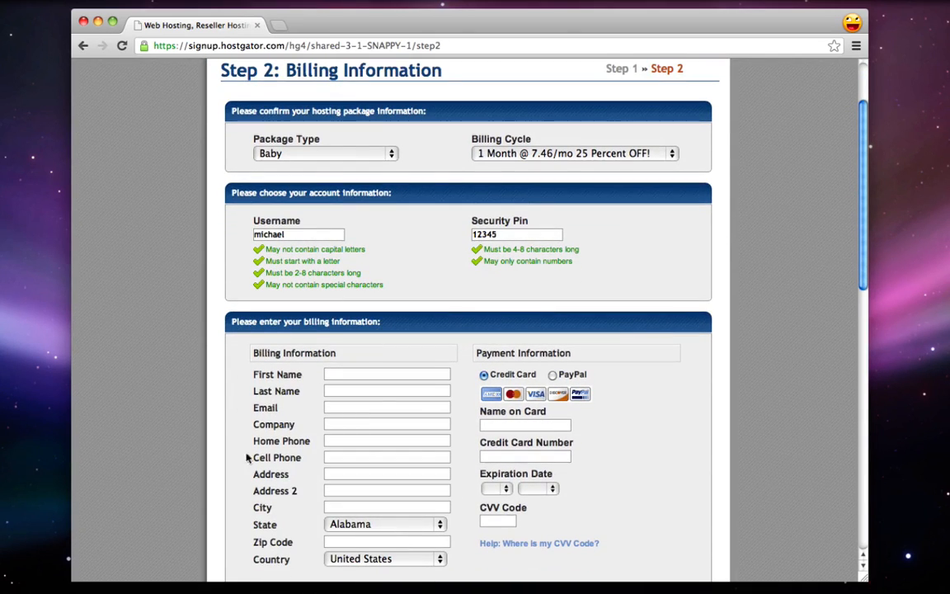
{"action": "scroll", "coordinate": [318, 484], "scroll_direction": "down", "scroll_amount": 4}
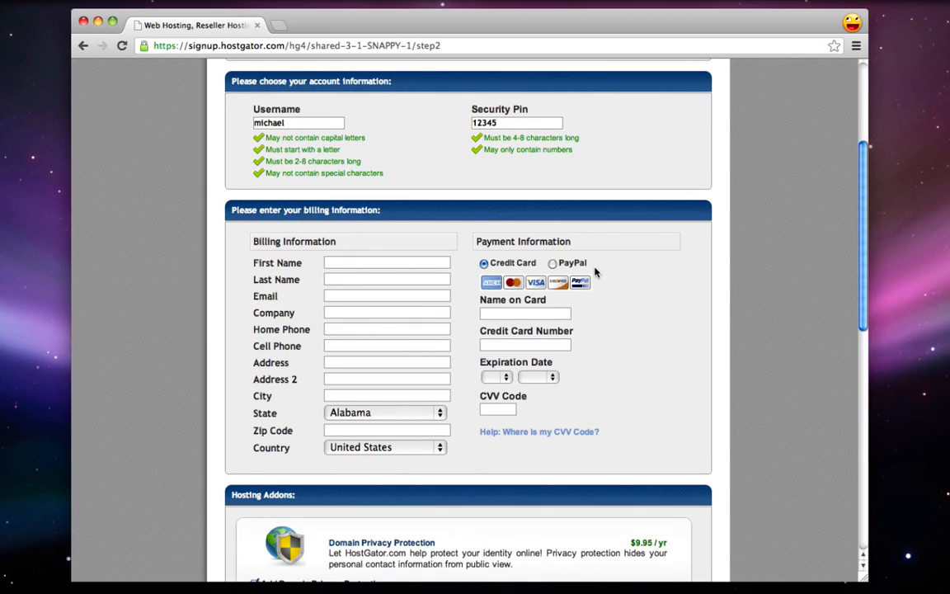
{"action": "left_click", "coordinate": [552, 262]}
{"action": "left_click", "coordinate": [484, 263]}
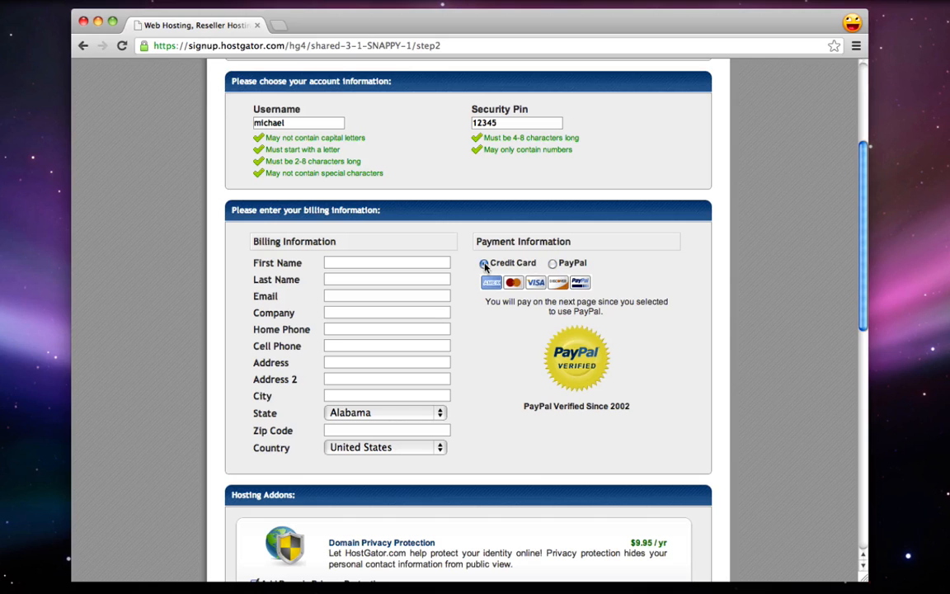
{"action": "scroll", "coordinate": [490, 312], "scroll_direction": "down", "scroll_amount": 5}
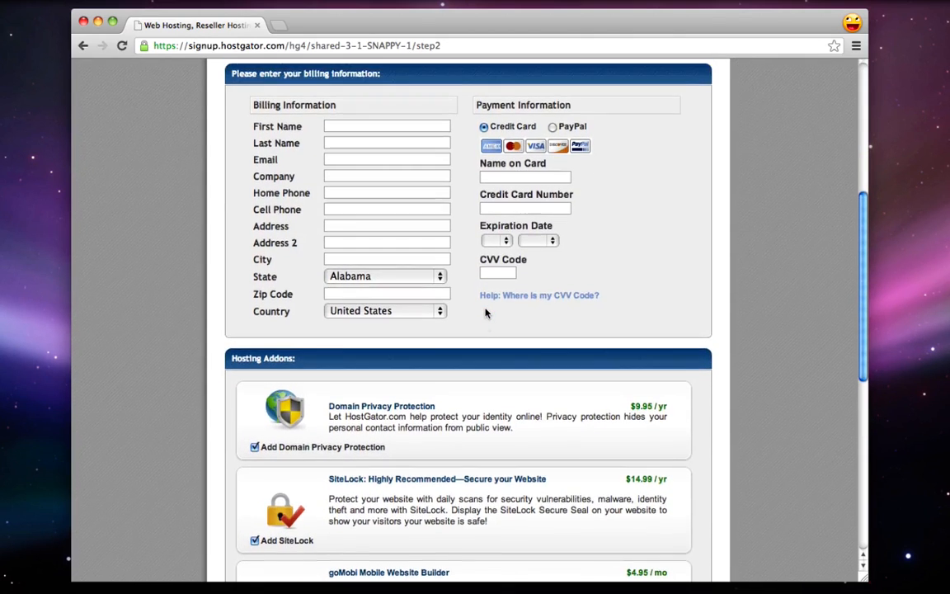
Uncheck the Domain Privacy Protection and SiteLock hosting addons, bringing addons to $0.00
{"action": "scroll", "coordinate": [486, 313], "scroll_direction": "down", "scroll_amount": 5}
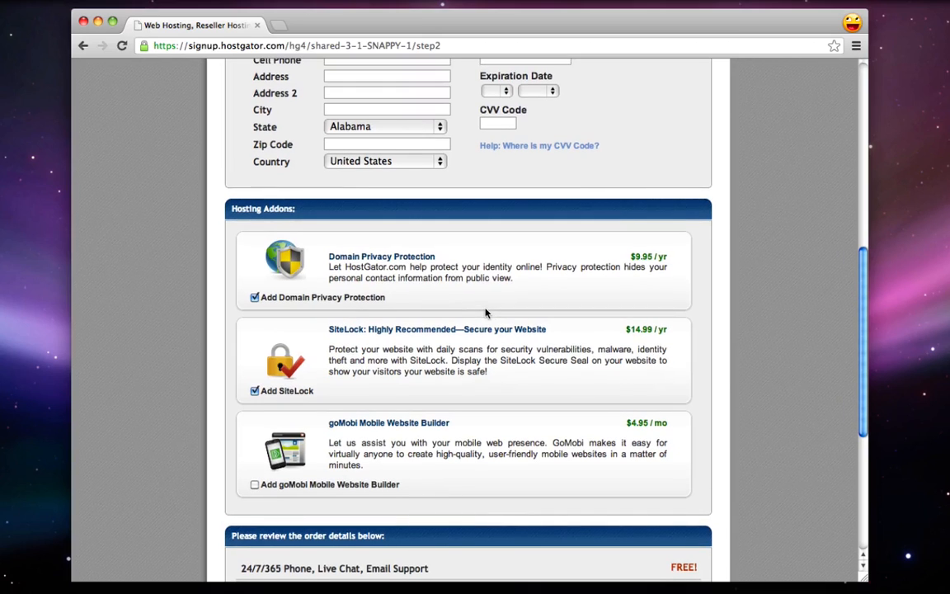
{"action": "left_click_drag", "start_coordinate": [230, 209], "coordinate": [277, 209]}
{"action": "left_click", "coordinate": [324, 241]}
{"action": "left_click_drag", "start_coordinate": [329, 256], "coordinate": [440, 256]}
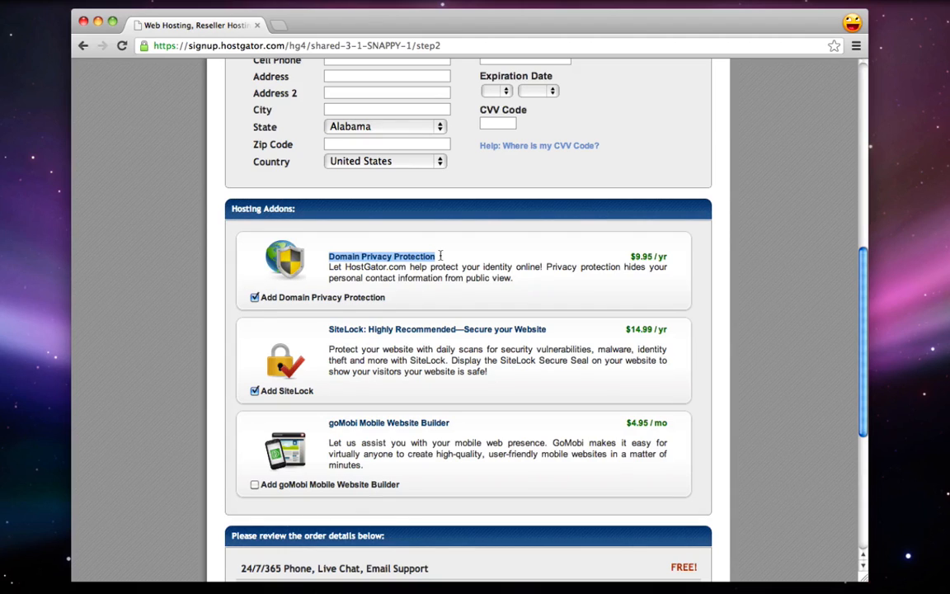
{"action": "left_click", "coordinate": [254, 297]}
{"action": "triple_click", "coordinate": [603, 247]}
{"action": "left_click", "coordinate": [601, 252]}
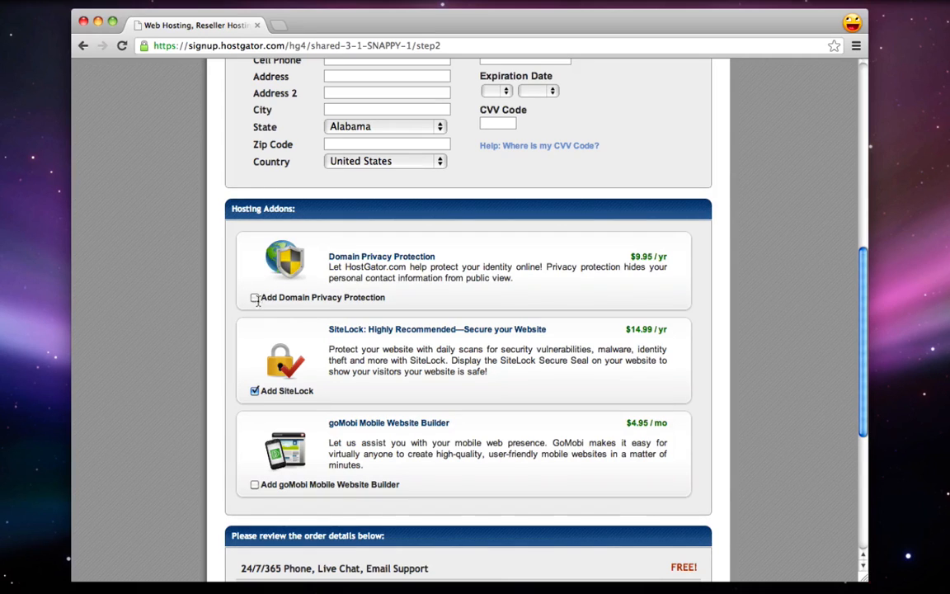
{"action": "scroll", "coordinate": [298, 319], "scroll_direction": "down", "scroll_amount": 2}
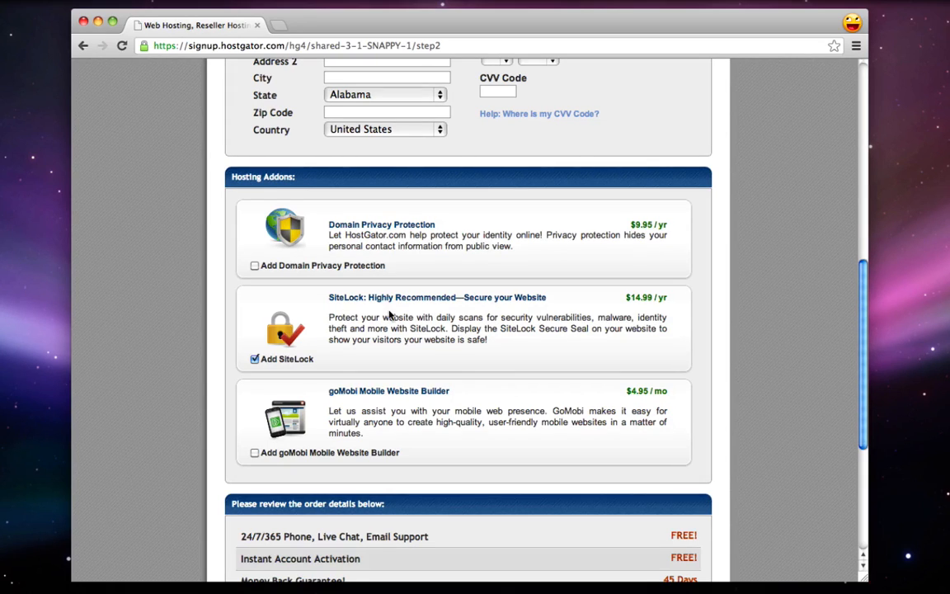
{"action": "left_click", "coordinate": [255, 358]}
{"action": "scroll", "coordinate": [390, 365], "scroll_direction": "down", "scroll_amount": 1}
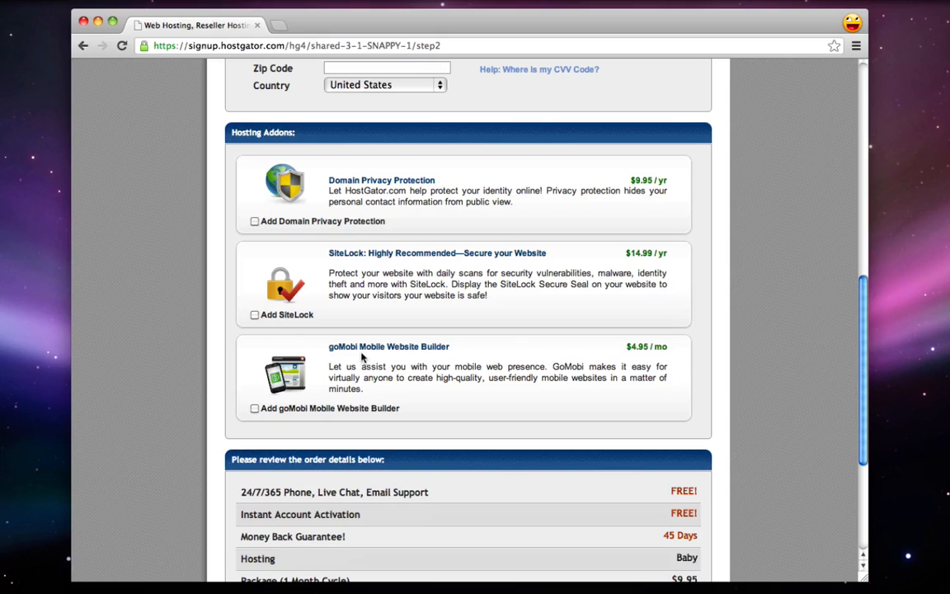
{"action": "left_click_drag", "start_coordinate": [359, 347], "coordinate": [441, 351]}
{"action": "left_click", "coordinate": [462, 354]}
Review the order's coupon discount, one-month Baby package and domain cooljoomlatutorial.com, totalling $22.46
{"action": "scroll", "coordinate": [462, 354], "scroll_direction": "down", "scroll_amount": 5}
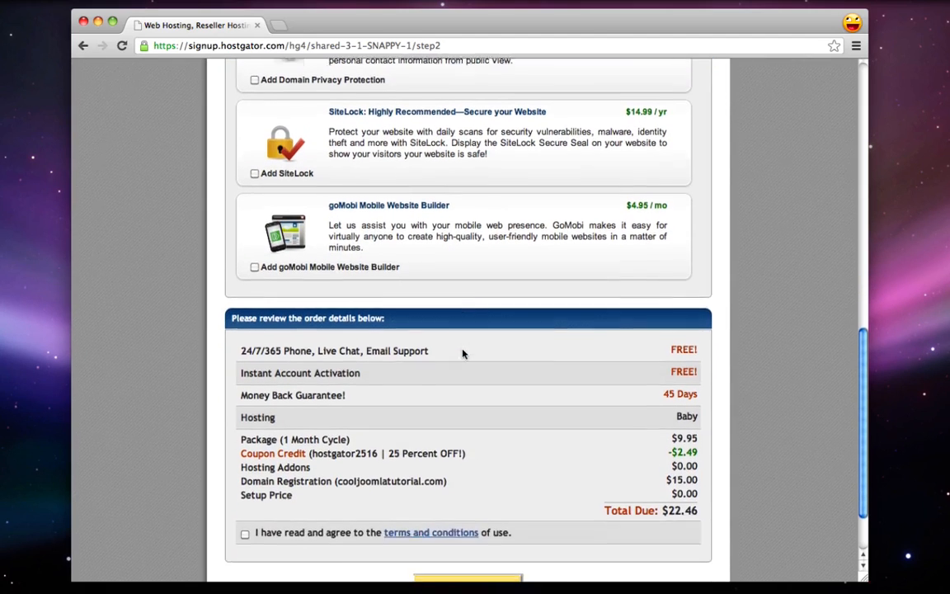
{"action": "scroll", "coordinate": [463, 354], "scroll_direction": "down", "scroll_amount": 1}
{"action": "scroll", "coordinate": [462, 354], "scroll_direction": "down", "scroll_amount": 1}
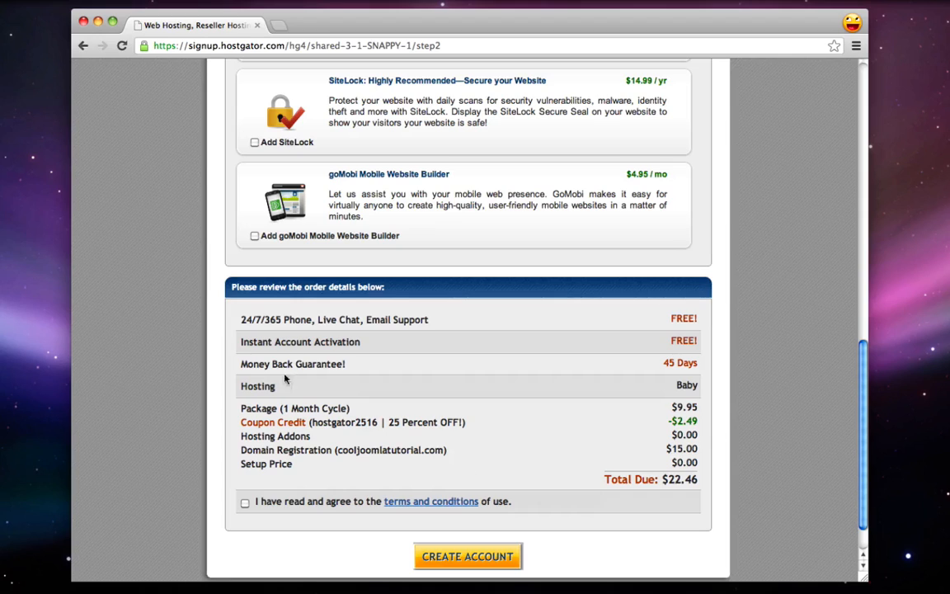
{"action": "left_click_drag", "start_coordinate": [388, 422], "coordinate": [451, 421]}
{"action": "left_click", "coordinate": [450, 423]}
{"action": "left_click_drag", "start_coordinate": [246, 409], "coordinate": [351, 407]}
{"action": "left_click", "coordinate": [354, 407]}
{"action": "double_click", "coordinate": [337, 449]}
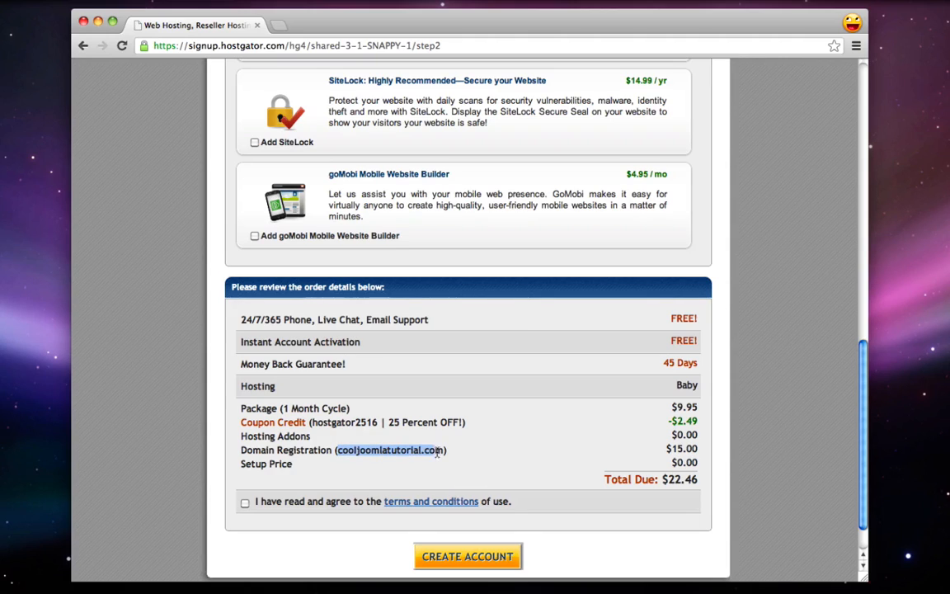
{"action": "left_click", "coordinate": [602, 441]}
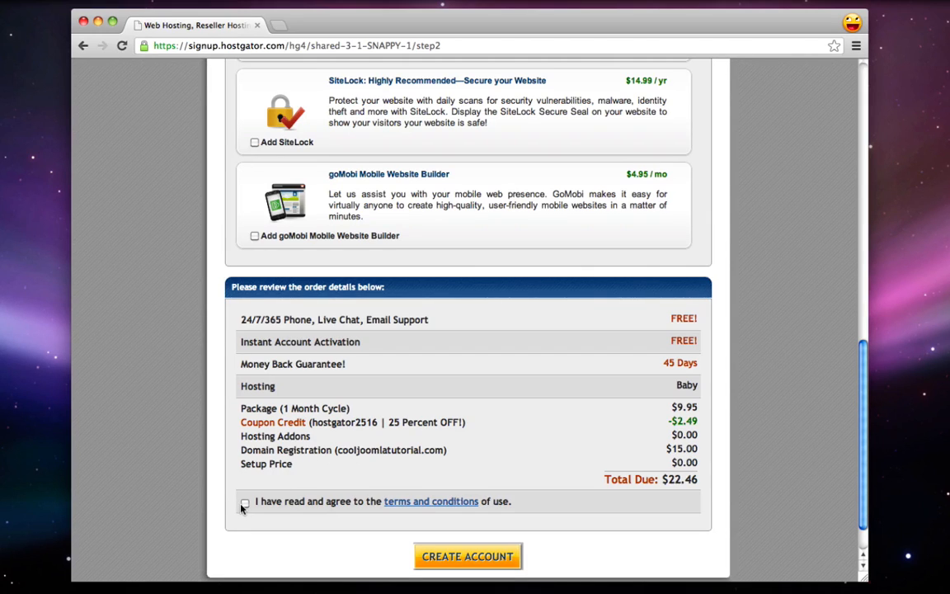
{"action": "scroll", "coordinate": [255, 511], "scroll_direction": "down", "scroll_amount": 2}
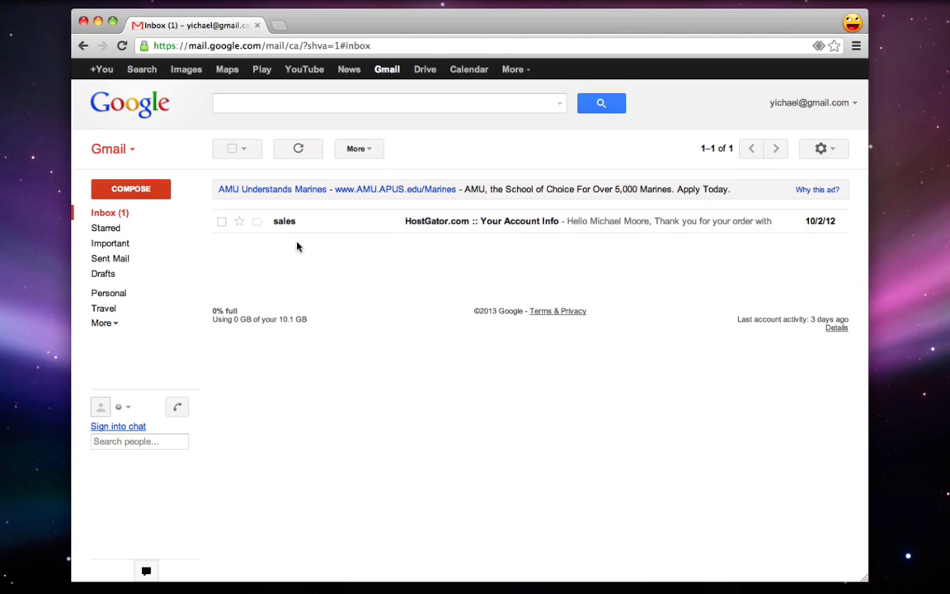
Open HostGator's Your Account Info email and look over the username, nameservers and server IP
{"action": "left_click", "coordinate": [415, 222]}
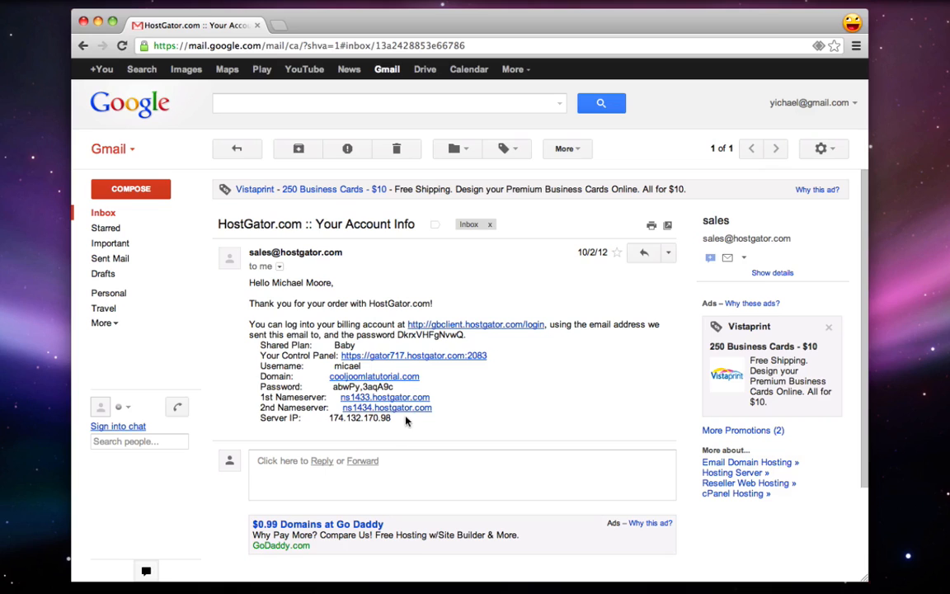
{"action": "left_click_drag", "start_coordinate": [392, 418], "coordinate": [247, 282]}
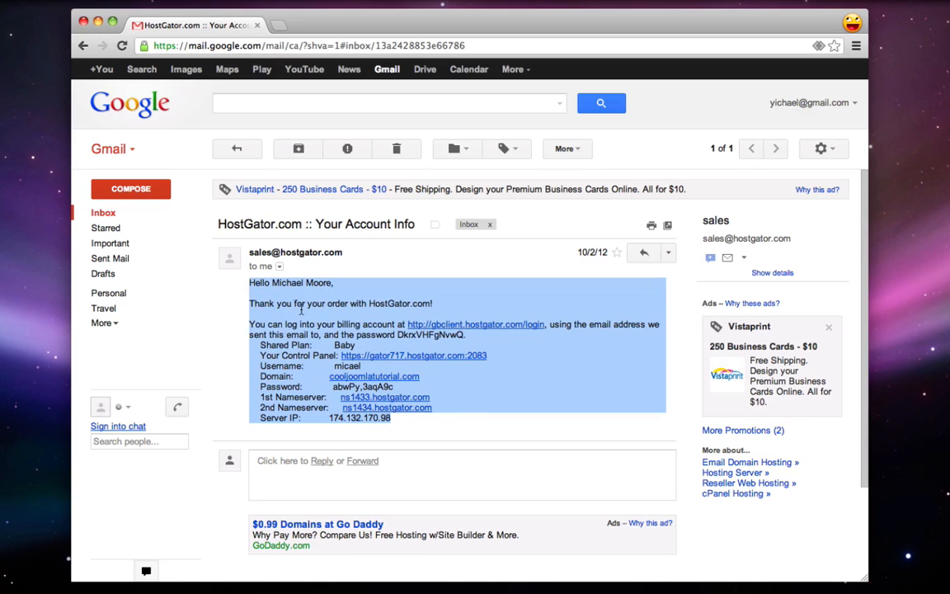
{"action": "left_click", "coordinate": [282, 351]}
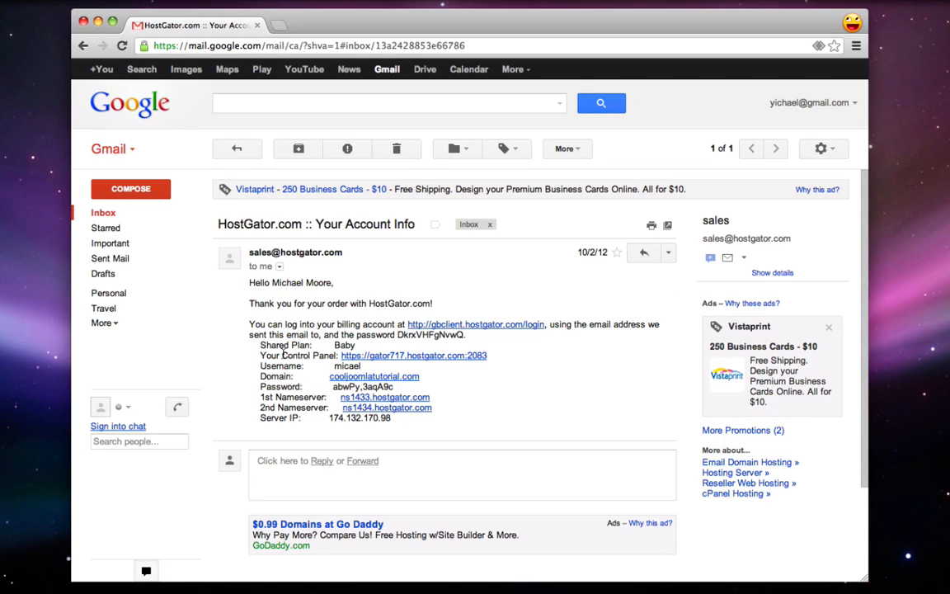
{"action": "left_click_drag", "start_coordinate": [334, 366], "coordinate": [297, 374]}
{"action": "left_click", "coordinate": [427, 386]}
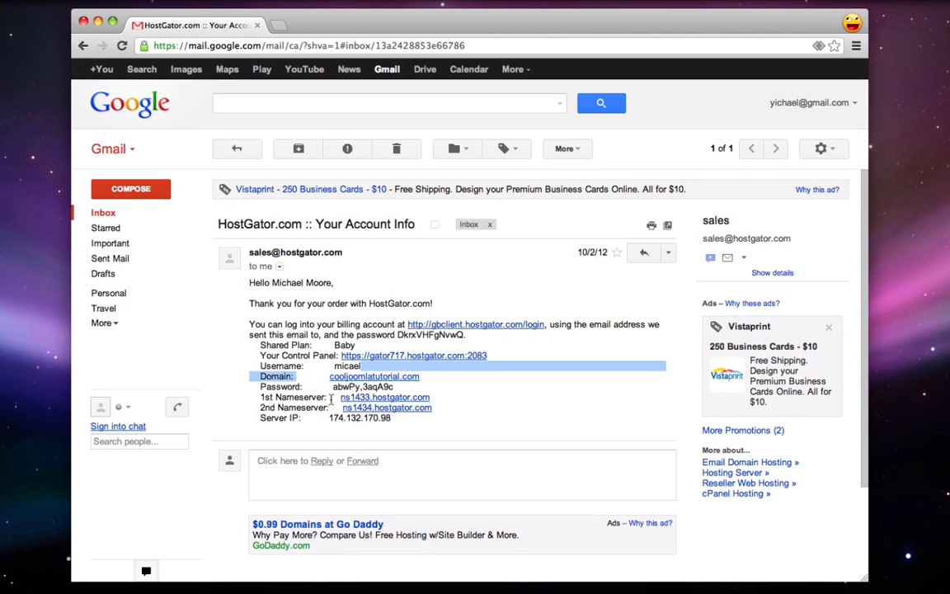
{"action": "left_click", "coordinate": [430, 419]}
{"action": "left_click_drag", "start_coordinate": [414, 422], "coordinate": [251, 399]}
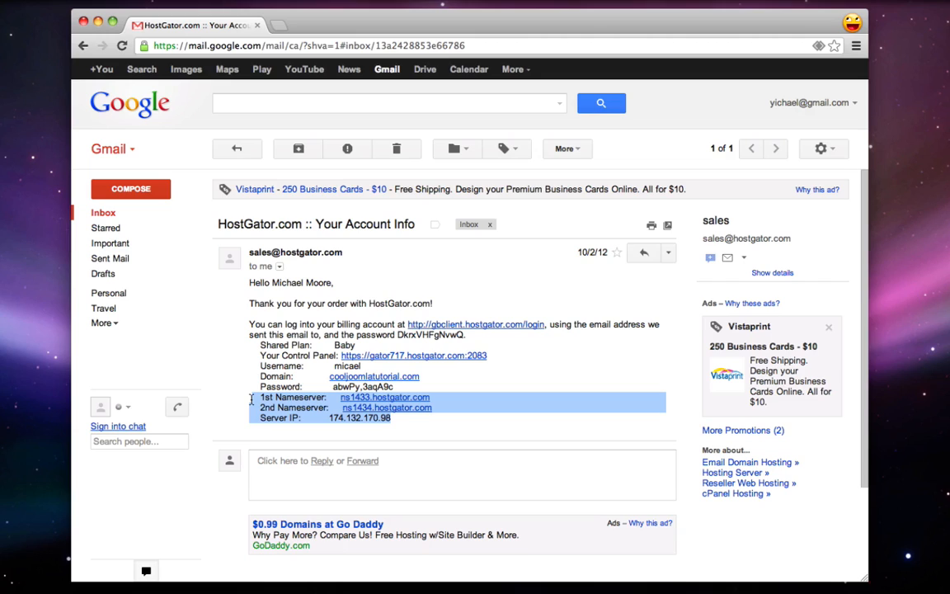
{"action": "left_click", "coordinate": [252, 399]}
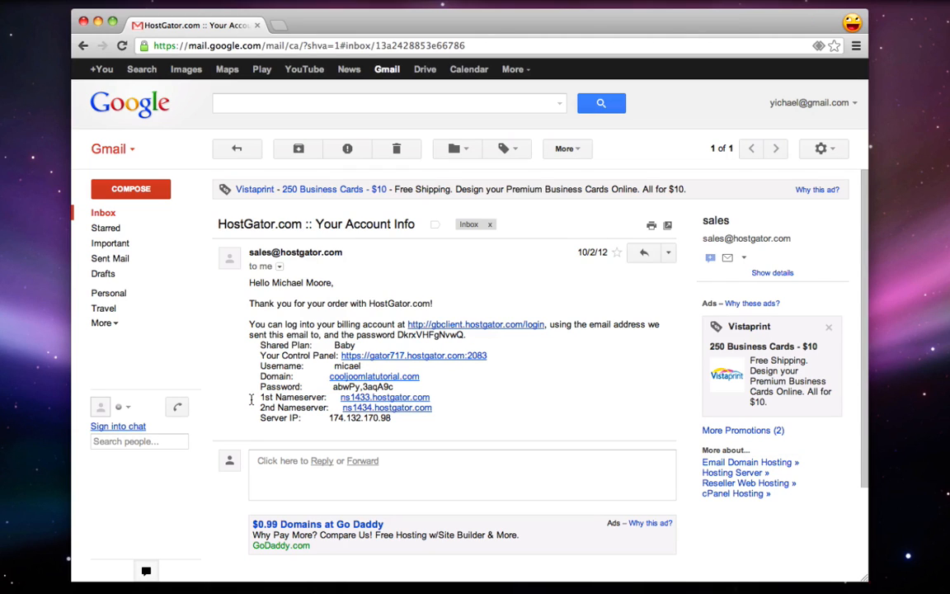
{"action": "left_click_drag", "start_coordinate": [260, 370], "coordinate": [331, 387]}
{"action": "left_click", "coordinate": [361, 368]}
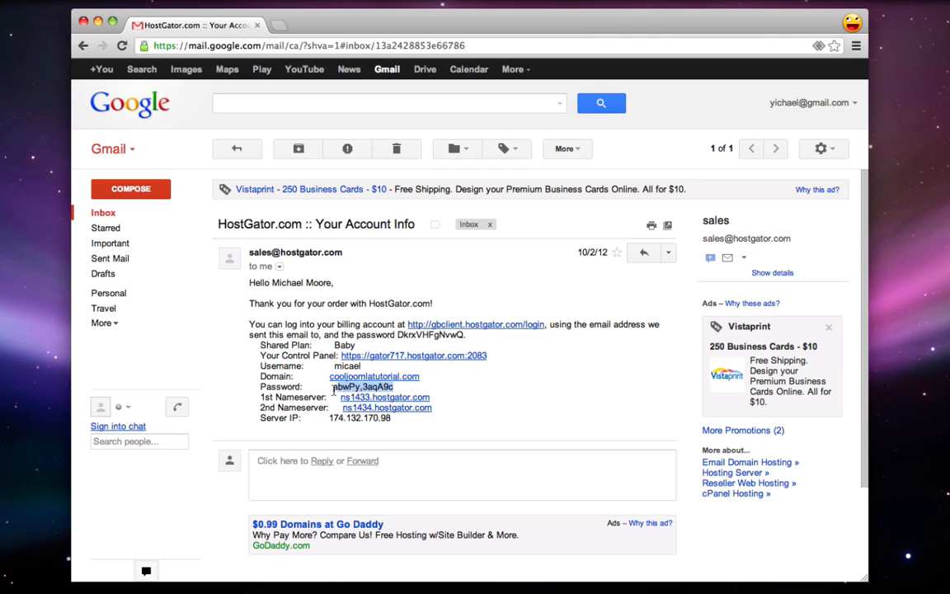
Copy the account password and open the control panel login in a new tab
{"action": "right_click", "coordinate": [375, 387]}
{"action": "left_click", "coordinate": [401, 391]}
{"action": "left_click_drag", "start_coordinate": [261, 356], "coordinate": [335, 357]}
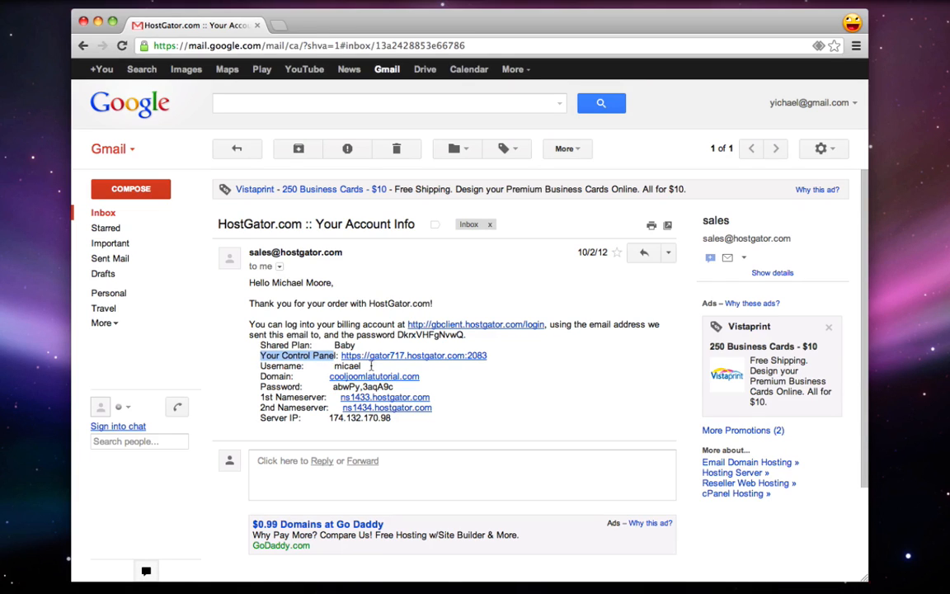
{"action": "left_click", "coordinate": [451, 355]}
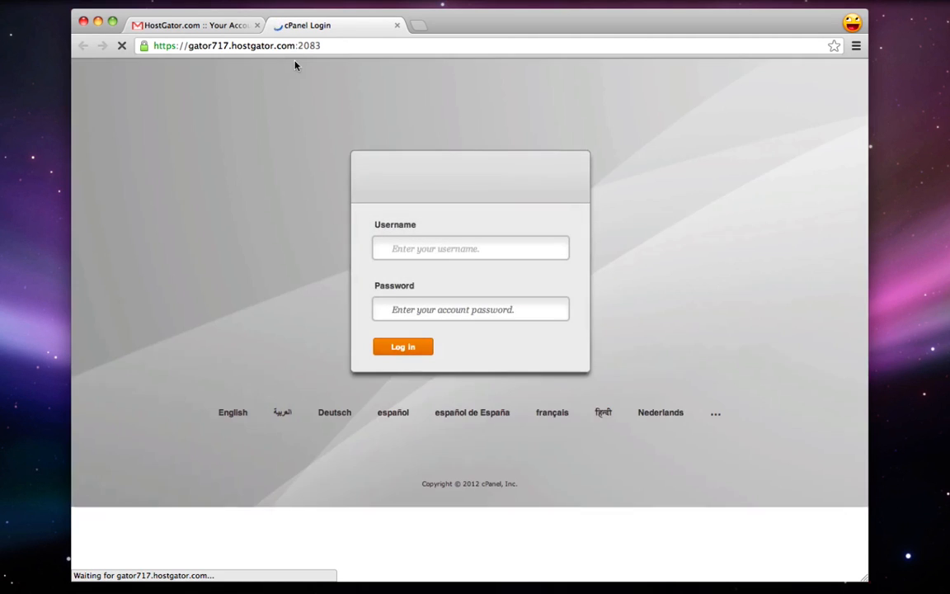
Go to cooljoomlatutorial.com/cpanel in the browser
{"action": "left_click", "coordinate": [290, 45]}
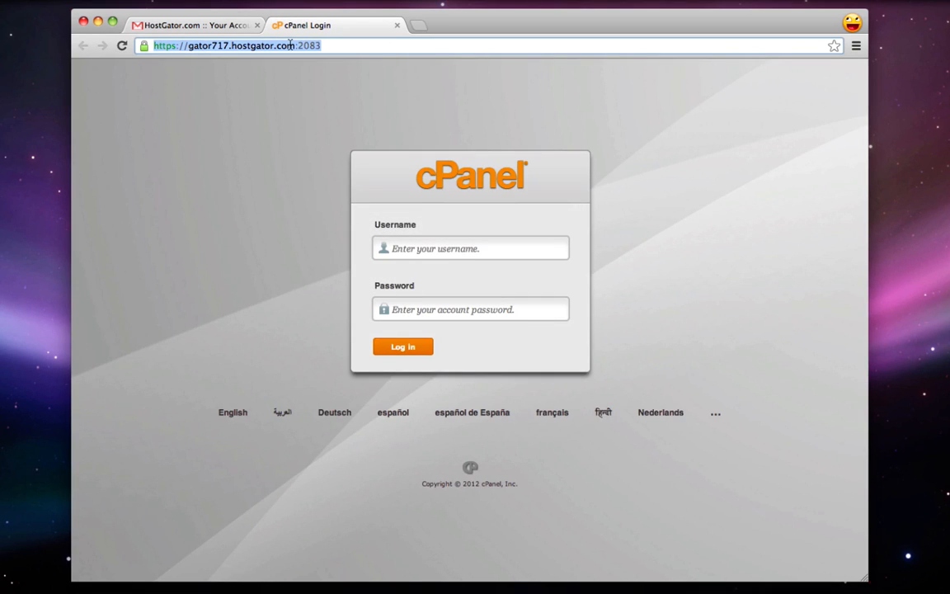
{"action": "type", "text": "cooljoom"}
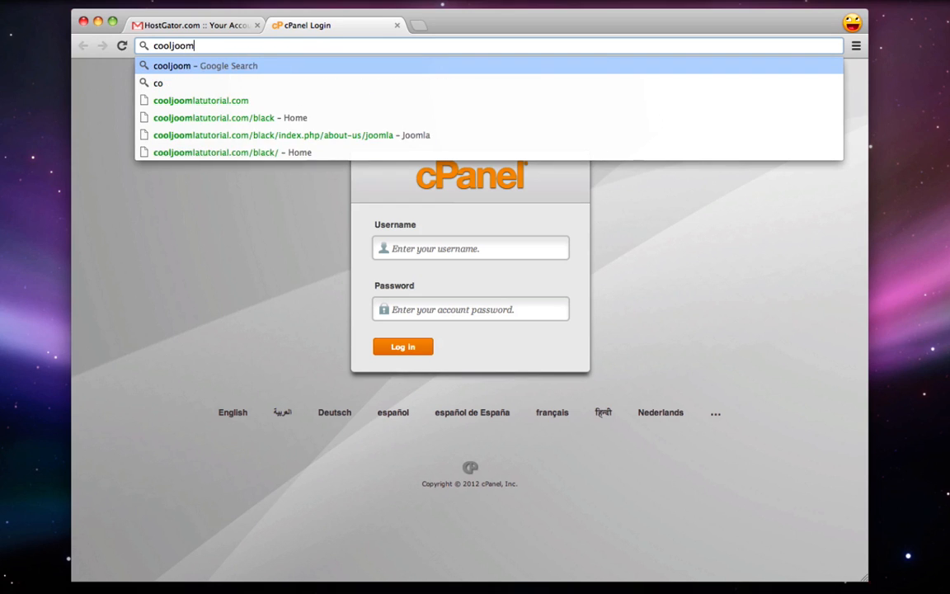
{"action": "type", "text": "latutor"}
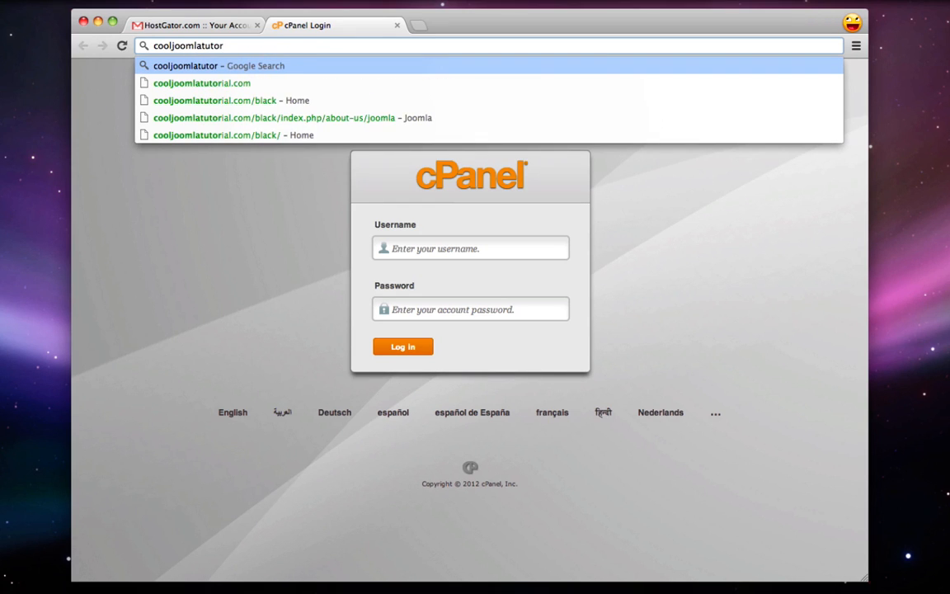
{"action": "type", "text": "ial.com"}
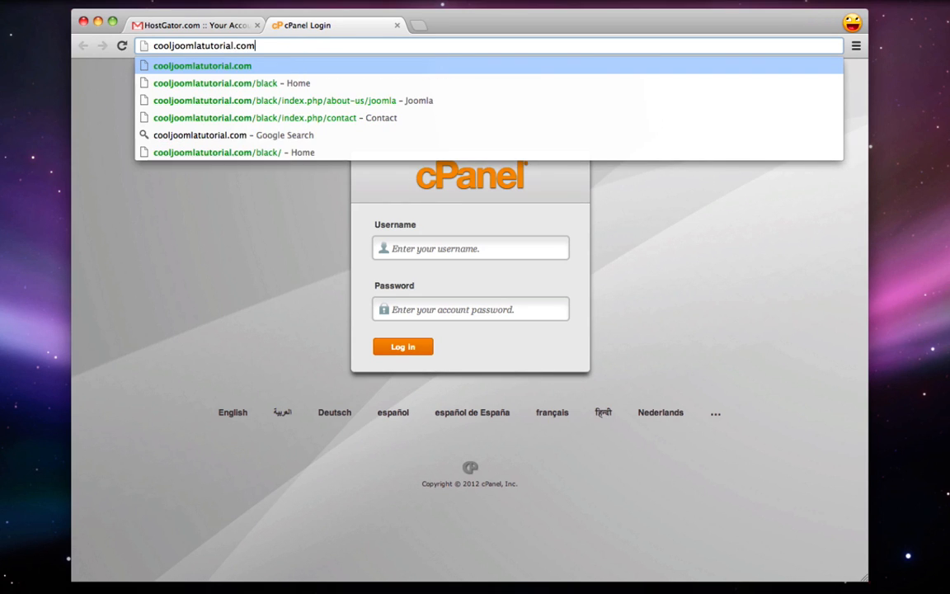
{"action": "type", "text": "/cp"}
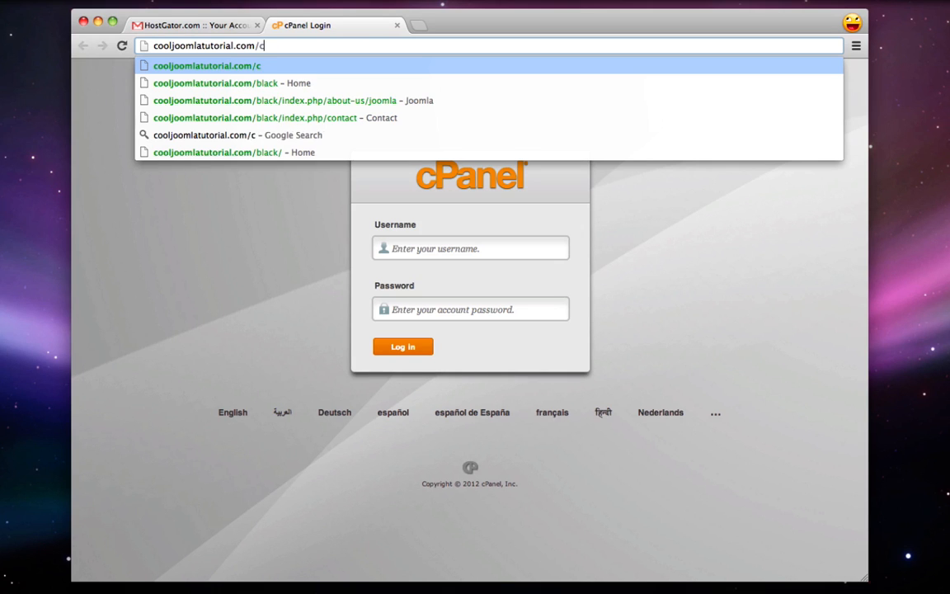
{"action": "type", "text": "anel"}
{"action": "key", "text": "Return"}
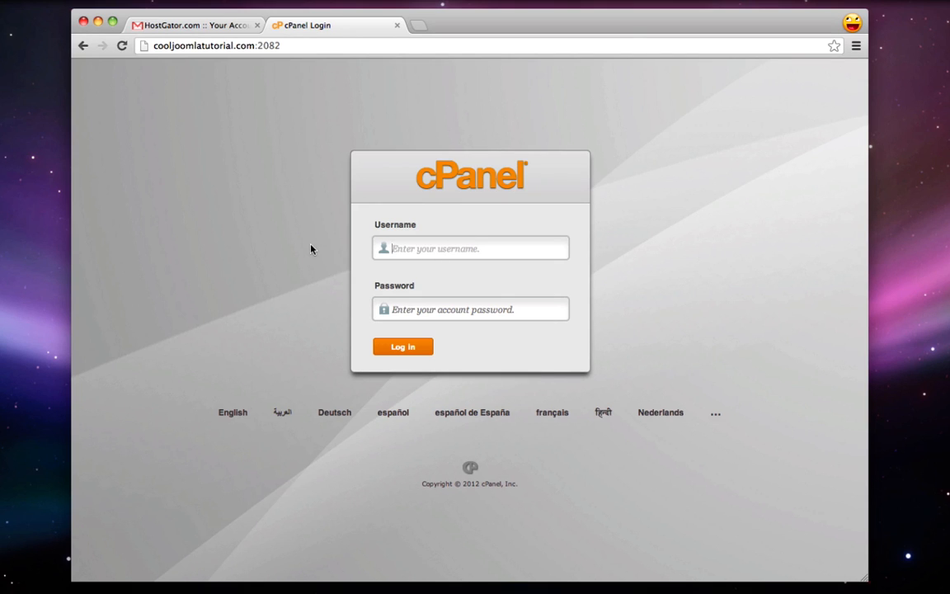
Log in to cPanel with the account username and the pasted password
{"action": "type", "text": "micael"}
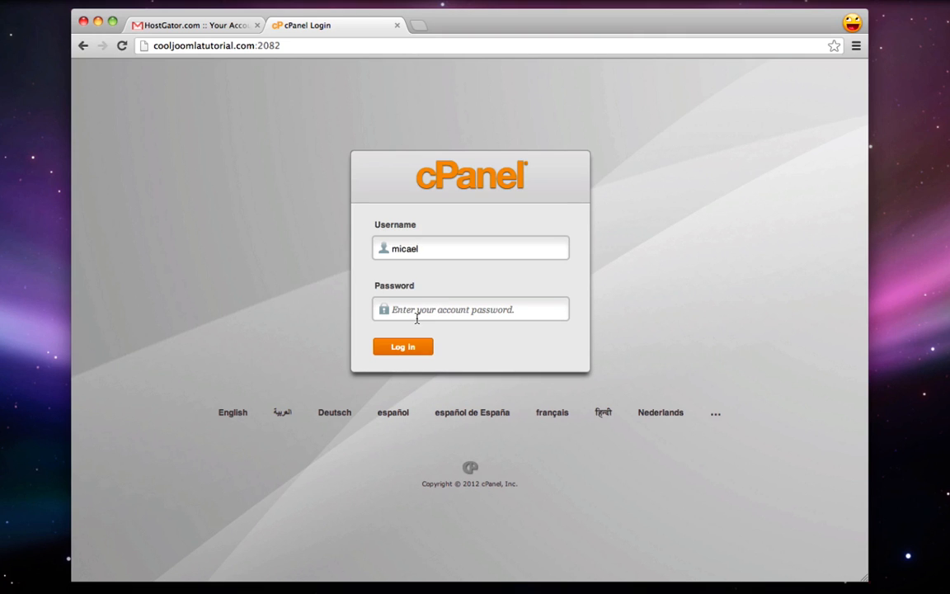
{"action": "right_click", "coordinate": [418, 311]}
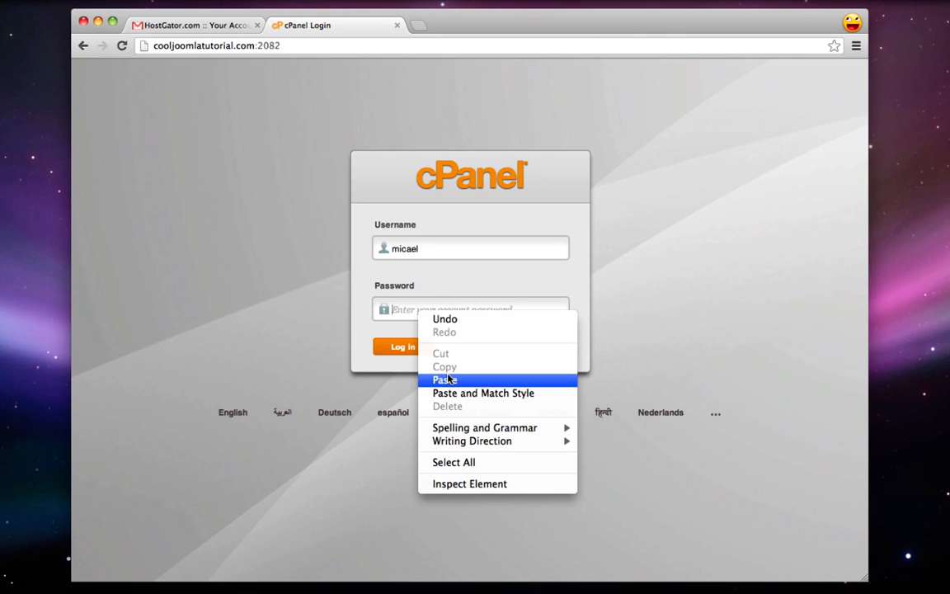
{"action": "left_click", "coordinate": [446, 379]}
{"action": "left_click", "coordinate": [399, 347]}
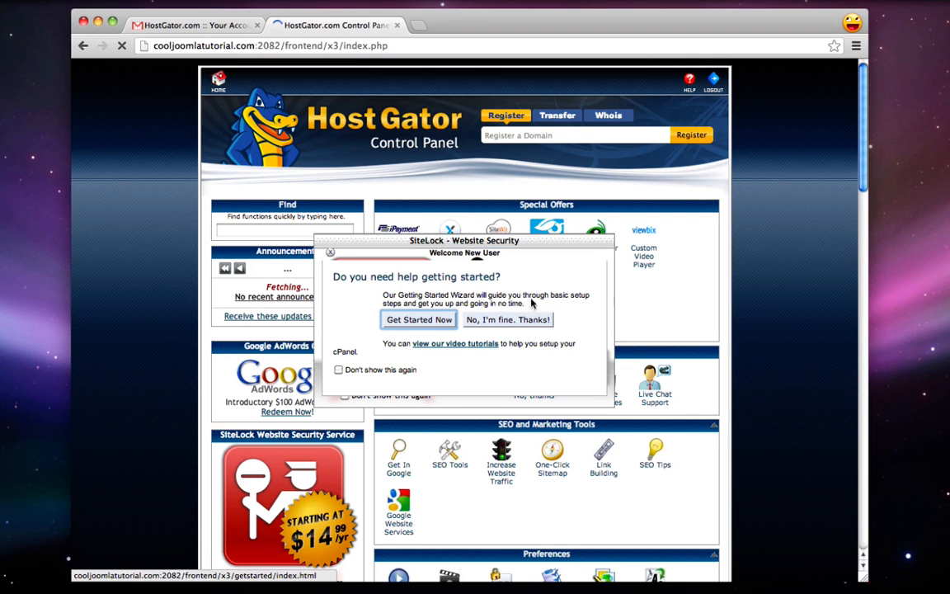
Dismiss the welcome and SiteLock pop-ups, then launch QuickInstall from Software/Services
{"action": "left_click", "coordinate": [330, 252]}
{"action": "left_click", "coordinate": [323, 241]}
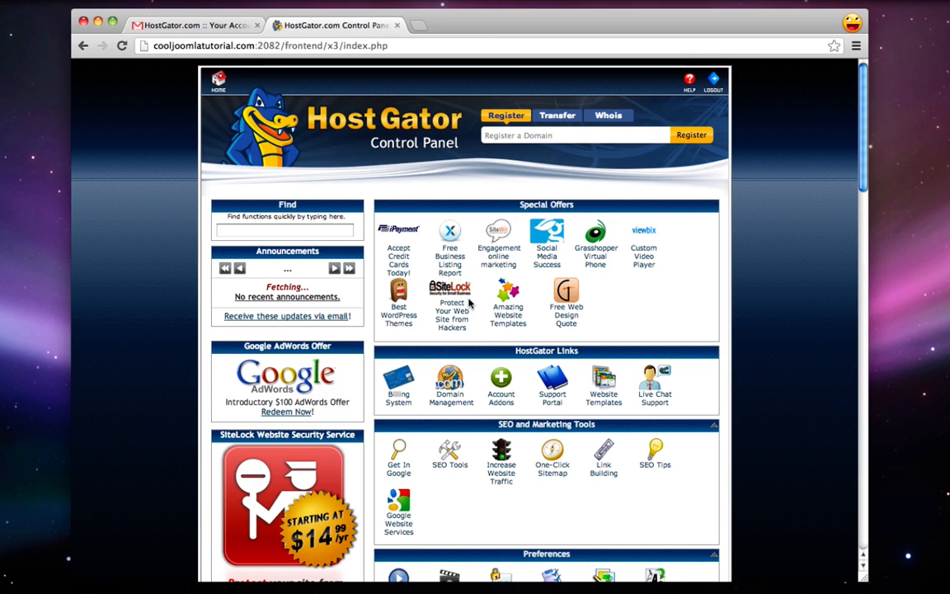
{"action": "scroll", "coordinate": [468, 304], "scroll_direction": "down", "scroll_amount": 10}
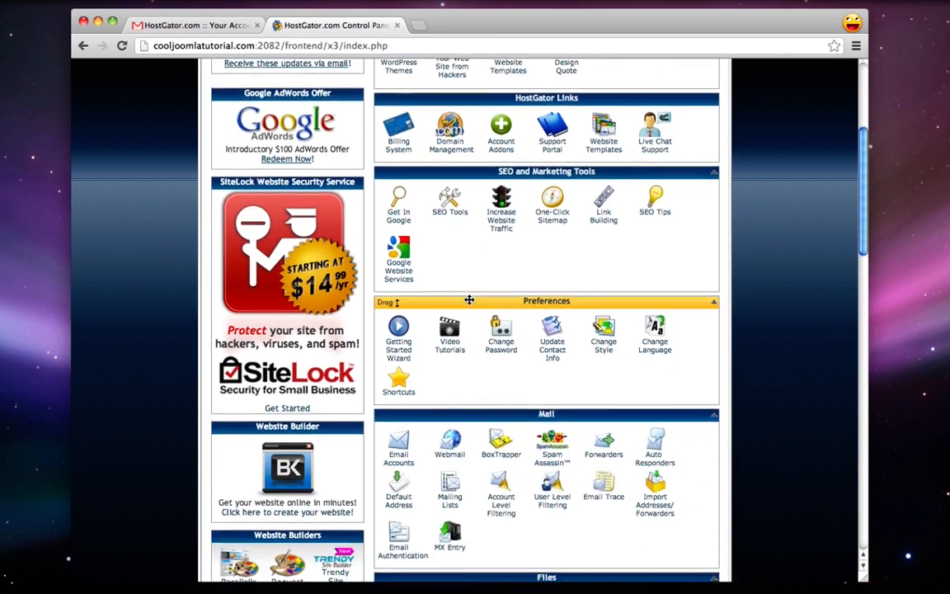
{"action": "scroll", "coordinate": [468, 304], "scroll_direction": "down", "scroll_amount": 6}
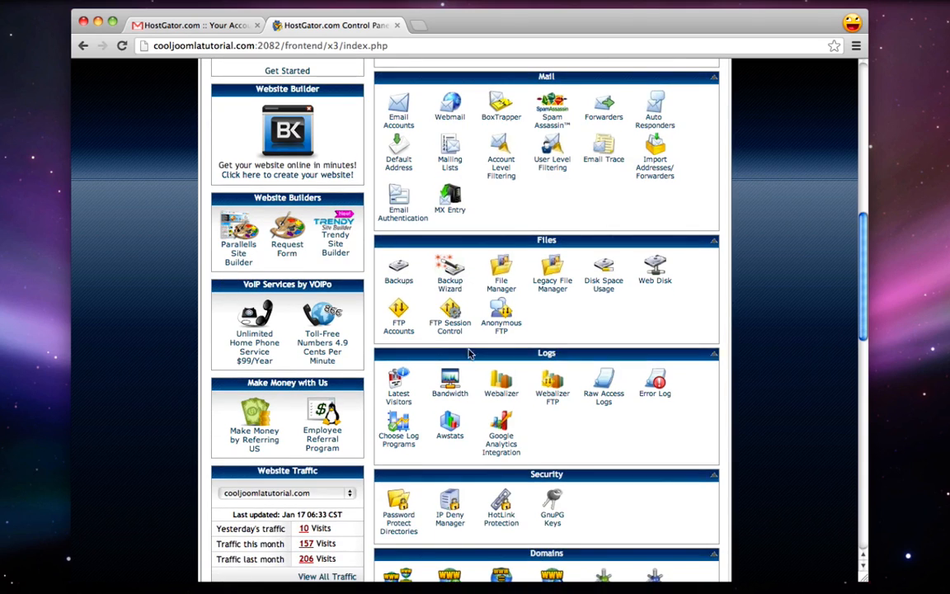
{"action": "scroll", "coordinate": [469, 365], "scroll_direction": "down", "scroll_amount": 3}
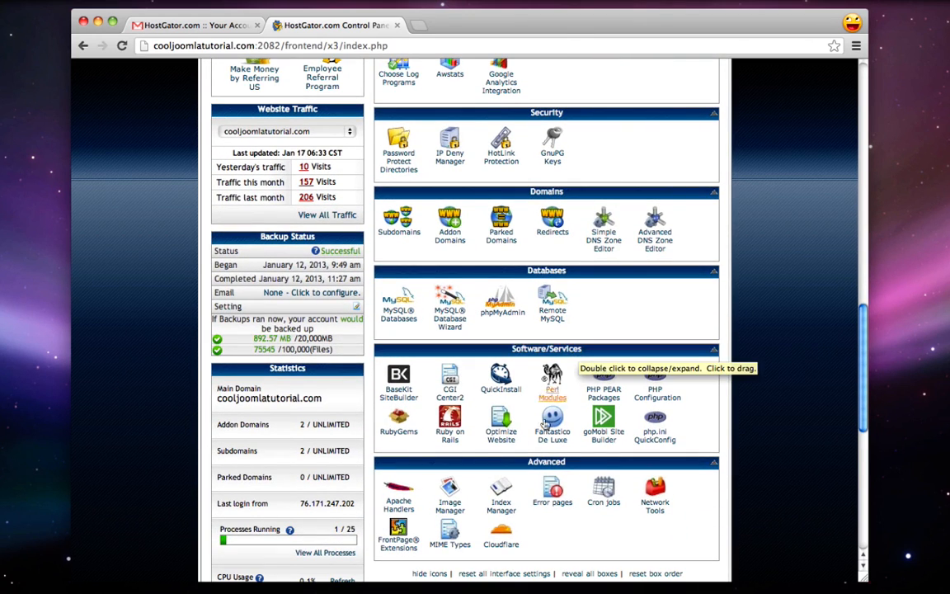
{"action": "left_click", "coordinate": [501, 384]}
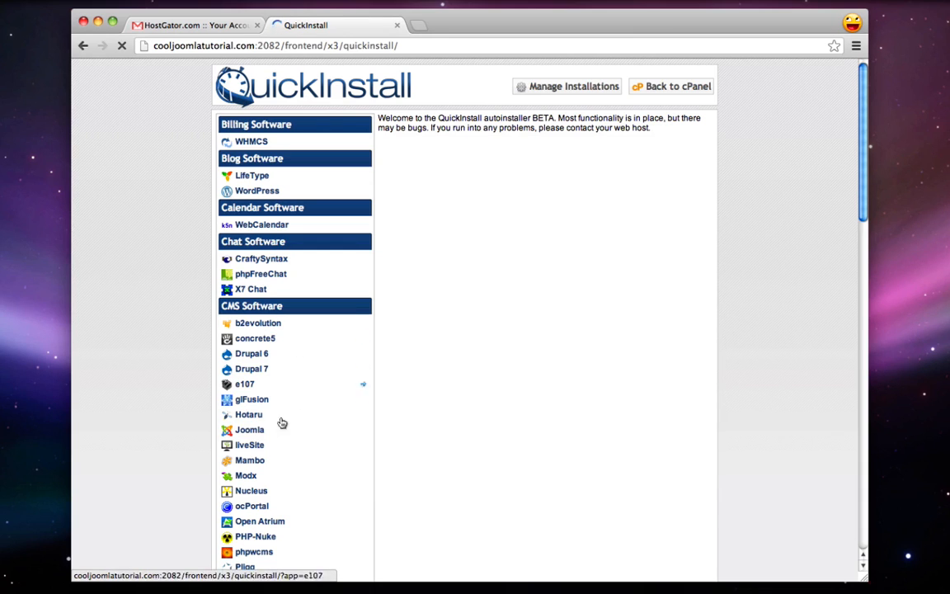
Choose Joomla in QuickInstall and remove the 'hello' subfolder so it installs at the root
{"action": "left_click", "coordinate": [247, 433]}
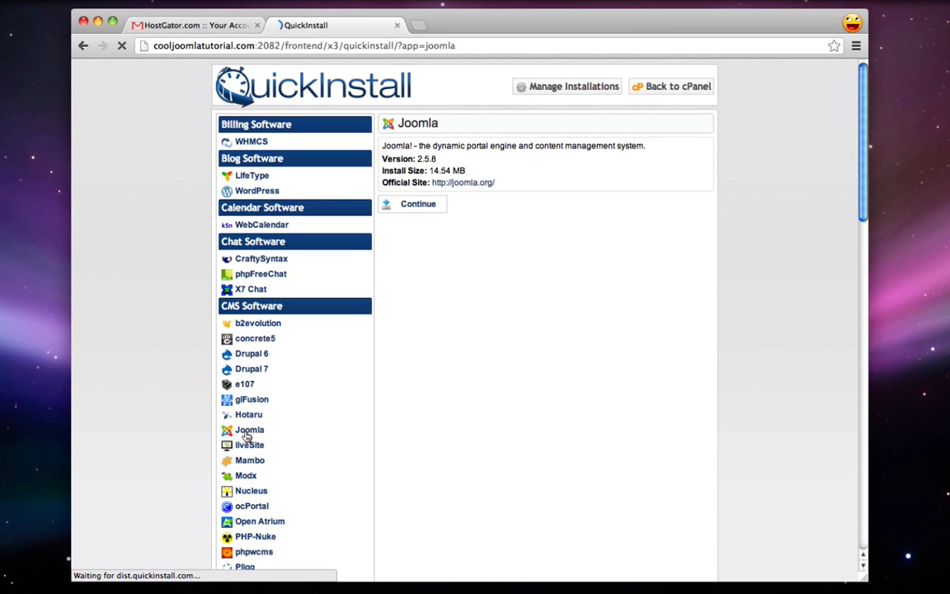
{"action": "left_click", "coordinate": [433, 205]}
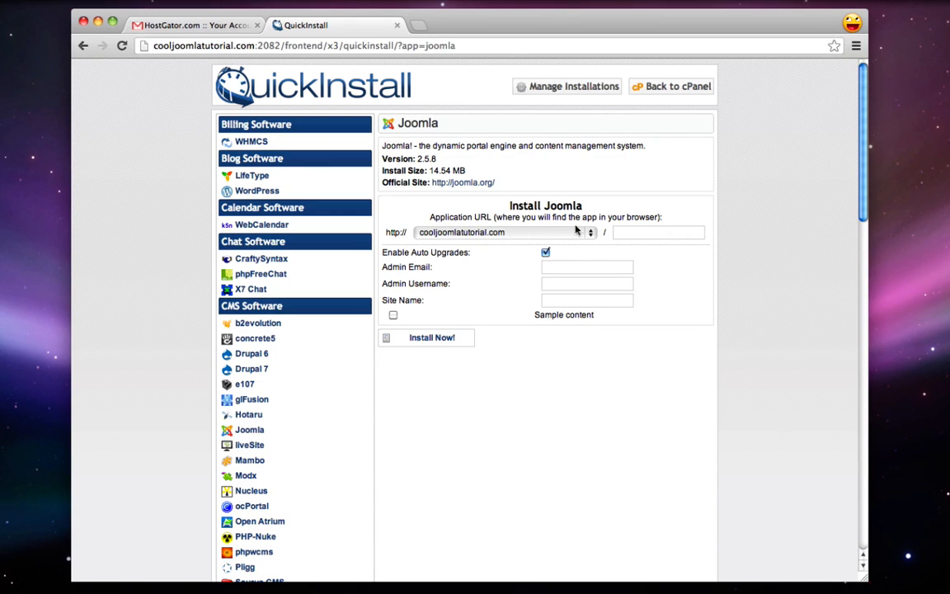
{"action": "left_click", "coordinate": [657, 233]}
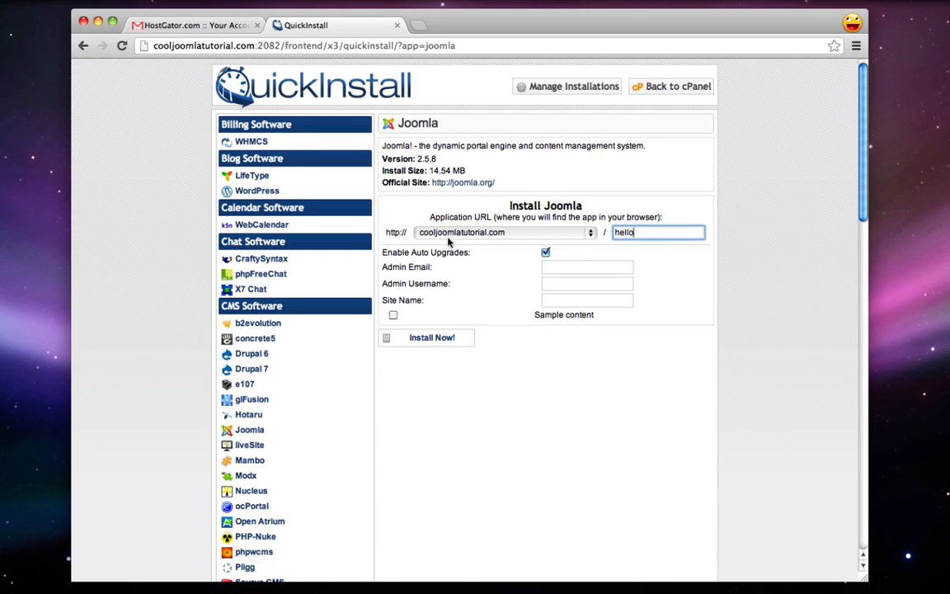
{"action": "double_click", "coordinate": [635, 233]}
{"action": "key", "text": "BackSpace"}
{"action": "left_click", "coordinate": [684, 262]}
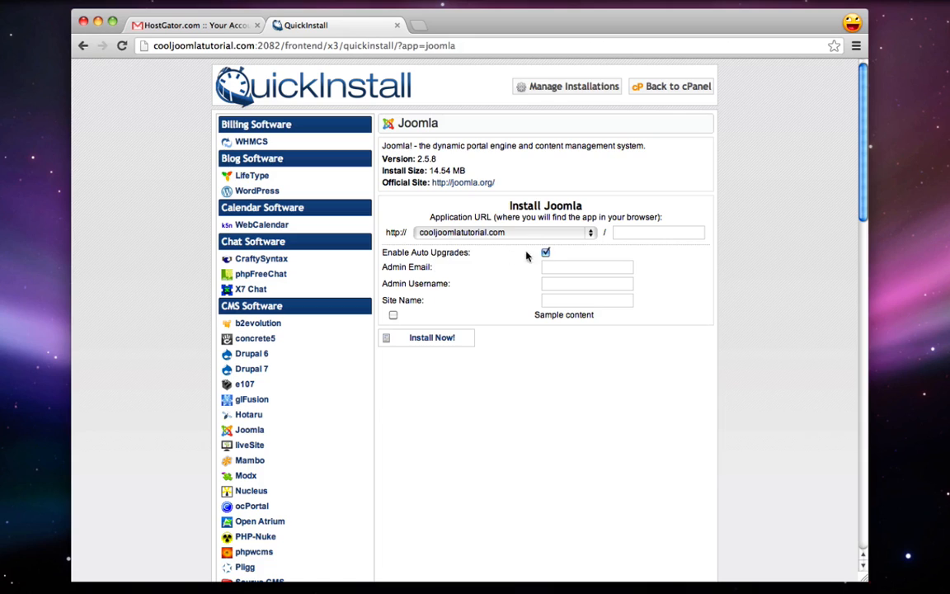
Enter the admin e-mail, username admin and site name Sushi Restaurant, then start the installation
{"action": "left_click", "coordinate": [545, 270]}
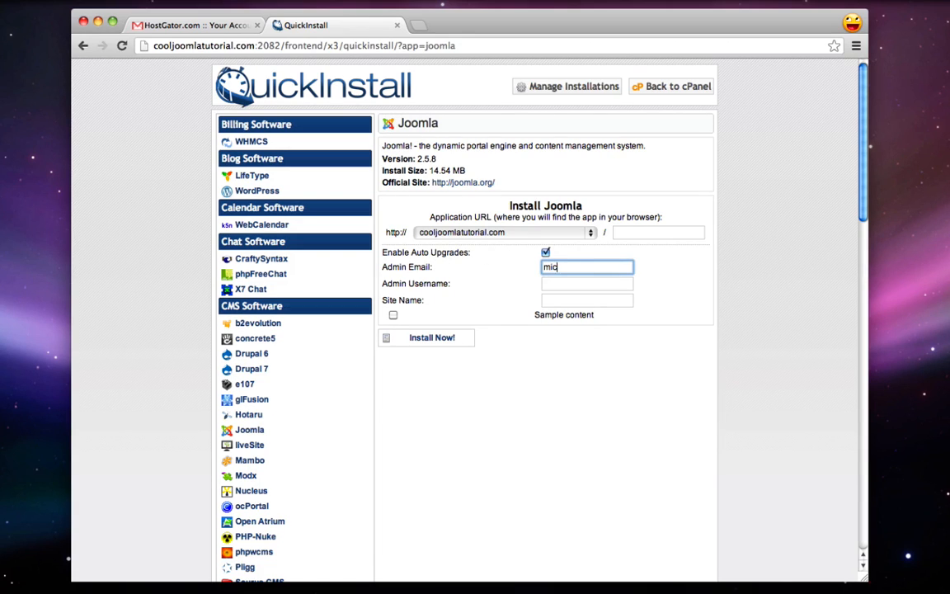
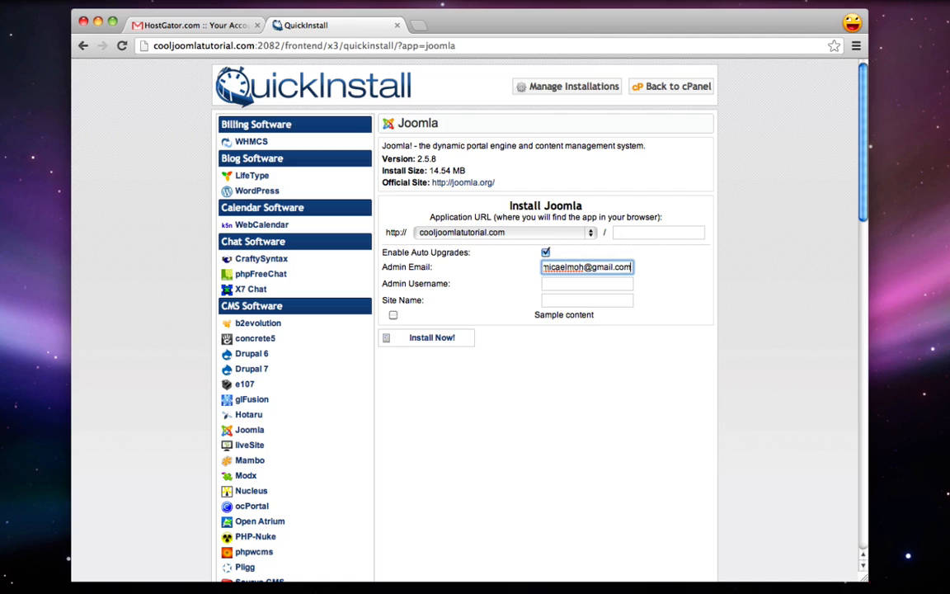
{"action": "left_click", "coordinate": [551, 280]}
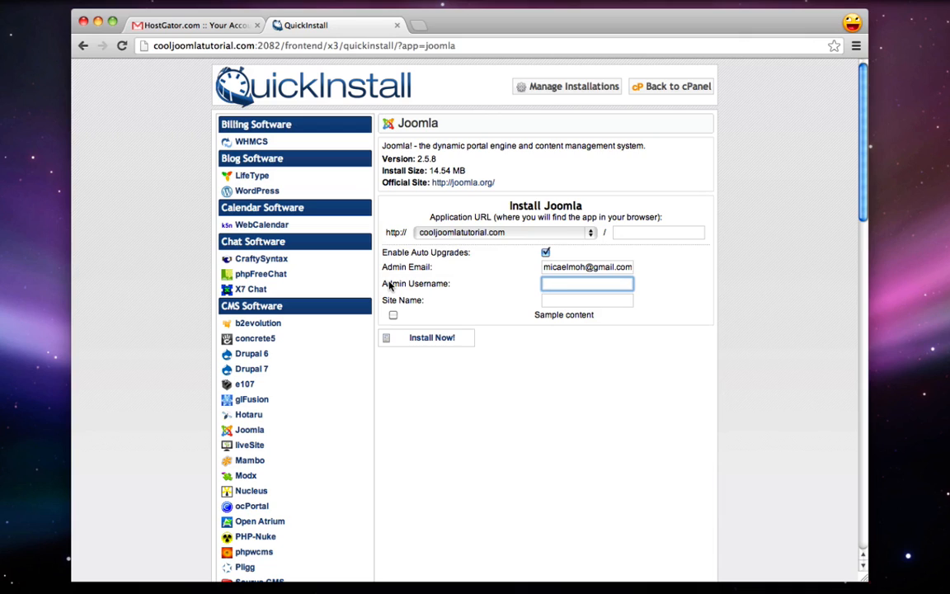
{"action": "type", "text": "admin"}
{"action": "left_click", "coordinate": [560, 299]}
{"action": "type", "text": "Sushi"}
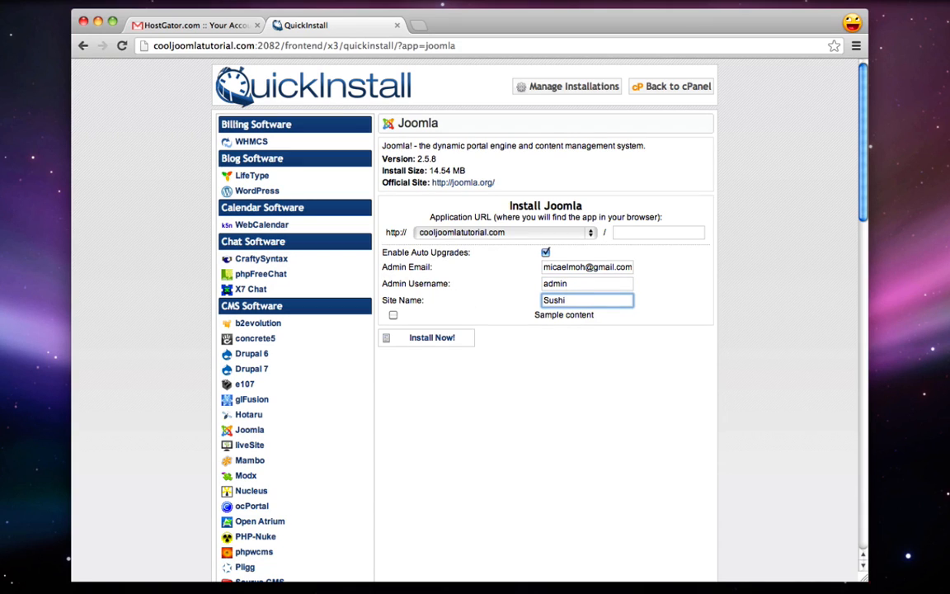
{"action": "type", "text": " Restaurant"}
{"action": "left_click", "coordinate": [629, 341]}
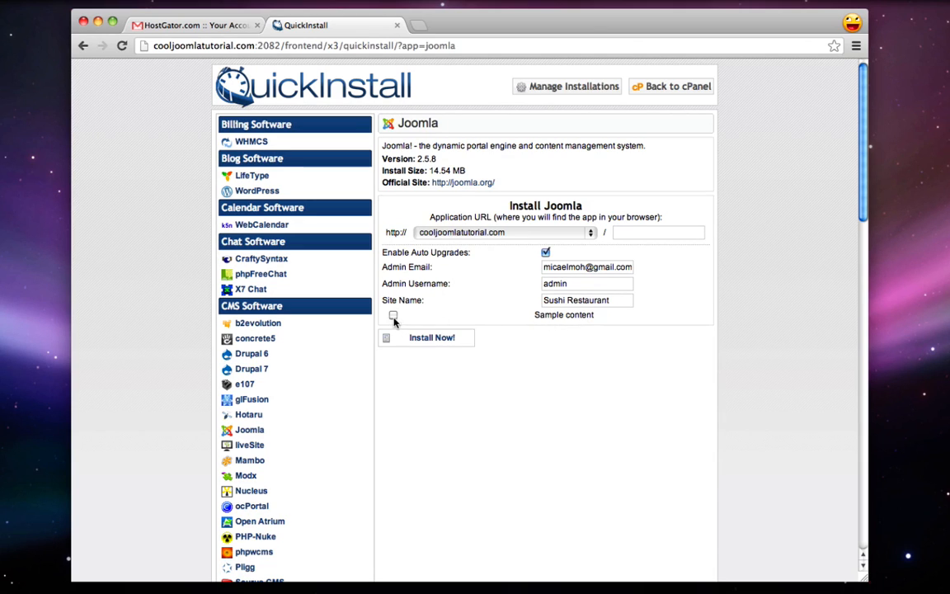
{"action": "left_click", "coordinate": [449, 344]}
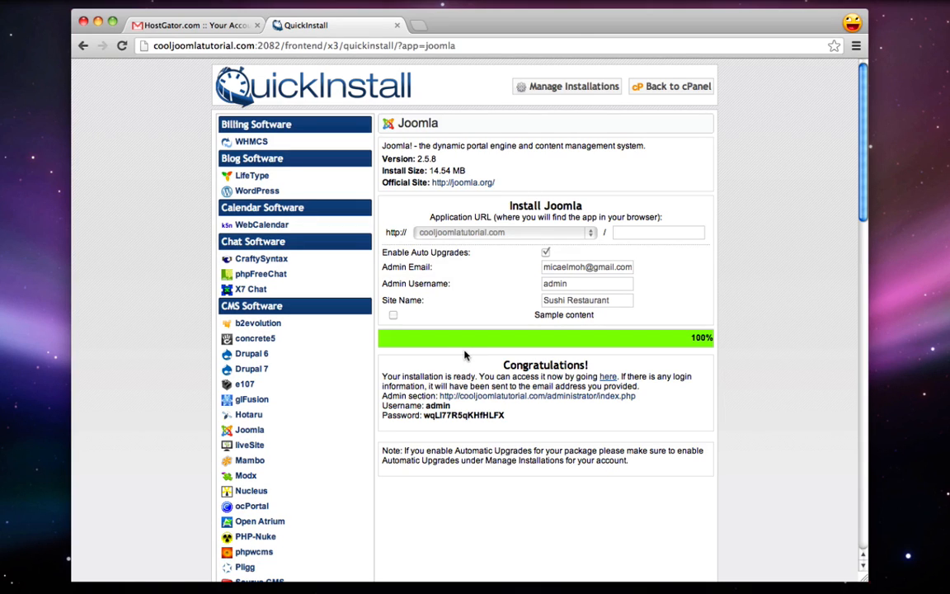
{"action": "key", "text": "super+n"}
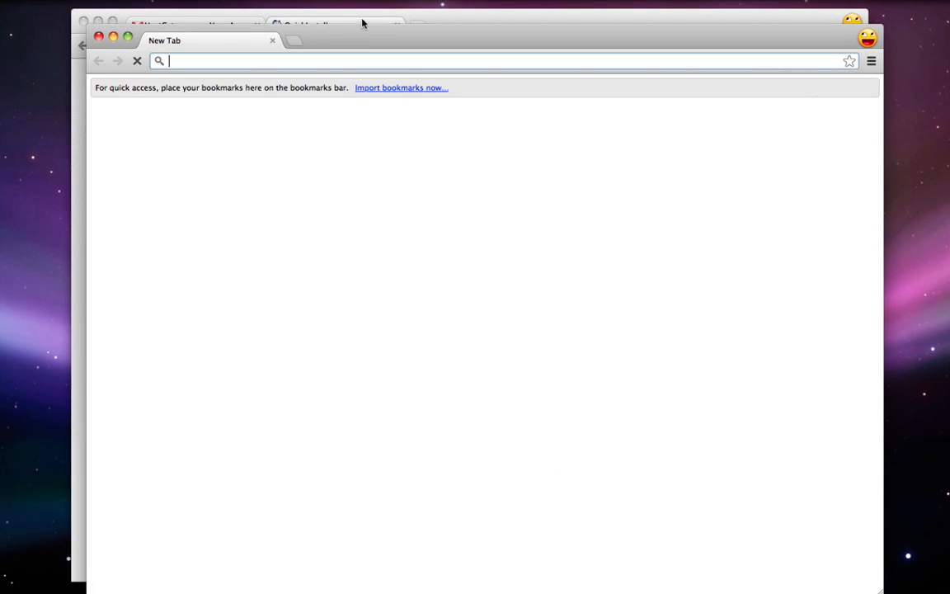
{"action": "type", "text": "cooljoom"}
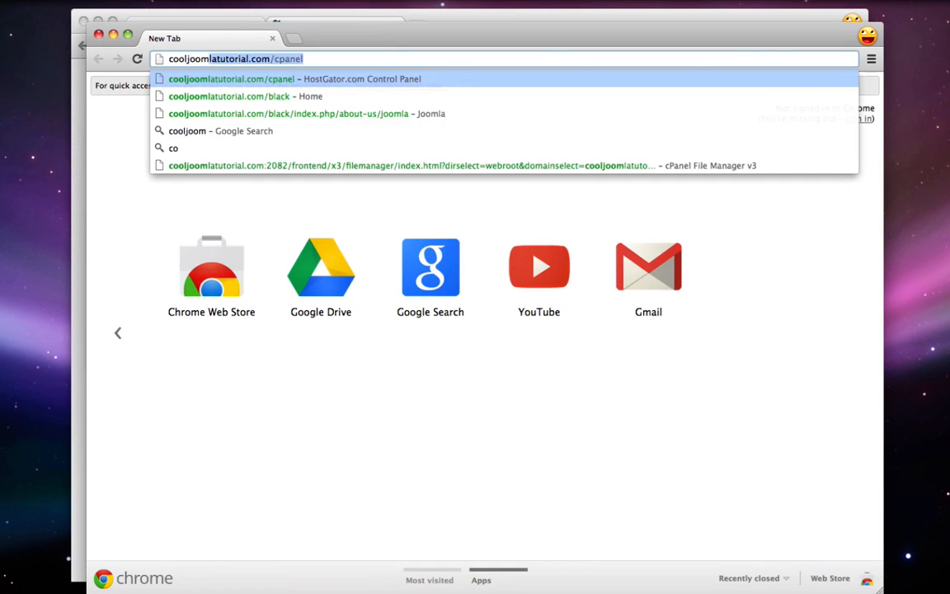
{"action": "type", "text": "latutorial.com"}
{"action": "key", "text": "BackSpace"}
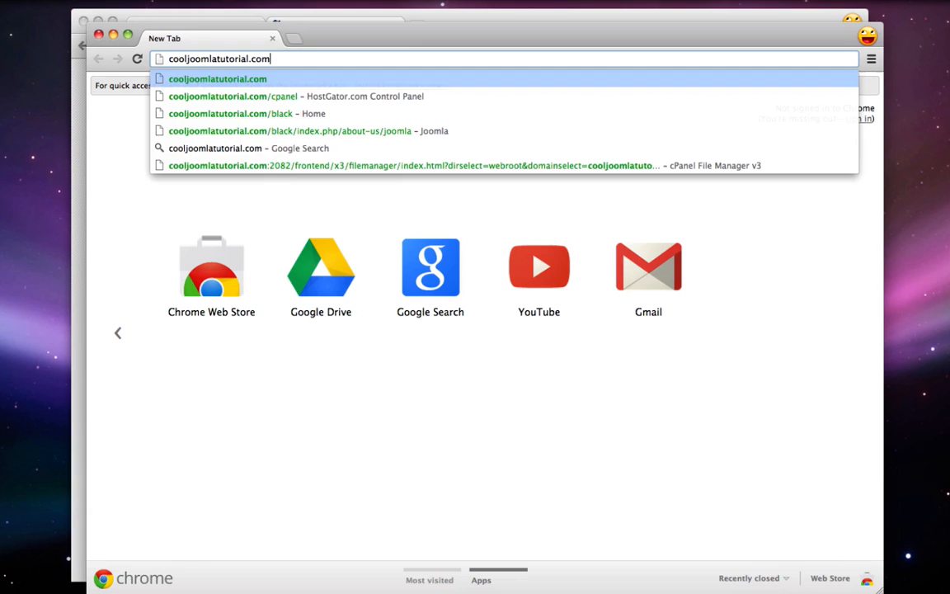
{"action": "key", "text": "Return"}
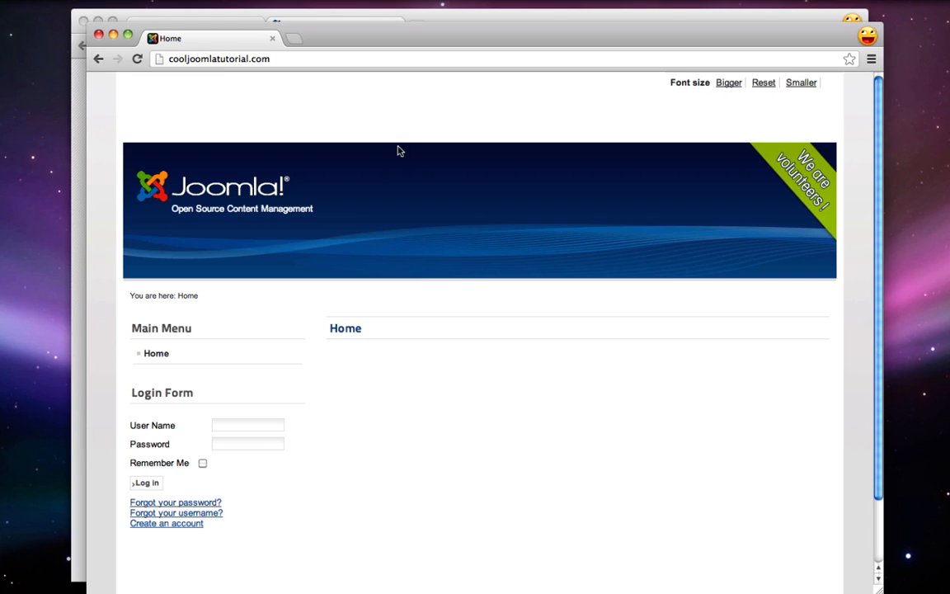
{"action": "scroll", "coordinate": [258, 343], "scroll_direction": "down", "scroll_amount": 1}
{"action": "scroll", "coordinate": [261, 344], "scroll_direction": "up", "scroll_amount": 1}
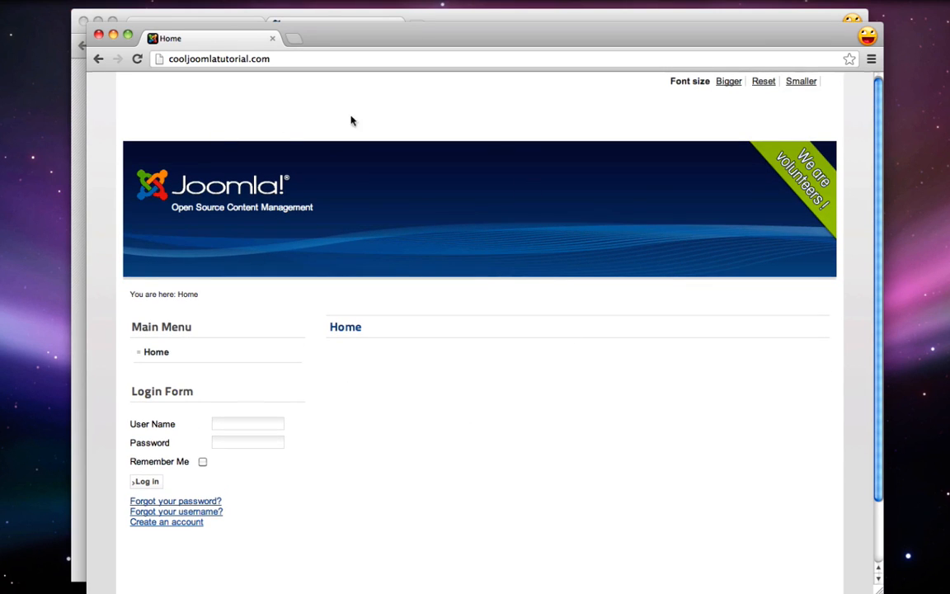
{"action": "key", "text": "super+w"}
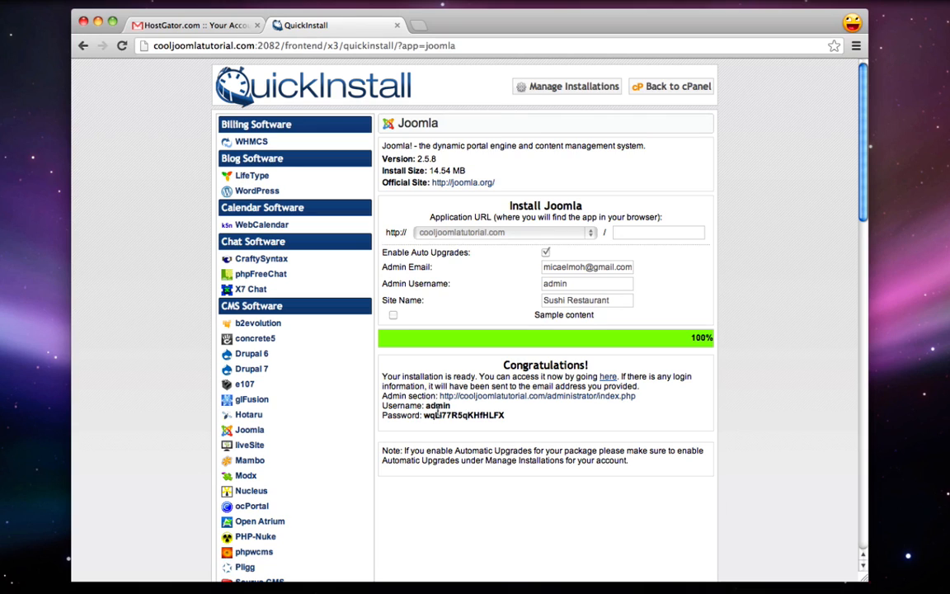
Copy the generated admin password and open the site's Admin section link
{"action": "left_click_drag", "start_coordinate": [423, 415], "coordinate": [506, 416]}
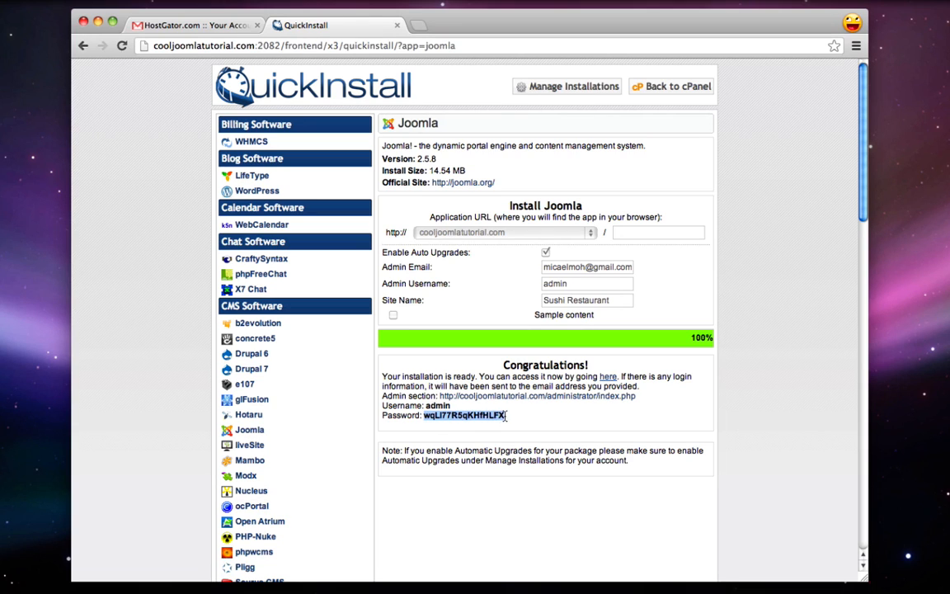
{"action": "right_click", "coordinate": [478, 416]}
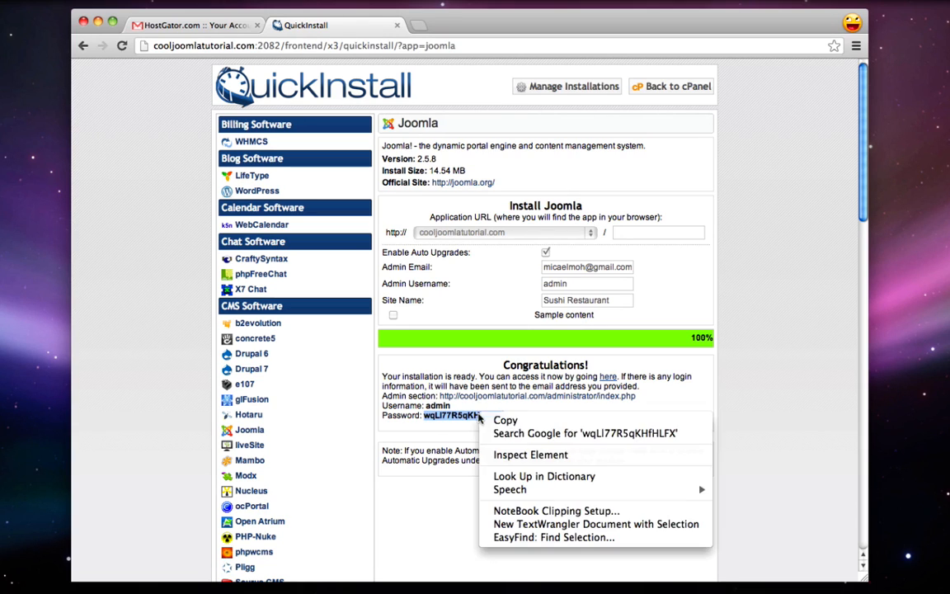
{"action": "left_click", "coordinate": [497, 421]}
{"action": "left_click", "coordinate": [547, 424]}
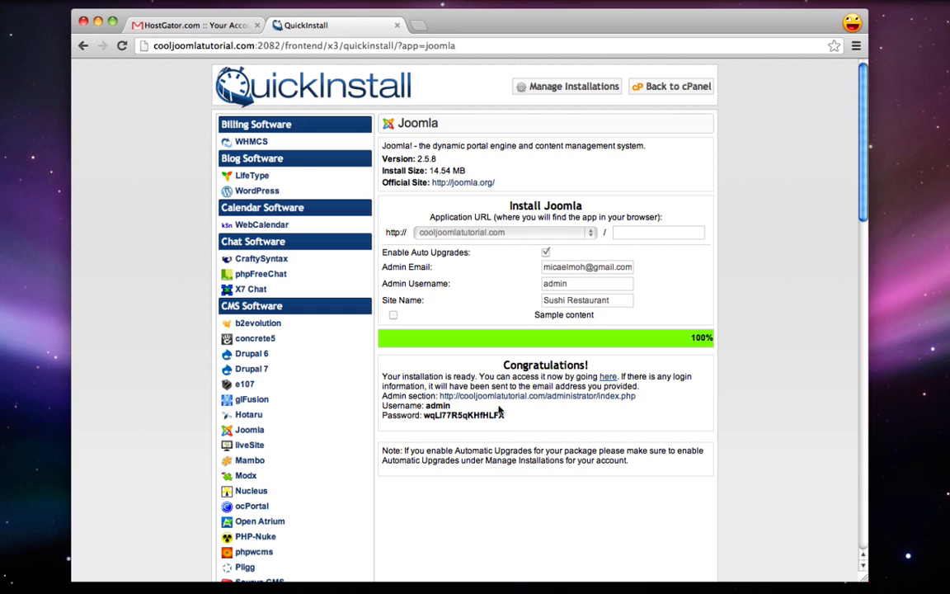
{"action": "left_click_drag", "start_coordinate": [384, 396], "coordinate": [434, 396]}
{"action": "left_click", "coordinate": [456, 397]}
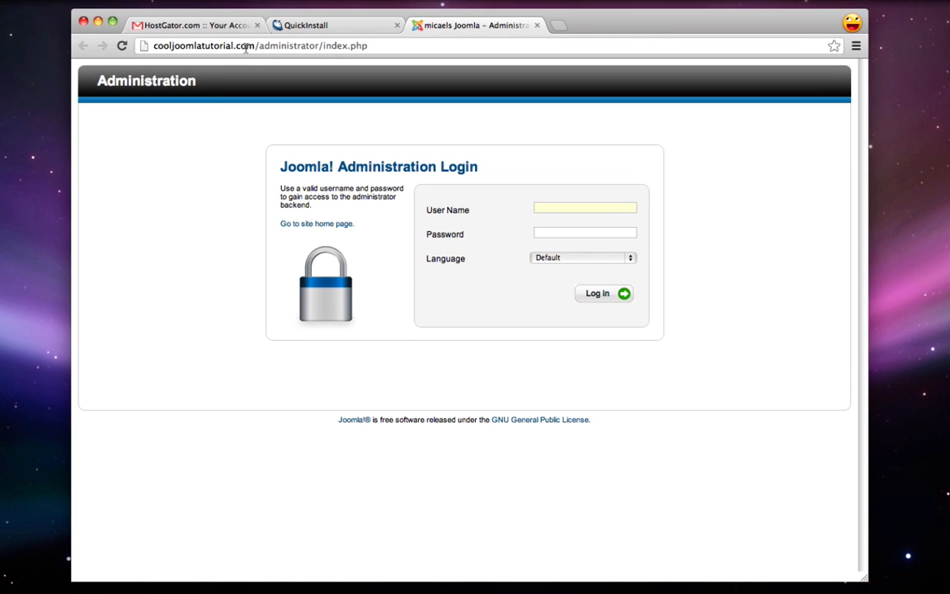
Log in at /administrator as admin with the pasted password
{"action": "left_click_drag", "start_coordinate": [320, 45], "coordinate": [459, 68]}
{"action": "key", "text": "BackSpace"}
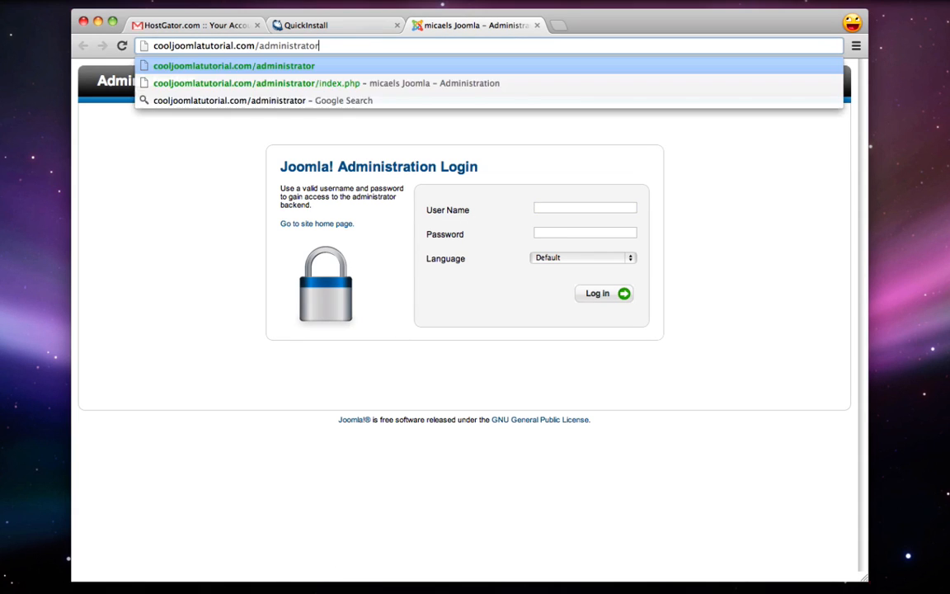
{"action": "key", "text": "Return"}
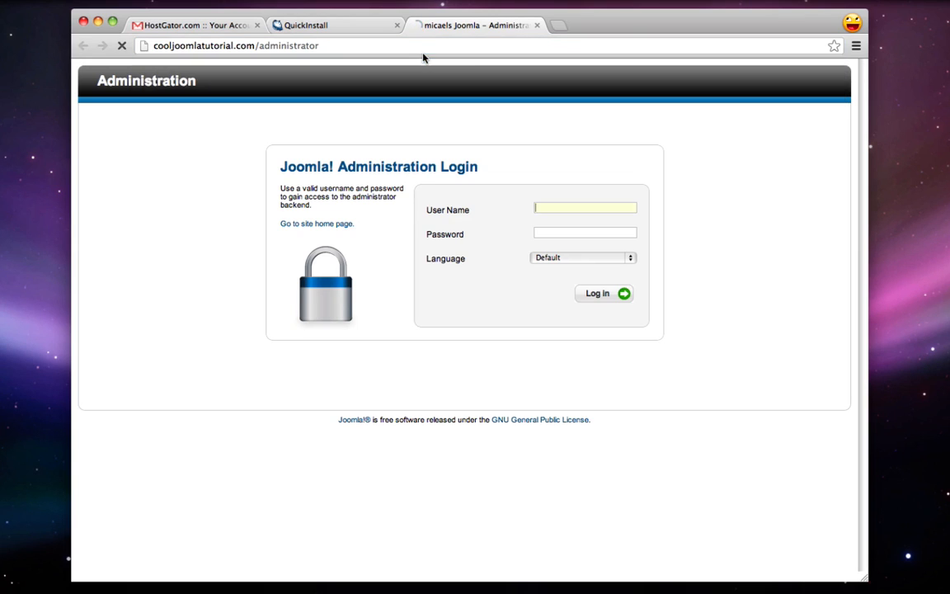
{"action": "type", "text": "admin"}
{"action": "right_click", "coordinate": [551, 235]}
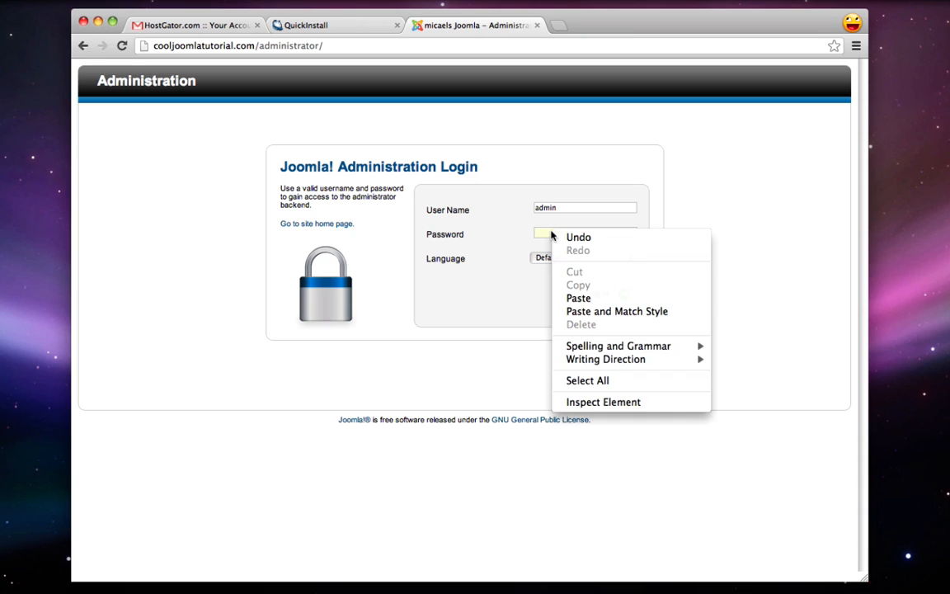
{"action": "left_click", "coordinate": [567, 299]}
{"action": "left_click", "coordinate": [607, 302]}
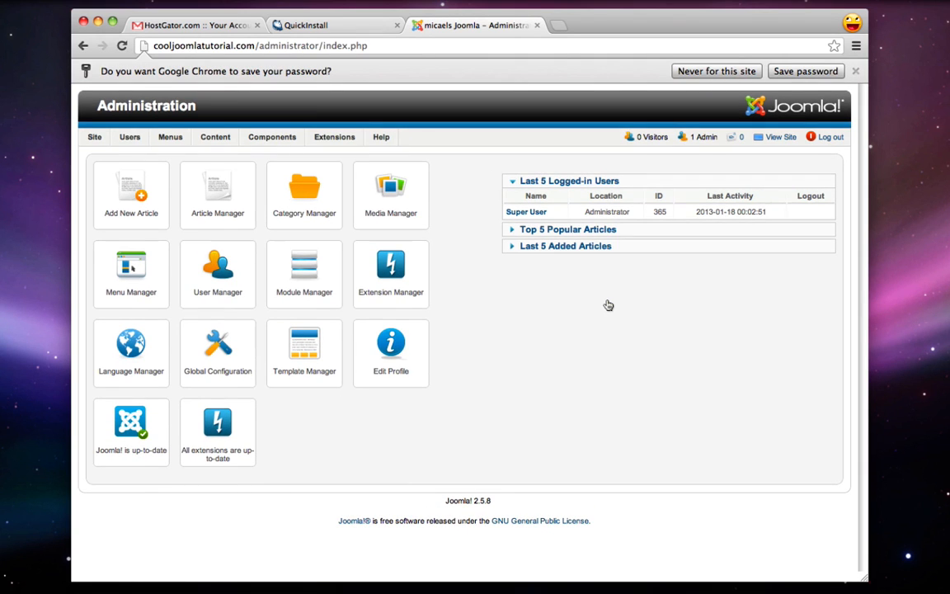
Set and confirm a new administrator password in Edit Profile, save, then preview and close the public site
{"action": "left_click", "coordinate": [856, 72]}
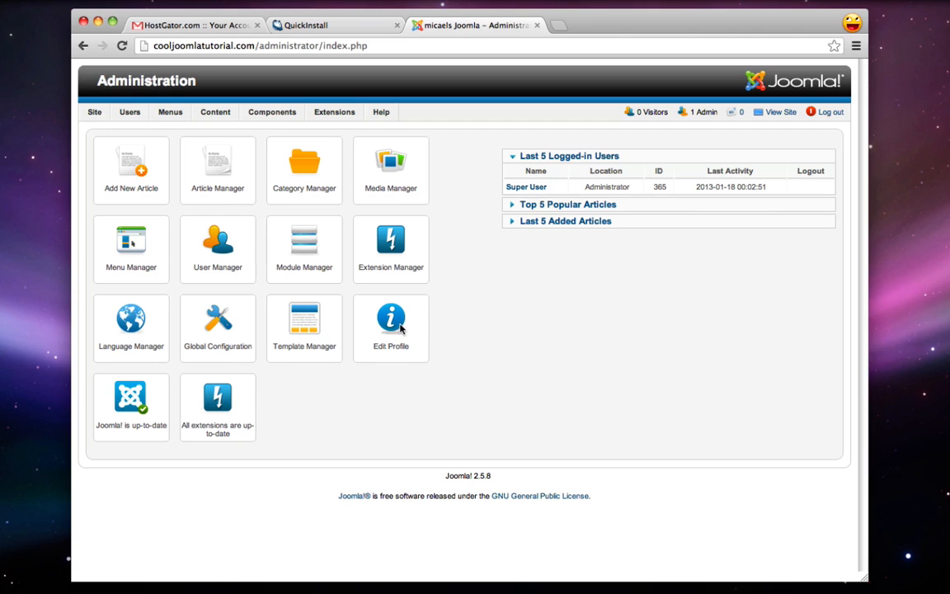
{"action": "left_click", "coordinate": [390, 350]}
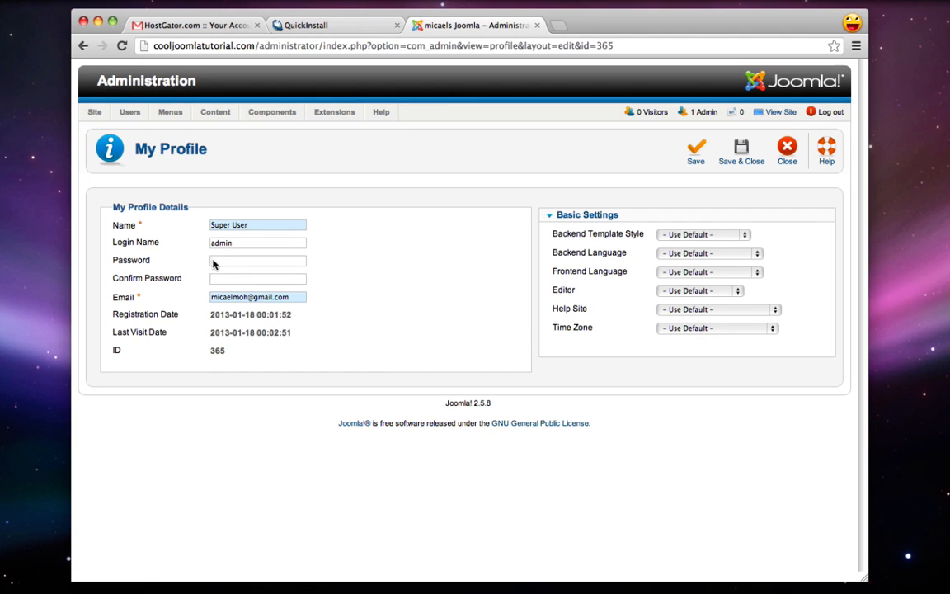
{"action": "left_click", "coordinate": [234, 262]}
{"action": "type", "text": "123"}
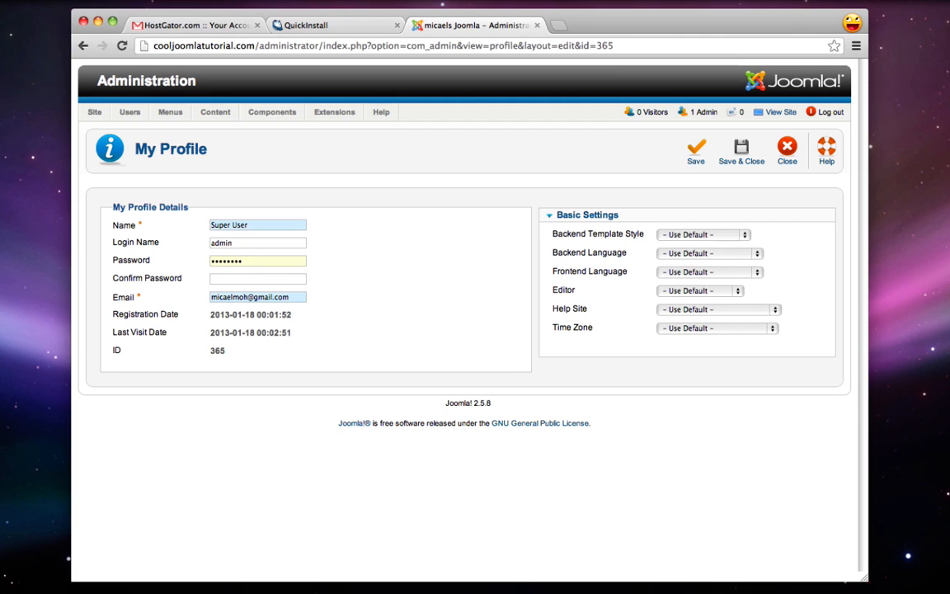
{"action": "left_click", "coordinate": [228, 279]}
{"action": "type", "text": "12"}
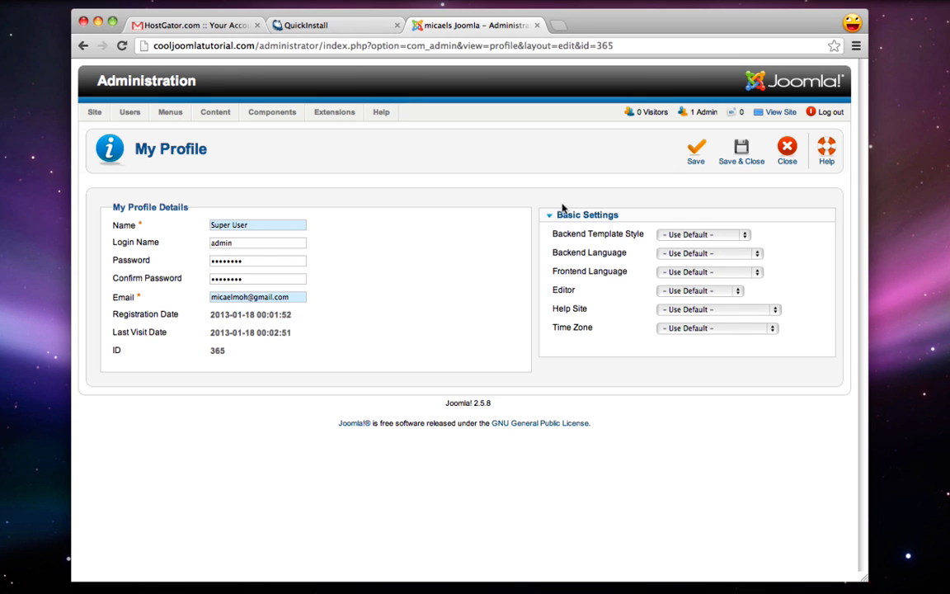
{"action": "left_click", "coordinate": [740, 148]}
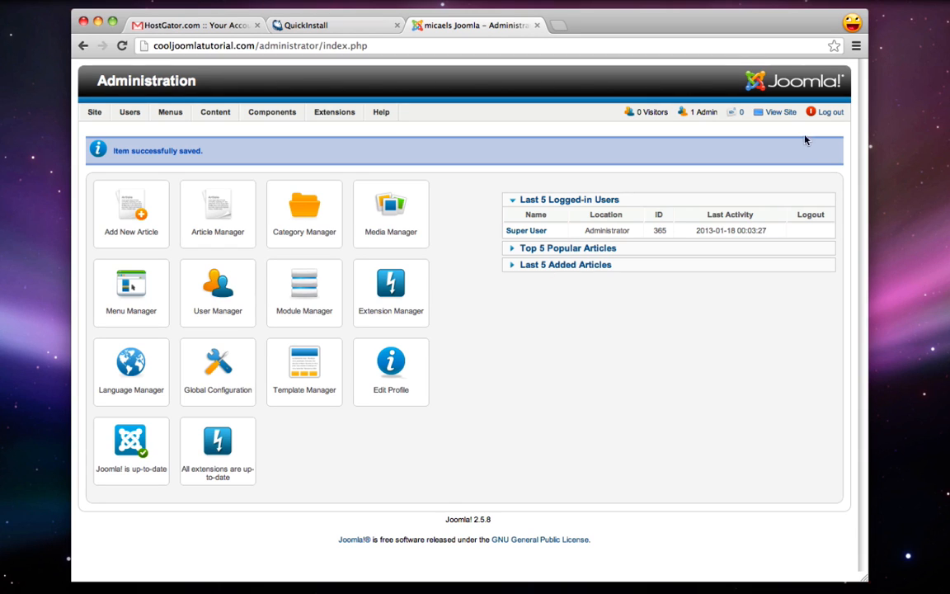
{"action": "left_click", "coordinate": [778, 114]}
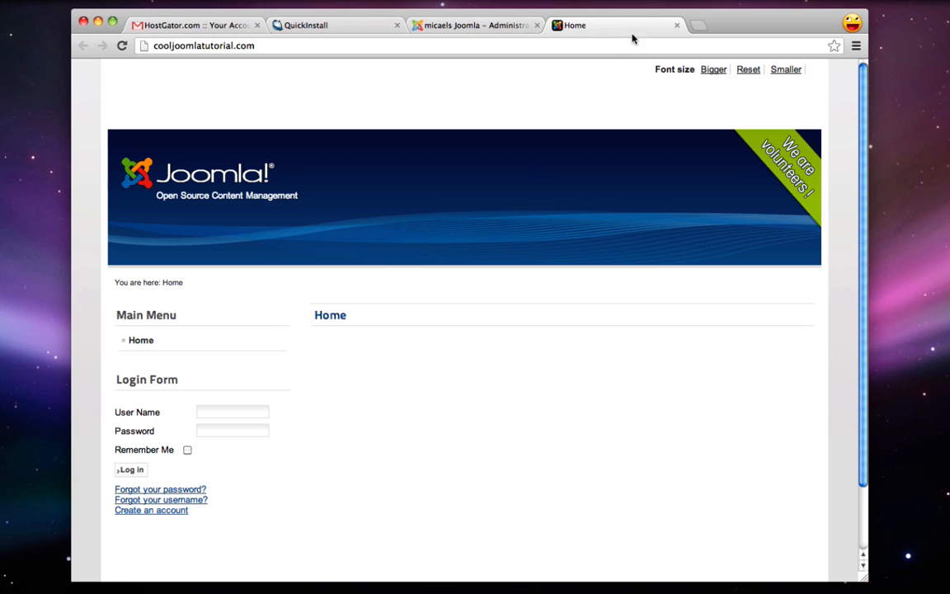
{"action": "left_click", "coordinate": [677, 28]}
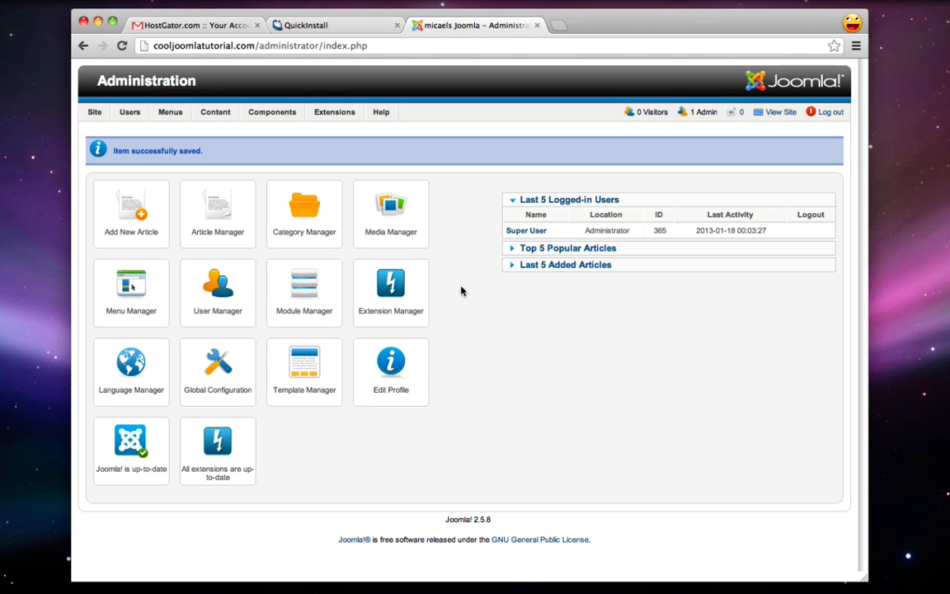
Open a new browser window and search Google for 'black and white joomla'
{"action": "key", "text": "super+n"}
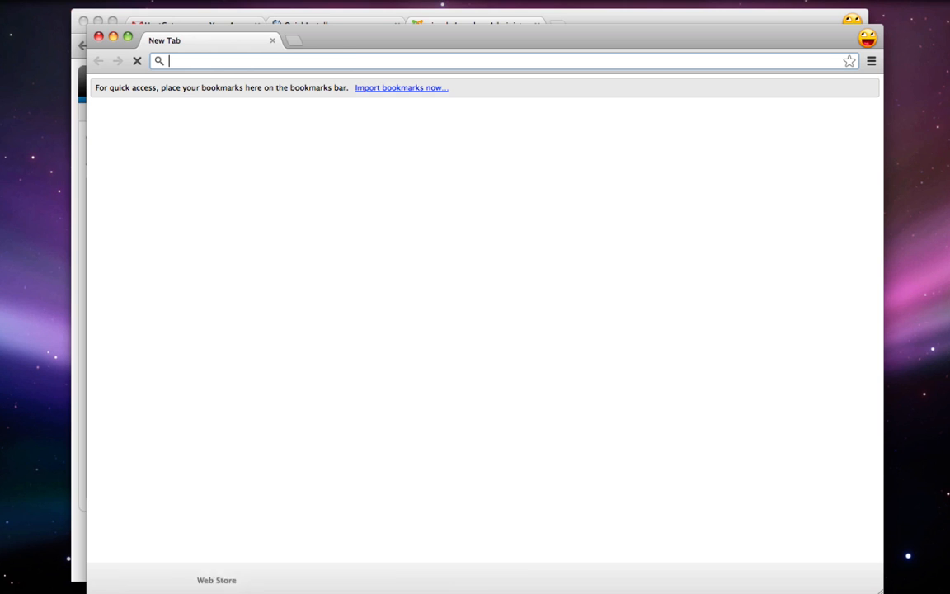
{"action": "left_click_drag", "start_coordinate": [345, 43], "coordinate": [356, 43]}
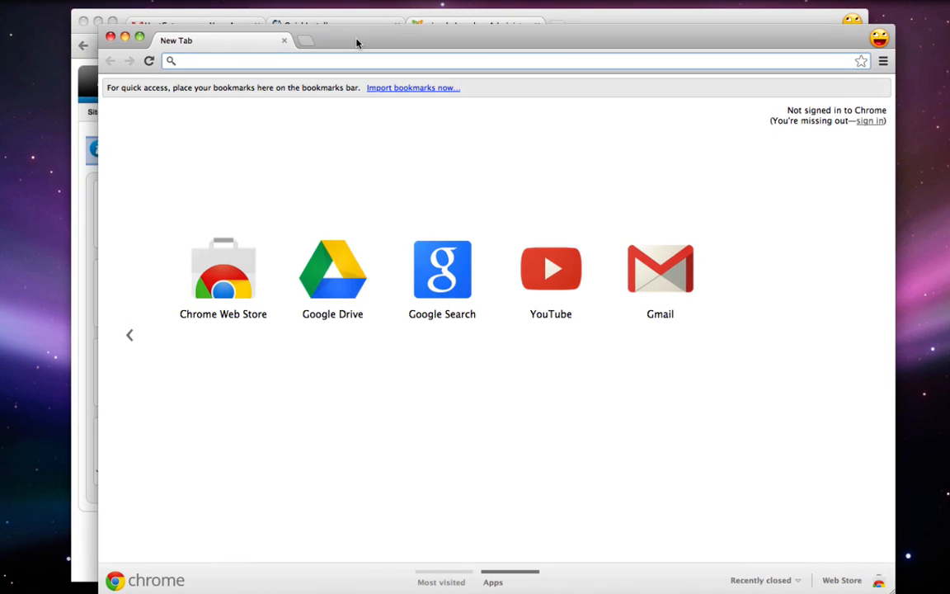
{"action": "left_click_drag", "start_coordinate": [357, 43], "coordinate": [358, 41]}
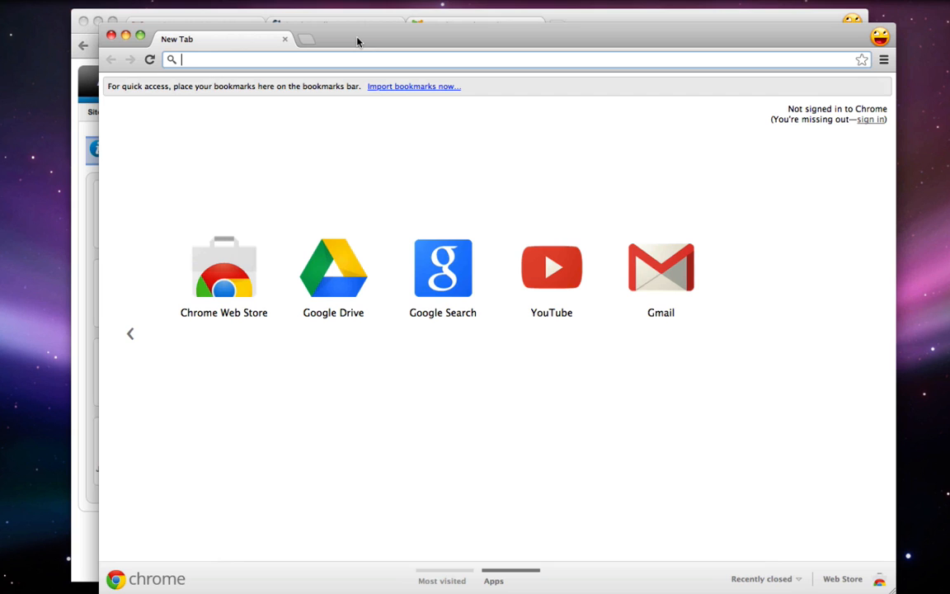
{"action": "type", "text": "black an"}
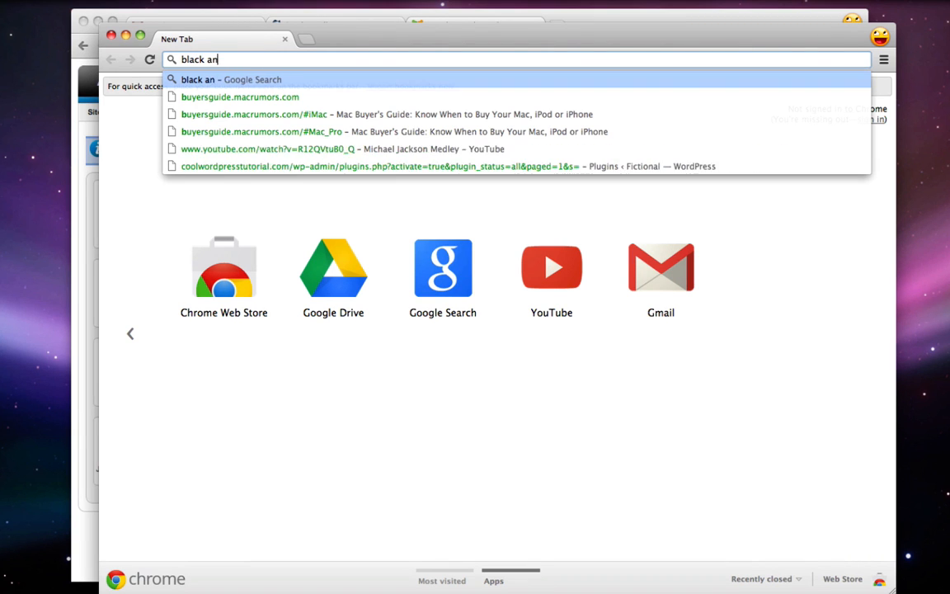
{"action": "type", "text": "d white joomla"}
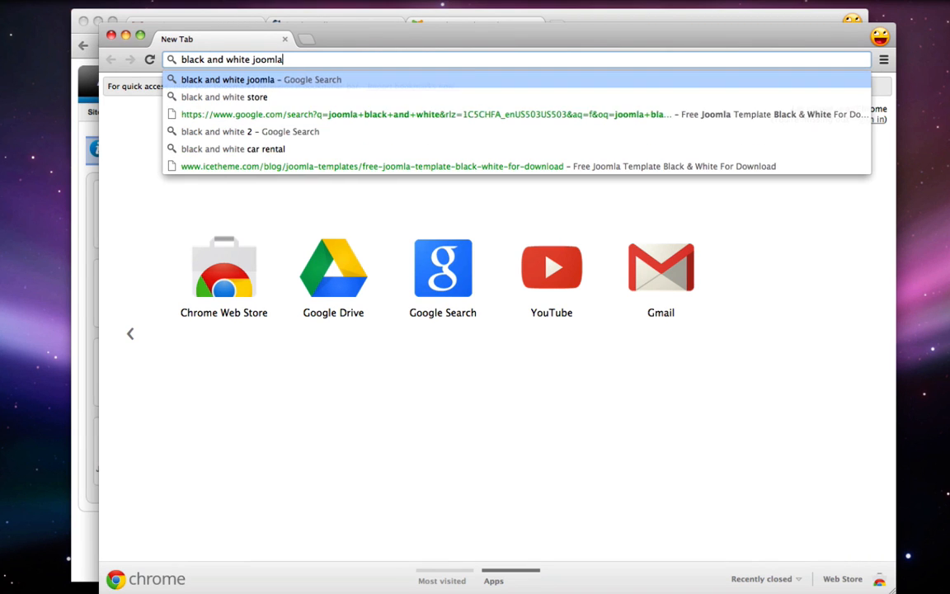
{"action": "key", "text": "Return"}
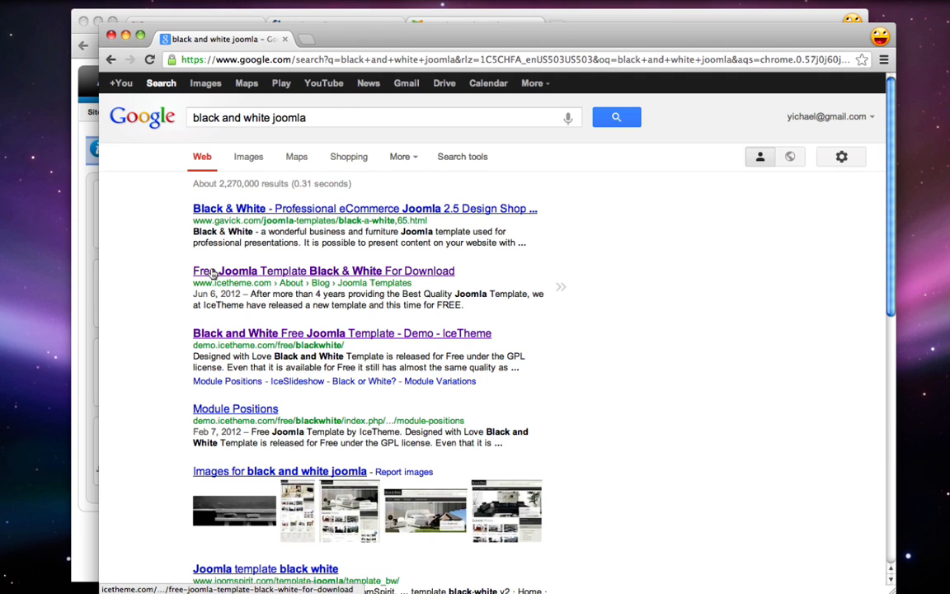
{"action": "left_click_drag", "start_coordinate": [192, 282], "coordinate": [248, 283]}
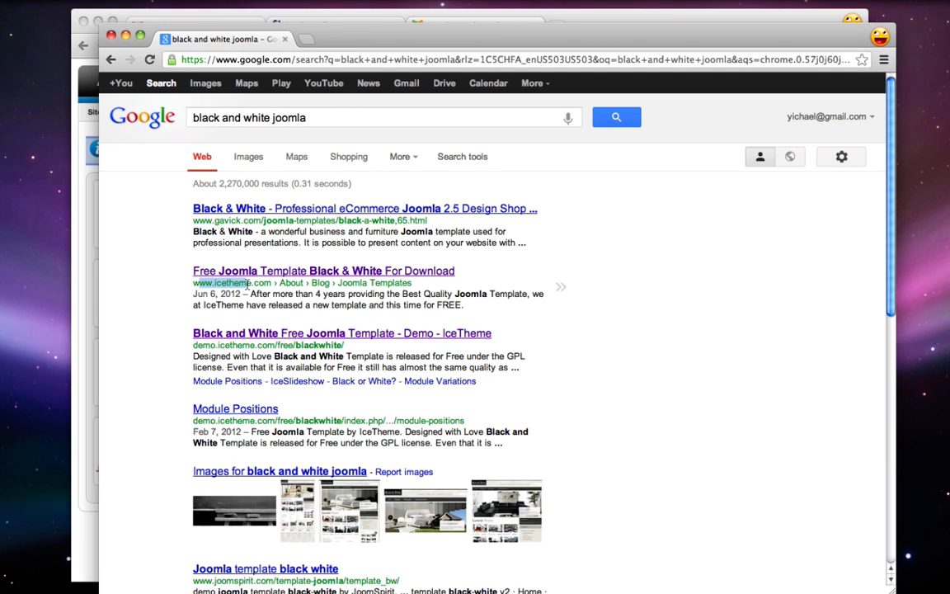
Open the IceTheme Black & White template post and go to its free download page
{"action": "left_click", "coordinate": [242, 273]}
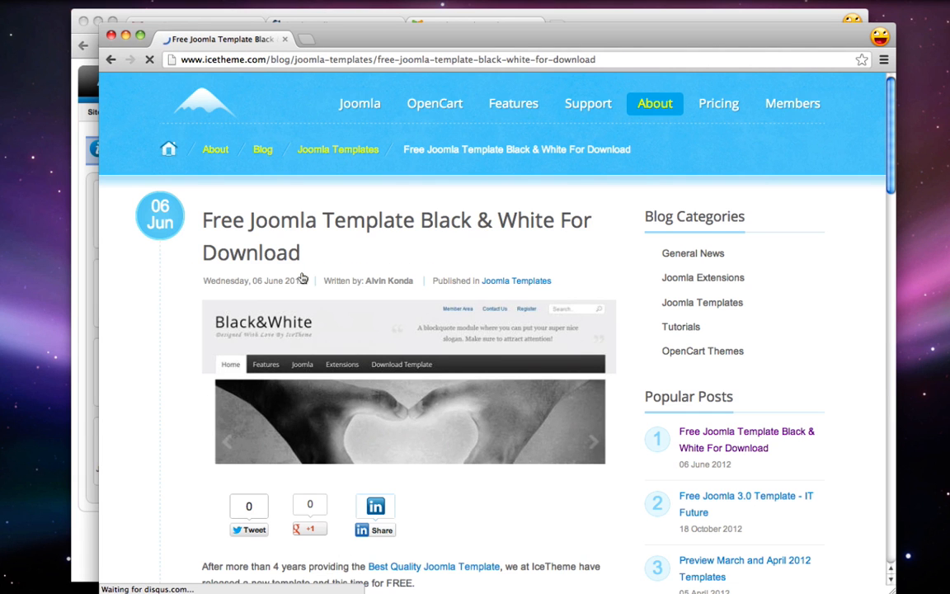
{"action": "scroll", "coordinate": [228, 196], "scroll_direction": "down", "scroll_amount": 1}
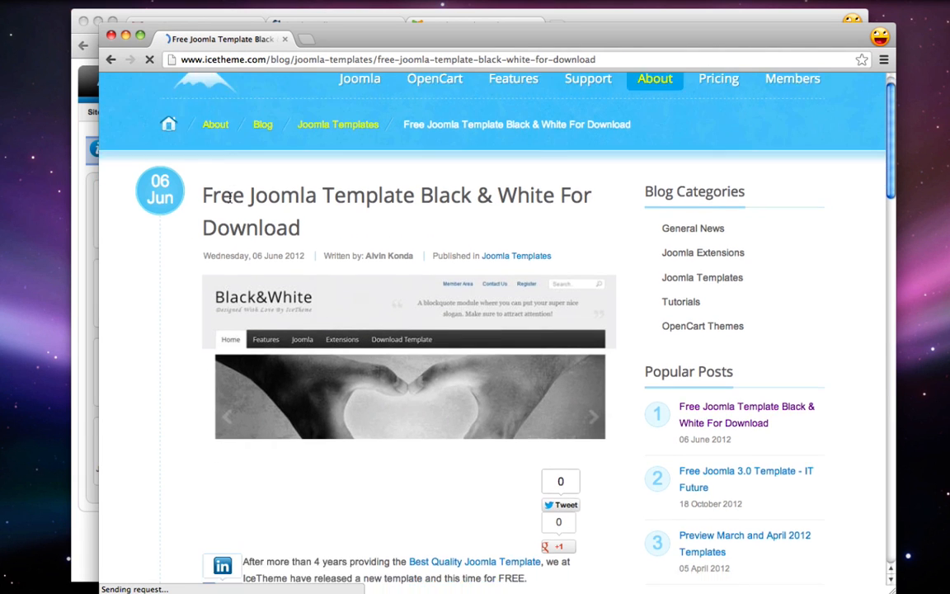
{"action": "scroll", "coordinate": [227, 197], "scroll_direction": "down", "scroll_amount": 3}
{"action": "scroll", "coordinate": [231, 200], "scroll_direction": "down", "scroll_amount": 5}
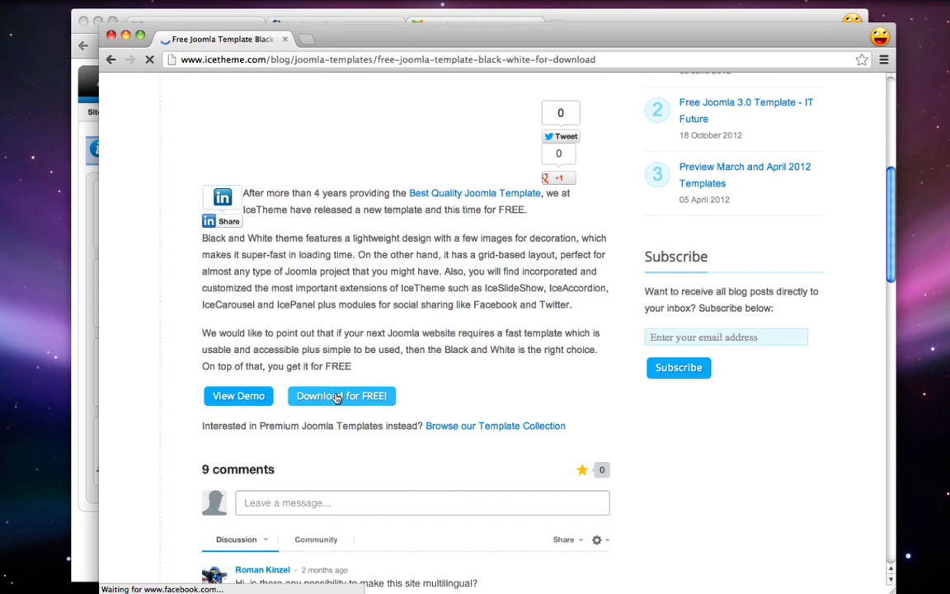
{"action": "left_click", "coordinate": [320, 395]}
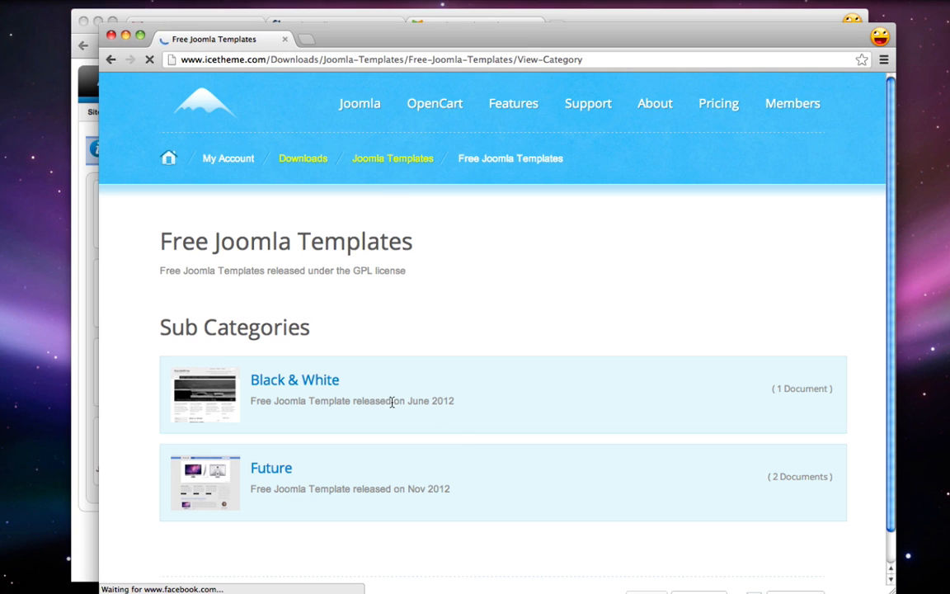
Download the Black & White template zip IT_BlackWhite_V.2.5.1 and copy it to the desktop
{"action": "left_click", "coordinate": [279, 383]}
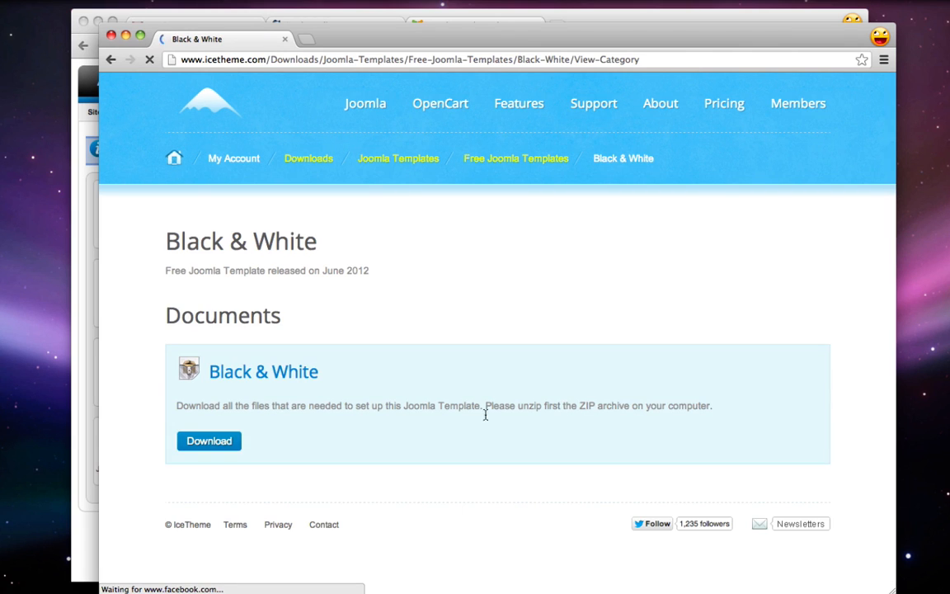
{"action": "left_click", "coordinate": [212, 445]}
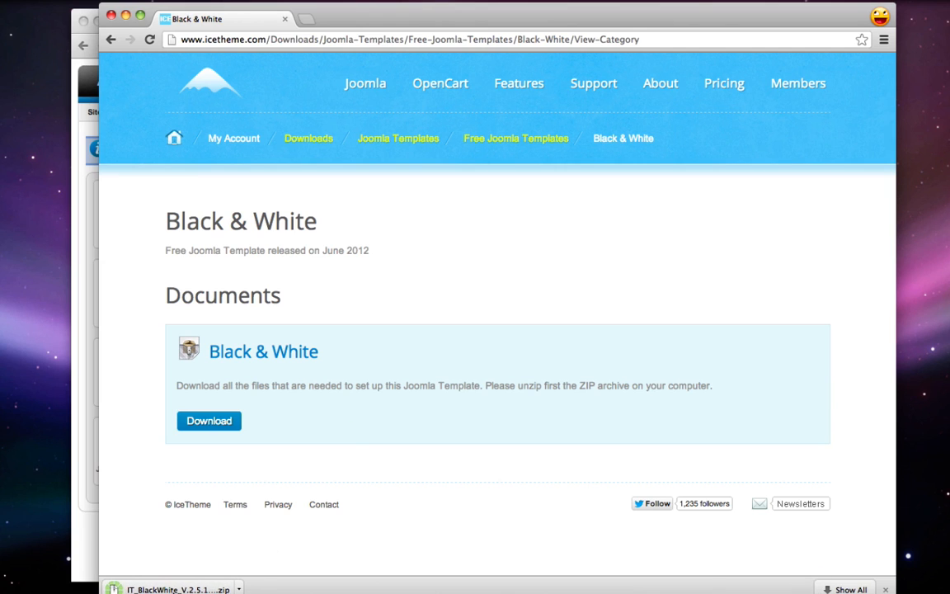
{"action": "left_click_drag", "start_coordinate": [177, 589], "coordinate": [66, 276]}
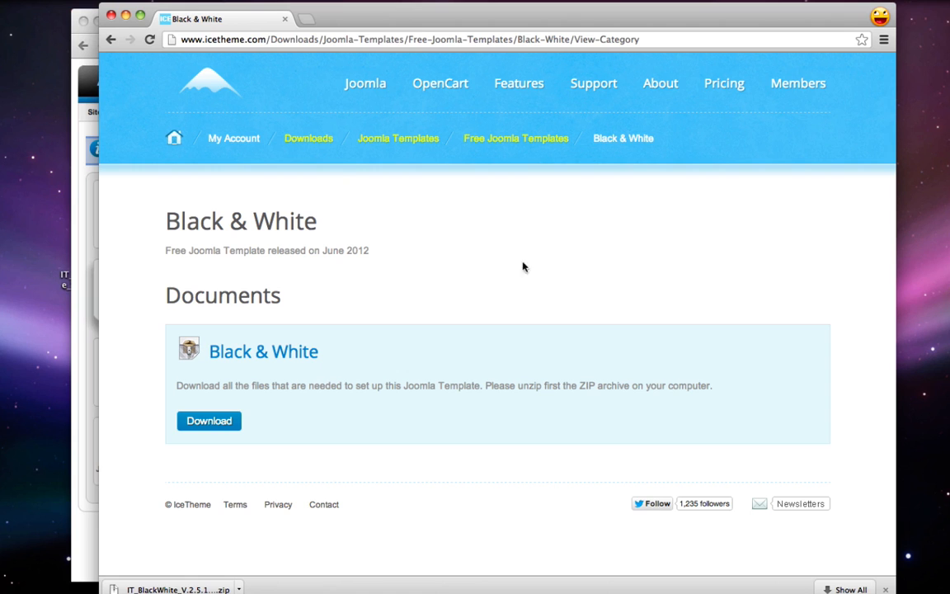
Close IceTheme and extract the IT_BlackWhite_V.2.5.1 zip on the desktop with Archive Utility
{"action": "left_click", "coordinate": [96, 13]}
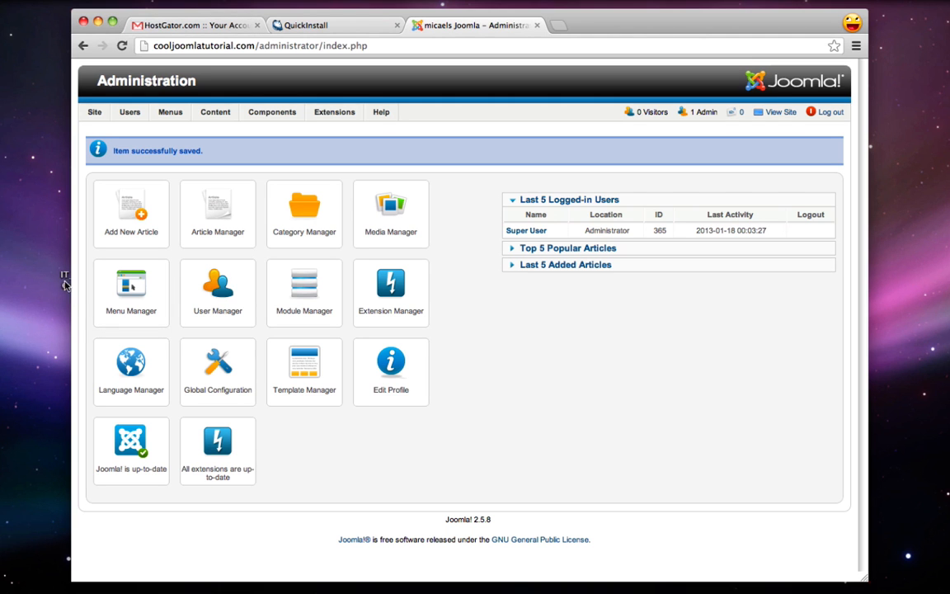
{"action": "left_click_drag", "start_coordinate": [65, 277], "coordinate": [31, 323]}
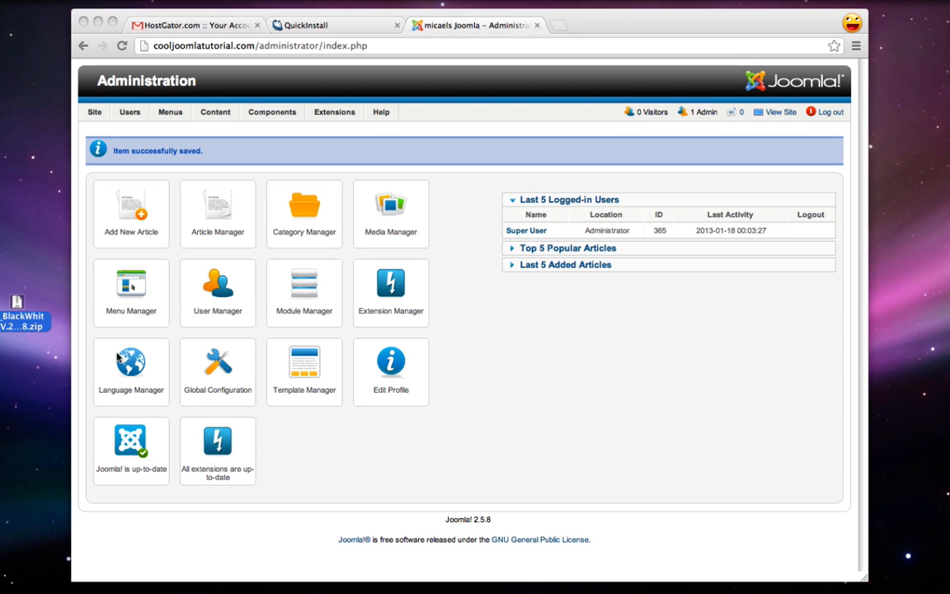
{"action": "double_click", "coordinate": [25, 324]}
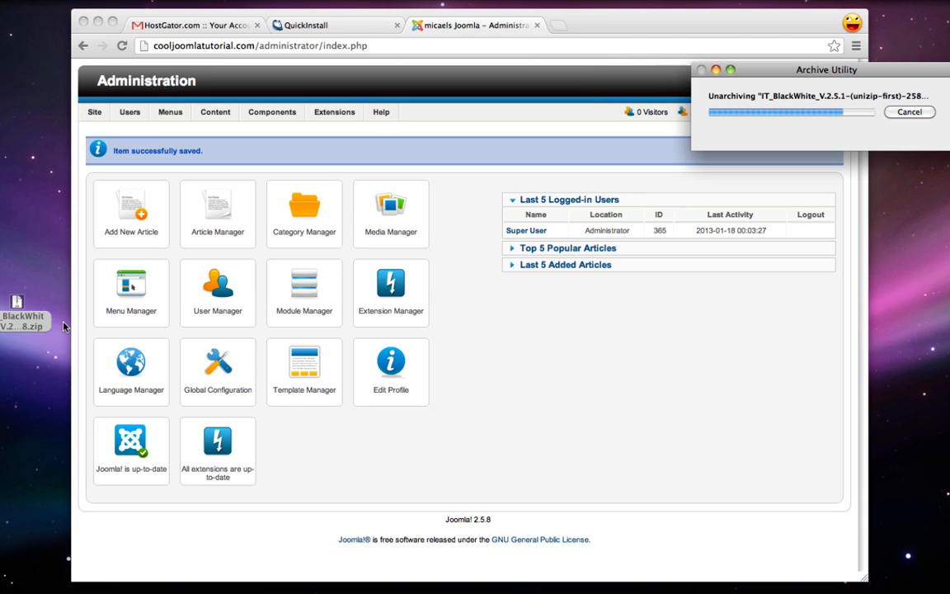
{"action": "left_click_drag", "start_coordinate": [28, 314], "coordinate": [33, 357]}
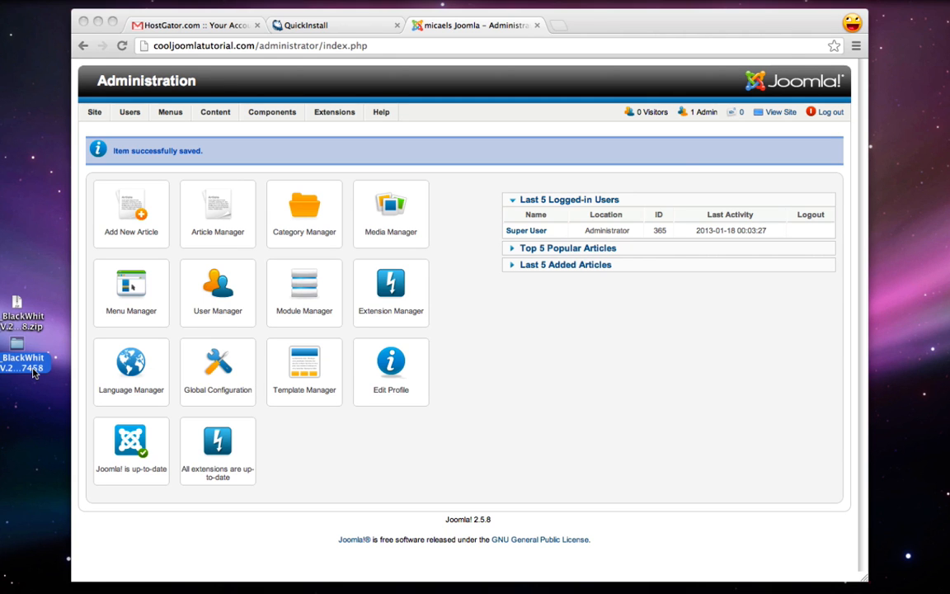
Open the extracted folder and browse its zip packages, previewing mod_ice_accordion and plg_ice_speed
{"action": "double_click", "coordinate": [32, 362]}
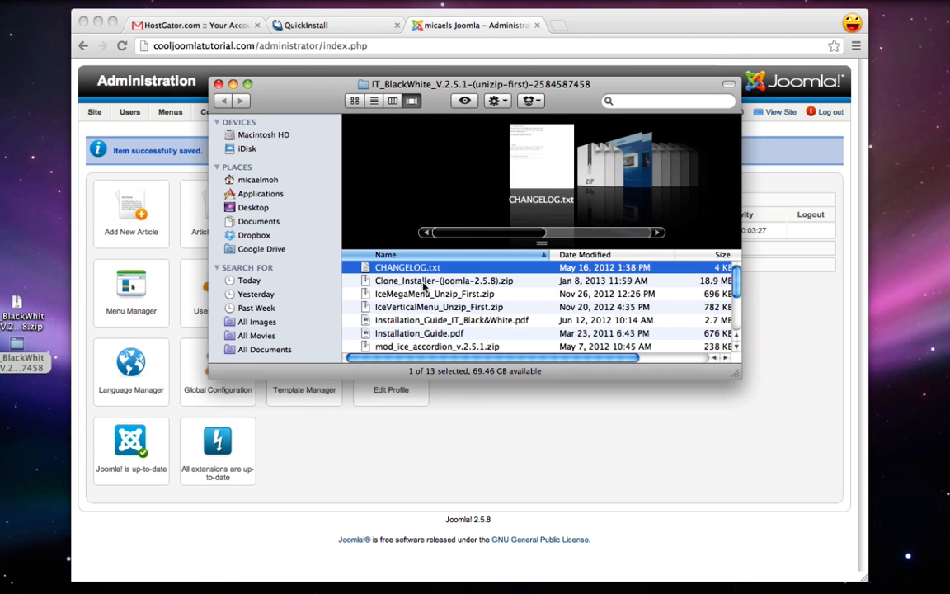
{"action": "scroll", "coordinate": [425, 286], "scroll_direction": "down", "scroll_amount": 2}
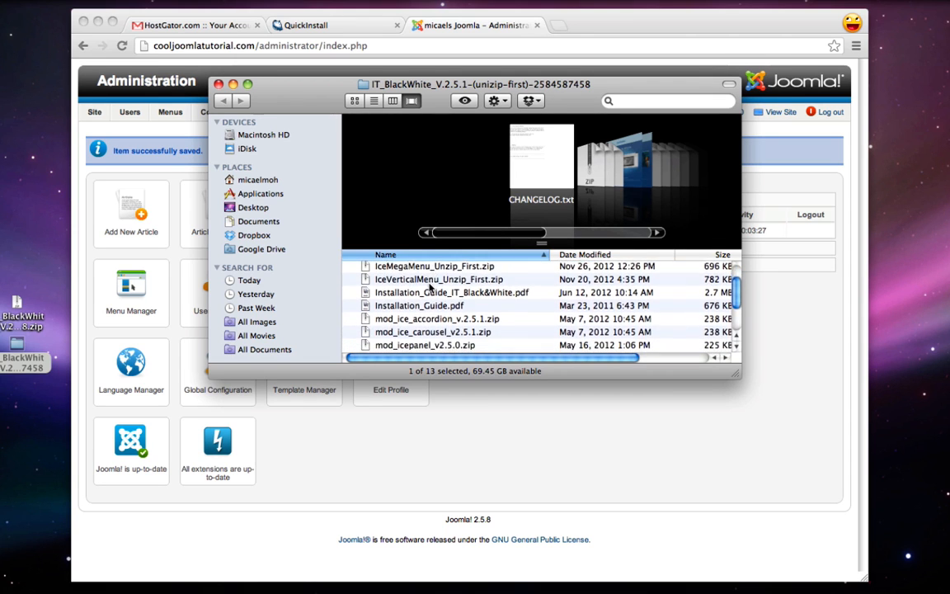
{"action": "scroll", "coordinate": [430, 286], "scroll_direction": "down", "scroll_amount": 1}
{"action": "scroll", "coordinate": [429, 286], "scroll_direction": "up", "scroll_amount": 3}
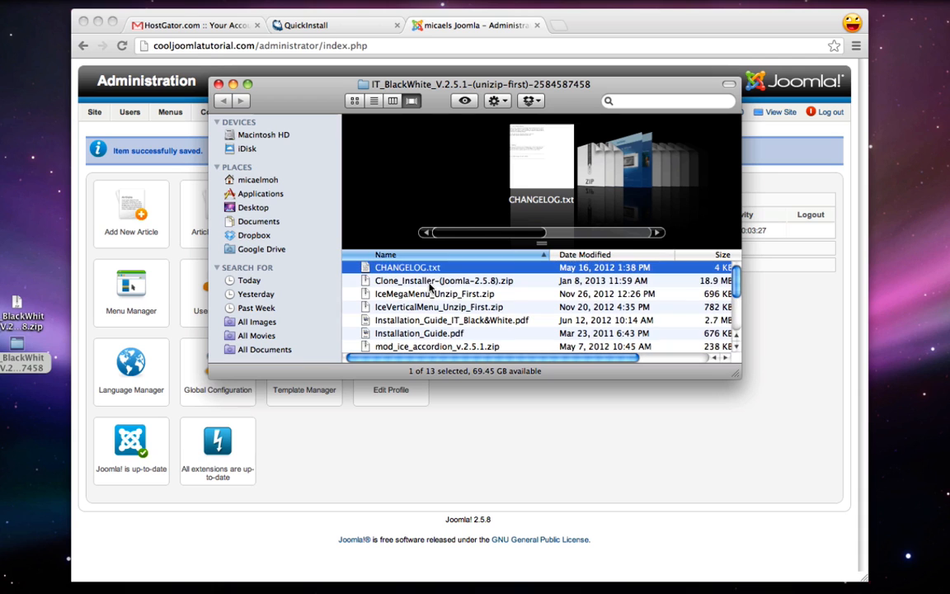
{"action": "scroll", "coordinate": [371, 271], "scroll_direction": "down", "scroll_amount": 1}
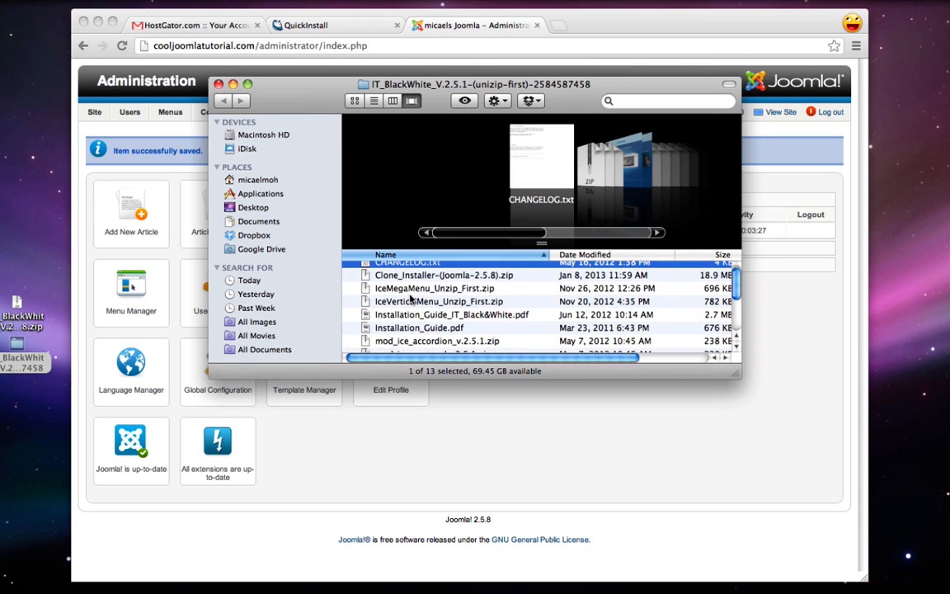
{"action": "left_click", "coordinate": [385, 343]}
{"action": "scroll", "coordinate": [392, 341], "scroll_direction": "down", "scroll_amount": 1}
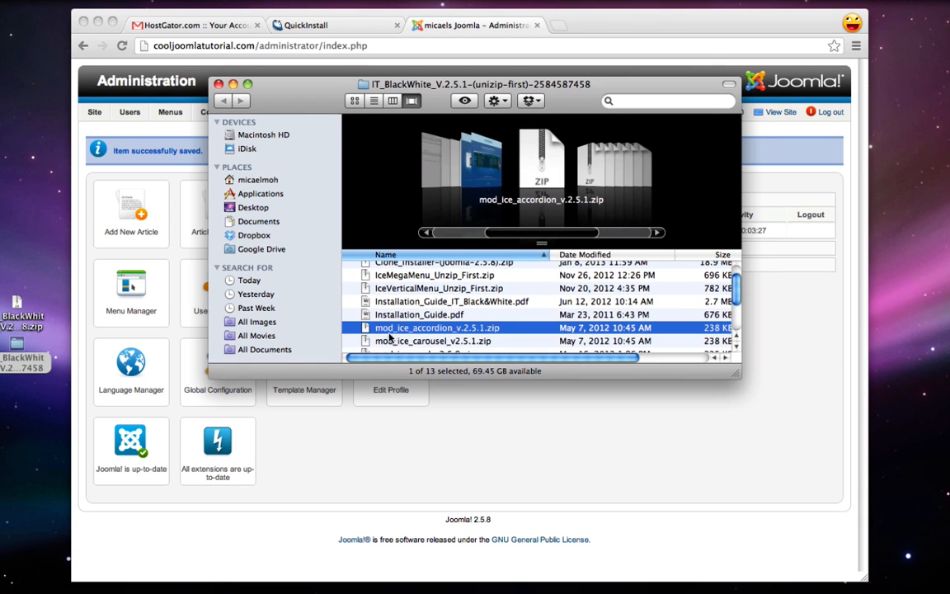
{"action": "scroll", "coordinate": [399, 340], "scroll_direction": "down", "scroll_amount": 4}
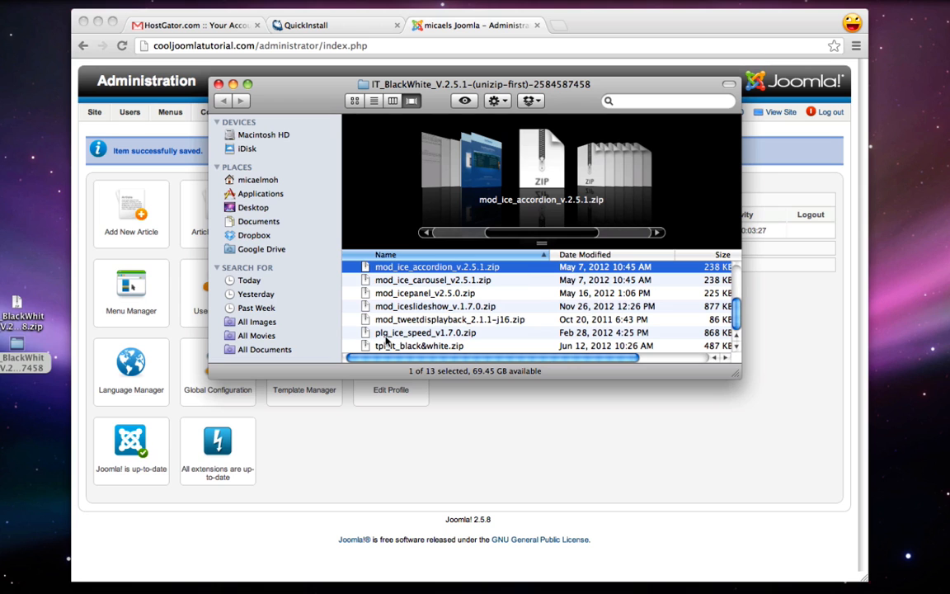
{"action": "left_click", "coordinate": [384, 333]}
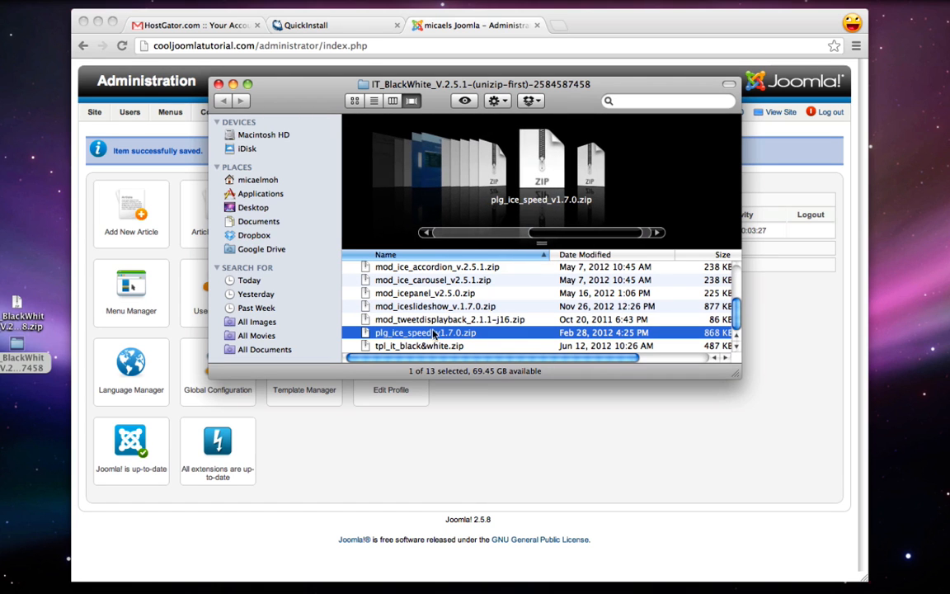
Select tpl_it_black&white.zip and bring the Joomla dashboard back to the front
{"action": "left_click_drag", "start_coordinate": [272, 86], "coordinate": [533, 104]}
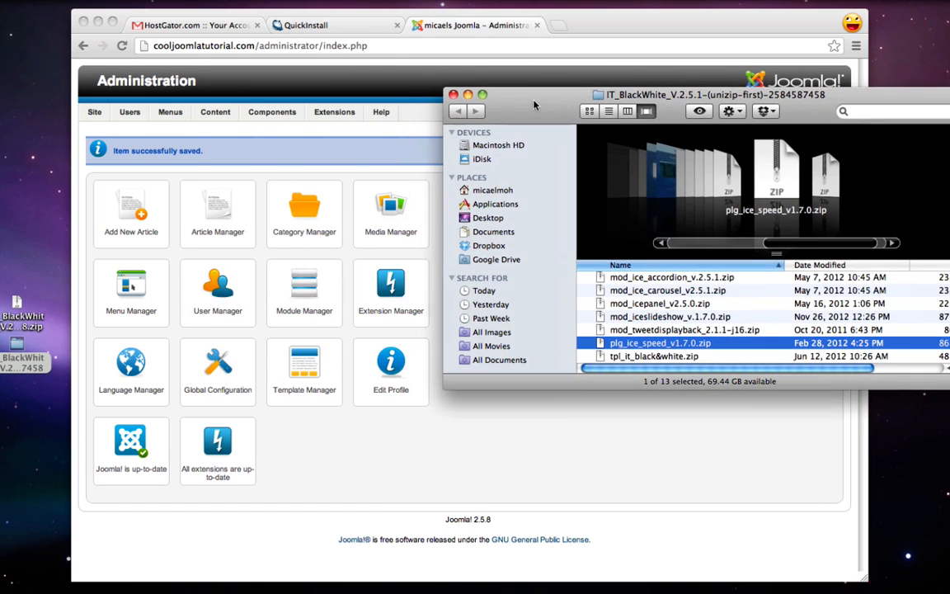
{"action": "left_click", "coordinate": [616, 358]}
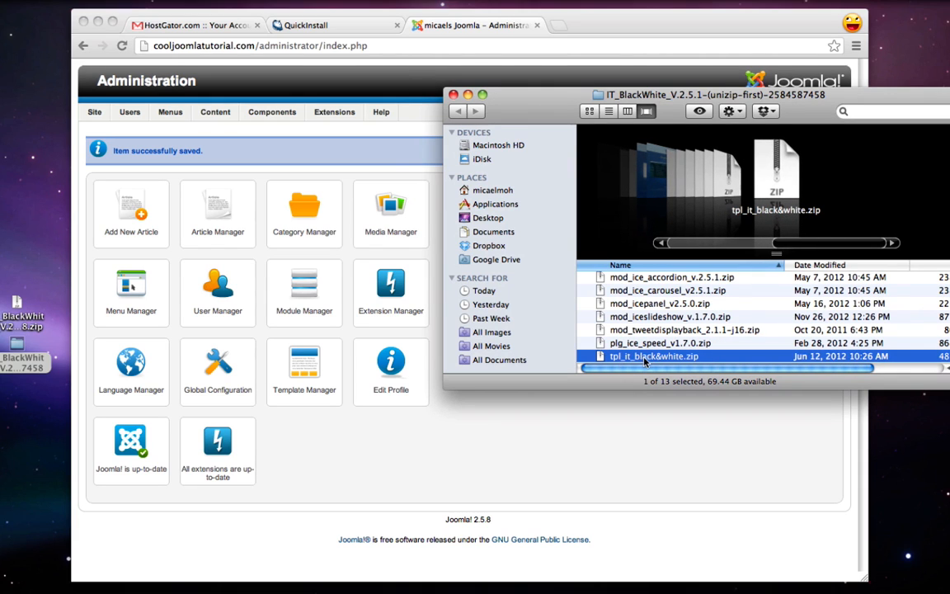
{"action": "left_click", "coordinate": [624, 435]}
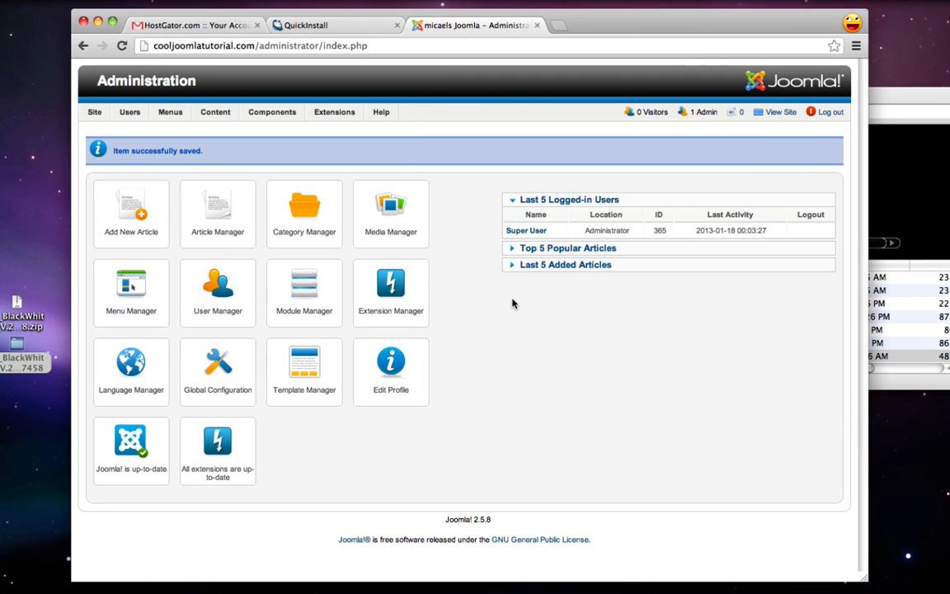
Open the Extension Manager, logging in again with the administrator password
{"action": "mouse_move", "coordinate": [340, 114]}
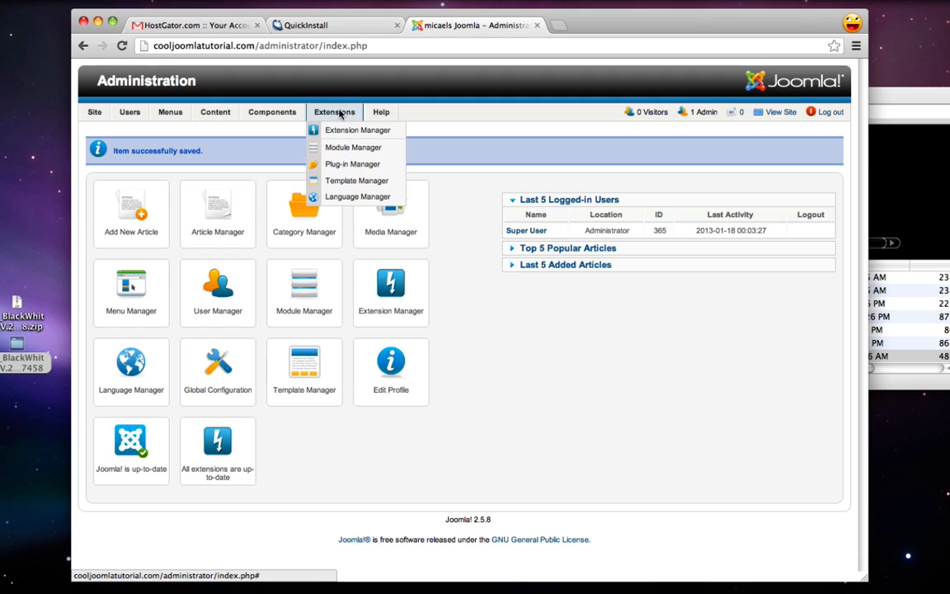
{"action": "left_click", "coordinate": [349, 130]}
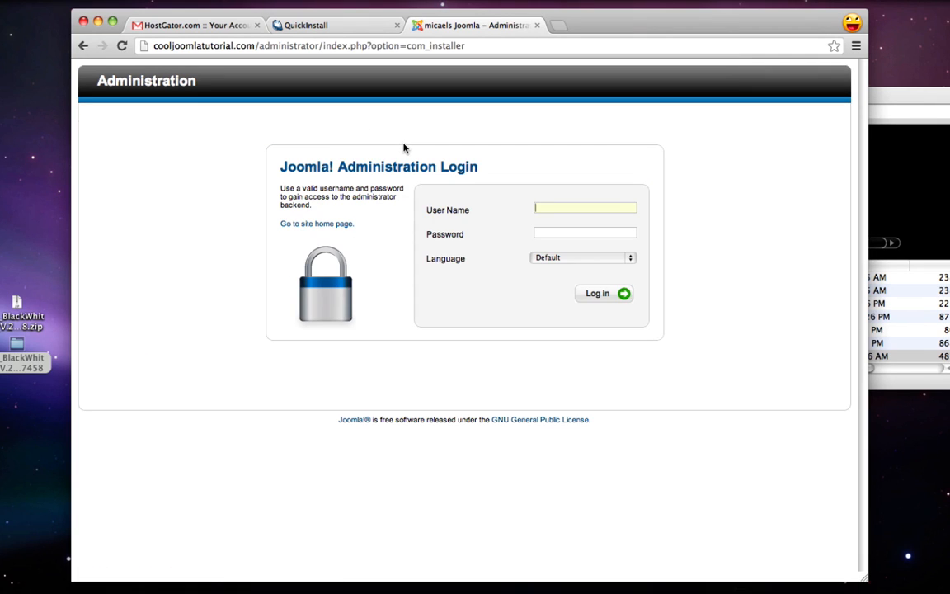
{"action": "type", "text": "admin********"}
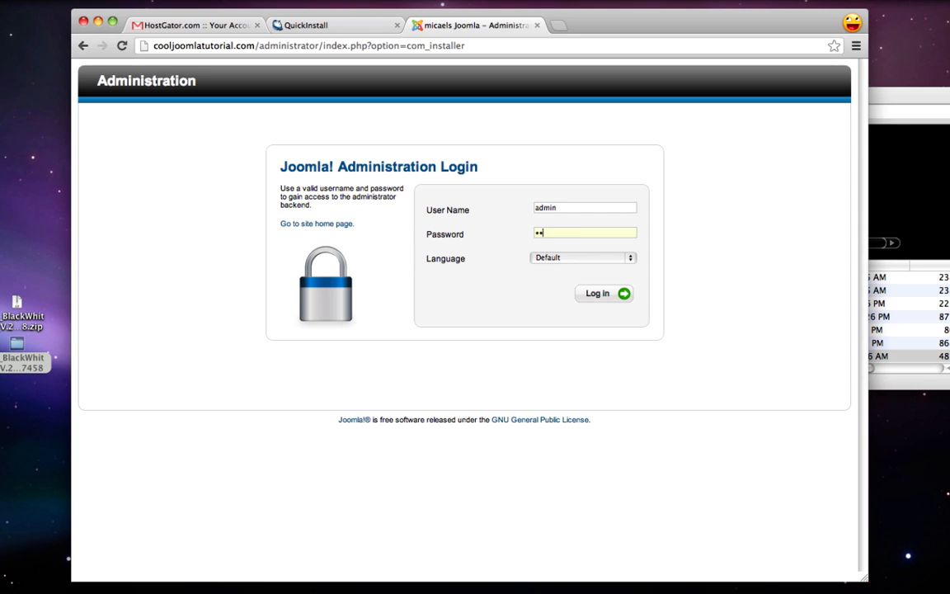
{"action": "key", "text": "Return"}
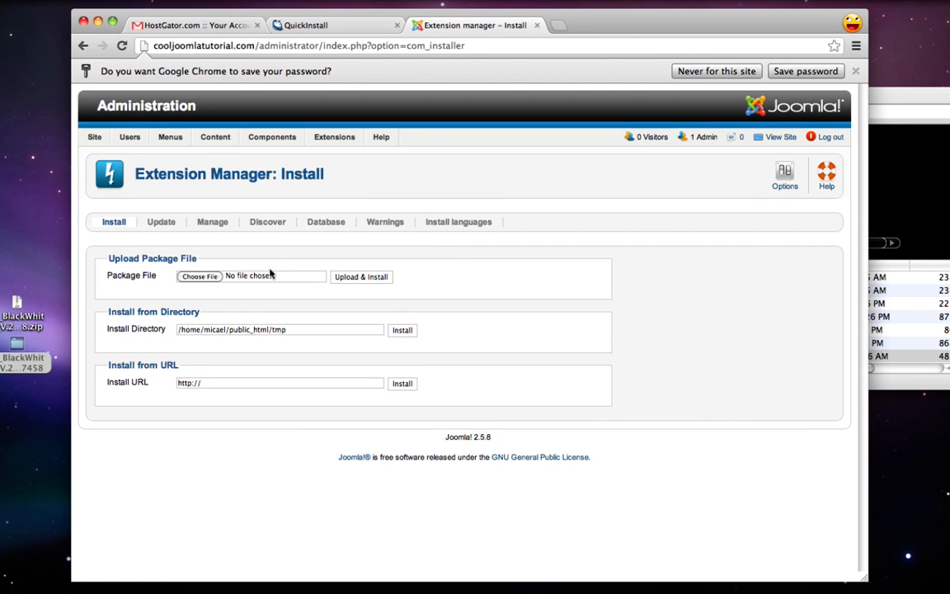
Drag tpl_it_black&white.zip from Finder into the package file upload field
{"action": "left_click", "coordinate": [920, 324]}
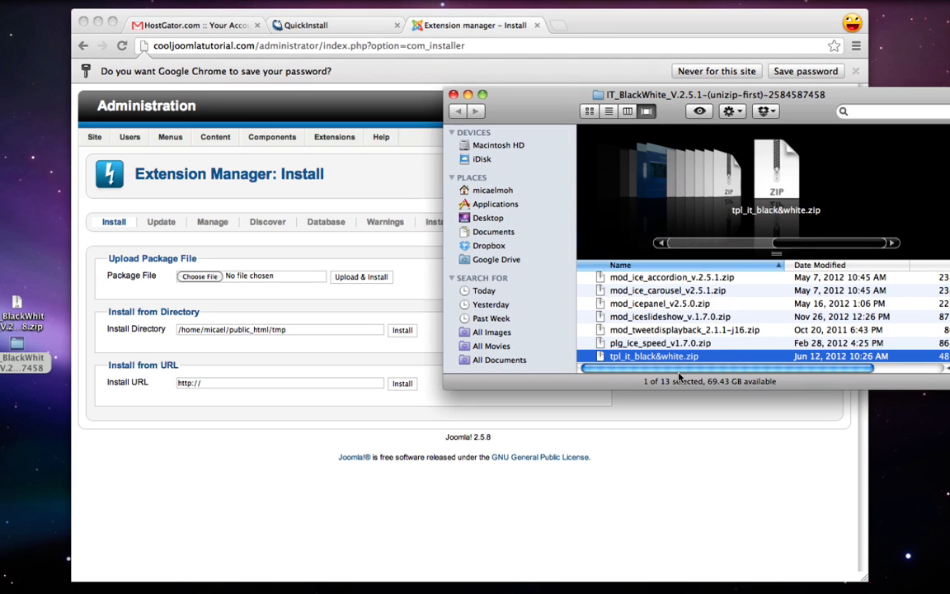
{"action": "left_click", "coordinate": [243, 275]}
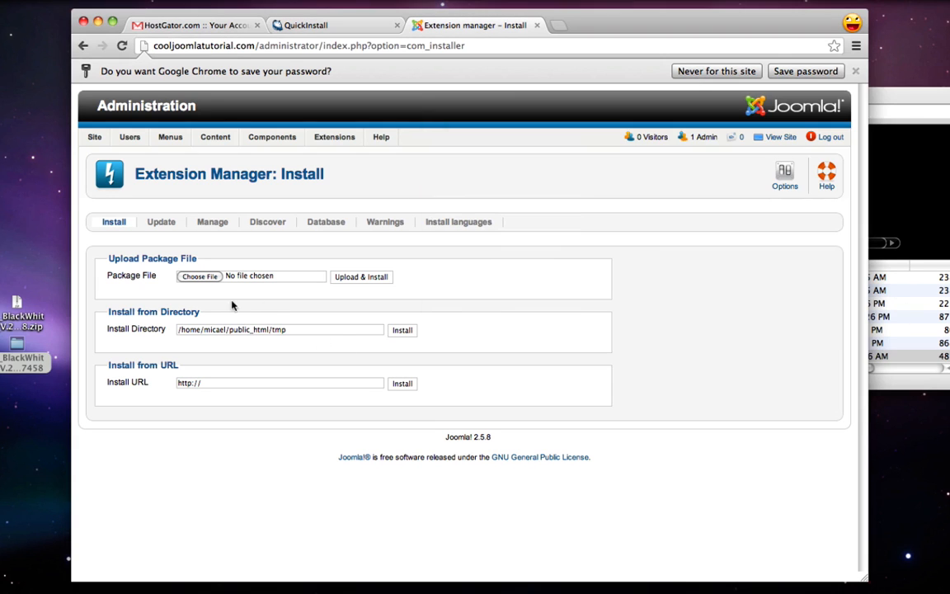
{"action": "left_click", "coordinate": [201, 277]}
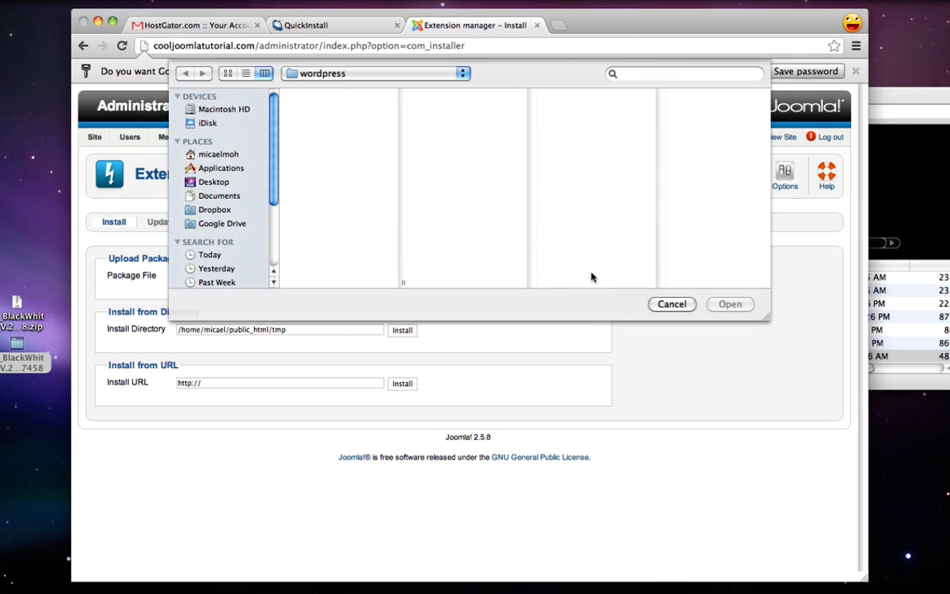
{"action": "left_click", "coordinate": [669, 304]}
{"action": "left_click", "coordinate": [898, 325]}
{"action": "left_click_drag", "start_coordinate": [655, 354], "coordinate": [195, 278]}
{"action": "left_click", "coordinate": [371, 297]}
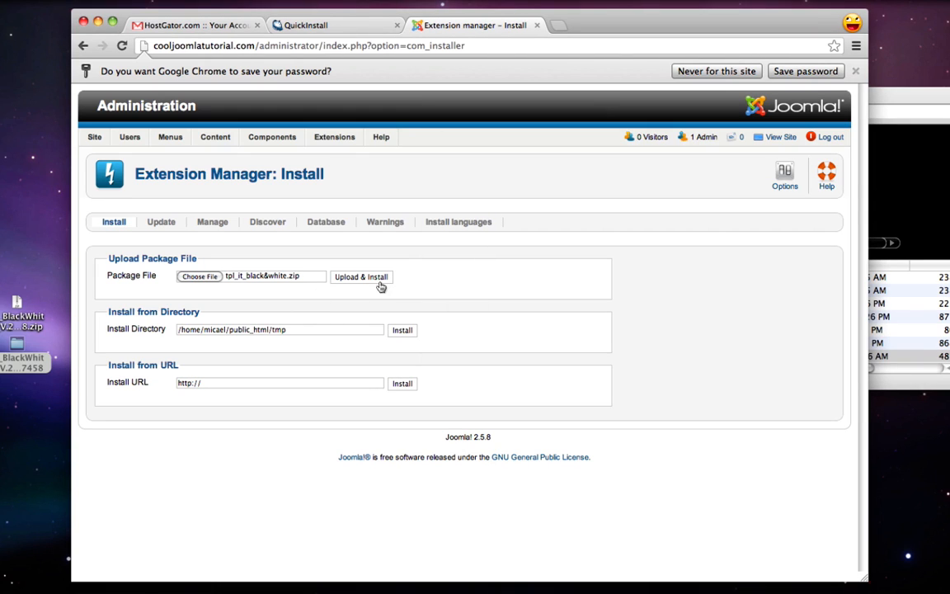
Upload and install the Black and White template, then briefly preview the public site
{"action": "left_click", "coordinate": [370, 278]}
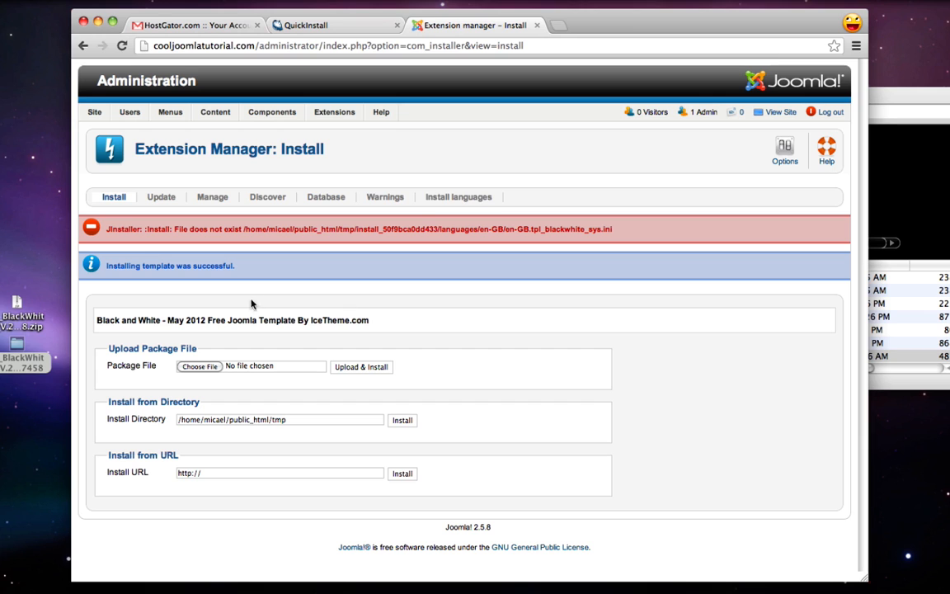
{"action": "left_click", "coordinate": [772, 113]}
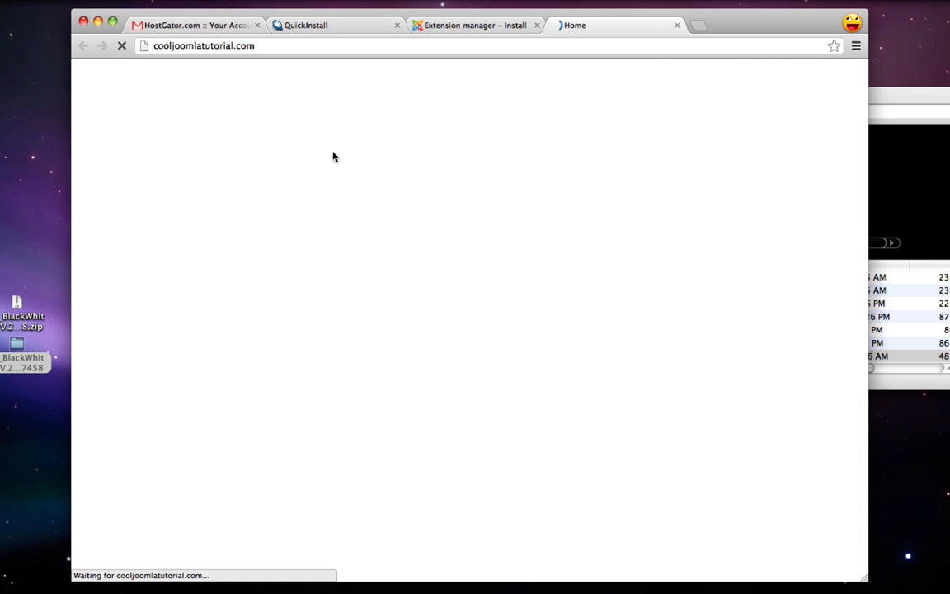
{"action": "left_click", "coordinate": [676, 24]}
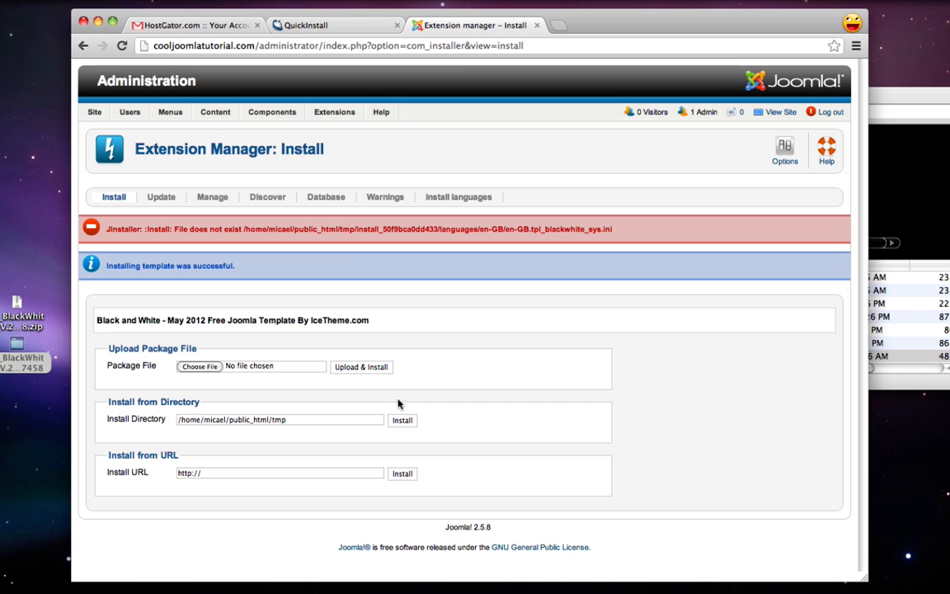
{"action": "mouse_move", "coordinate": [334, 112]}
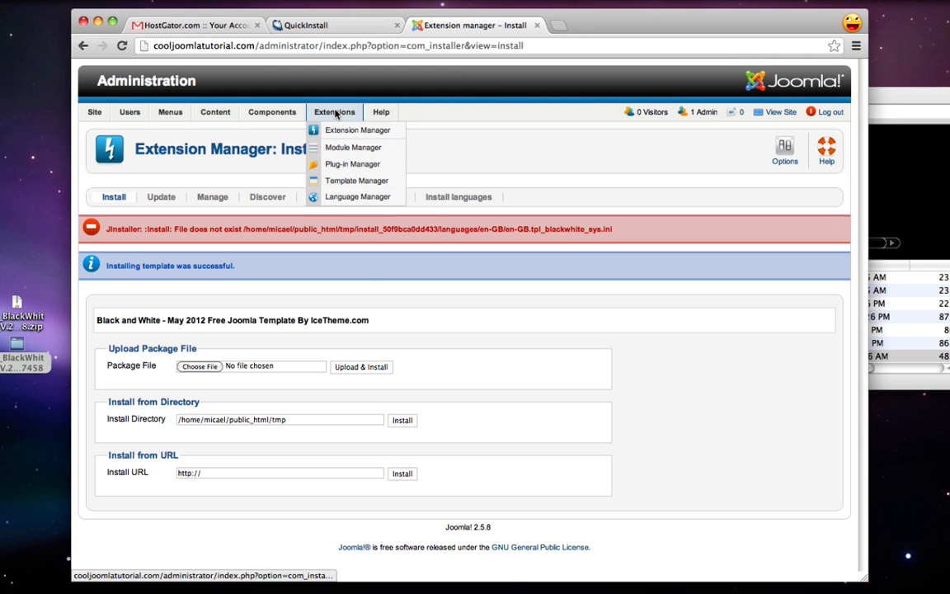
In Template Manager: Styles, make blackwhite - Default the default Site template
{"action": "left_click", "coordinate": [369, 183]}
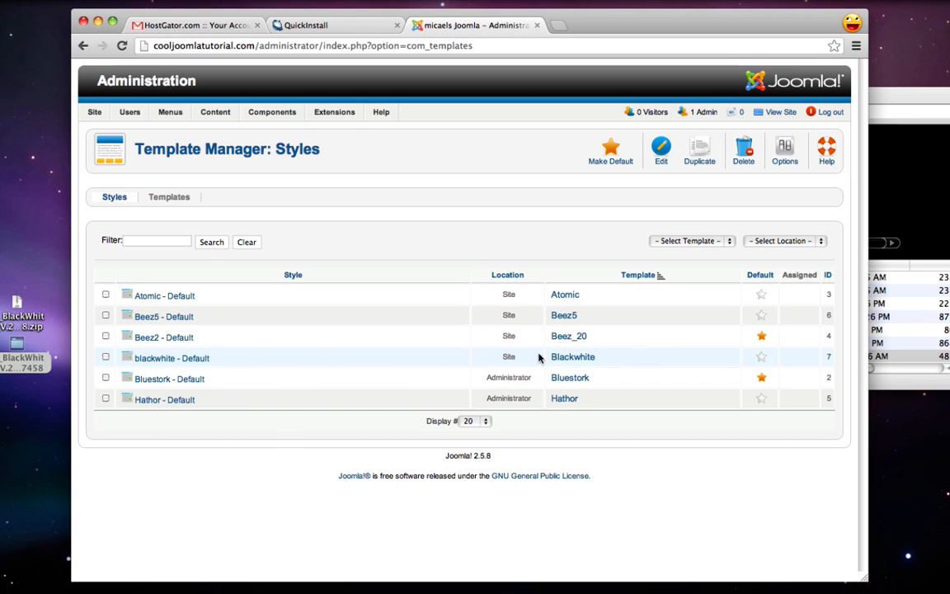
{"action": "left_click", "coordinate": [760, 359]}
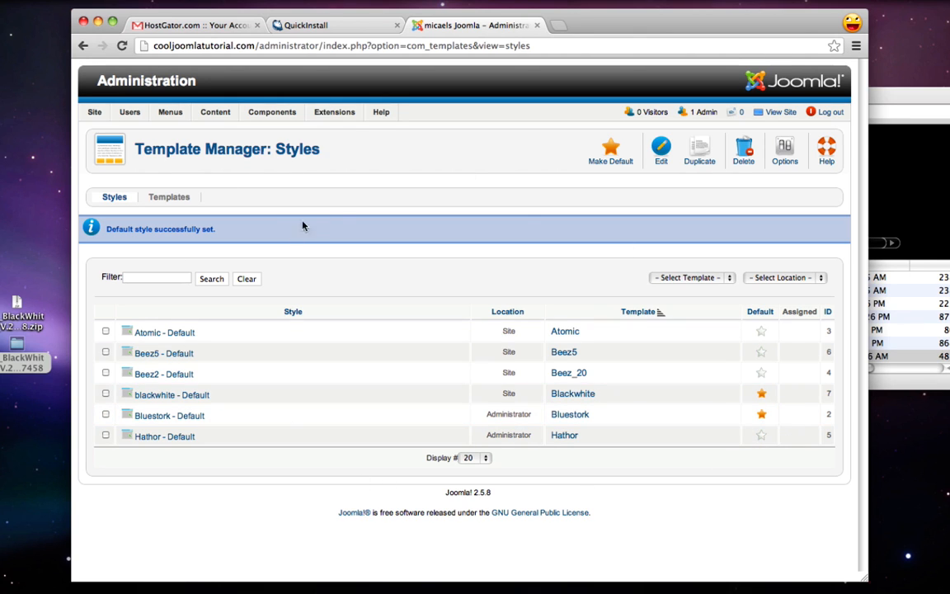
{"action": "left_click_drag", "start_coordinate": [487, 414], "coordinate": [534, 415]}
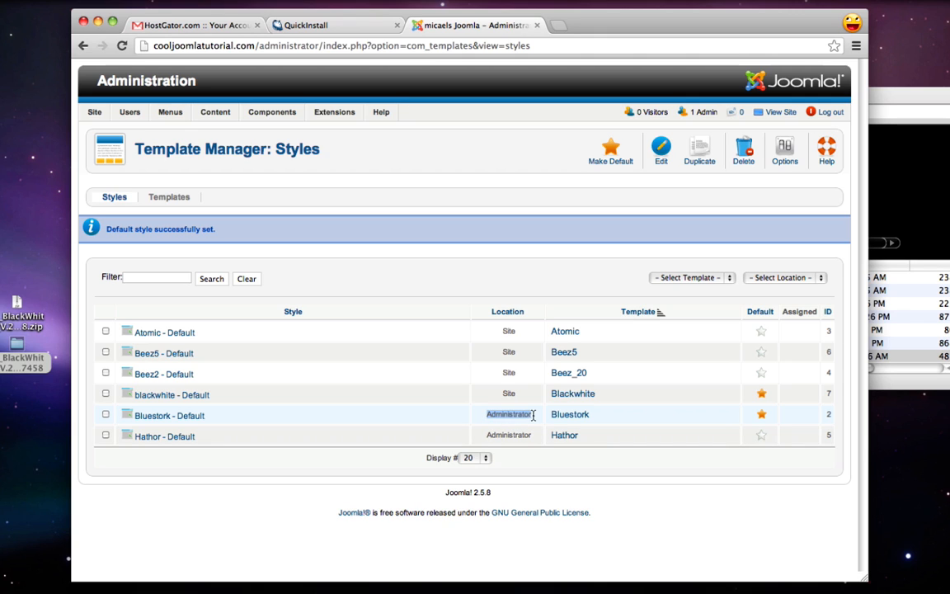
{"action": "left_click", "coordinate": [510, 396]}
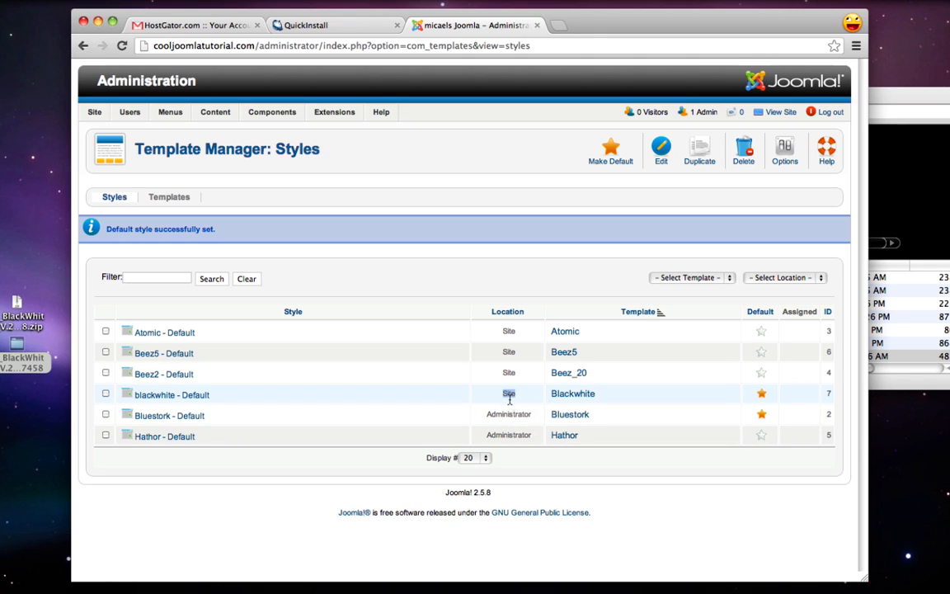
{"action": "left_click", "coordinate": [509, 393]}
Preview the front page's new Black & White look, then return to the Extension Manager
{"action": "left_click", "coordinate": [783, 112]}
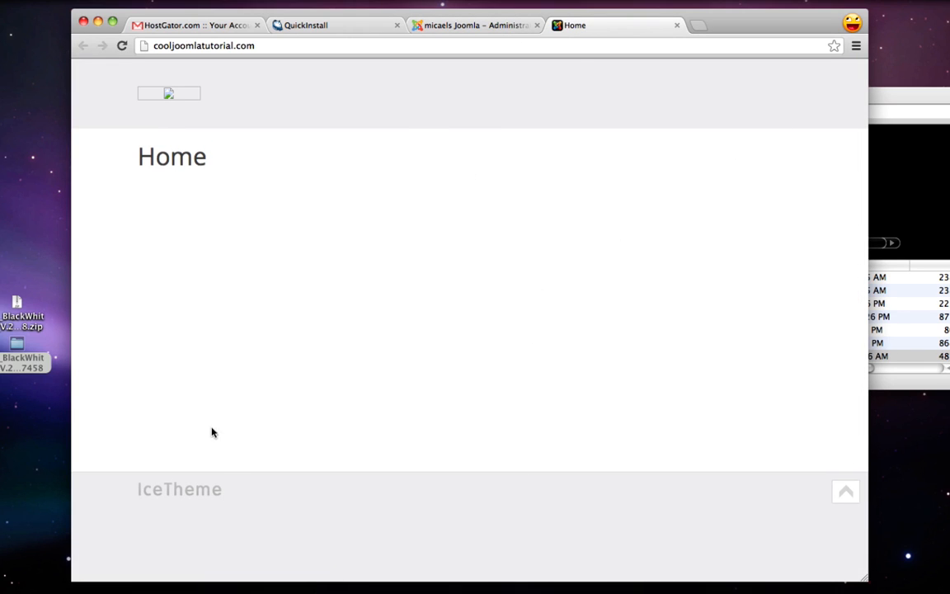
{"action": "left_click", "coordinate": [677, 25]}
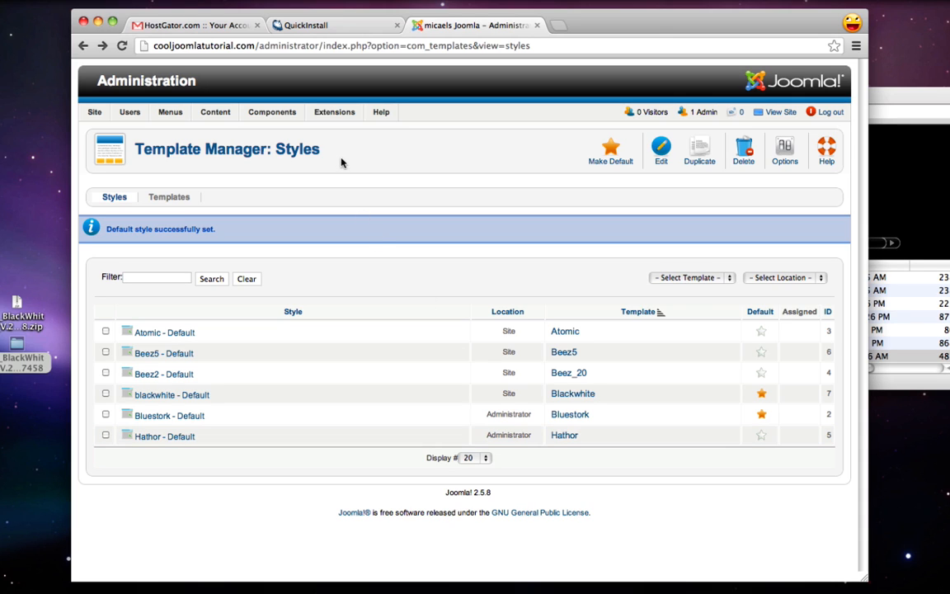
{"action": "mouse_move", "coordinate": [334, 113]}
{"action": "left_click", "coordinate": [346, 131]}
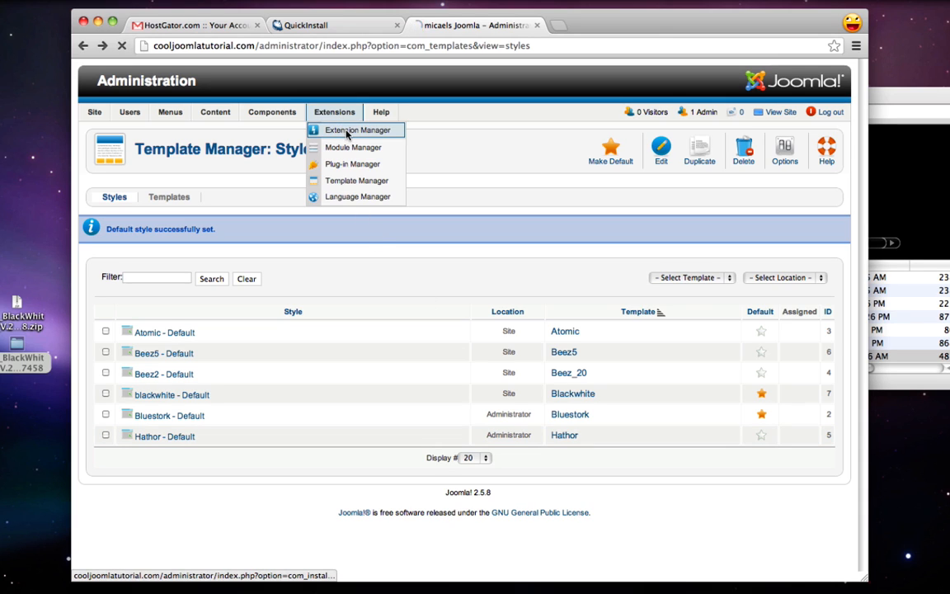
Find and open the IceMegaMenu_Unzip_First folder among the template files in Finder
{"action": "left_click", "coordinate": [897, 295]}
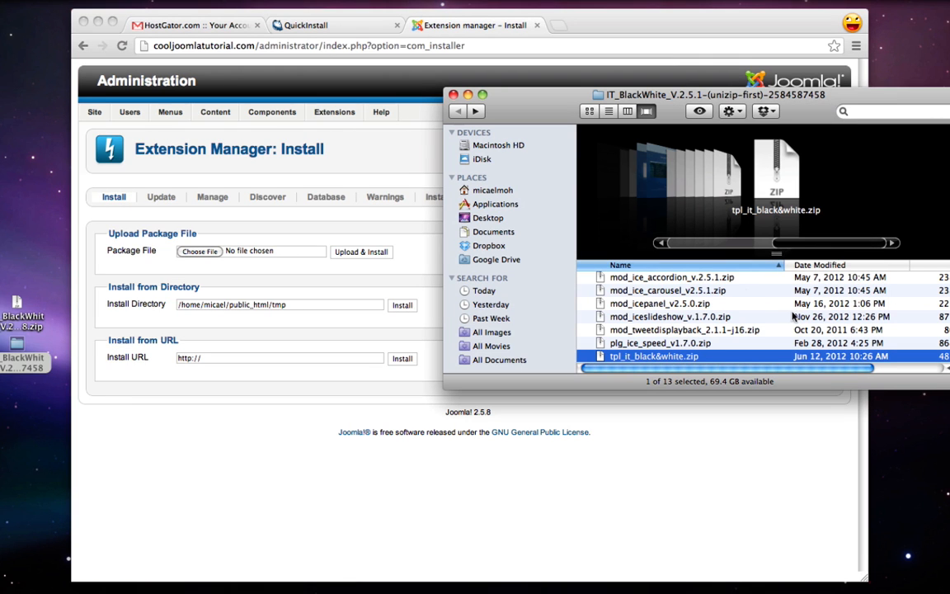
{"action": "scroll", "coordinate": [692, 329], "scroll_direction": "up", "scroll_amount": 3}
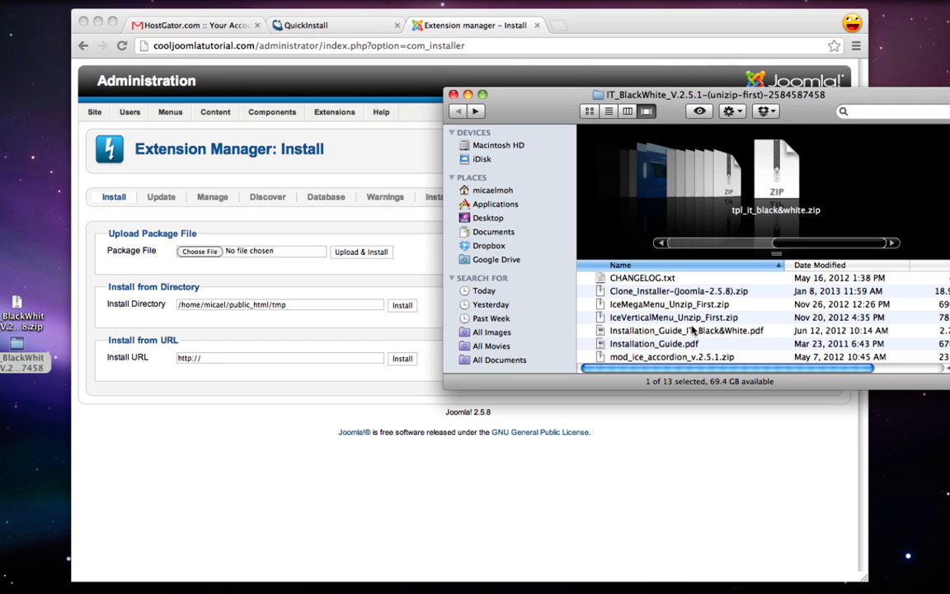
{"action": "key", "text": "i"}
{"action": "left_click", "coordinate": [680, 317]}
{"action": "scroll", "coordinate": [679, 318], "scroll_direction": "down", "scroll_amount": 1}
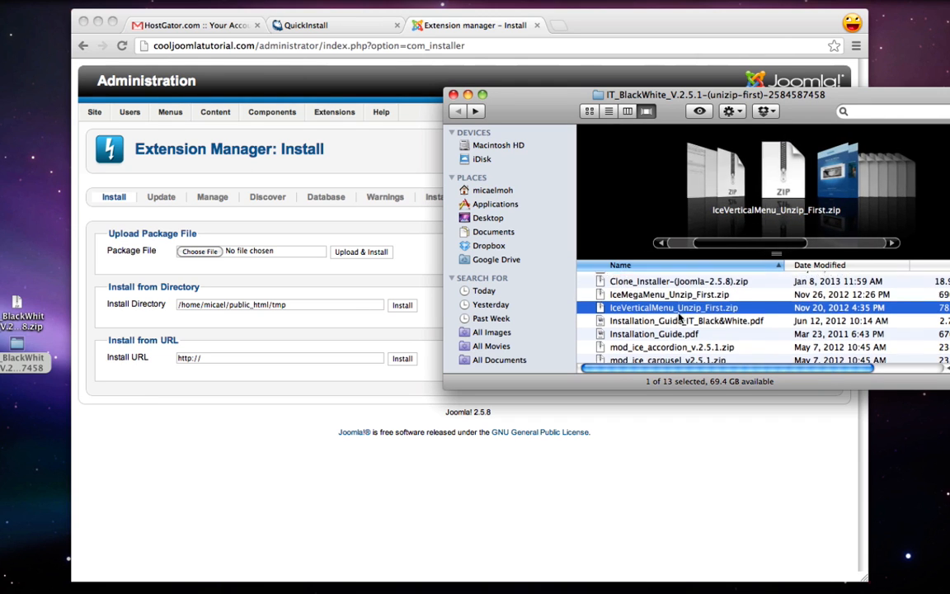
{"action": "left_click", "coordinate": [664, 344]}
{"action": "scroll", "coordinate": [664, 340], "scroll_direction": "down", "scroll_amount": 3}
{"action": "scroll", "coordinate": [664, 341], "scroll_direction": "down", "scroll_amount": 1}
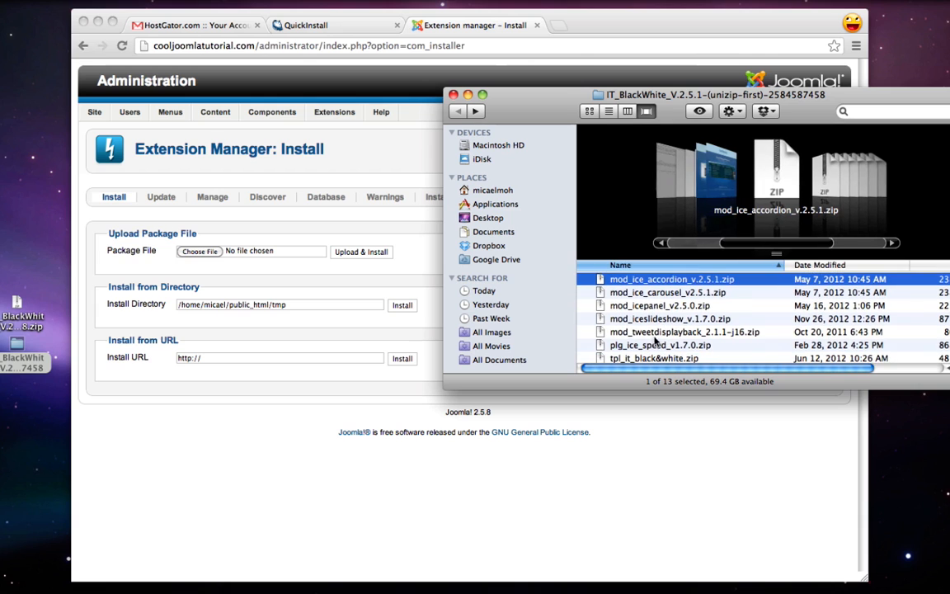
{"action": "left_click", "coordinate": [665, 344]}
{"action": "scroll", "coordinate": [651, 346], "scroll_direction": "up", "scroll_amount": 3}
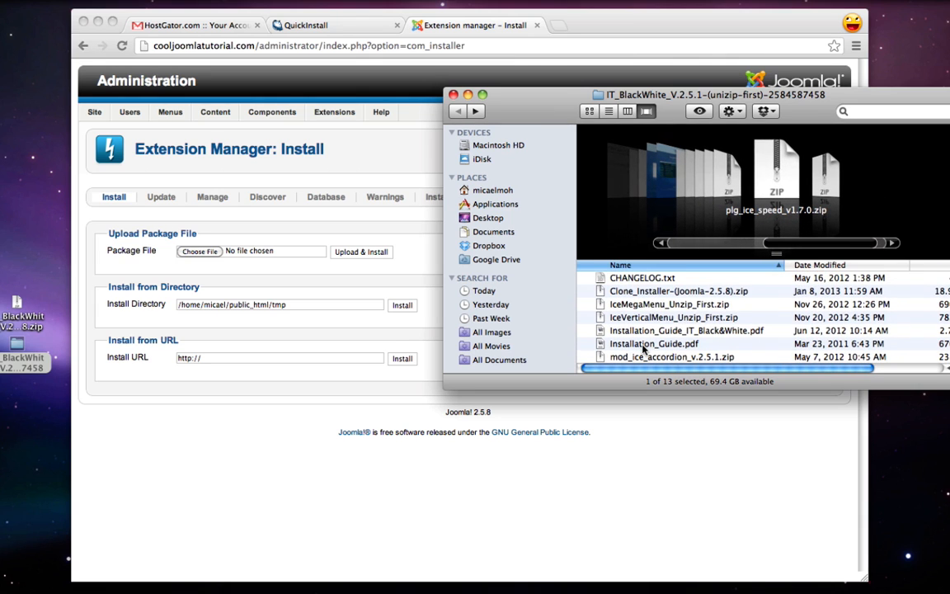
{"action": "left_click", "coordinate": [654, 307]}
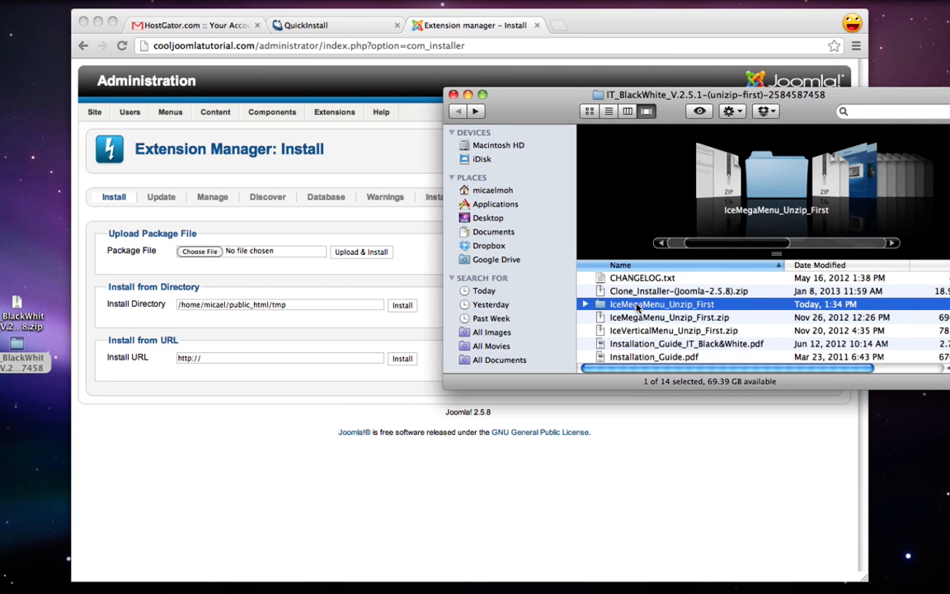
{"action": "double_click", "coordinate": [637, 304]}
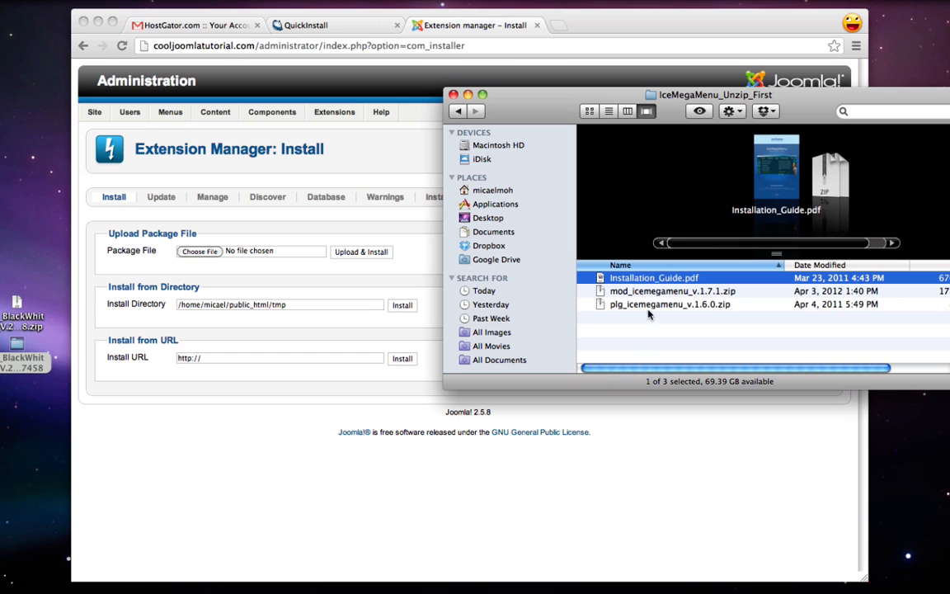
Drop plg_icemegamenu_v.1.6.0.zip into the upload field and install the plugin
{"action": "left_click", "coordinate": [652, 305]}
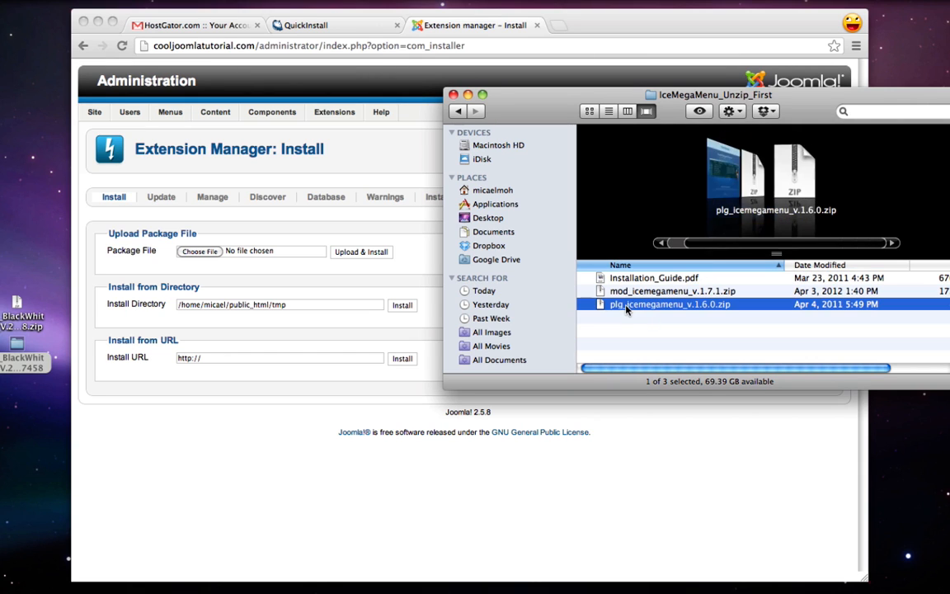
{"action": "left_click_drag", "start_coordinate": [651, 304], "coordinate": [197, 255]}
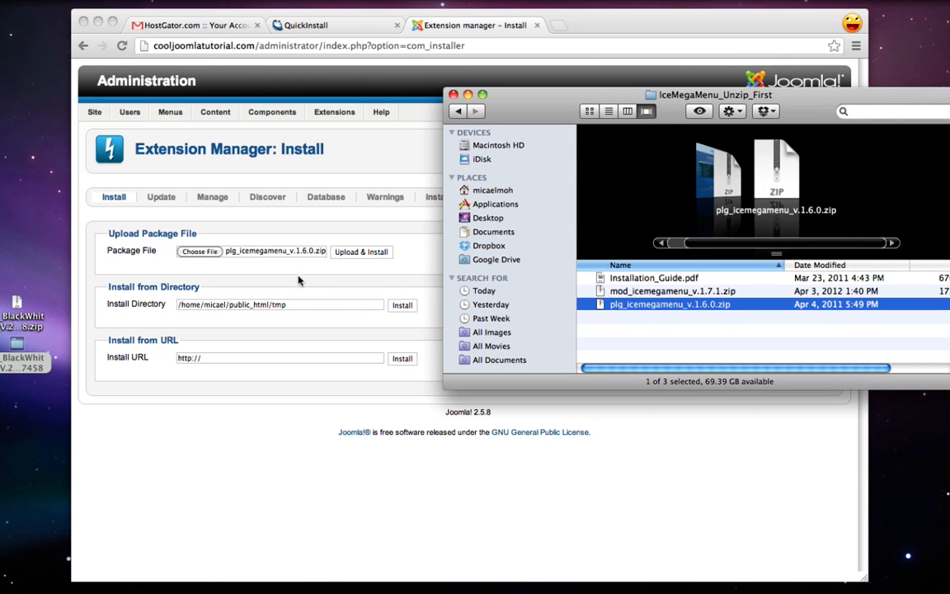
{"action": "left_click", "coordinate": [299, 279]}
{"action": "left_click", "coordinate": [368, 252]}
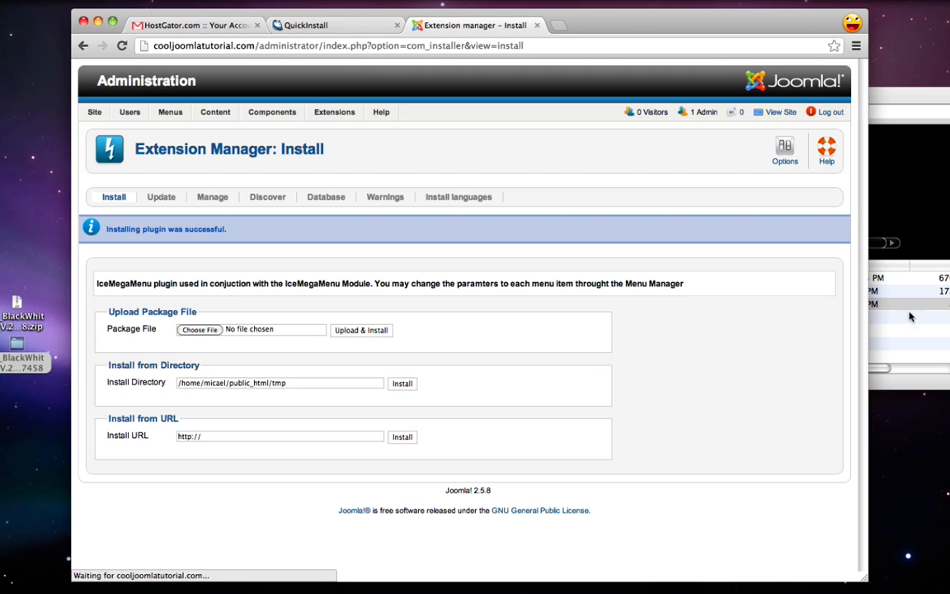
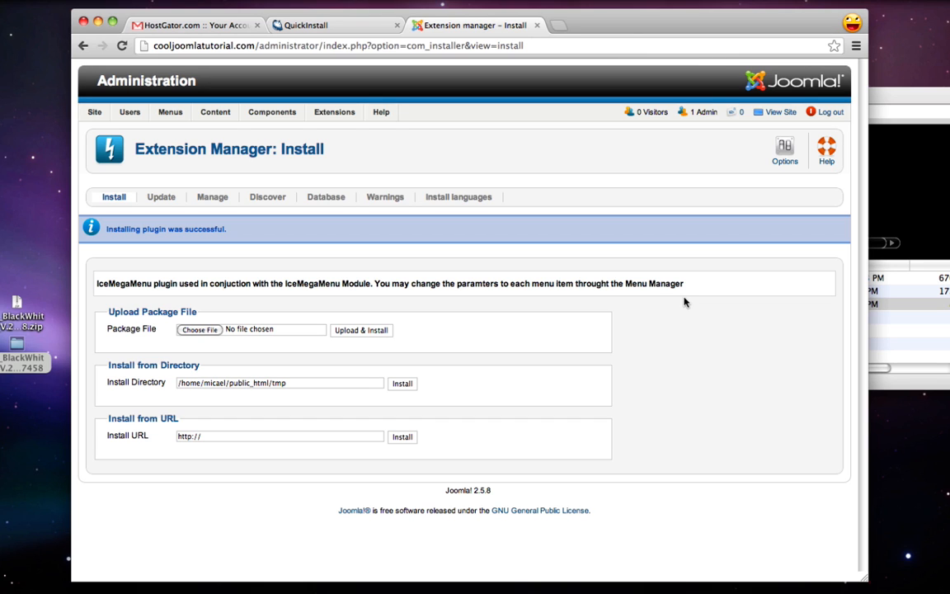
Install the IceMegaMenu module from mod_icemegamenu_v.1.7.1.zip
{"action": "left_click", "coordinate": [946, 334]}
{"action": "left_click", "coordinate": [616, 293]}
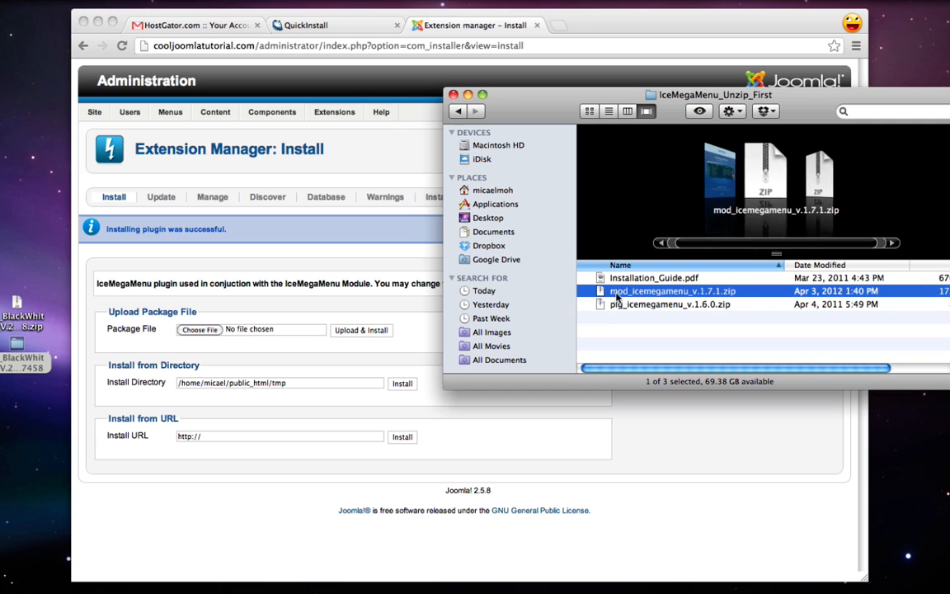
{"action": "left_click_drag", "start_coordinate": [617, 295], "coordinate": [199, 330]}
{"action": "left_click", "coordinate": [280, 343]}
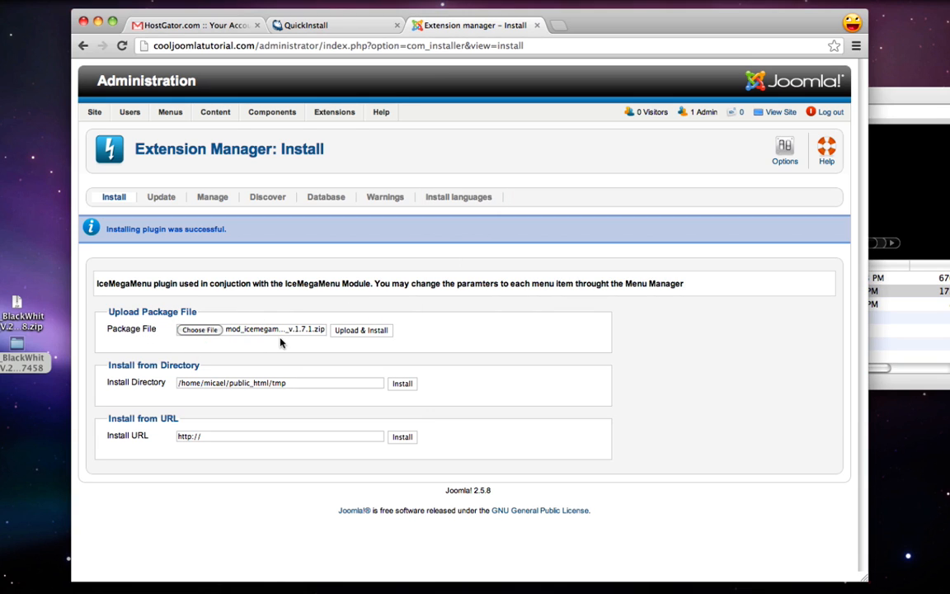
{"action": "left_click", "coordinate": [361, 330]}
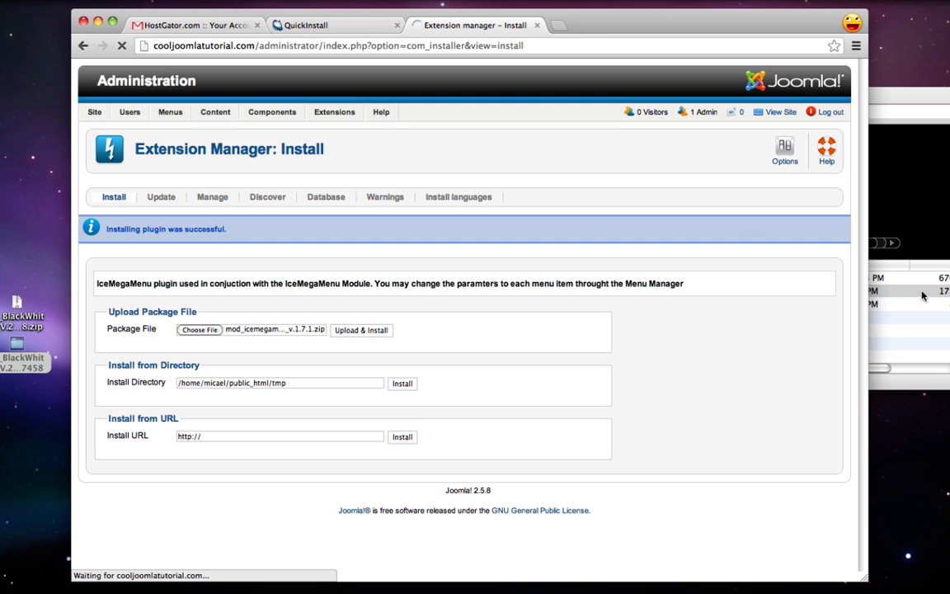
Return to the IT_BlackWhite template folder in Finder and browse its files
{"action": "left_click", "coordinate": [922, 295]}
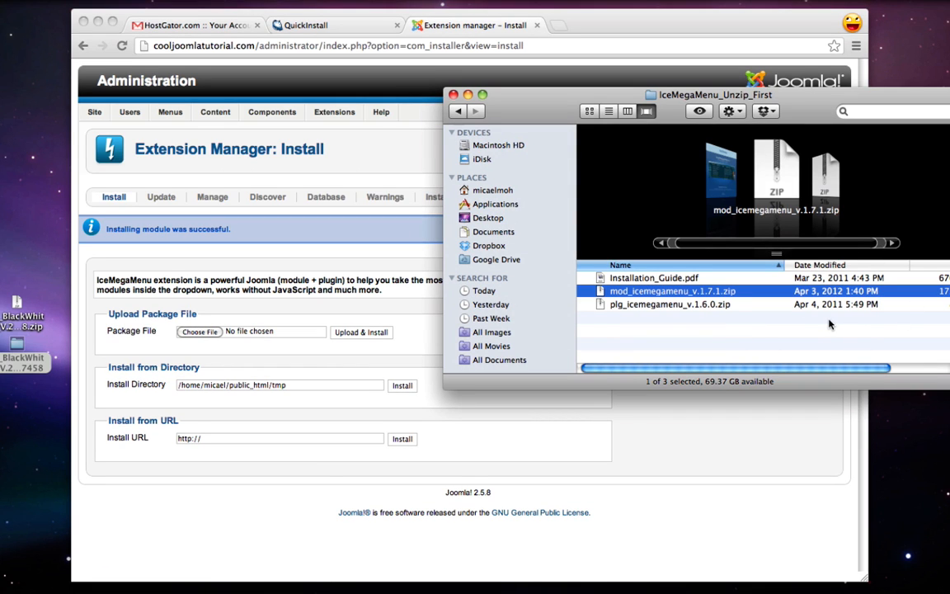
{"action": "key", "text": "super+["}
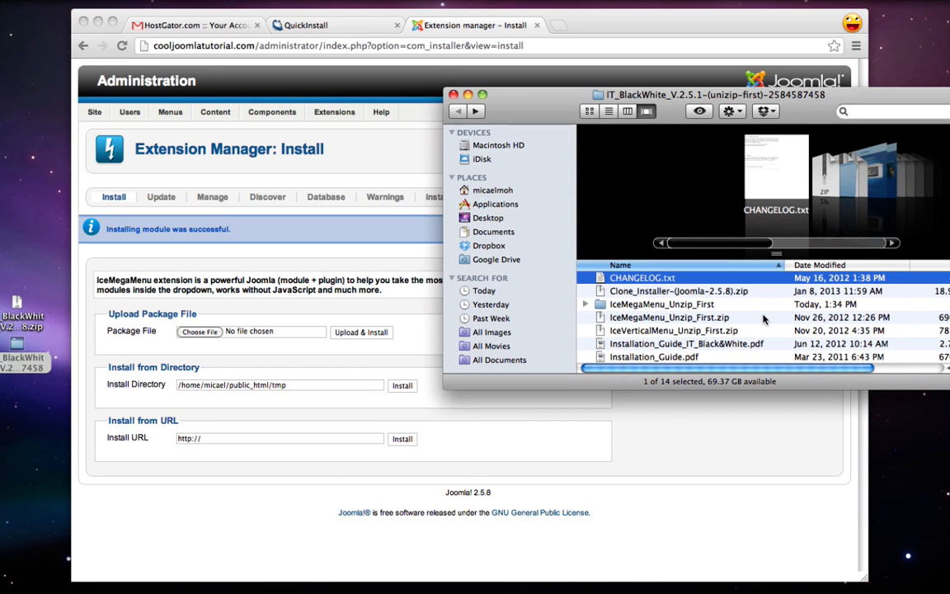
{"action": "left_click", "coordinate": [637, 294]}
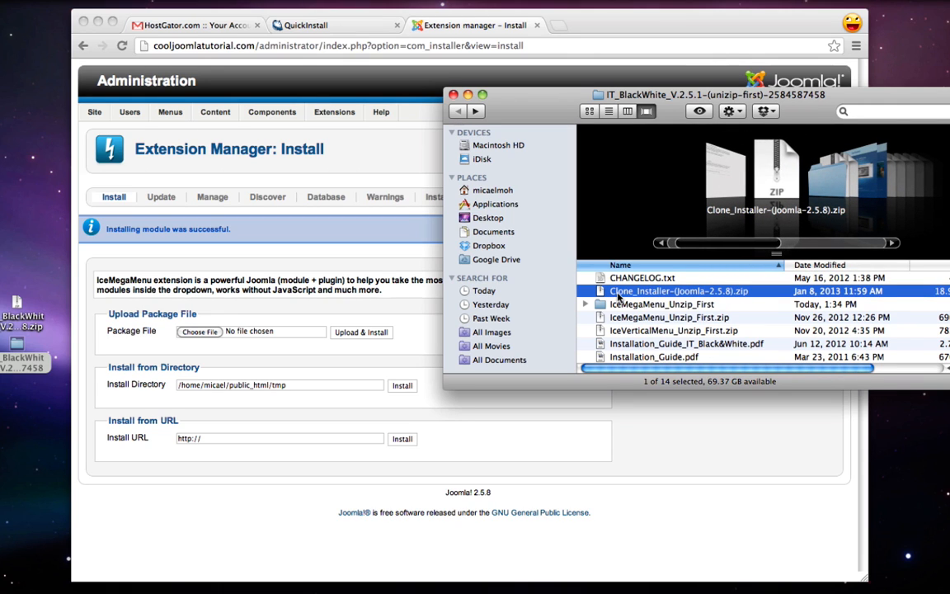
{"action": "scroll", "coordinate": [618, 297], "scroll_direction": "down", "scroll_amount": 1}
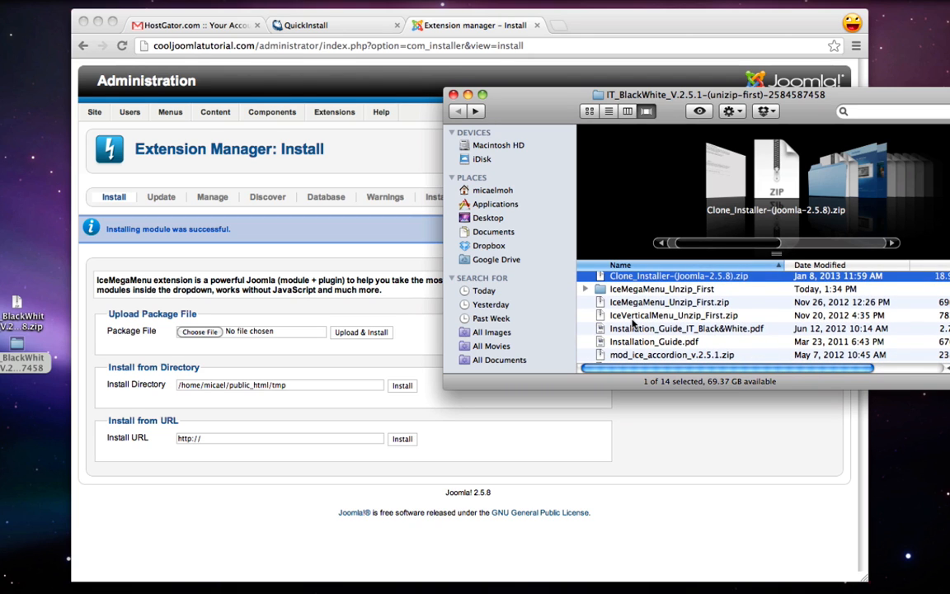
Unzip IceVerticalMenu_Unzip_First and install mod_ice_verticalmenu_v.2.5.0.zip
{"action": "left_click", "coordinate": [688, 317]}
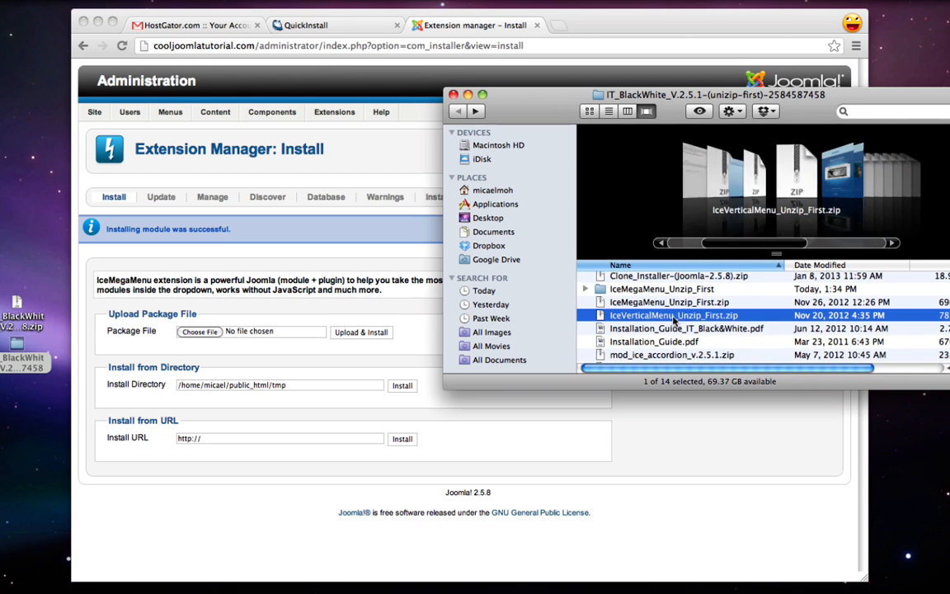
{"action": "double_click", "coordinate": [716, 318]}
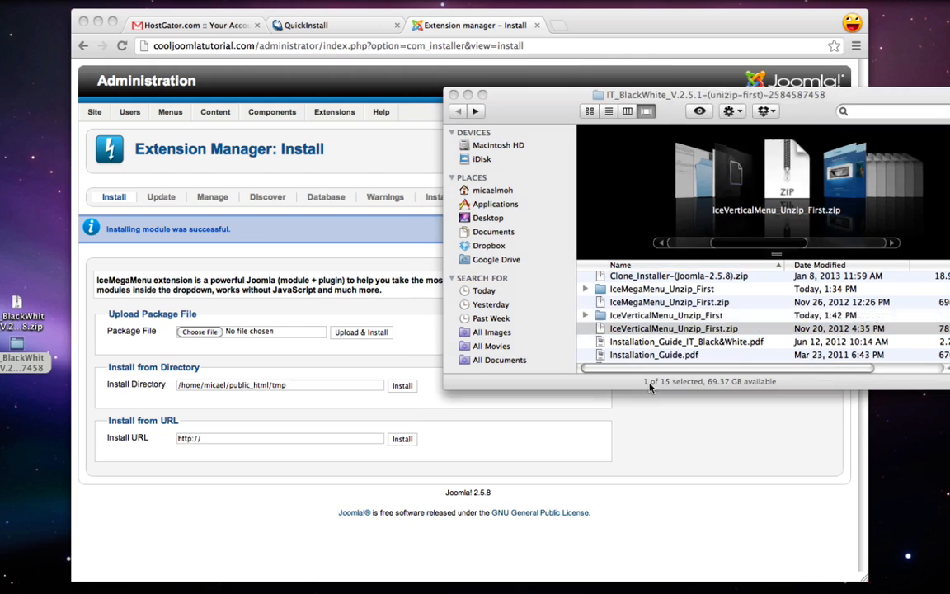
{"action": "double_click", "coordinate": [631, 317]}
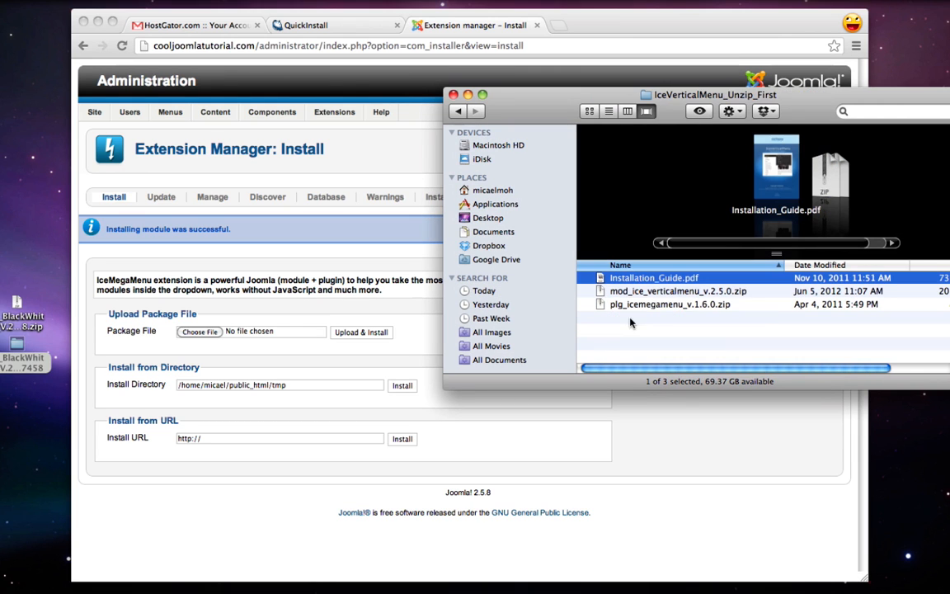
{"action": "left_click", "coordinate": [659, 293]}
{"action": "left_click_drag", "start_coordinate": [660, 295], "coordinate": [206, 332]}
{"action": "left_click", "coordinate": [334, 349]}
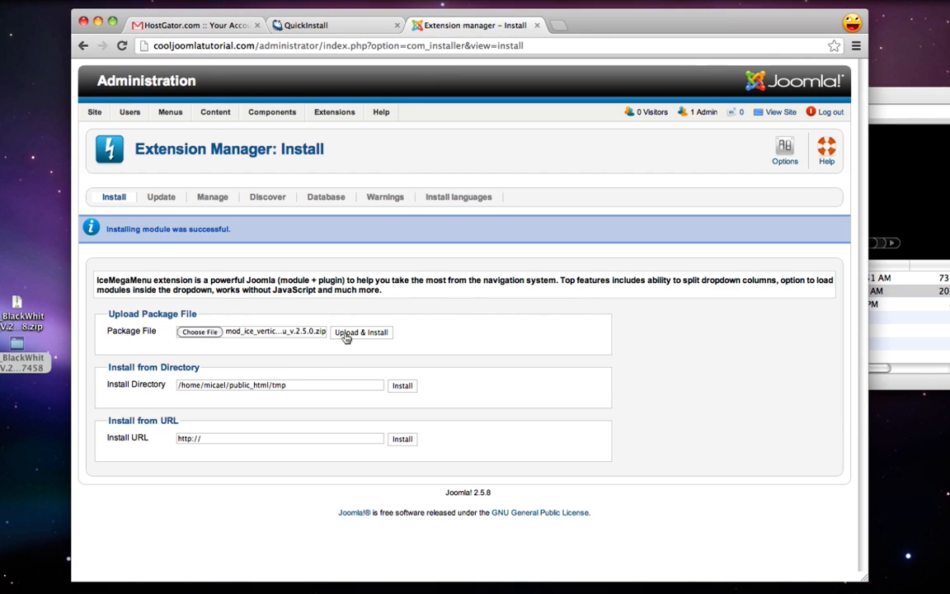
{"action": "left_click", "coordinate": [346, 333]}
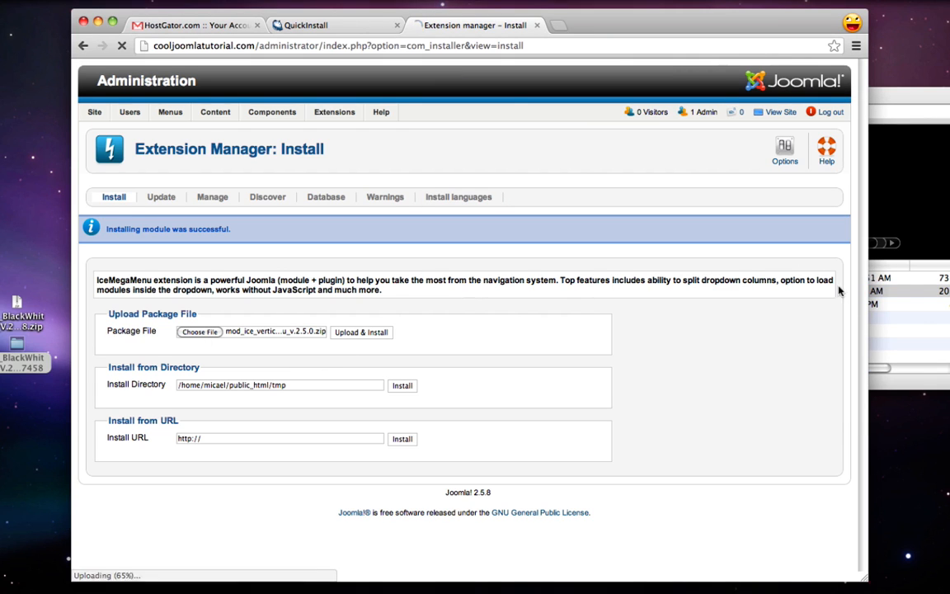
Try installing plg_icemegamenu_v.1.6.0.zip, which fails because the icemegamenu directory is taken
{"action": "left_click", "coordinate": [913, 321]}
{"action": "left_click", "coordinate": [657, 308]}
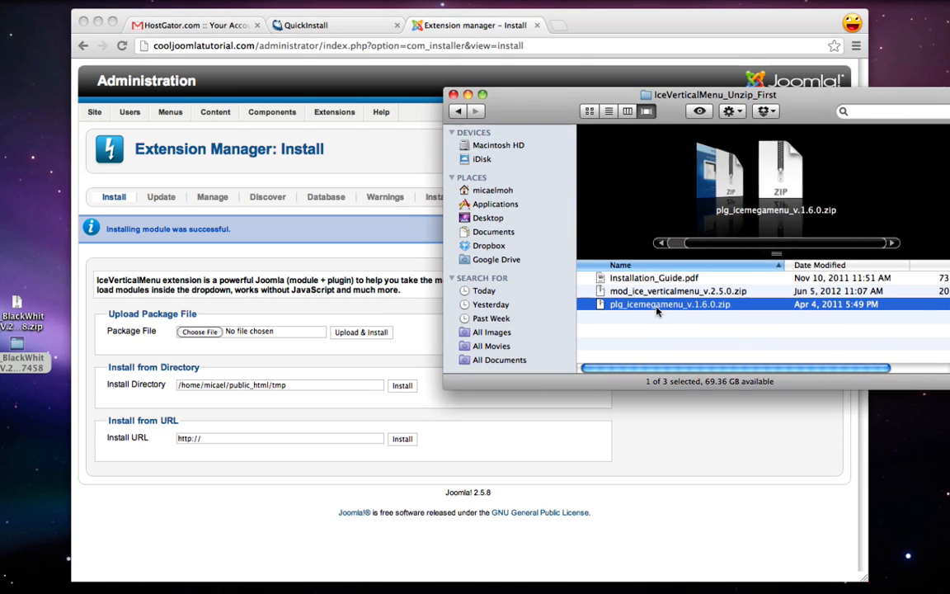
{"action": "left_click_drag", "start_coordinate": [657, 308], "coordinate": [201, 332]}
{"action": "left_click", "coordinate": [331, 340]}
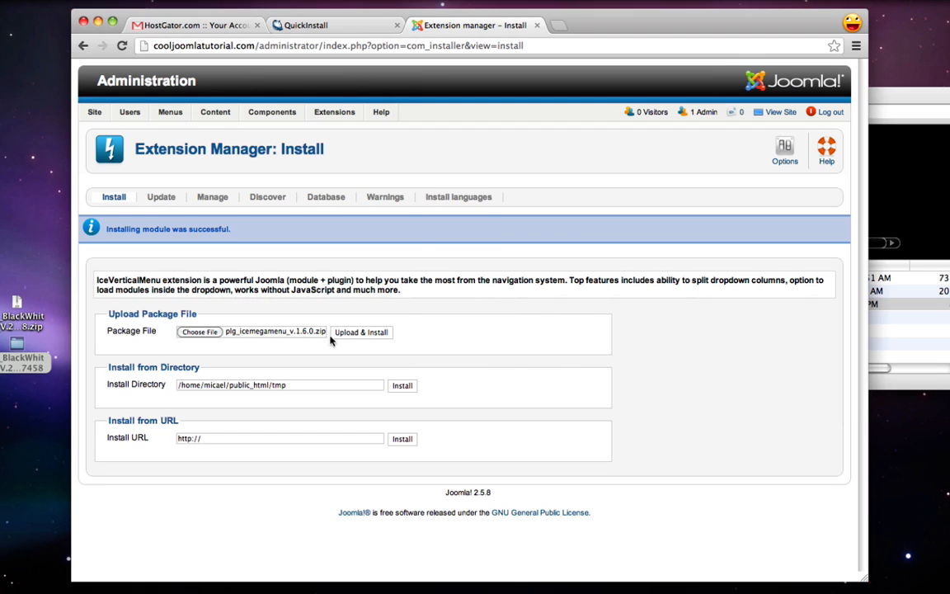
{"action": "left_click", "coordinate": [361, 332]}
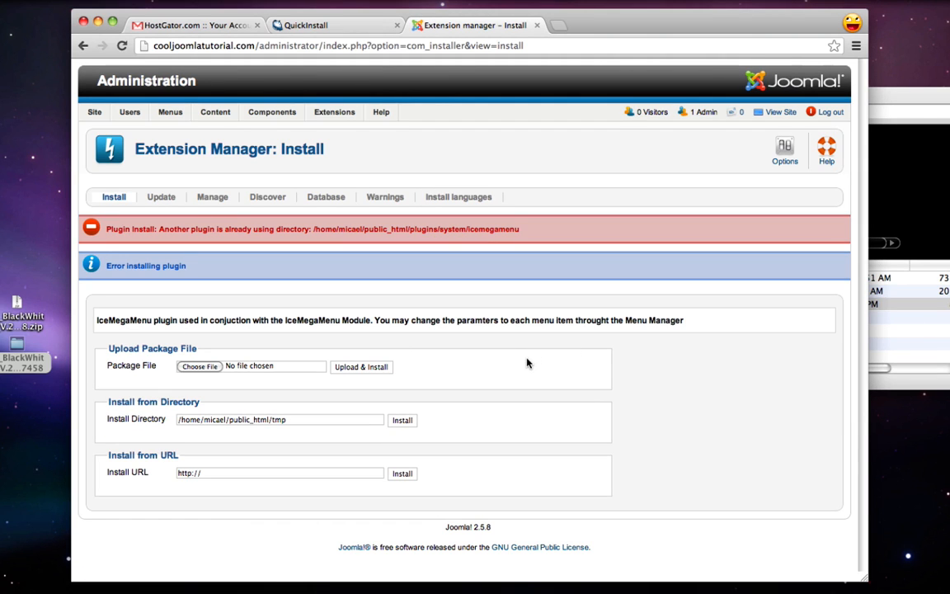
{"action": "left_click_drag", "start_coordinate": [542, 237], "coordinate": [407, 233]}
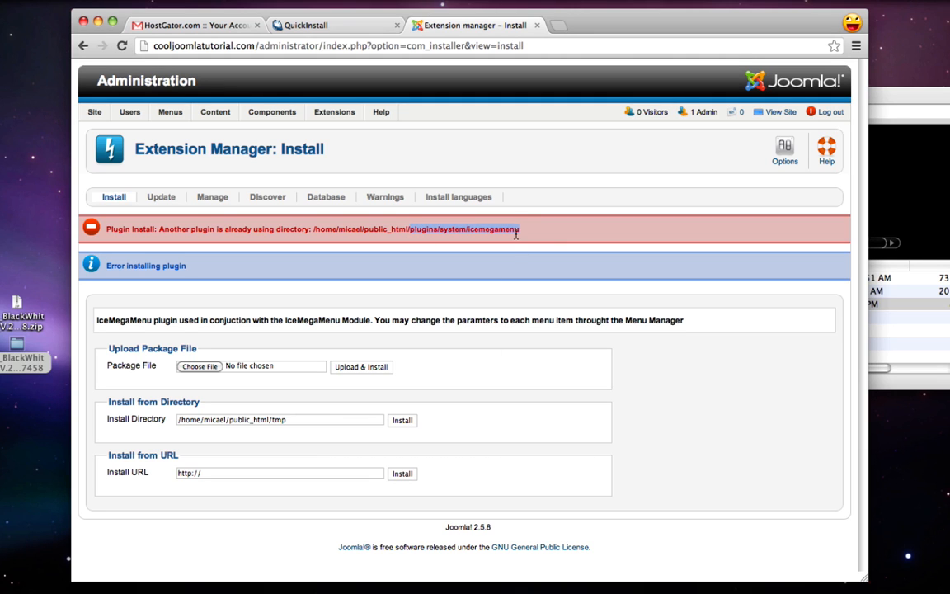
{"action": "left_click", "coordinate": [753, 275]}
Back in the template folder, attach mod_ice_accordion_v.2.5.1.zip for upload
{"action": "left_click", "coordinate": [904, 315]}
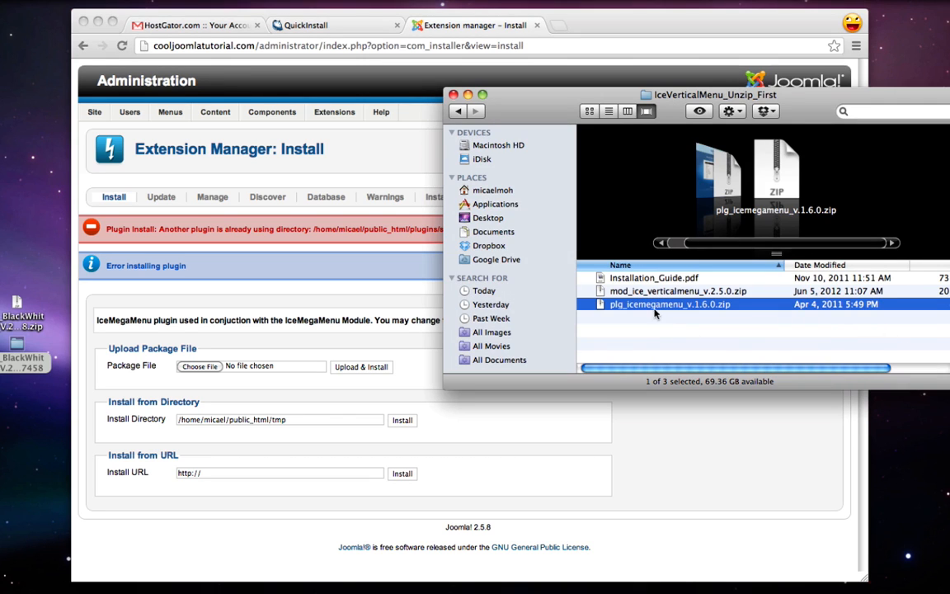
{"action": "key", "text": "super+bracketleft"}
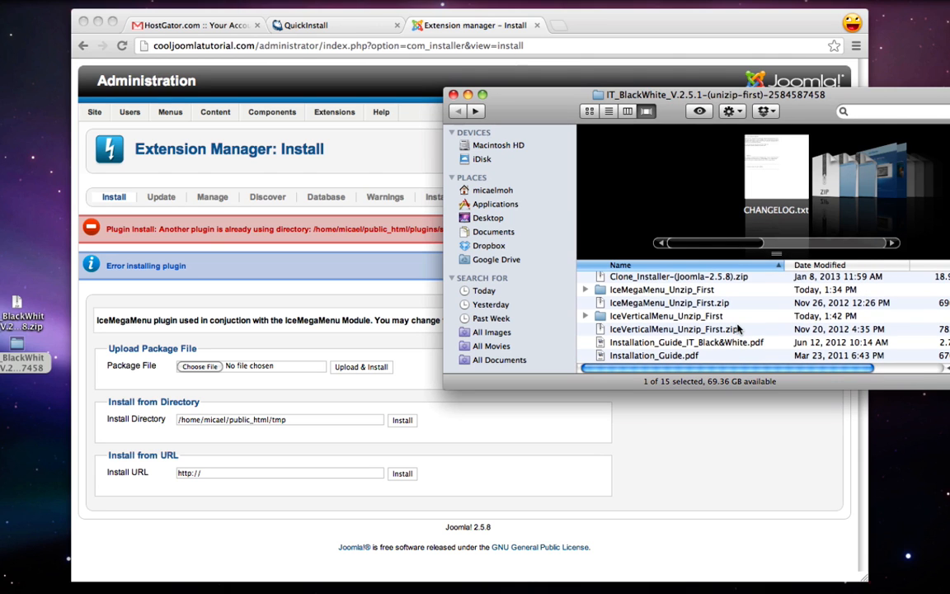
{"action": "scroll", "coordinate": [737, 329], "scroll_direction": "down", "scroll_amount": 2}
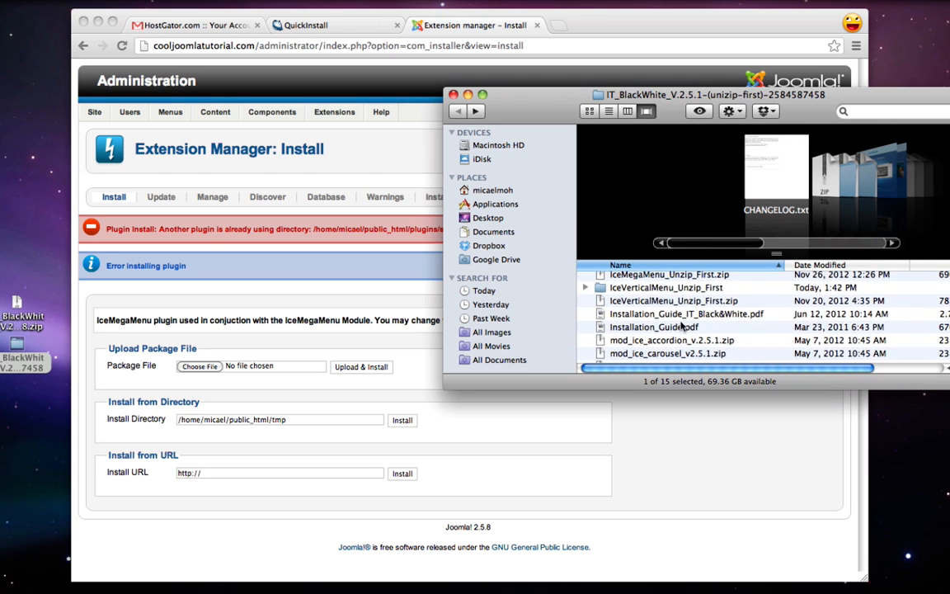
{"action": "left_click", "coordinate": [671, 317]}
{"action": "left_click", "coordinate": [675, 328]}
{"action": "scroll", "coordinate": [675, 328], "scroll_direction": "down", "scroll_amount": 3}
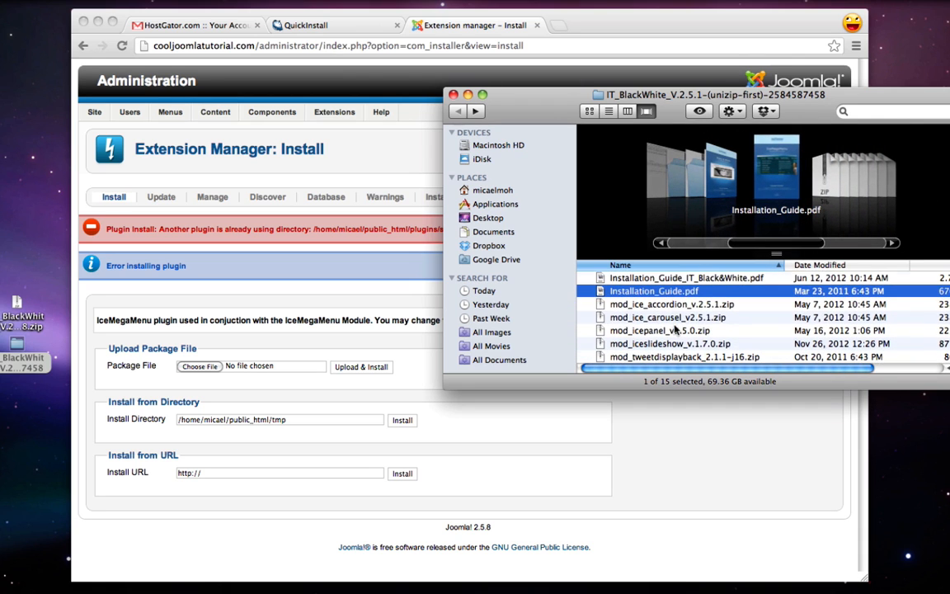
{"action": "left_click", "coordinate": [652, 307]}
{"action": "left_click_drag", "start_coordinate": [651, 307], "coordinate": [200, 362]}
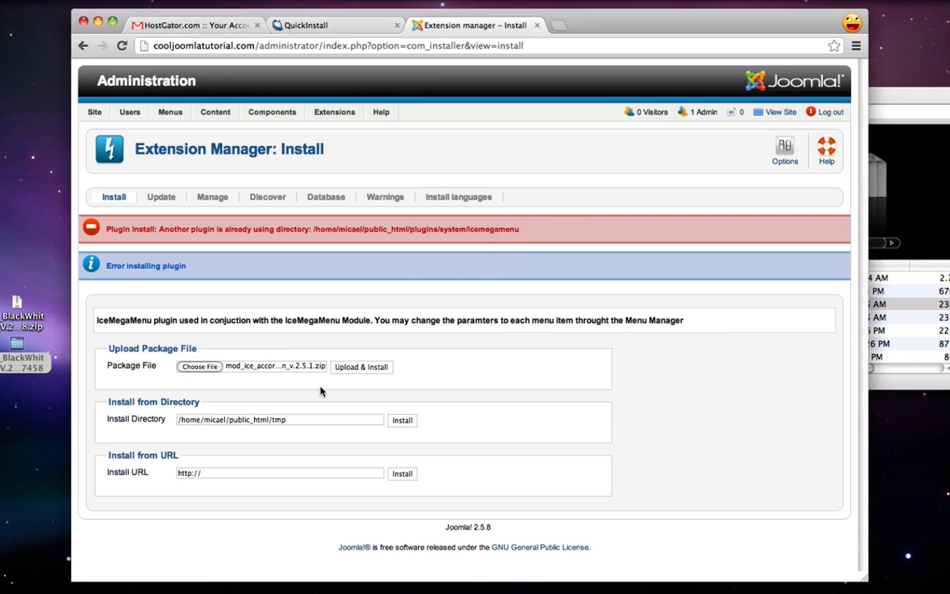
Install the IceAccordion, IceCarousel (mod_ice_carousel_v2.5.1.zip) and IcePanel (mod_icepanel_v2.5.0.zip) modules
{"action": "left_click", "coordinate": [361, 368]}
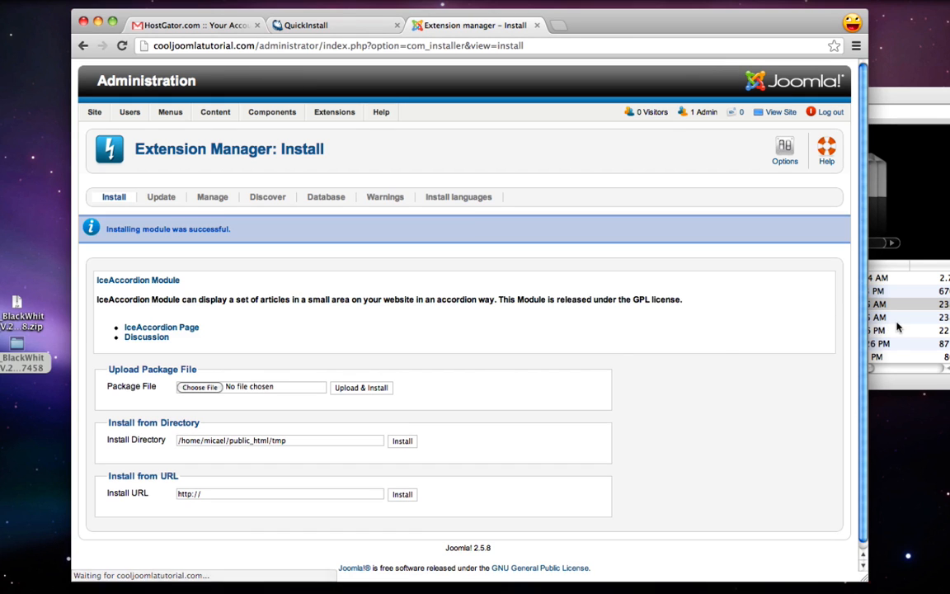
{"action": "left_click", "coordinate": [887, 317]}
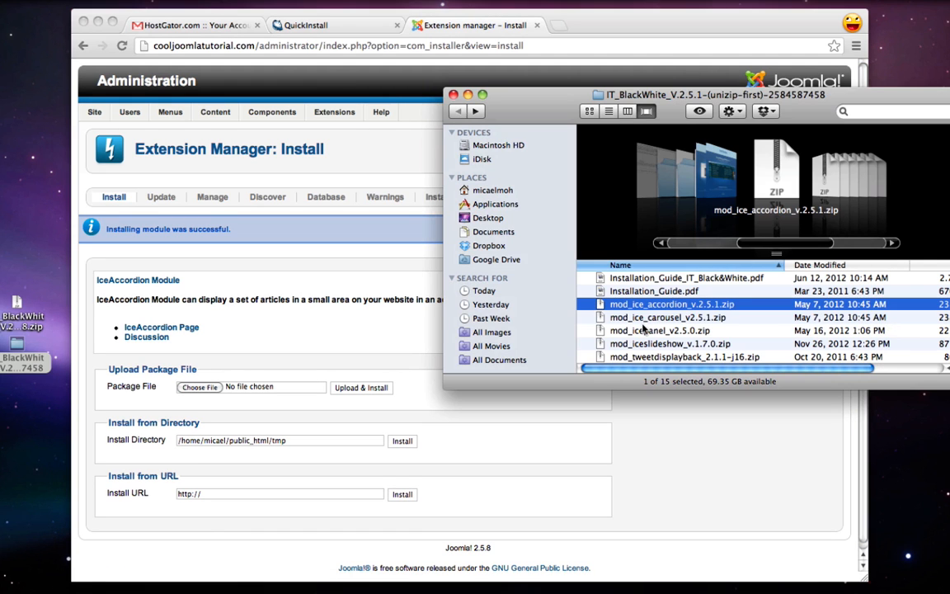
{"action": "left_click_drag", "start_coordinate": [643, 319], "coordinate": [201, 389]}
{"action": "left_click", "coordinate": [298, 417]}
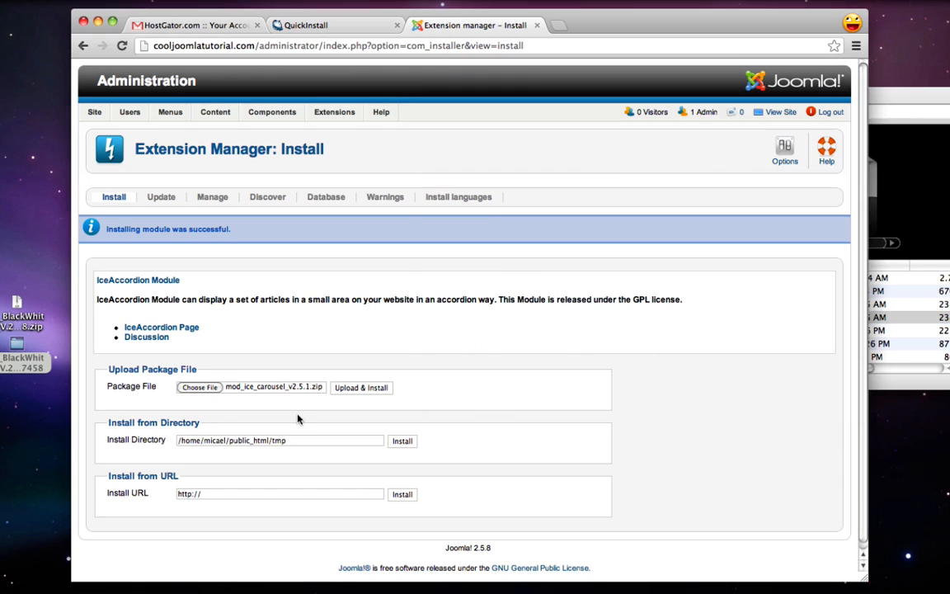
{"action": "left_click", "coordinate": [357, 389]}
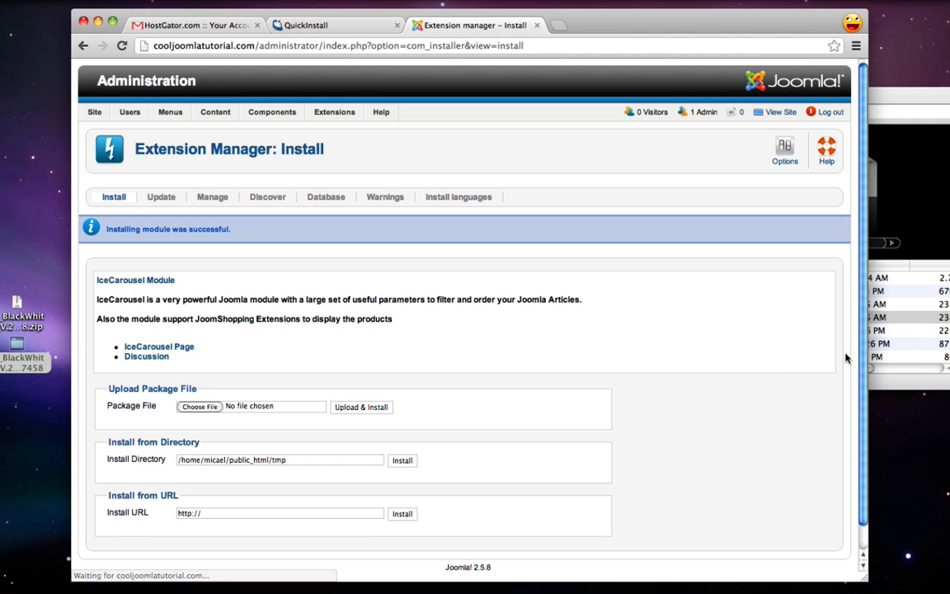
{"action": "left_click", "coordinate": [878, 369]}
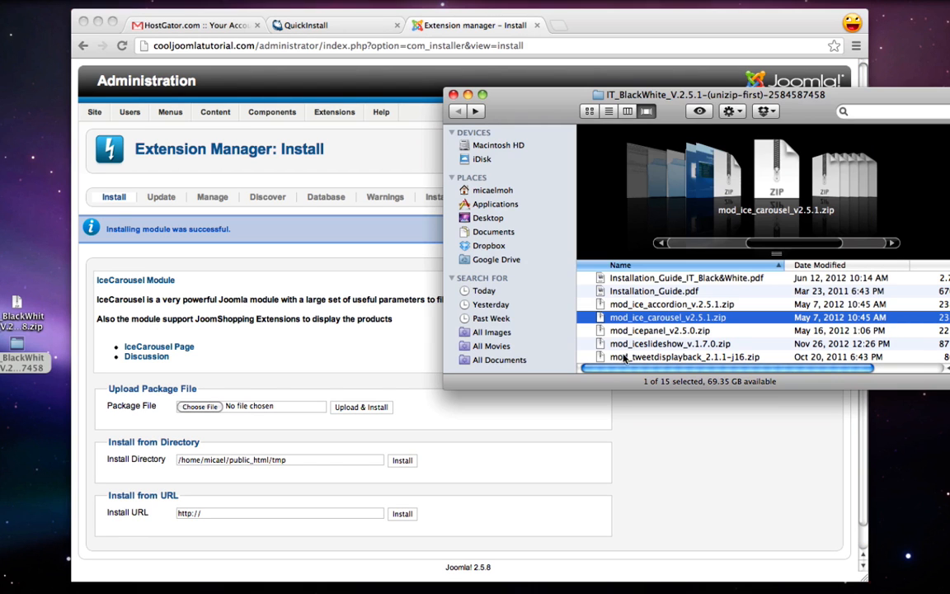
{"action": "left_click", "coordinate": [663, 331]}
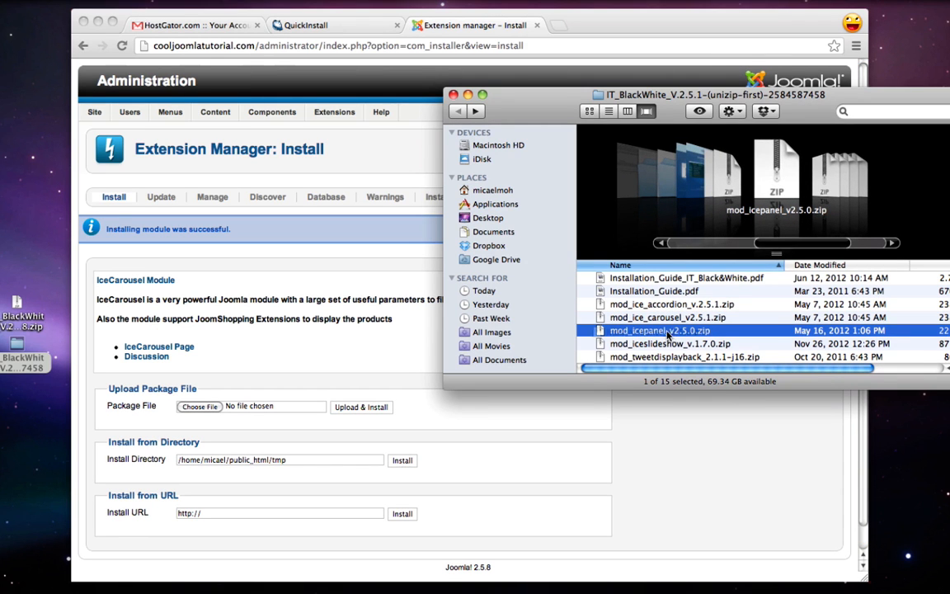
{"action": "left_click_drag", "start_coordinate": [667, 334], "coordinate": [201, 414]}
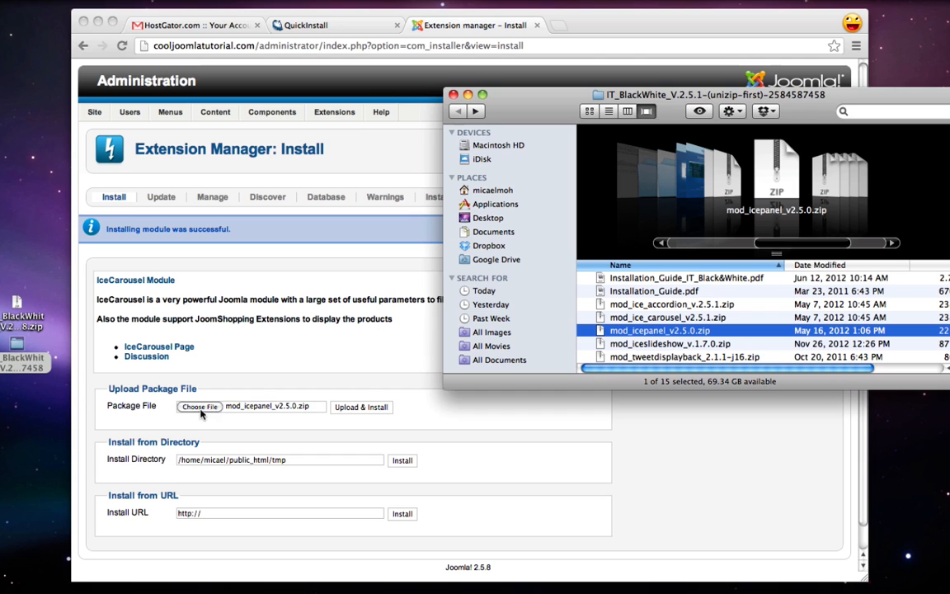
{"action": "left_click", "coordinate": [333, 438]}
{"action": "left_click", "coordinate": [371, 407]}
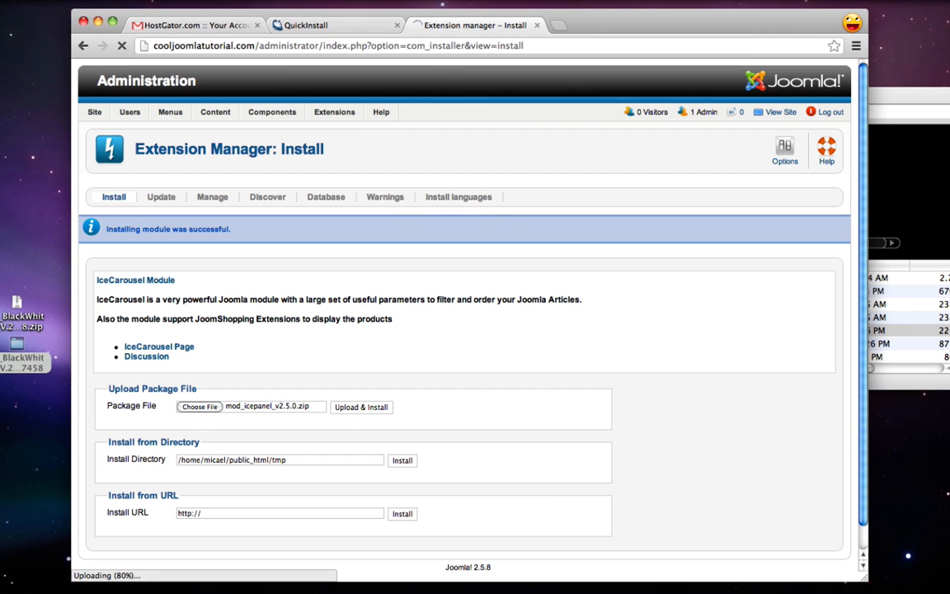
Install the IceSlideshow (mod_iceslideshow_v.1.7.0.zip) and Tweet Display Back modules
{"action": "key", "text": "super+Tab"}
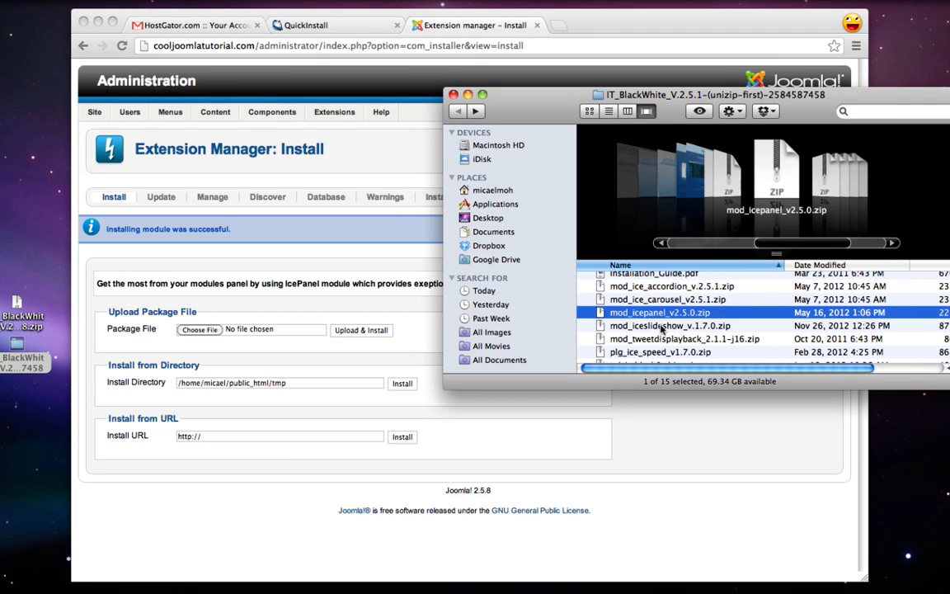
{"action": "left_click", "coordinate": [661, 329]}
{"action": "left_click_drag", "start_coordinate": [661, 329], "coordinate": [213, 330]}
{"action": "left_click", "coordinate": [362, 350]}
{"action": "left_click", "coordinate": [370, 334]}
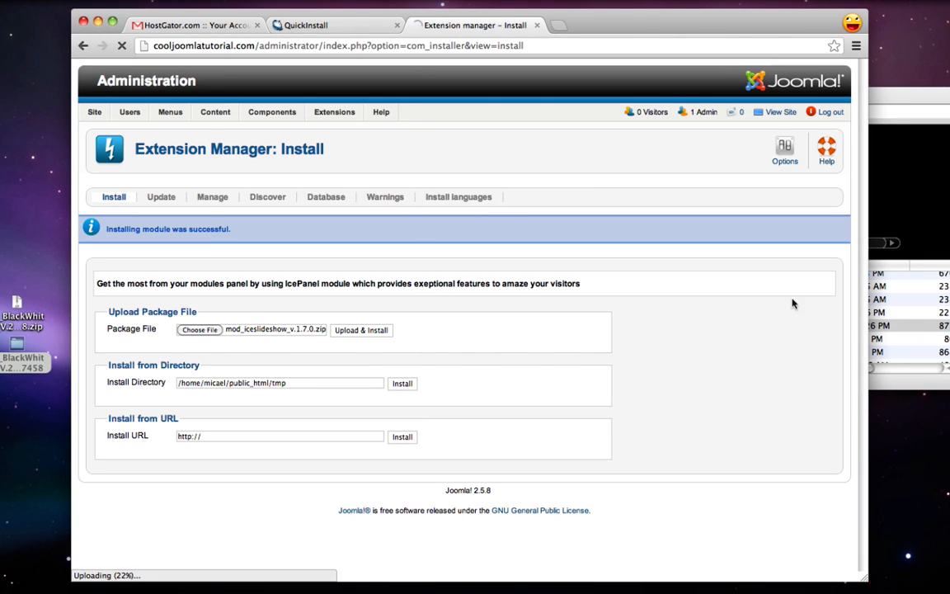
{"action": "key", "text": "super+Tab"}
{"action": "scroll", "coordinate": [714, 349], "scroll_direction": "down", "scroll_amount": 1}
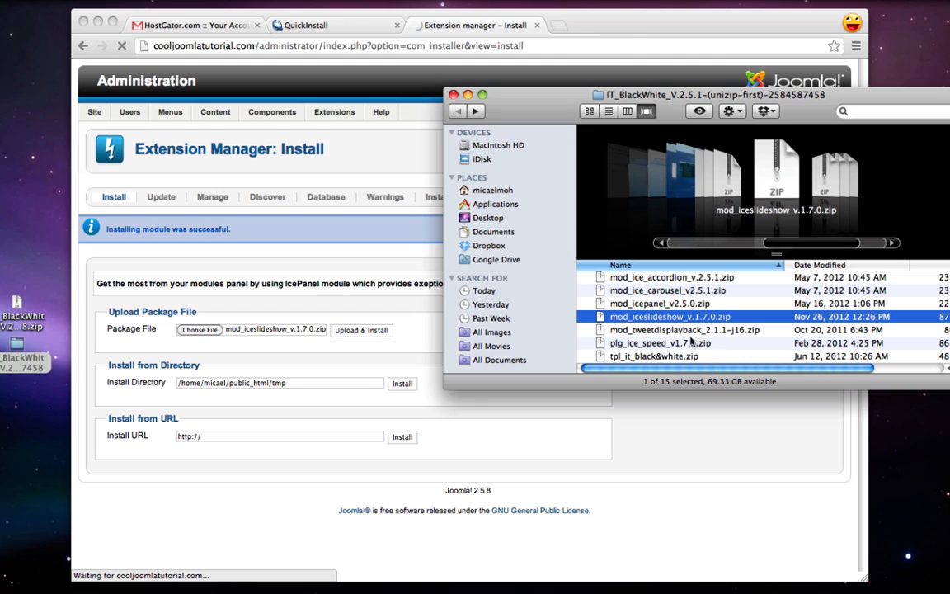
{"action": "left_click", "coordinate": [653, 331]}
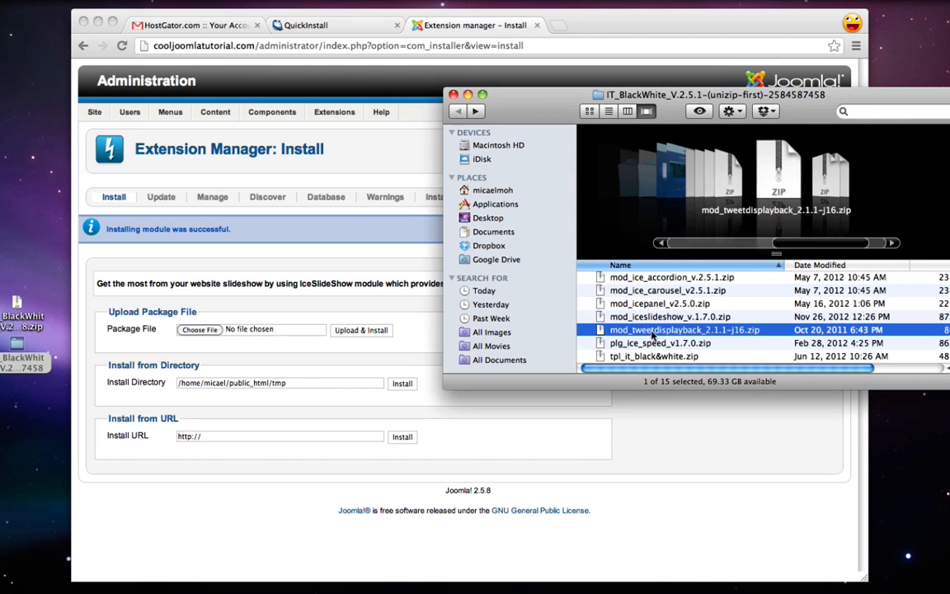
{"action": "left_click_drag", "start_coordinate": [652, 334], "coordinate": [272, 332]}
{"action": "left_click", "coordinate": [368, 332]}
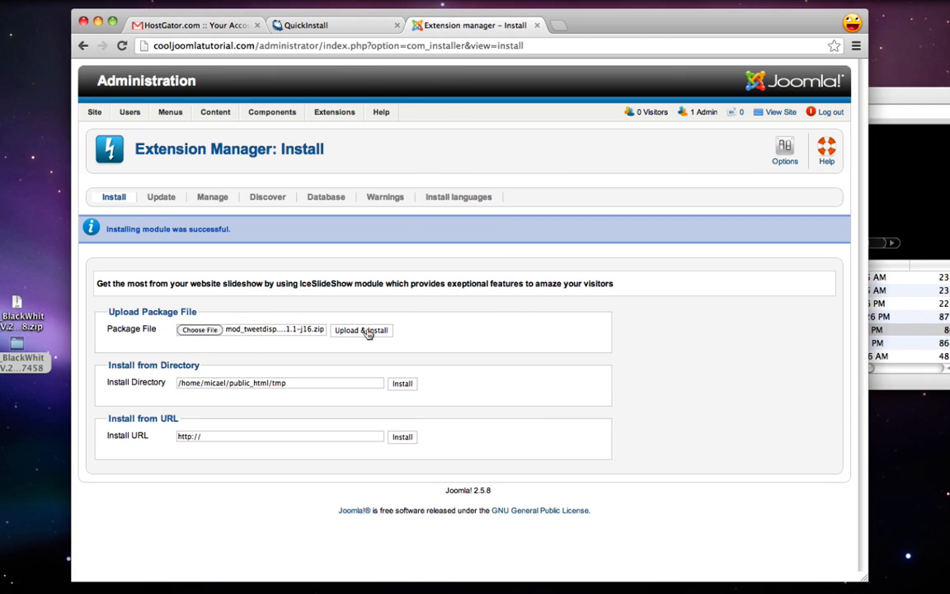
Install the IceSpeed plugin from plg_ice_speed_v1.7.0.zip
{"action": "left_click", "coordinate": [942, 331]}
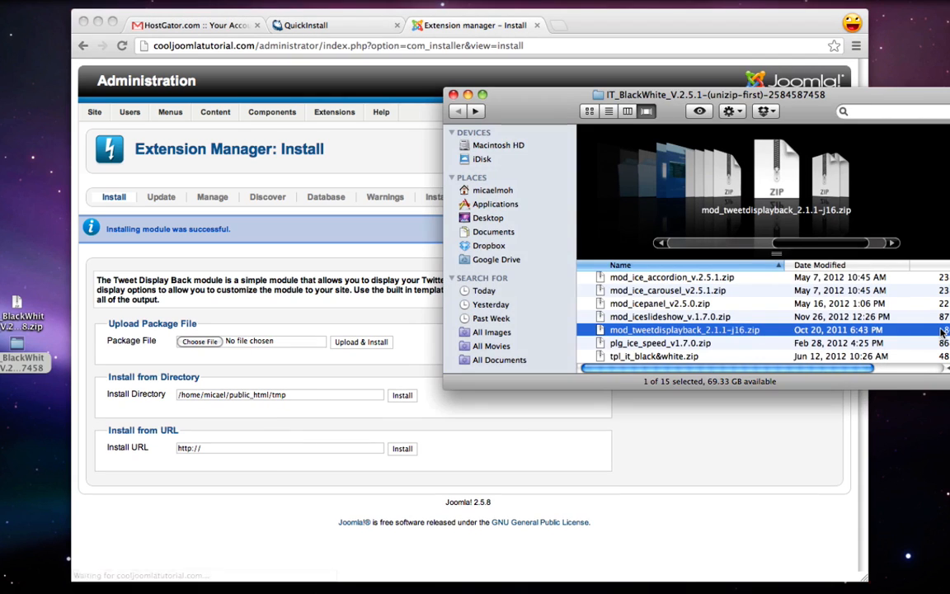
{"action": "left_click", "coordinate": [661, 345]}
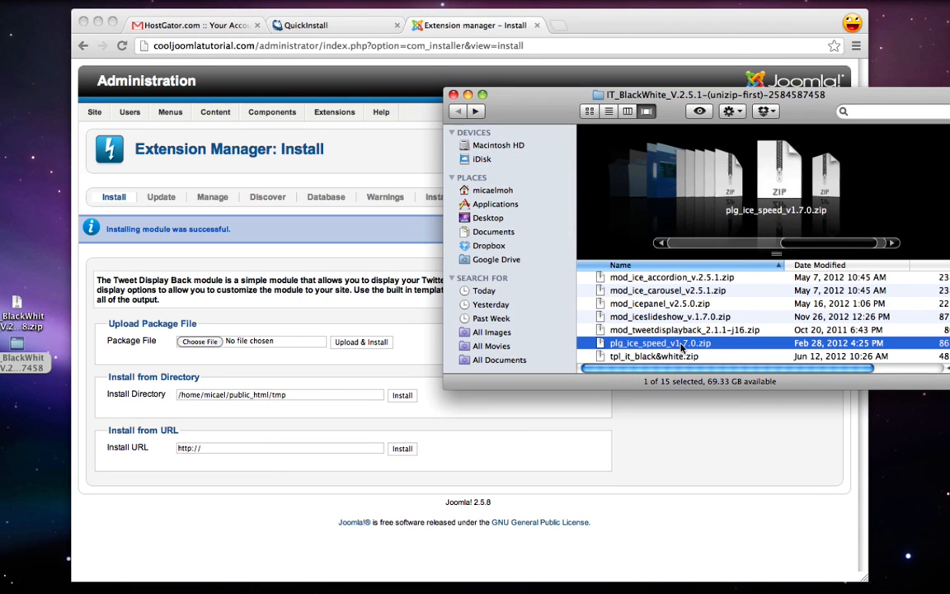
{"action": "left_click_drag", "start_coordinate": [662, 350], "coordinate": [213, 345]}
{"action": "left_click", "coordinate": [291, 360]}
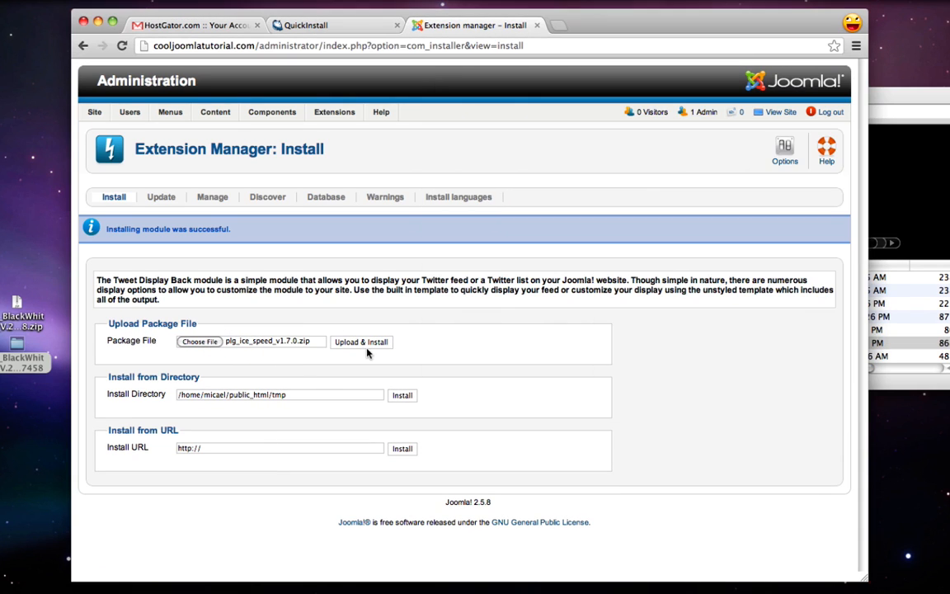
{"action": "left_click", "coordinate": [368, 347]}
{"action": "left_click", "coordinate": [916, 317]}
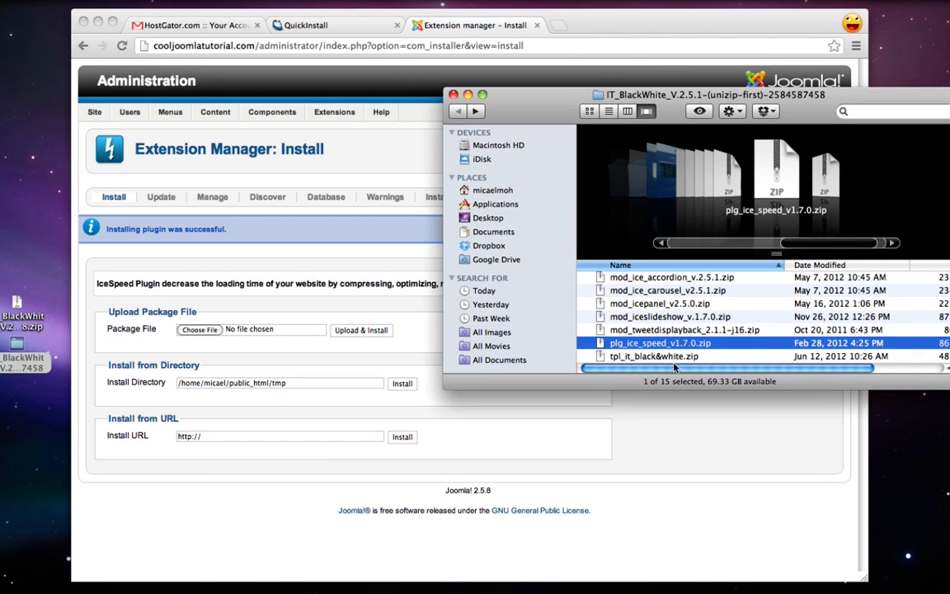
{"action": "left_click", "coordinate": [656, 355]}
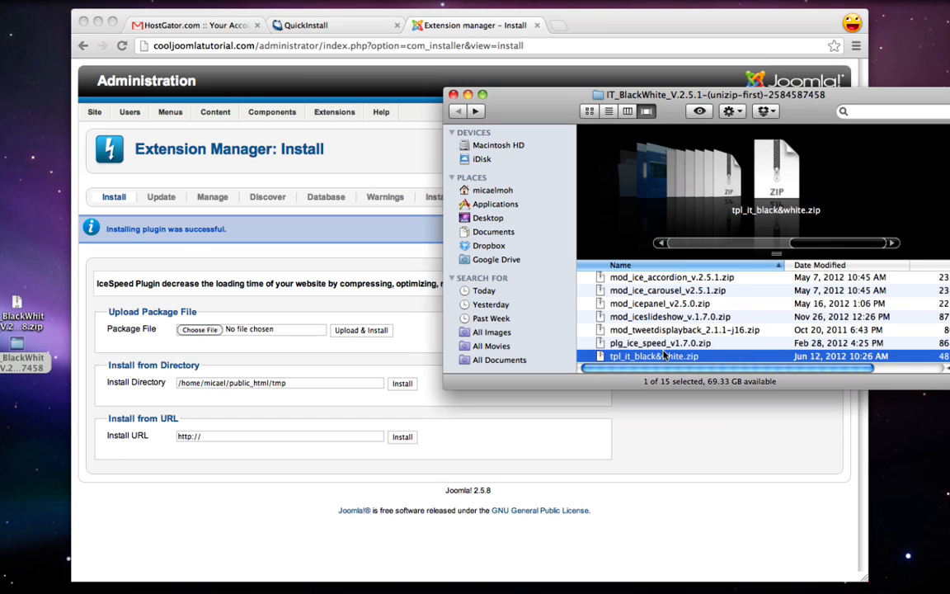
{"action": "left_click", "coordinate": [659, 421]}
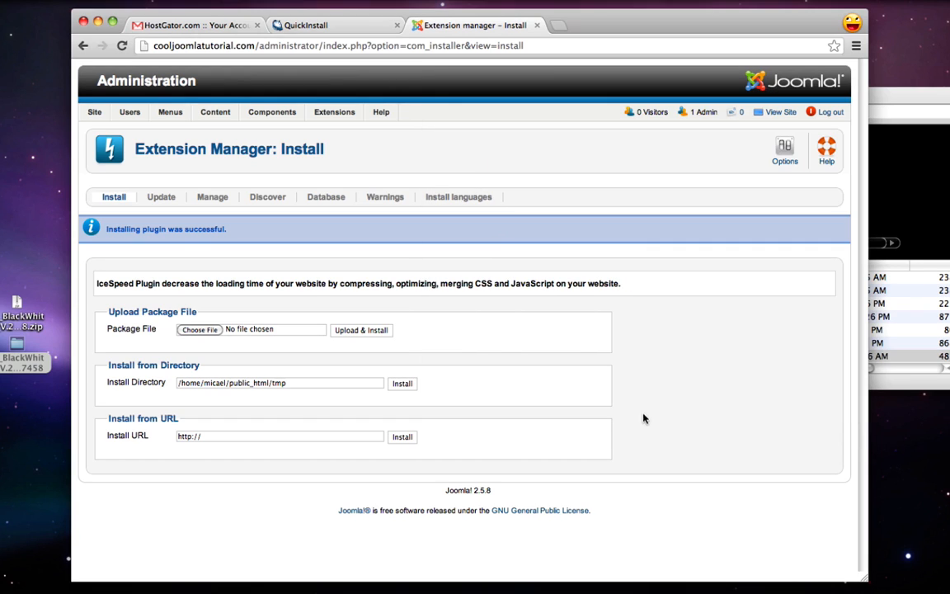
In Module Manager, publish IceMegaMenu, IceVerticalMenu, IceAccordion, IceCarousel, IcePanel, IceSlideshow and Tweet Display Back
{"action": "mouse_move", "coordinate": [334, 113]}
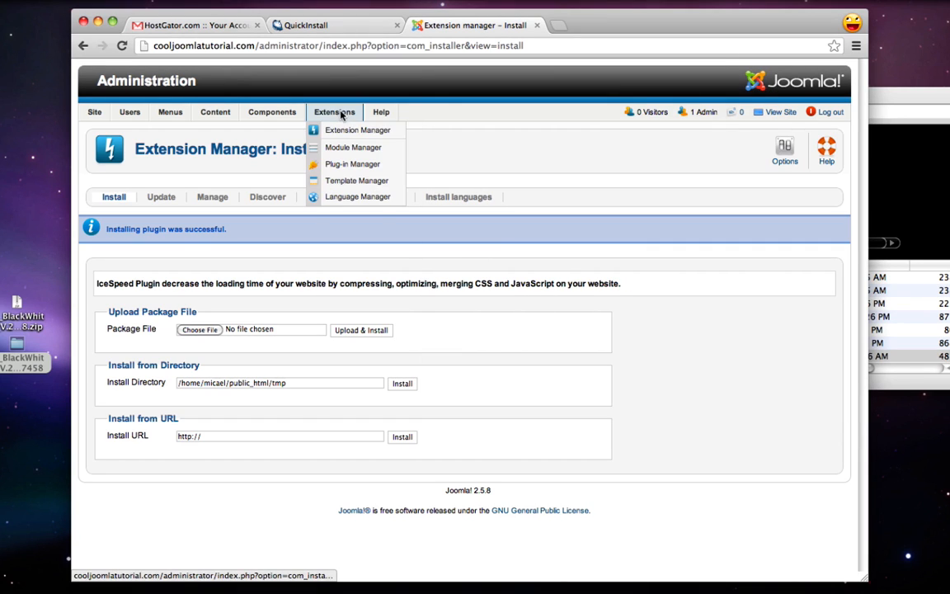
{"action": "left_click", "coordinate": [367, 149]}
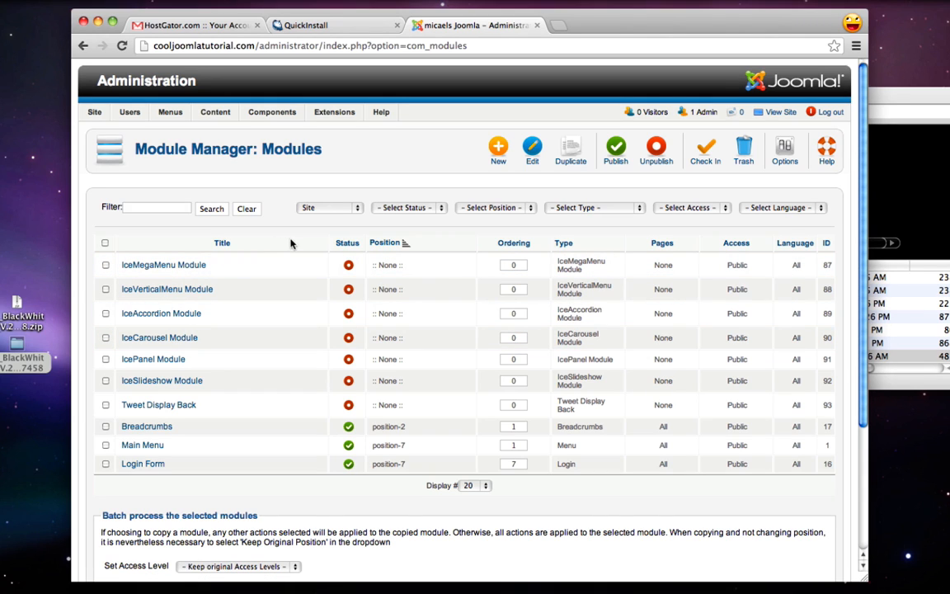
{"action": "left_click", "coordinate": [349, 266]}
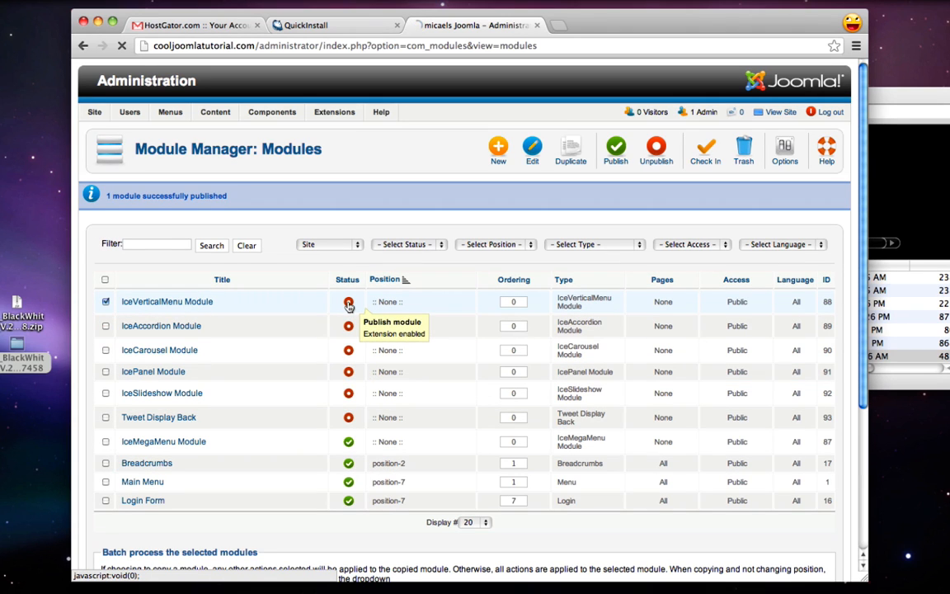
{"action": "left_click", "coordinate": [349, 303]}
{"action": "left_click", "coordinate": [349, 303]}
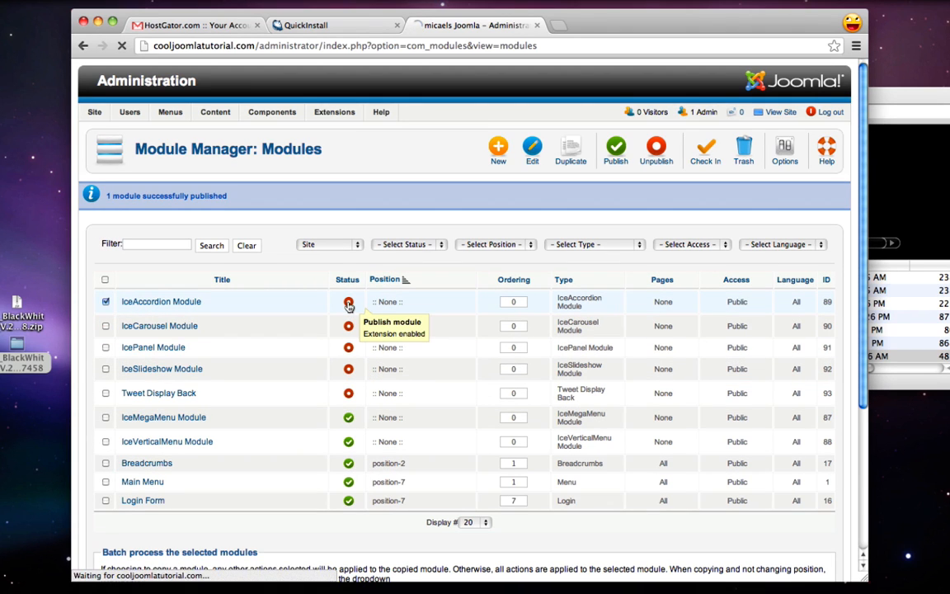
{"action": "left_click", "coordinate": [349, 304]}
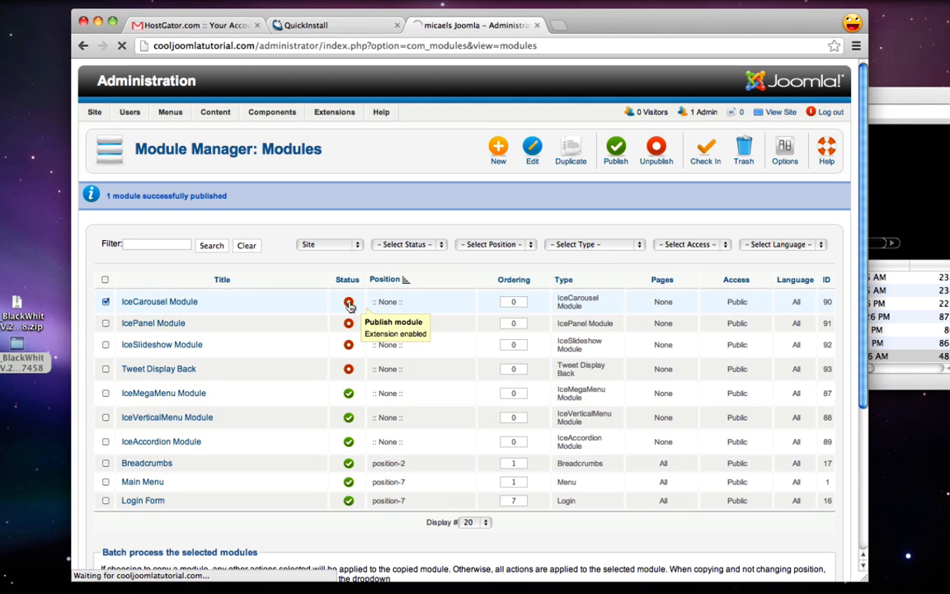
{"action": "left_click", "coordinate": [349, 301]}
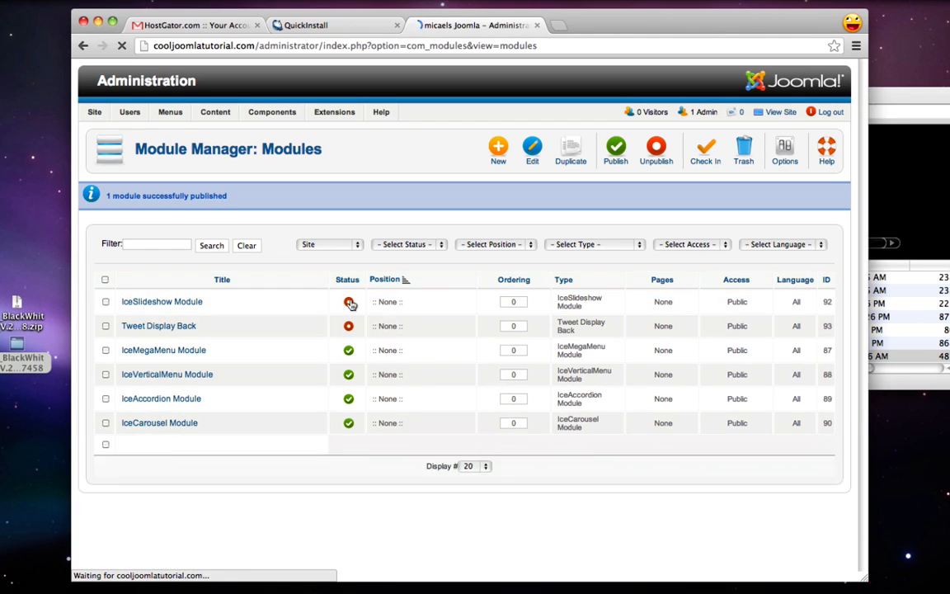
{"action": "left_click", "coordinate": [349, 302]}
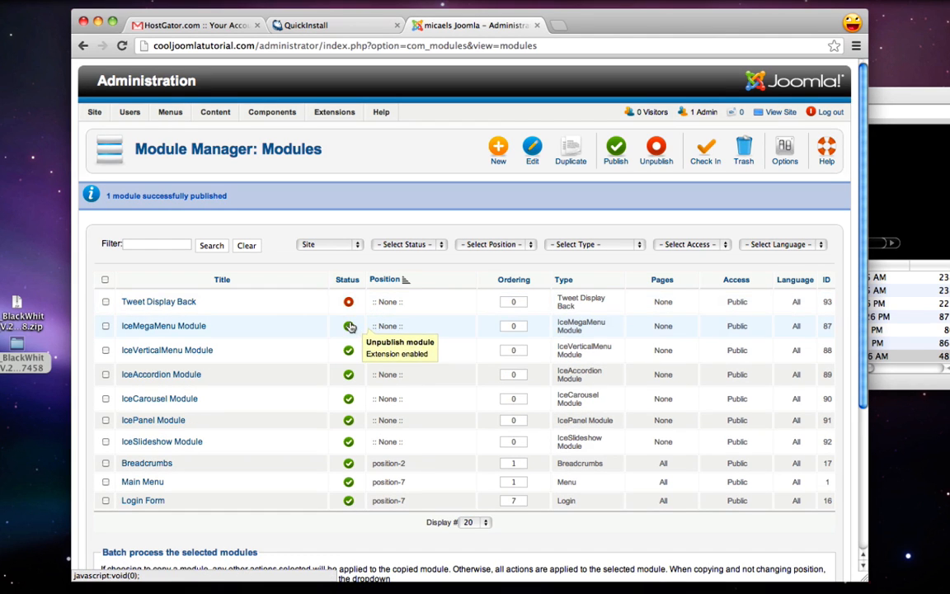
{"action": "left_click", "coordinate": [349, 302]}
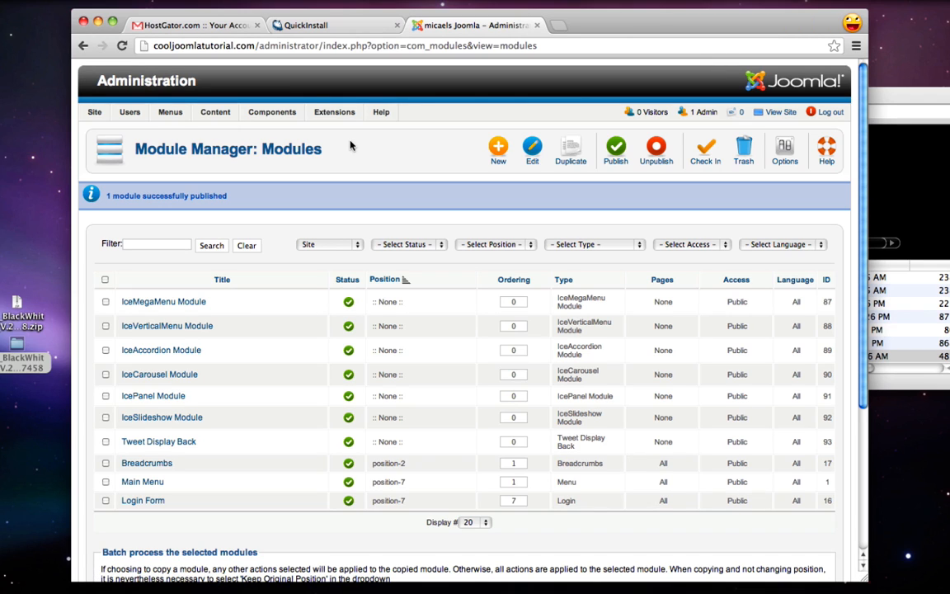
Open the Plug-in Manager and sort plug-ins by status, disabled first
{"action": "mouse_move", "coordinate": [345, 113]}
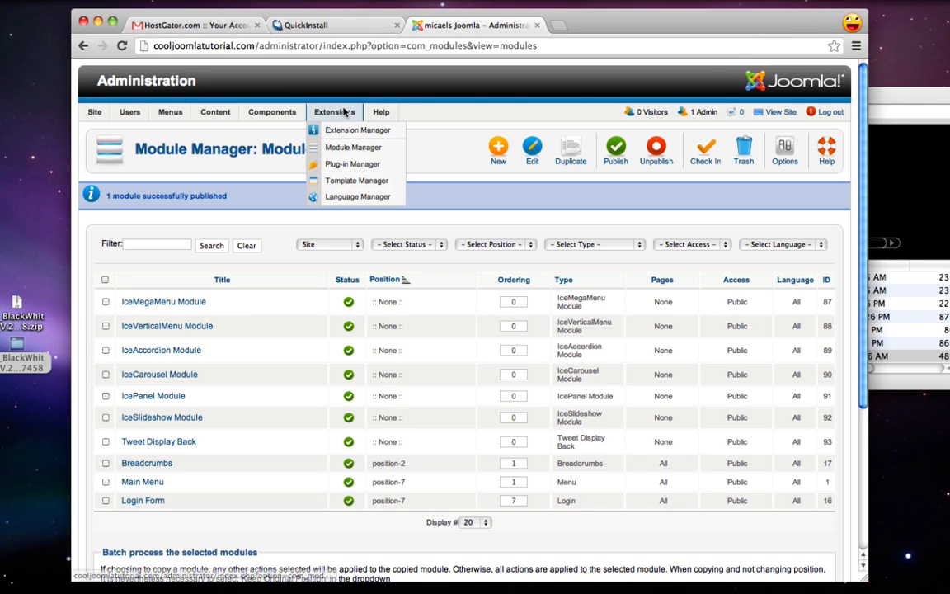
{"action": "left_click", "coordinate": [356, 164]}
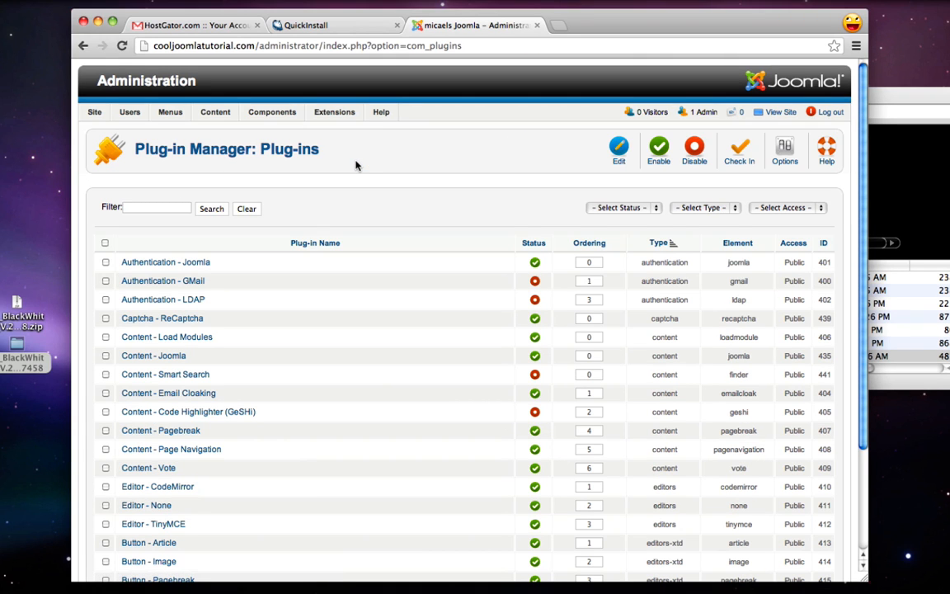
{"action": "left_click", "coordinate": [534, 245]}
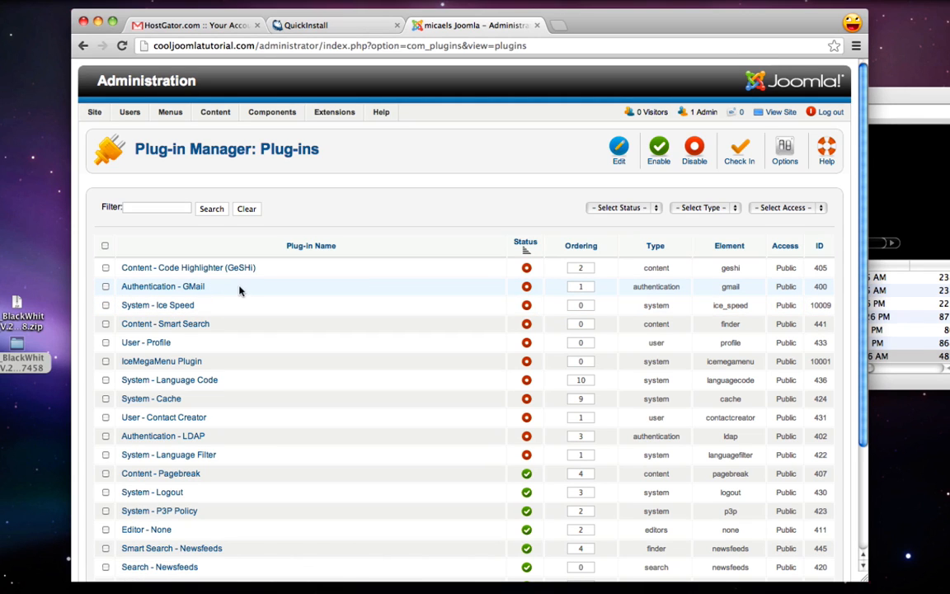
{"action": "mouse_move", "coordinate": [233, 290]}
{"action": "left_mouse_down"}
{"action": "mouse_move", "coordinate": [131, 282]}
{"action": "mouse_move", "coordinate": [127, 270]}
{"action": "left_mouse_up"}
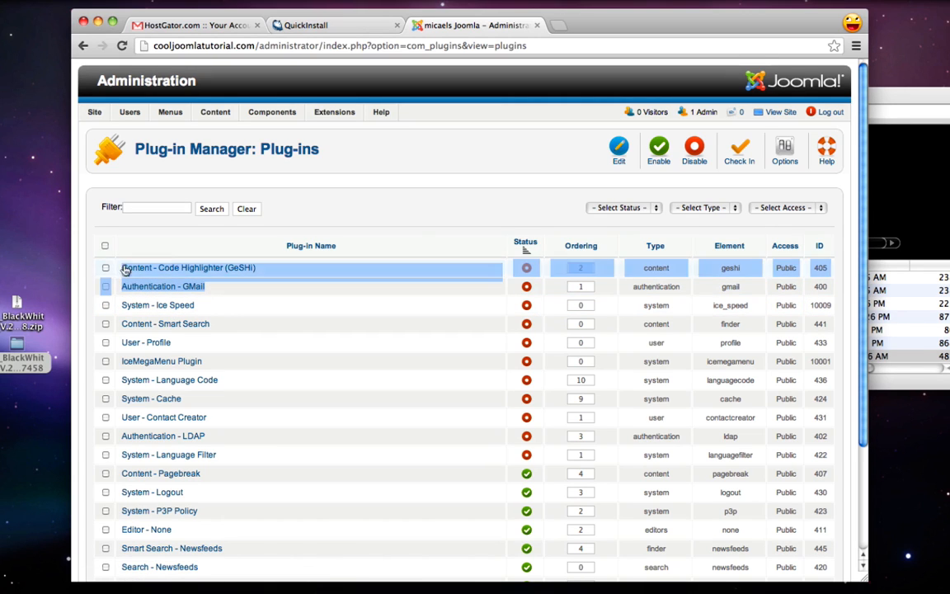
{"action": "left_click", "coordinate": [410, 227]}
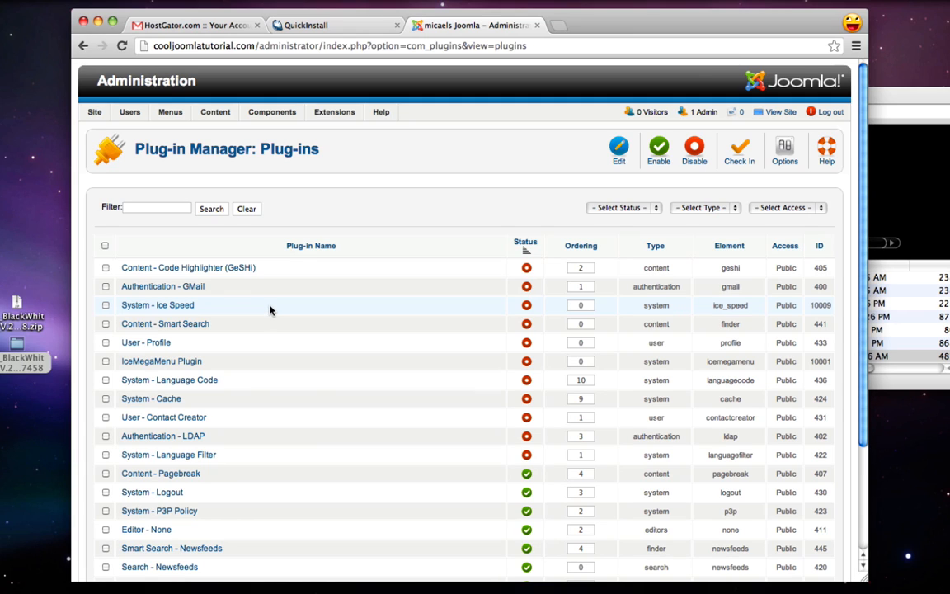
Enable the System - Ice Speed and IceMegaMenu Plugin plug-ins
{"action": "left_click", "coordinate": [527, 305]}
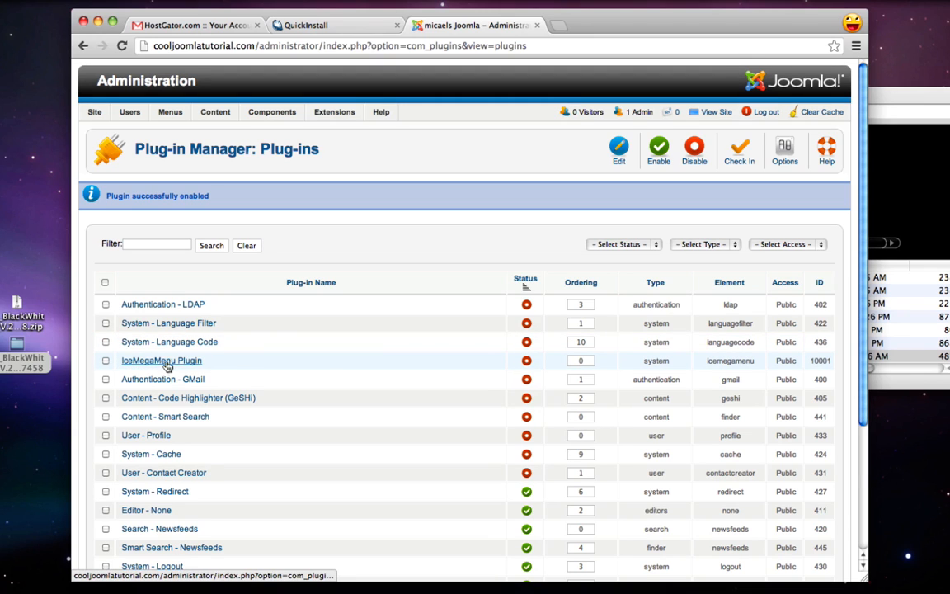
{"action": "left_click", "coordinate": [527, 363]}
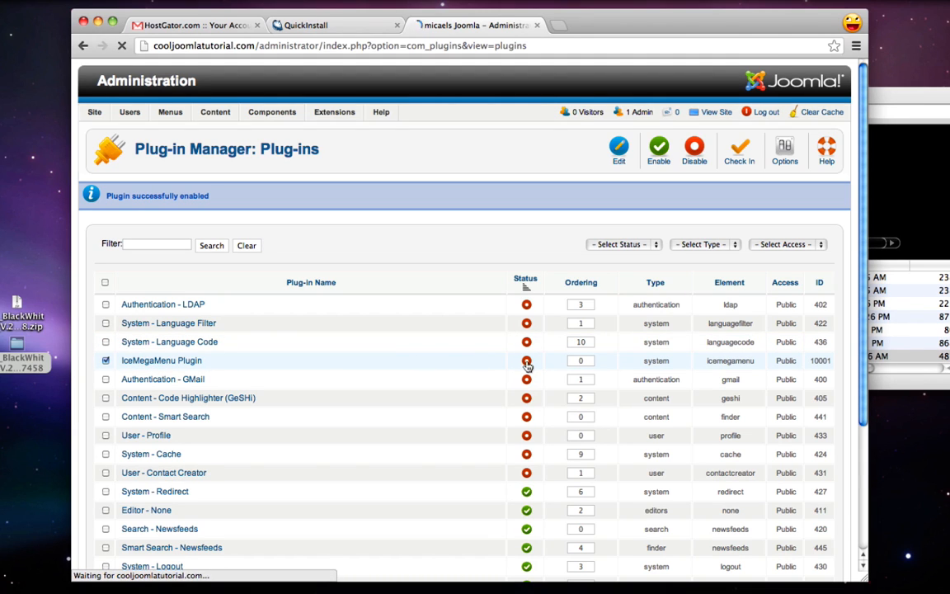
{"action": "scroll", "coordinate": [527, 366], "scroll_direction": "down", "scroll_amount": 2}
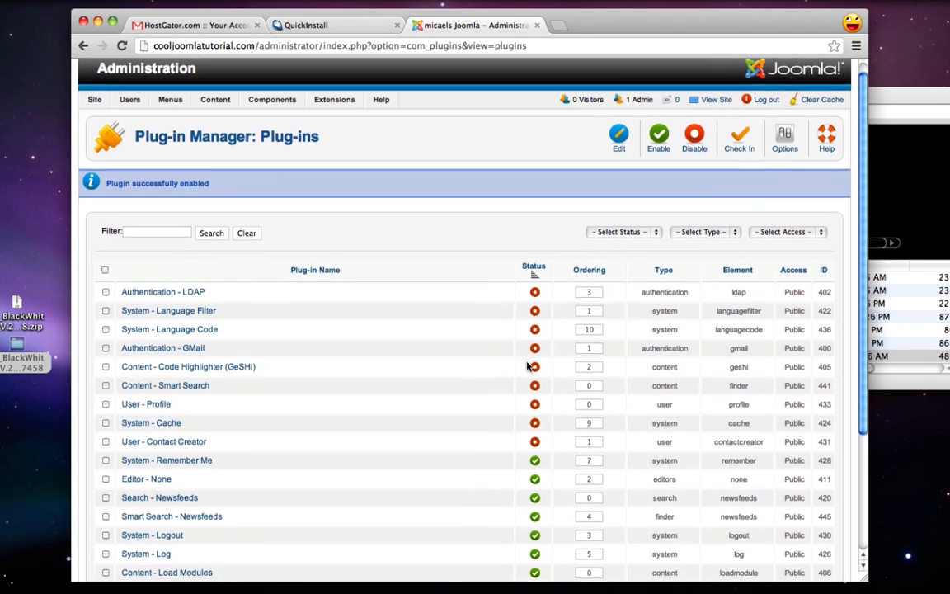
{"action": "scroll", "coordinate": [528, 366], "scroll_direction": "down", "scroll_amount": 2}
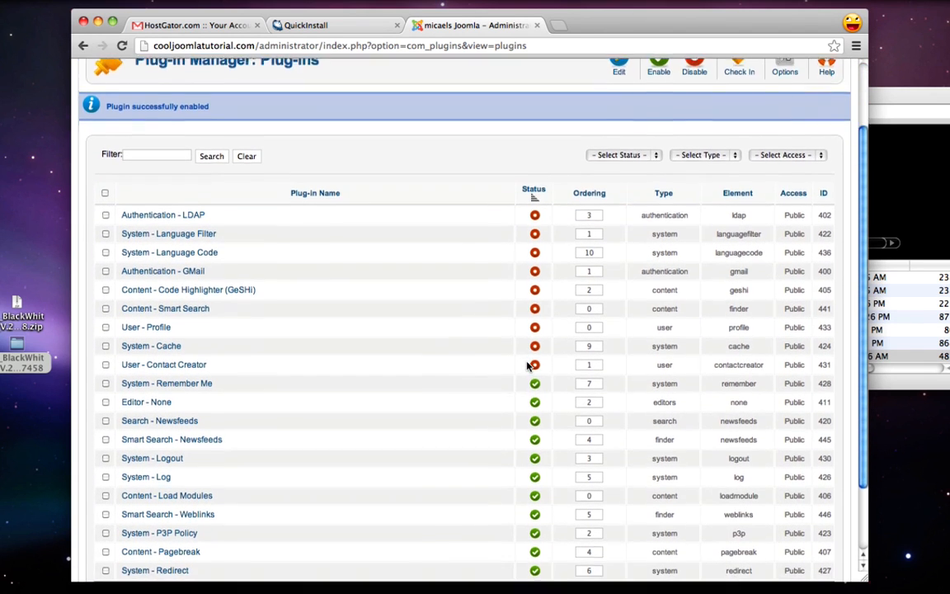
{"action": "scroll", "coordinate": [527, 366], "scroll_direction": "up", "scroll_amount": 2}
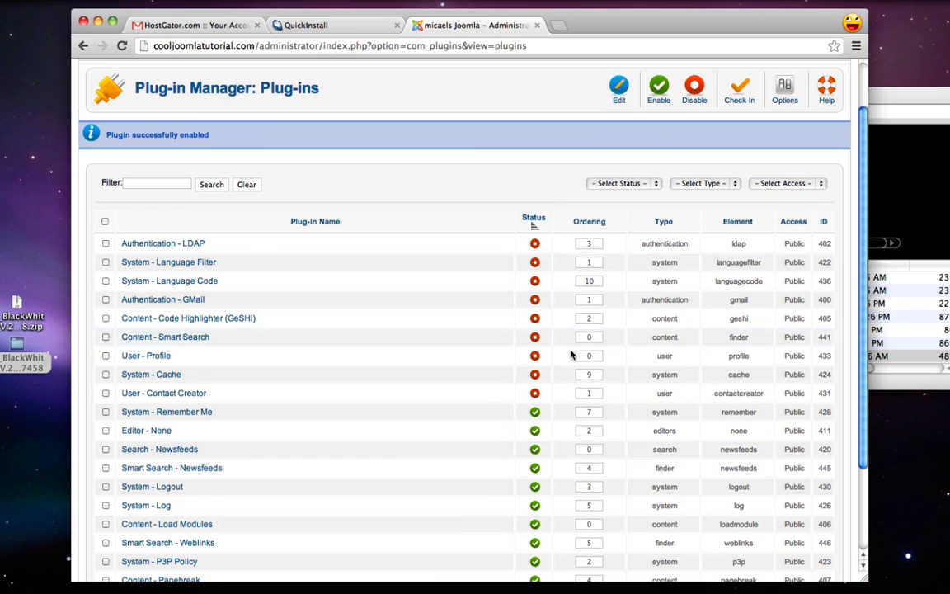
{"action": "left_click", "coordinate": [942, 310]}
{"action": "scroll", "coordinate": [796, 340], "scroll_direction": "up", "scroll_amount": 5}
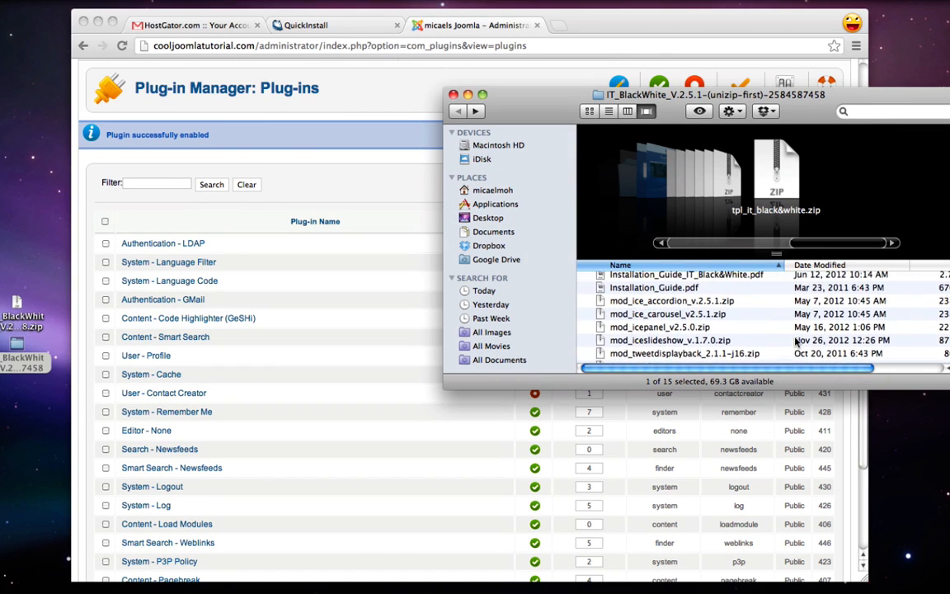
{"action": "scroll", "coordinate": [796, 339], "scroll_direction": "up", "scroll_amount": 3}
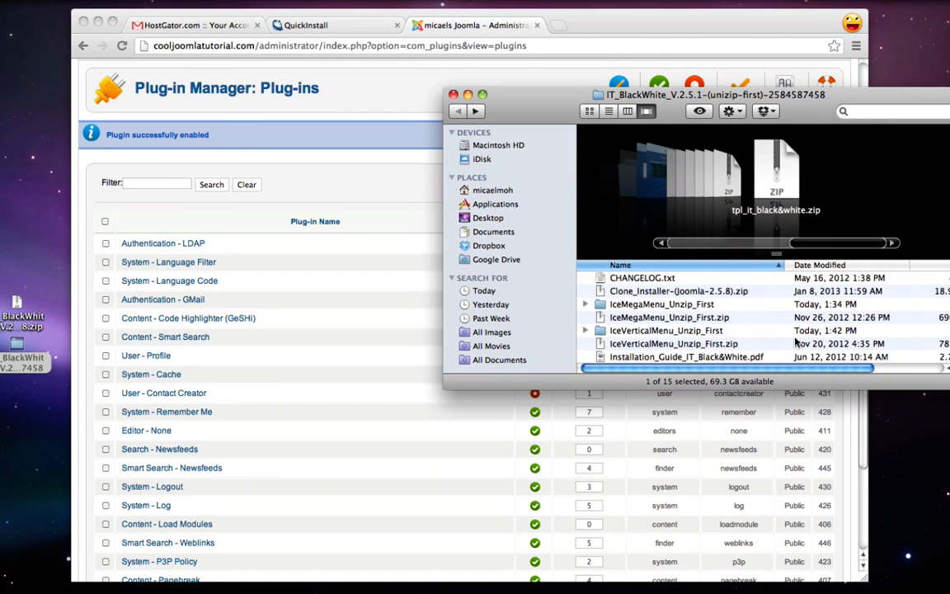
{"action": "left_click", "coordinate": [371, 335]}
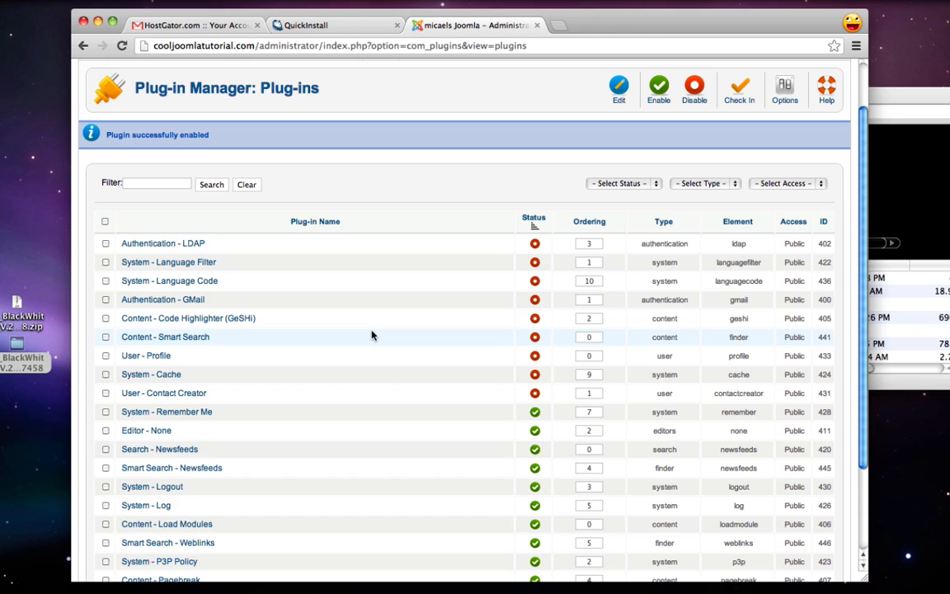
{"action": "scroll", "coordinate": [371, 334], "scroll_direction": "up", "scroll_amount": 2}
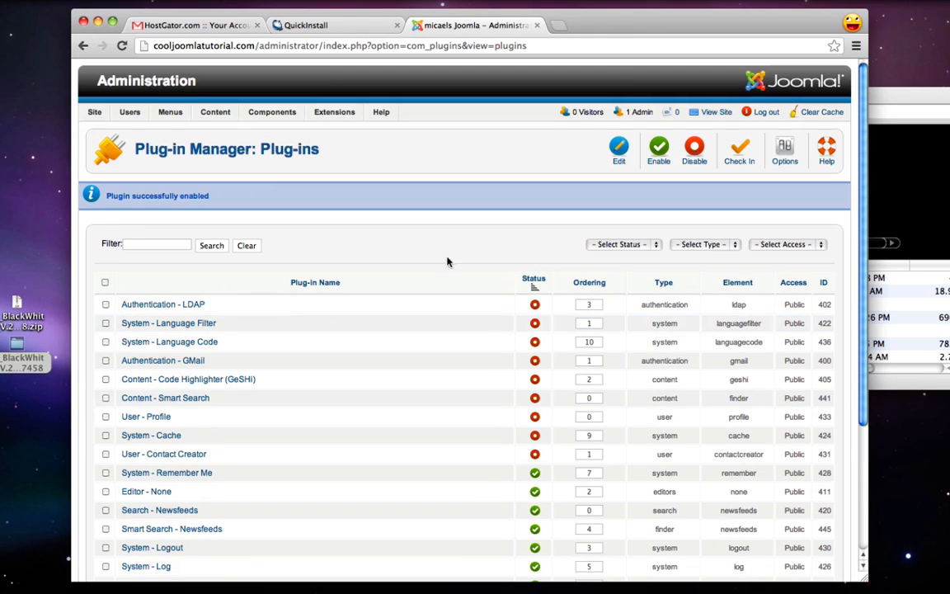
View the site's front page, close the QuickInstall and HostGator tabs, and start a blank tab
{"action": "left_click", "coordinate": [721, 115]}
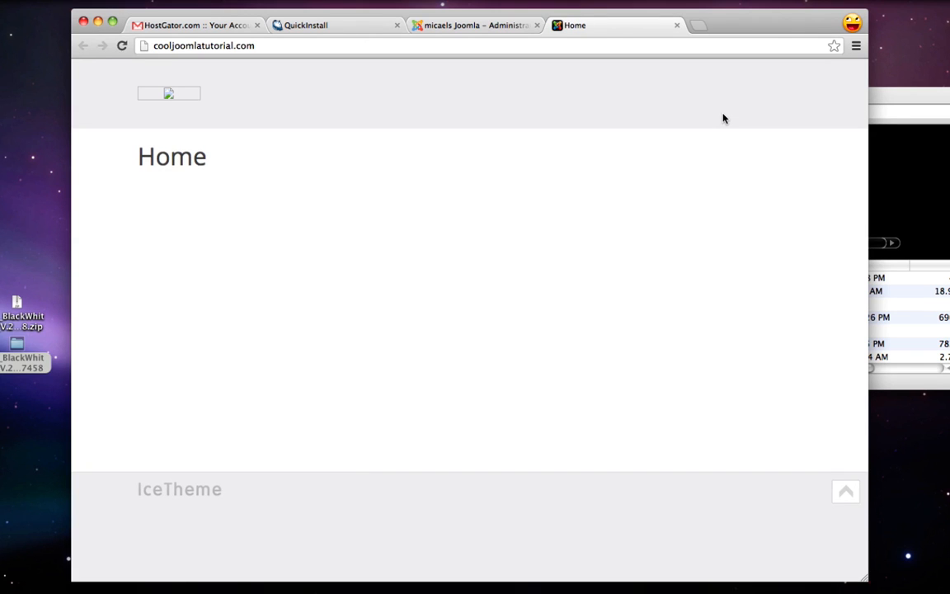
{"action": "left_click", "coordinate": [397, 25]}
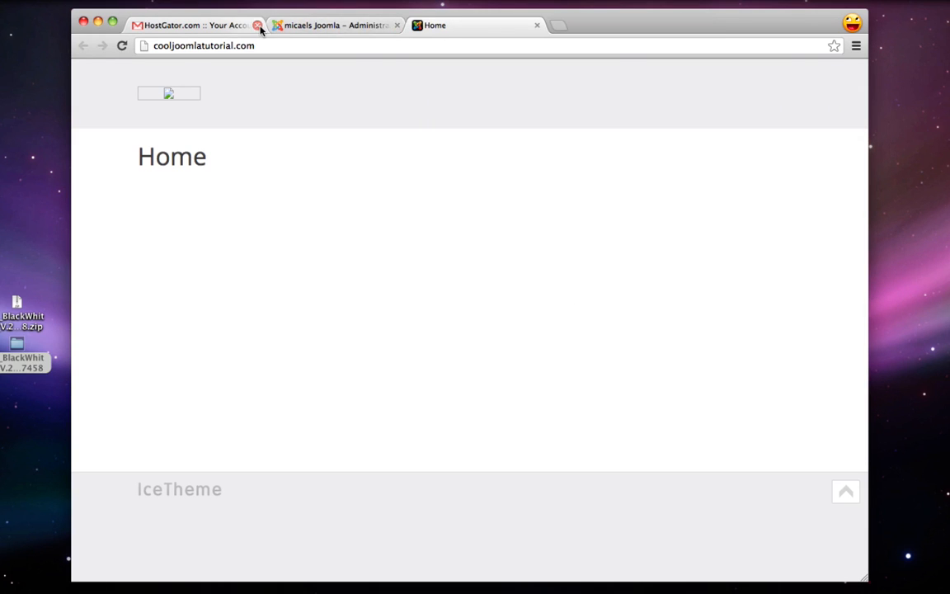
{"action": "left_click", "coordinate": [258, 25]}
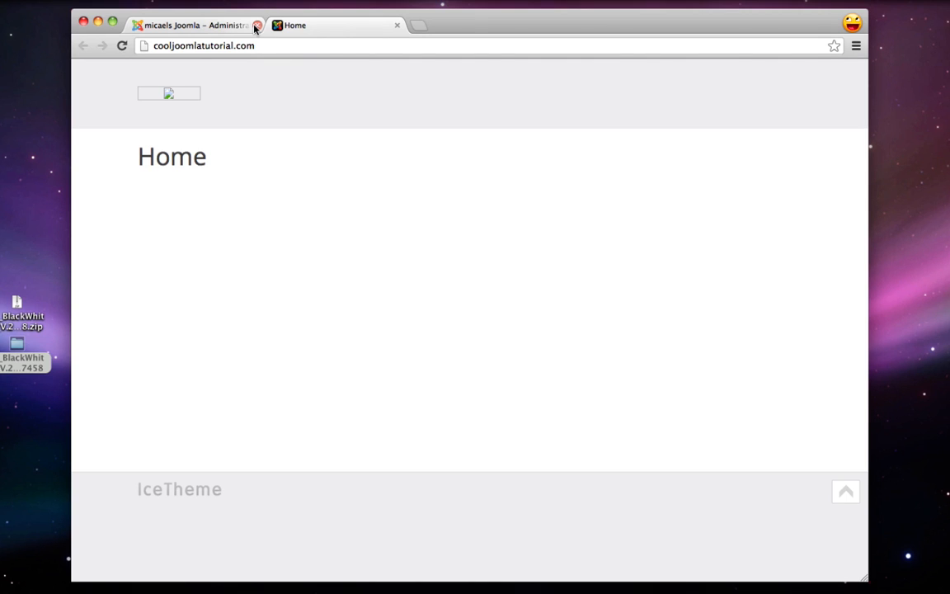
{"action": "key", "text": "super+t"}
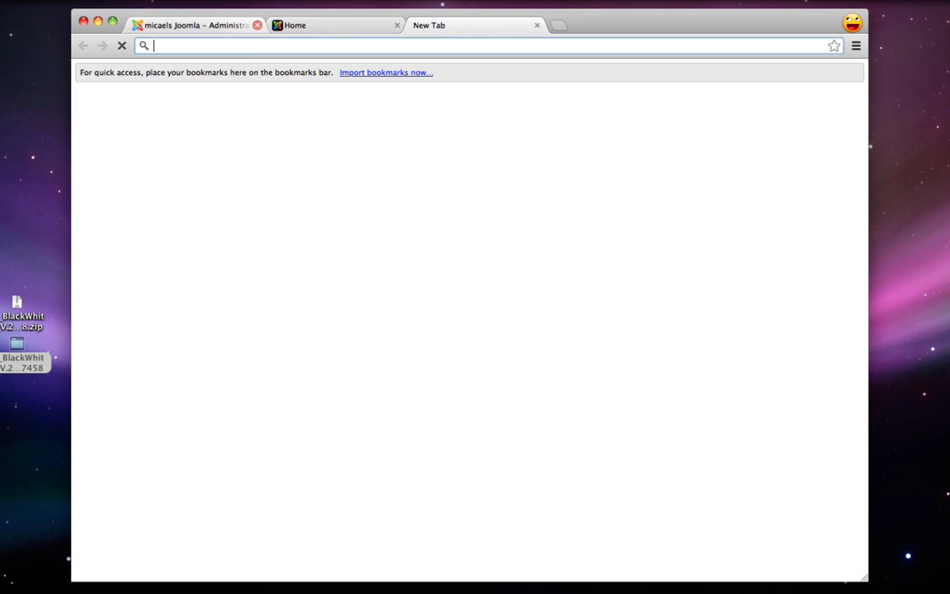
Search Google for 'black and white joomla' and open the IceTheme Black and White template demo
{"action": "type", "text": "cool"}
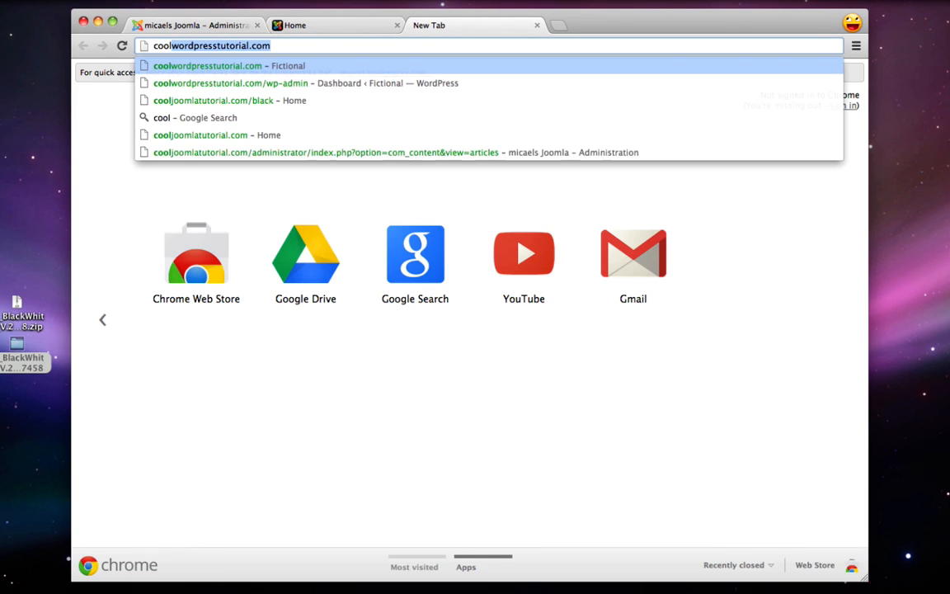
{"action": "key", "text": "BackSpace"}
{"action": "key", "text": "BackSpace"}
{"action": "key", "text": "BackSpace"}
{"action": "key", "text": "BackSpace"}
{"action": "key", "text": "BackSpace"}
{"action": "type", "text": "b"}
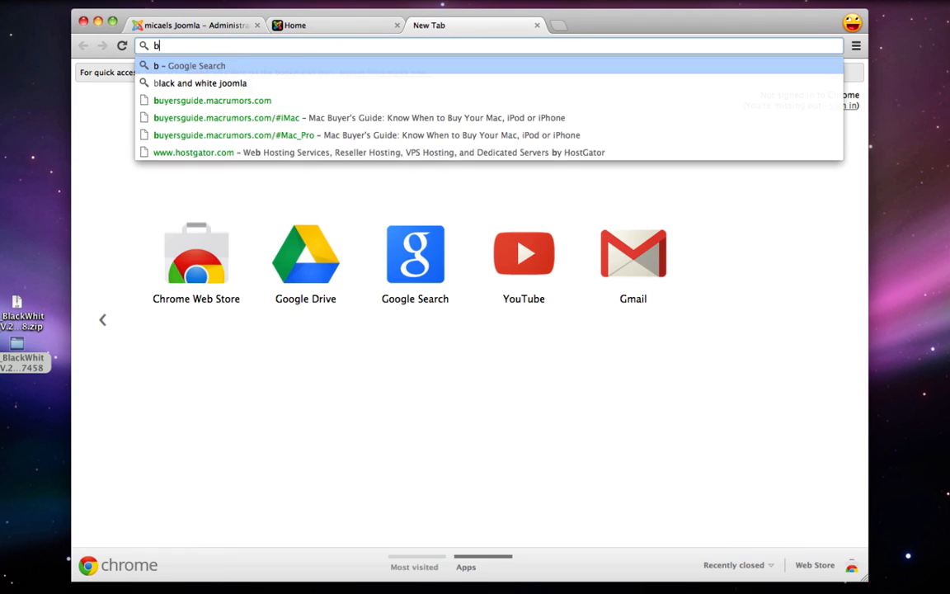
{"action": "type", "text": "lack and white joomla"}
{"action": "key", "text": "Return"}
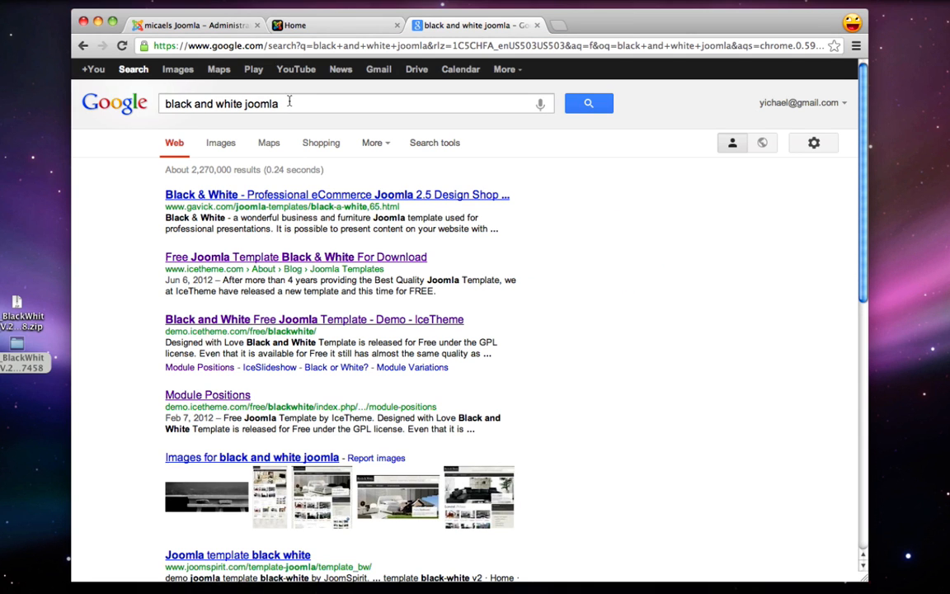
{"action": "left_click_drag", "start_coordinate": [165, 103], "coordinate": [243, 103]}
{"action": "left_click", "coordinate": [268, 103]}
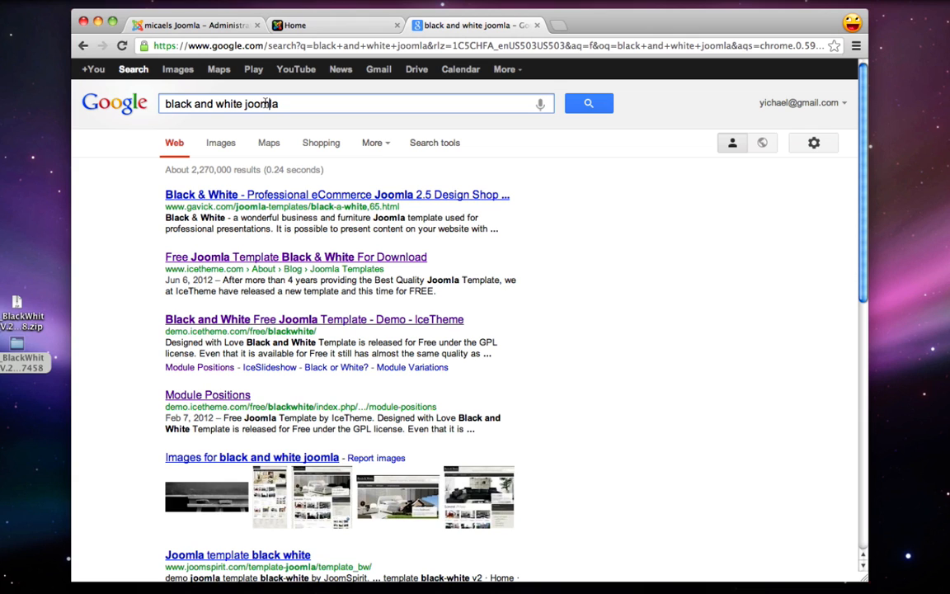
{"action": "scroll", "coordinate": [120, 248], "scroll_direction": "down", "scroll_amount": 1}
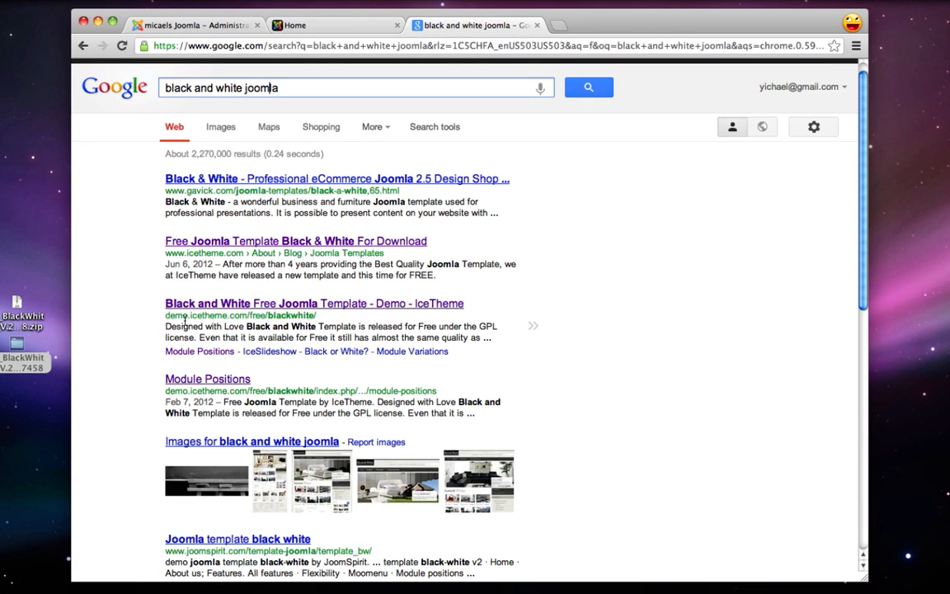
{"action": "left_click", "coordinate": [233, 307]}
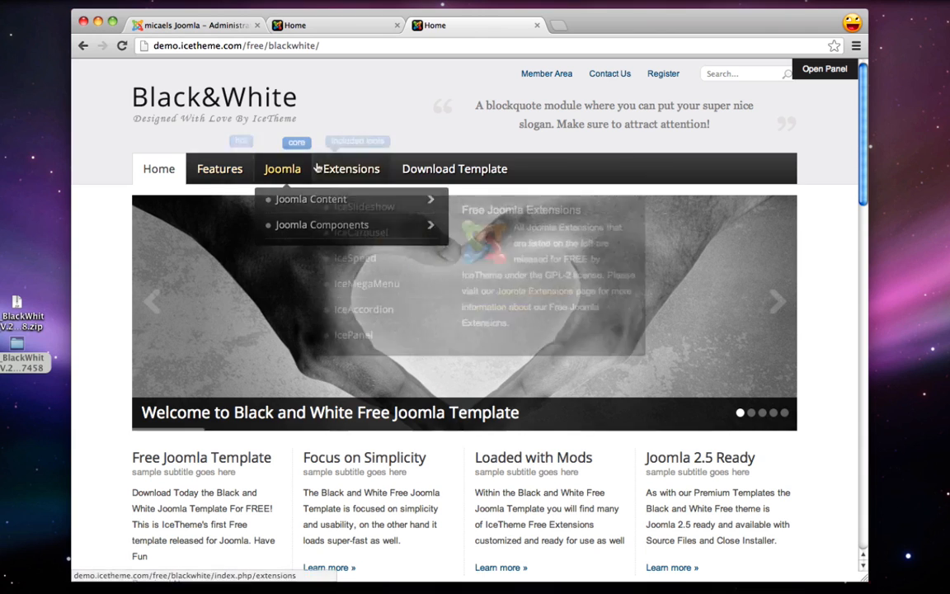
Scroll through the Black&White demo homepage and its 'Black or White?' article, then return to the admin tab
{"action": "left_click_drag", "start_coordinate": [474, 105], "coordinate": [729, 121]}
{"action": "left_click", "coordinate": [729, 122]}
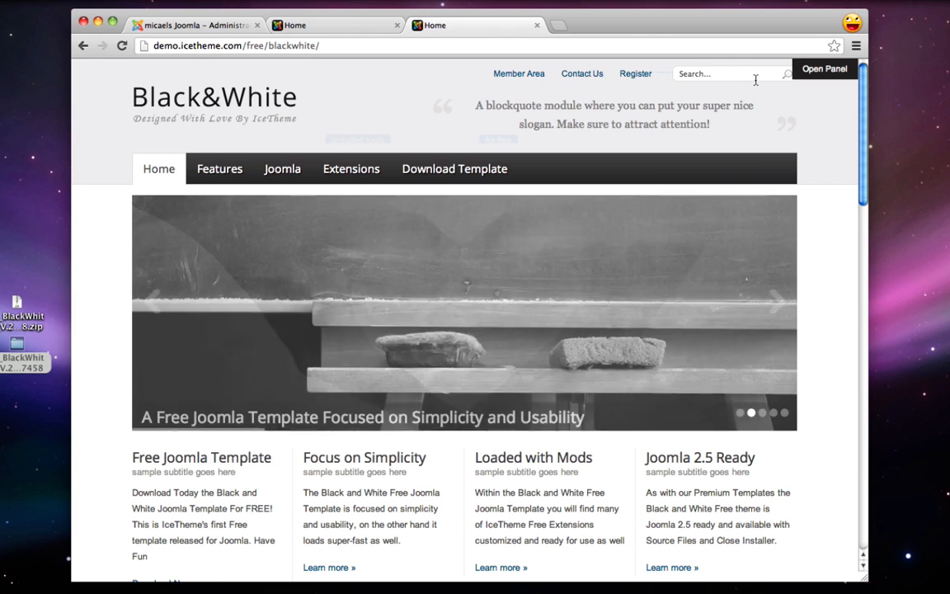
{"action": "scroll", "coordinate": [763, 88], "scroll_direction": "down", "scroll_amount": 3}
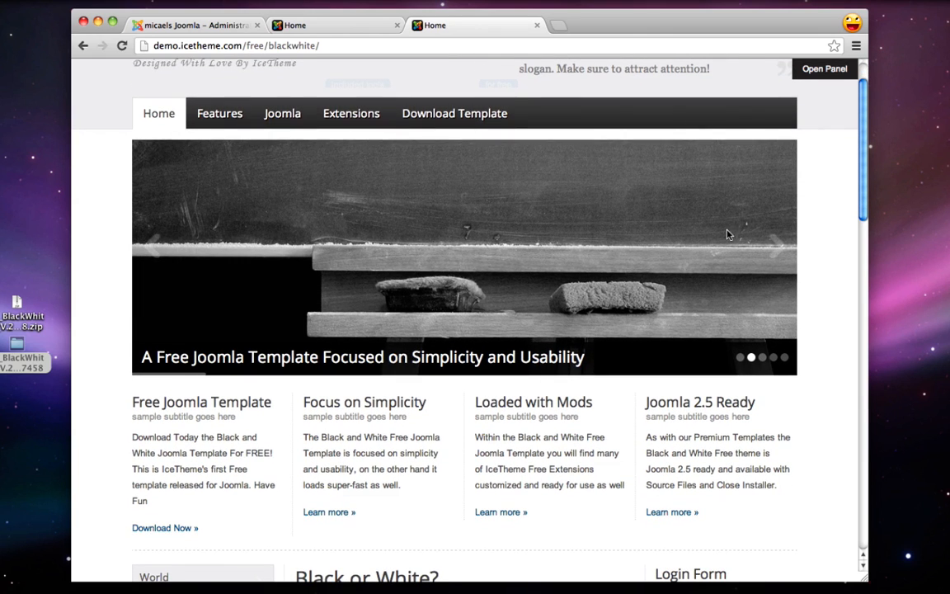
{"action": "scroll", "coordinate": [727, 234], "scroll_direction": "down", "scroll_amount": 3}
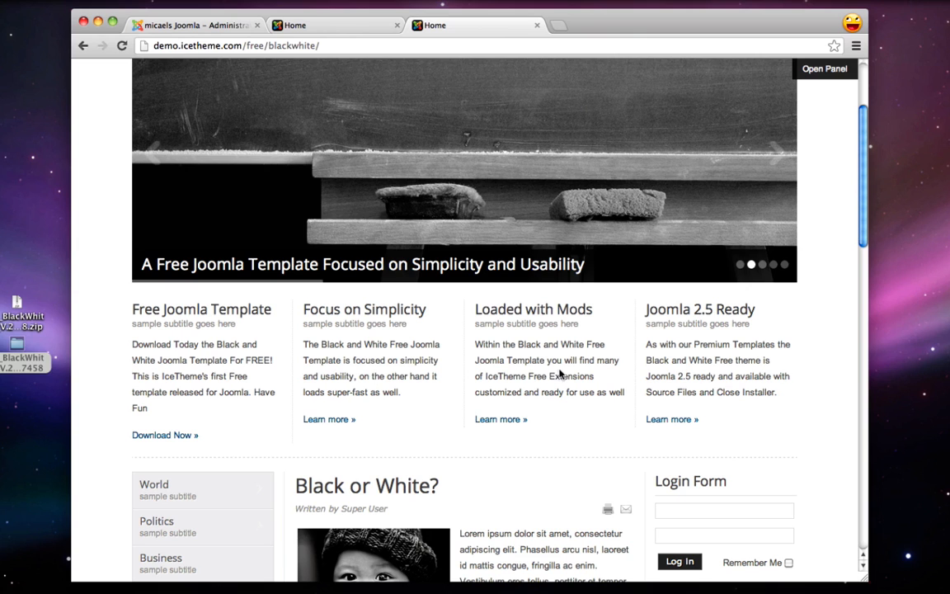
{"action": "scroll", "coordinate": [733, 360], "scroll_direction": "down", "scroll_amount": 3}
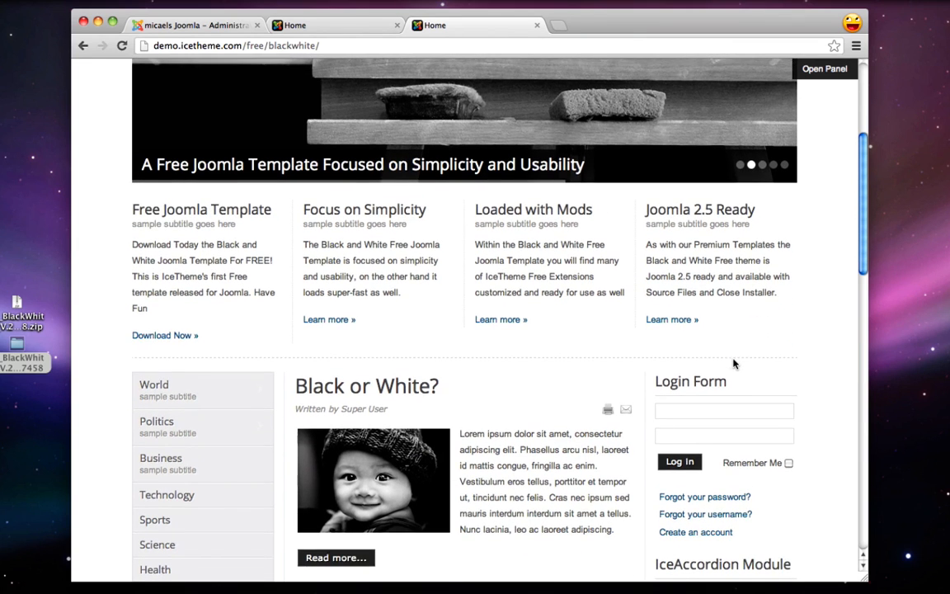
{"action": "scroll", "coordinate": [733, 362], "scroll_direction": "down", "scroll_amount": 5}
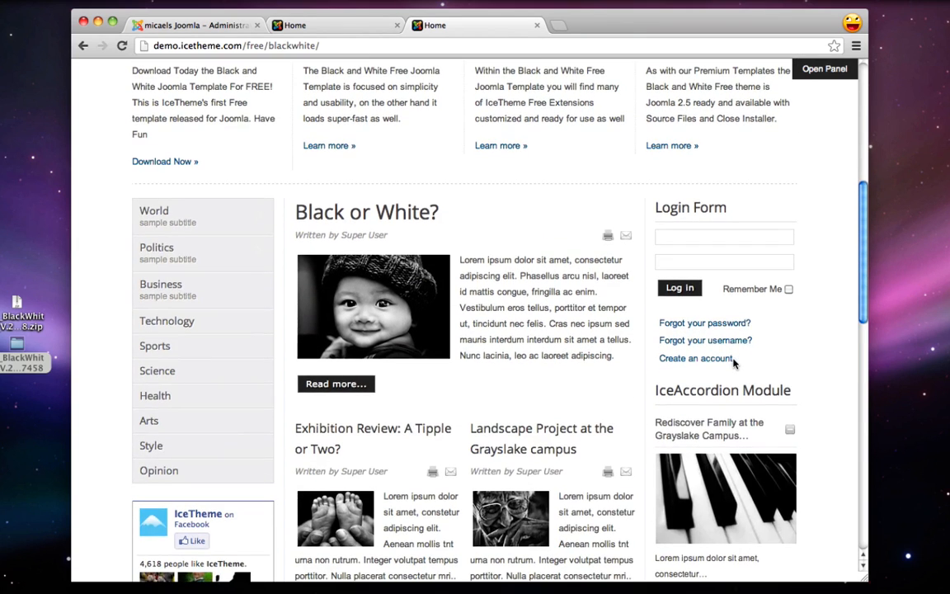
{"action": "scroll", "coordinate": [733, 363], "scroll_direction": "down", "scroll_amount": 3}
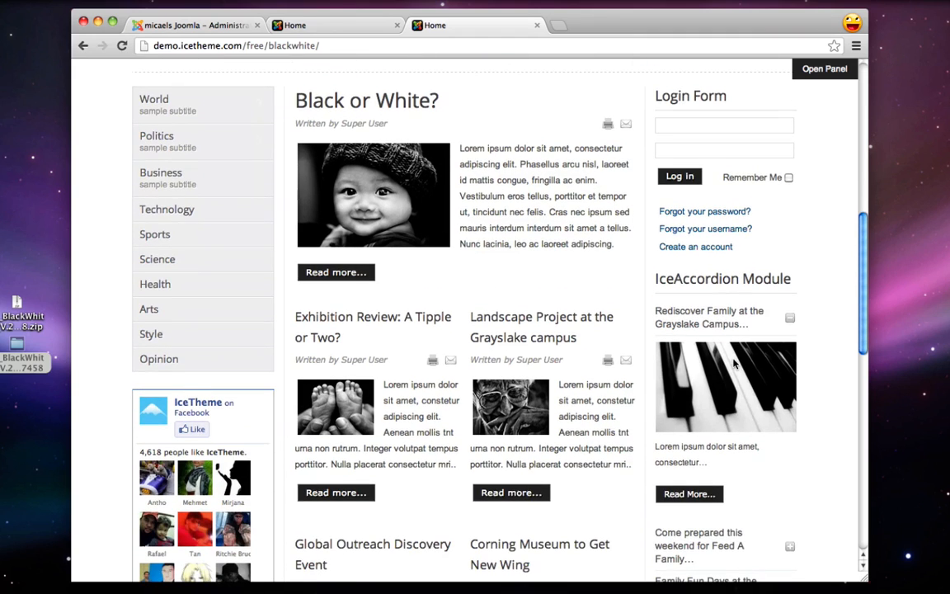
{"action": "scroll", "coordinate": [733, 363], "scroll_direction": "up", "scroll_amount": 2}
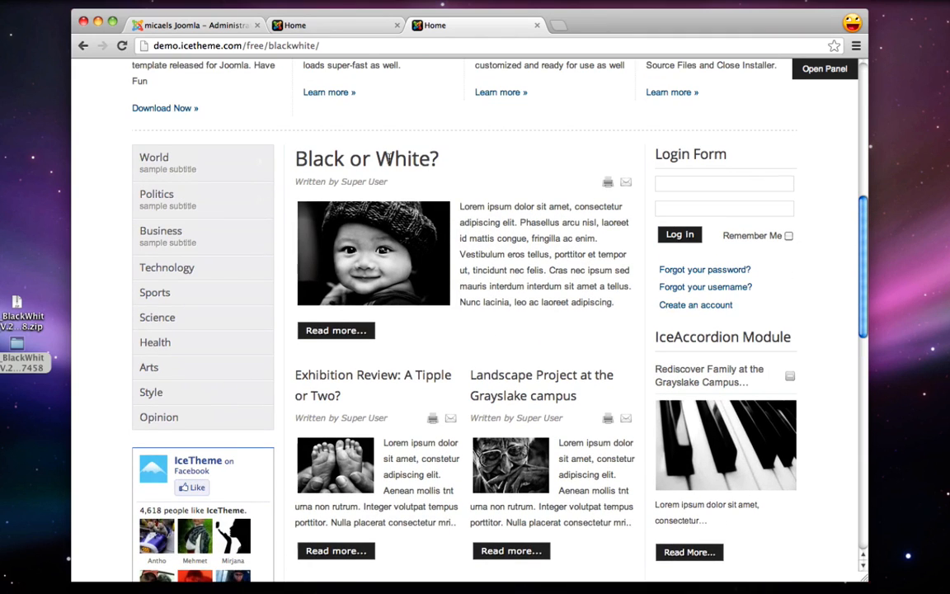
{"action": "left_click_drag", "start_coordinate": [460, 205], "coordinate": [609, 303]}
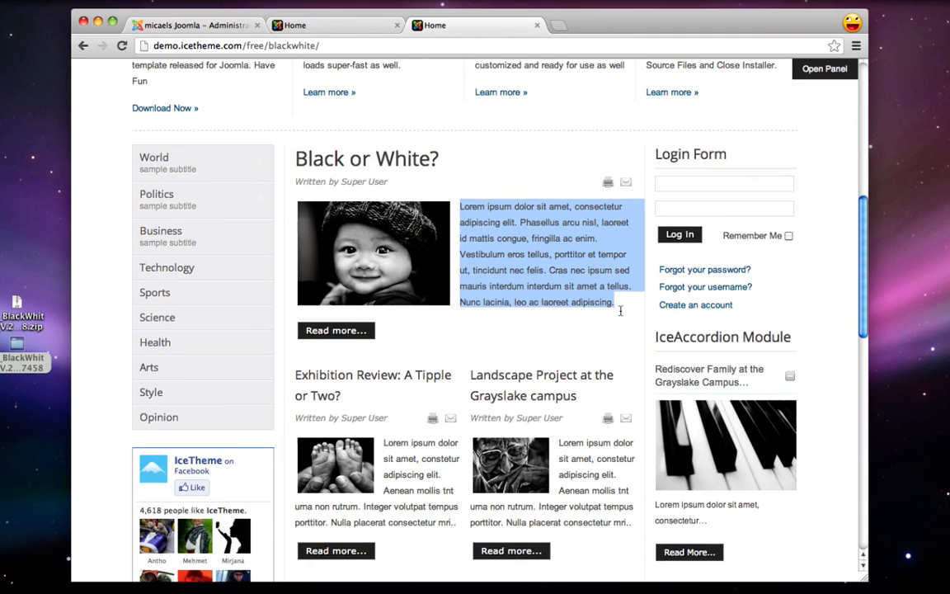
{"action": "left_click", "coordinate": [620, 310]}
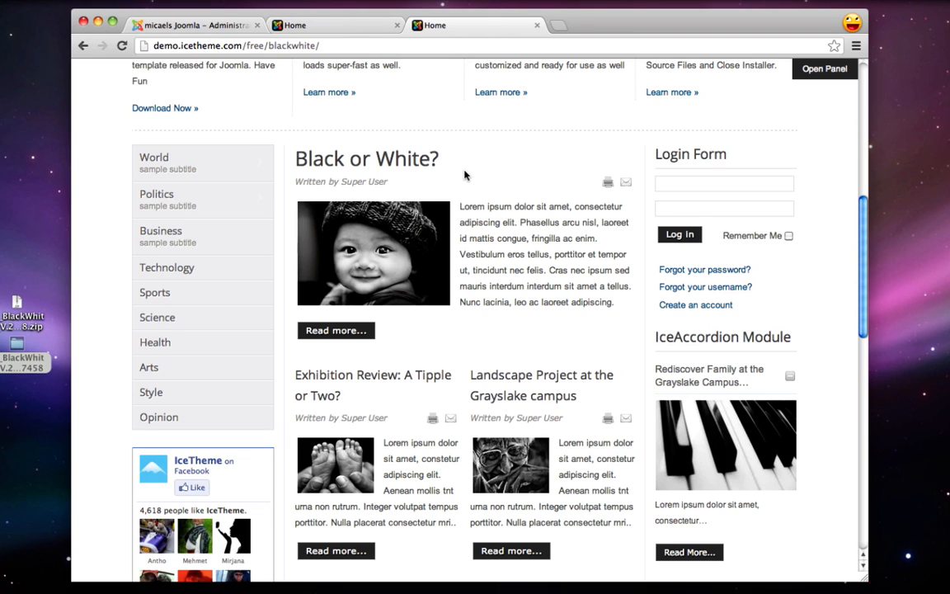
{"action": "scroll", "coordinate": [464, 174], "scroll_direction": "up", "scroll_amount": 10}
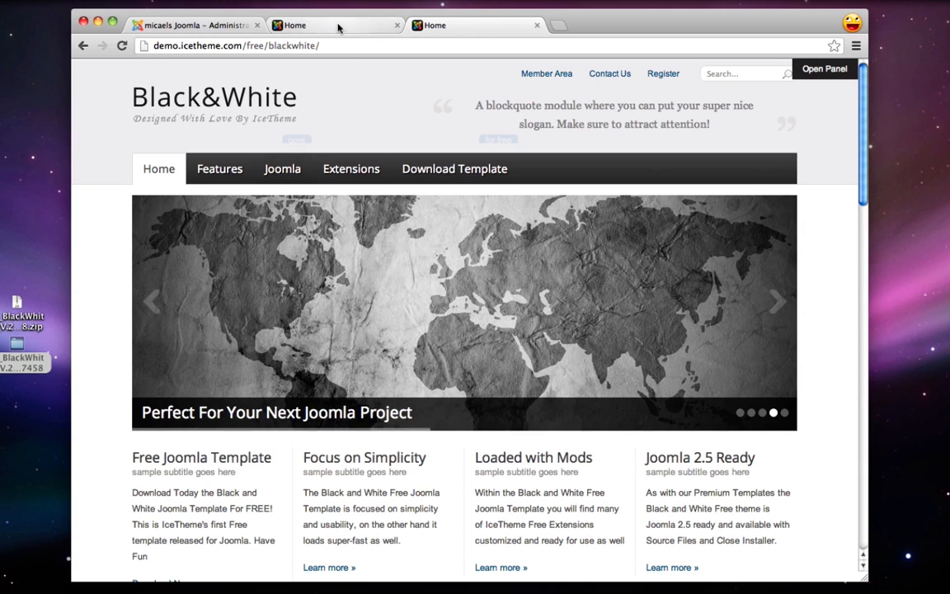
{"action": "left_click", "coordinate": [221, 27]}
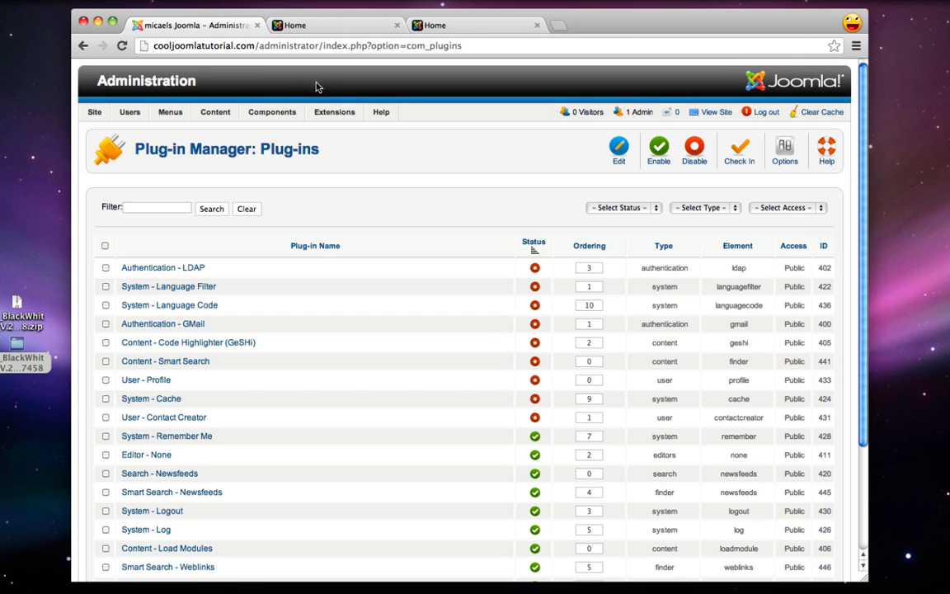
Open the IceMegaMenu Module for editing in Module Manager, then switch to the Black&White demo tab
{"action": "mouse_move", "coordinate": [333, 112]}
{"action": "left_click", "coordinate": [360, 147]}
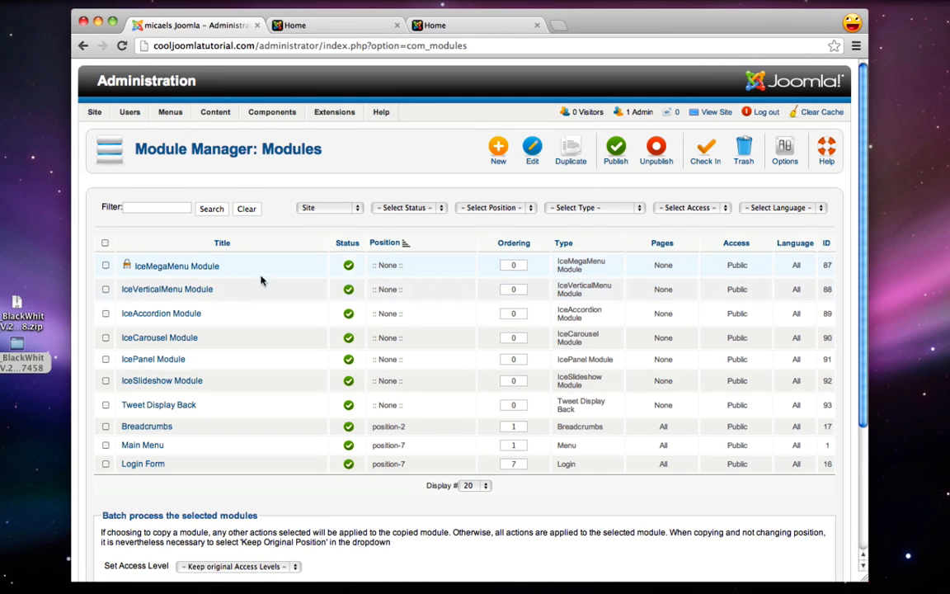
{"action": "left_click", "coordinate": [196, 268]}
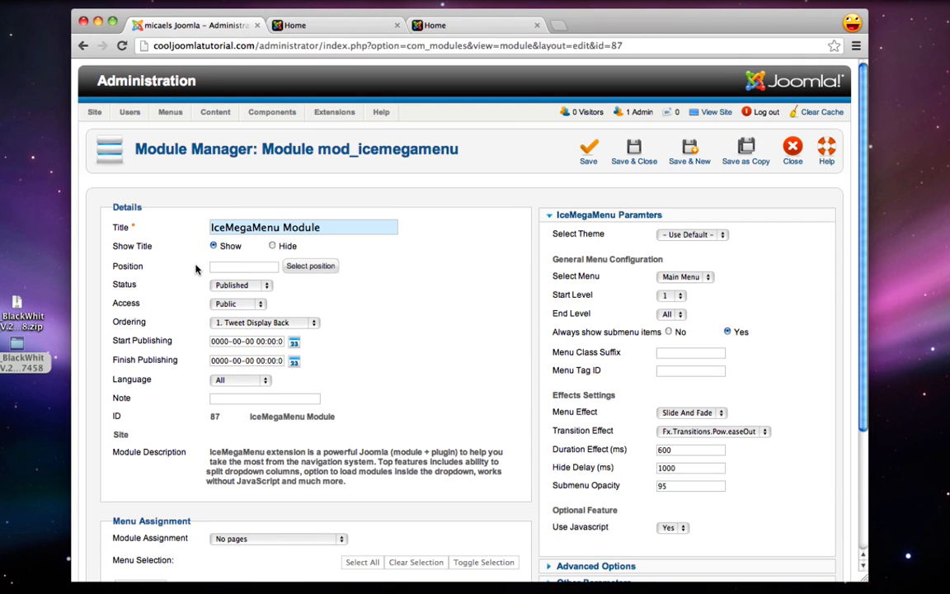
{"action": "left_click", "coordinate": [451, 26]}
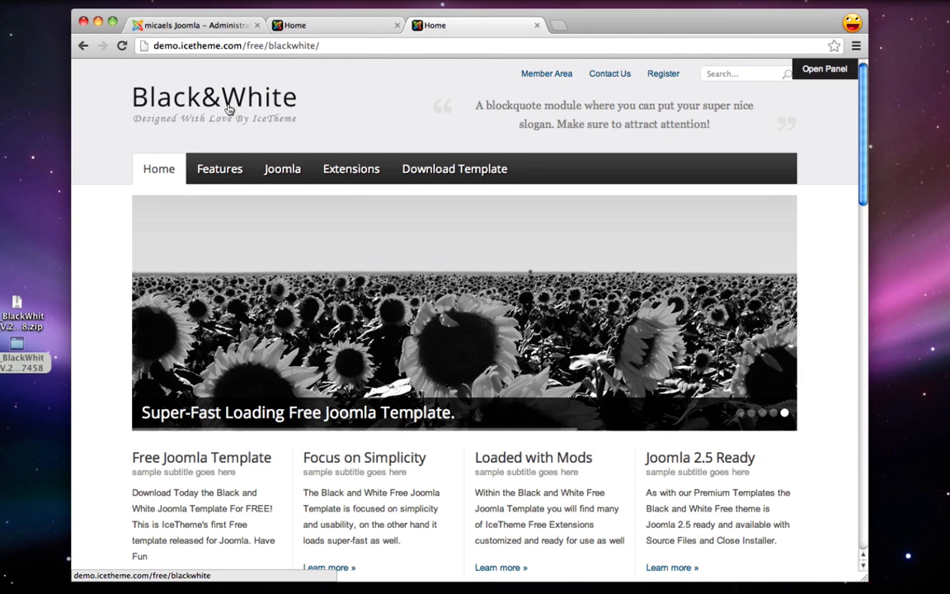
Inspect the iceslideshow and mainmenu spots on the demo's Module Positions page, then show the tutorial site's Home page
{"action": "mouse_move", "coordinate": [223, 166]}
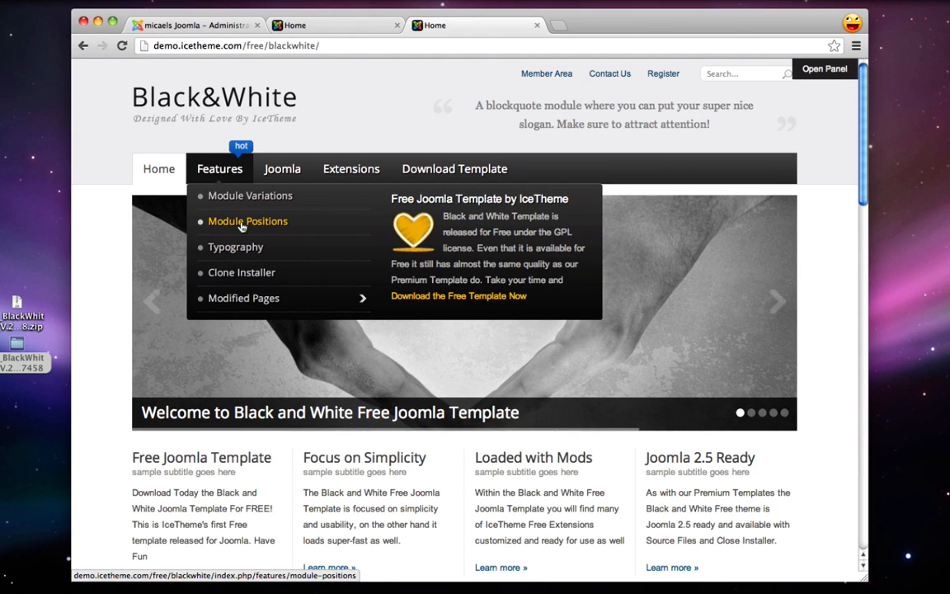
{"action": "left_click", "coordinate": [242, 225]}
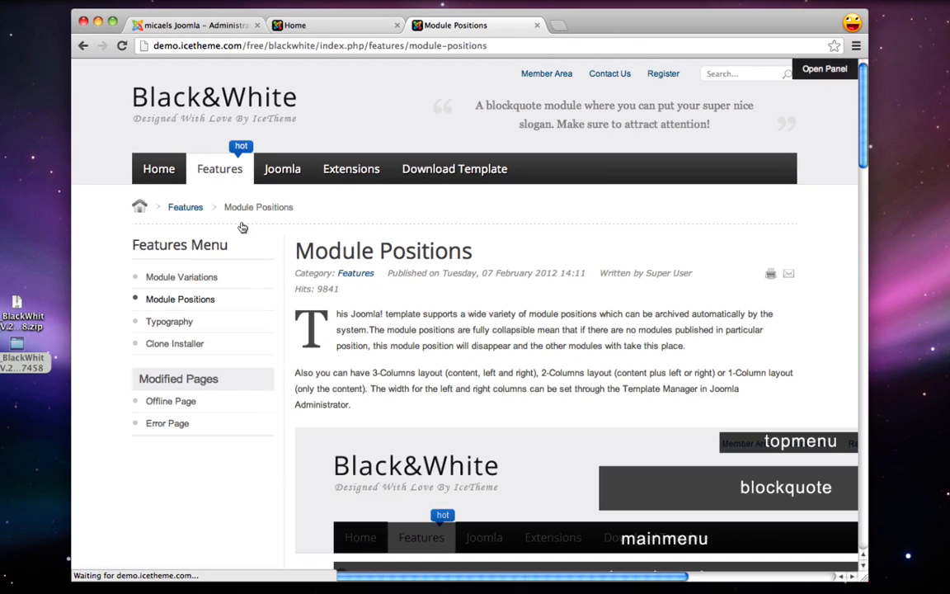
{"action": "scroll", "coordinate": [370, 251], "scroll_direction": "down", "scroll_amount": 4}
{"action": "scroll", "coordinate": [370, 252], "scroll_direction": "right", "scroll_amount": 4}
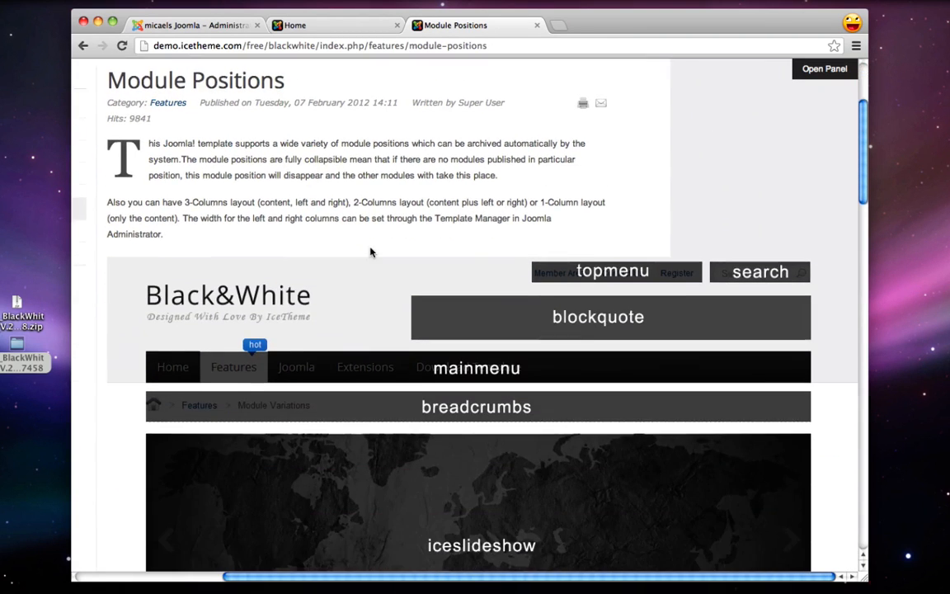
{"action": "scroll", "coordinate": [375, 252], "scroll_direction": "down", "scroll_amount": 10}
{"action": "scroll", "coordinate": [380, 252], "scroll_direction": "up", "scroll_amount": 5}
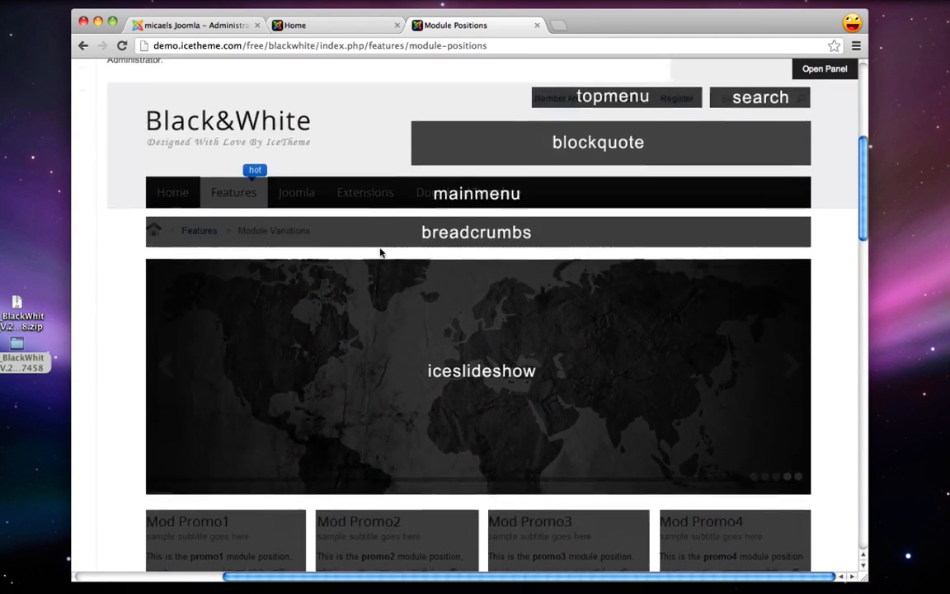
{"action": "scroll", "coordinate": [380, 253], "scroll_direction": "up", "scroll_amount": 1}
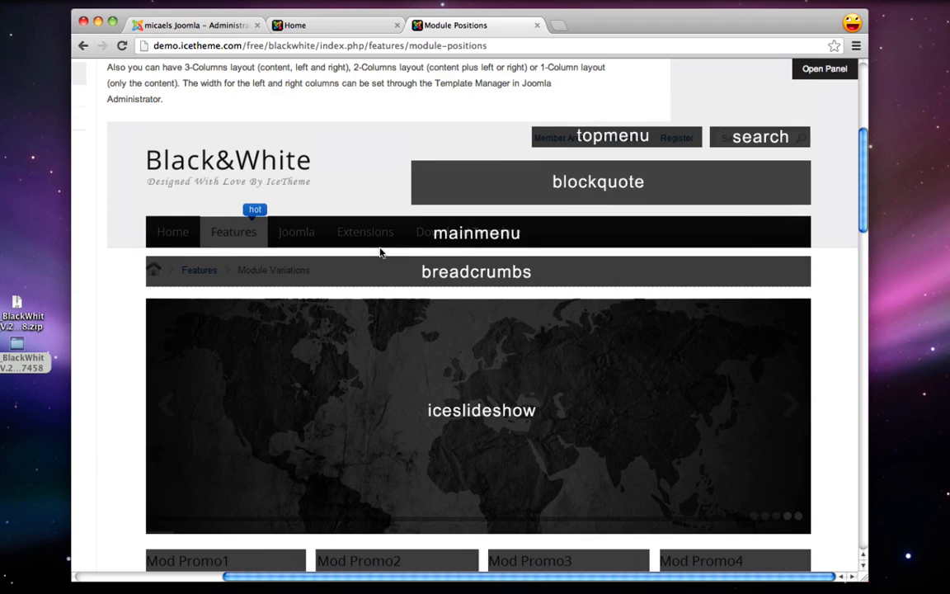
{"action": "scroll", "coordinate": [380, 252], "scroll_direction": "down", "scroll_amount": 1}
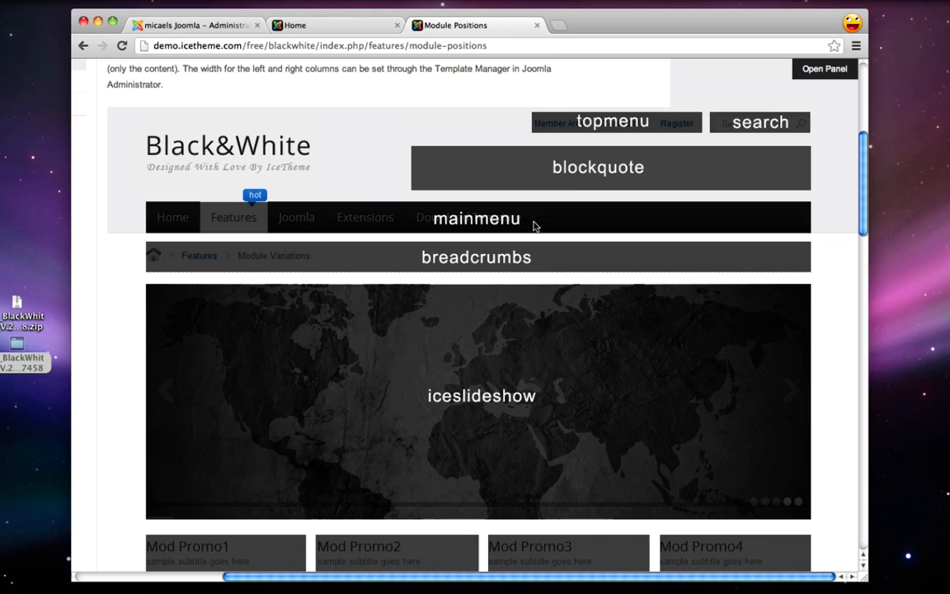
{"action": "scroll", "coordinate": [620, 173], "scroll_direction": "down", "scroll_amount": 4}
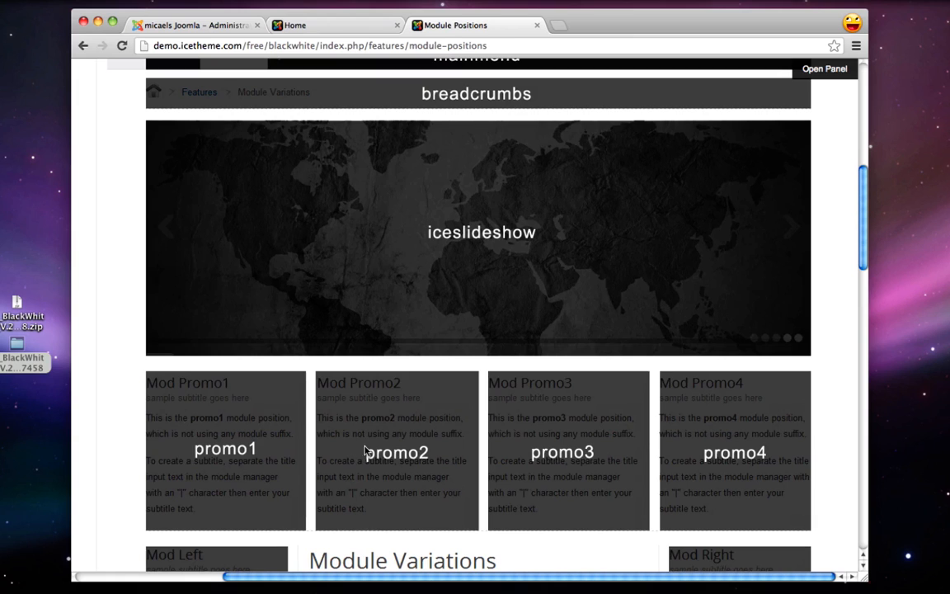
{"action": "scroll", "coordinate": [805, 432], "scroll_direction": "up", "scroll_amount": 2}
{"action": "scroll", "coordinate": [806, 431], "scroll_direction": "up", "scroll_amount": 5}
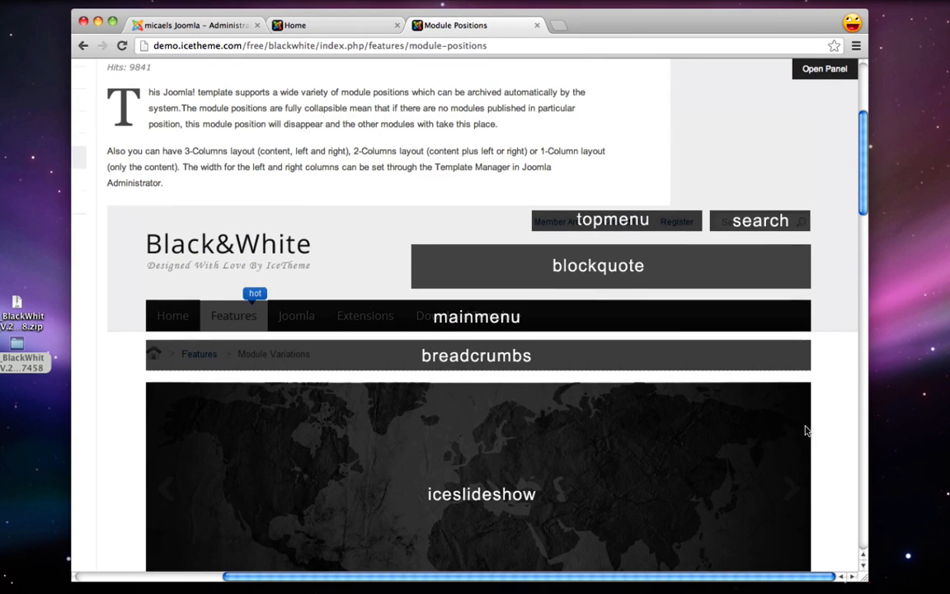
{"action": "left_click", "coordinate": [357, 27]}
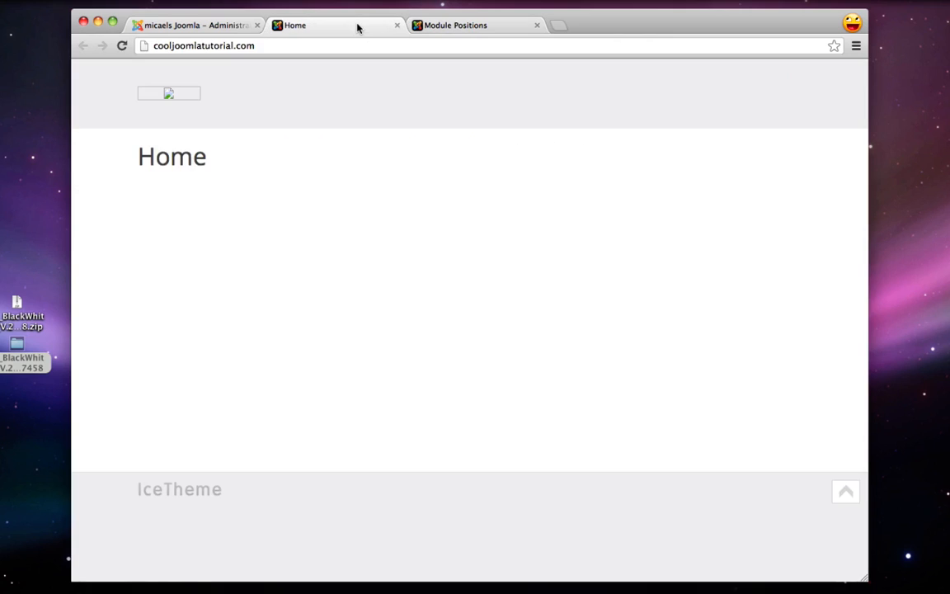
Set the IceMegaMenu module's position to mainmenu from the blackwhite template's positions
{"action": "left_click", "coordinate": [163, 28]}
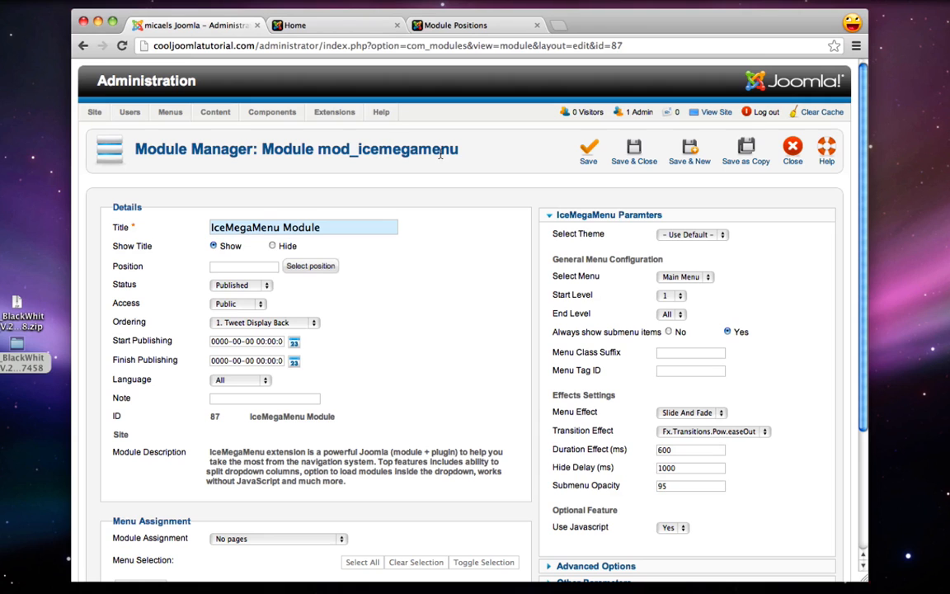
{"action": "mouse_move", "coordinate": [129, 269]}
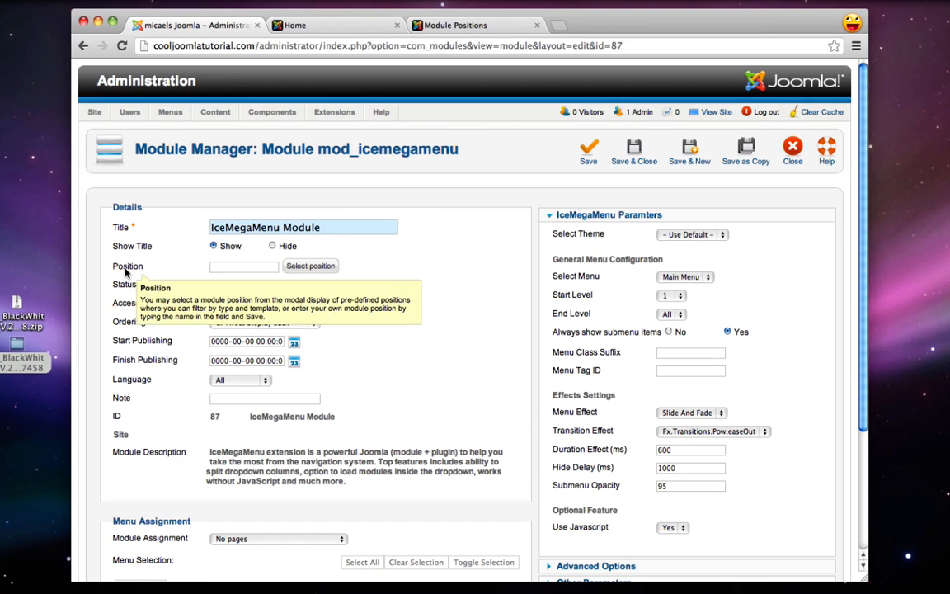
{"action": "left_click", "coordinate": [303, 271]}
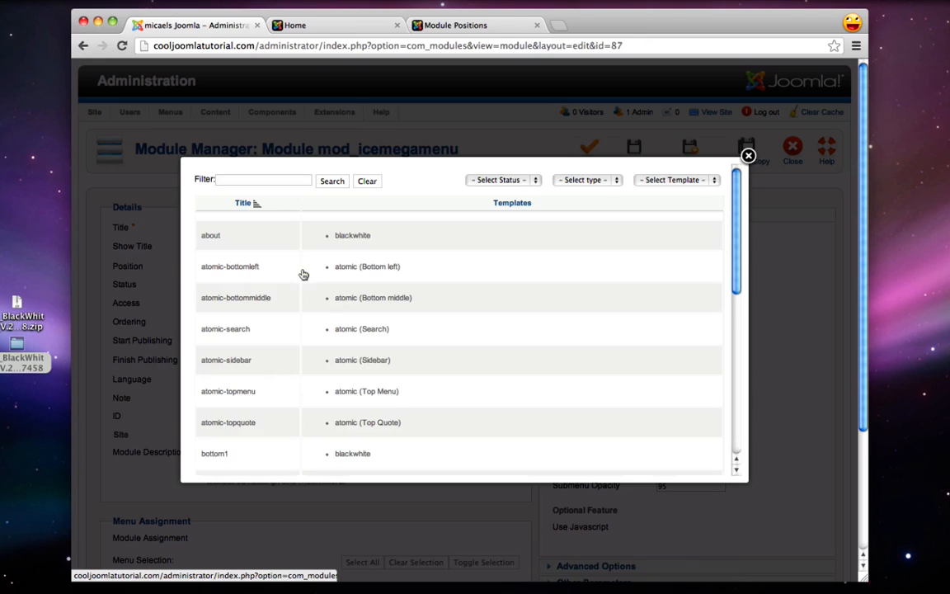
{"action": "left_click", "coordinate": [675, 179]}
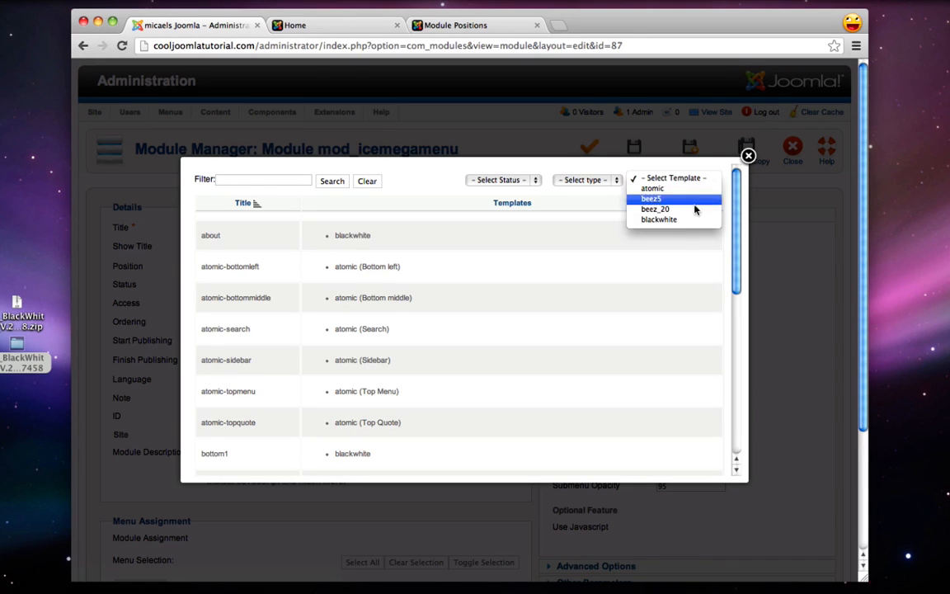
{"action": "left_click", "coordinate": [675, 221]}
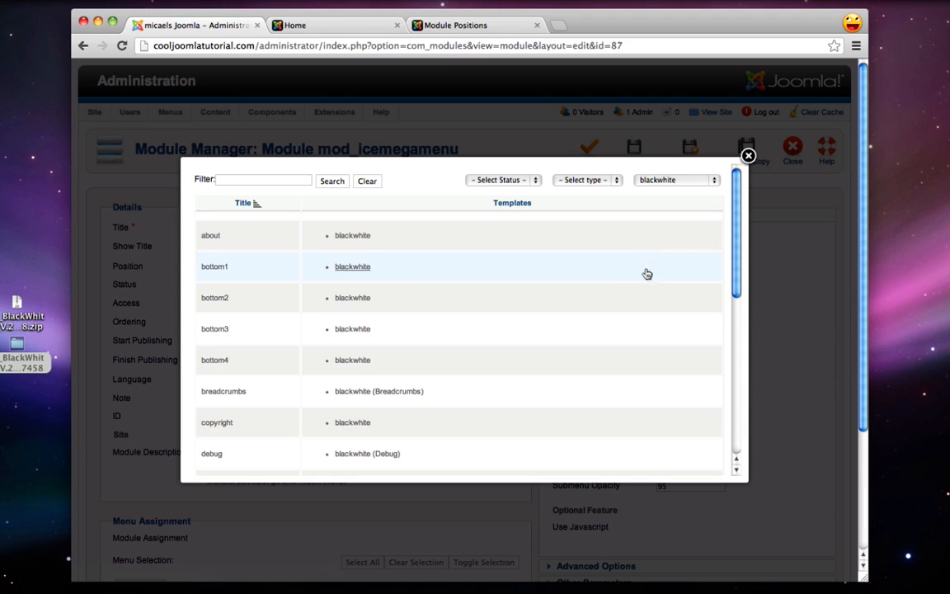
{"action": "scroll", "coordinate": [448, 246], "scroll_direction": "down", "scroll_amount": 1}
{"action": "scroll", "coordinate": [449, 248], "scroll_direction": "down", "scroll_amount": 10}
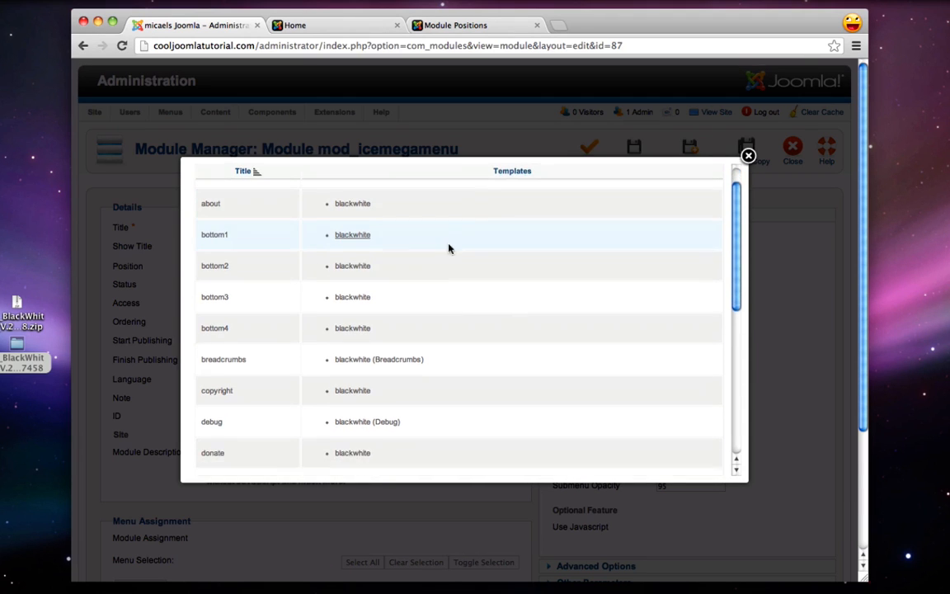
{"action": "scroll", "coordinate": [449, 248], "scroll_direction": "down", "scroll_amount": 5}
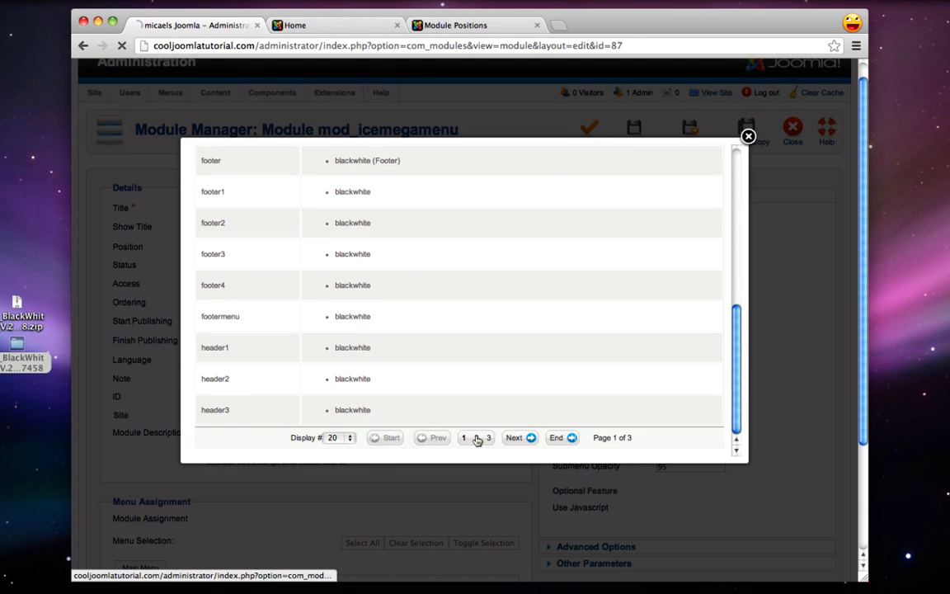
{"action": "left_click", "coordinate": [477, 437]}
{"action": "scroll", "coordinate": [442, 332], "scroll_direction": "down", "scroll_amount": 1}
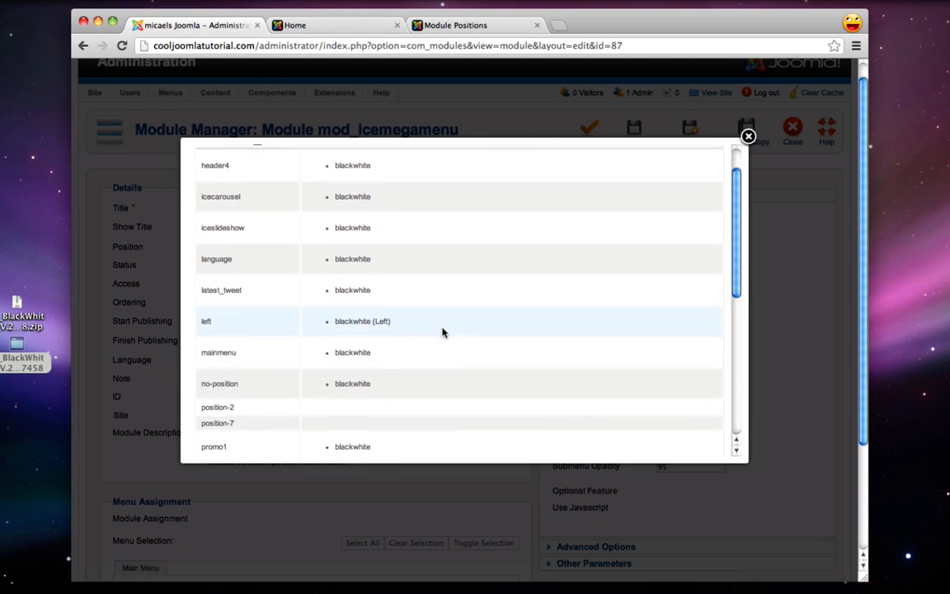
{"action": "left_click", "coordinate": [219, 352]}
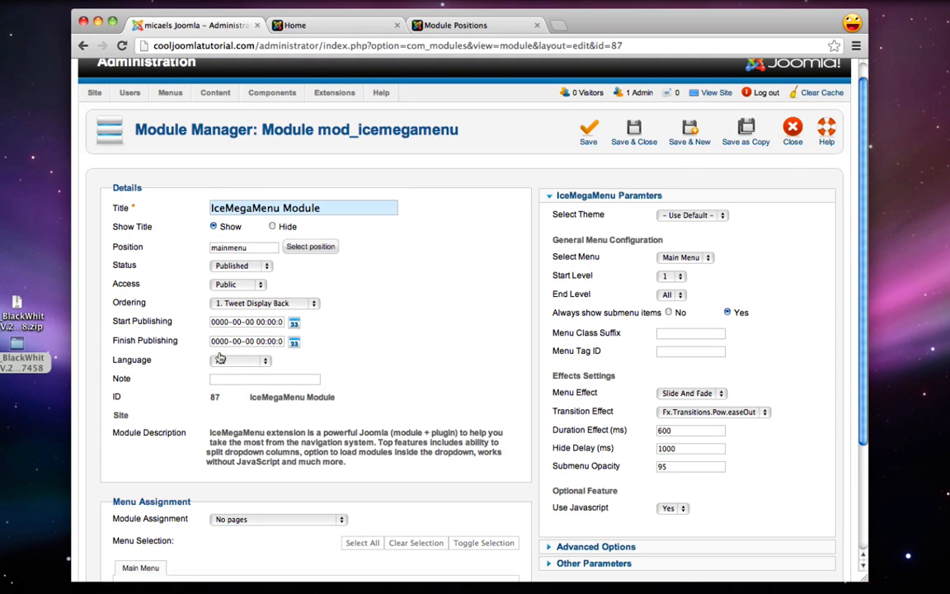
Set the IceMegaMenu module's assignment to On all pages and save and close it
{"action": "scroll", "coordinate": [220, 357], "scroll_direction": "down", "scroll_amount": 2}
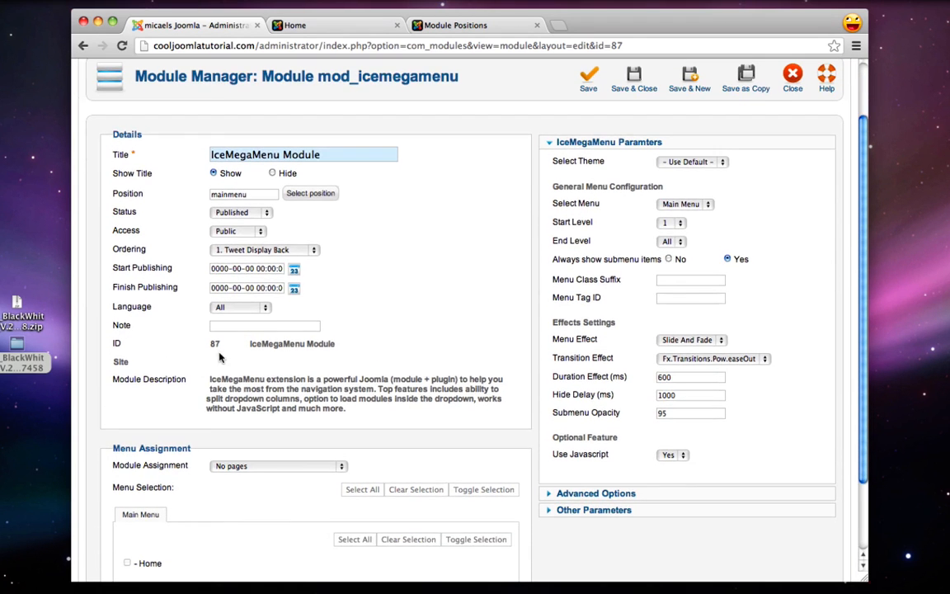
{"action": "scroll", "coordinate": [220, 357], "scroll_direction": "down", "scroll_amount": 1}
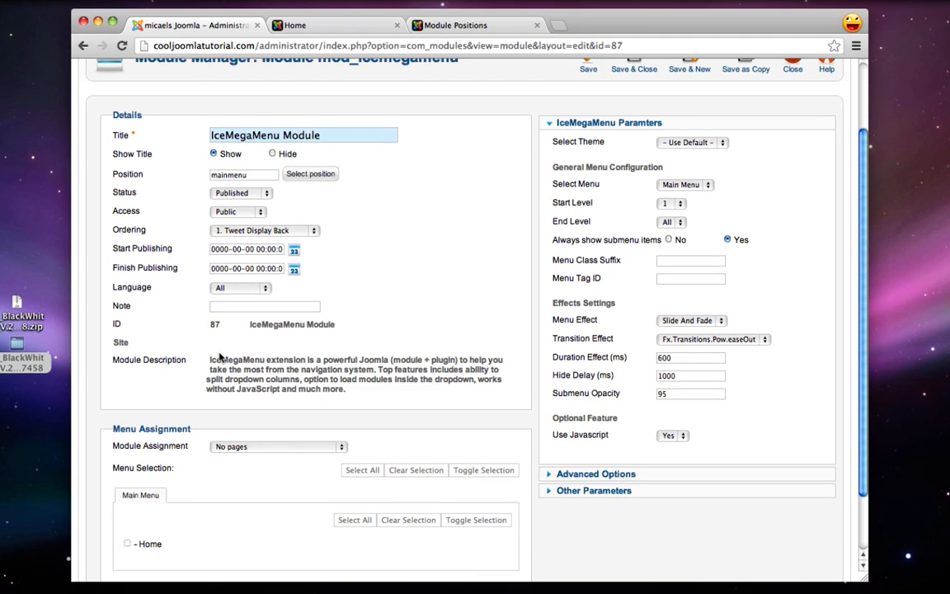
{"action": "left_click", "coordinate": [244, 448]}
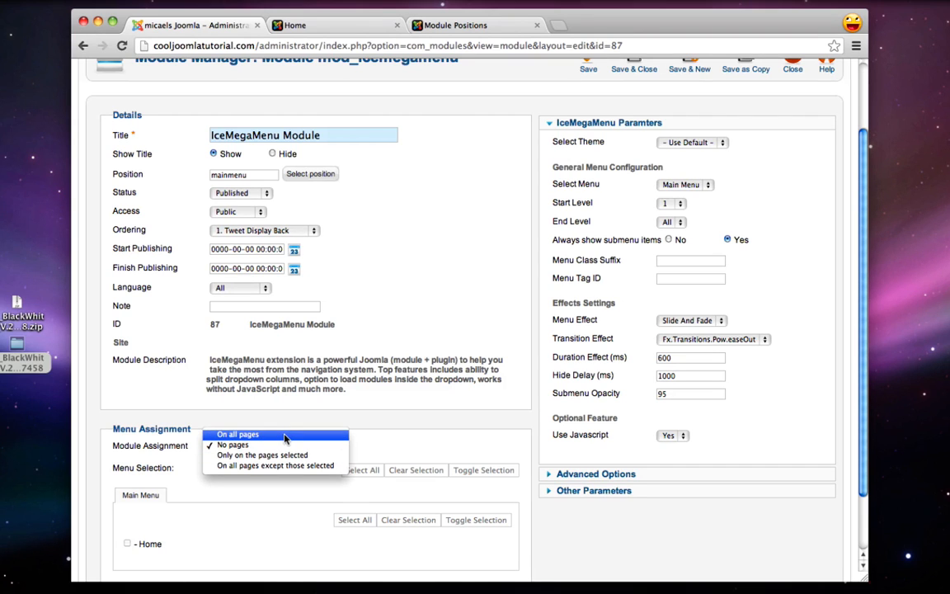
{"action": "left_click", "coordinate": [285, 435]}
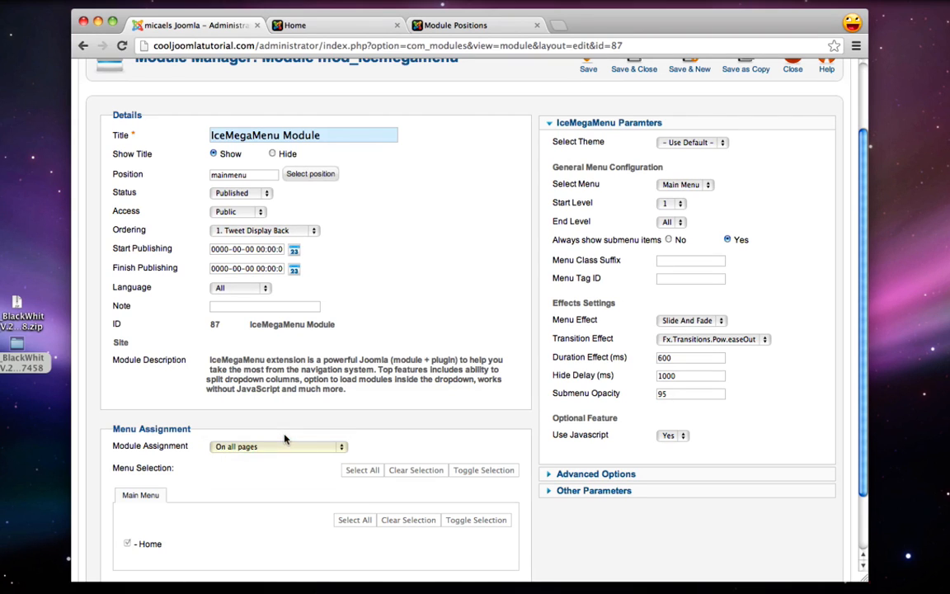
{"action": "scroll", "coordinate": [487, 375], "scroll_direction": "up", "scroll_amount": 3}
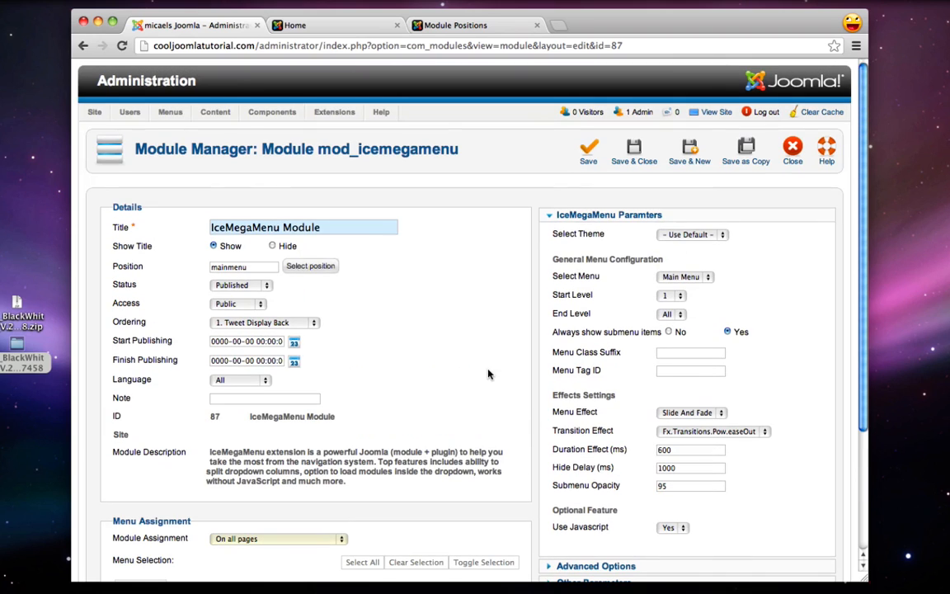
{"action": "left_click", "coordinate": [588, 150]}
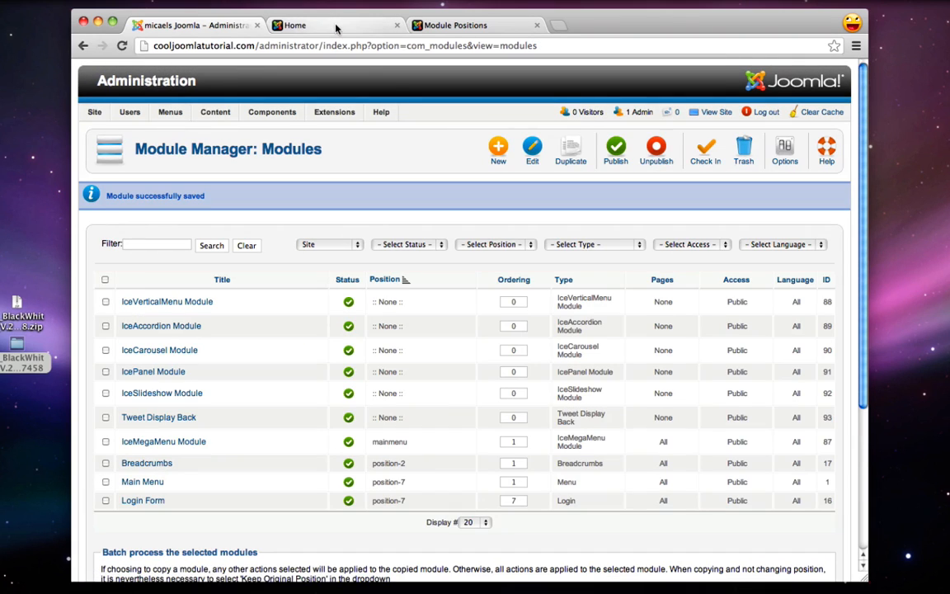
{"action": "left_click", "coordinate": [335, 31]}
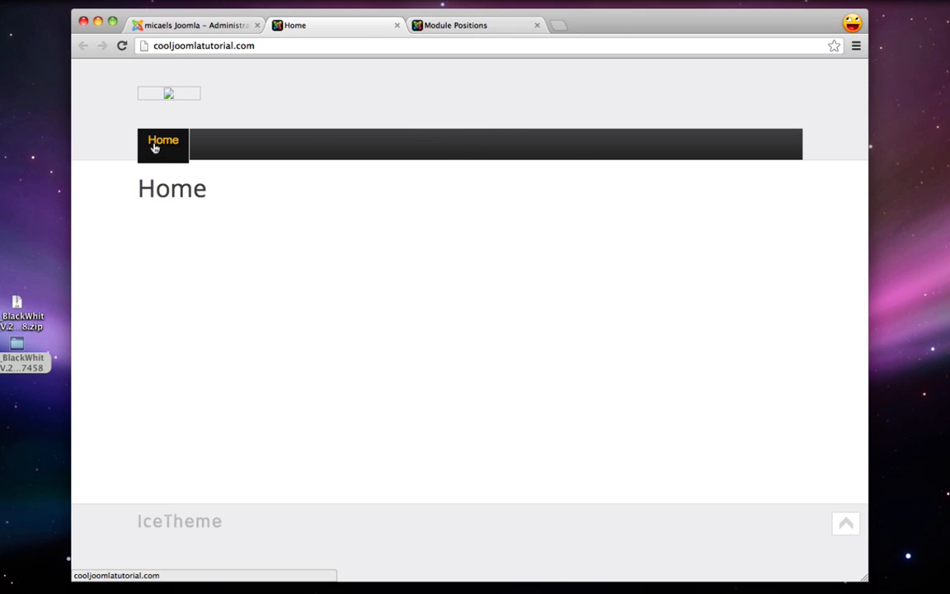
{"action": "left_click", "coordinate": [186, 30]}
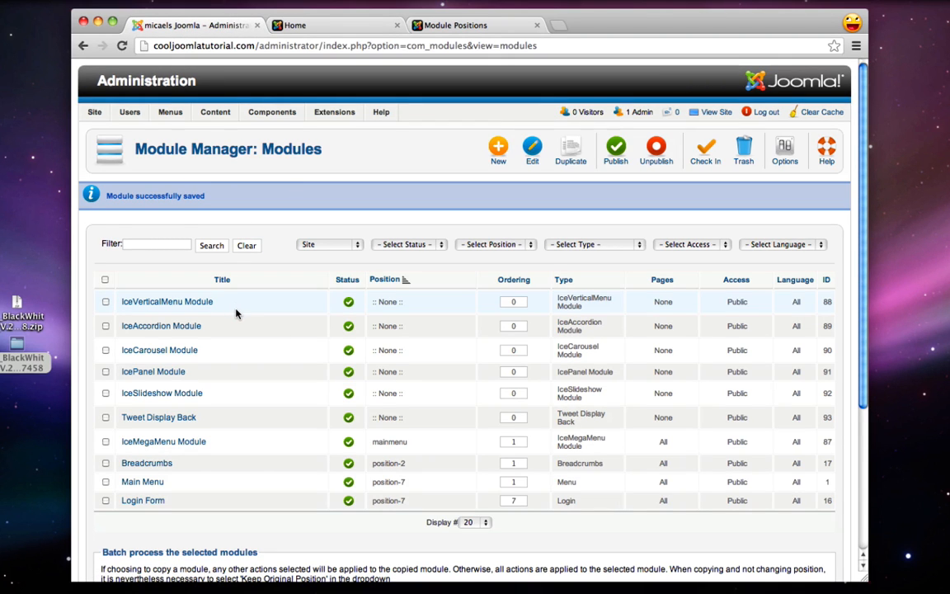
Switch the IceMegaMenu theme to css3, save, and reload the Home page to view it
{"action": "left_click", "coordinate": [149, 444]}
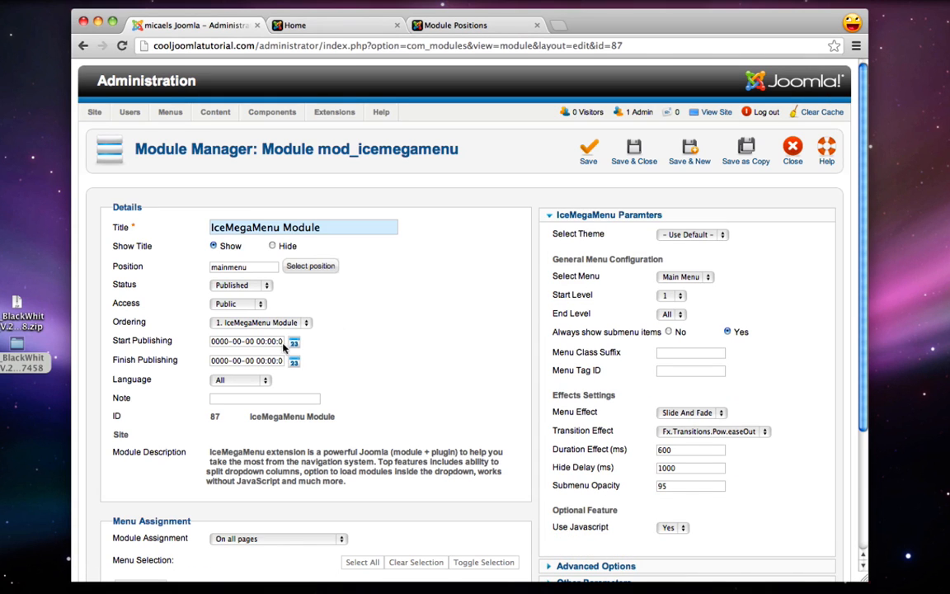
{"action": "left_click", "coordinate": [689, 235]}
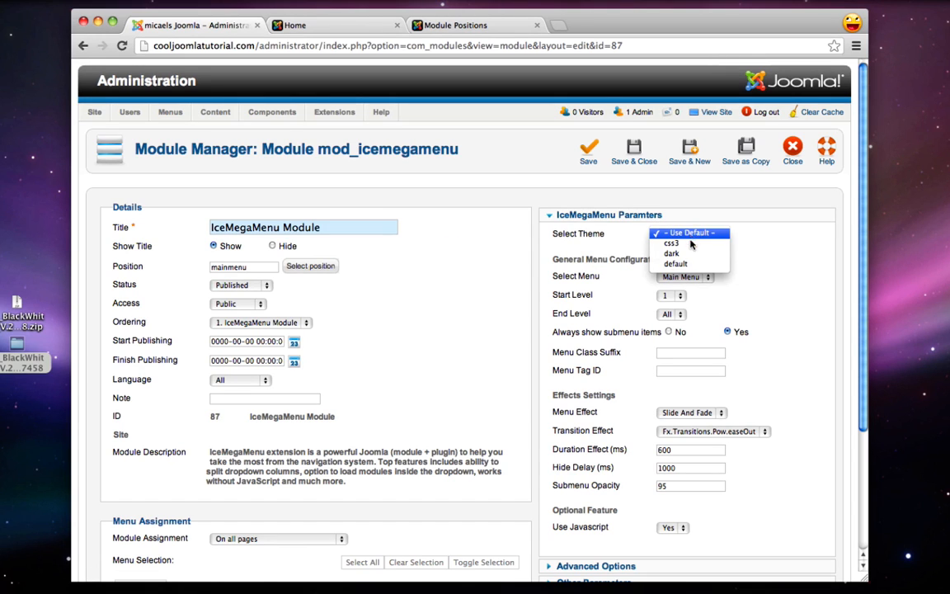
{"action": "left_click", "coordinate": [690, 244]}
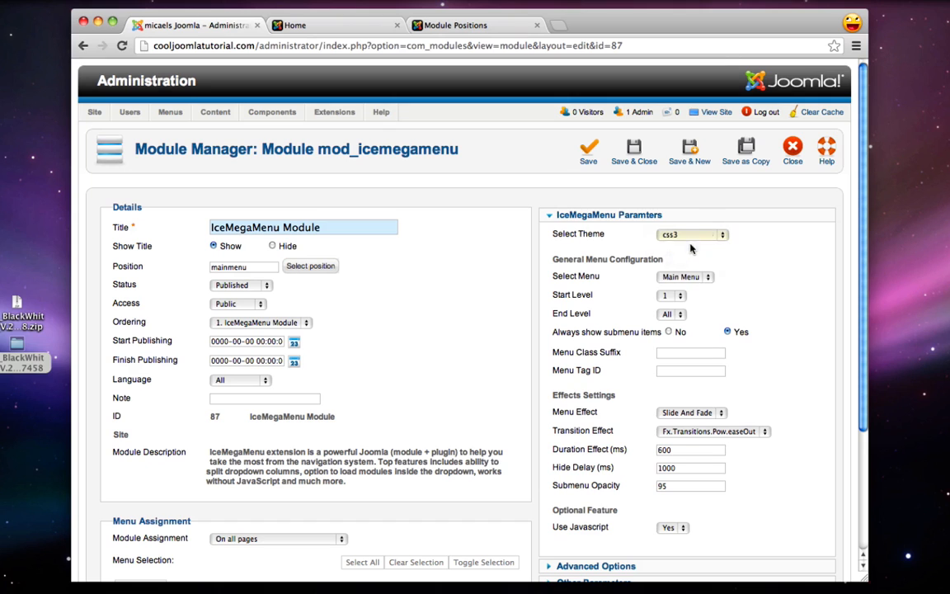
{"action": "left_click", "coordinate": [634, 149]}
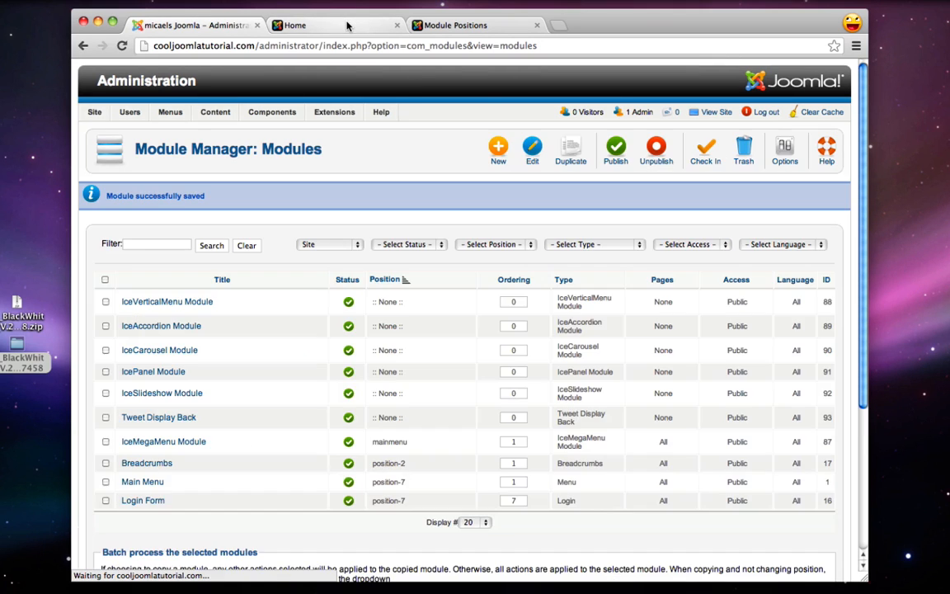
{"action": "left_click", "coordinate": [345, 25]}
{"action": "left_click", "coordinate": [120, 46]}
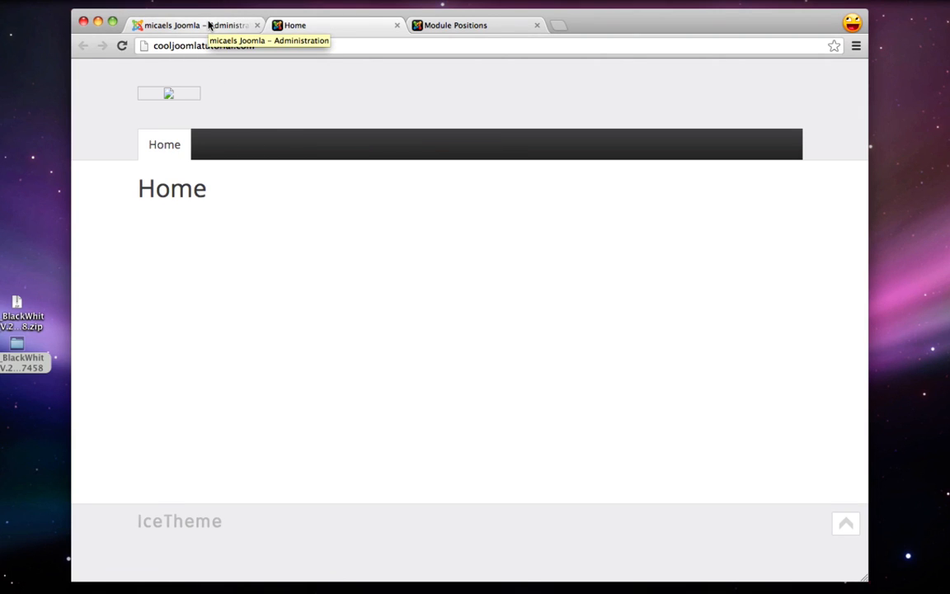
Return to the administrator and bring up the Content menu
{"action": "left_click", "coordinate": [208, 26]}
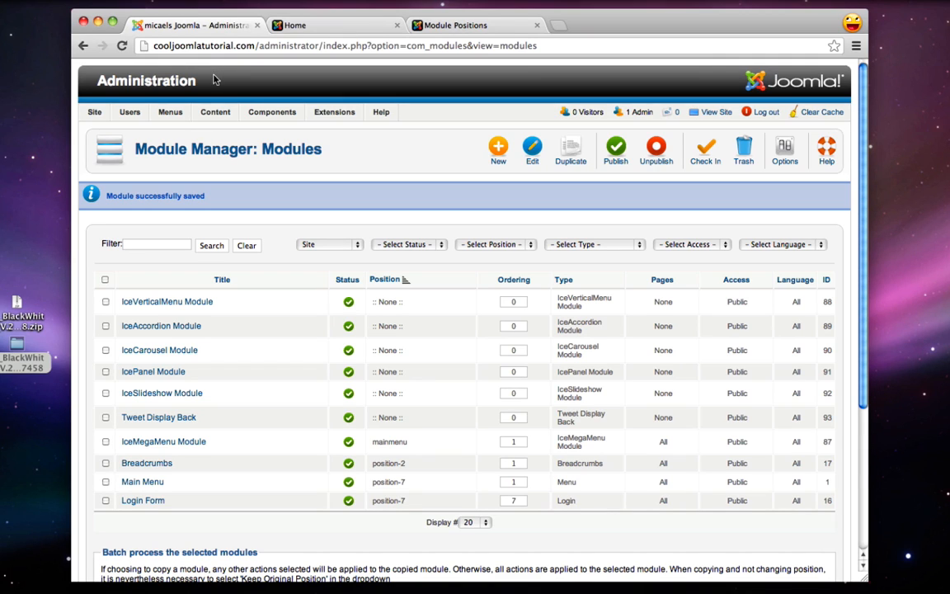
{"action": "mouse_move", "coordinate": [217, 120]}
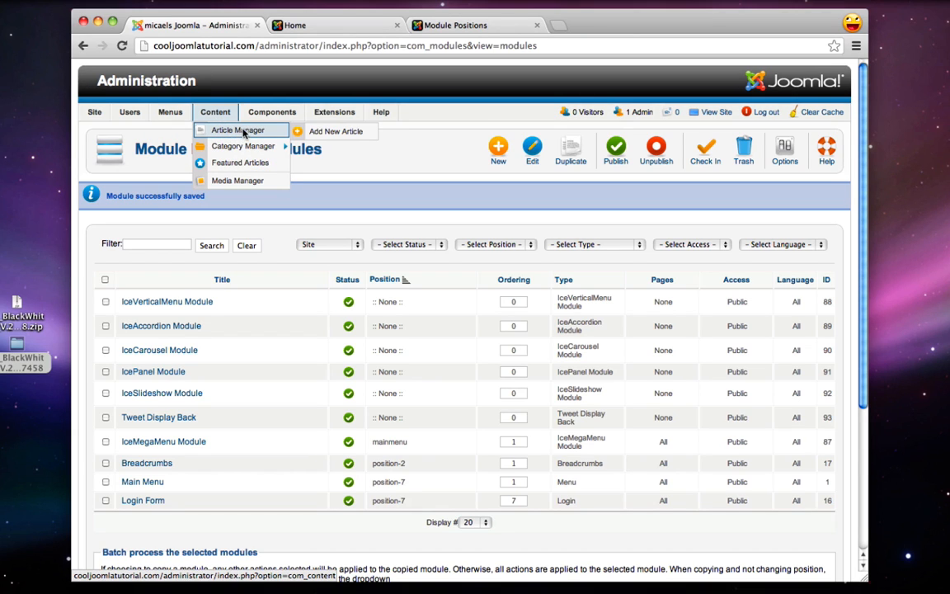
Create an article titled 'About Us' with body text ':)' and save and close it
{"action": "left_click", "coordinate": [325, 136]}
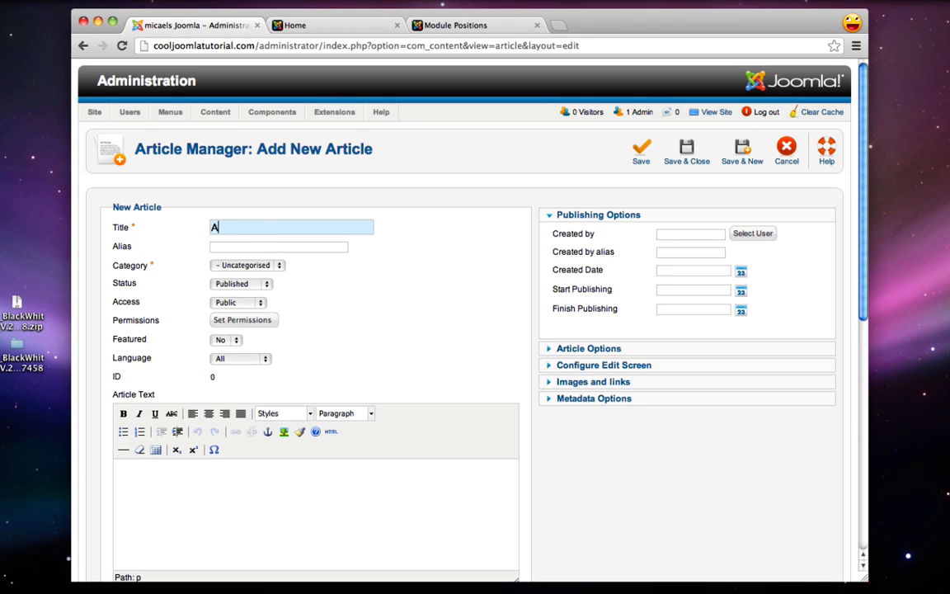
{"action": "type", "text": "bout Us"}
{"action": "scroll", "coordinate": [107, 200], "scroll_direction": "down", "scroll_amount": 3}
{"action": "scroll", "coordinate": [142, 242], "scroll_direction": "up", "scroll_amount": 3}
{"action": "scroll", "coordinate": [262, 324], "scroll_direction": "down", "scroll_amount": 2}
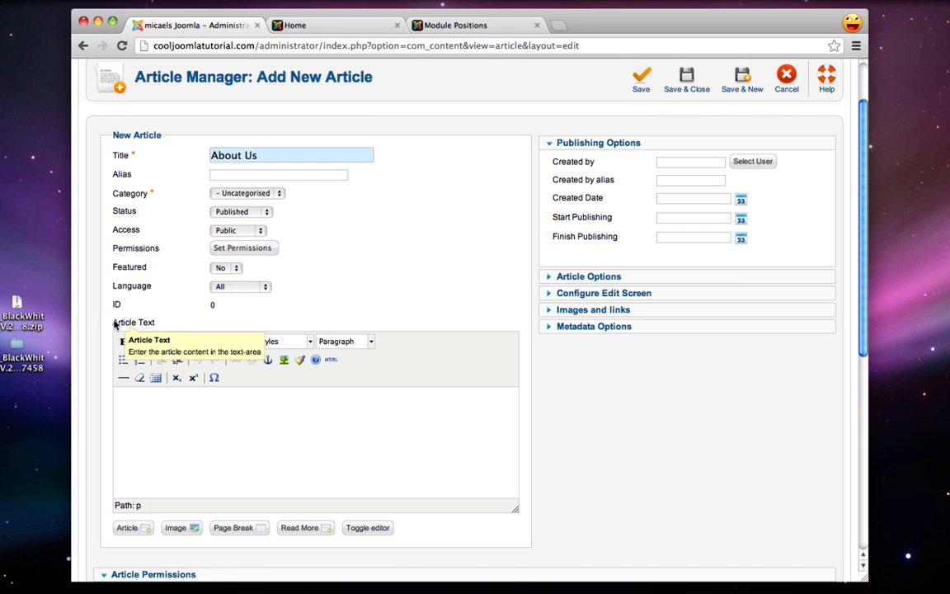
{"action": "triple_click", "coordinate": [115, 323]}
{"action": "left_click", "coordinate": [183, 446]}
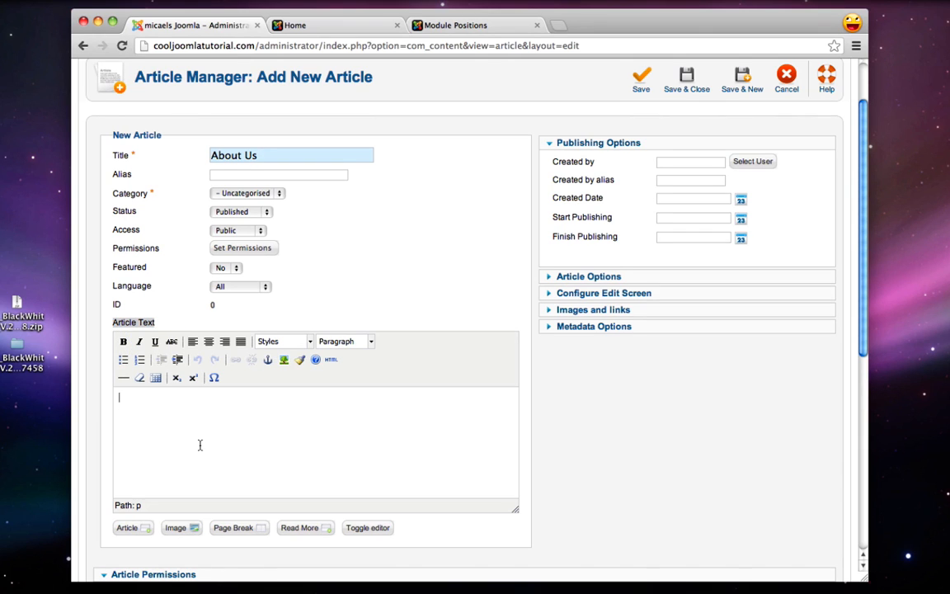
{"action": "type", "text": ":)"}
{"action": "scroll", "coordinate": [474, 404], "scroll_direction": "down", "scroll_amount": 3}
{"action": "scroll", "coordinate": [474, 404], "scroll_direction": "up", "scroll_amount": 5}
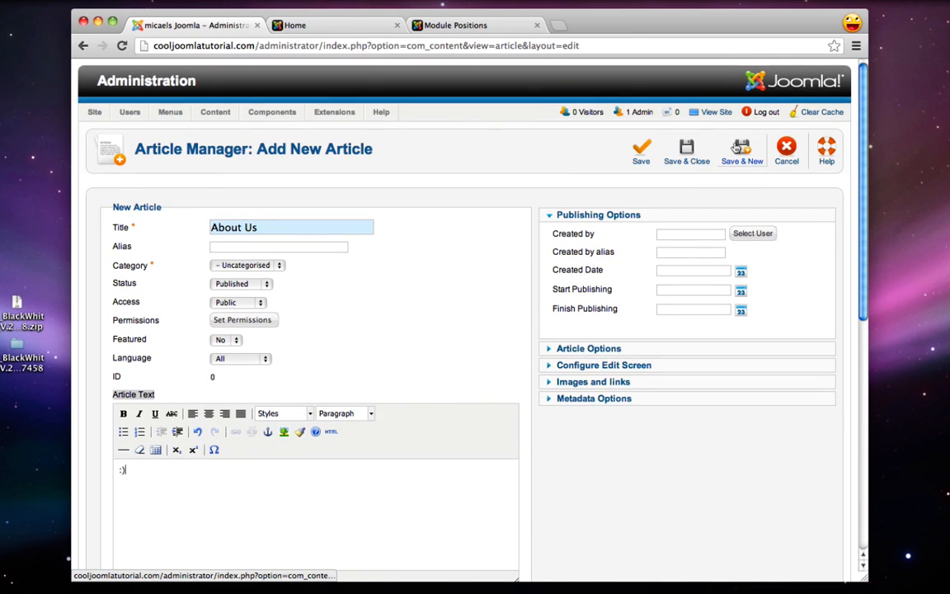
{"action": "left_click", "coordinate": [688, 154]}
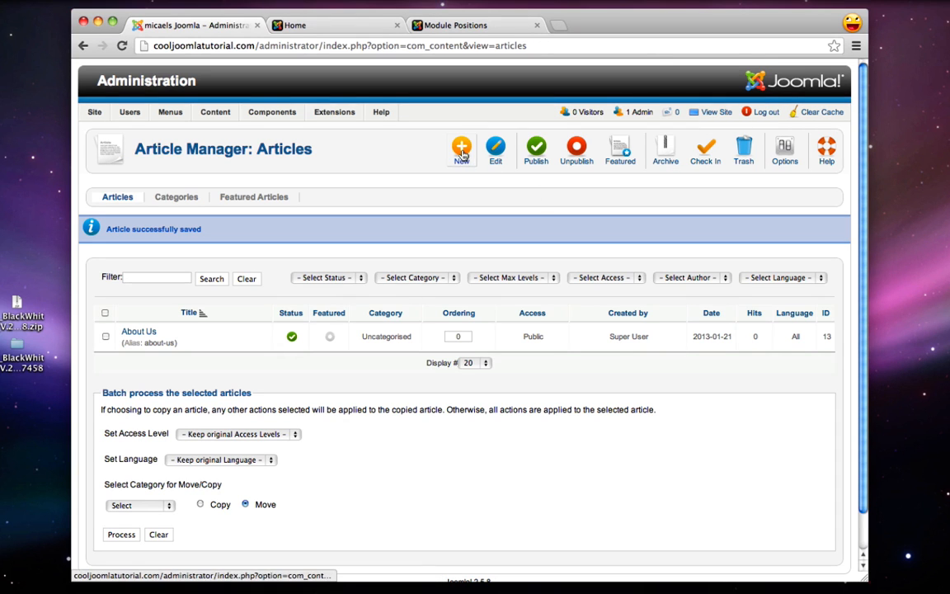
Create the 'Location' article with ':)' as its body and save it, starting a new one
{"action": "left_click", "coordinate": [463, 154]}
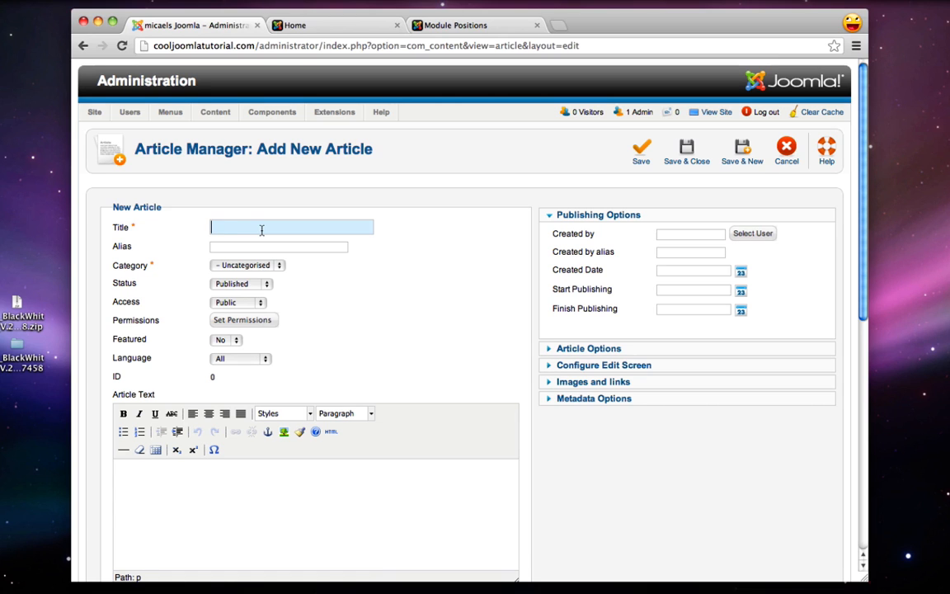
{"action": "type", "text": "Location"}
{"action": "scroll", "coordinate": [351, 291], "scroll_direction": "down", "scroll_amount": 2}
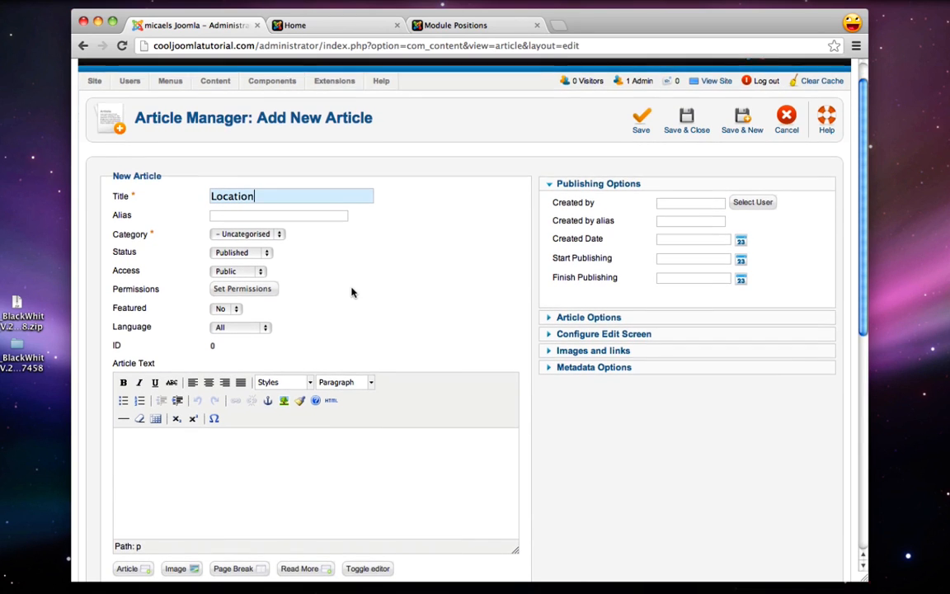
{"action": "scroll", "coordinate": [352, 291], "scroll_direction": "up", "scroll_amount": 2}
{"action": "scroll", "coordinate": [351, 291], "scroll_direction": "up", "scroll_amount": 1}
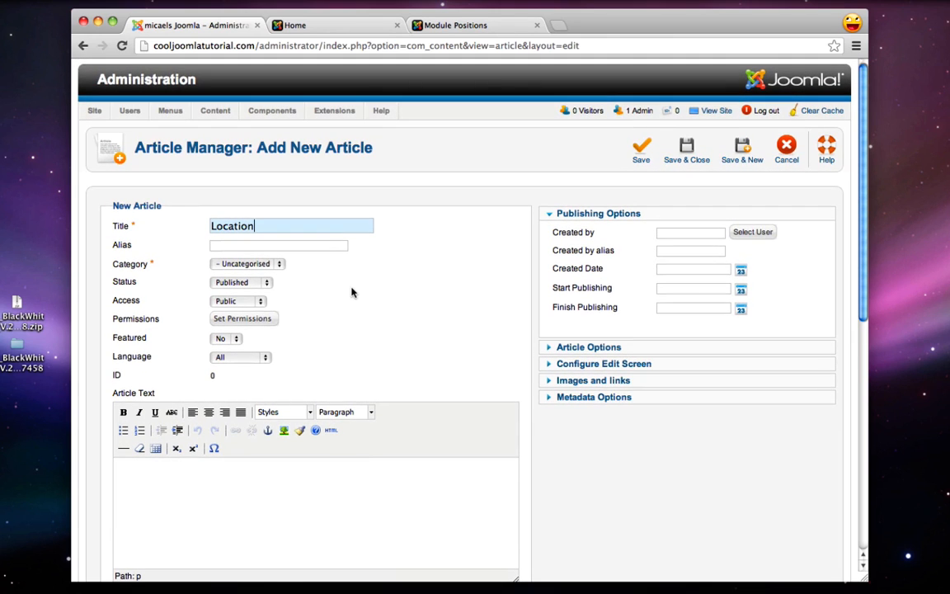
{"action": "scroll", "coordinate": [351, 292], "scroll_direction": "down", "scroll_amount": 3}
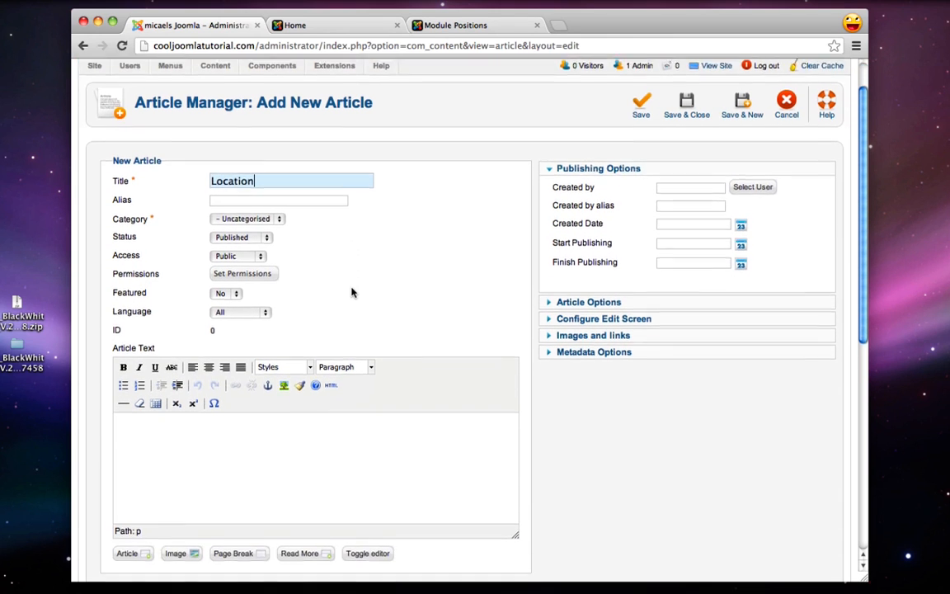
{"action": "left_click", "coordinate": [295, 443]}
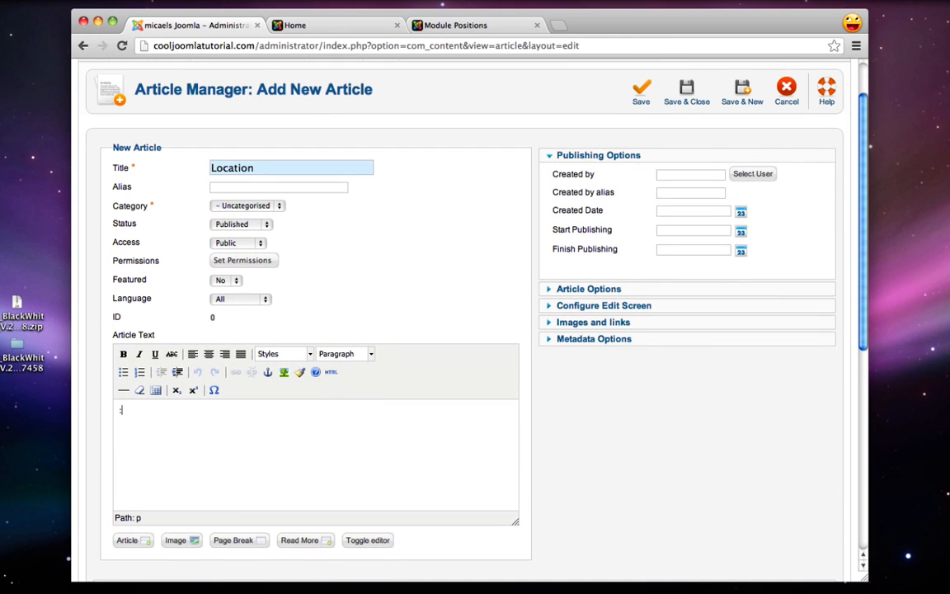
{"action": "scroll", "coordinate": [619, 324], "scroll_direction": "up", "scroll_amount": 3}
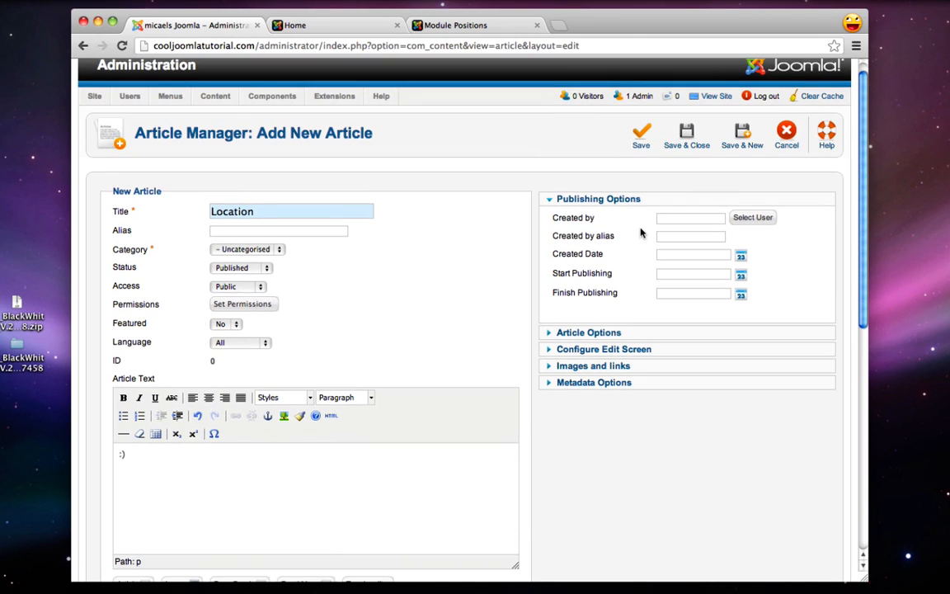
{"action": "left_click", "coordinate": [735, 140]}
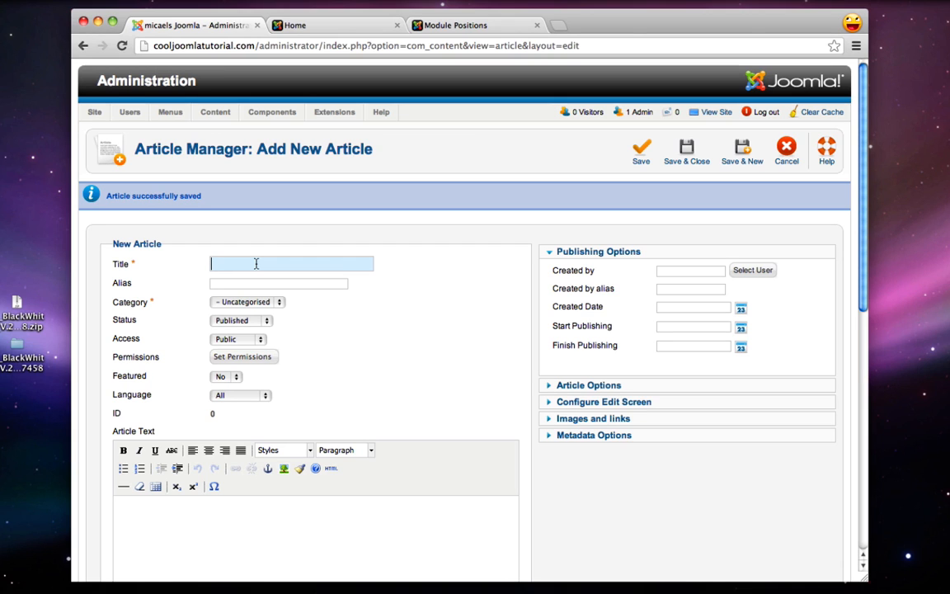
Create the 'Menu' article with ':)' as its body and save it, starting another
{"action": "type", "text": "Menu"}
{"action": "scroll", "coordinate": [206, 264], "scroll_direction": "down", "scroll_amount": 2}
{"action": "left_click", "coordinate": [223, 444]}
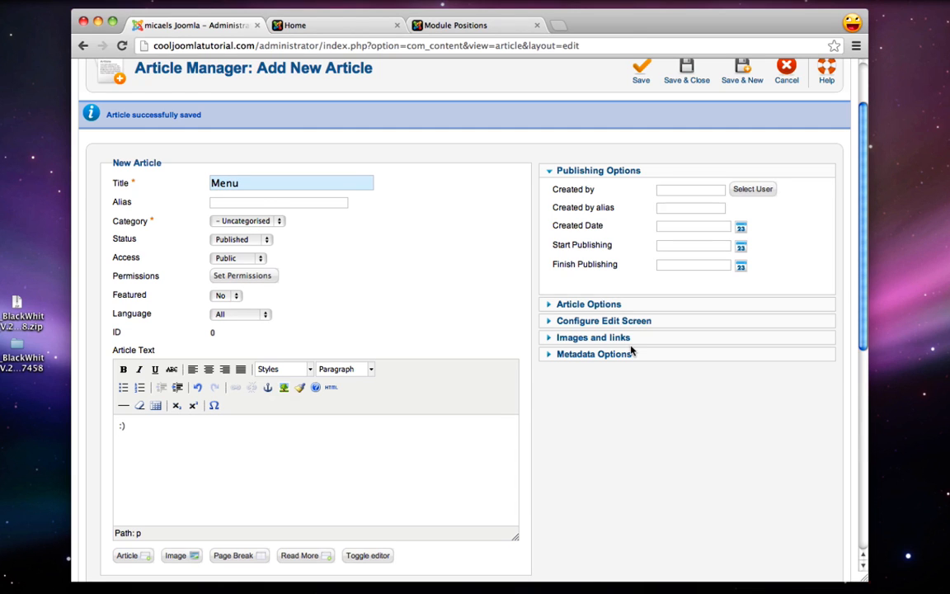
{"action": "scroll", "coordinate": [570, 317], "scroll_direction": "up", "scroll_amount": 2}
{"action": "left_click", "coordinate": [744, 147]}
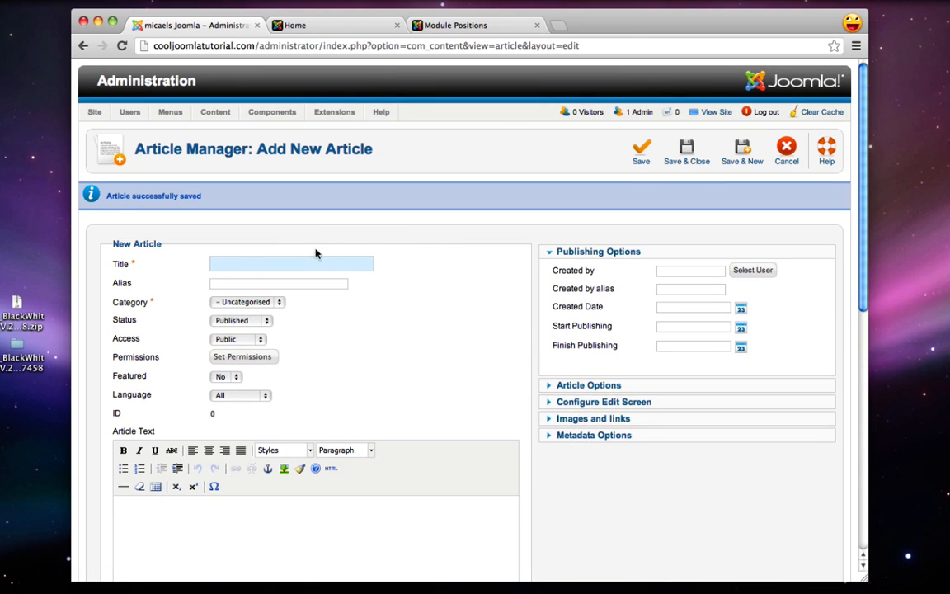
Create the 'Contact Us' article with ':)' as its body and save and close it
{"action": "type", "text": "Contact Us"}
{"action": "scroll", "coordinate": [326, 385], "scroll_direction": "down", "scroll_amount": 1}
{"action": "left_click", "coordinate": [313, 482]}
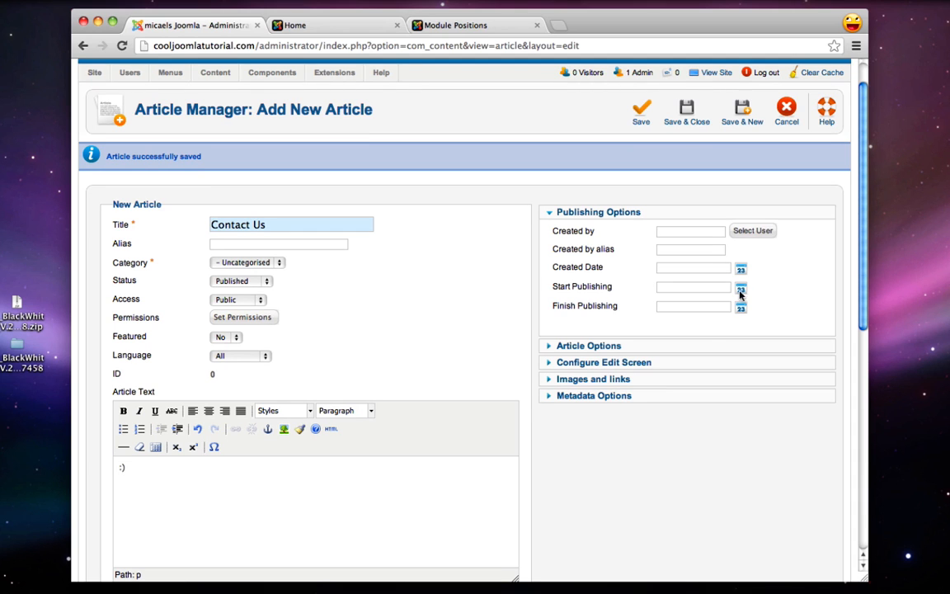
{"action": "scroll", "coordinate": [619, 279], "scroll_direction": "up", "scroll_amount": 1}
{"action": "left_click", "coordinate": [686, 153]}
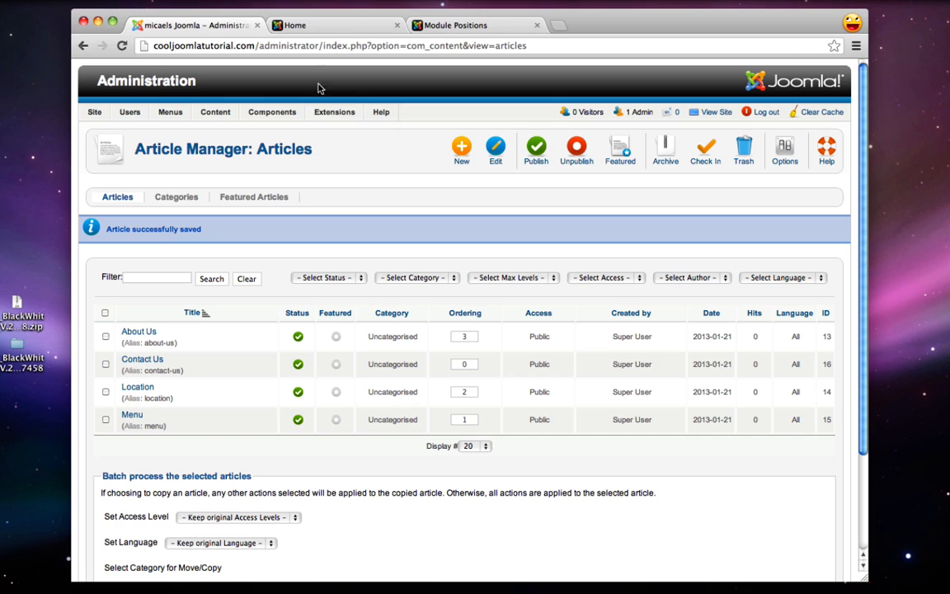
{"action": "left_click", "coordinate": [322, 29]}
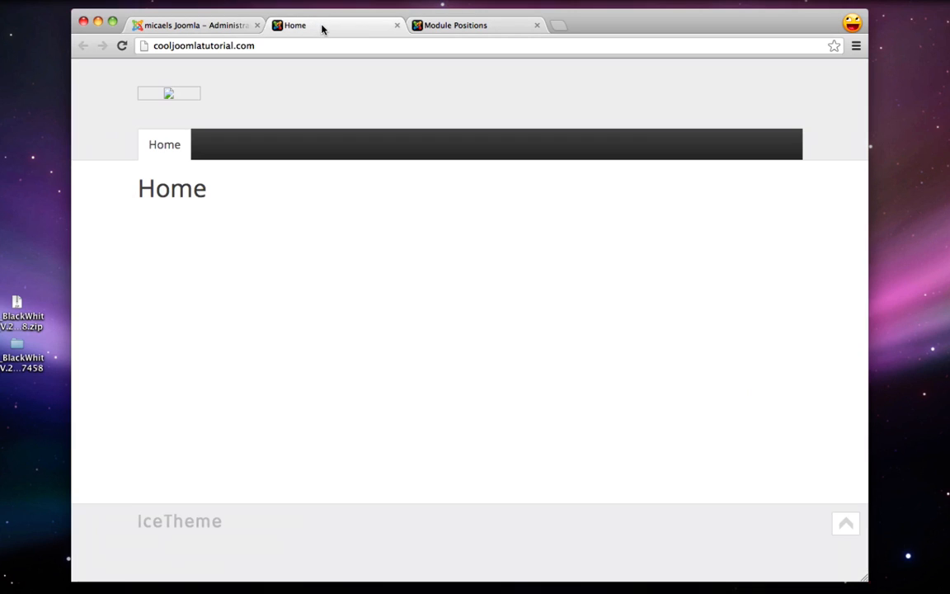
{"action": "left_click", "coordinate": [121, 46]}
{"action": "left_click", "coordinate": [189, 31]}
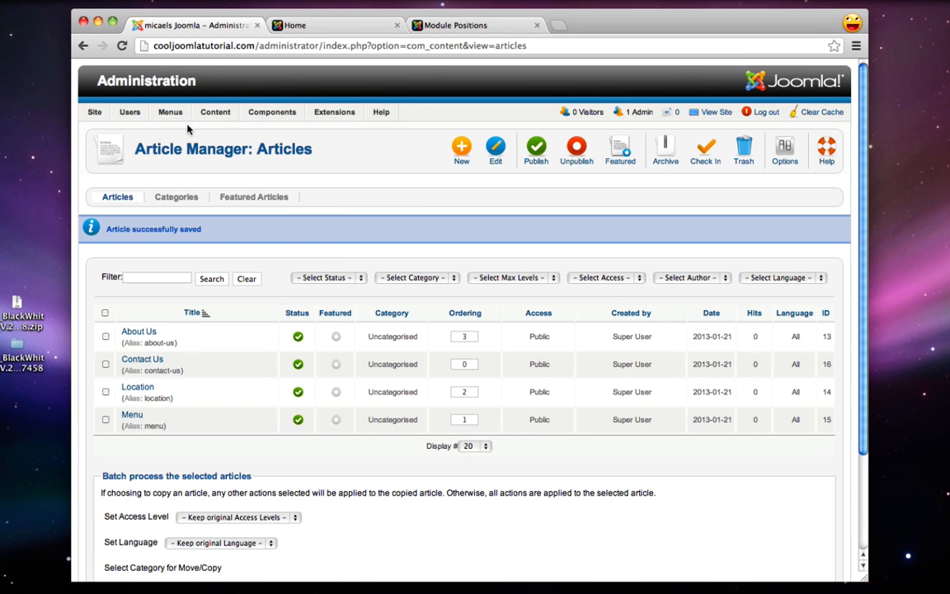
Add a Single Article Main Menu item 'About Us' linked to the About Us article
{"action": "mouse_move", "coordinate": [161, 115]}
{"action": "mouse_move", "coordinate": [197, 154]}
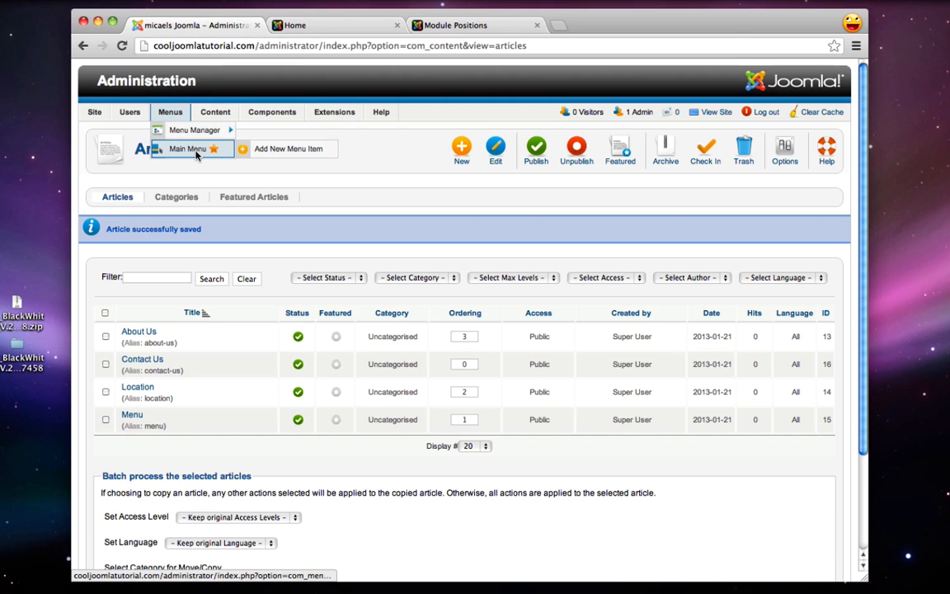
{"action": "left_click", "coordinate": [197, 153]}
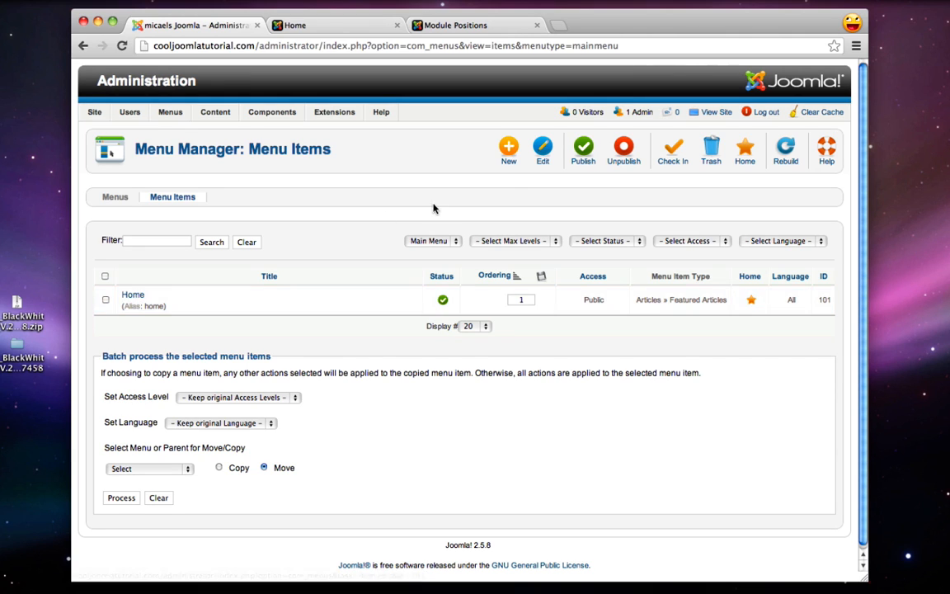
{"action": "left_click", "coordinate": [509, 153]}
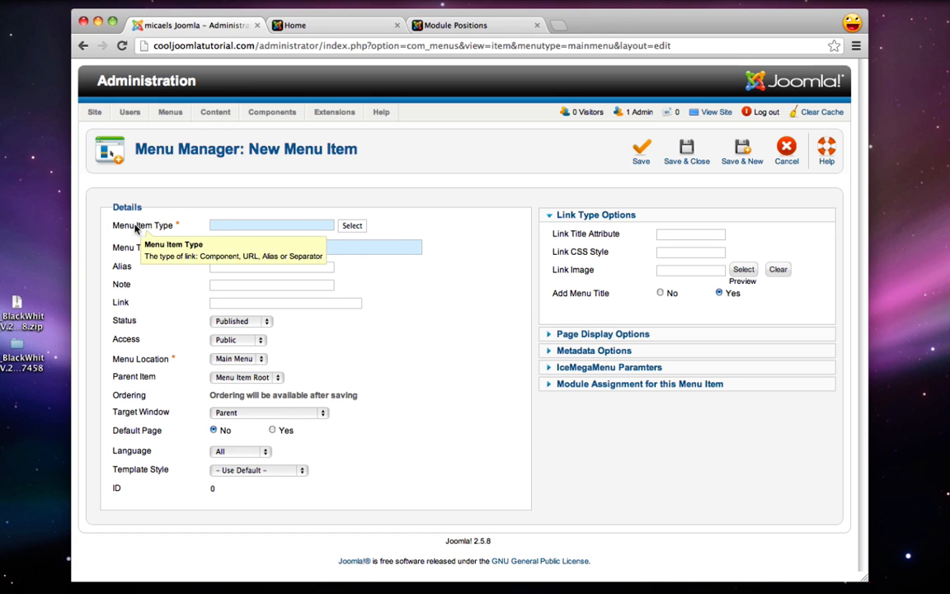
{"action": "left_click", "coordinate": [360, 227]}
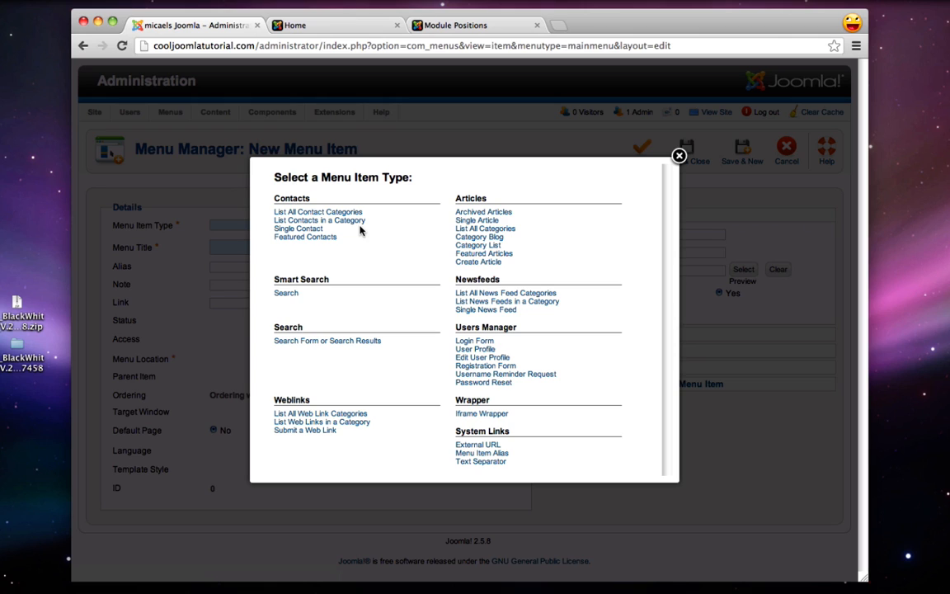
{"action": "left_click", "coordinate": [472, 221]}
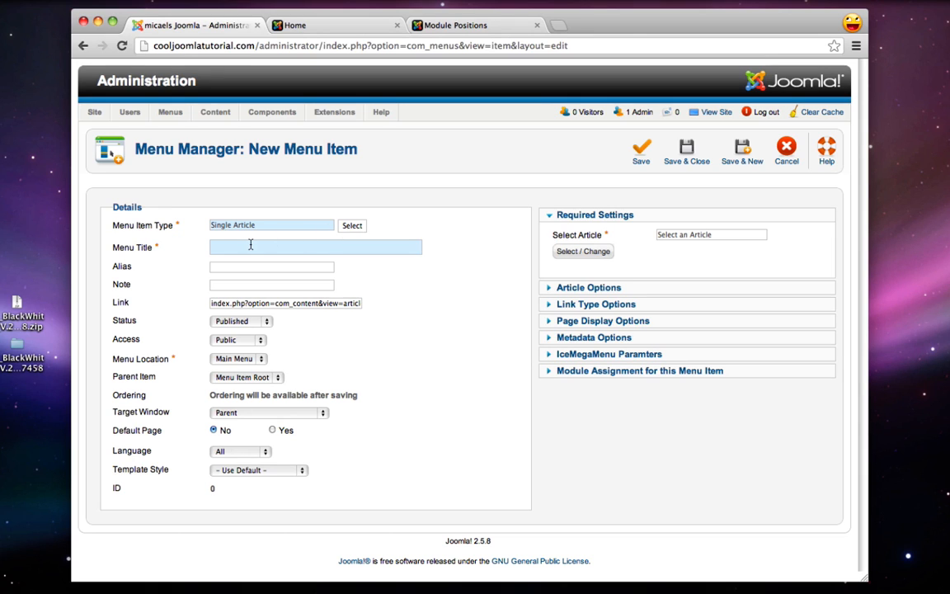
{"action": "type", "text": "About Us"}
{"action": "left_click", "coordinate": [586, 252]}
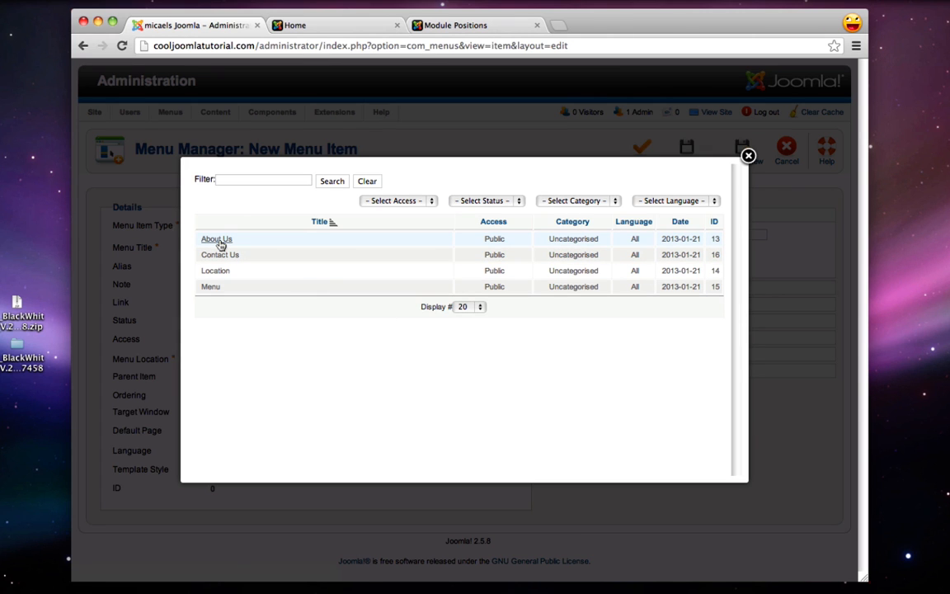
{"action": "left_click", "coordinate": [216, 239]}
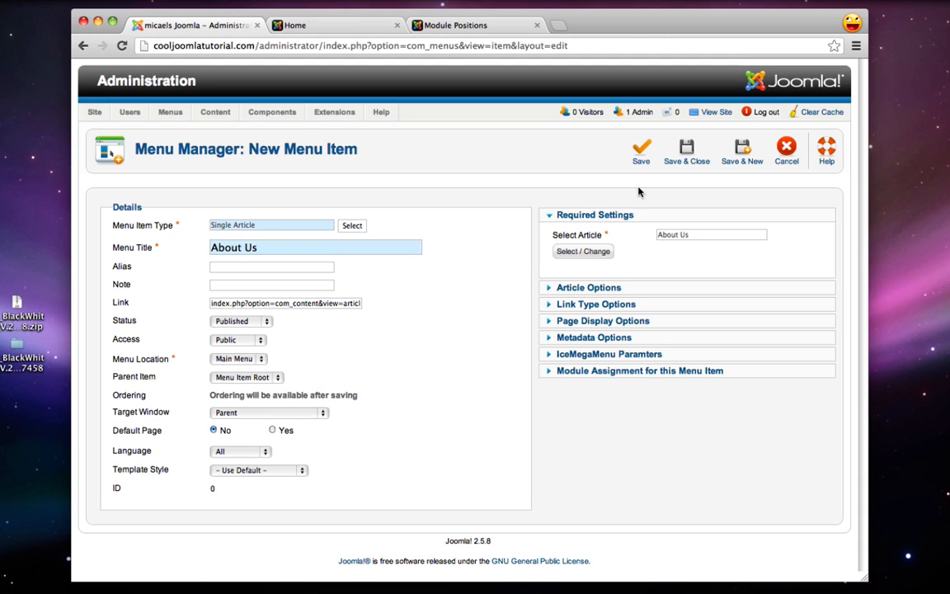
{"action": "left_click", "coordinate": [681, 151]}
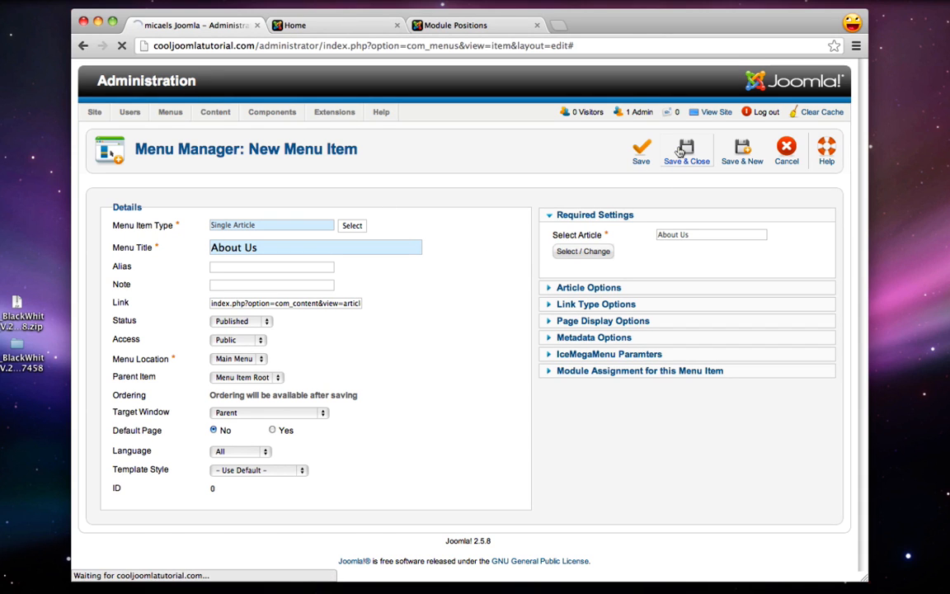
{"action": "left_click", "coordinate": [318, 29]}
{"action": "left_click", "coordinate": [121, 45]}
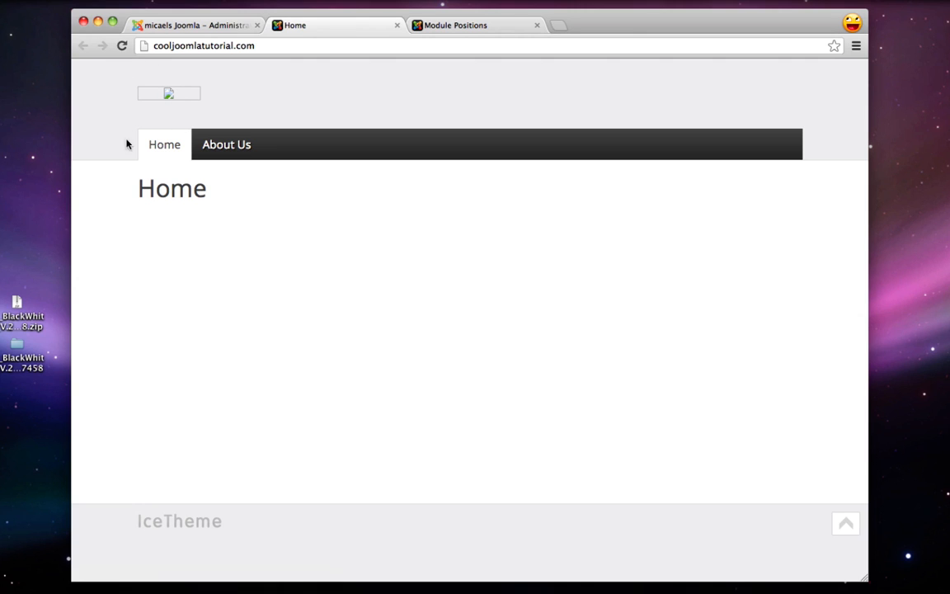
{"action": "left_click", "coordinate": [225, 143]}
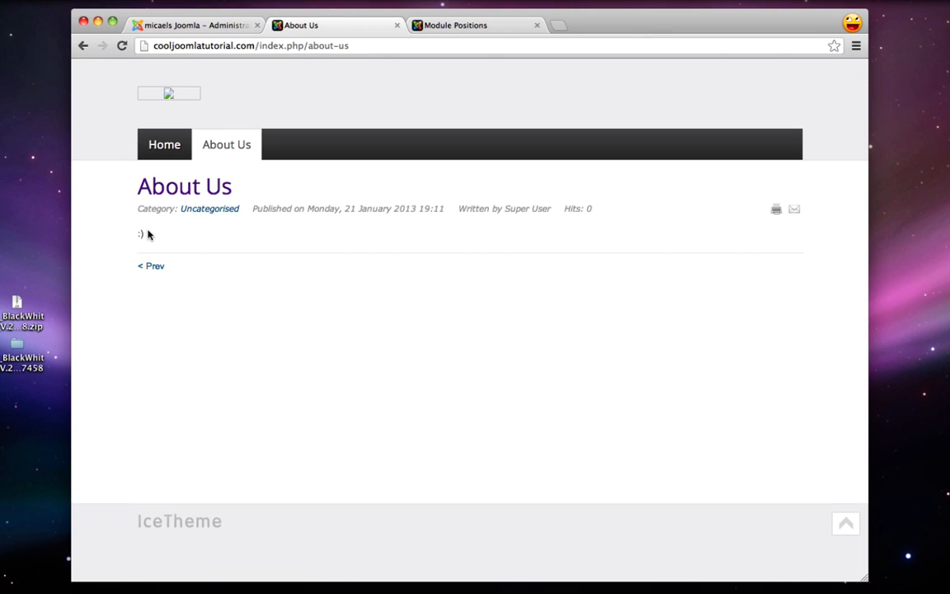
{"action": "left_click_drag", "start_coordinate": [148, 233], "coordinate": [135, 234]}
{"action": "left_click", "coordinate": [213, 26]}
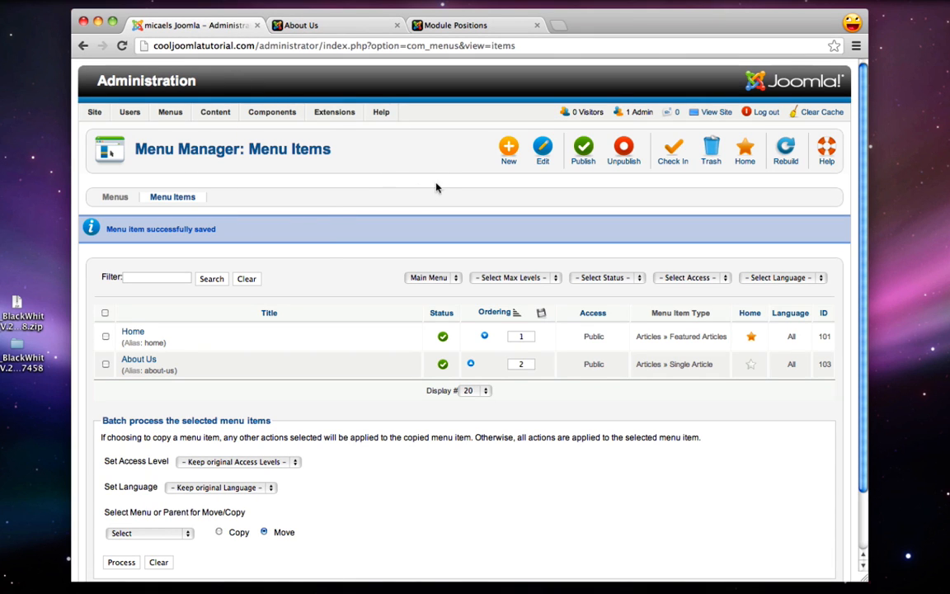
Add a Single Article menu item 'Menu' linked to the Menu article
{"action": "left_click", "coordinate": [510, 150]}
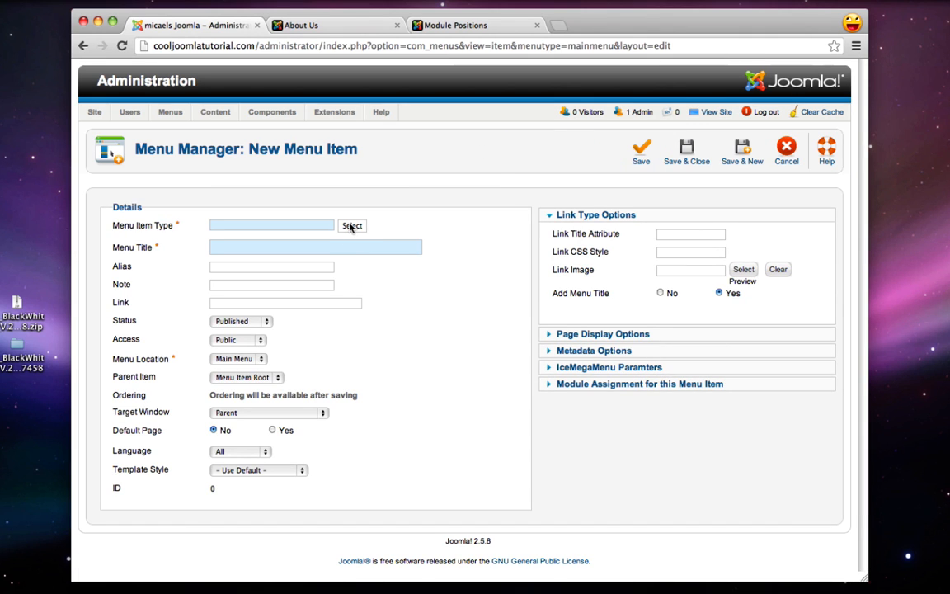
{"action": "left_click", "coordinate": [352, 225]}
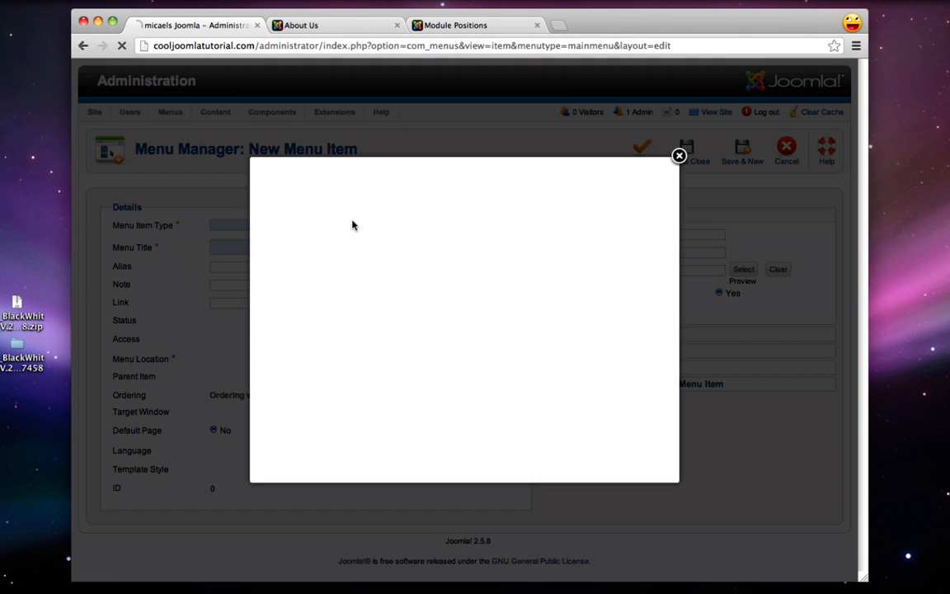
{"action": "left_click", "coordinate": [478, 220]}
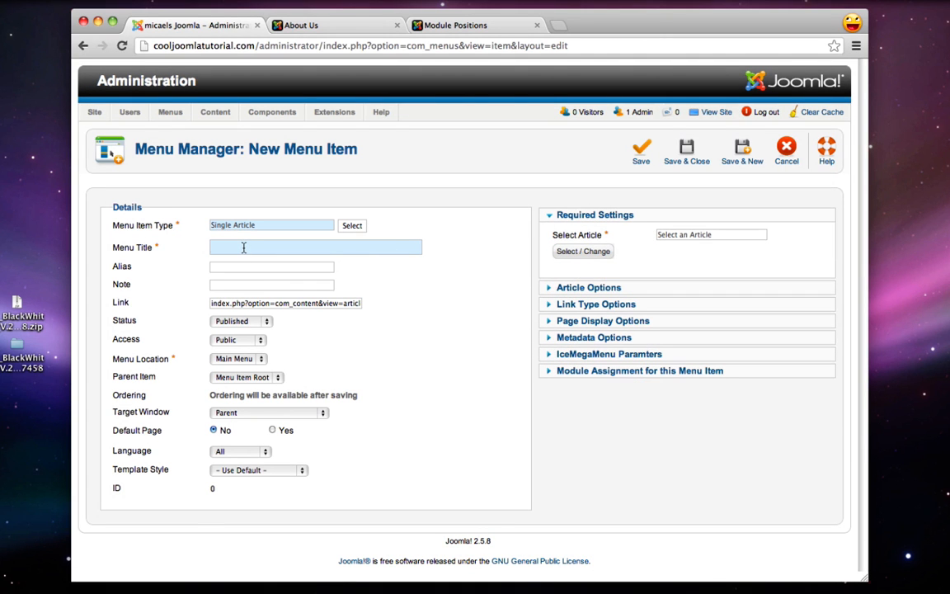
{"action": "type", "text": "Menu"}
{"action": "left_click", "coordinate": [577, 251]}
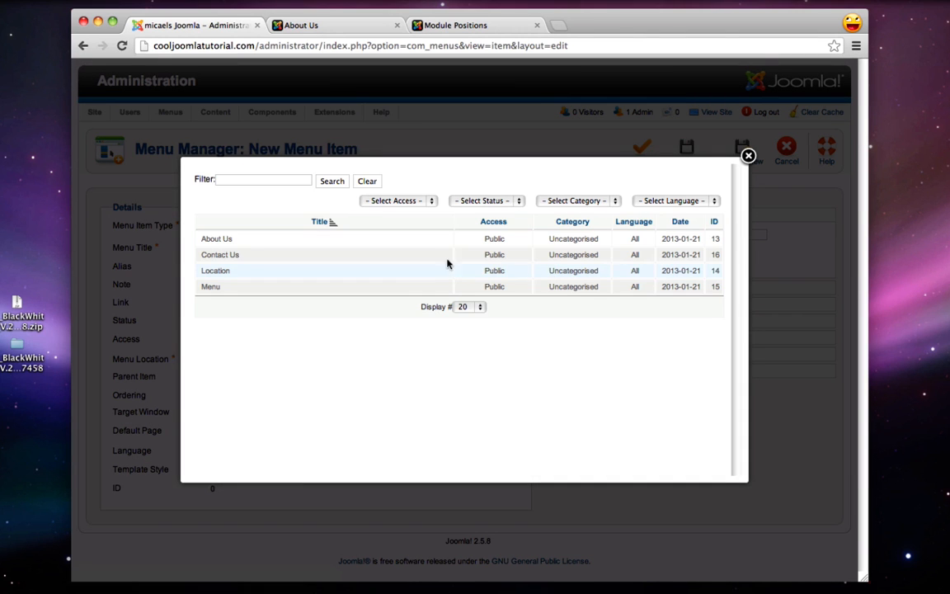
{"action": "left_click", "coordinate": [211, 287]}
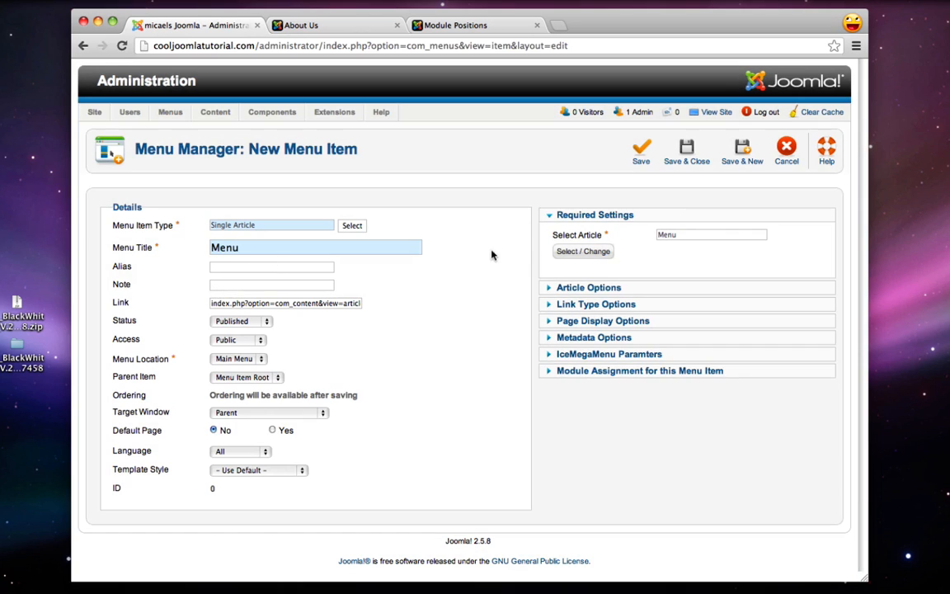
{"action": "left_click", "coordinate": [738, 150]}
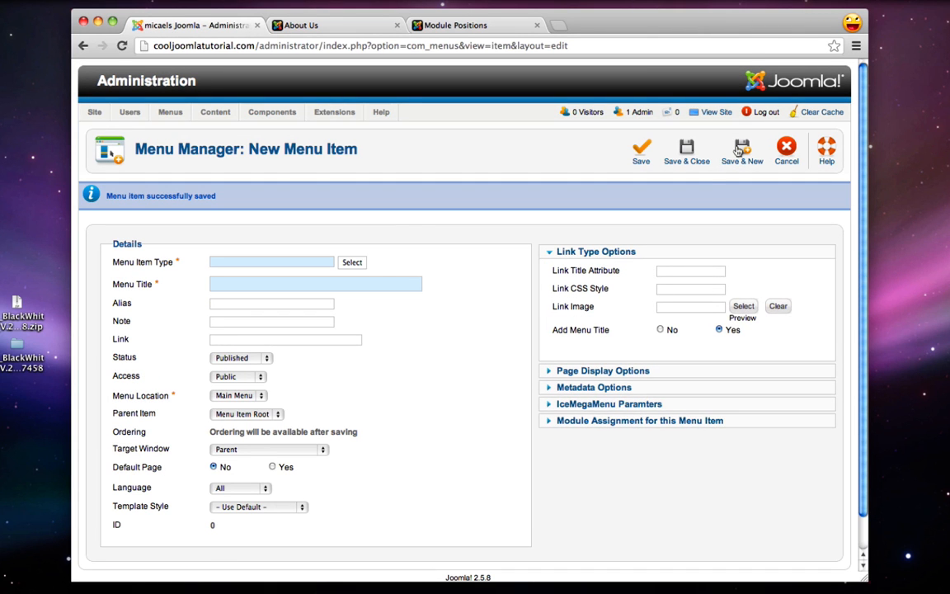
Add a Single Article menu item 'Location' linked to the Location article
{"action": "left_click", "coordinate": [352, 262]}
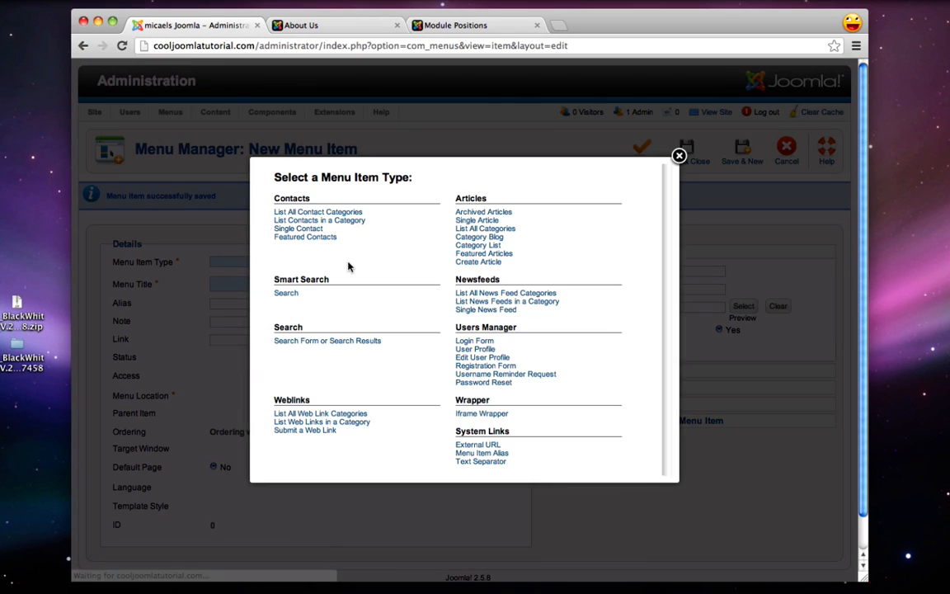
{"action": "left_click", "coordinate": [476, 221]}
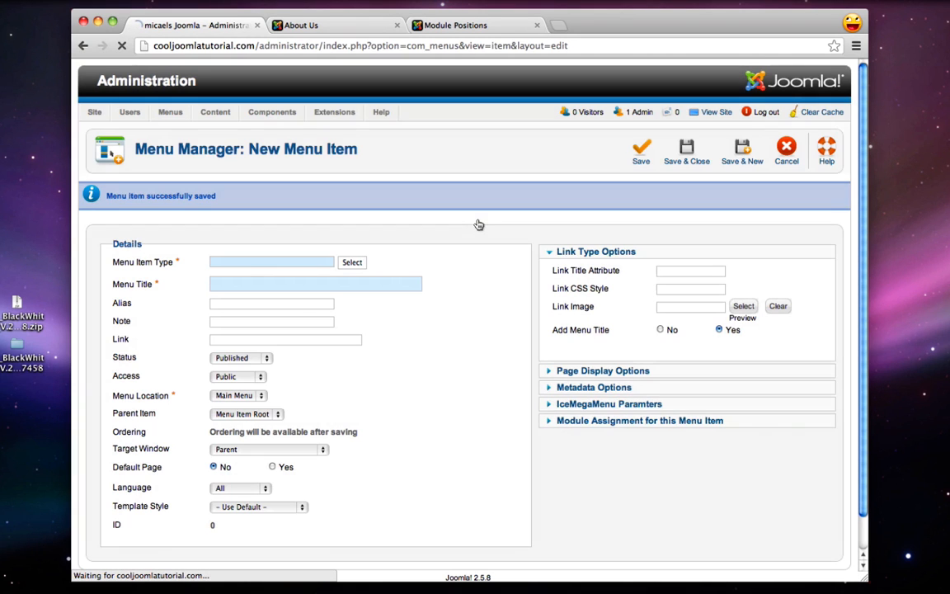
{"action": "left_click", "coordinate": [268, 243]}
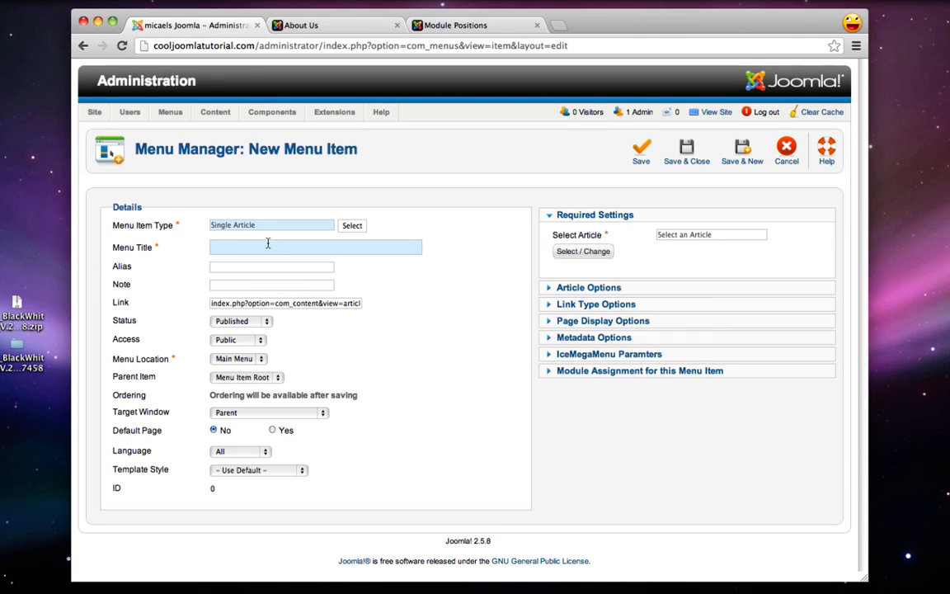
{"action": "type", "text": "Location"}
{"action": "left_click", "coordinate": [583, 251]}
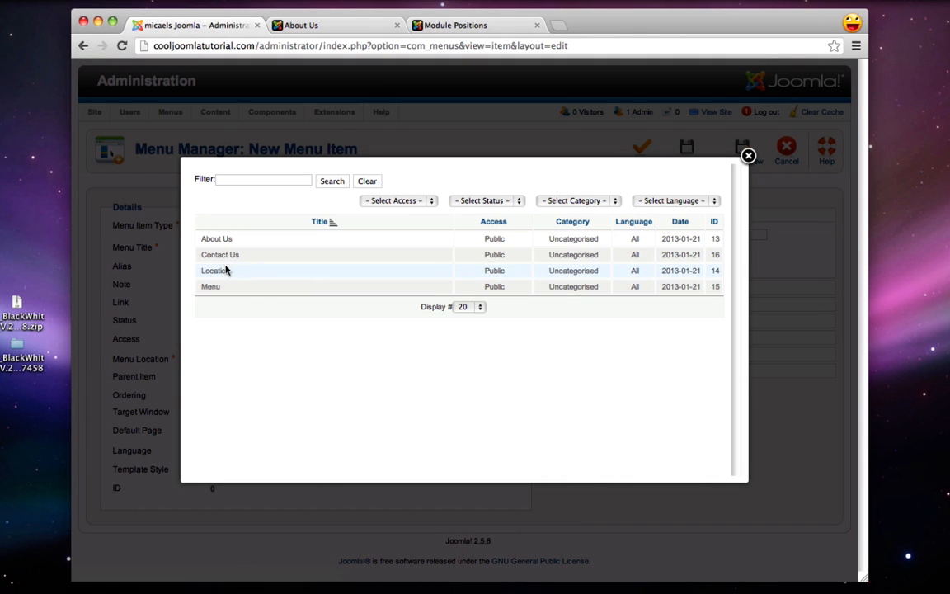
{"action": "left_click", "coordinate": [223, 271]}
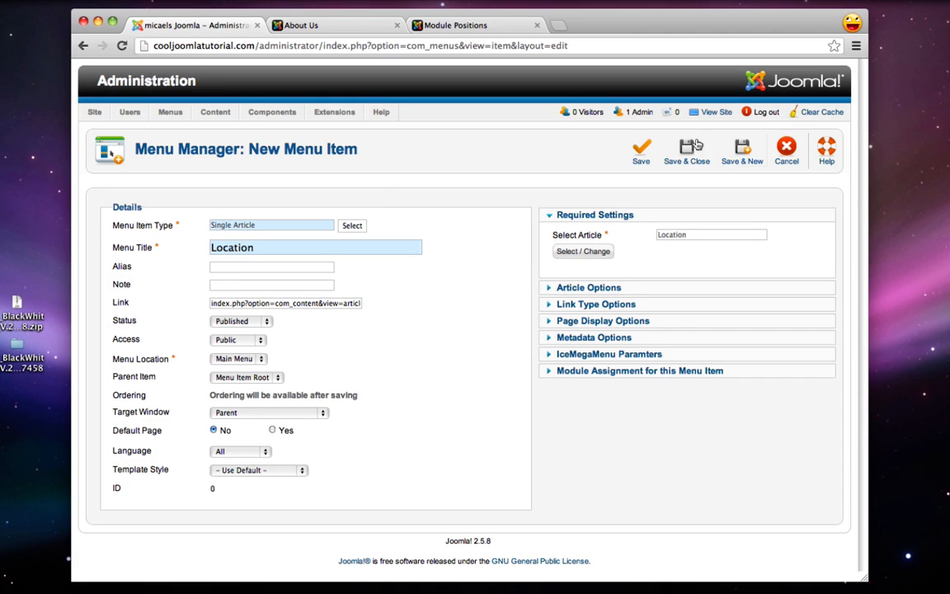
{"action": "left_click", "coordinate": [746, 162]}
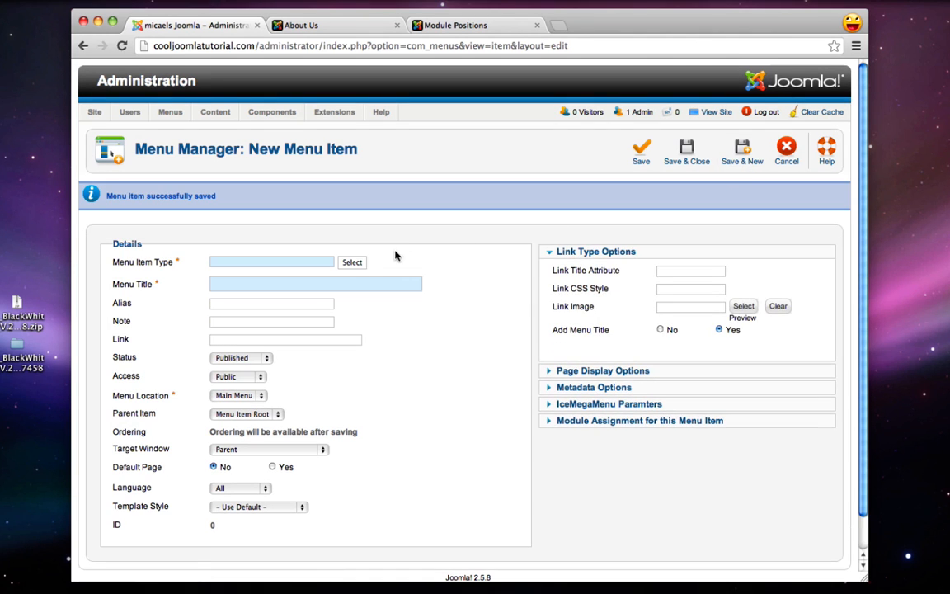
Add a Single Article menu item 'Contact Us' linked to the Contact Us article and save it
{"action": "left_click", "coordinate": [351, 262]}
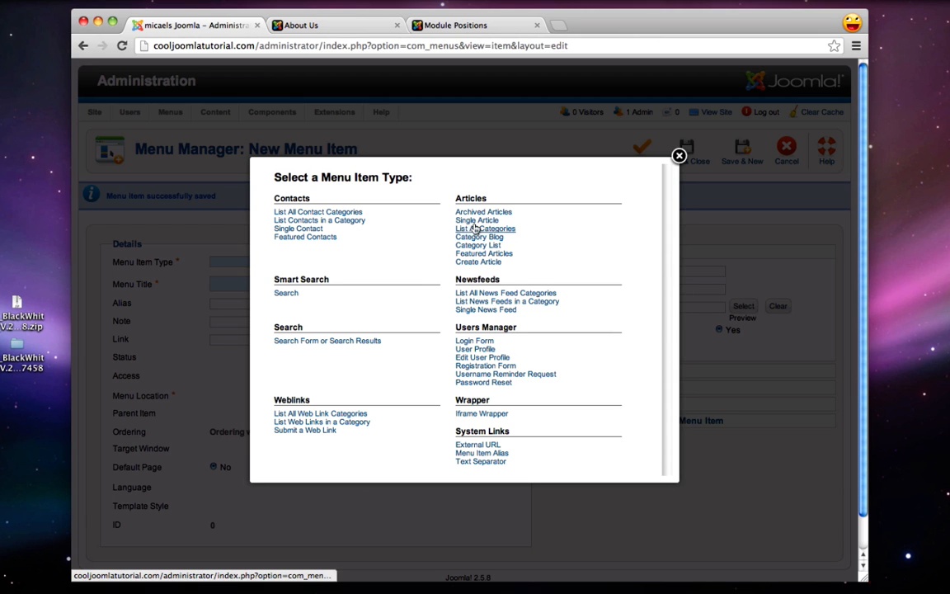
{"action": "left_click", "coordinate": [476, 221]}
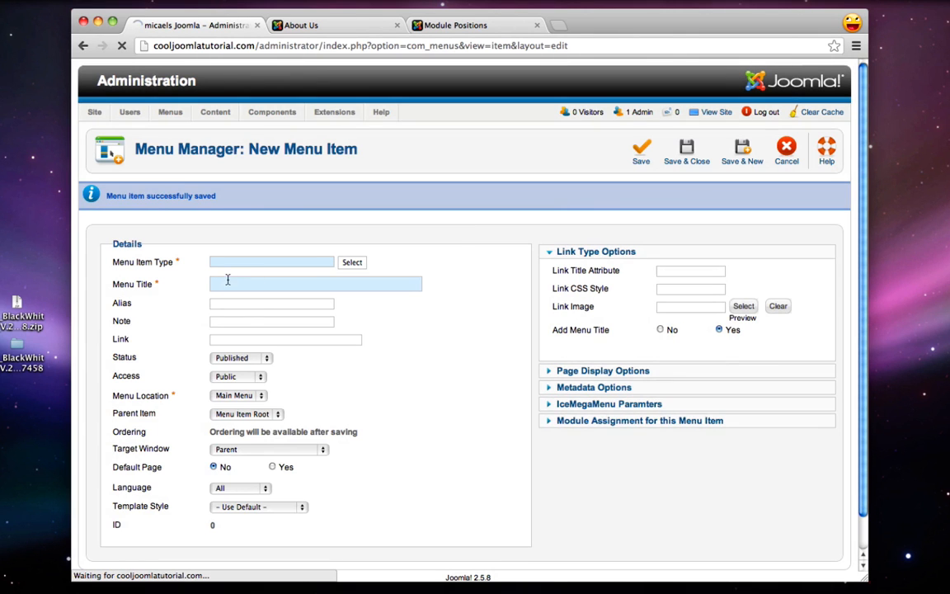
{"action": "type", "text": "Cont"}
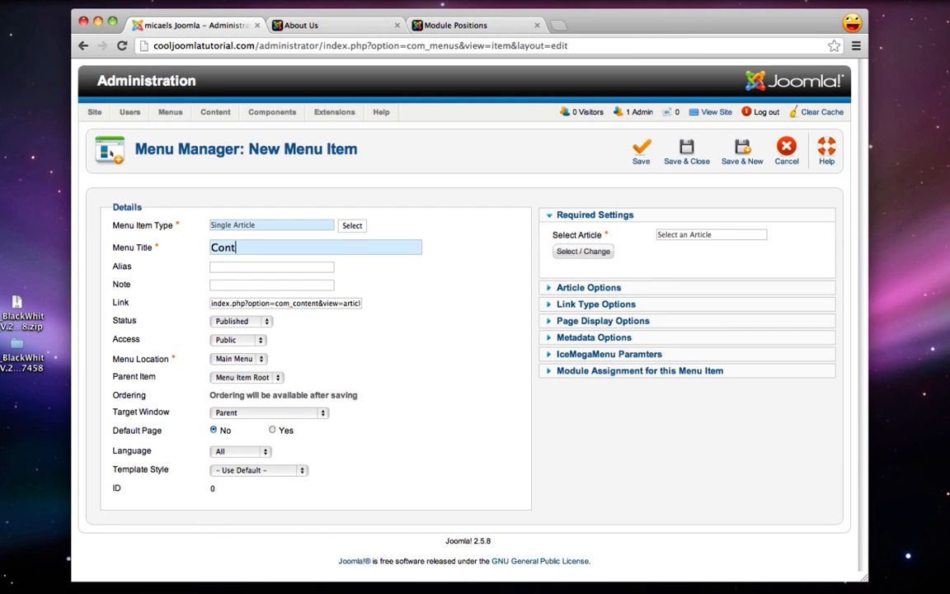
{"action": "type", "text": "act Us"}
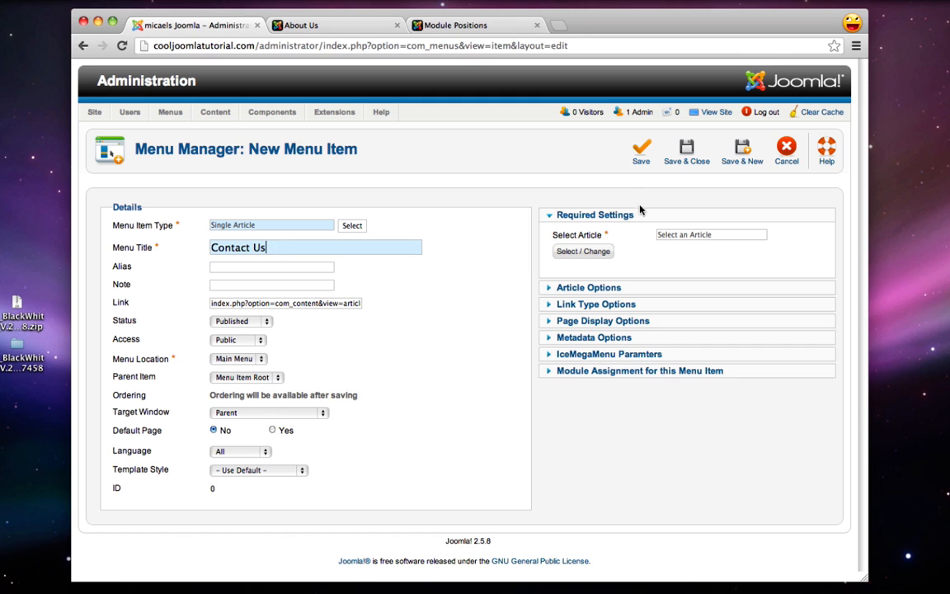
{"action": "left_click", "coordinate": [584, 253]}
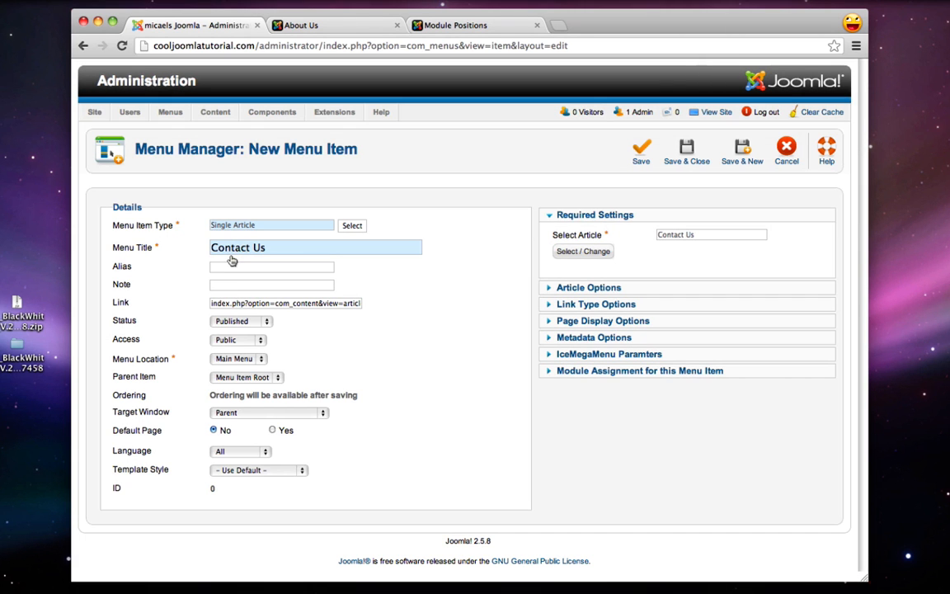
{"action": "left_click", "coordinate": [682, 147]}
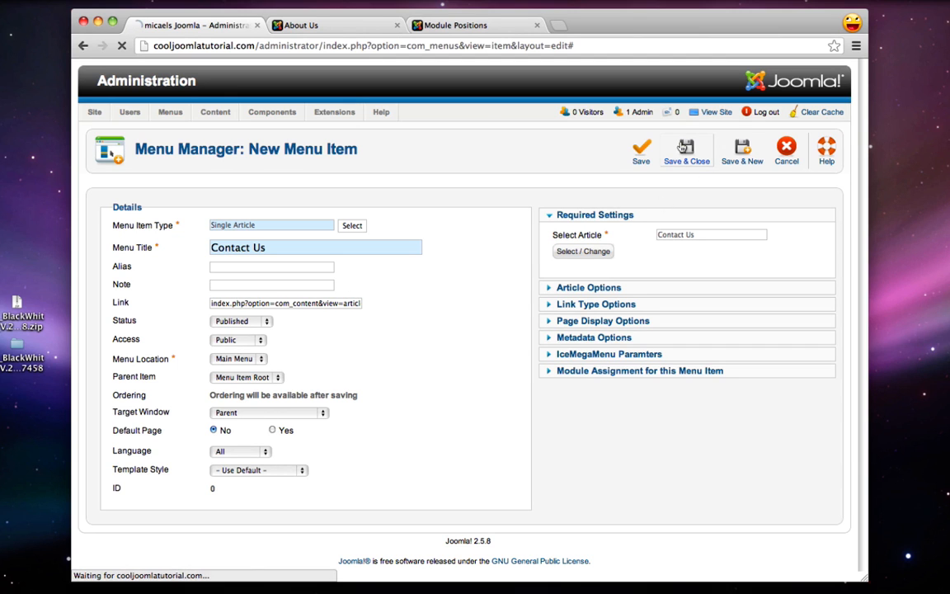
{"action": "left_click", "coordinate": [324, 26]}
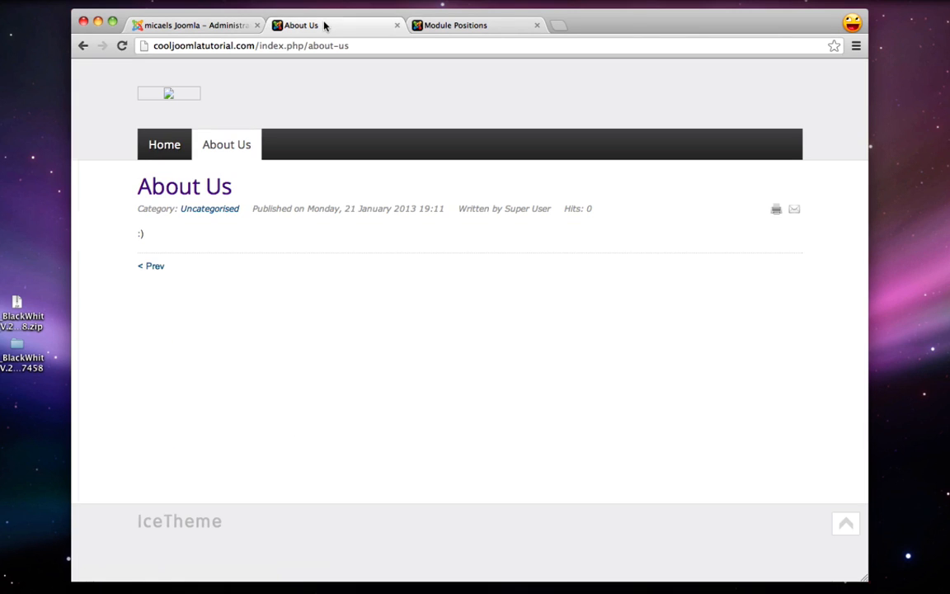
Check the five menu items on the live Home page, then go back to the administrator
{"action": "left_click", "coordinate": [154, 149]}
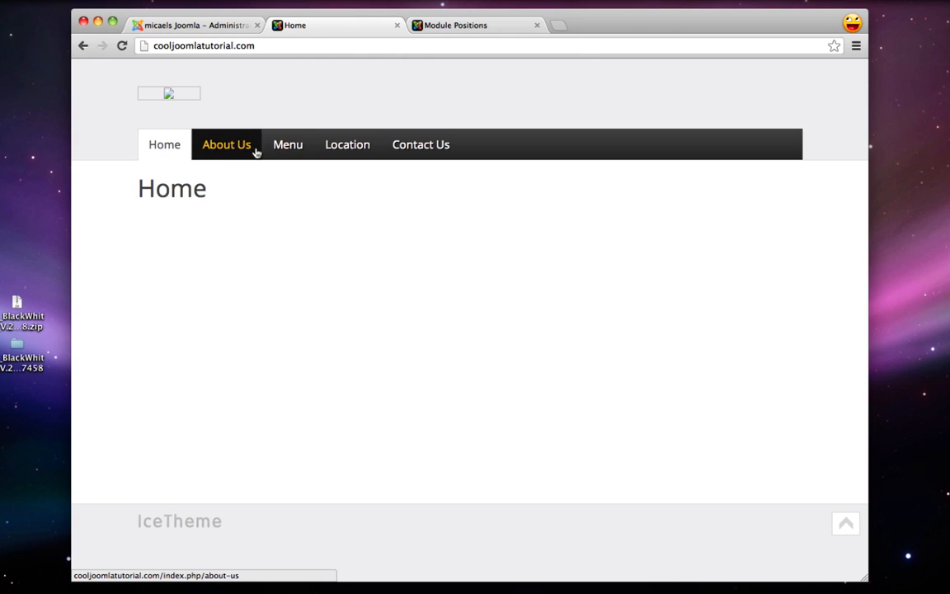
{"action": "left_click", "coordinate": [202, 26]}
Move About Us down one place in the Main Menu so Menu follows Home
{"action": "mouse_move", "coordinate": [167, 113]}
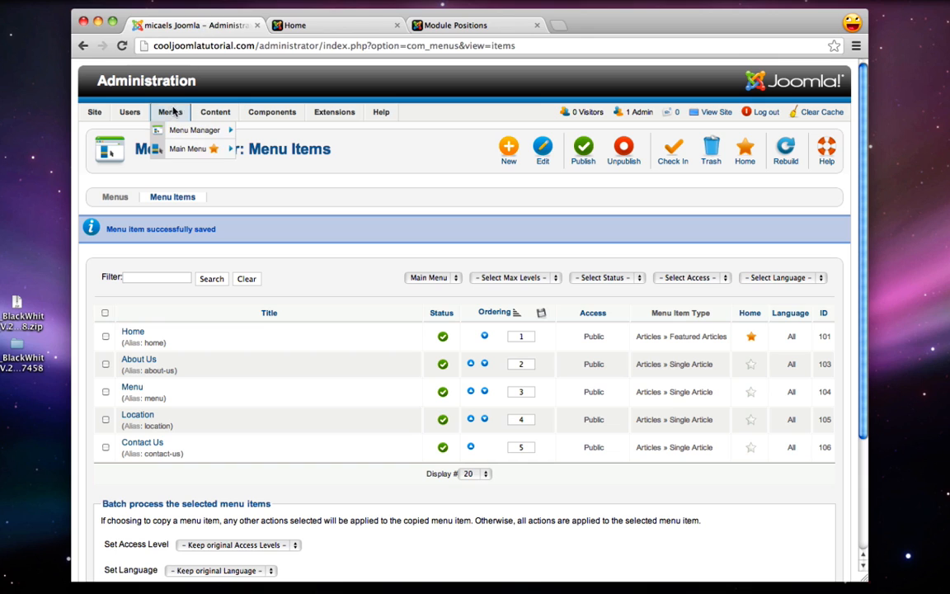
{"action": "mouse_move", "coordinate": [175, 149]}
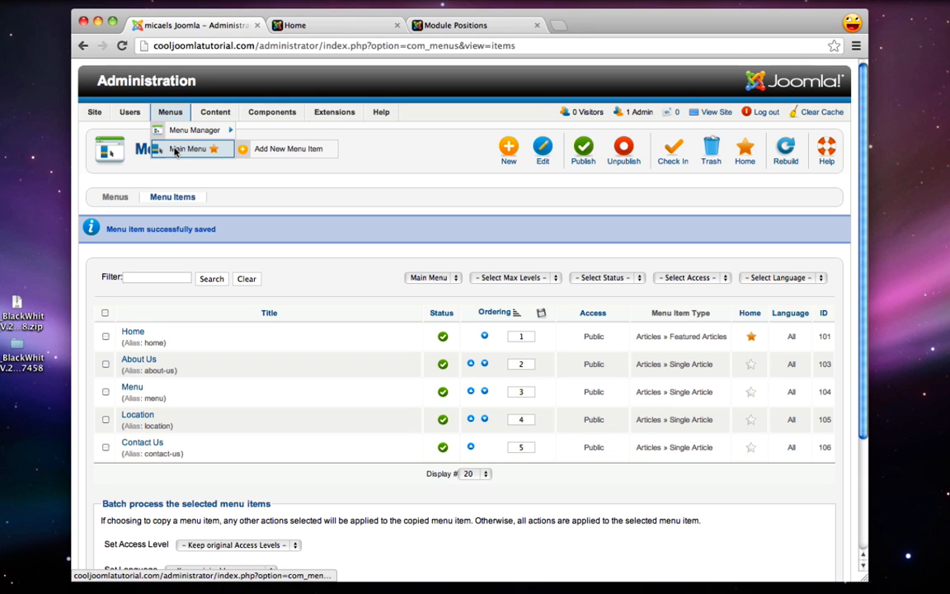
{"action": "left_click", "coordinate": [175, 149]}
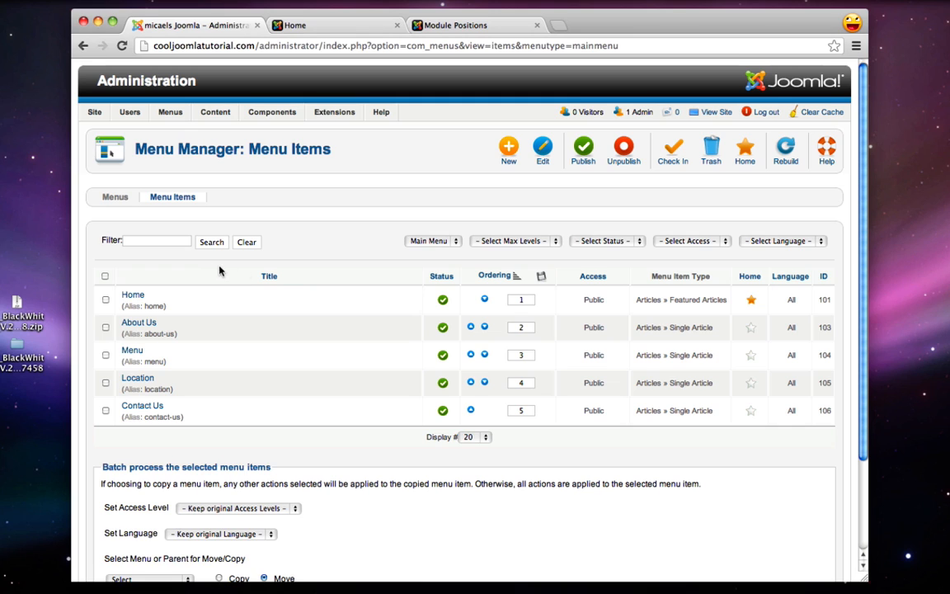
{"action": "left_click", "coordinate": [484, 328]}
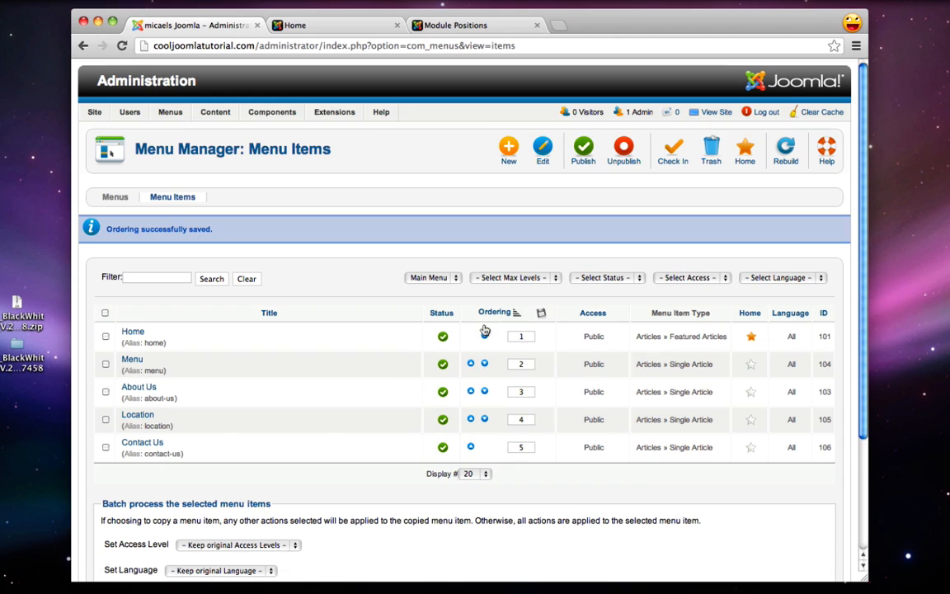
{"action": "left_click", "coordinate": [284, 24]}
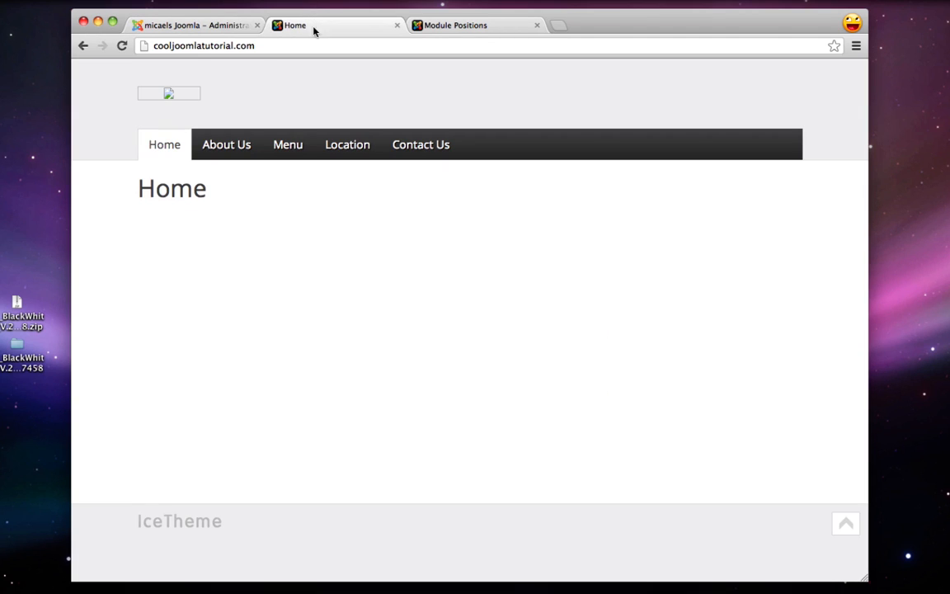
{"action": "left_click", "coordinate": [121, 46]}
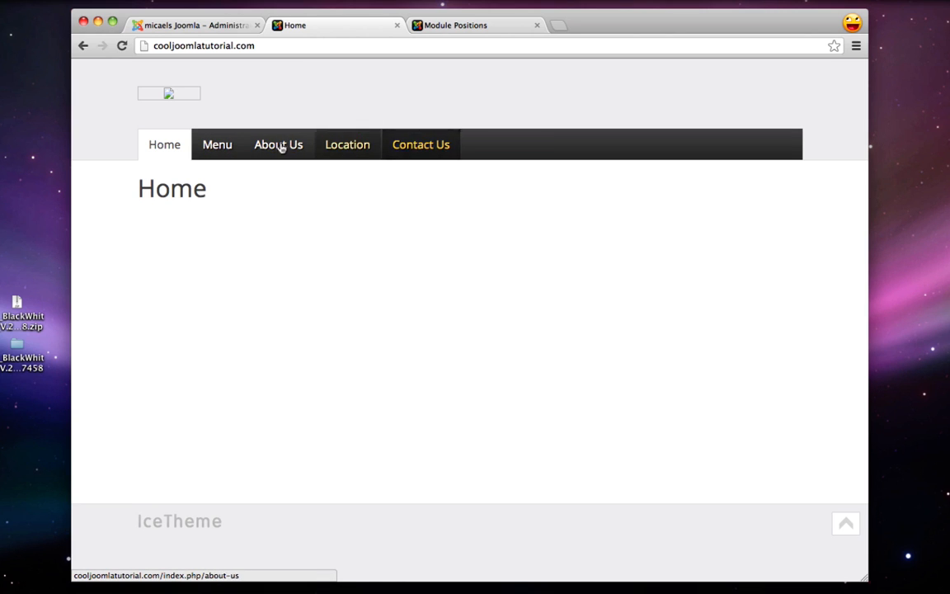
{"action": "left_click", "coordinate": [202, 28]}
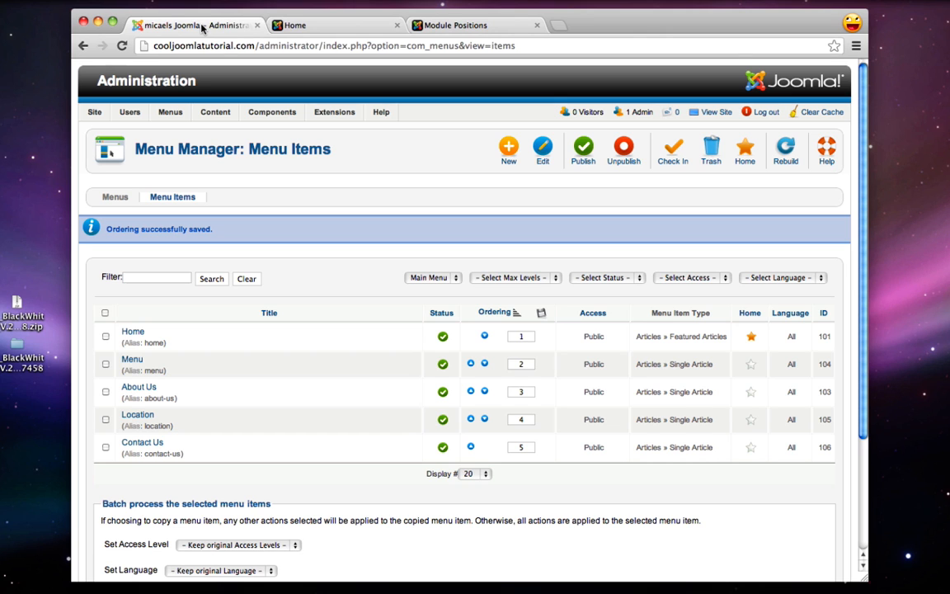
Save the Menu item with subtitle Yummy! and About Us with Learn More! in IceMegaMenu parameters
{"action": "left_click", "coordinate": [132, 360]}
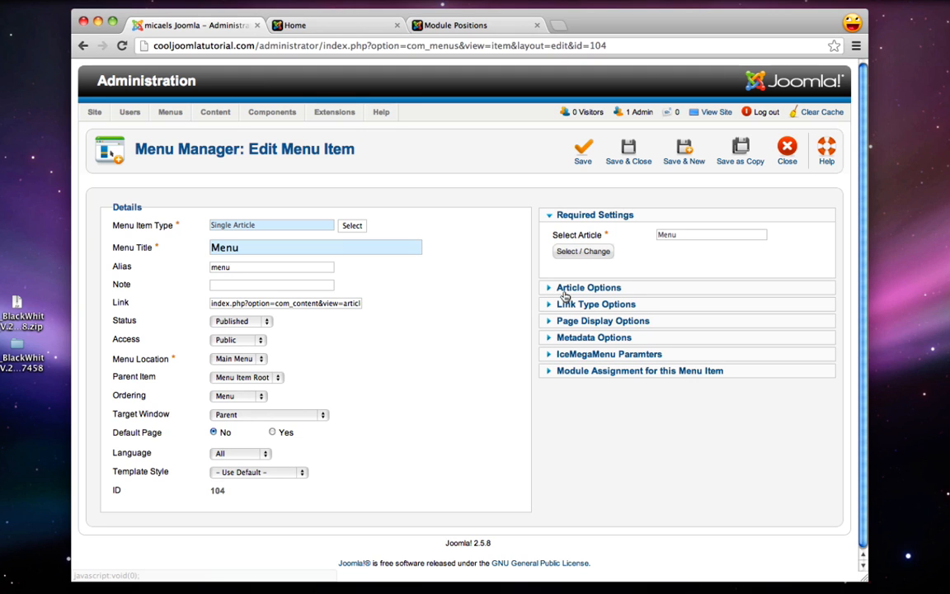
{"action": "left_click", "coordinate": [587, 354]}
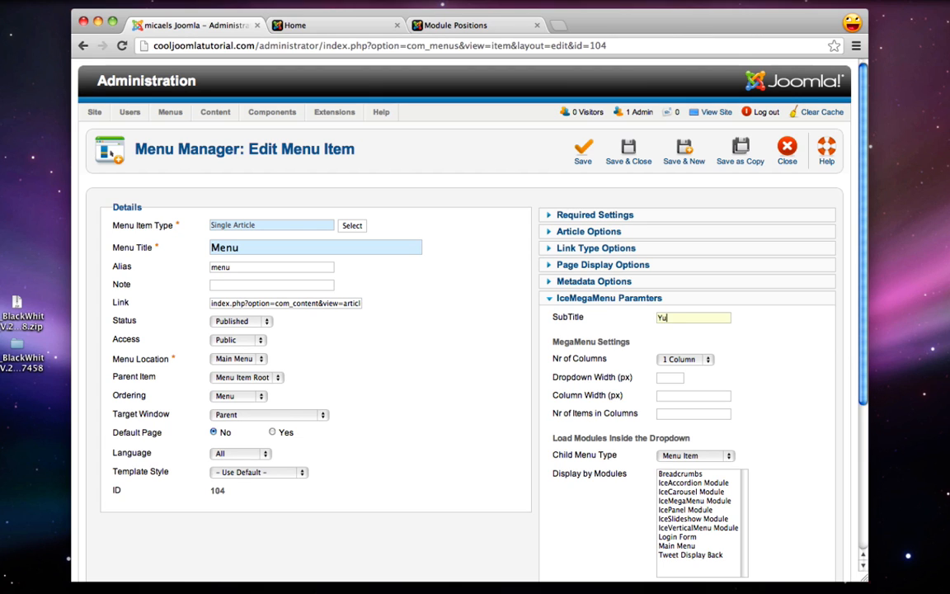
{"action": "left_click", "coordinate": [631, 148]}
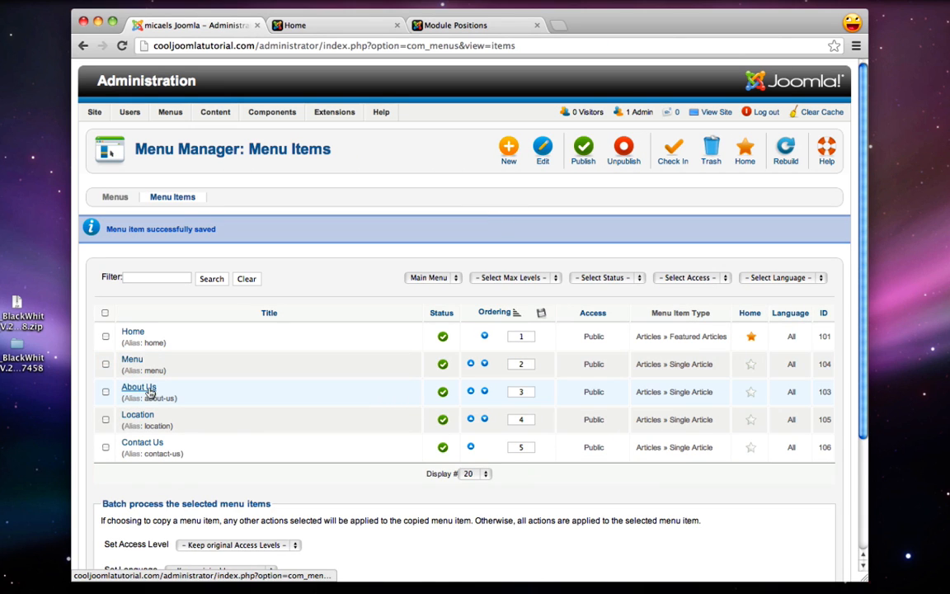
{"action": "left_click", "coordinate": [145, 389]}
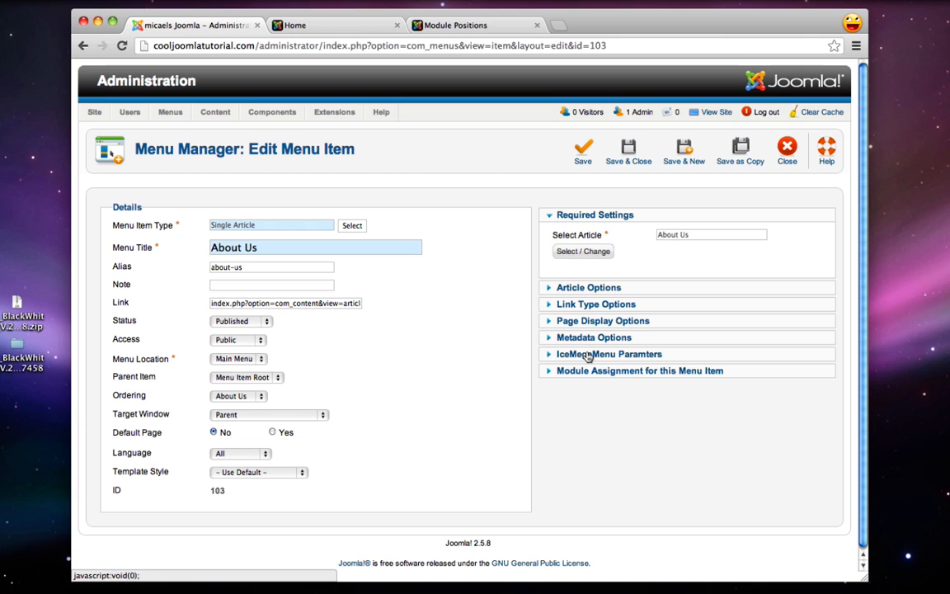
{"action": "left_click", "coordinate": [587, 354]}
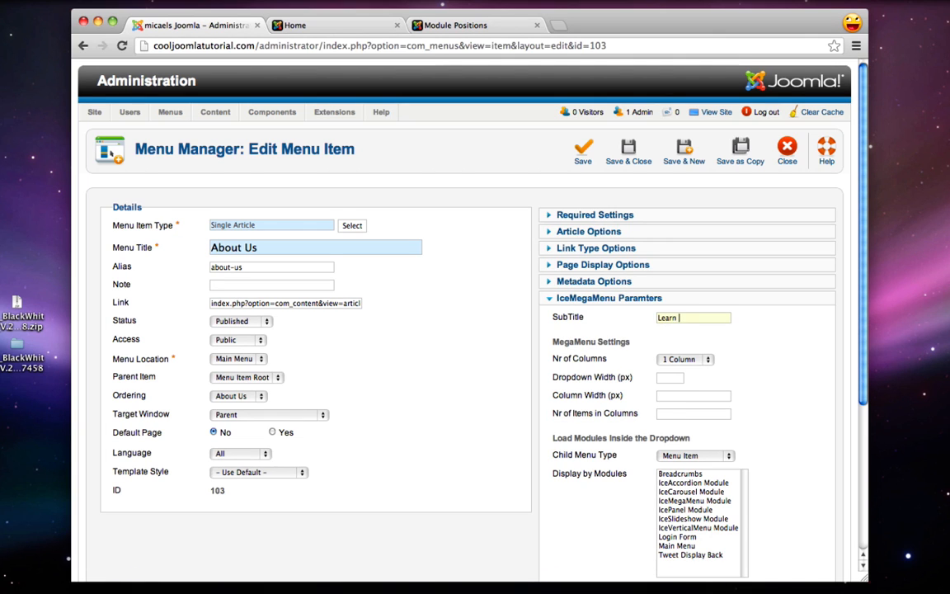
{"action": "left_click", "coordinate": [628, 151]}
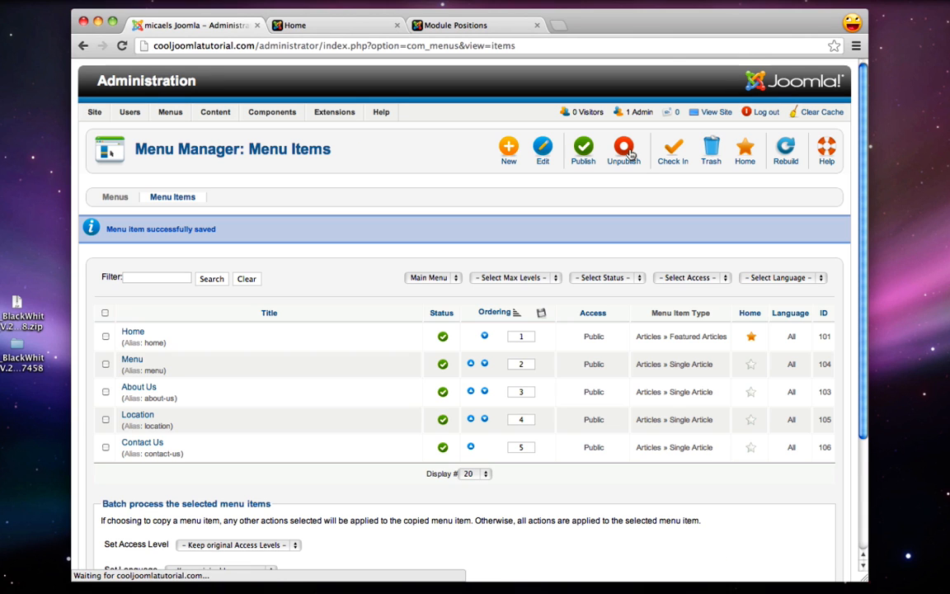
Give the Location menu item the IceMegaMenu subtitle 'Find Us!' and save it
{"action": "left_click", "coordinate": [137, 413]}
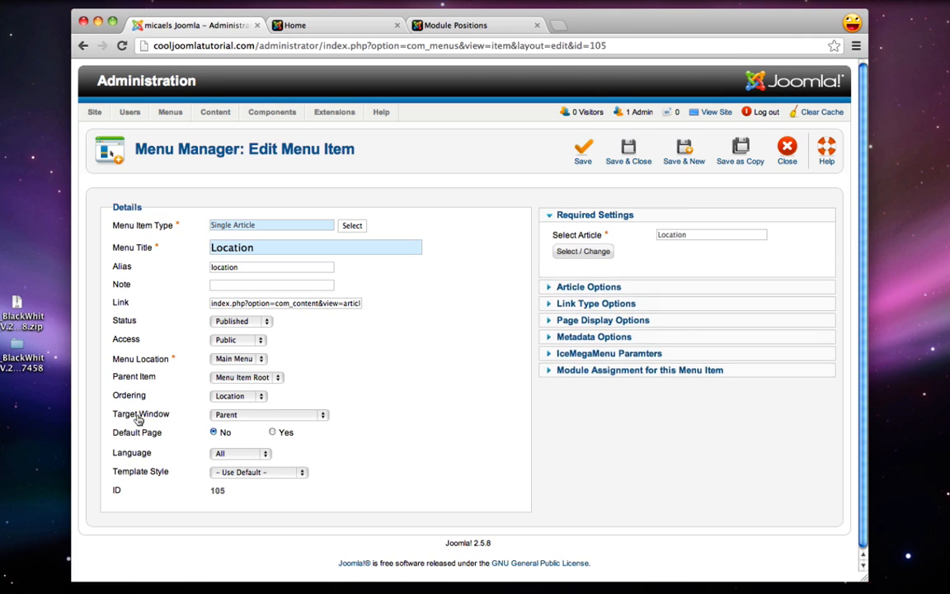
{"action": "left_click", "coordinate": [601, 353]}
{"action": "left_click", "coordinate": [665, 318]}
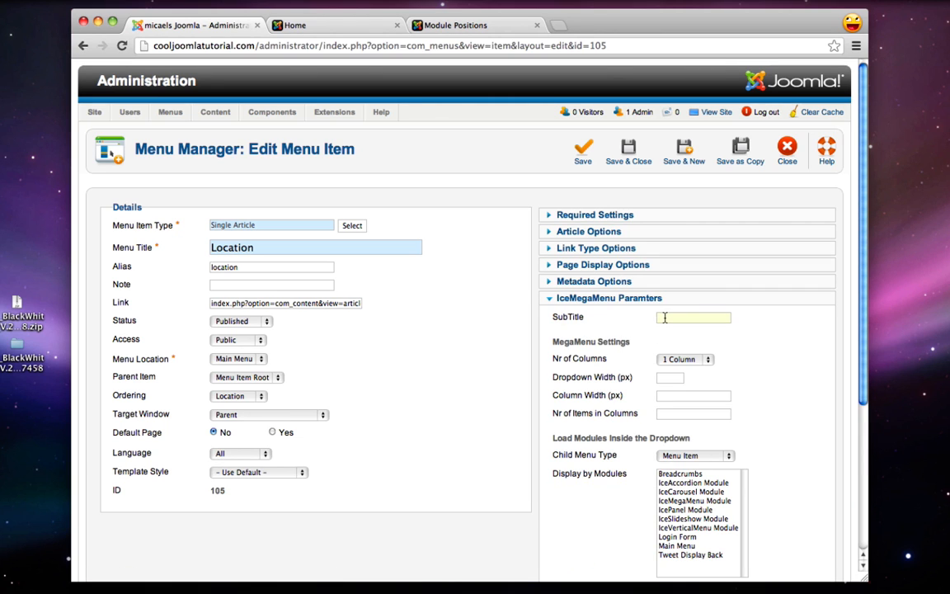
{"action": "type", "text": "Find Us!"}
{"action": "left_click", "coordinate": [629, 153]}
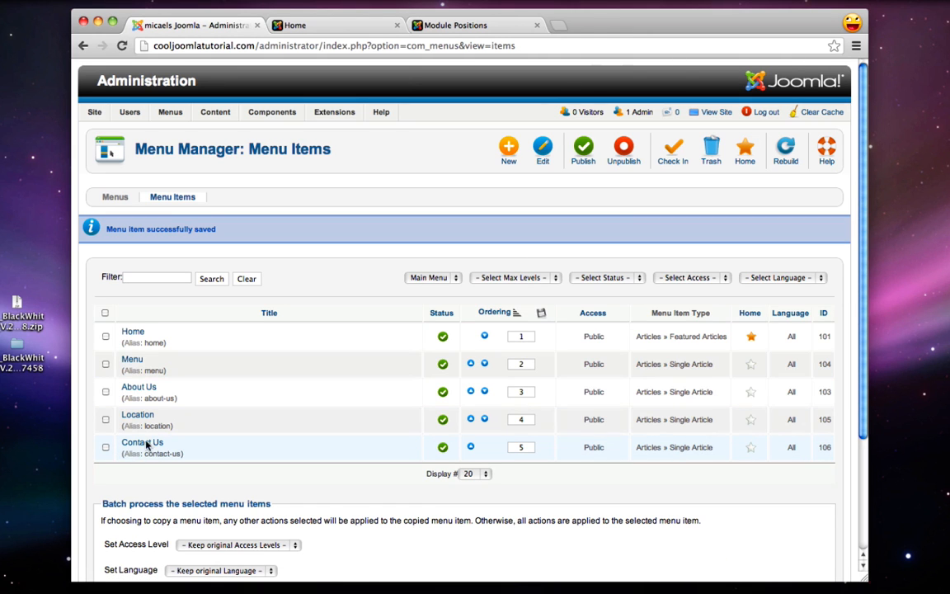
Save the Contact Us item with subtitle 'Talk to us!', then go to the front-end Home tab
{"action": "left_click", "coordinate": [146, 445]}
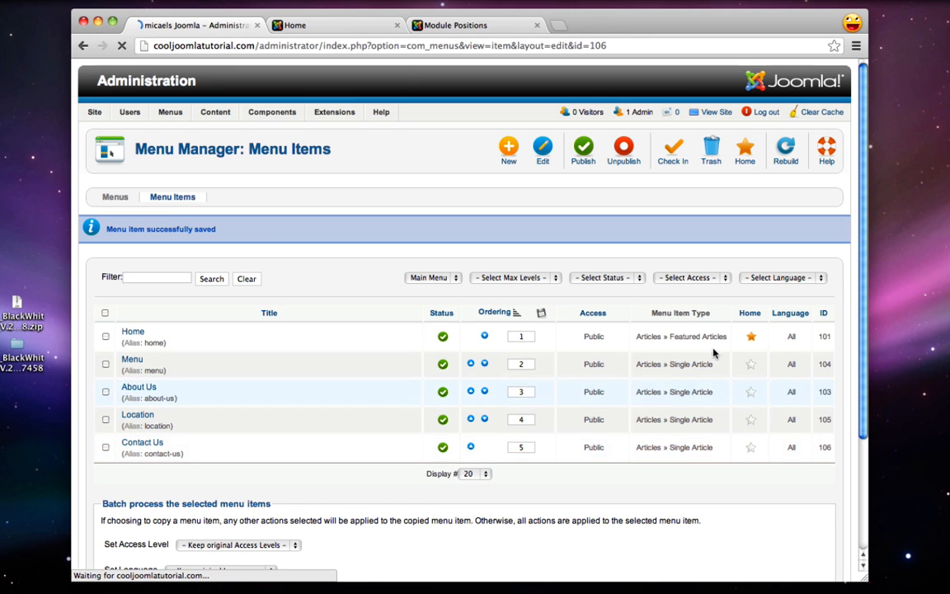
{"action": "left_click", "coordinate": [568, 352]}
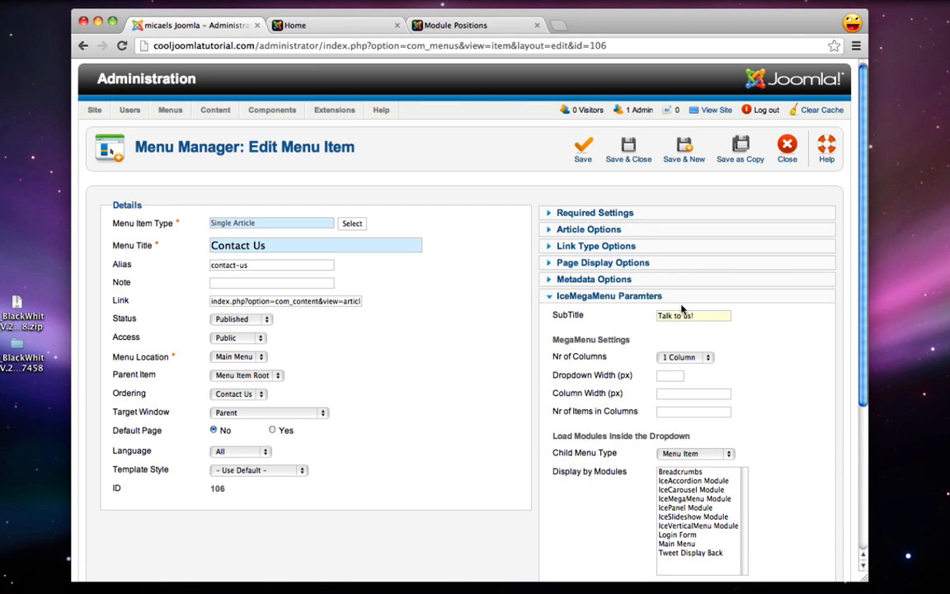
{"action": "left_click", "coordinate": [644, 149]}
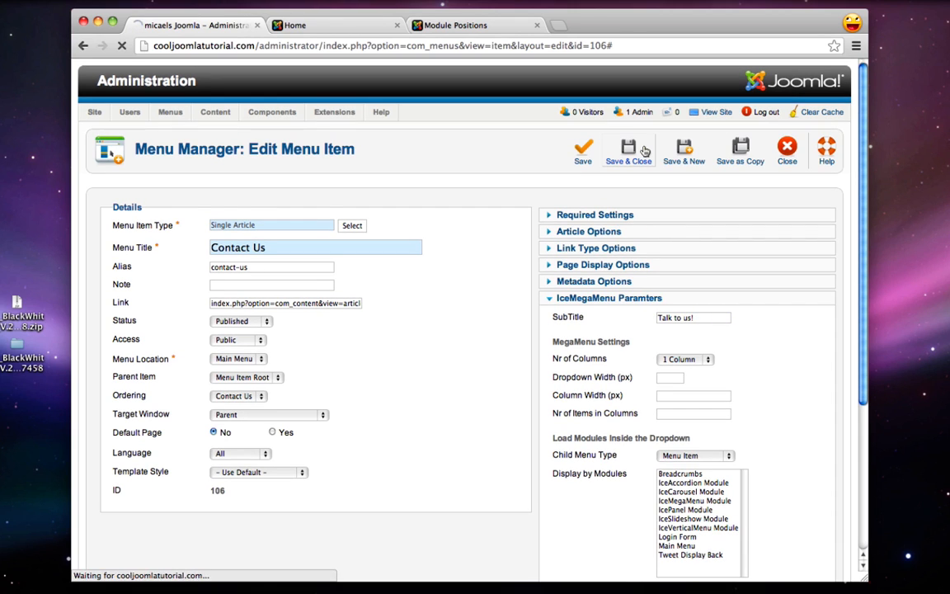
{"action": "left_click", "coordinate": [333, 19]}
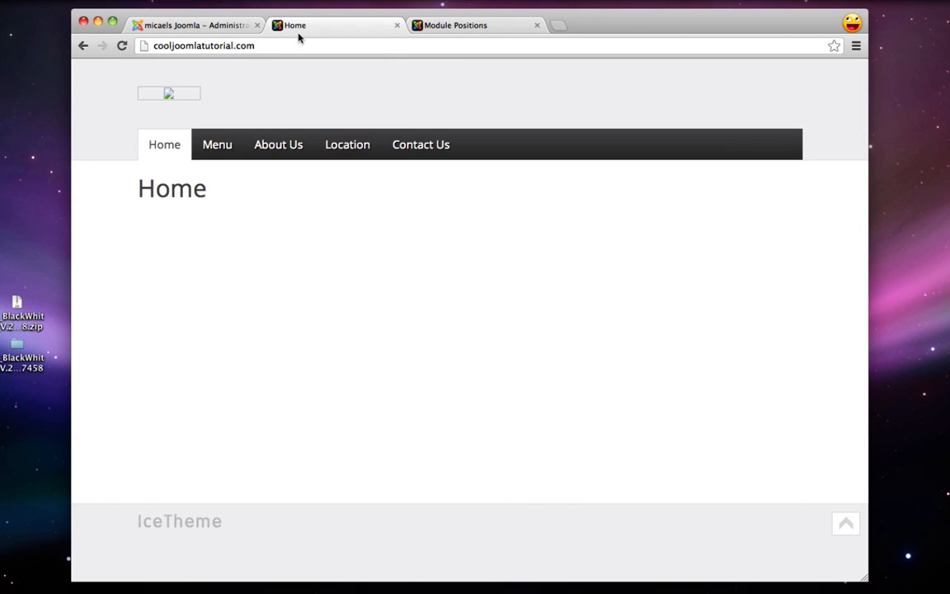
Reload the live Home page, check the menu's subtitle badges, then return to the administrator
{"action": "left_click", "coordinate": [120, 45]}
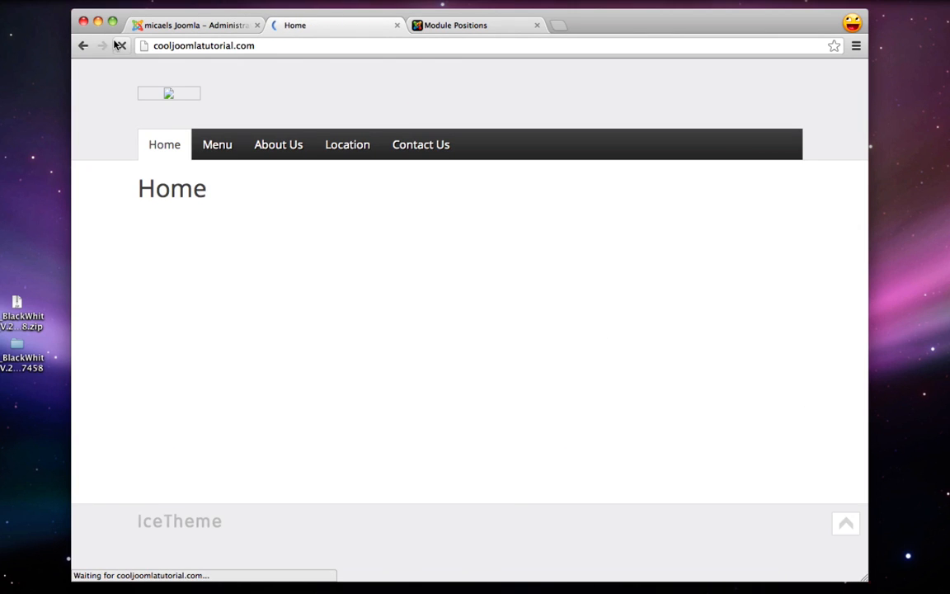
{"action": "mouse_move", "coordinate": [216, 145]}
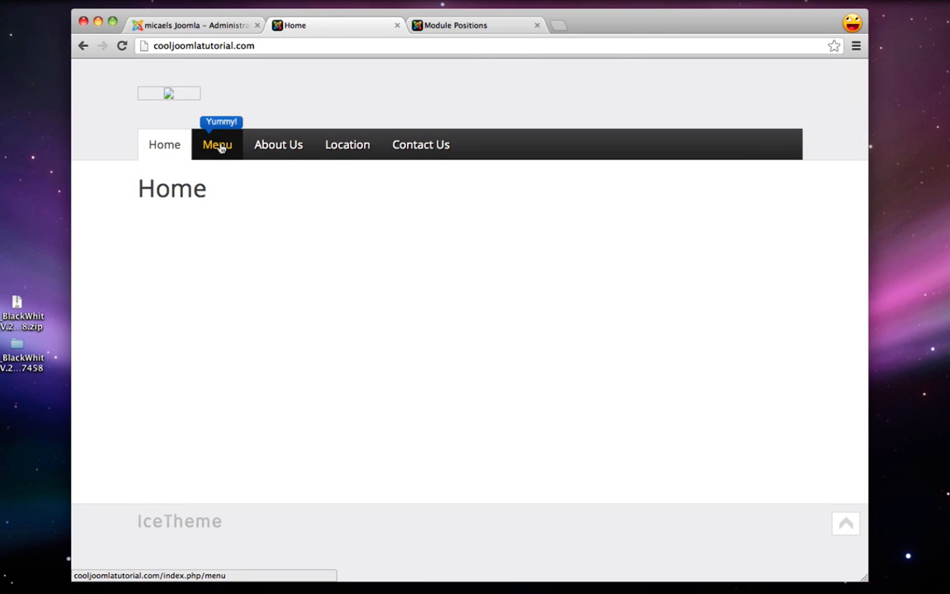
{"action": "mouse_move", "coordinate": [428, 156]}
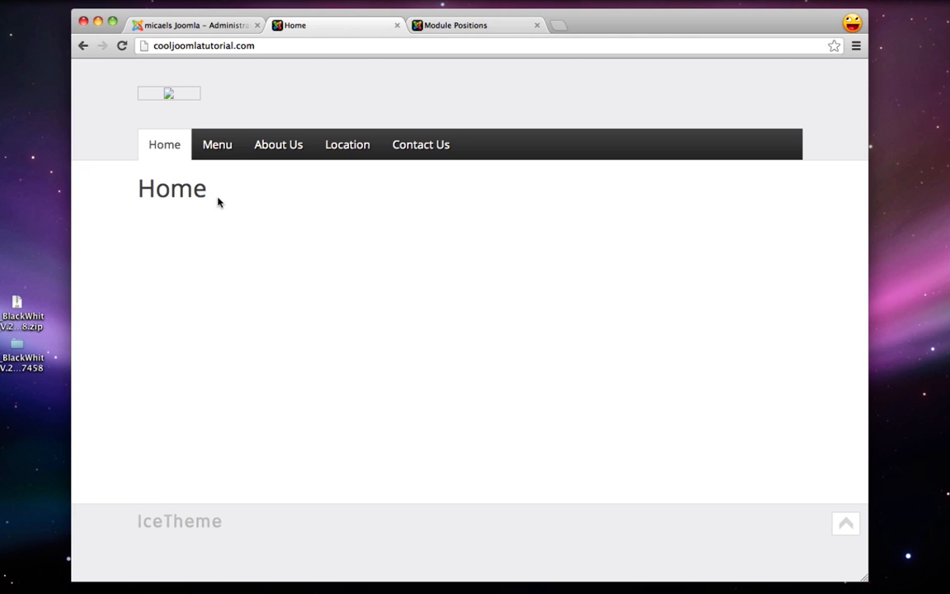
{"action": "left_click", "coordinate": [211, 27]}
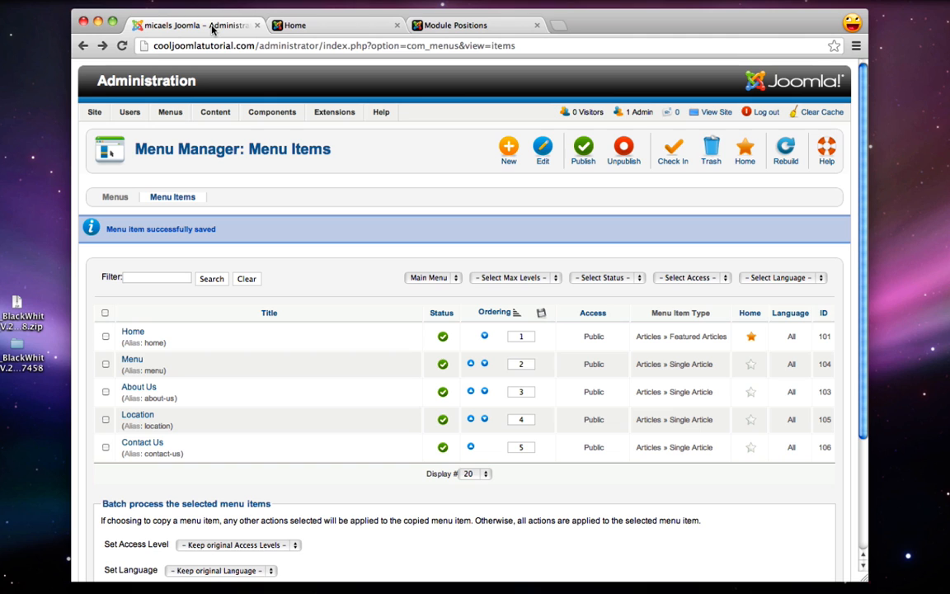
In Module Manager, edit IceSlideshow Module and bring up the module position chooser
{"action": "mouse_move", "coordinate": [333, 112]}
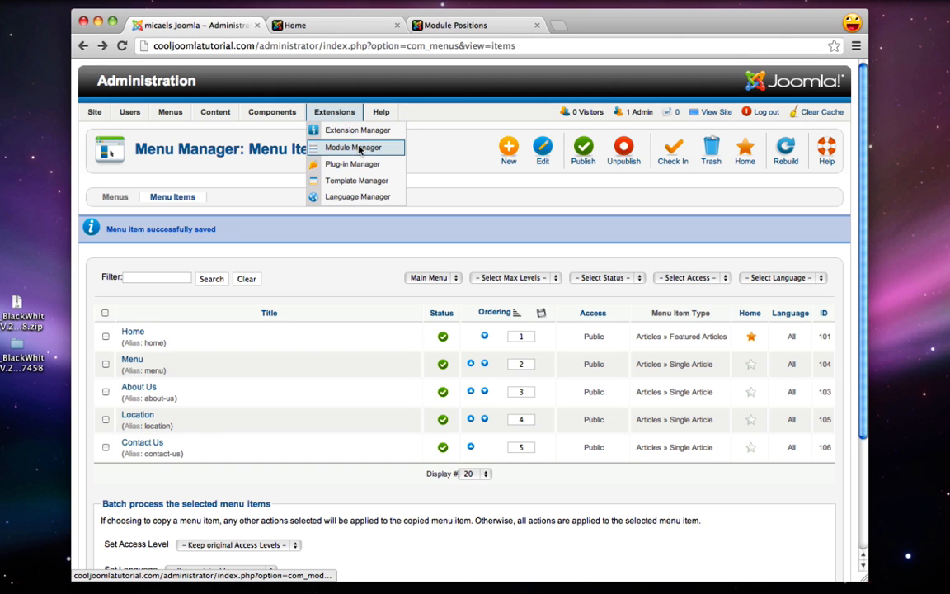
{"action": "left_click", "coordinate": [359, 148]}
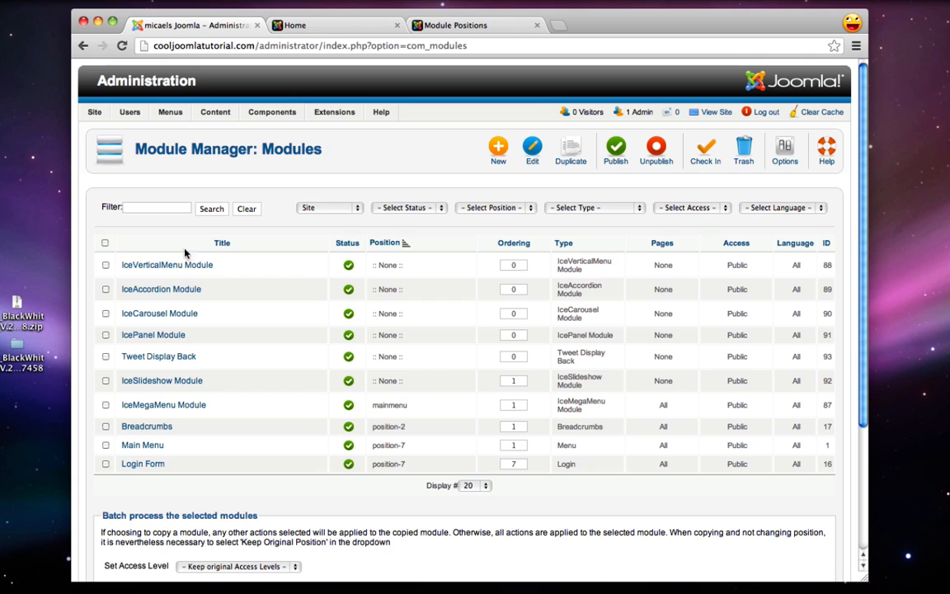
{"action": "left_click", "coordinate": [169, 382]}
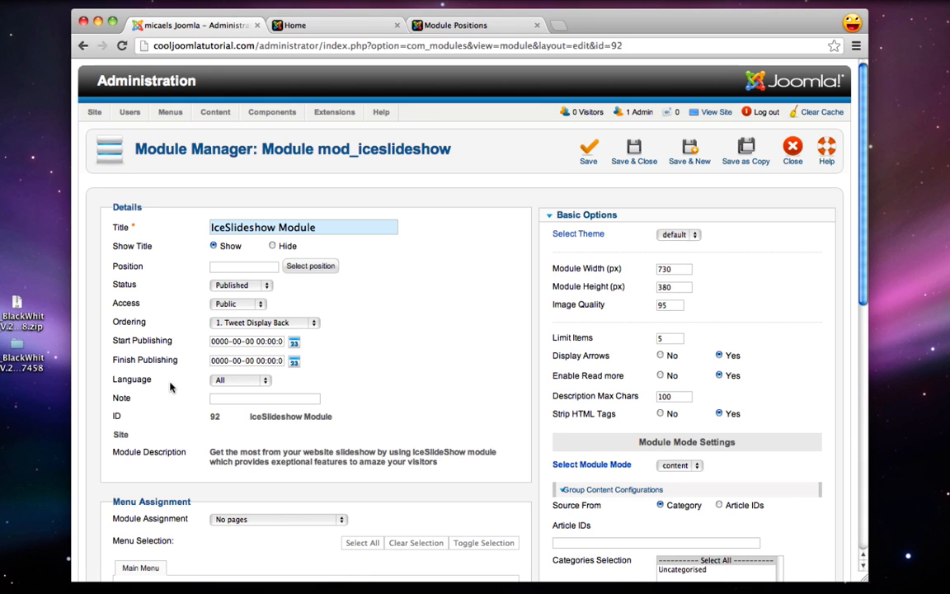
{"action": "mouse_move", "coordinate": [127, 266]}
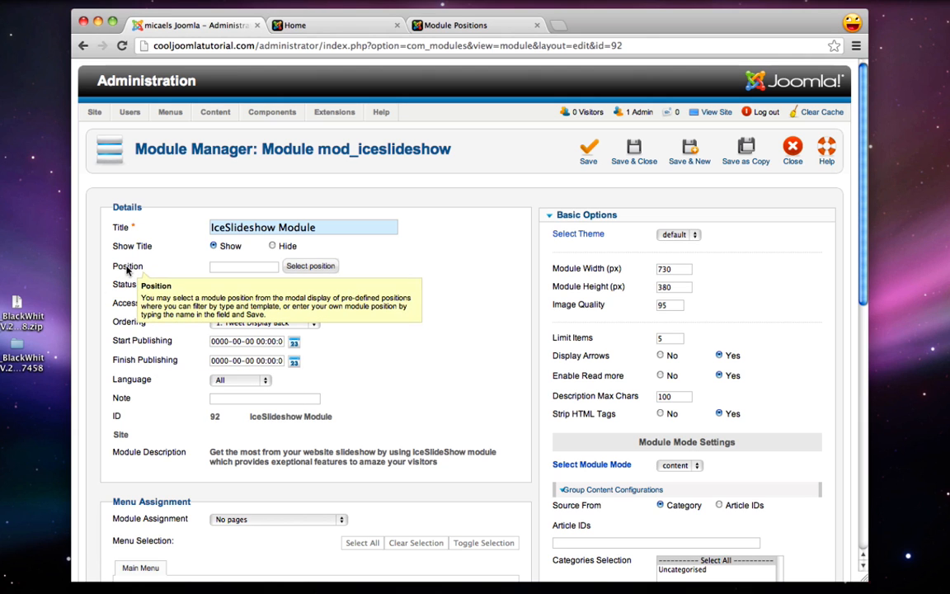
{"action": "left_click", "coordinate": [324, 266]}
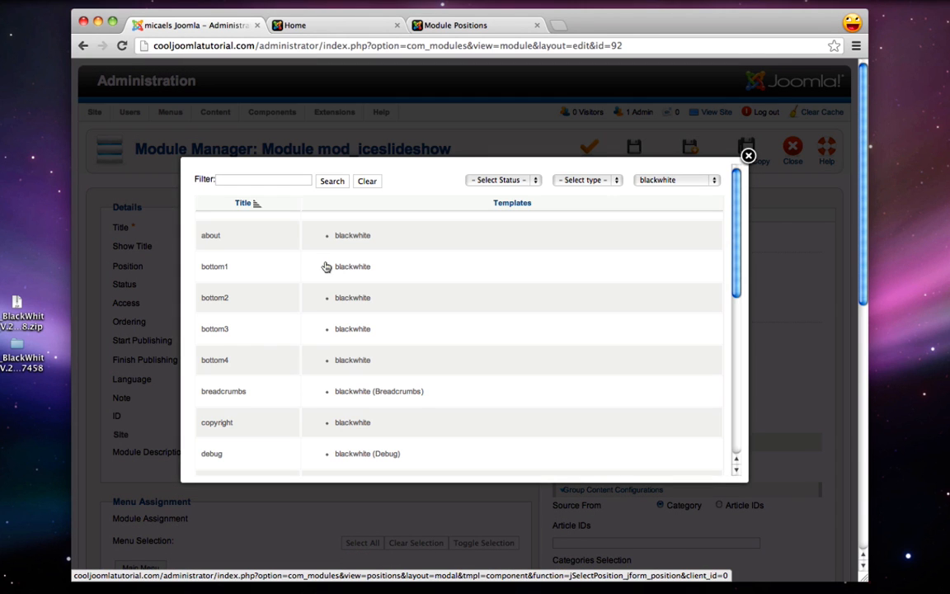
Set the IceSlideshow Module position to iceslideshow from the blackwhite template's positions
{"action": "left_click", "coordinate": [672, 180]}
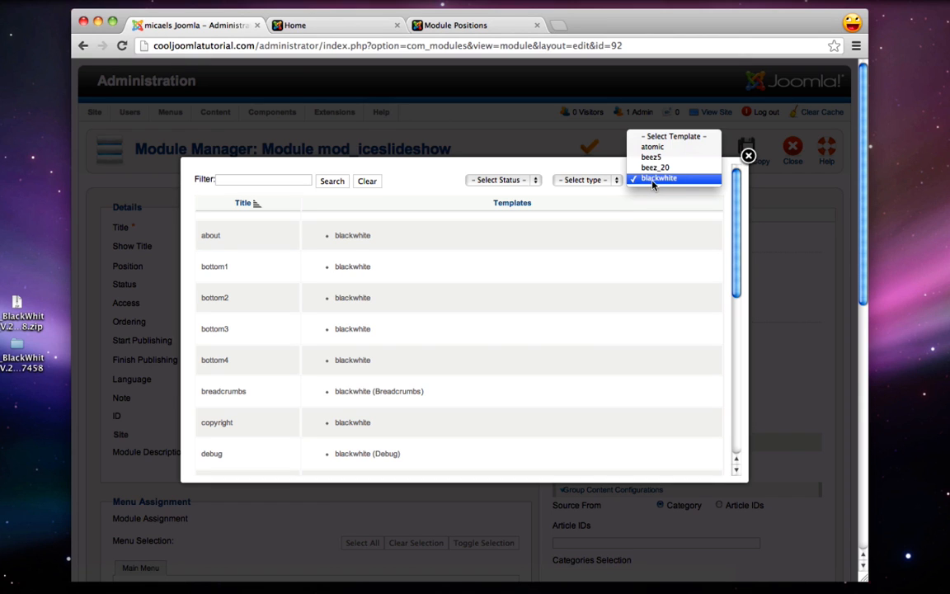
{"action": "left_click", "coordinate": [653, 179]}
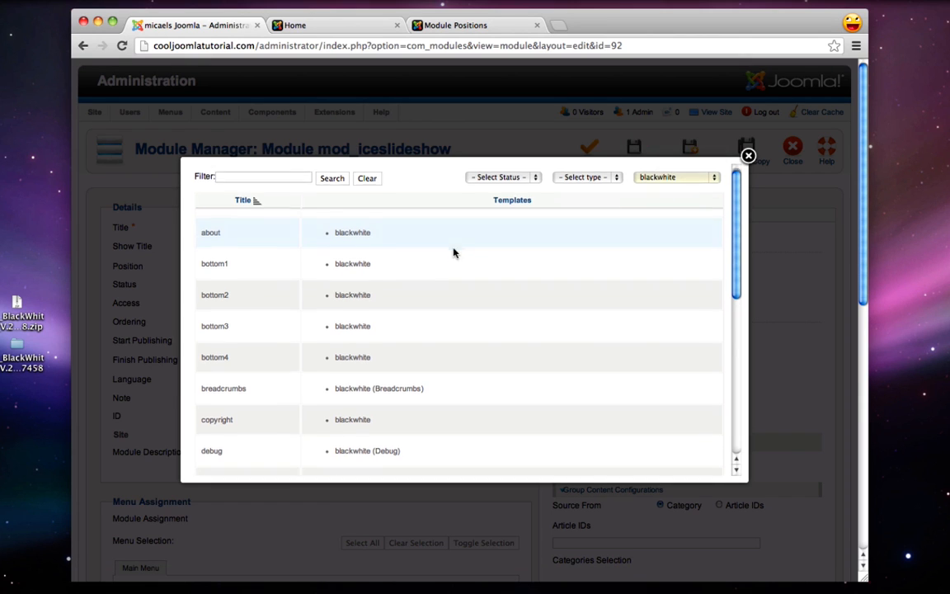
{"action": "scroll", "coordinate": [453, 252], "scroll_direction": "down", "scroll_amount": 10}
{"action": "scroll", "coordinate": [452, 252], "scroll_direction": "down", "scroll_amount": 3}
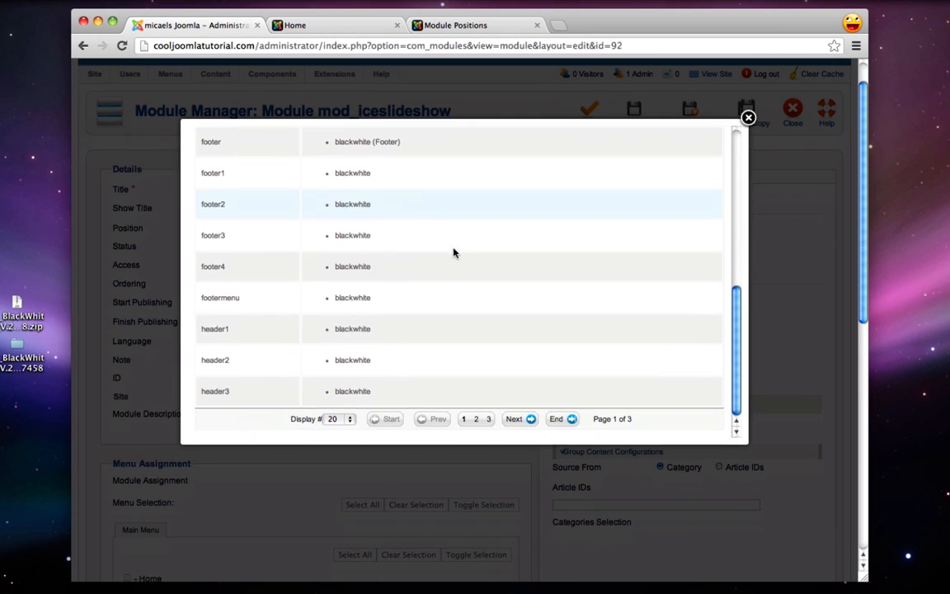
{"action": "left_click", "coordinate": [478, 421]}
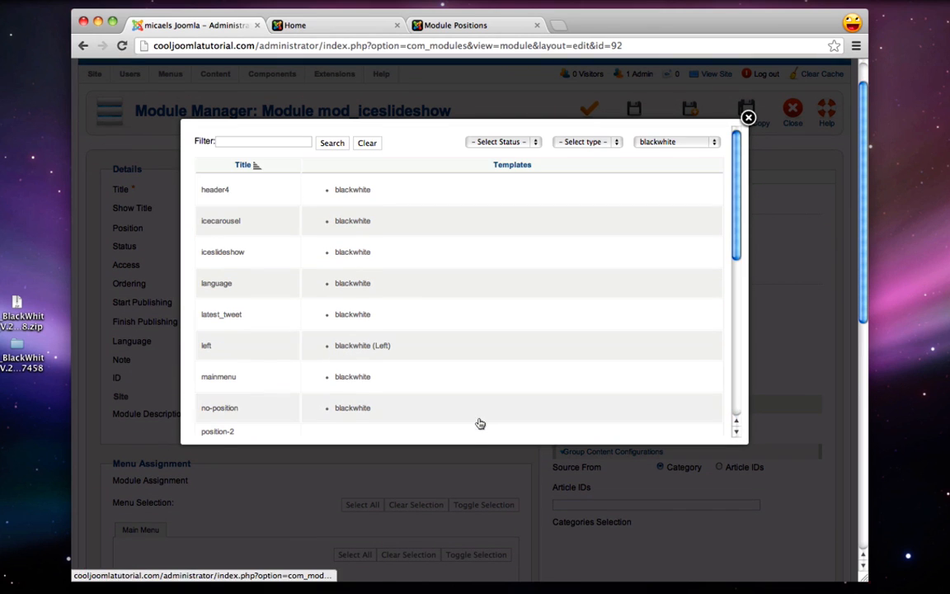
{"action": "left_click", "coordinate": [222, 253]}
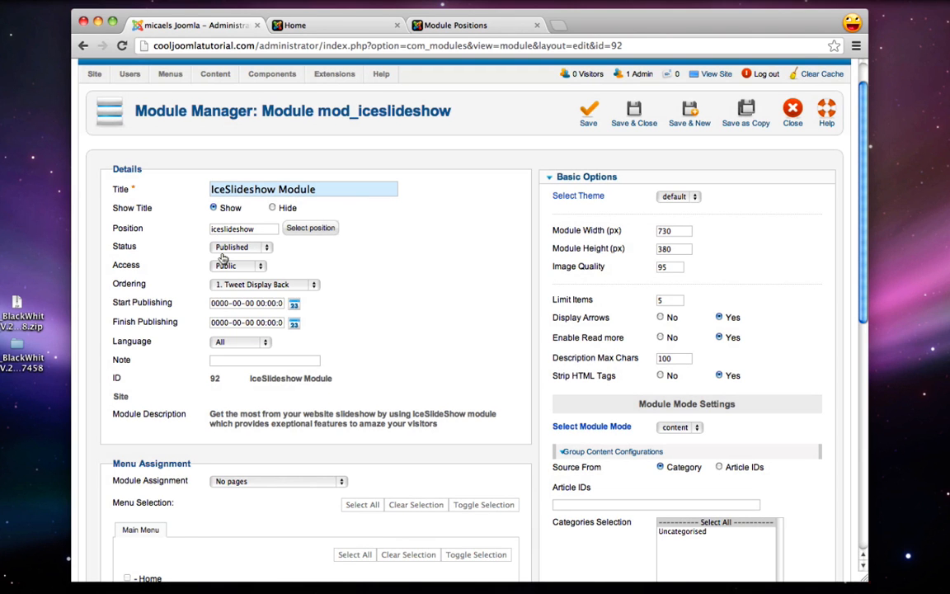
Compare against the demo's Module Positions layout and Home page, then return to the module settings
{"action": "left_click", "coordinate": [460, 26]}
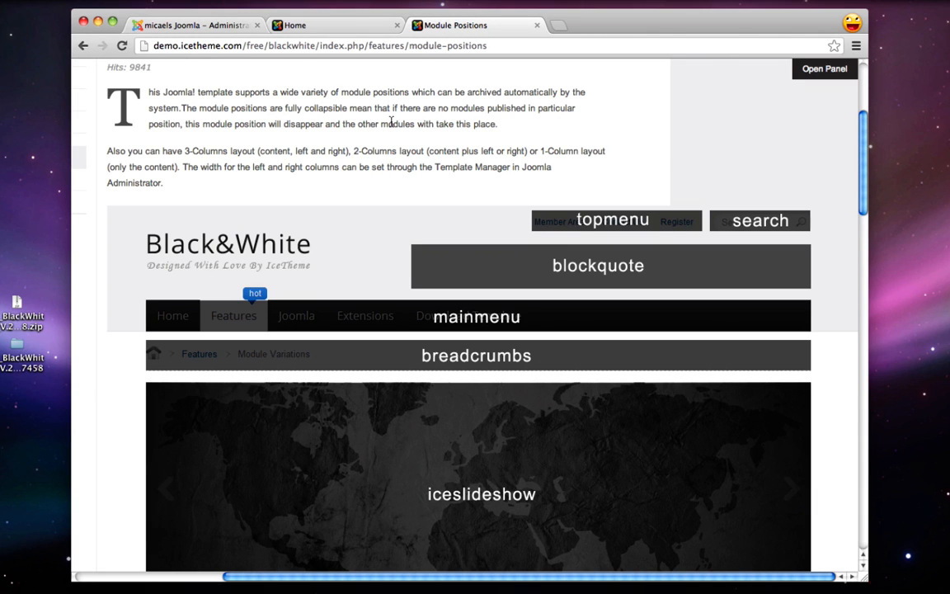
{"action": "scroll", "coordinate": [369, 495], "scroll_direction": "down", "scroll_amount": 3}
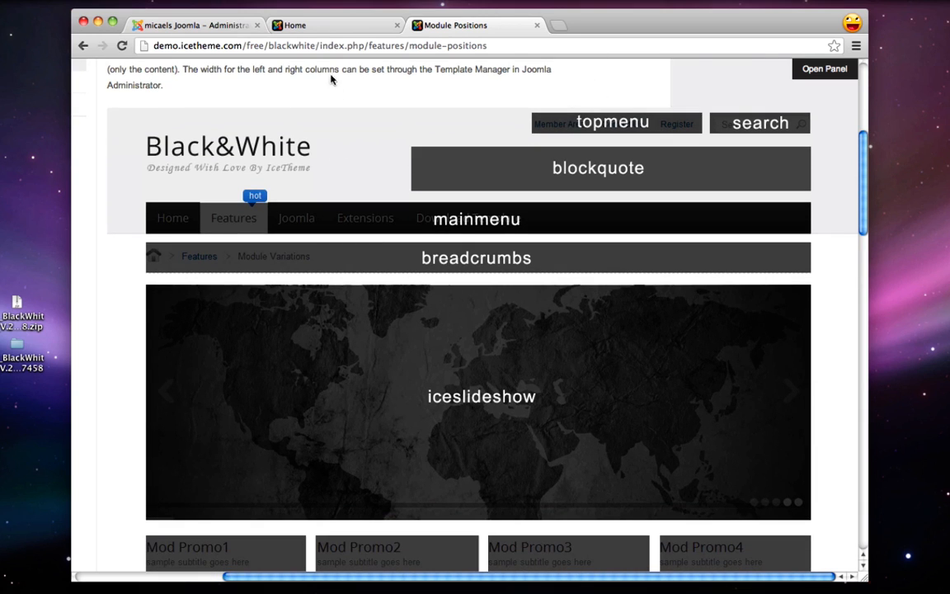
{"action": "left_click", "coordinate": [308, 27]}
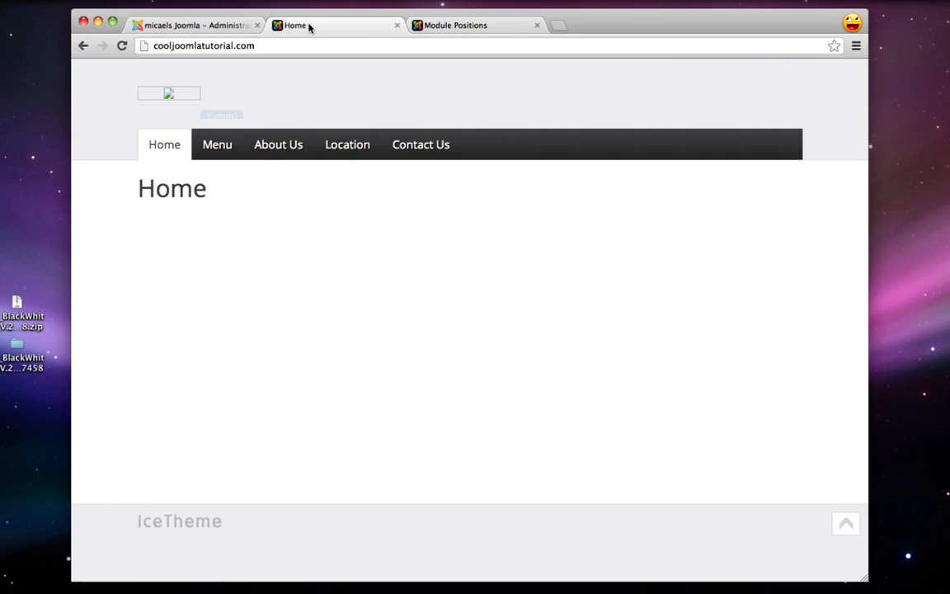
{"action": "left_click", "coordinate": [195, 27]}
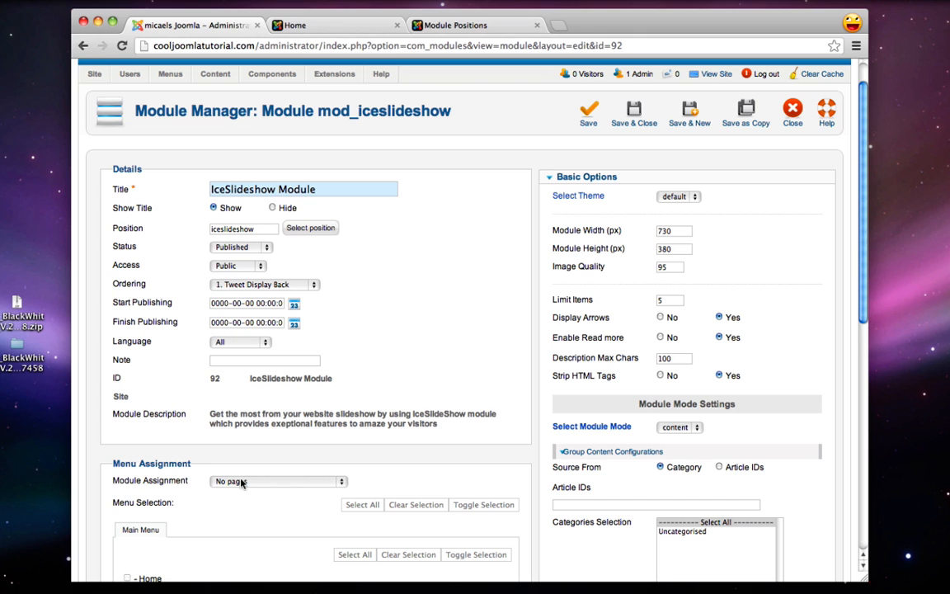
Assign IceSlideshow only to the Home page, save, and reload the front-end Home page
{"action": "scroll", "coordinate": [239, 481], "scroll_direction": "down", "scroll_amount": 5}
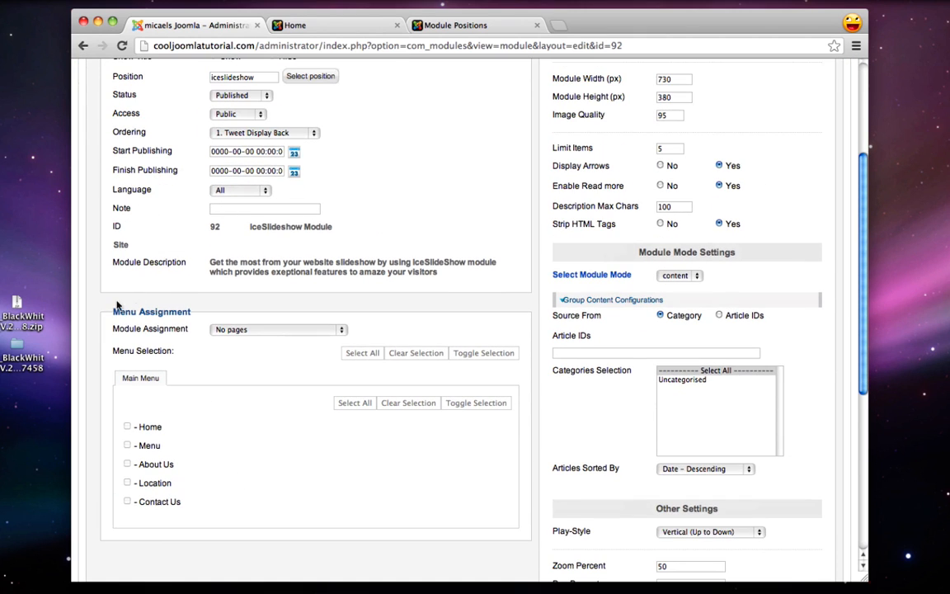
{"action": "left_click", "coordinate": [240, 332]}
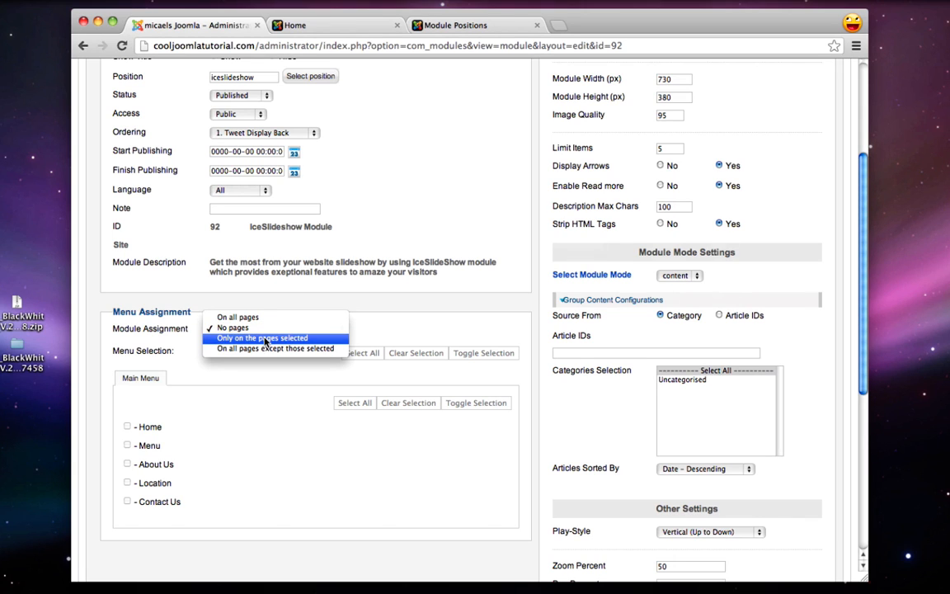
{"action": "left_click", "coordinate": [264, 338]}
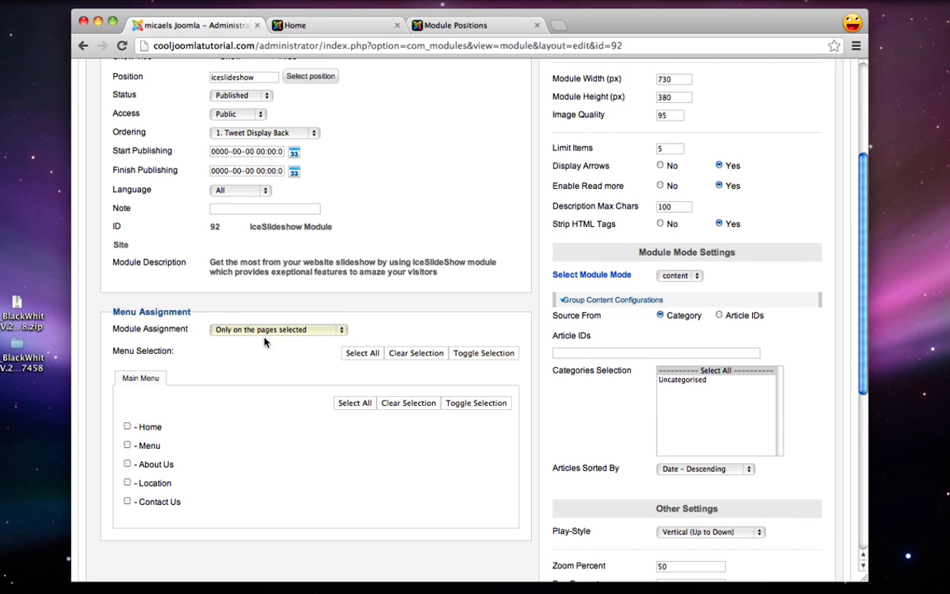
{"action": "left_click", "coordinate": [127, 427]}
{"action": "scroll", "coordinate": [339, 483], "scroll_direction": "up", "scroll_amount": 5}
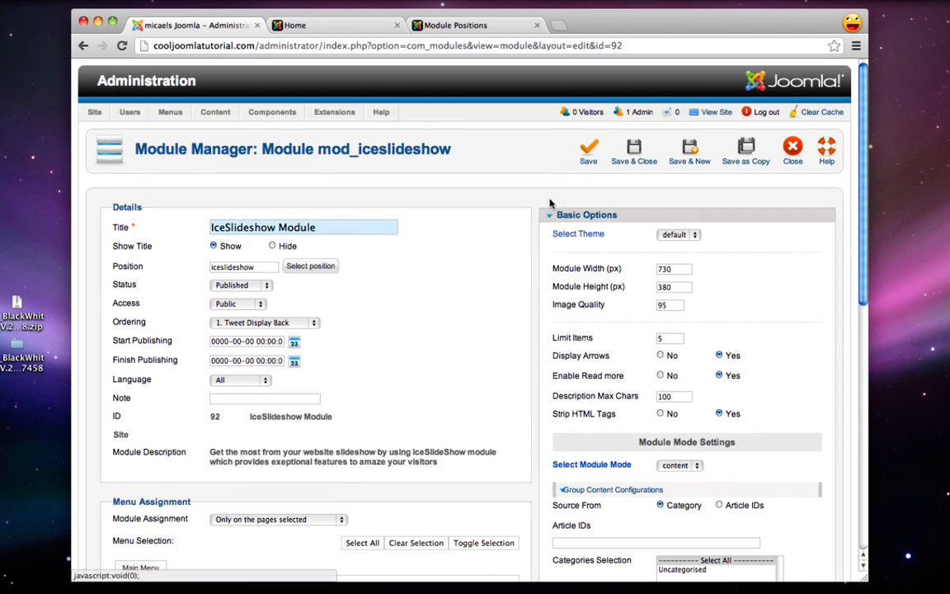
{"action": "left_click", "coordinate": [592, 147]}
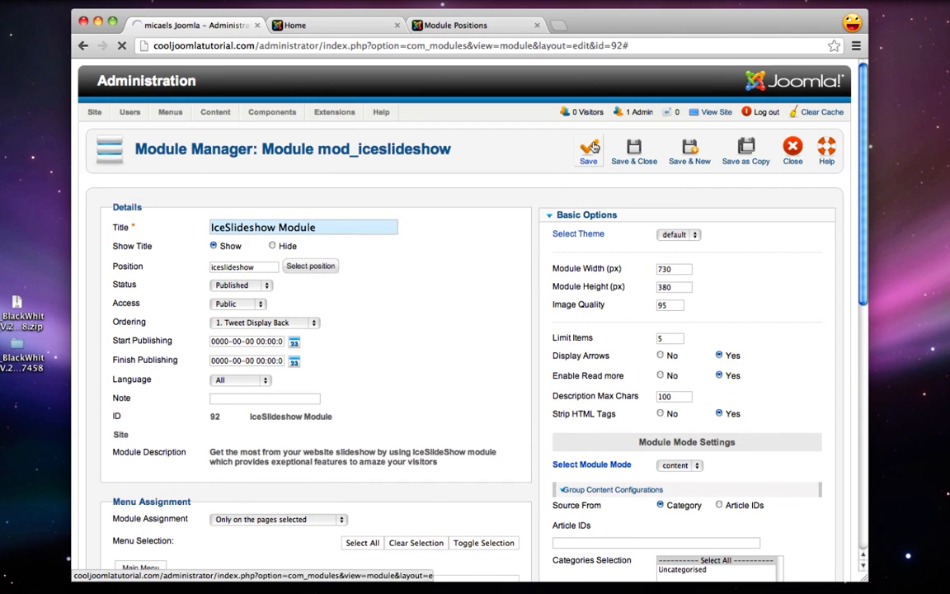
{"action": "left_click", "coordinate": [334, 27]}
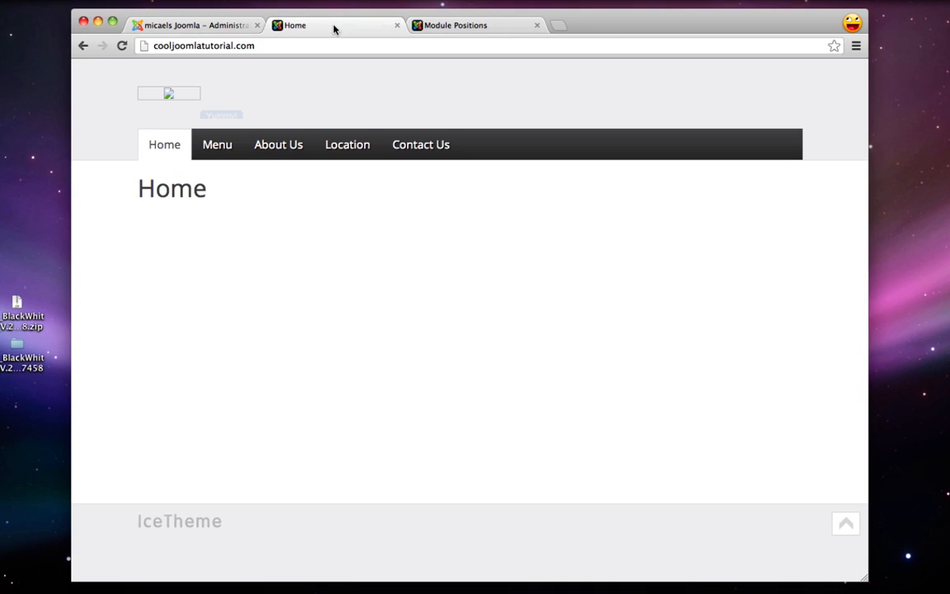
{"action": "left_click", "coordinate": [120, 46]}
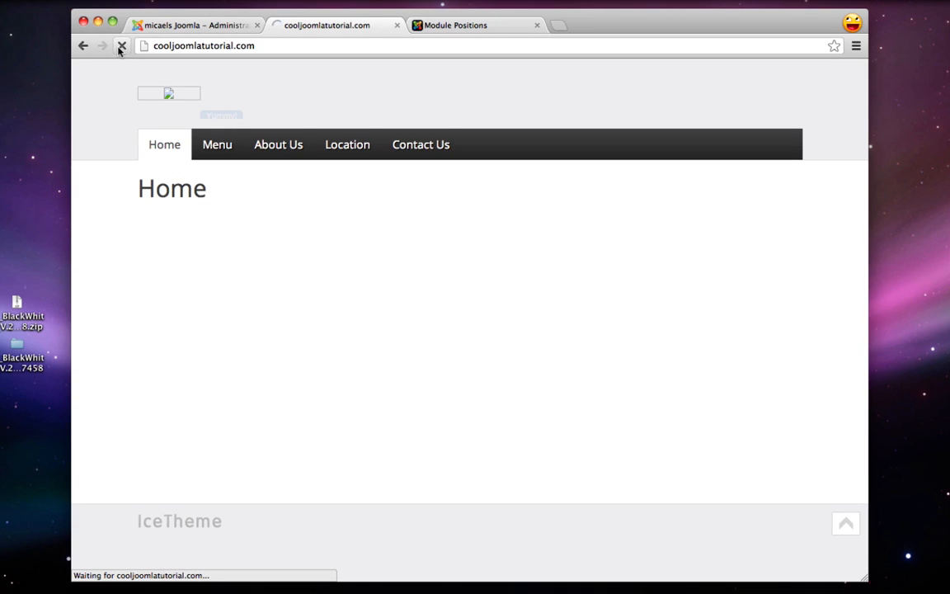
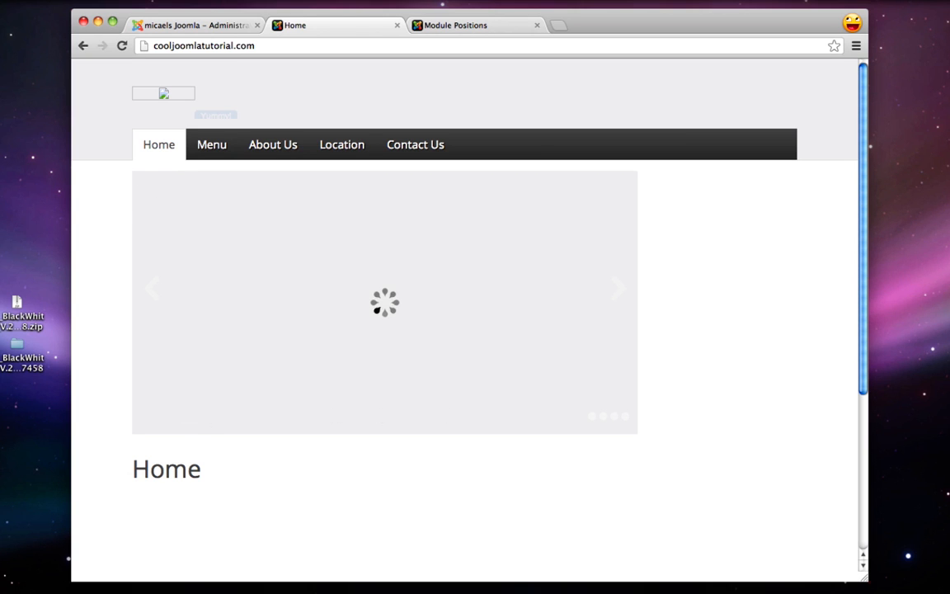
Set the IceSlideshow module width to 960 px and save it
{"action": "left_click", "coordinate": [186, 26]}
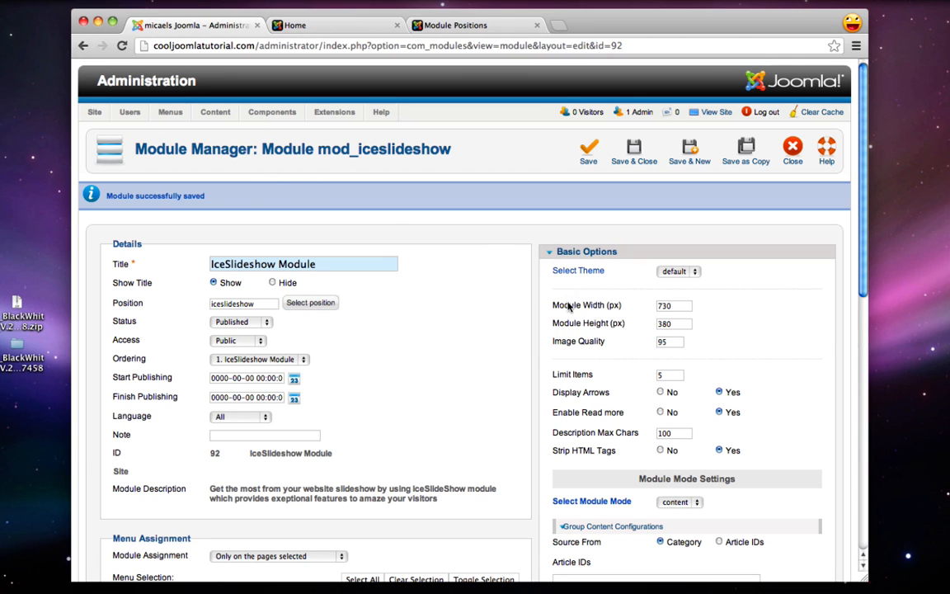
{"action": "double_click", "coordinate": [675, 309]}
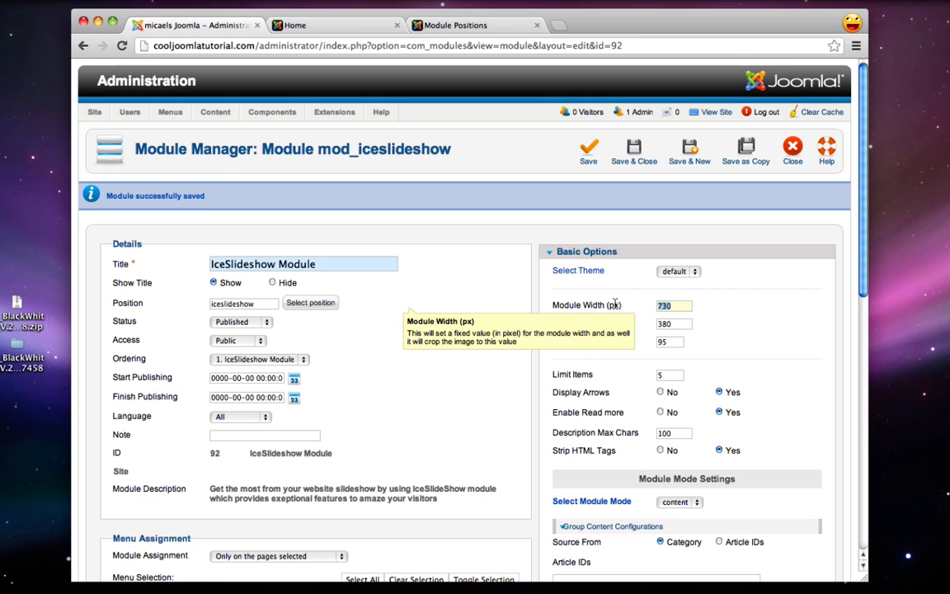
{"action": "type", "text": "960"}
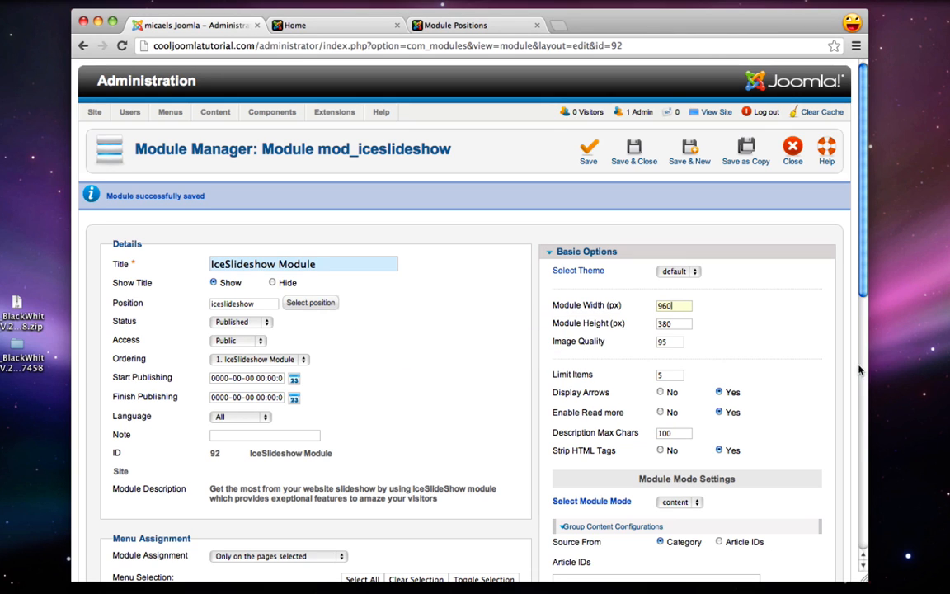
{"action": "left_click", "coordinate": [588, 159]}
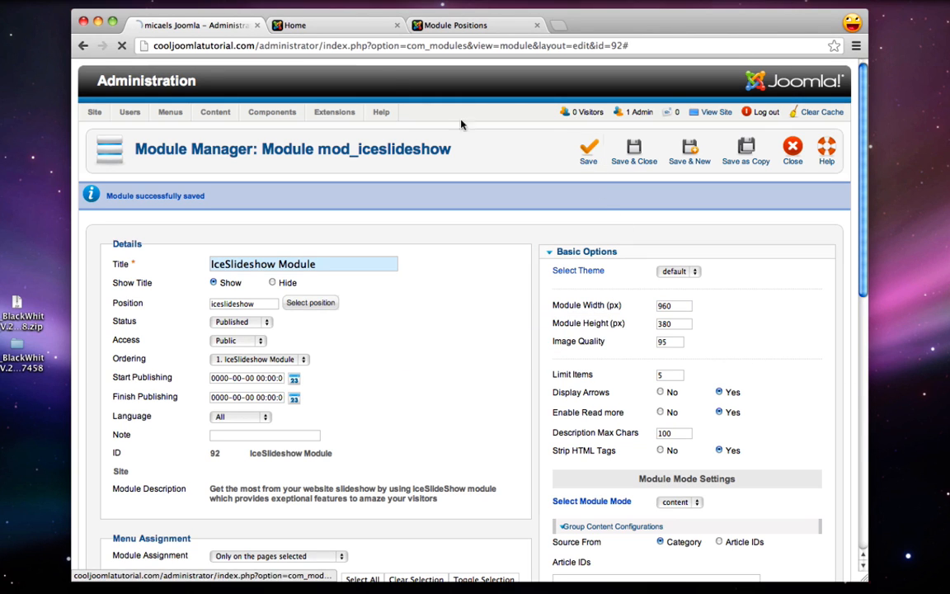
Reload the Home page to check the wider slideshow, then note the module's width and height
{"action": "left_click", "coordinate": [336, 29]}
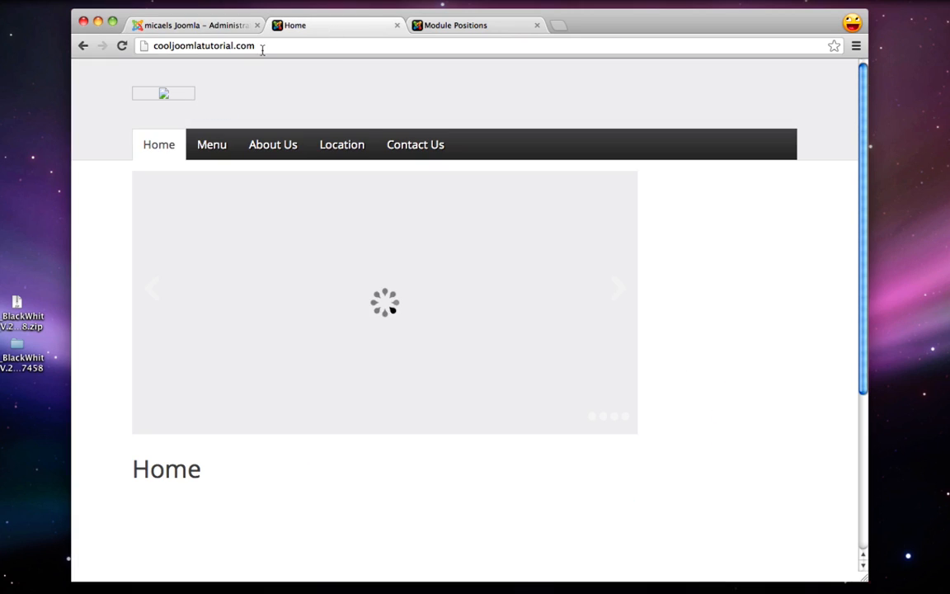
{"action": "left_click", "coordinate": [122, 45]}
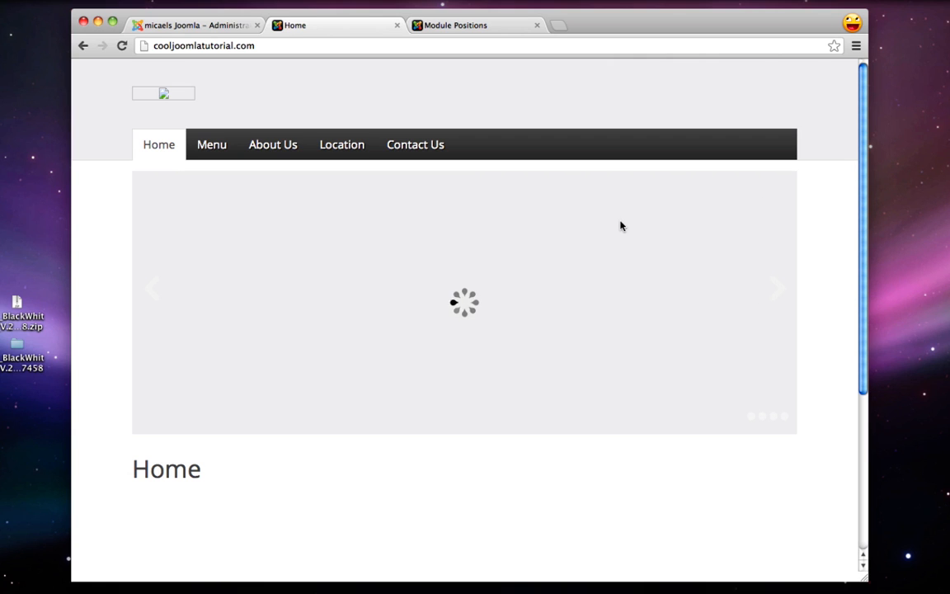
{"action": "left_click", "coordinate": [212, 25]}
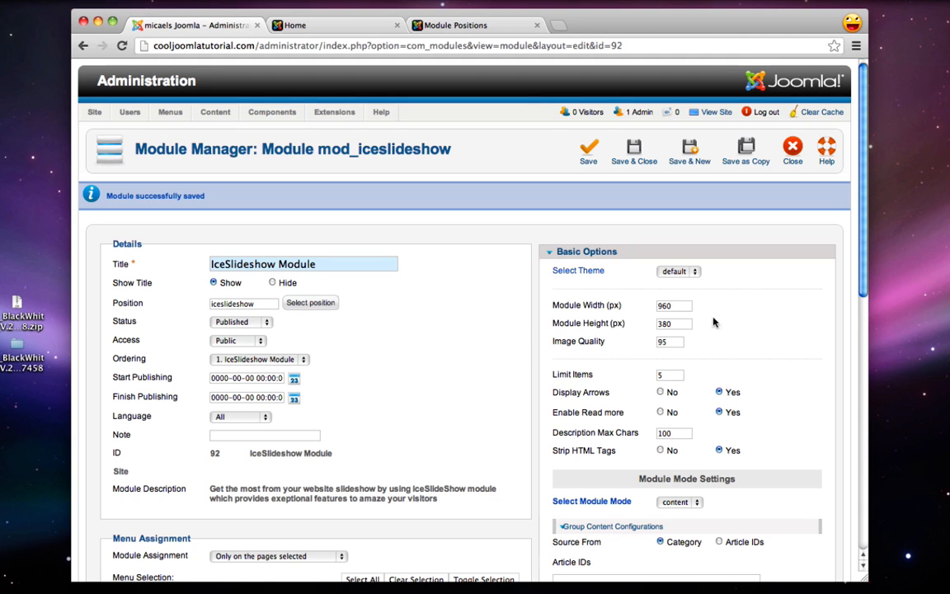
{"action": "double_click", "coordinate": [675, 306]}
{"action": "double_click", "coordinate": [682, 326]}
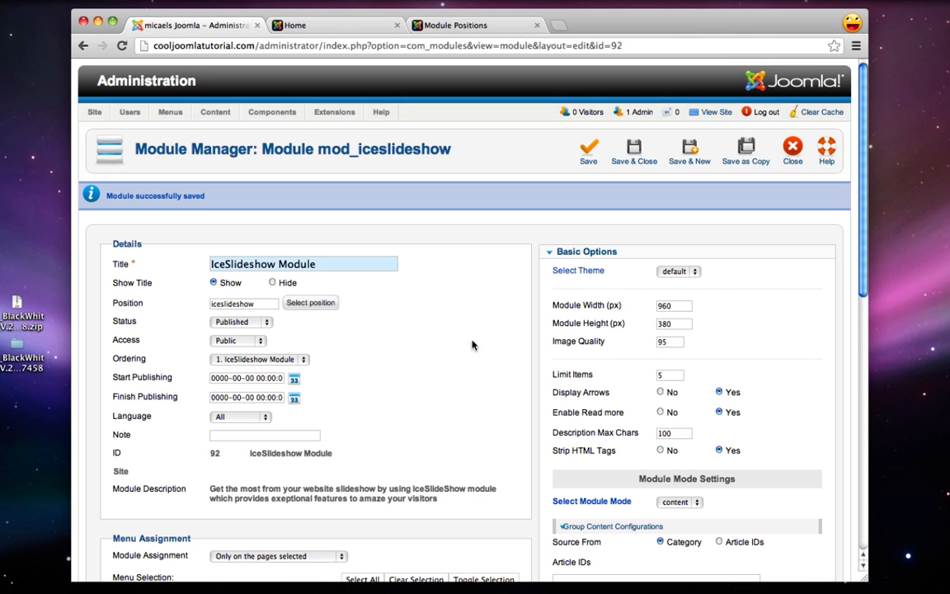
{"action": "key", "text": "super+t"}
Open the Pixlr online photo editor from pixlr.com
{"action": "type", "text": "pix"}
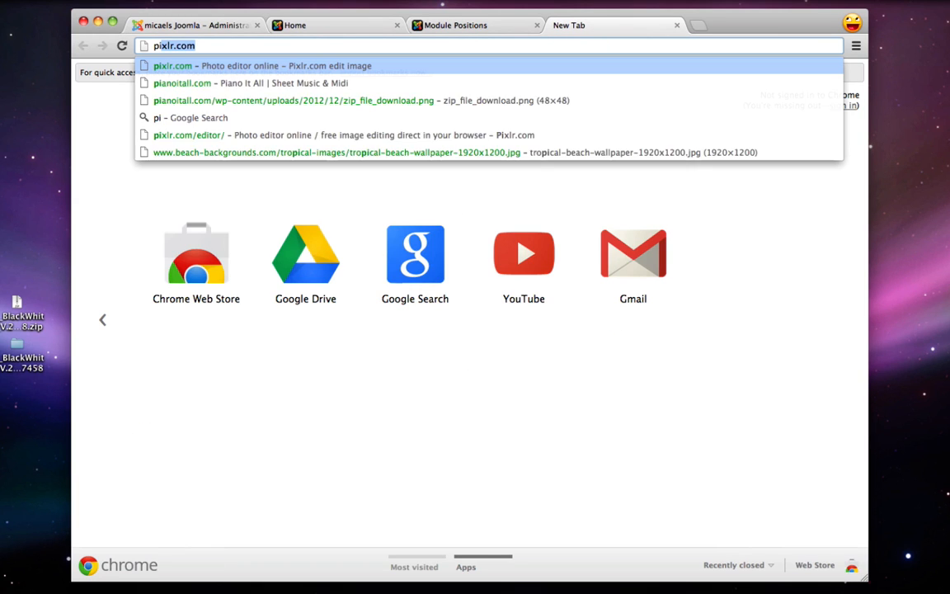
{"action": "type", "text": "lr."}
{"action": "key", "text": "Return"}
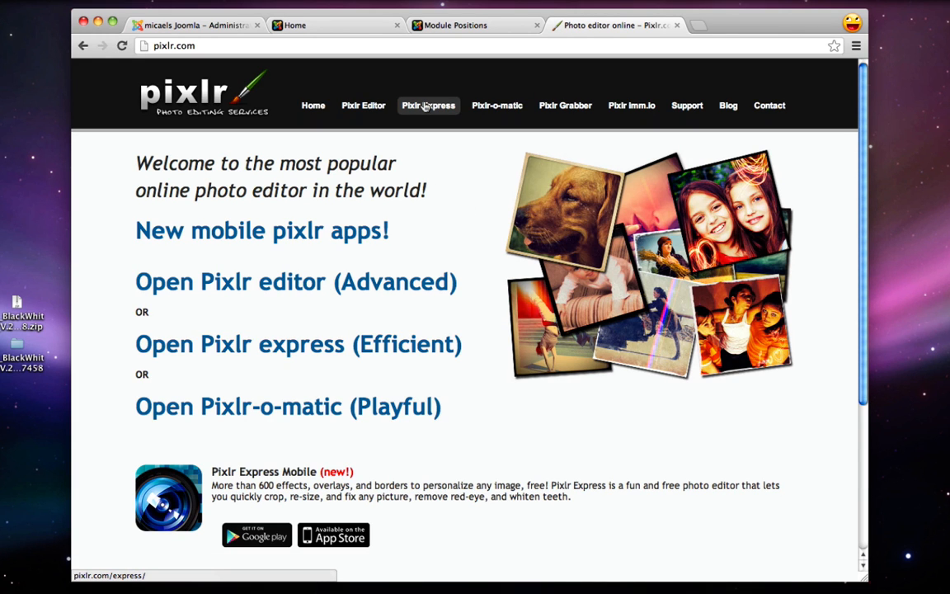
{"action": "left_click", "coordinate": [364, 105]}
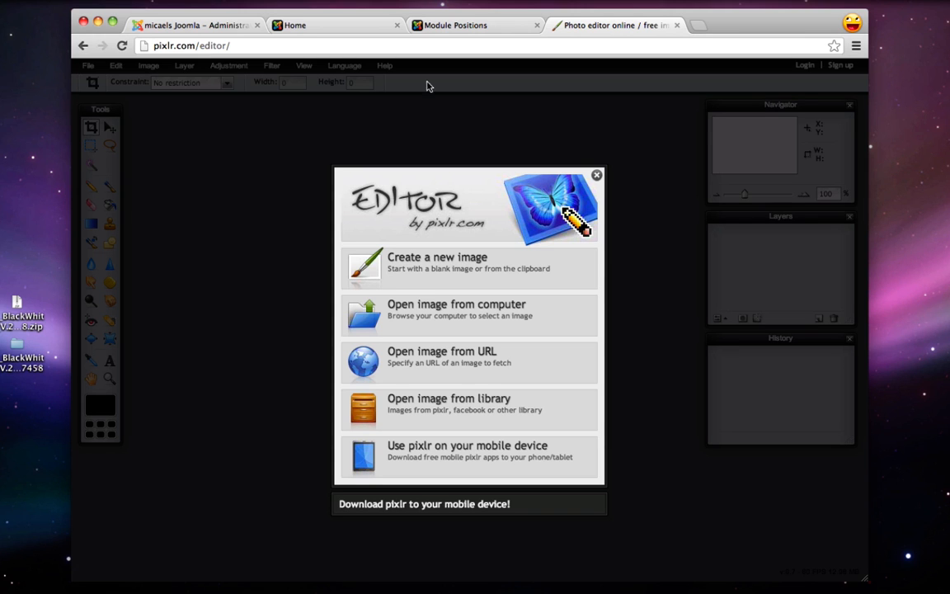
{"action": "key", "text": "super+bracketleft"}
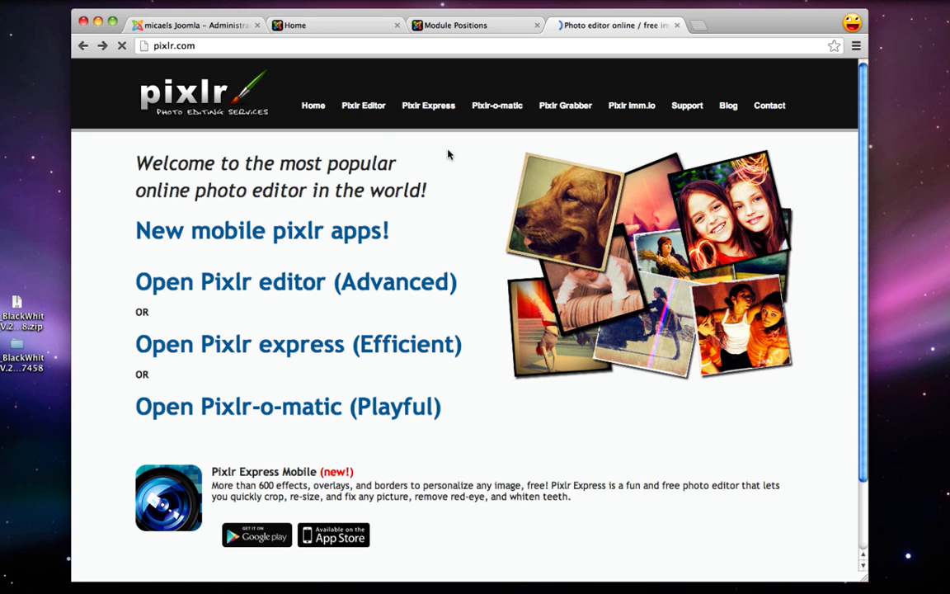
{"action": "left_click", "coordinate": [363, 105]}
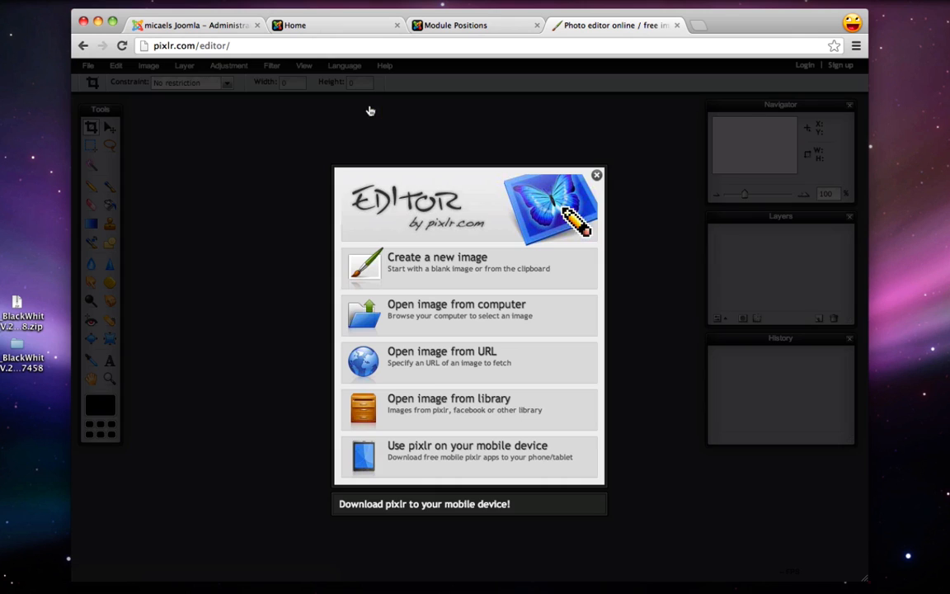
Find a tropical beach wallpaper via Google Images and save it full size to the desktop
{"action": "key", "text": "super+t"}
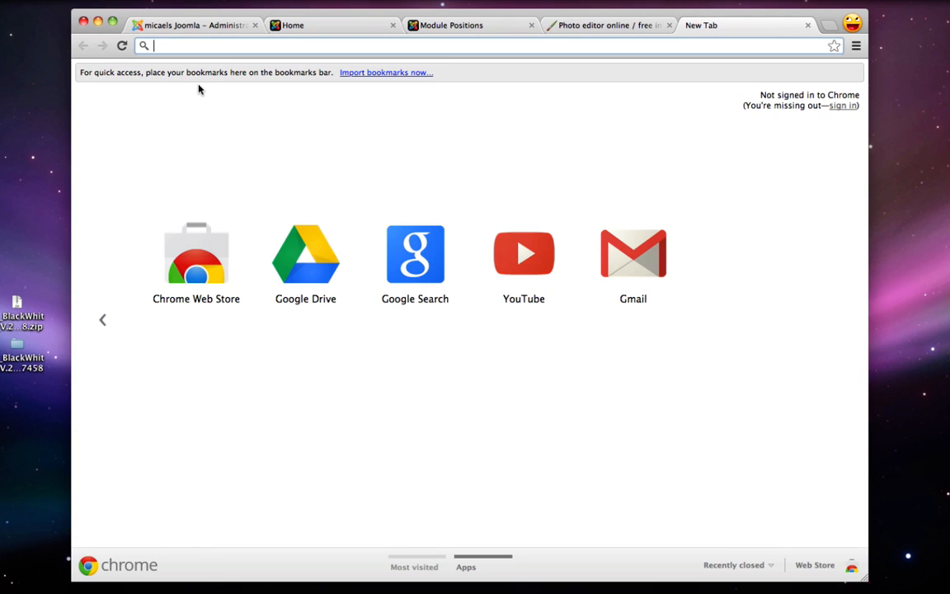
{"action": "left_click", "coordinate": [401, 253]}
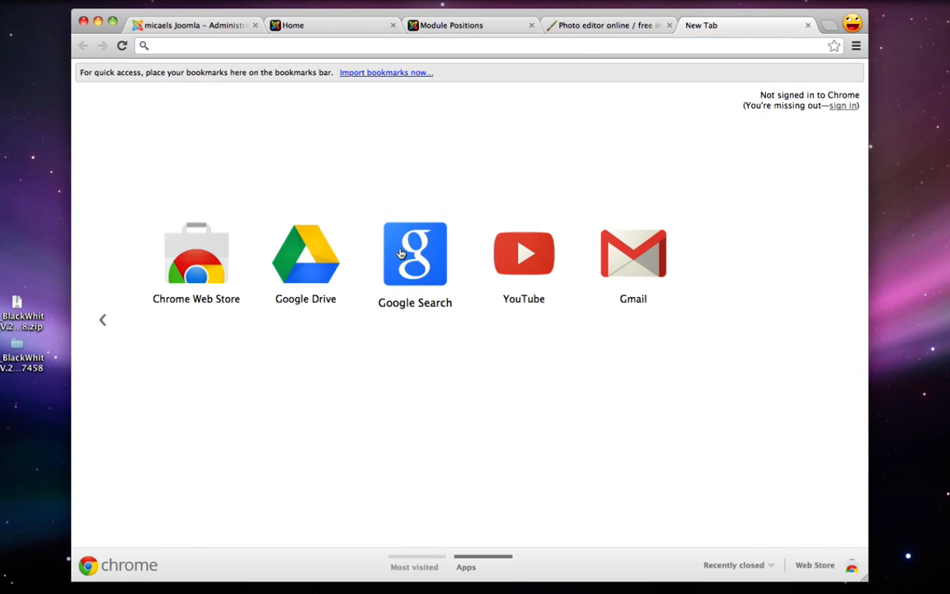
{"action": "left_click", "coordinate": [179, 71]}
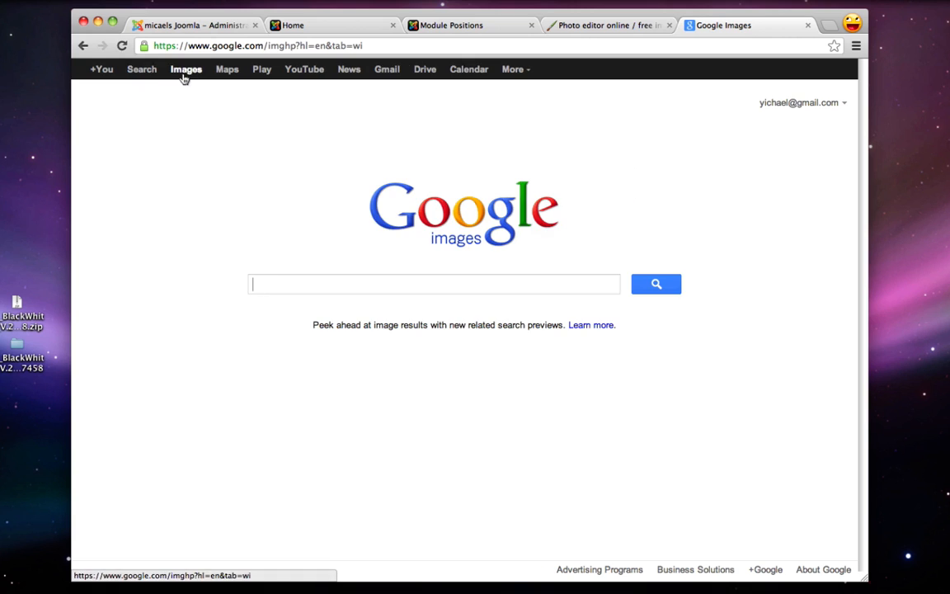
{"action": "type", "text": "beach"}
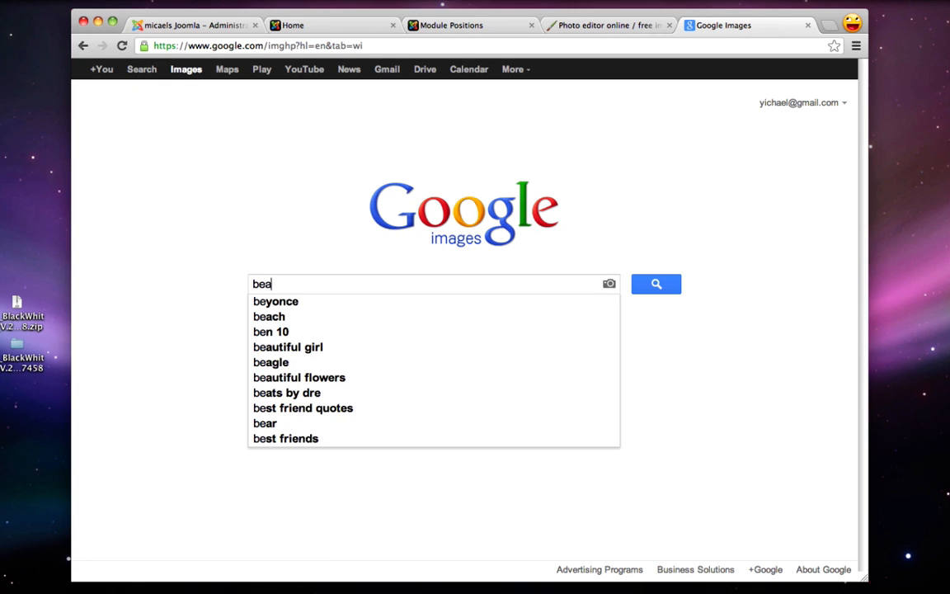
{"action": "key", "text": "Return"}
{"action": "mouse_move", "coordinate": [303, 244]}
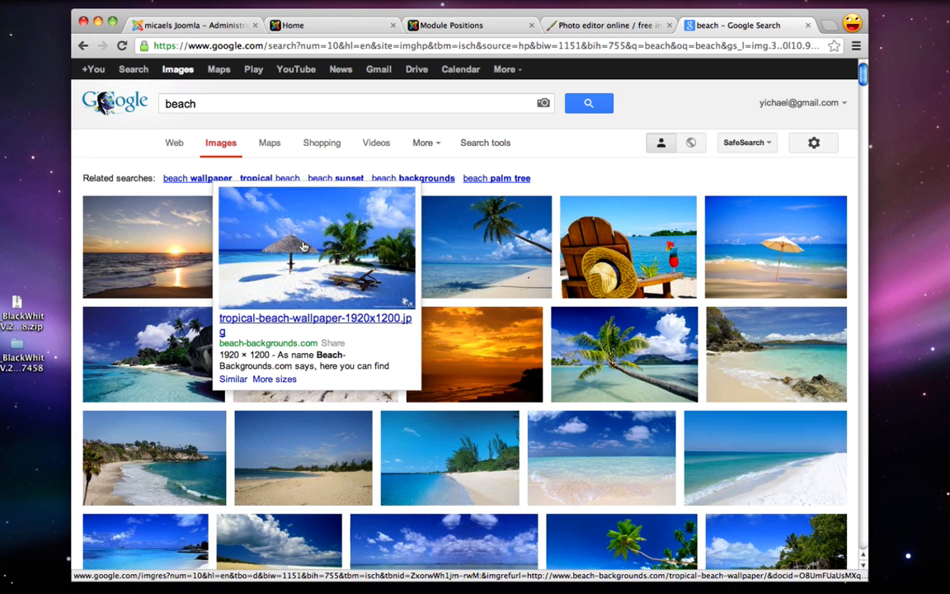
{"action": "left_click", "coordinate": [303, 246]}
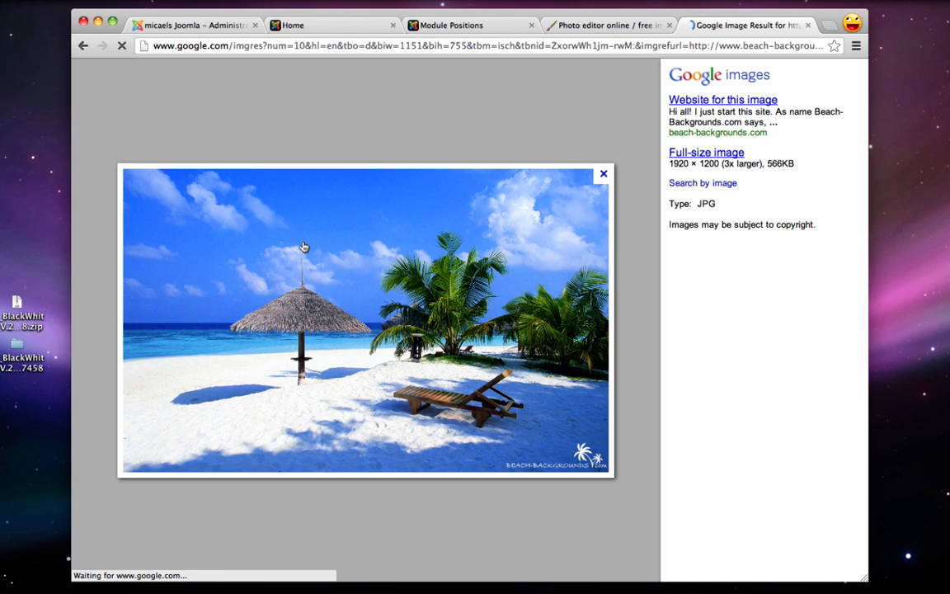
{"action": "left_click", "coordinate": [707, 155]}
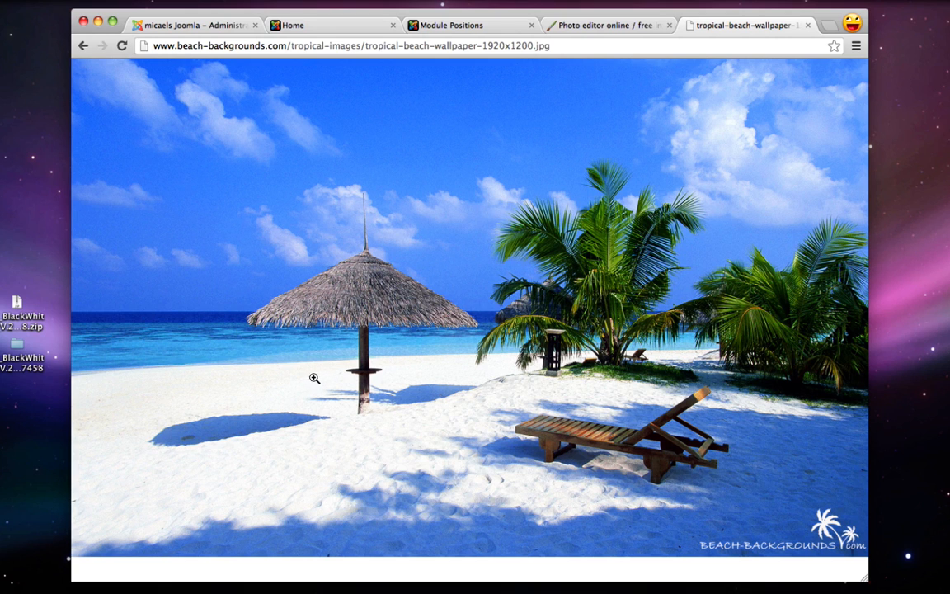
{"action": "left_click_drag", "start_coordinate": [779, 288], "coordinate": [858, 369]}
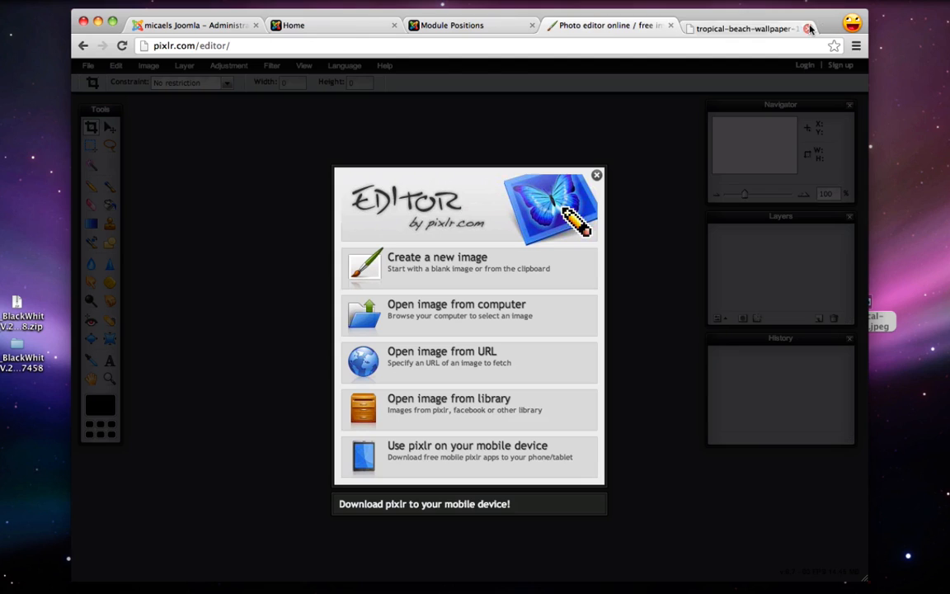
{"action": "left_click", "coordinate": [808, 26]}
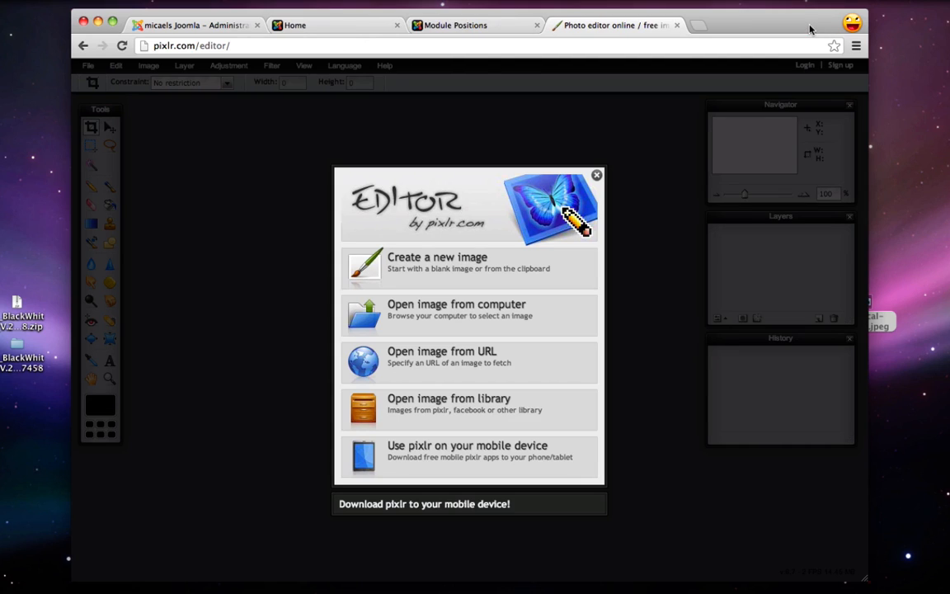
Open the tropical beach wallpaper from the computer in Pixlr Editor
{"action": "left_click", "coordinate": [416, 314]}
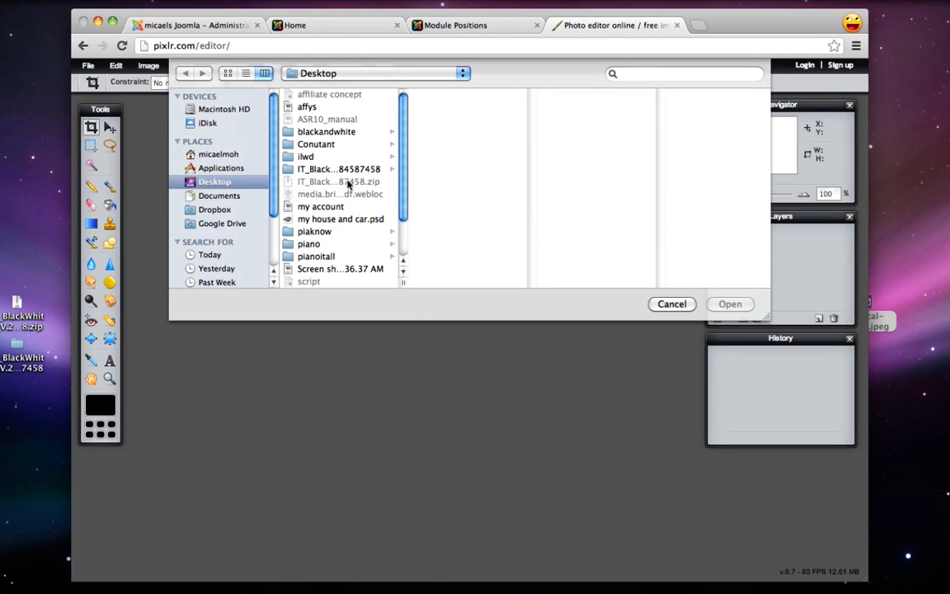
{"action": "scroll", "coordinate": [333, 149], "scroll_direction": "down", "scroll_amount": 3}
{"action": "double_click", "coordinate": [330, 256]}
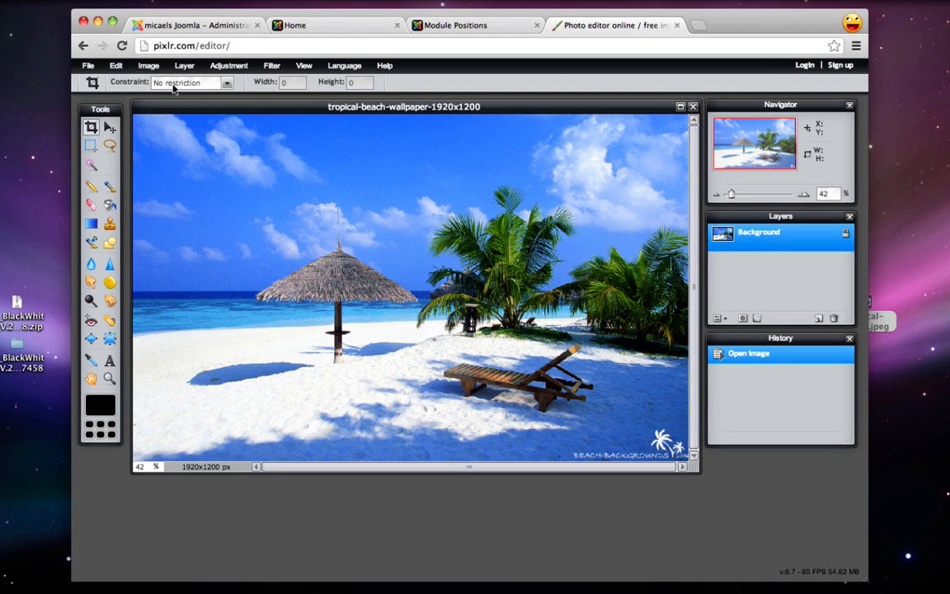
Crop the wallpaper with a 960×380 output-size constraint, framed from the image's left edge
{"action": "left_click", "coordinate": [225, 83]}
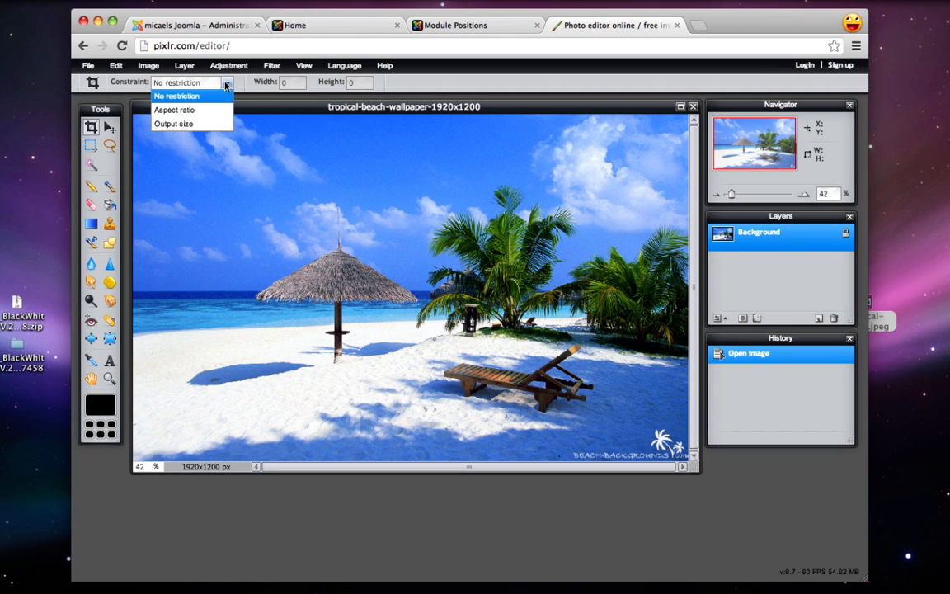
{"action": "left_click", "coordinate": [185, 124]}
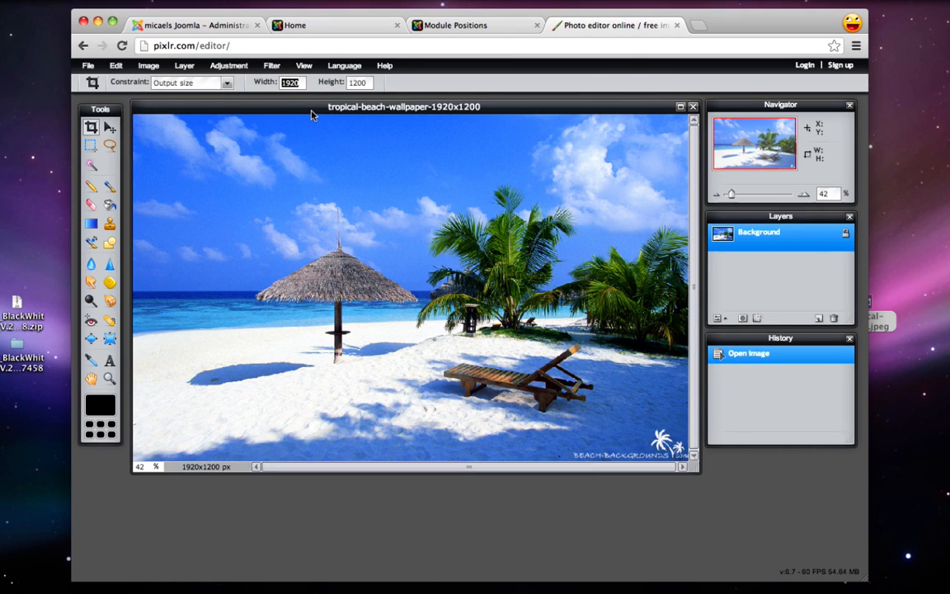
{"action": "type", "text": "9"}
{"action": "key", "text": "Tab"}
{"action": "type", "text": "38"}
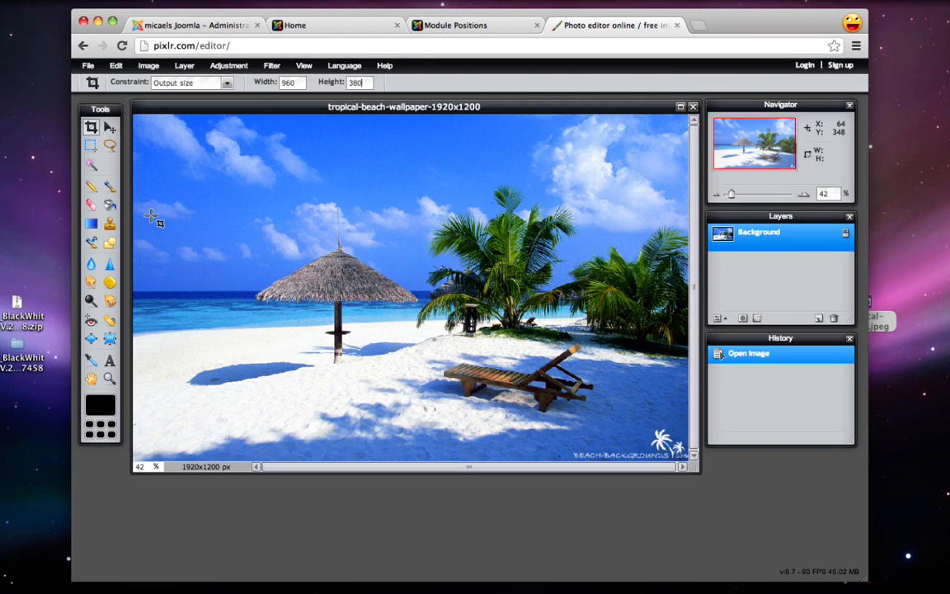
{"action": "left_click_drag", "start_coordinate": [145, 205], "coordinate": [669, 489]}
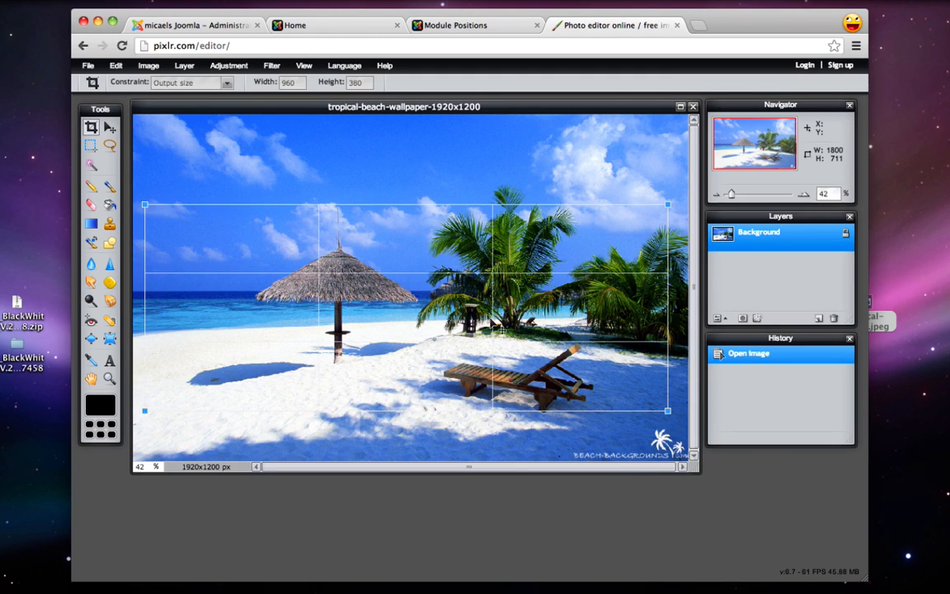
{"action": "left_click_drag", "start_coordinate": [456, 297], "coordinate": [506, 333]}
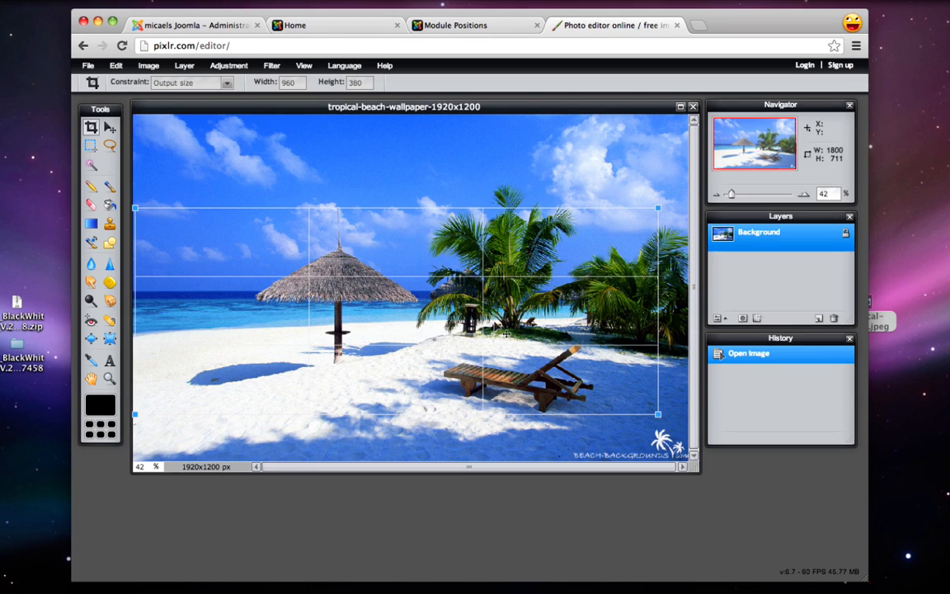
{"action": "key", "text": "Return"}
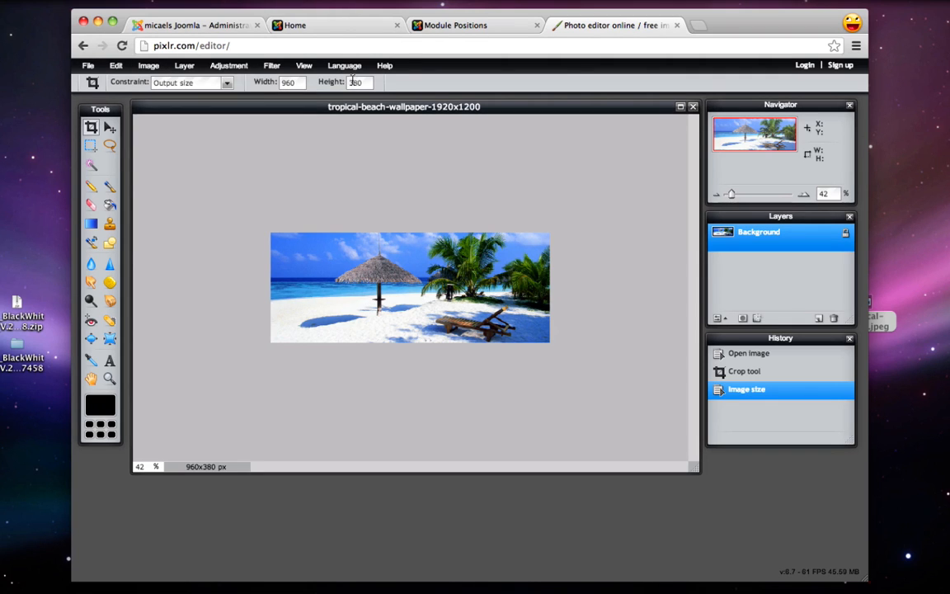
Leave the canvas size unchanged and set the zoom to 100%
{"action": "left_click", "coordinate": [146, 66]}
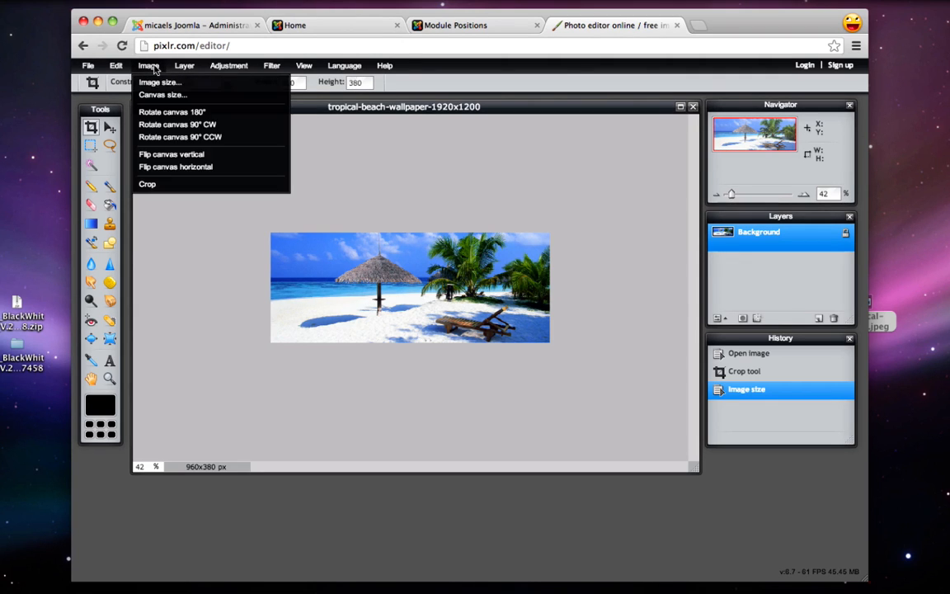
{"action": "left_click", "coordinate": [163, 94]}
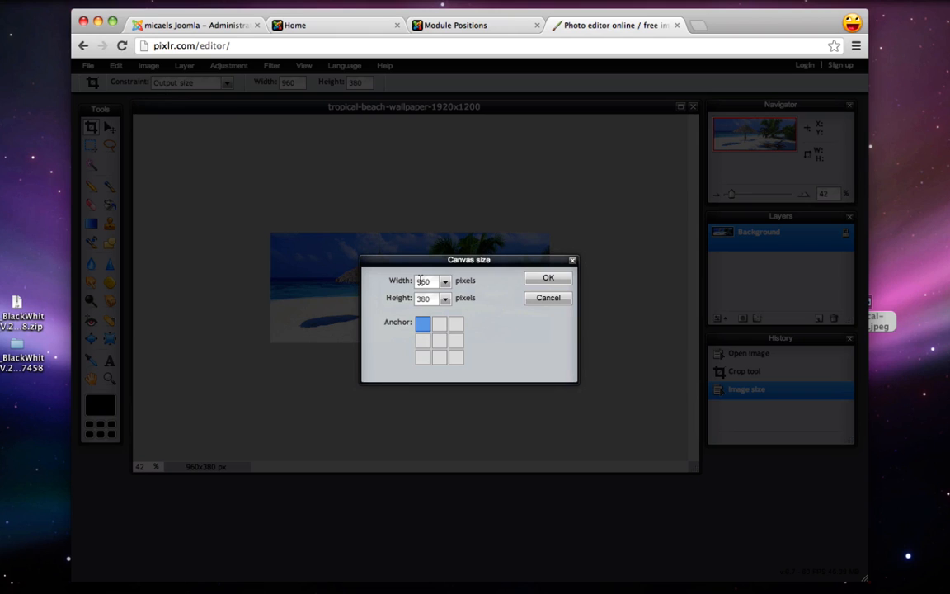
{"action": "left_click", "coordinate": [545, 299]}
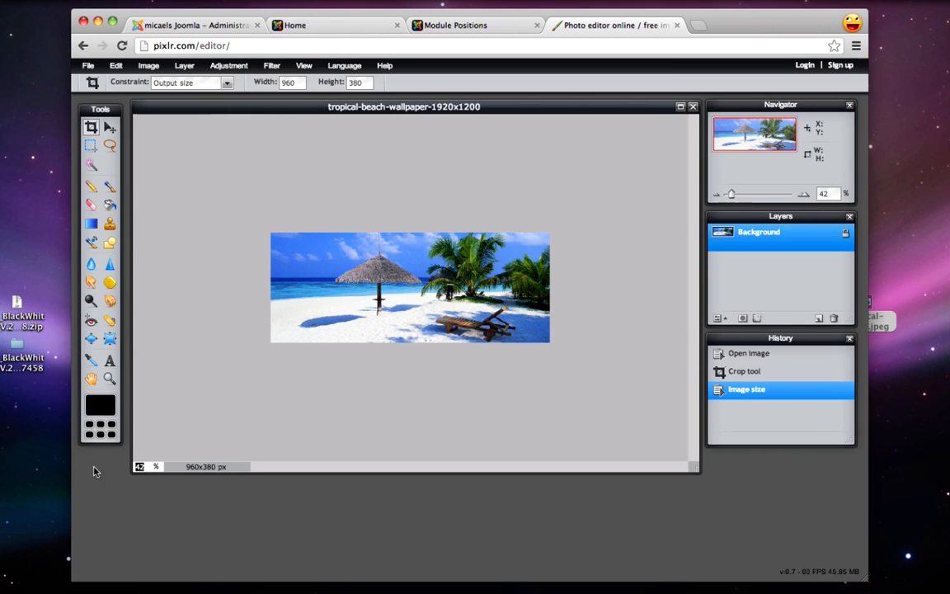
{"action": "double_click", "coordinate": [141, 465]}
{"action": "type", "text": "100"}
{"action": "key", "text": "Return"}
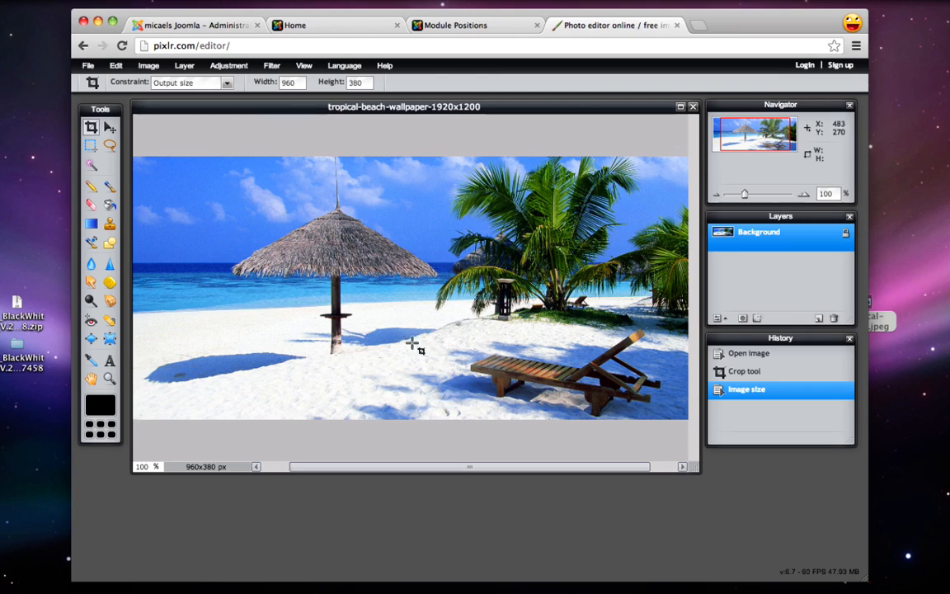
Save the cropped image as beach.jpg on the Desktop
{"action": "left_click", "coordinate": [87, 65]}
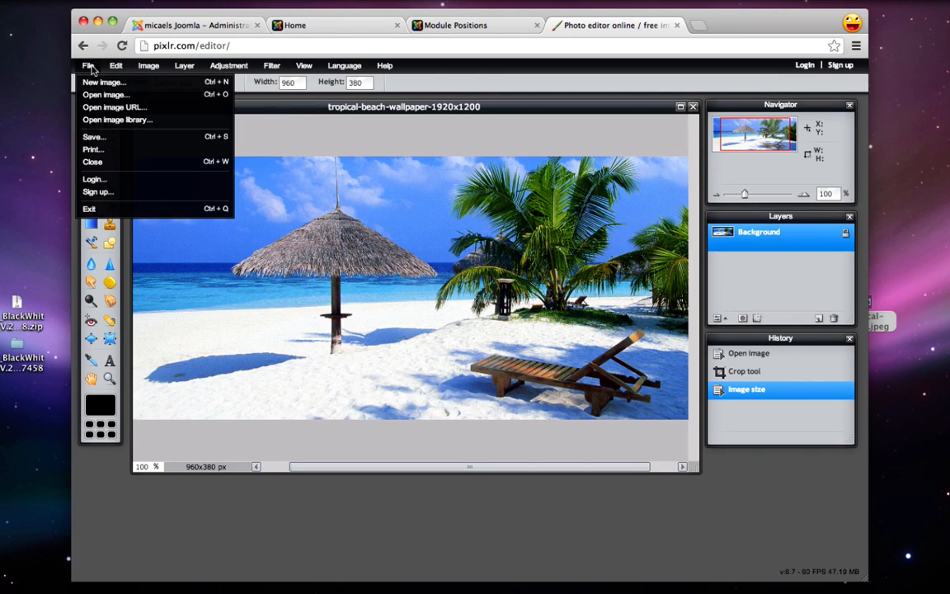
{"action": "left_click", "coordinate": [94, 136]}
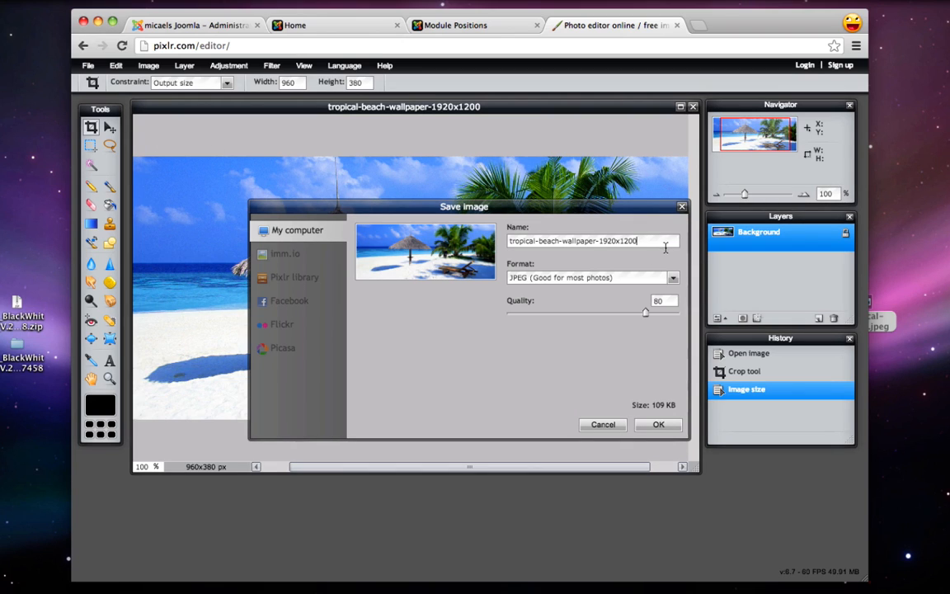
{"action": "left_click_drag", "start_coordinate": [655, 241], "coordinate": [375, 240]}
{"action": "type", "text": "beach.jpg"}
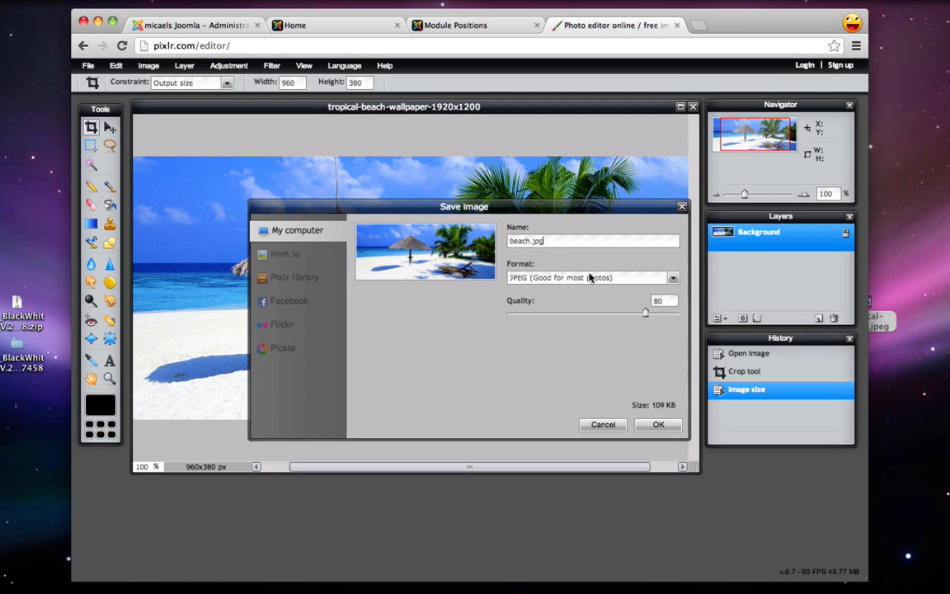
{"action": "left_click", "coordinate": [657, 424]}
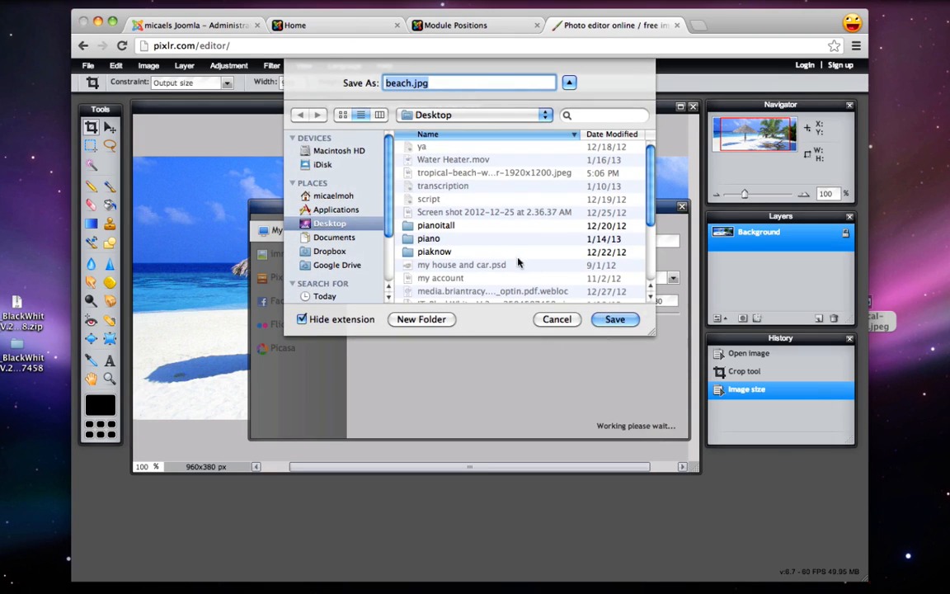
{"action": "left_click", "coordinate": [614, 319]}
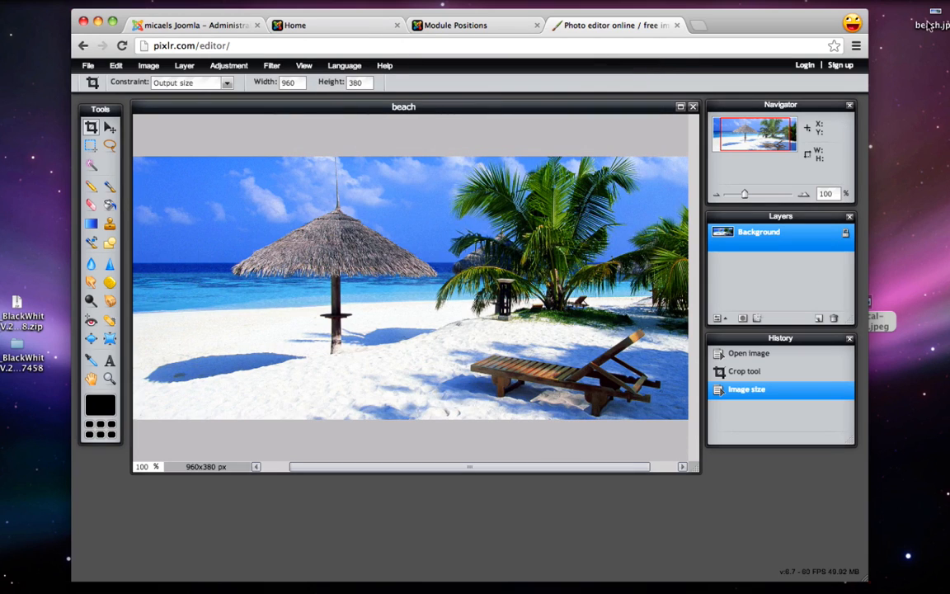
{"action": "left_click", "coordinate": [873, 254]}
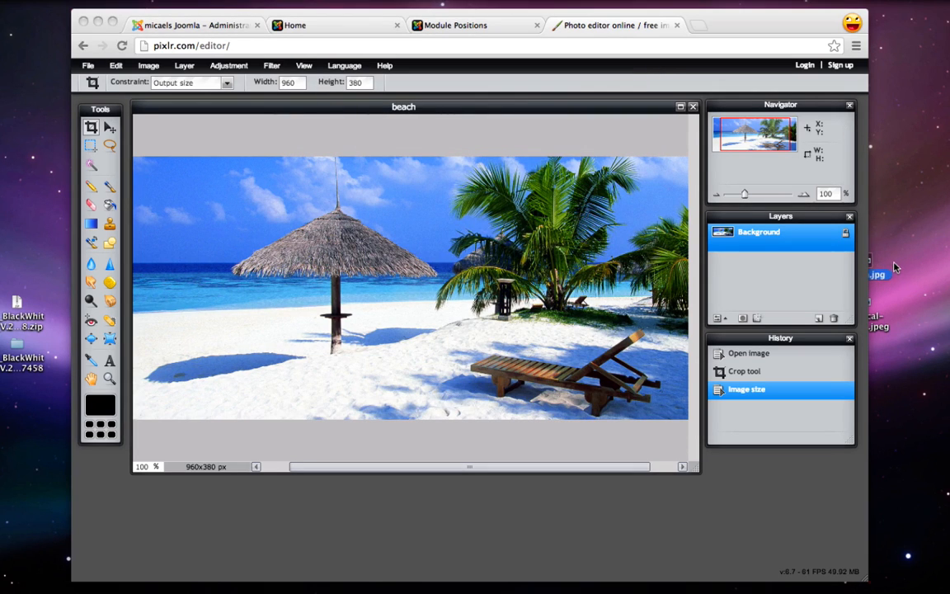
Close the Pixlr tab and exit the IceSlideshow module editor in Joomla administration
{"action": "left_click", "coordinate": [899, 246]}
{"action": "left_click", "coordinate": [676, 25]}
{"action": "left_click", "coordinate": [312, 28]}
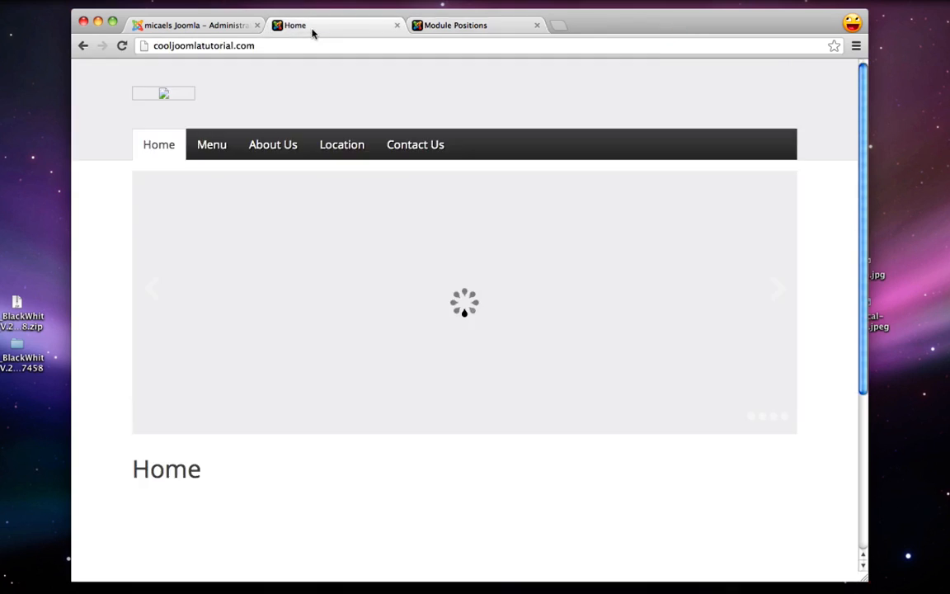
{"action": "left_click", "coordinate": [196, 27]}
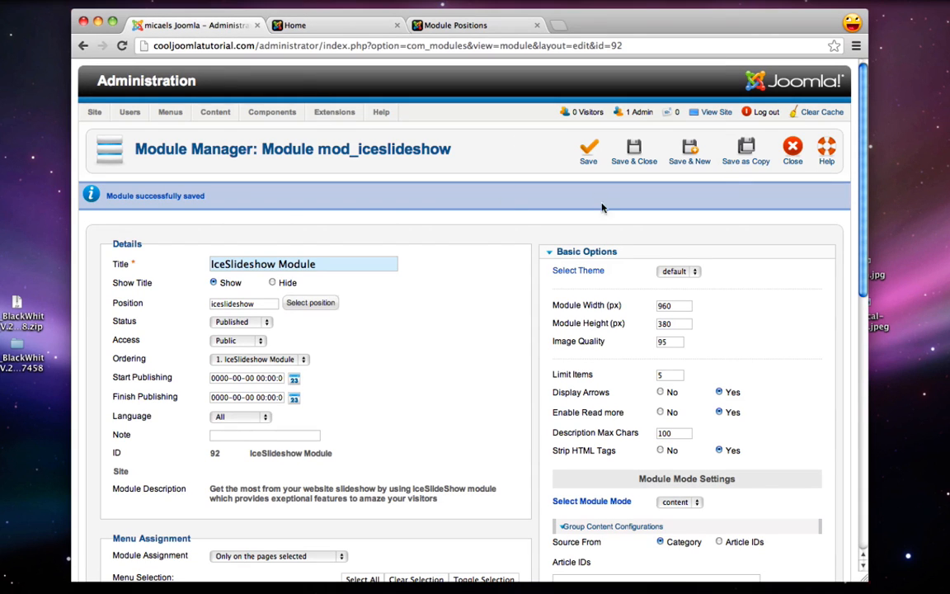
{"action": "left_click", "coordinate": [789, 155]}
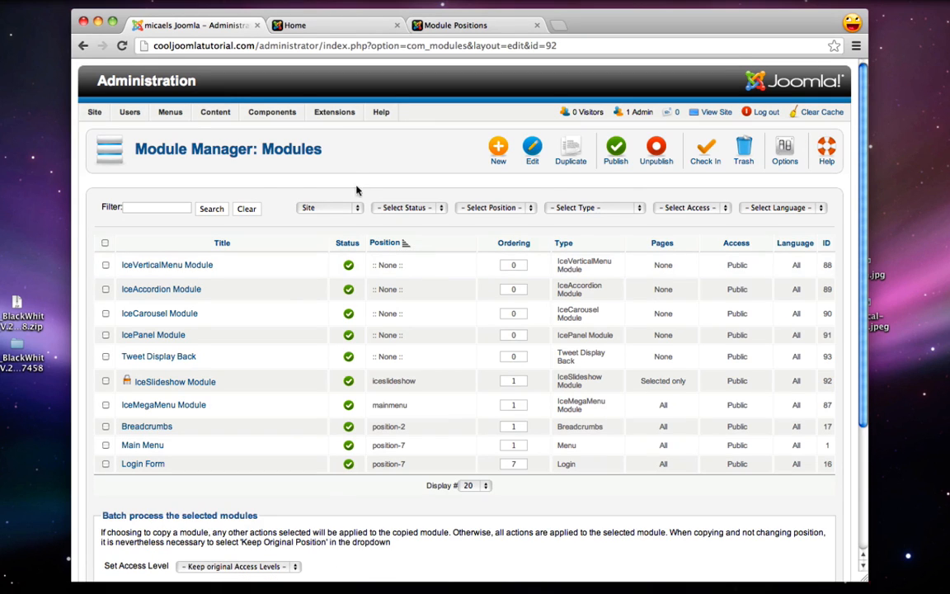
Go to the sampledata > iceslideshow folder in the Media Manager
{"action": "mouse_move", "coordinate": [219, 116]}
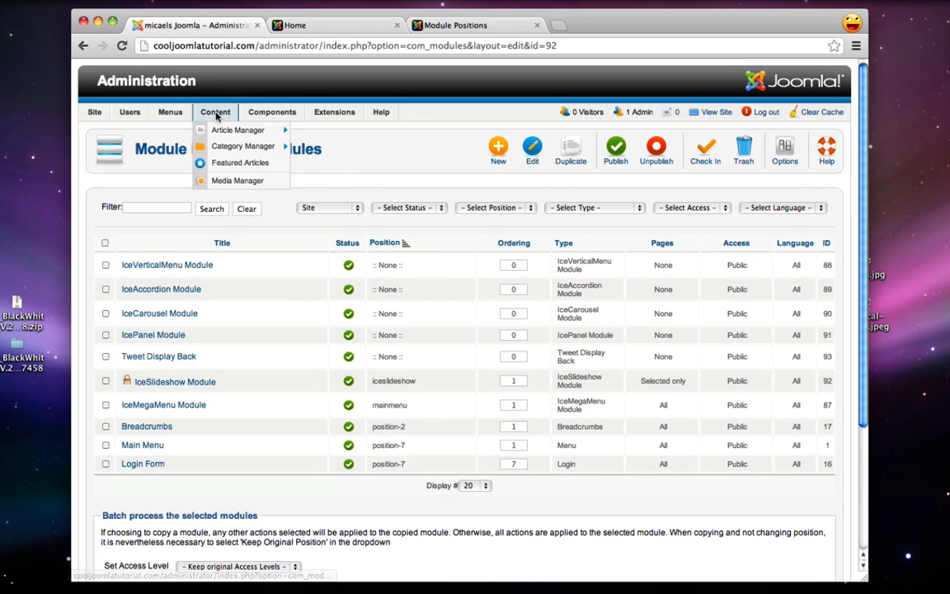
{"action": "left_click", "coordinate": [238, 181]}
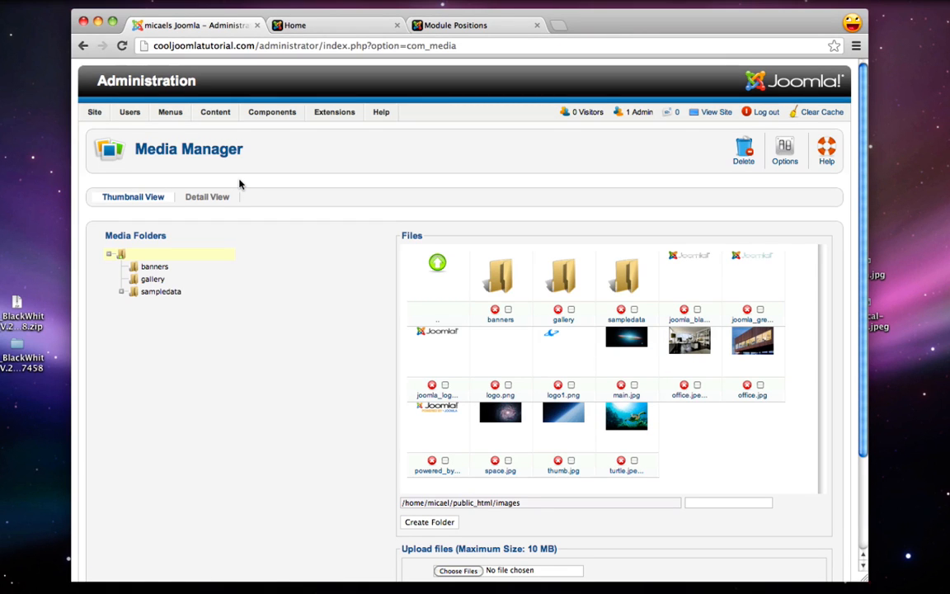
{"action": "scroll", "coordinate": [239, 183], "scroll_direction": "down", "scroll_amount": 2}
{"action": "left_click", "coordinate": [148, 266]}
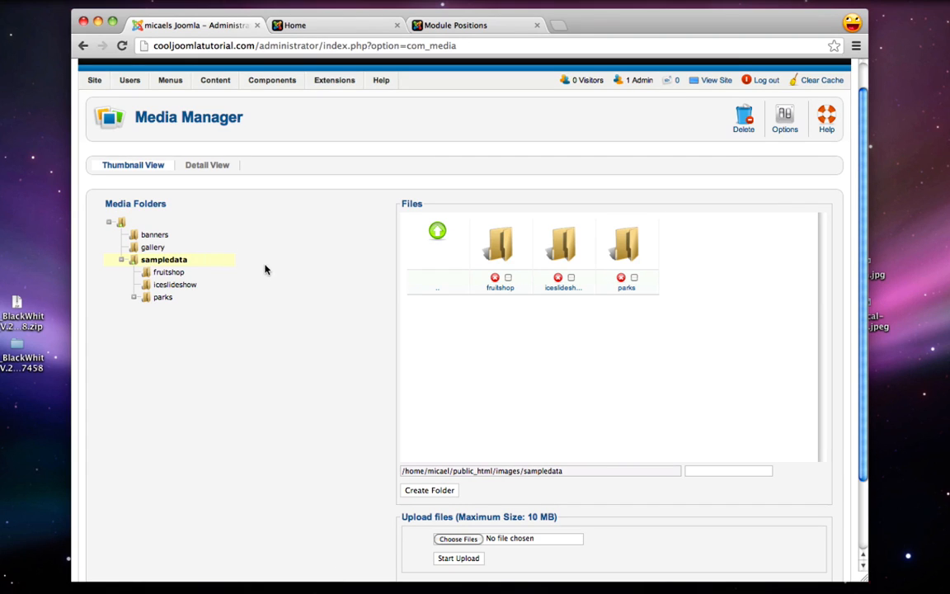
{"action": "left_click", "coordinate": [563, 256]}
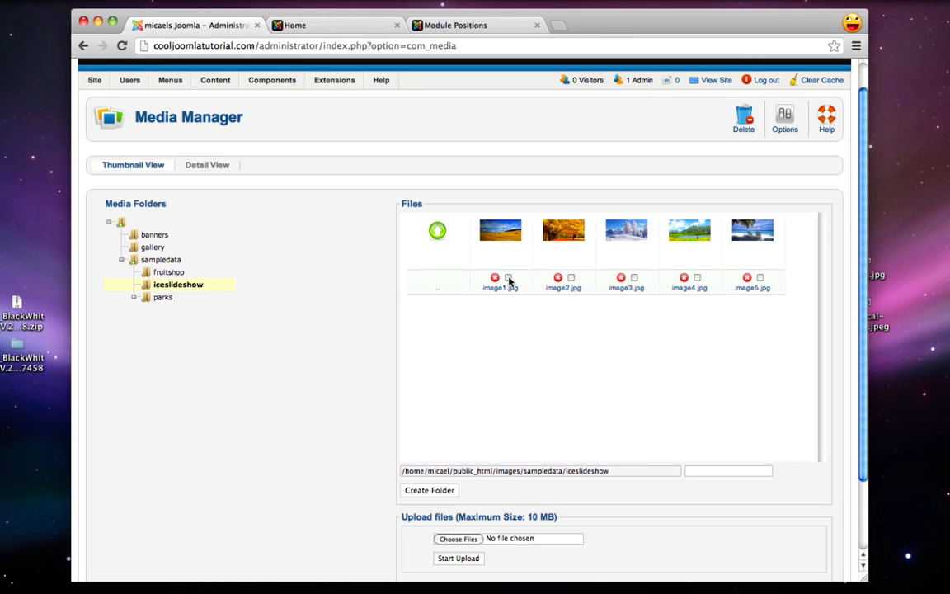
Delete image1.jpg through image5.jpg from the iceslideshow folder
{"action": "left_click", "coordinate": [508, 277]}
{"action": "left_click", "coordinate": [570, 278]}
{"action": "left_click", "coordinate": [634, 278]}
{"action": "left_click", "coordinate": [697, 278]}
{"action": "left_click", "coordinate": [759, 277]}
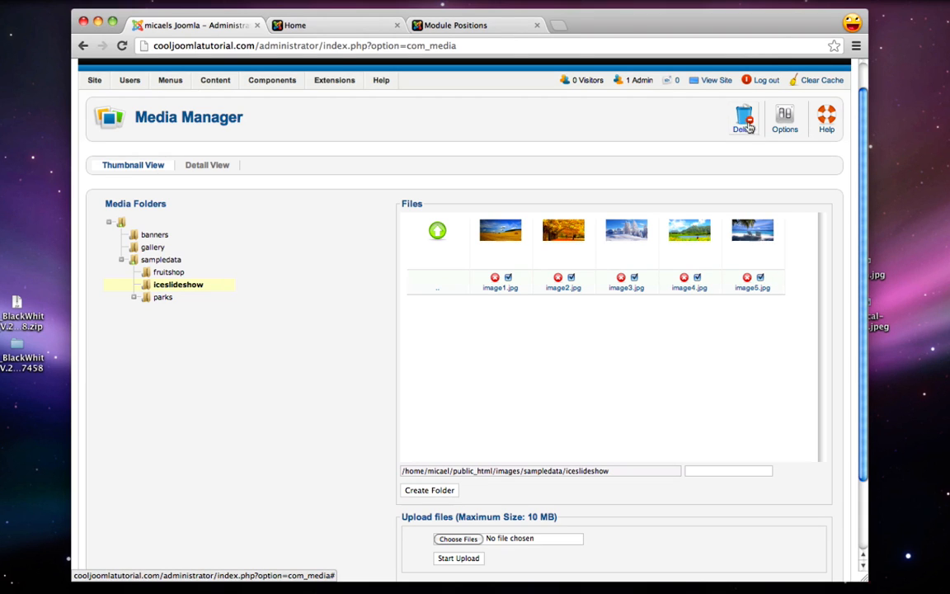
{"action": "left_click", "coordinate": [746, 126]}
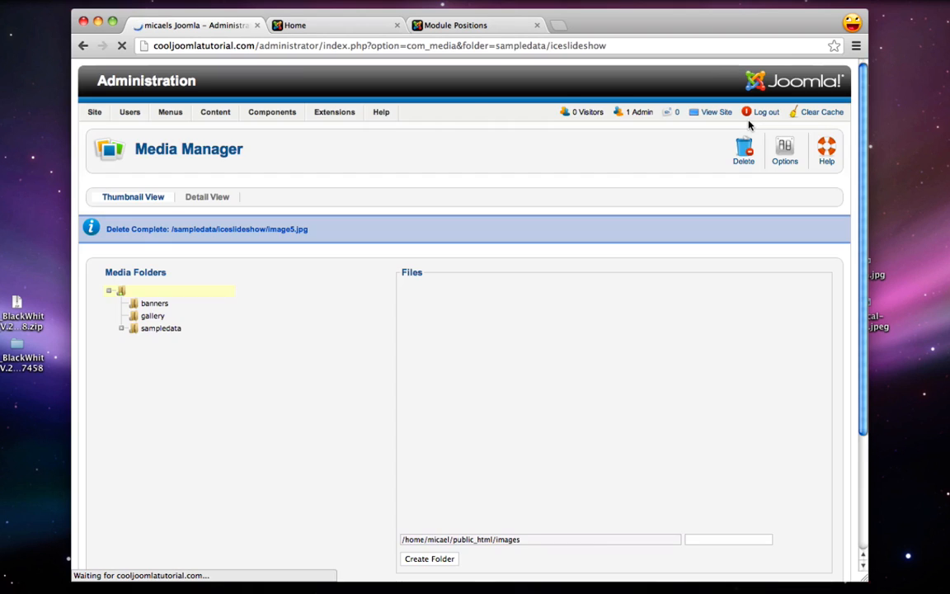
{"action": "scroll", "coordinate": [579, 282], "scroll_direction": "down", "scroll_amount": 3}
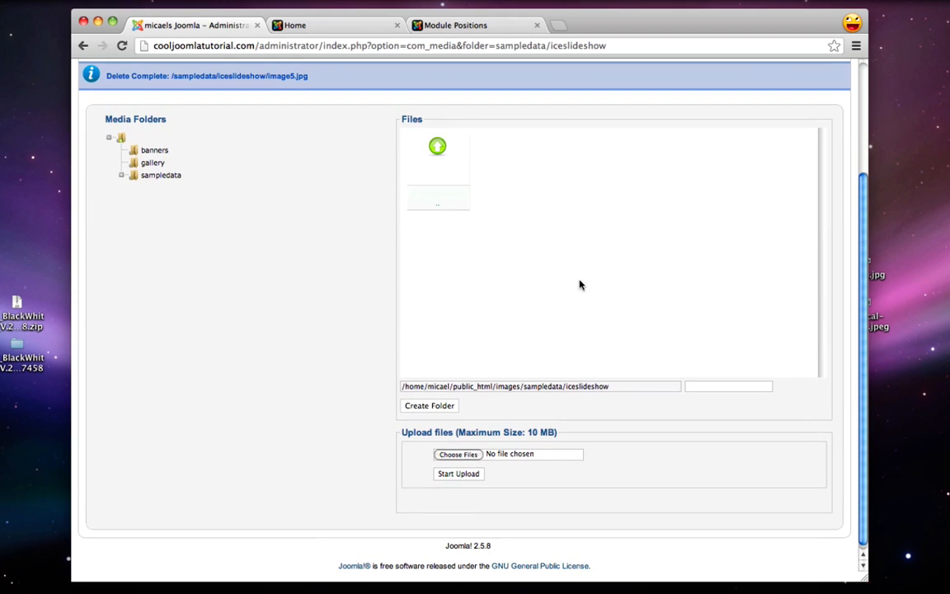
Upload sushi1.jpg, sushi2.jpg and sushi3.jpg from the Desktop's blackandwhite folder
{"action": "left_click", "coordinate": [470, 458]}
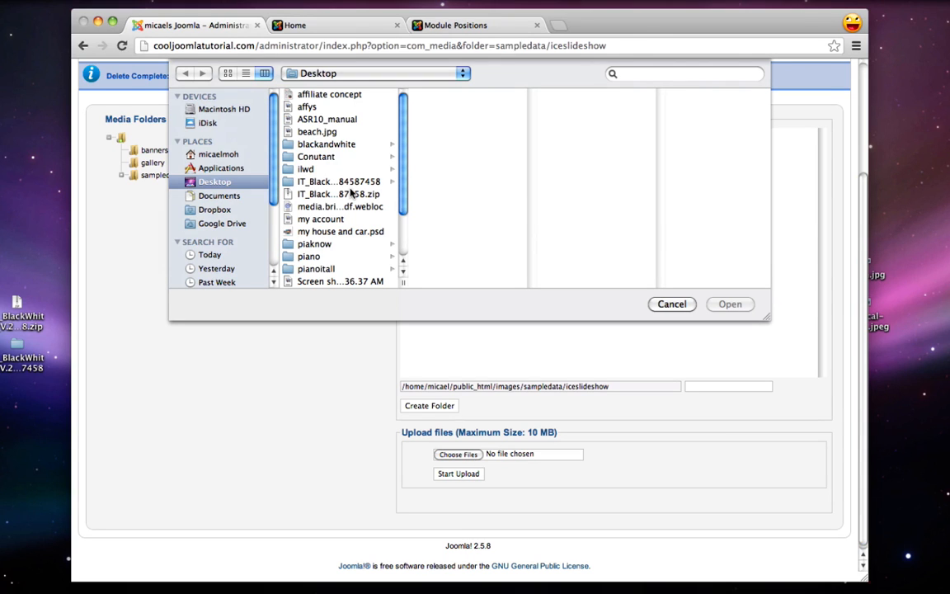
{"action": "left_click", "coordinate": [337, 147]}
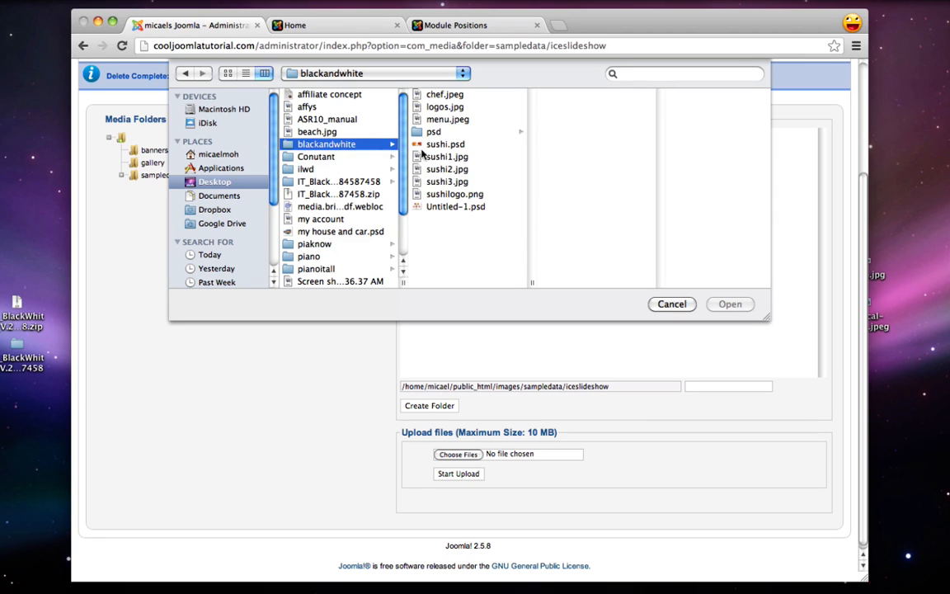
{"action": "left_click", "coordinate": [445, 157]}
{"action": "left_click", "coordinate": [449, 181], "text": "shift"}
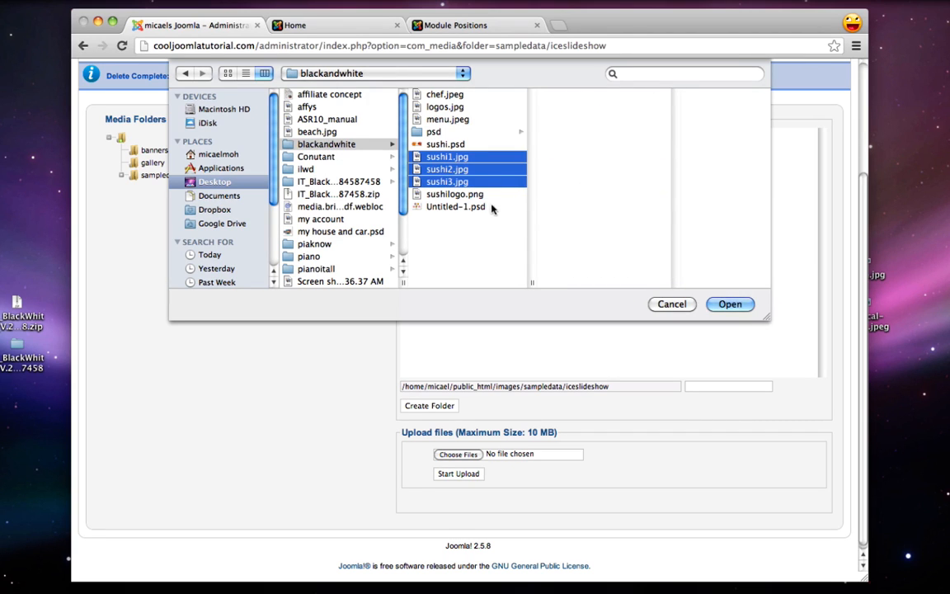
{"action": "left_click", "coordinate": [474, 225]}
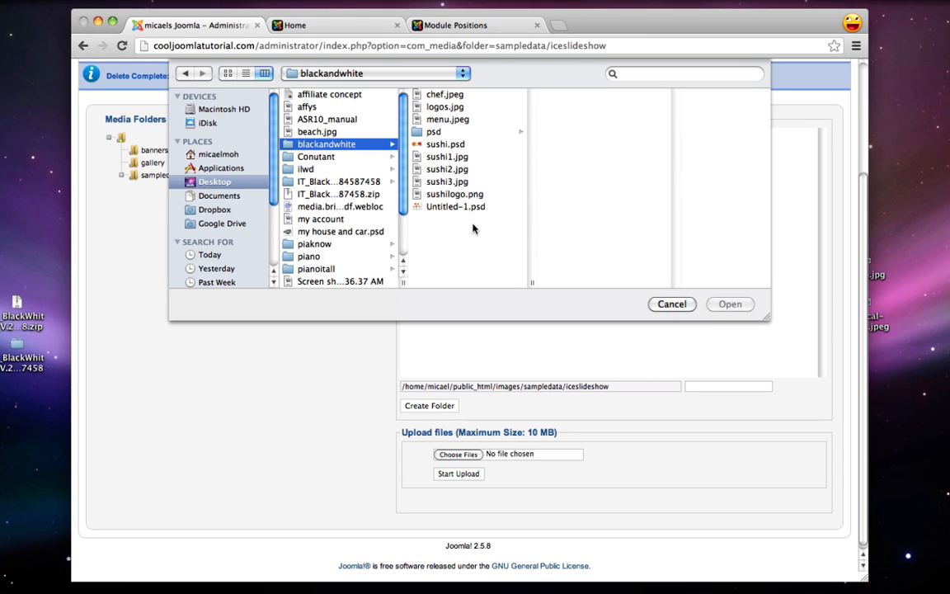
{"action": "left_click", "coordinate": [448, 157]}
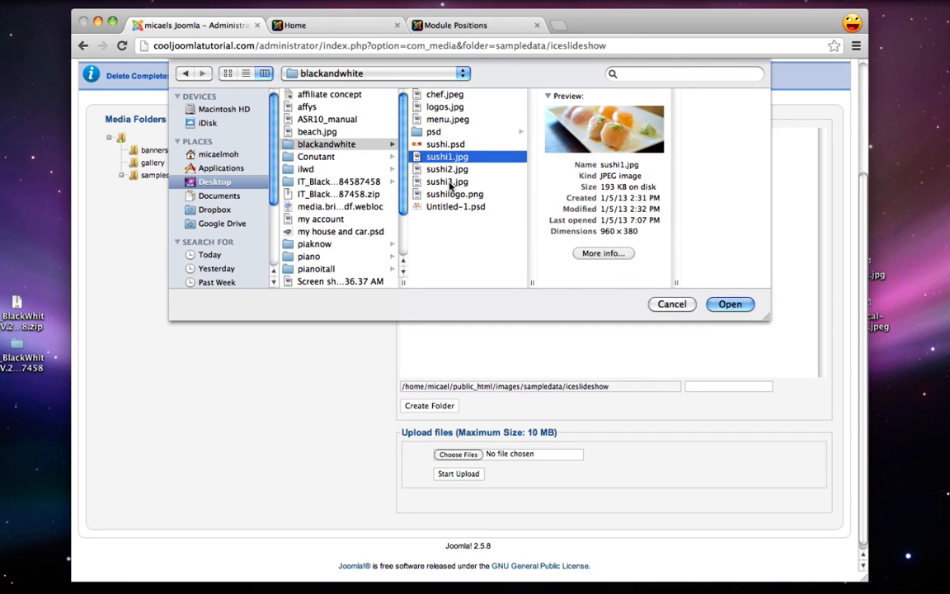
{"action": "left_click", "coordinate": [449, 183], "text": "shift"}
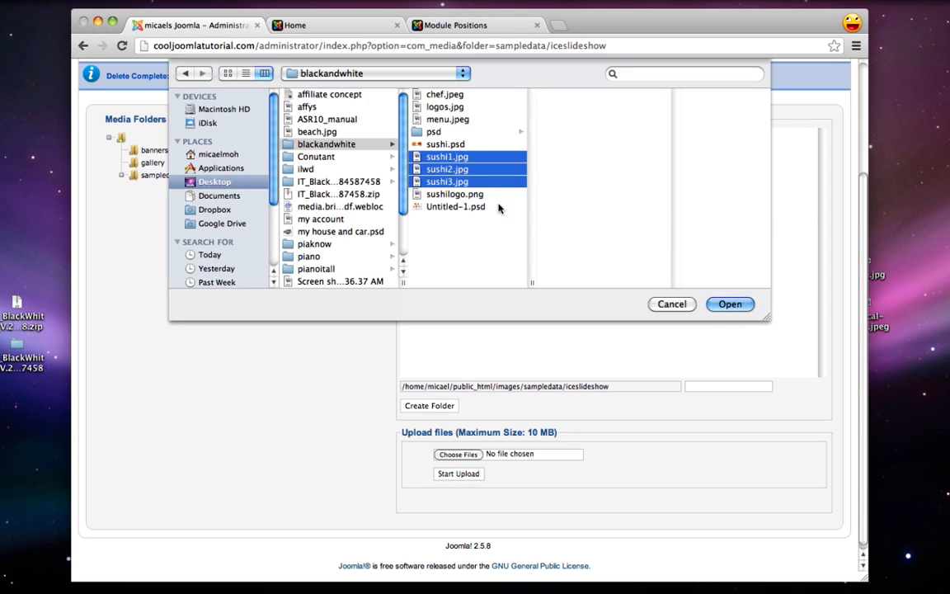
{"action": "left_click", "coordinate": [730, 303]}
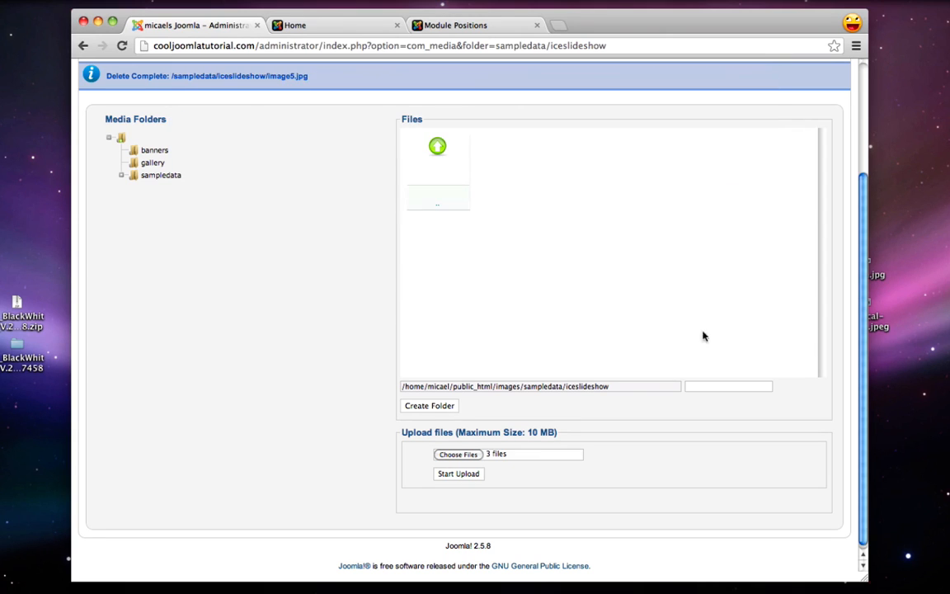
{"action": "left_click", "coordinate": [470, 477]}
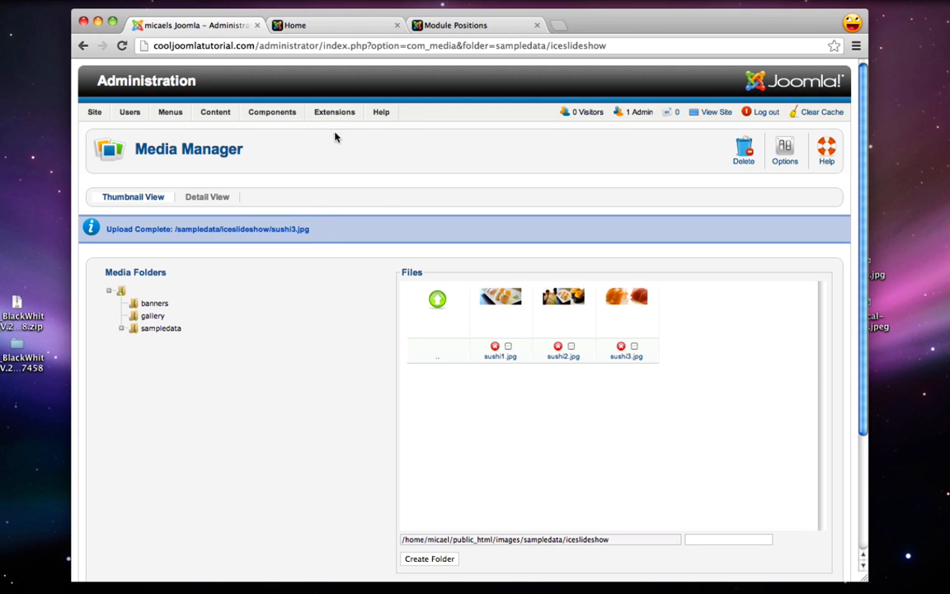
Open the IceSlideshow Module and switch its mode to individual image files
{"action": "mouse_move", "coordinate": [333, 111]}
{"action": "left_click", "coordinate": [354, 149]}
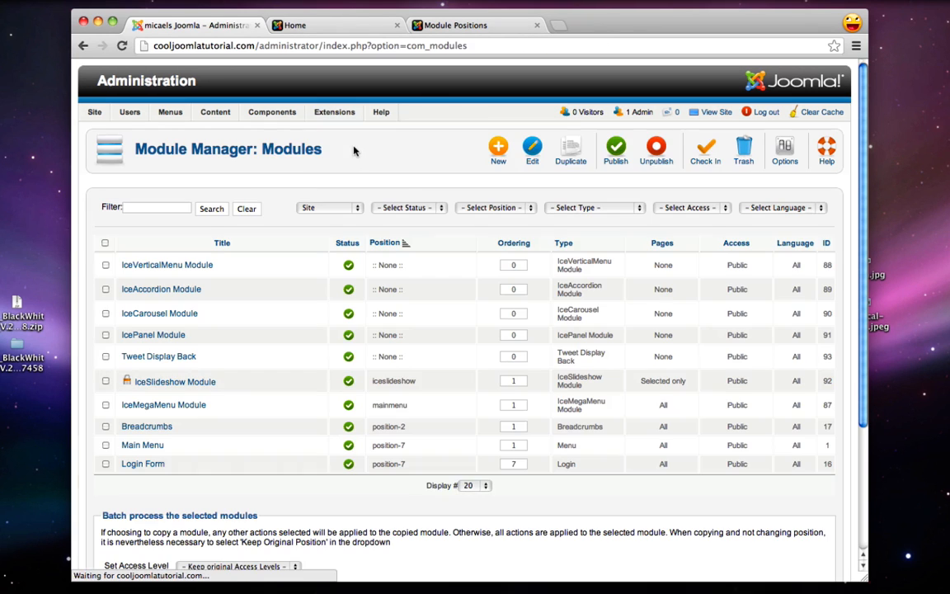
{"action": "left_click", "coordinate": [175, 381]}
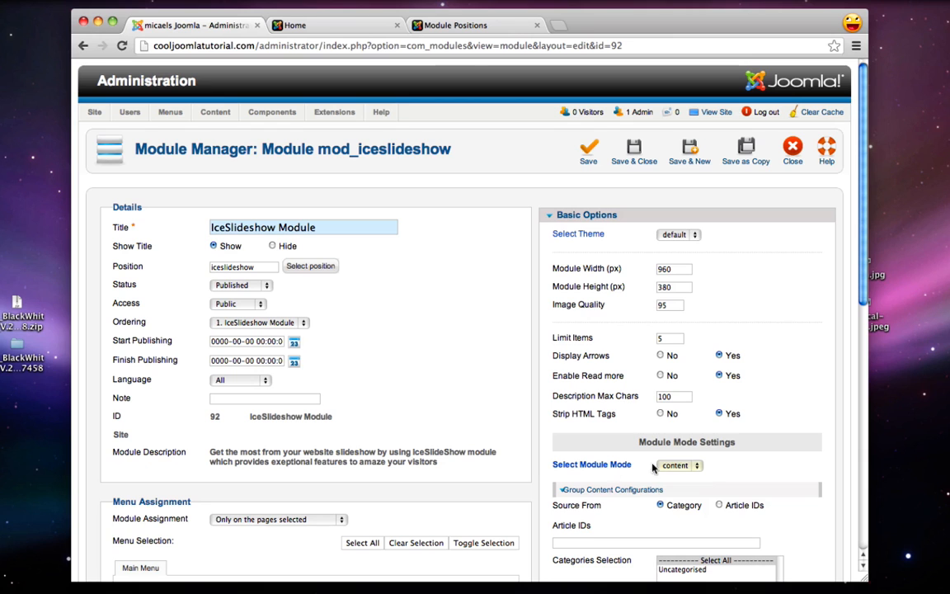
{"action": "left_click", "coordinate": [679, 465]}
{"action": "left_click", "coordinate": [682, 477]}
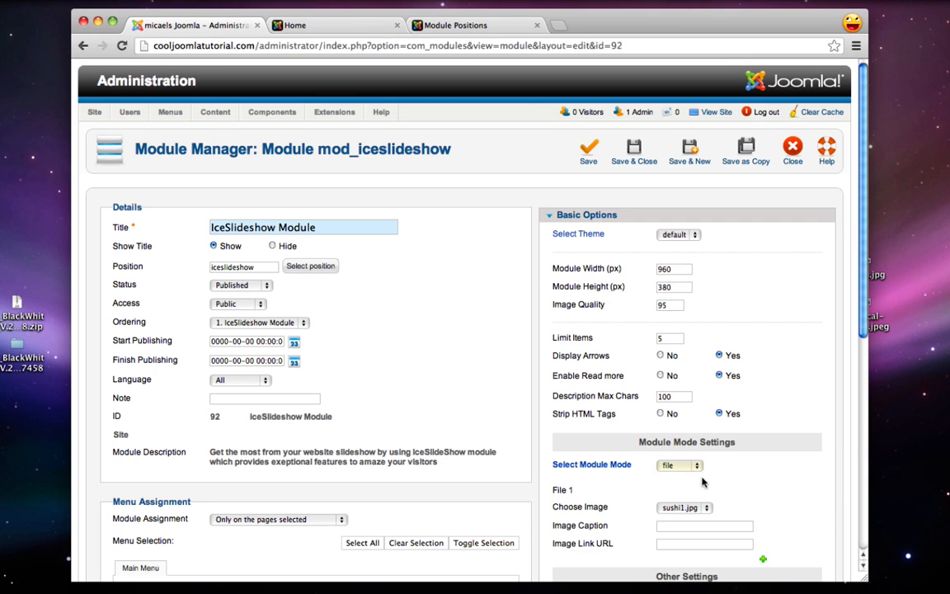
Finish slide 1's caption, give slide 2 sushi2.jpg captioned 'Traditional, Simple & Elegant', add slide 3
{"action": "scroll", "coordinate": [701, 478], "scroll_direction": "down", "scroll_amount": 3}
{"action": "scroll", "coordinate": [709, 480], "scroll_direction": "down", "scroll_amount": 1}
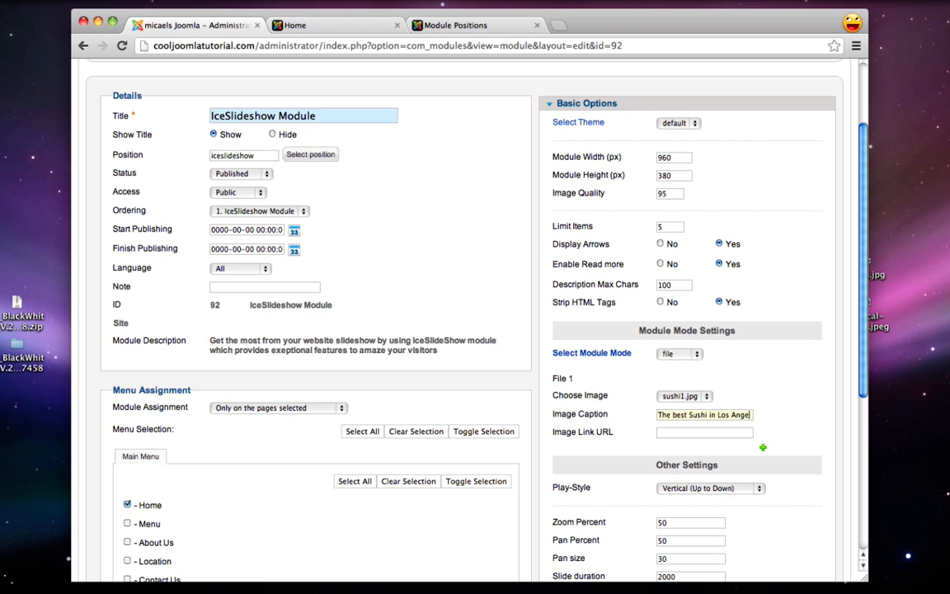
{"action": "type", "text": "les!"}
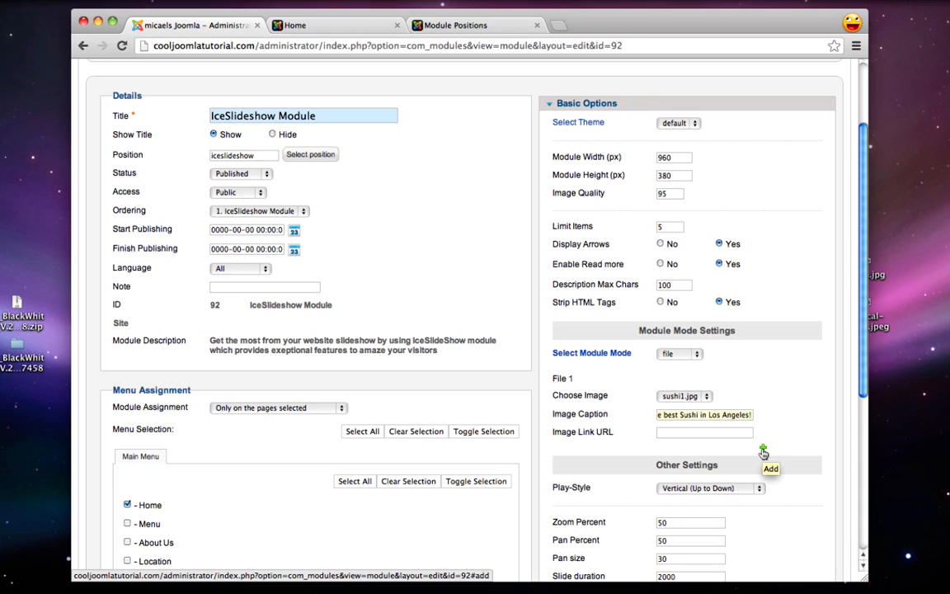
{"action": "left_click", "coordinate": [763, 451]}
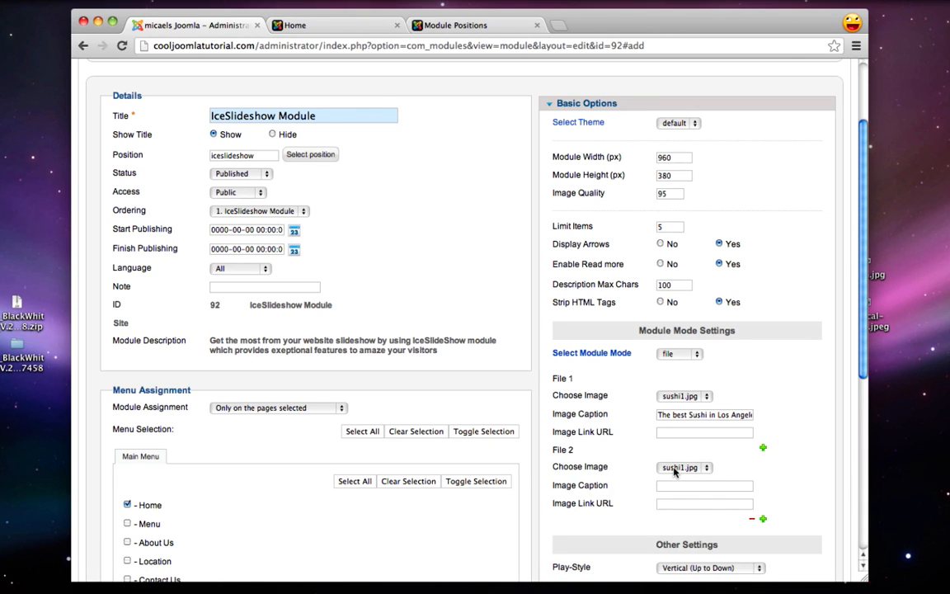
{"action": "left_click", "coordinate": [675, 469]}
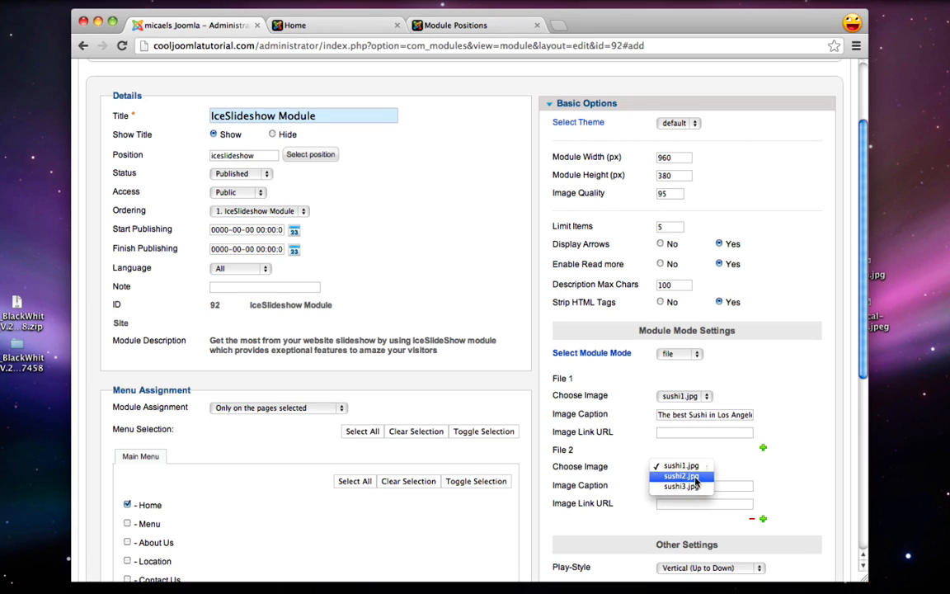
{"action": "left_click", "coordinate": [692, 477]}
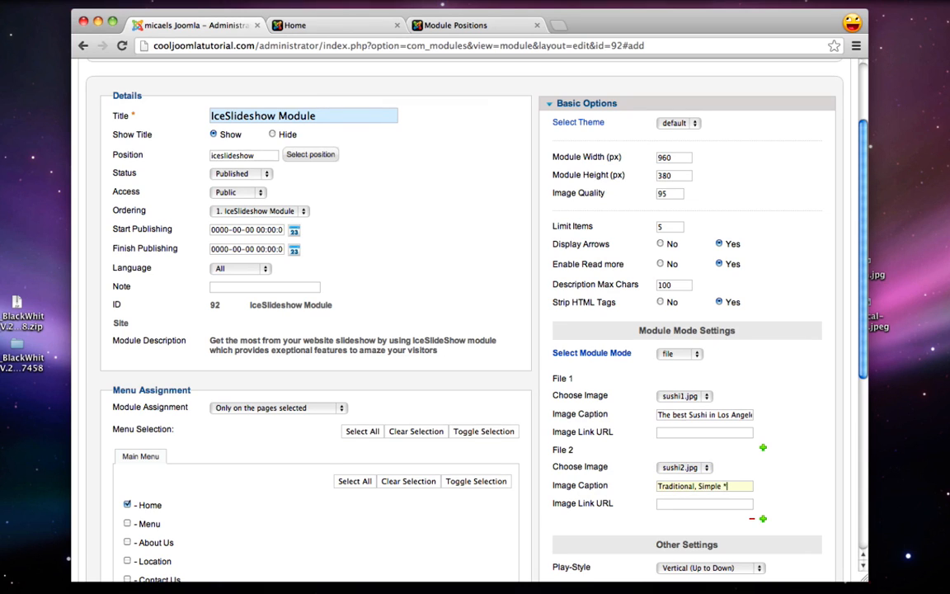
{"action": "type", "text": "gant"}
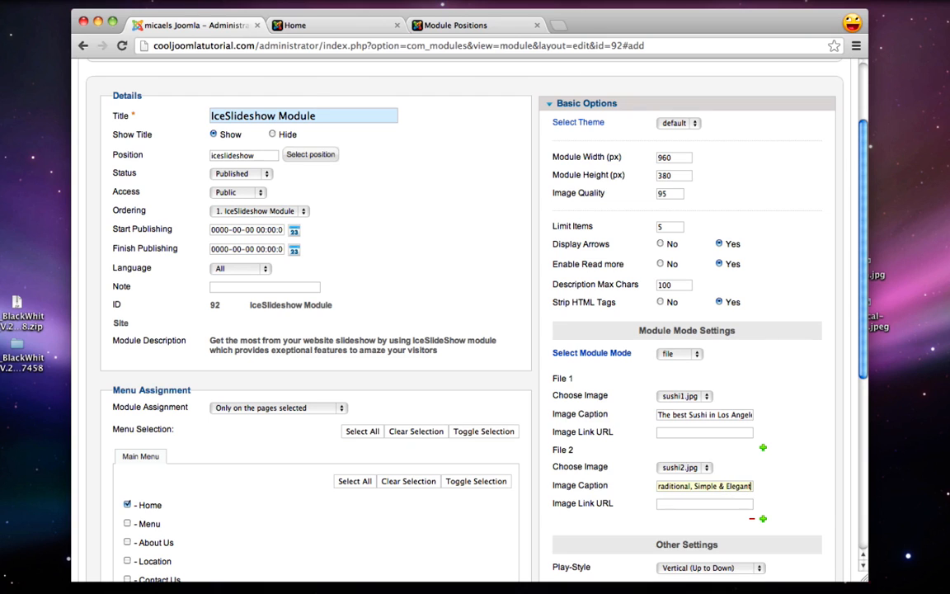
{"action": "left_click", "coordinate": [763, 521]}
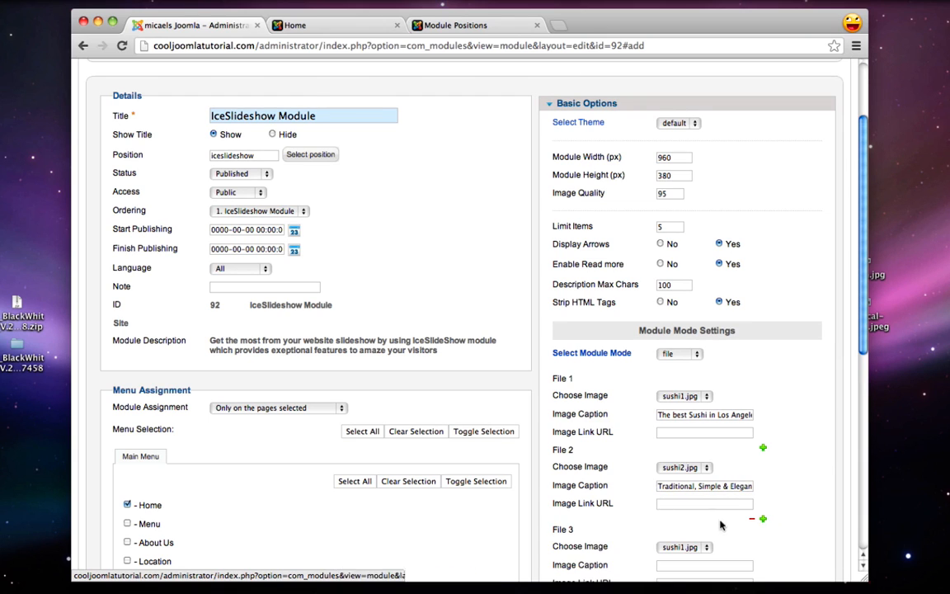
Give the third slide sushi3.jpg with the caption 'World renowned Sushi chef!'
{"action": "scroll", "coordinate": [717, 521], "scroll_direction": "down", "scroll_amount": 2}
{"action": "left_click", "coordinate": [681, 459]}
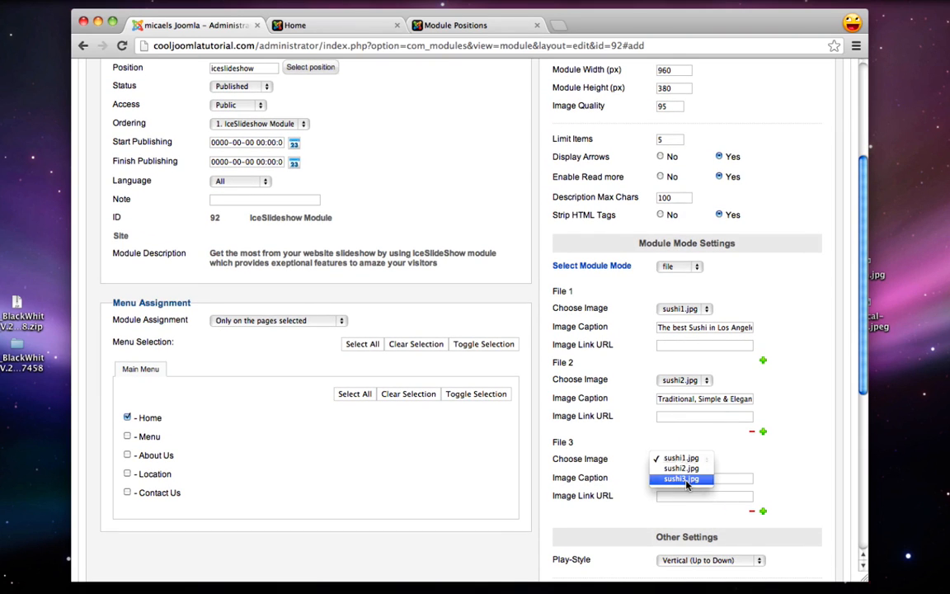
{"action": "left_click", "coordinate": [687, 479]}
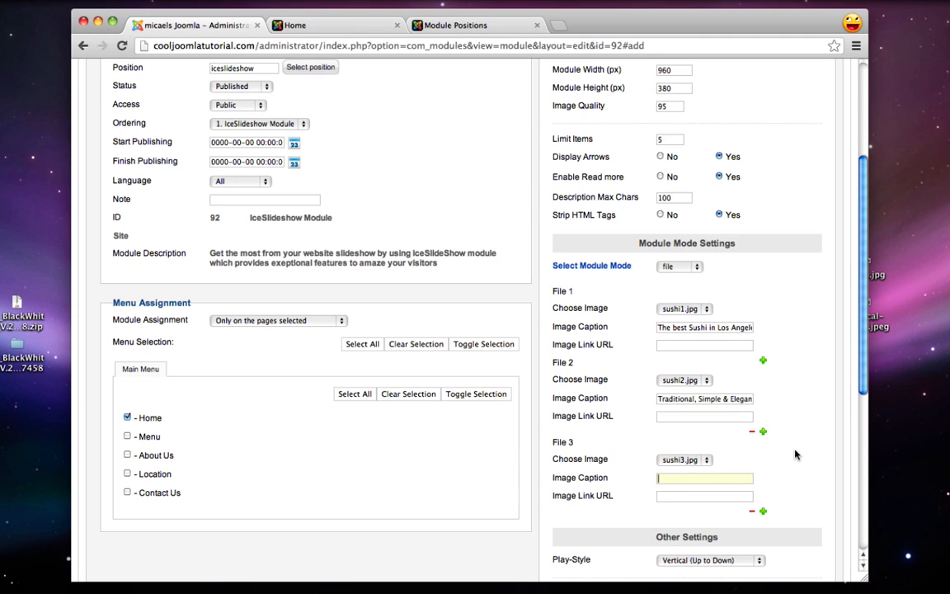
{"action": "type", "text": "World renowned Sushi"}
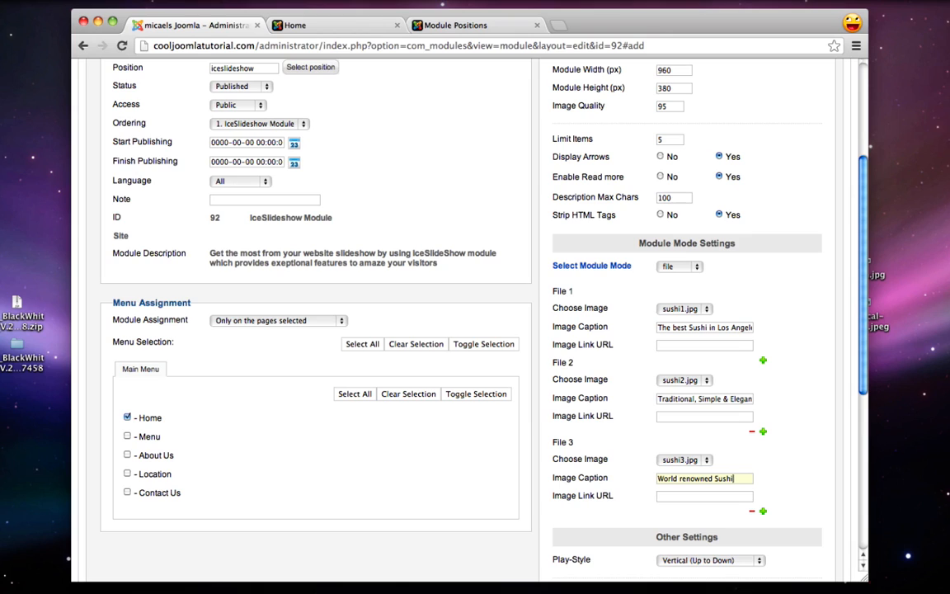
{"action": "type", "text": "chef!"}
Keep the Vertical (Up to Down) play style, then save and close the slideshow module
{"action": "scroll", "coordinate": [797, 439], "scroll_direction": "down", "scroll_amount": 3}
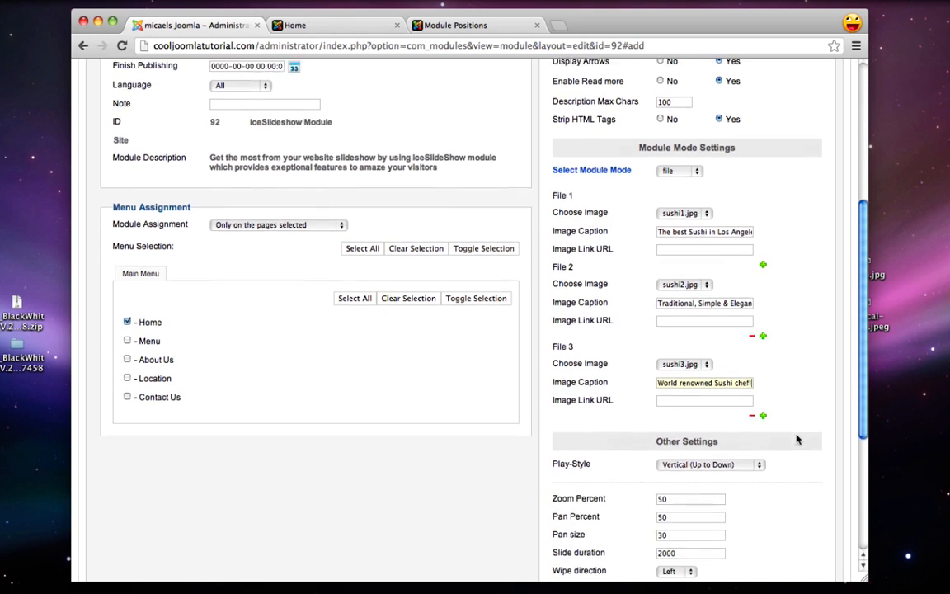
{"action": "scroll", "coordinate": [796, 439], "scroll_direction": "down", "scroll_amount": 2}
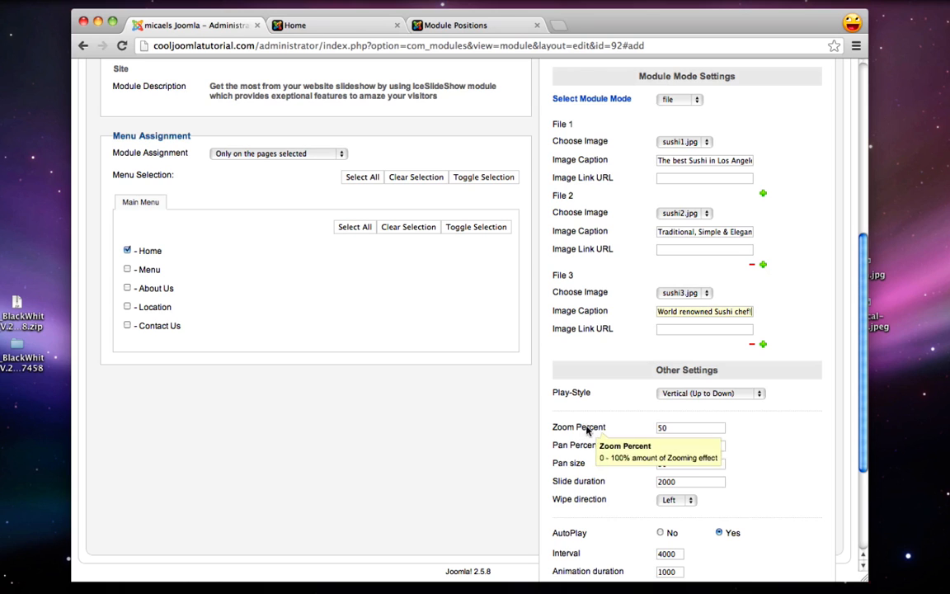
{"action": "scroll", "coordinate": [689, 426], "scroll_direction": "down", "scroll_amount": 1}
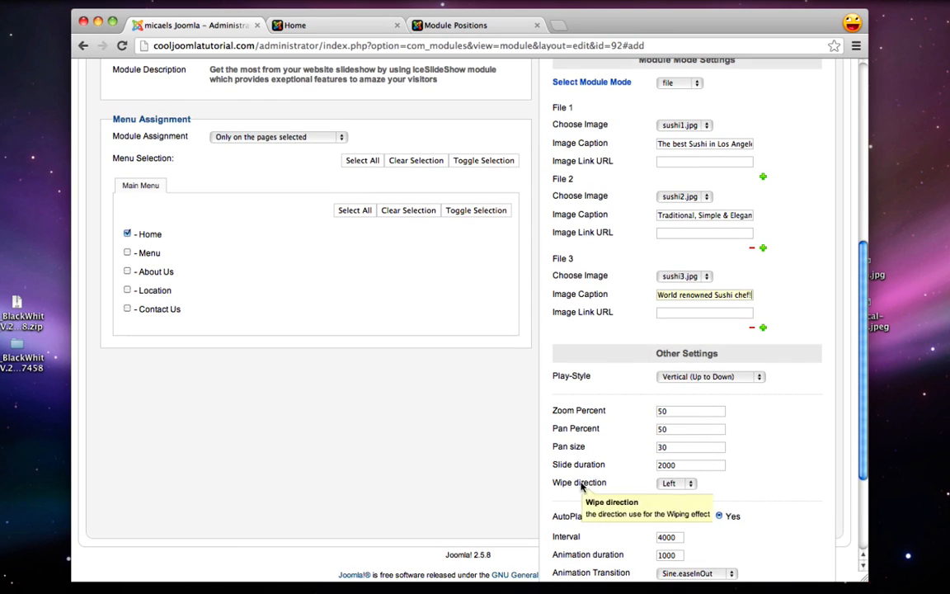
{"action": "scroll", "coordinate": [673, 491], "scroll_direction": "down", "scroll_amount": 1}
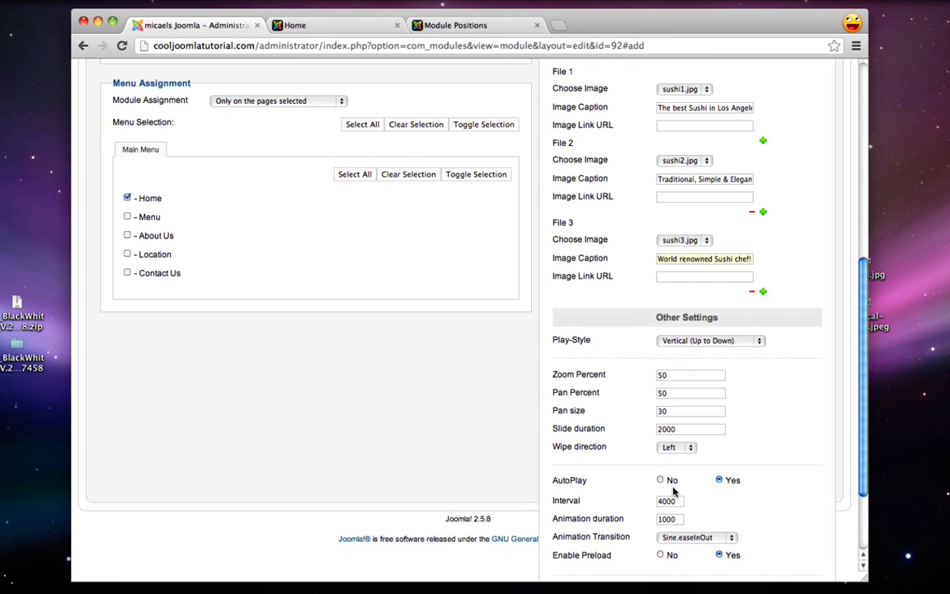
{"action": "scroll", "coordinate": [673, 491], "scroll_direction": "down", "scroll_amount": 1}
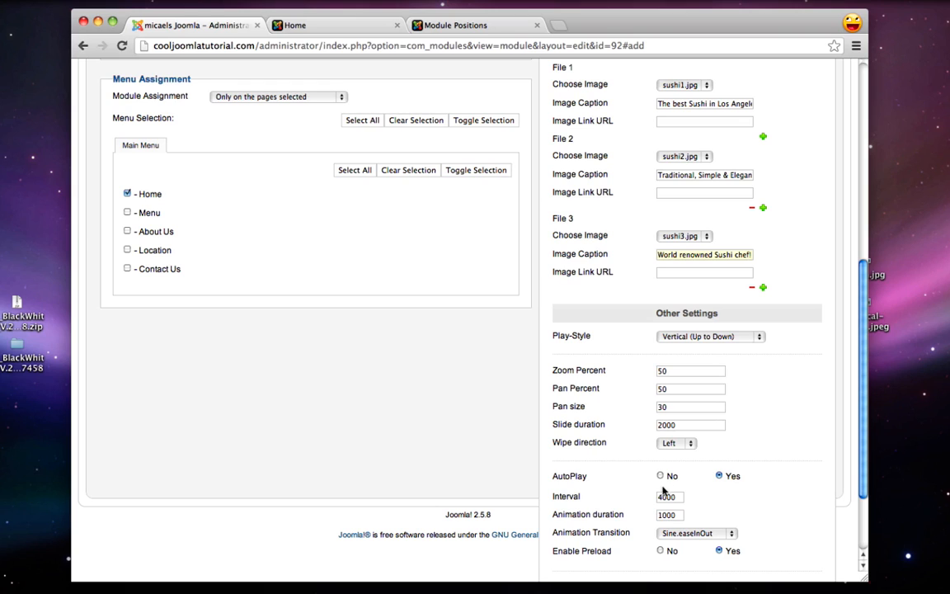
{"action": "left_click", "coordinate": [704, 338]}
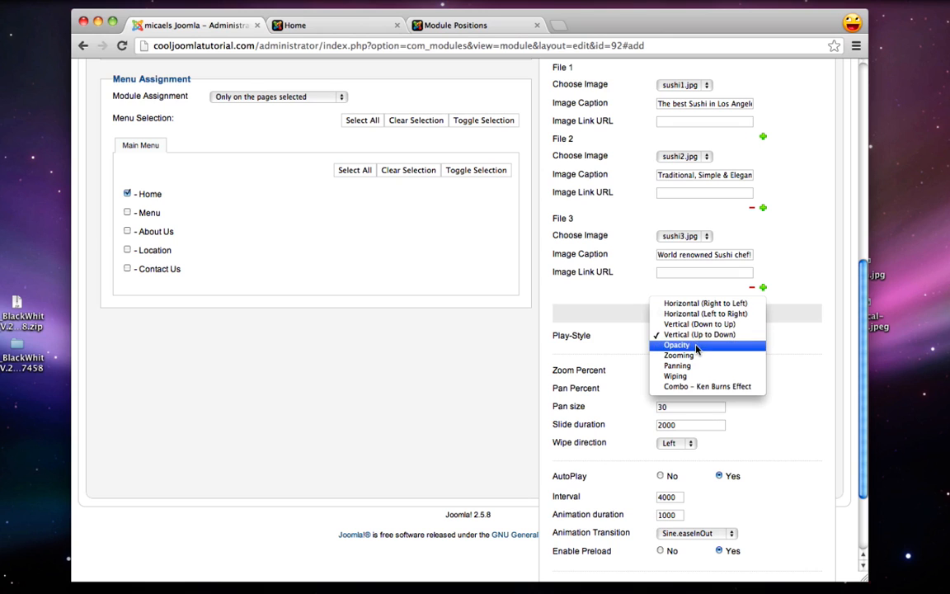
{"action": "left_click", "coordinate": [590, 362]}
{"action": "scroll", "coordinate": [596, 356], "scroll_direction": "down", "scroll_amount": 3}
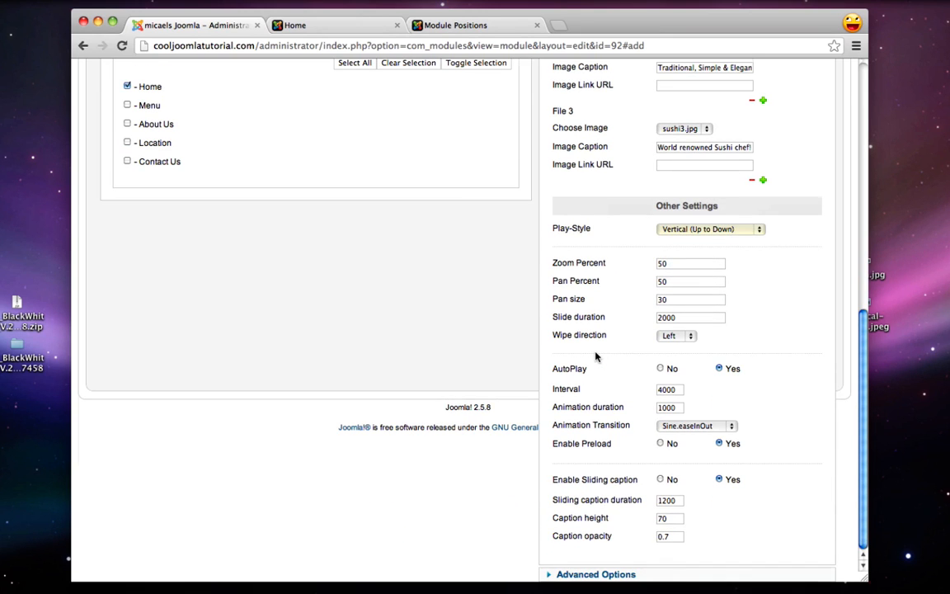
{"action": "scroll", "coordinate": [596, 357], "scroll_direction": "up", "scroll_amount": 10}
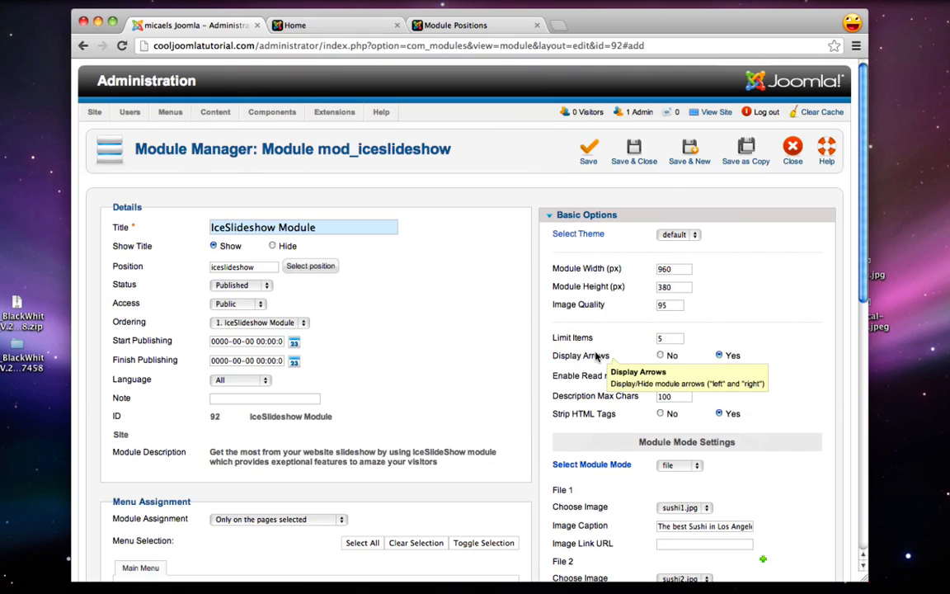
{"action": "left_click", "coordinate": [642, 154]}
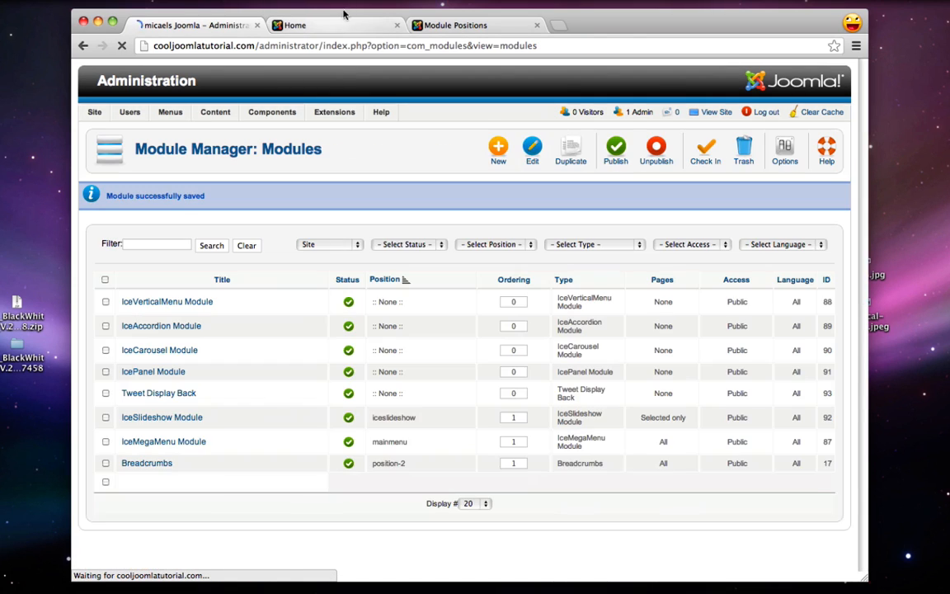
{"action": "left_click", "coordinate": [312, 24]}
{"action": "left_click", "coordinate": [120, 46]}
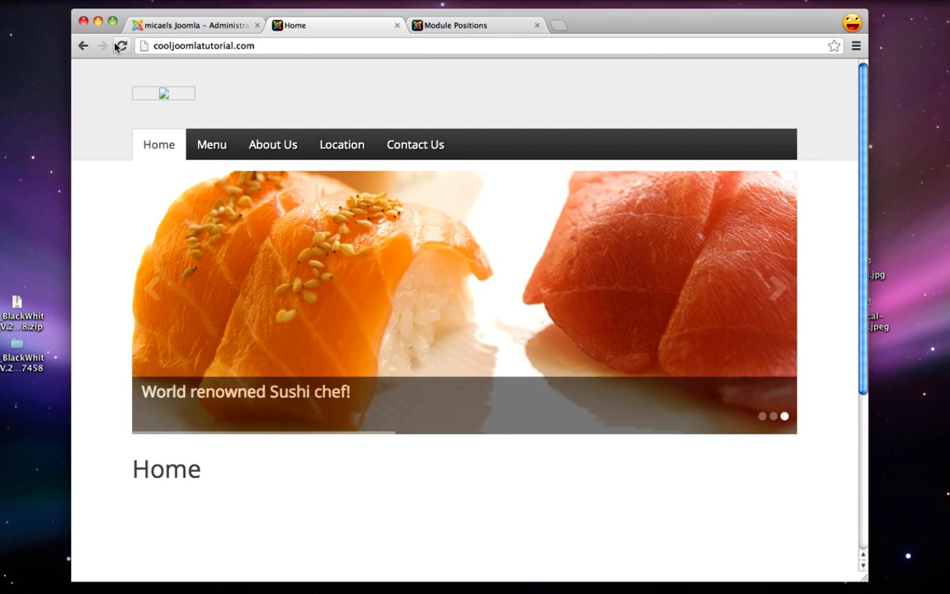
{"action": "left_click", "coordinate": [199, 26]}
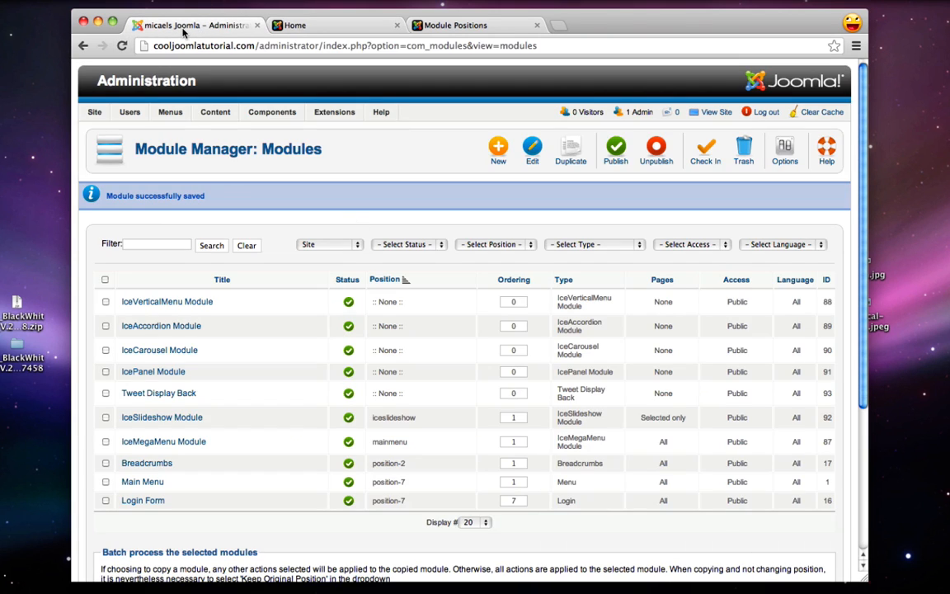
{"action": "left_click", "coordinate": [317, 25]}
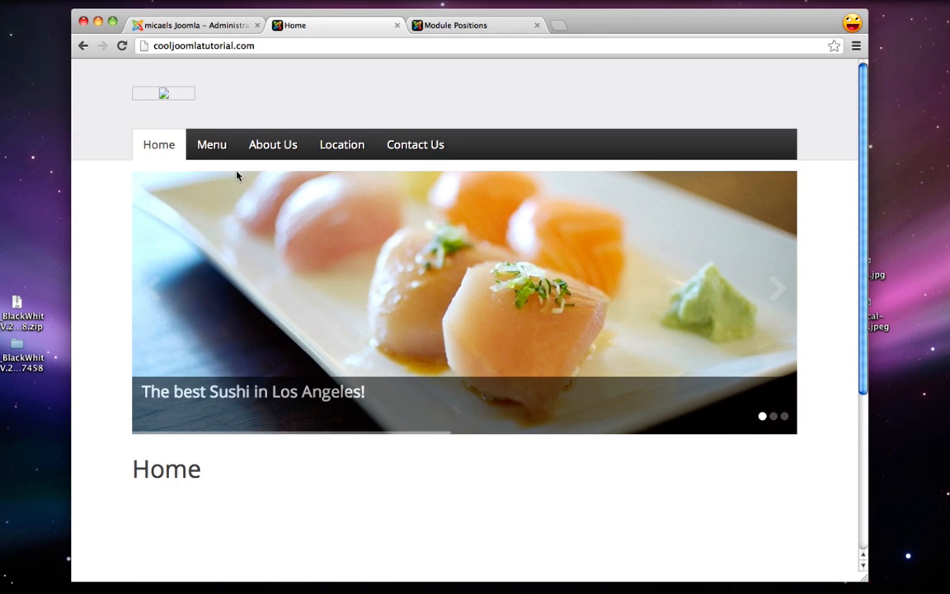
{"action": "scroll", "coordinate": [152, 511], "scroll_direction": "down", "scroll_amount": 4}
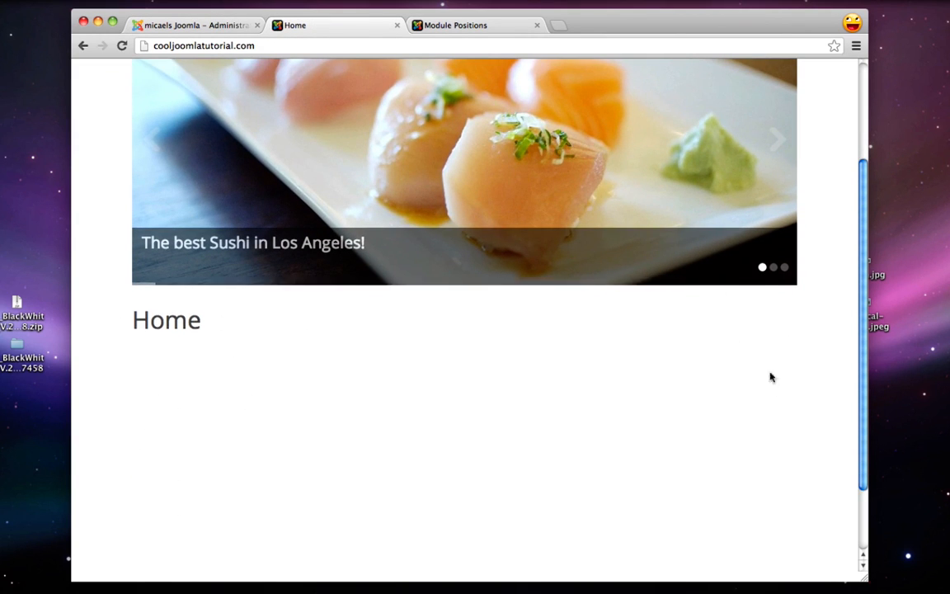
{"action": "left_click", "coordinate": [471, 26]}
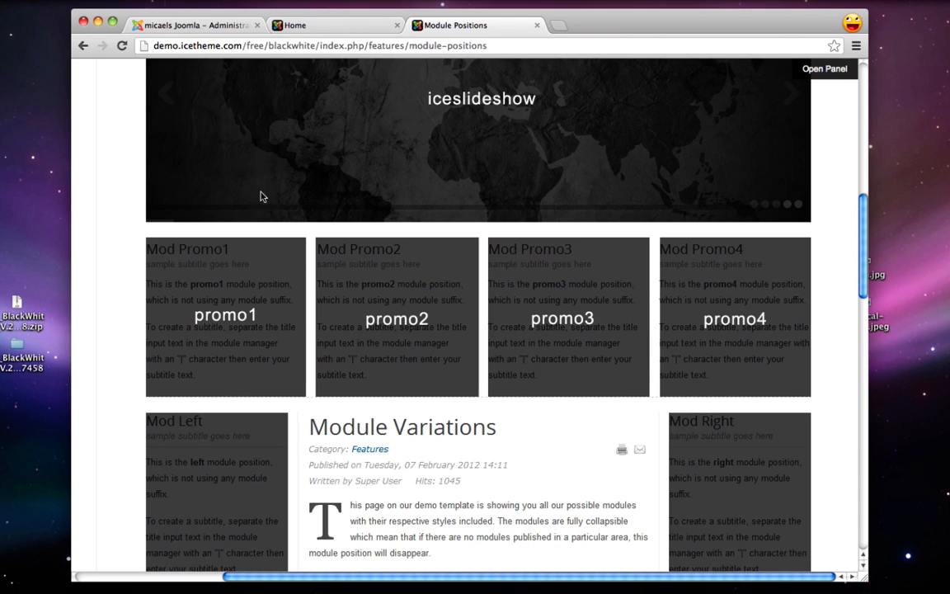
{"action": "left_click", "coordinate": [193, 26]}
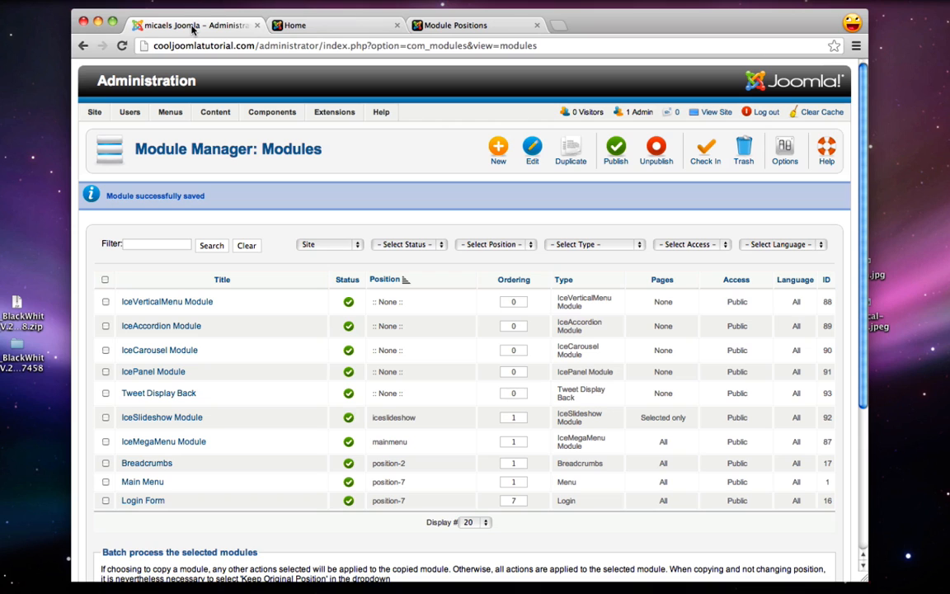
Start a new module from the Module Manager to list the available module types
{"action": "mouse_move", "coordinate": [334, 115]}
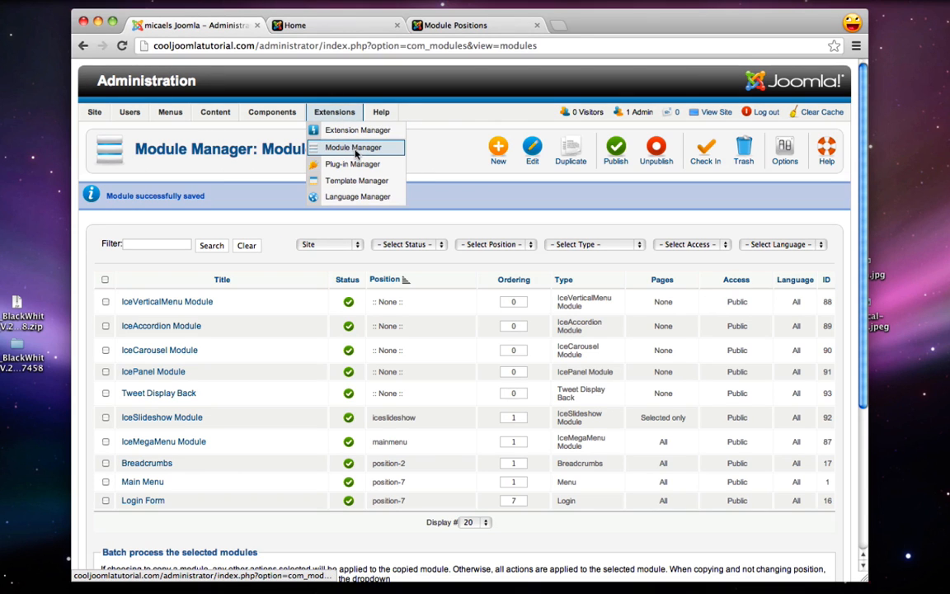
{"action": "left_click", "coordinate": [497, 153]}
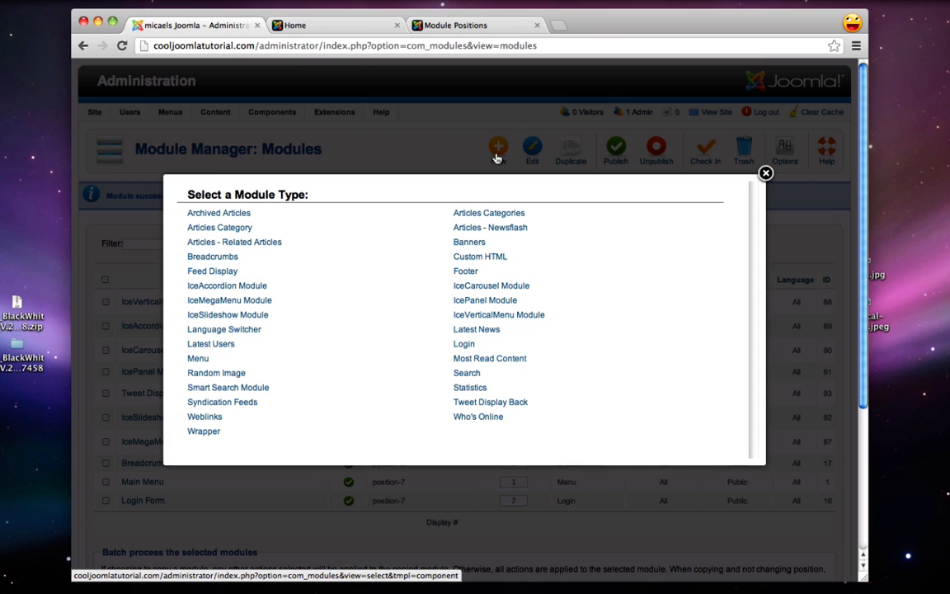
Start a Custom HTML module titled Traditional and check the template's module positions reference
{"action": "left_click", "coordinate": [493, 258]}
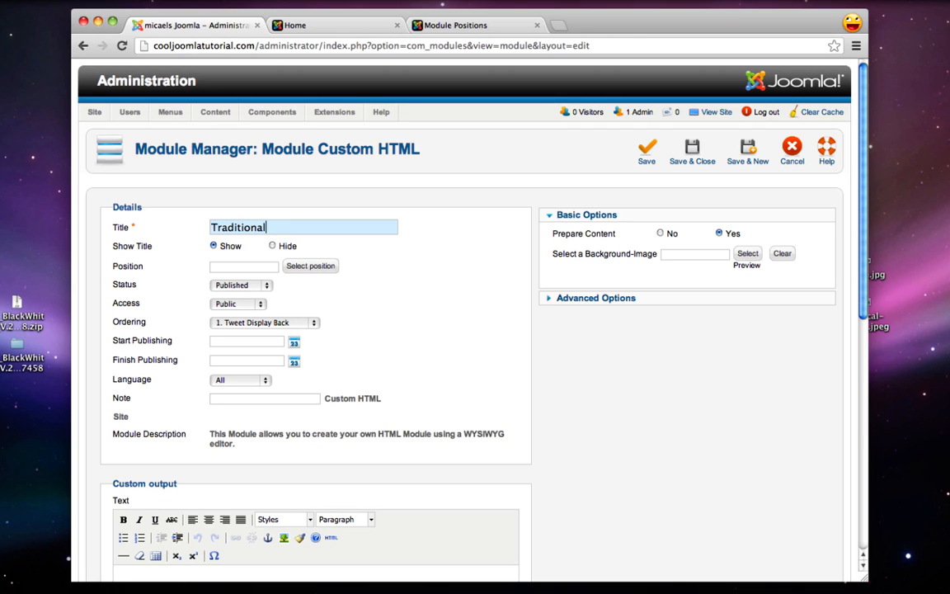
{"action": "double_click", "coordinate": [221, 230]}
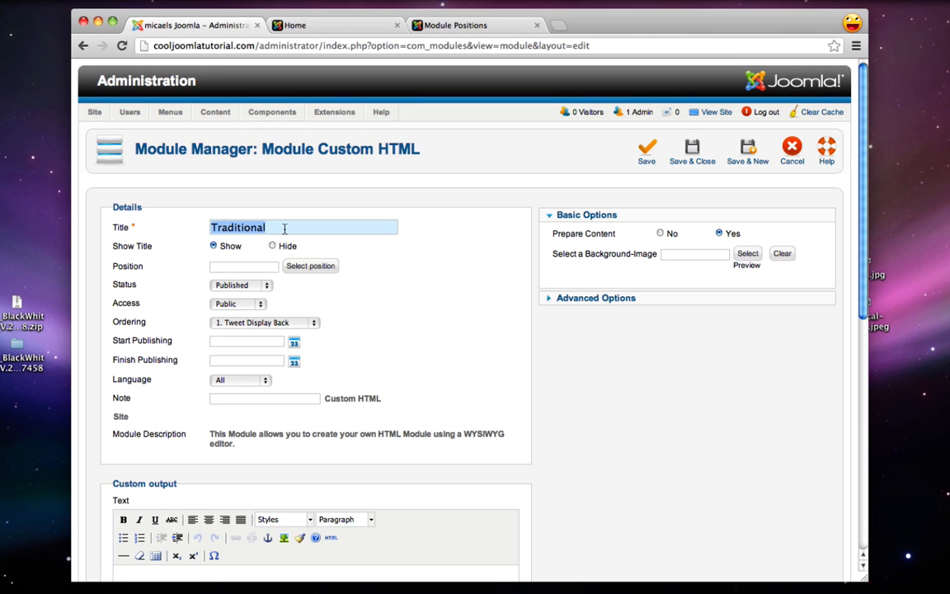
{"action": "left_click", "coordinate": [297, 272]}
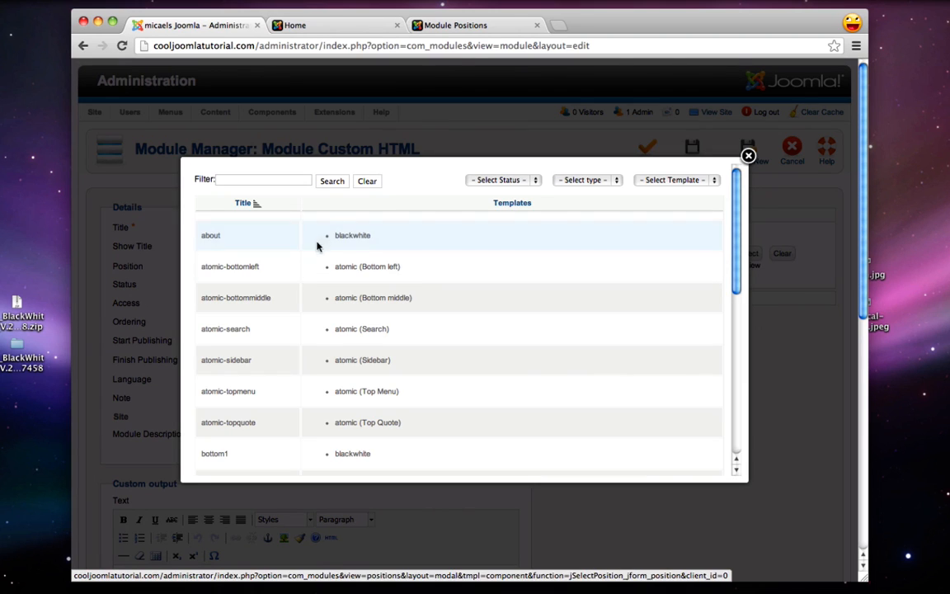
{"action": "left_click", "coordinate": [453, 27]}
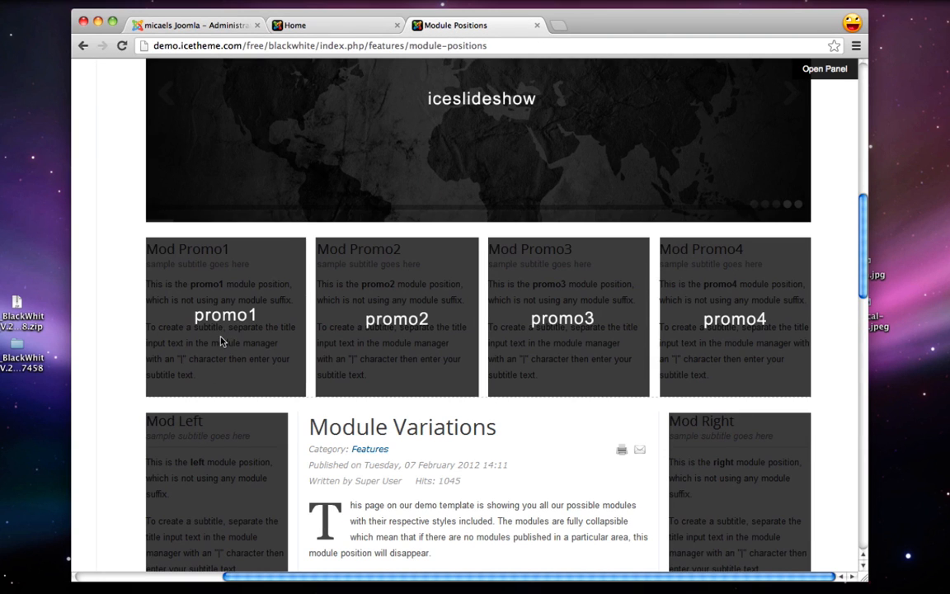
{"action": "scroll", "coordinate": [221, 342], "scroll_direction": "up", "scroll_amount": 3}
{"action": "scroll", "coordinate": [221, 340], "scroll_direction": "down", "scroll_amount": 3}
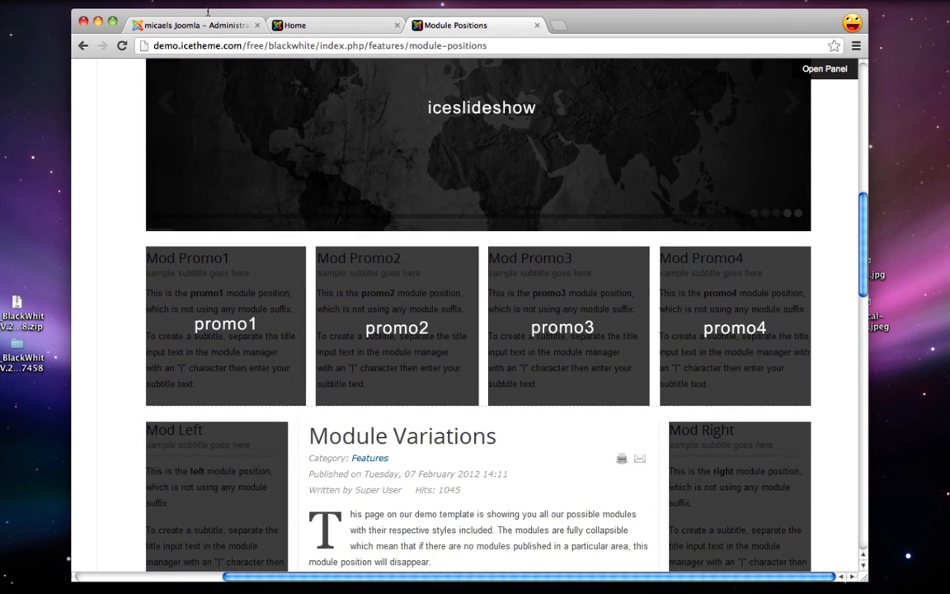
{"action": "left_click", "coordinate": [208, 26]}
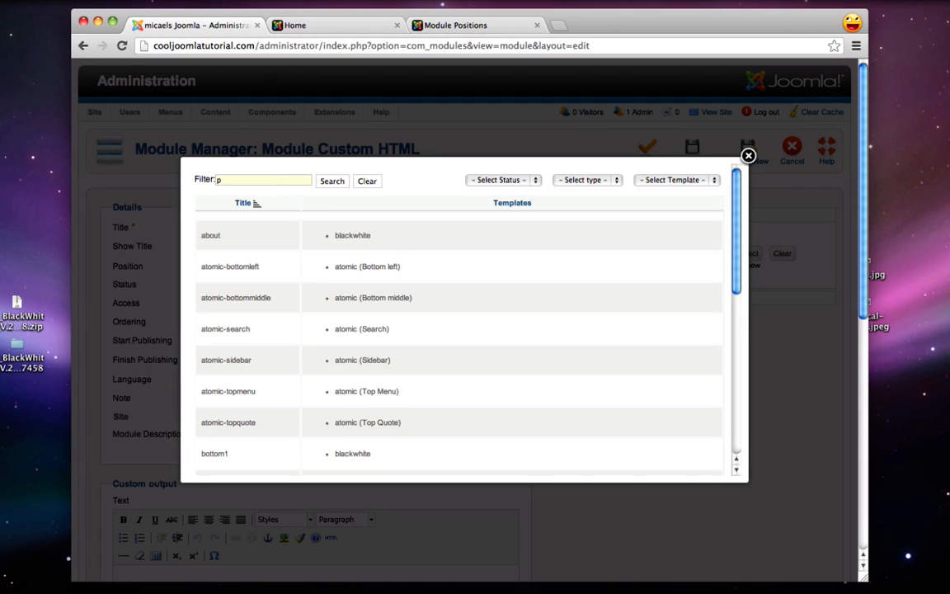
Search the position list for promo1 and assign it to the module
{"action": "type", "text": "1"}
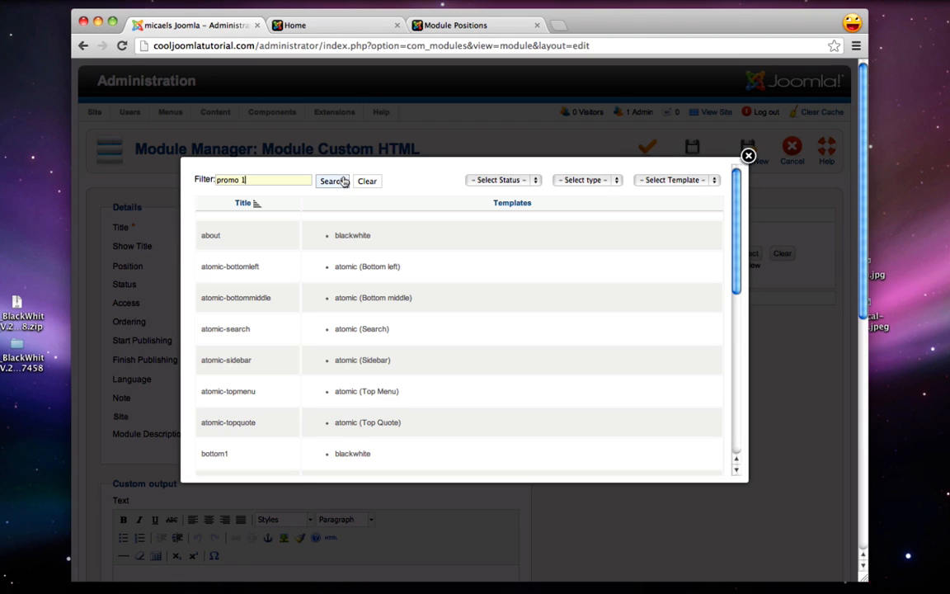
{"action": "left_click", "coordinate": [332, 181]}
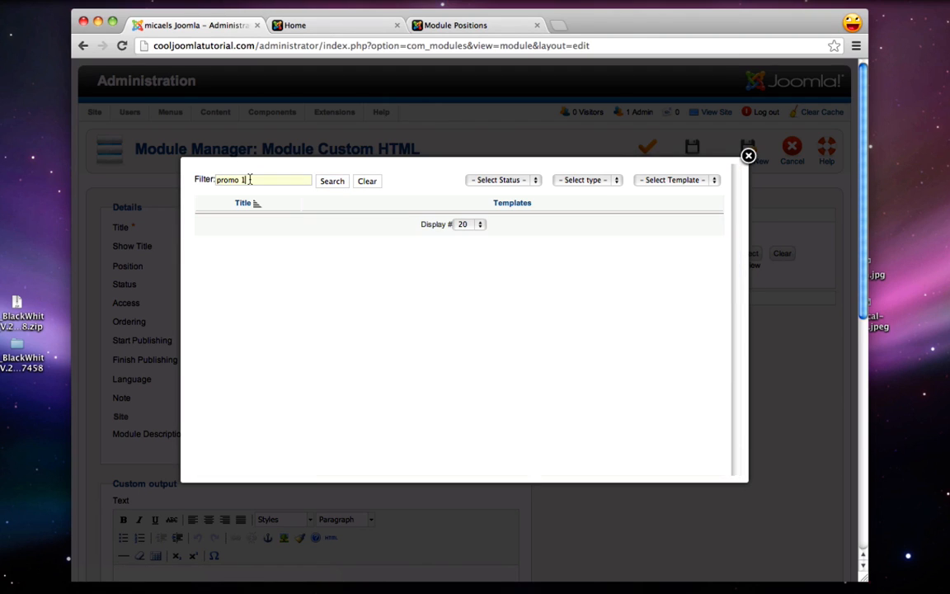
{"action": "type", "text": "1"}
{"action": "left_click", "coordinate": [330, 182]}
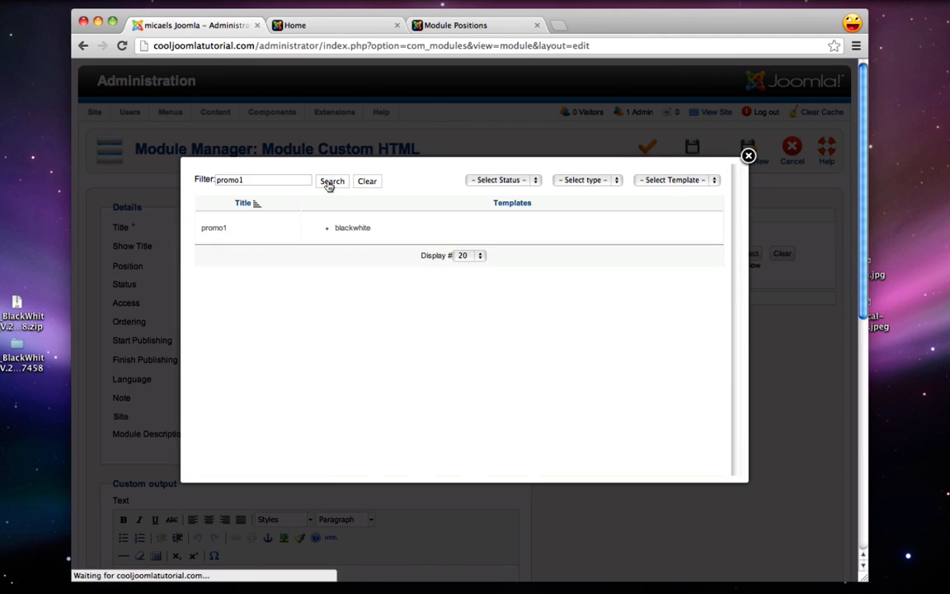
{"action": "left_click", "coordinate": [214, 228]}
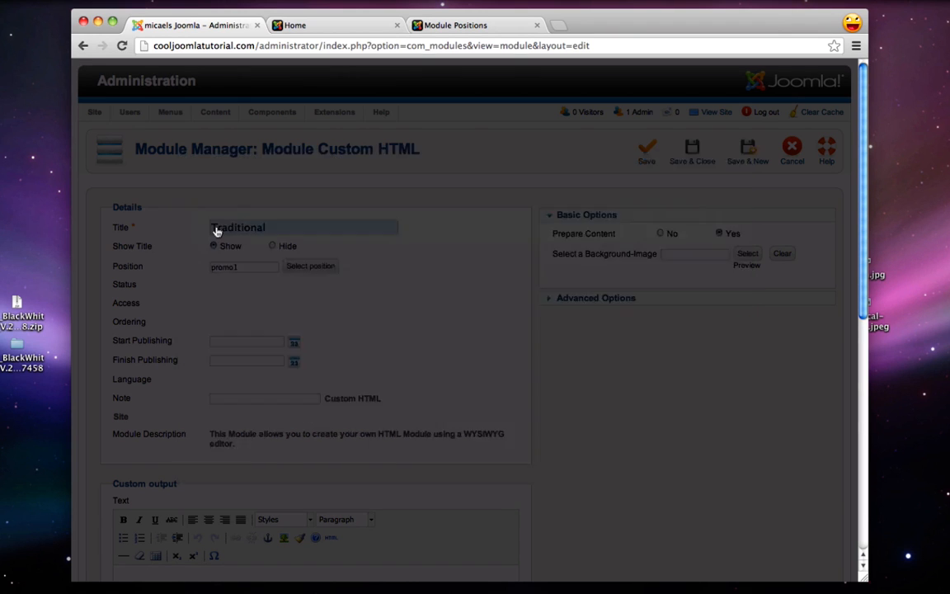
Paste the first Sushi Restaurant promo paragraph from TextEdit into the module's Custom output
{"action": "scroll", "coordinate": [350, 301], "scroll_direction": "down", "scroll_amount": 3}
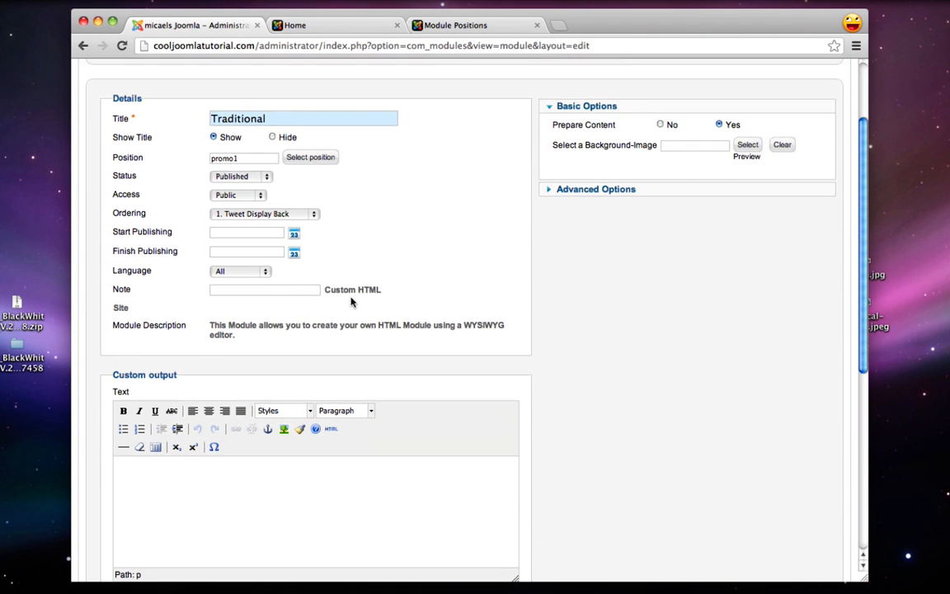
{"action": "scroll", "coordinate": [254, 314], "scroll_direction": "down", "scroll_amount": 4}
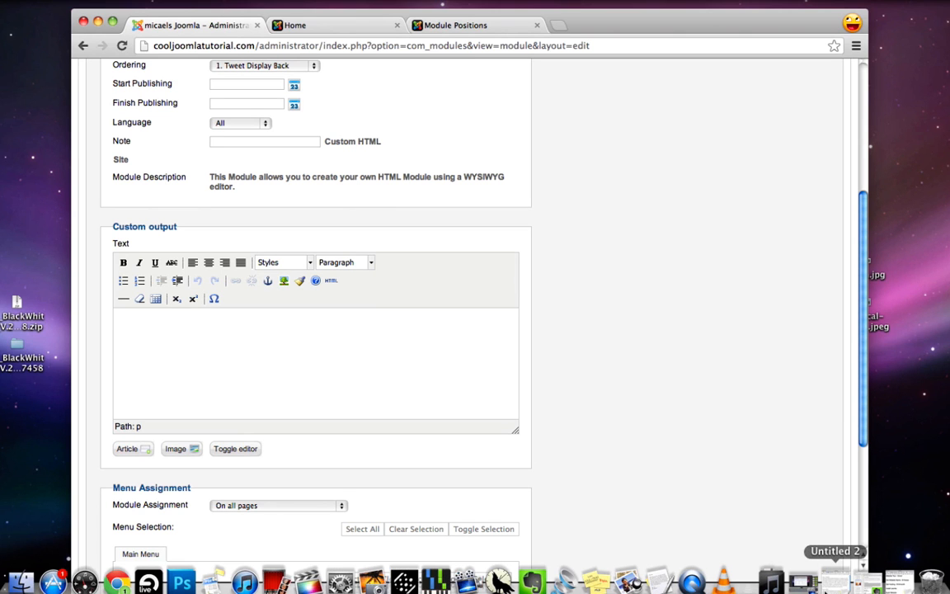
{"action": "left_click", "coordinate": [833, 571]}
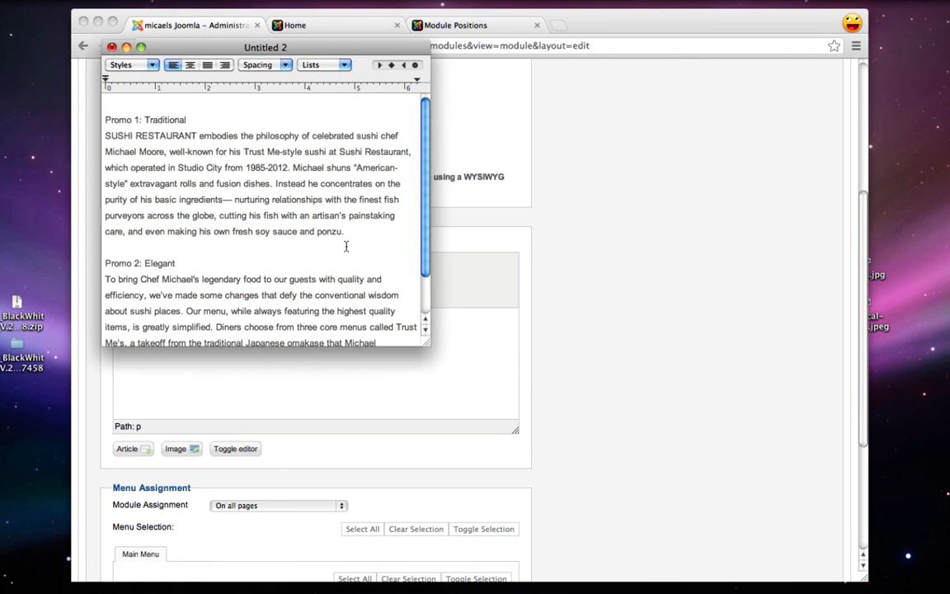
{"action": "left_click_drag", "start_coordinate": [355, 232], "coordinate": [88, 140]}
{"action": "key", "text": "super+c"}
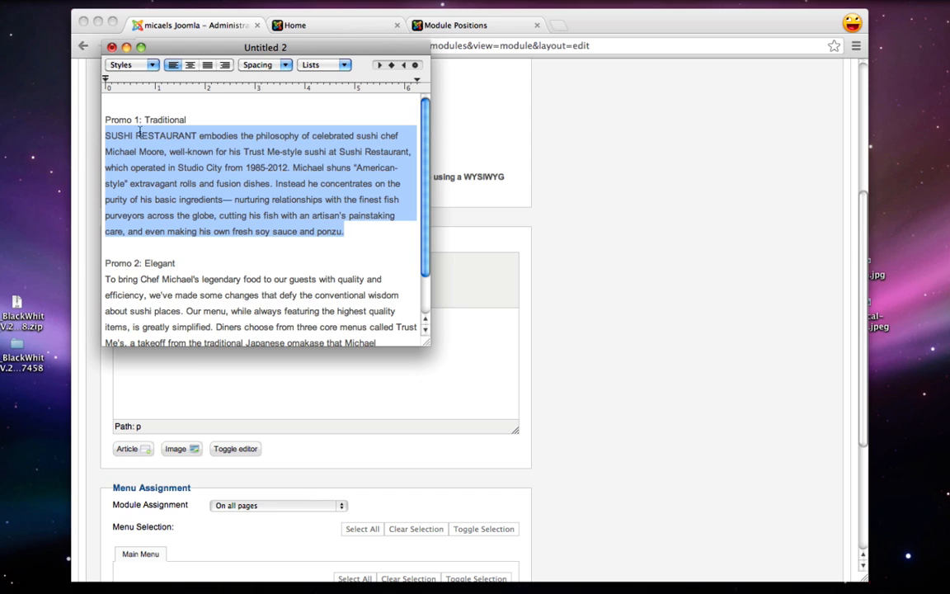
{"action": "left_click", "coordinate": [361, 381]}
{"action": "key", "text": "super+v"}
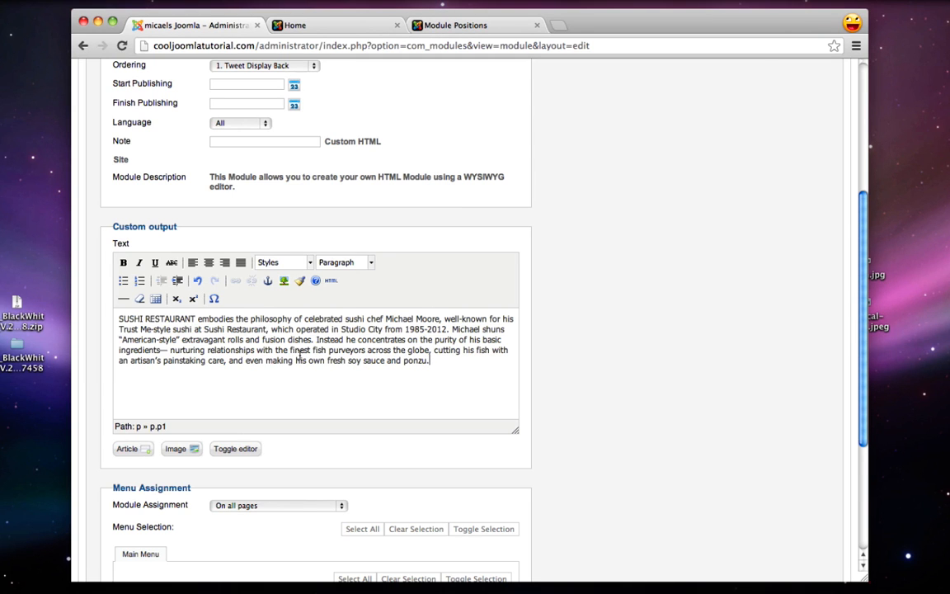
Set Module Assignment to Only on the pages selected, clear the menu pages, and Save & Close
{"action": "scroll", "coordinate": [299, 354], "scroll_direction": "down", "scroll_amount": 3}
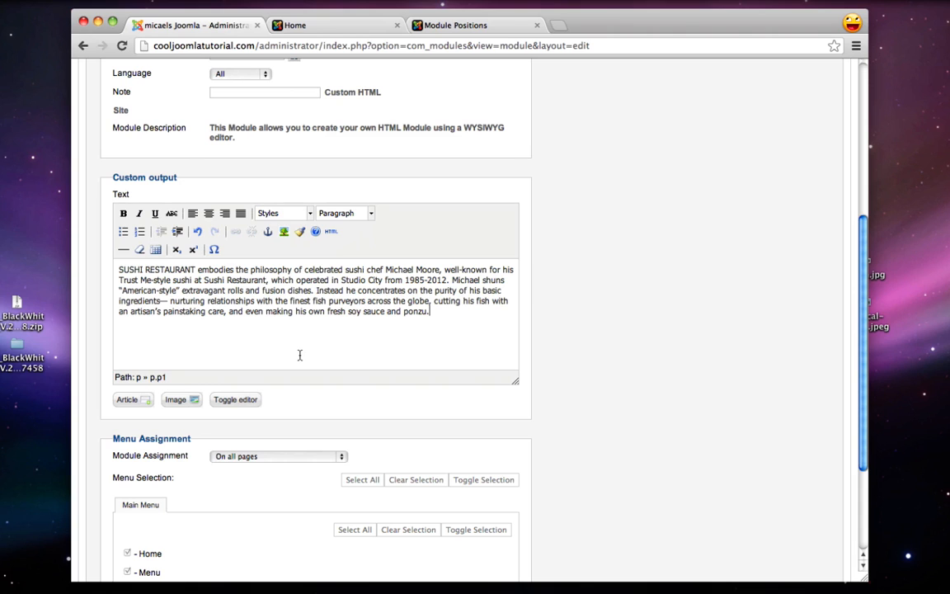
{"action": "scroll", "coordinate": [185, 432], "scroll_direction": "down", "scroll_amount": 3}
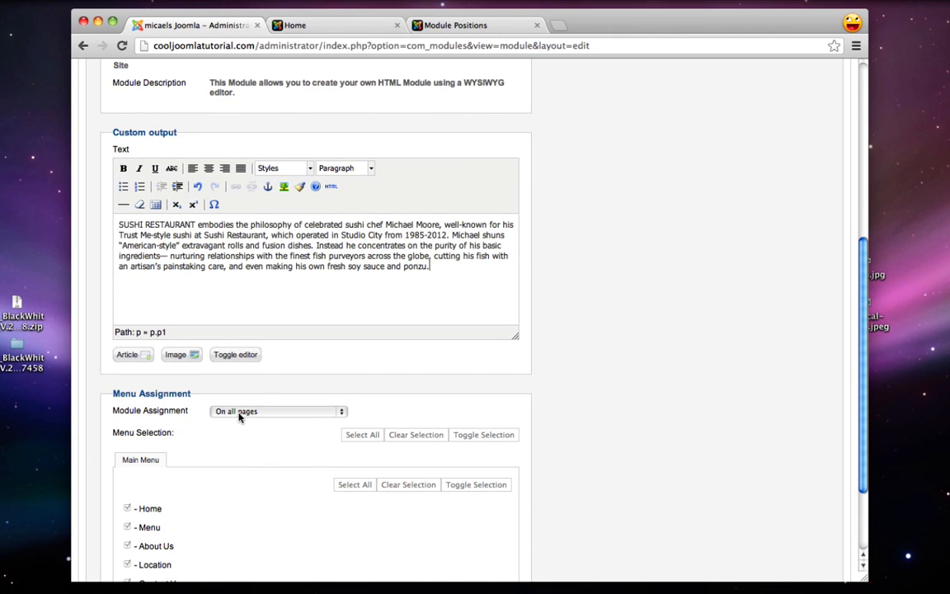
{"action": "left_click", "coordinate": [239, 416]}
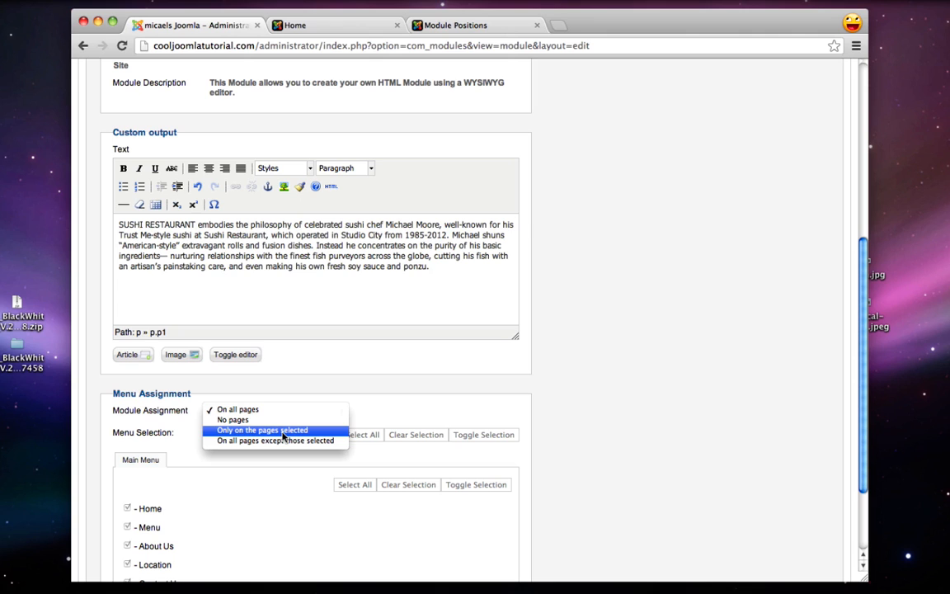
{"action": "left_click", "coordinate": [282, 430]}
{"action": "scroll", "coordinate": [282, 434], "scroll_direction": "down", "scroll_amount": 3}
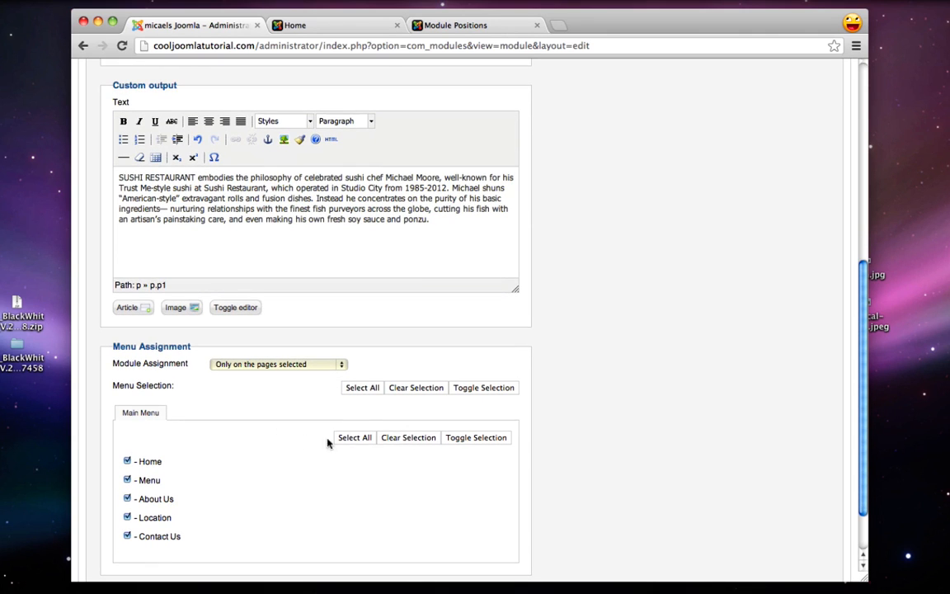
{"action": "left_click", "coordinate": [407, 441]}
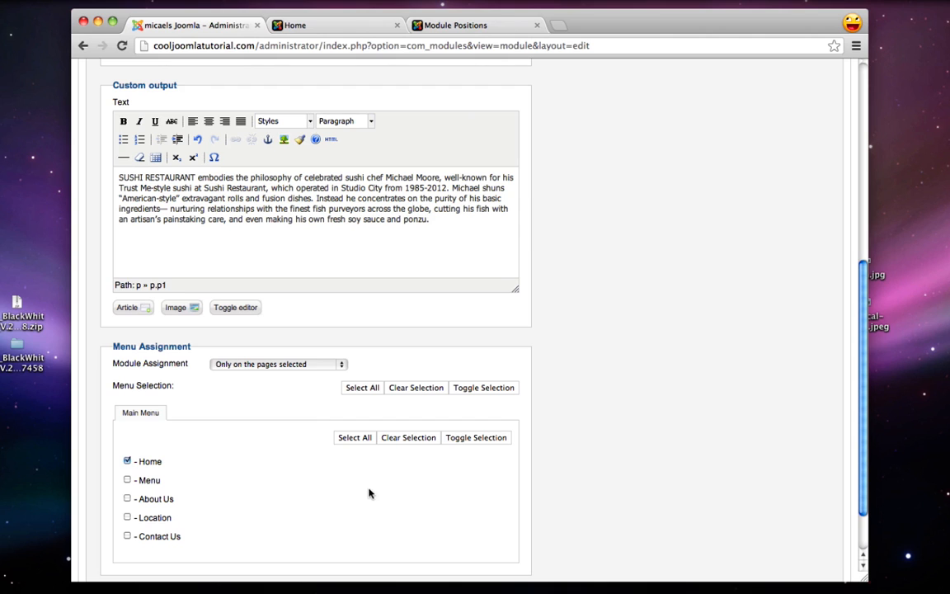
{"action": "scroll", "coordinate": [369, 494], "scroll_direction": "up", "scroll_amount": 10}
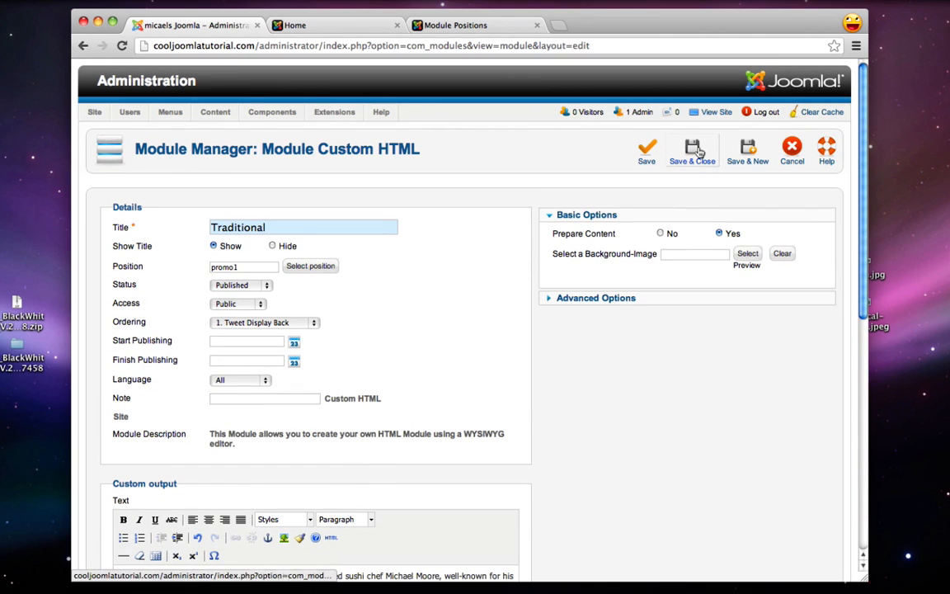
{"action": "left_click", "coordinate": [695, 151]}
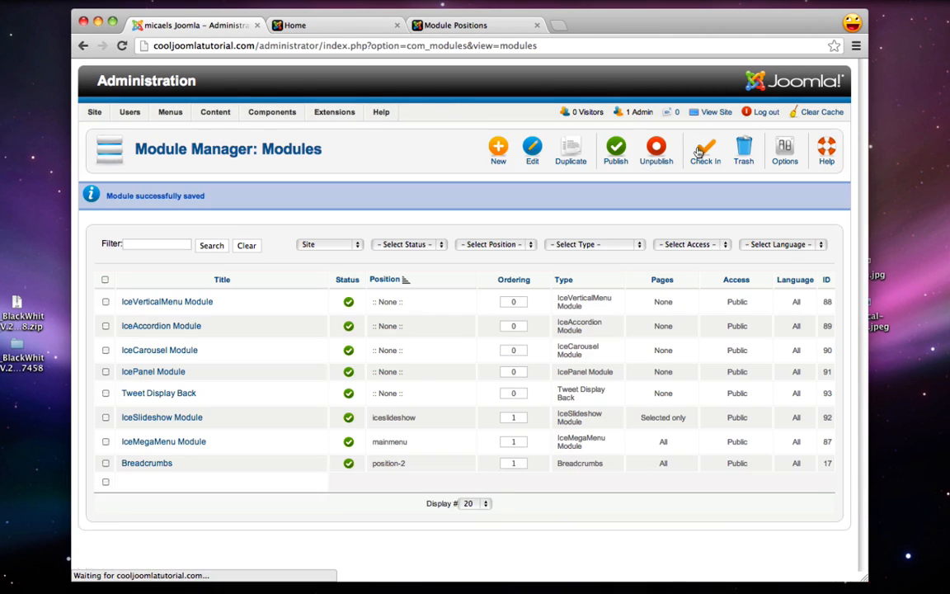
{"action": "left_click", "coordinate": [321, 25]}
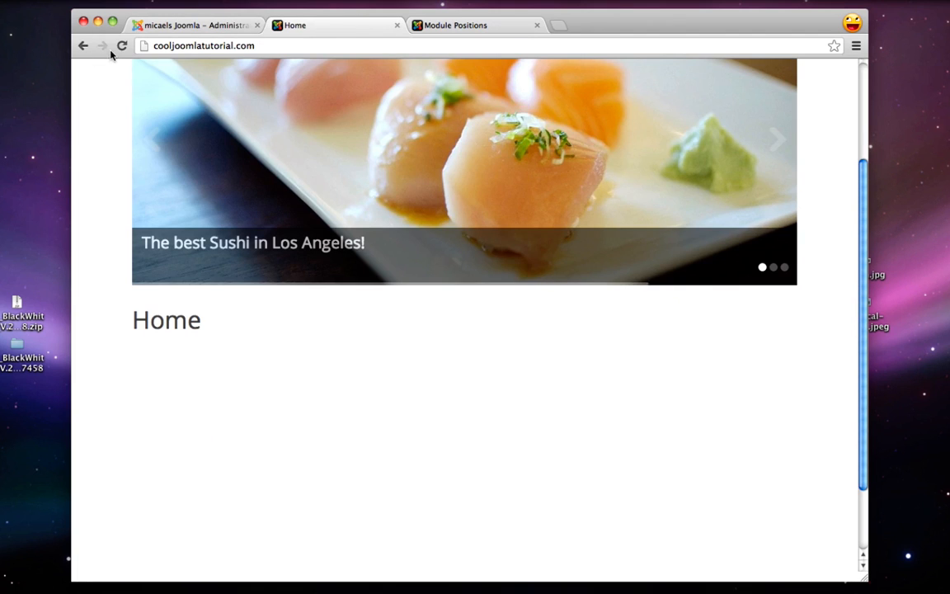
{"action": "left_click", "coordinate": [120, 46]}
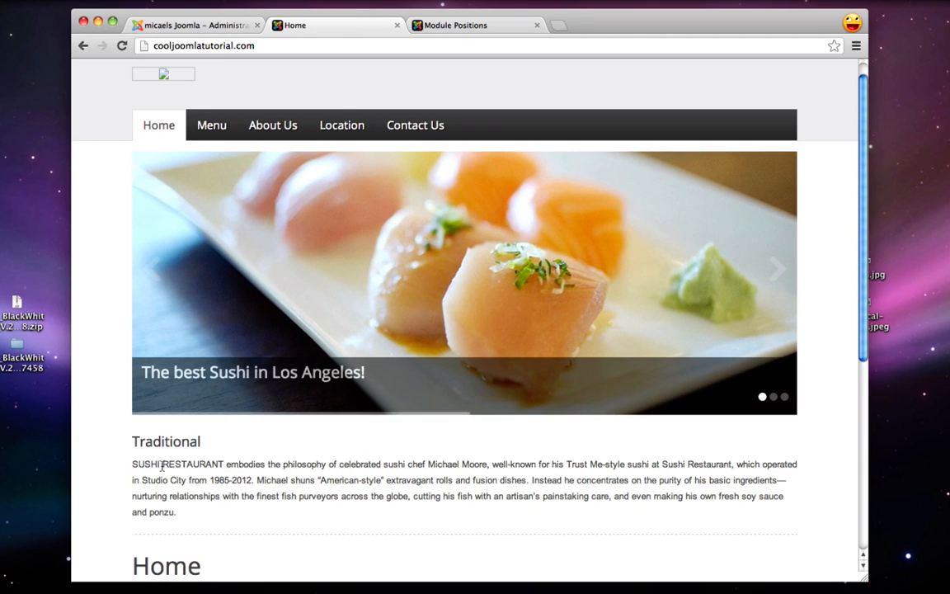
{"action": "left_click", "coordinate": [491, 23]}
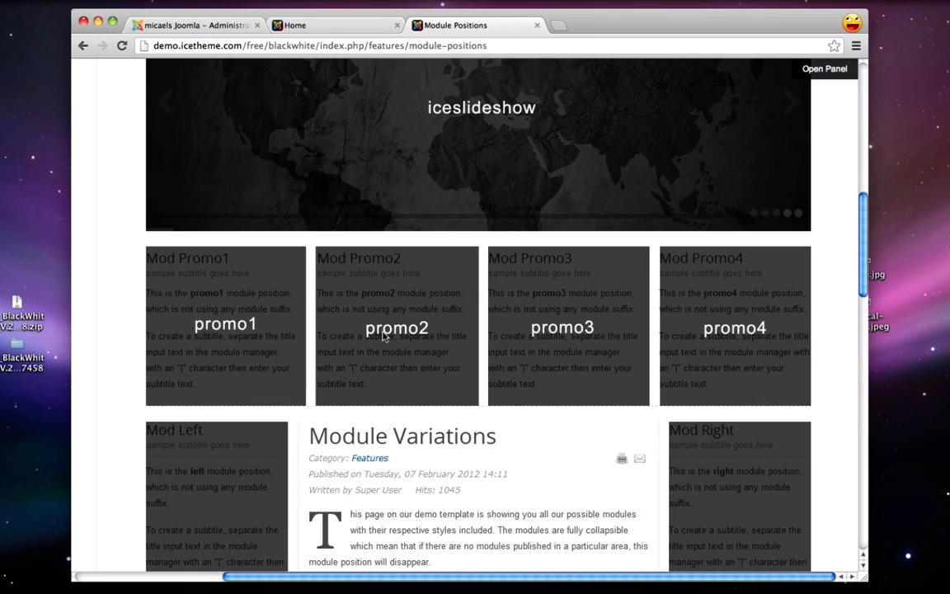
{"action": "left_click", "coordinate": [202, 28]}
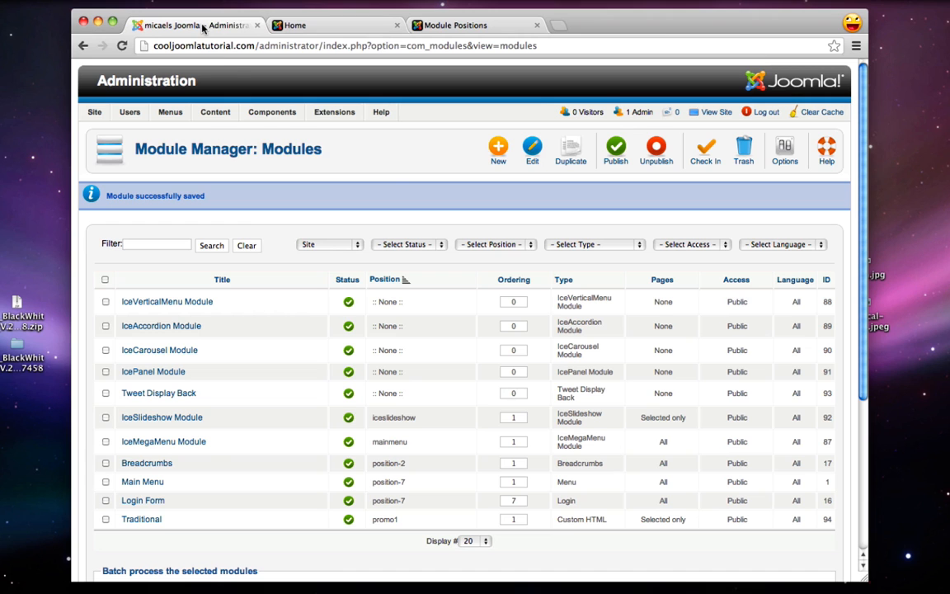
Create a second Custom HTML module titled Elegant and set its position to promo2
{"action": "left_click", "coordinate": [499, 148]}
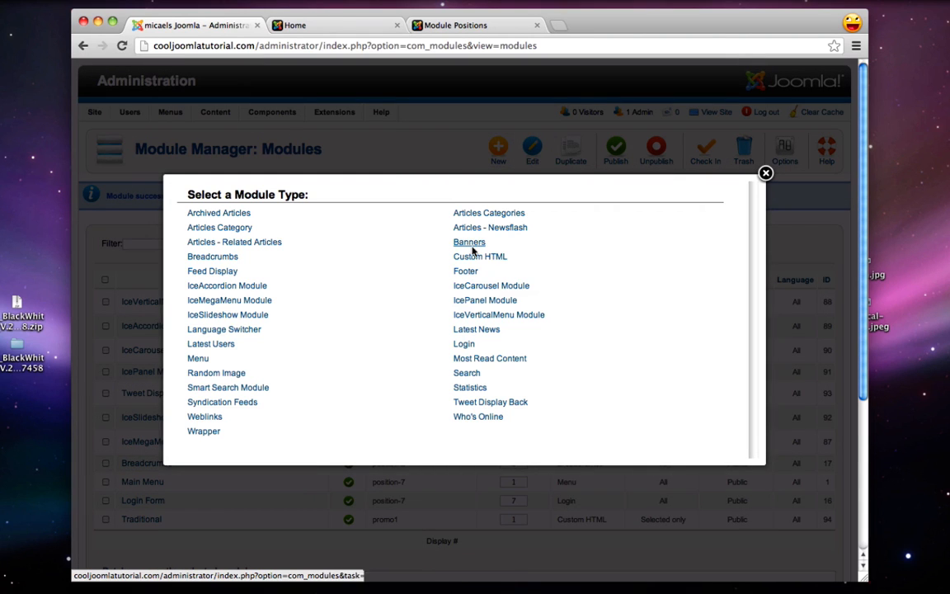
{"action": "left_click", "coordinate": [489, 258]}
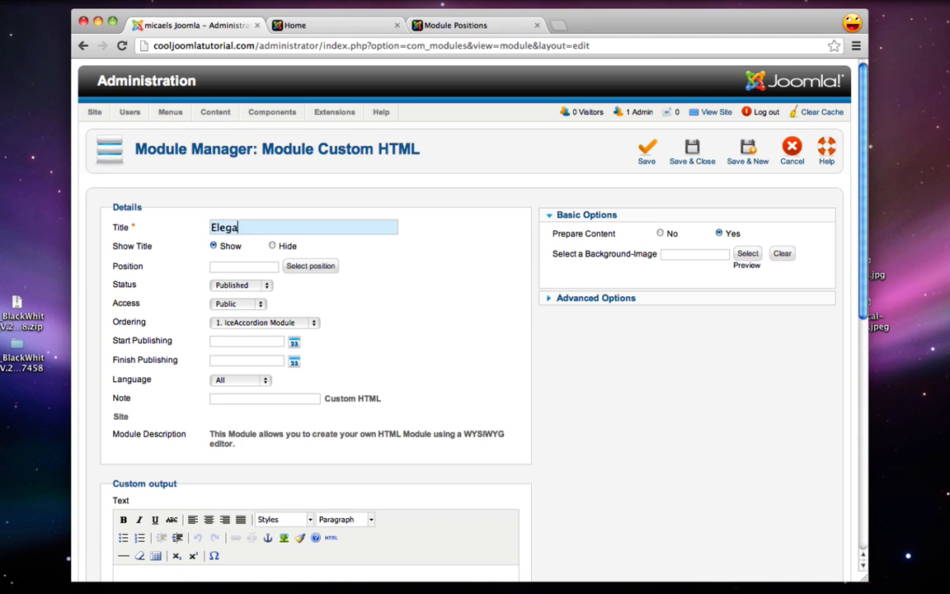
{"action": "left_click", "coordinate": [295, 266]}
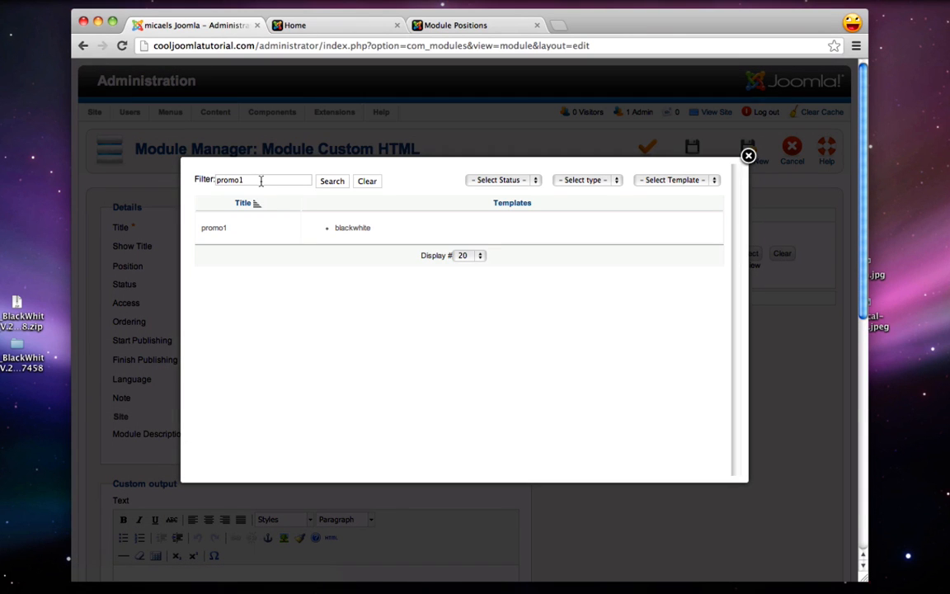
{"action": "left_click", "coordinate": [328, 182]}
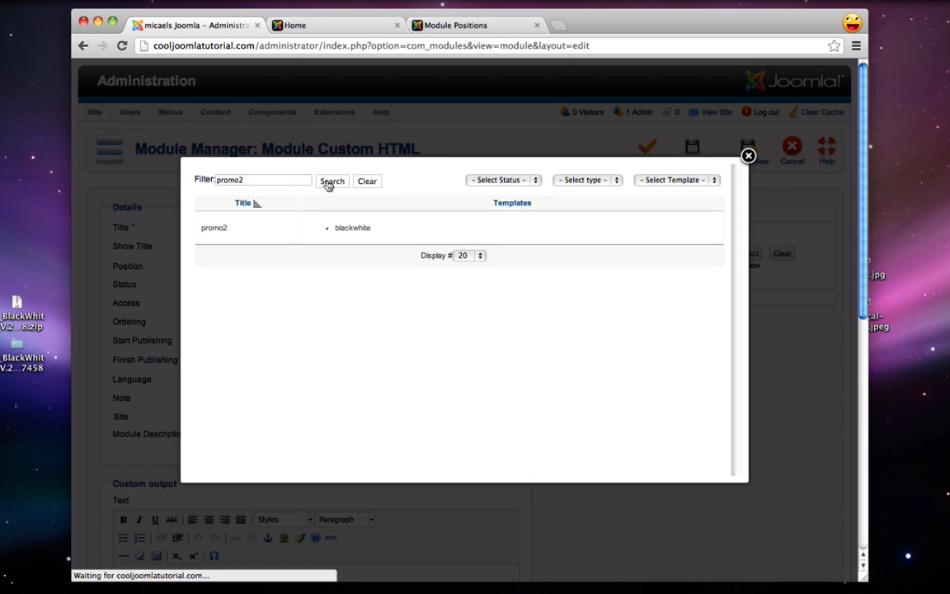
{"action": "left_click", "coordinate": [214, 228]}
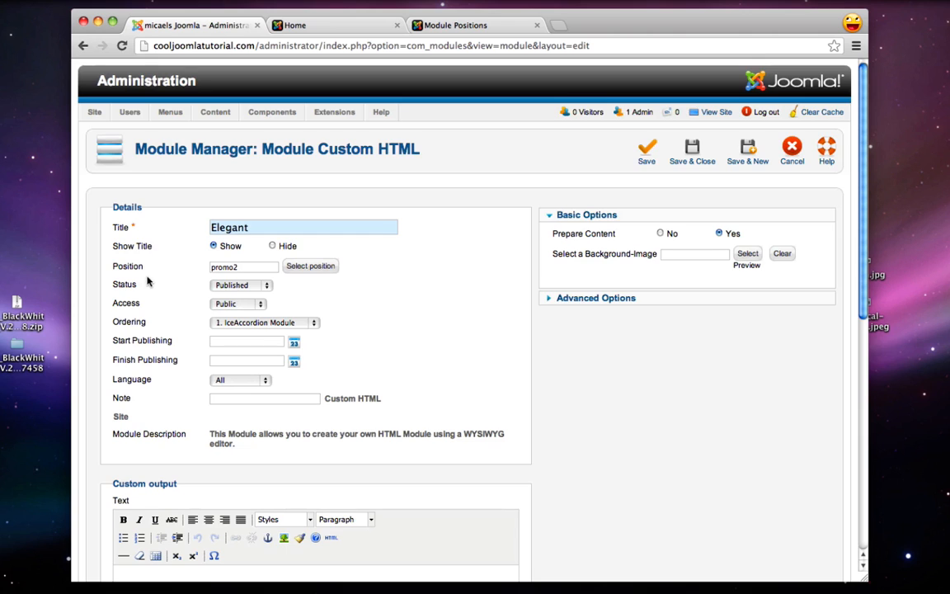
{"action": "scroll", "coordinate": [147, 281], "scroll_direction": "down", "scroll_amount": 3}
{"action": "scroll", "coordinate": [156, 297], "scroll_direction": "down", "scroll_amount": 1}
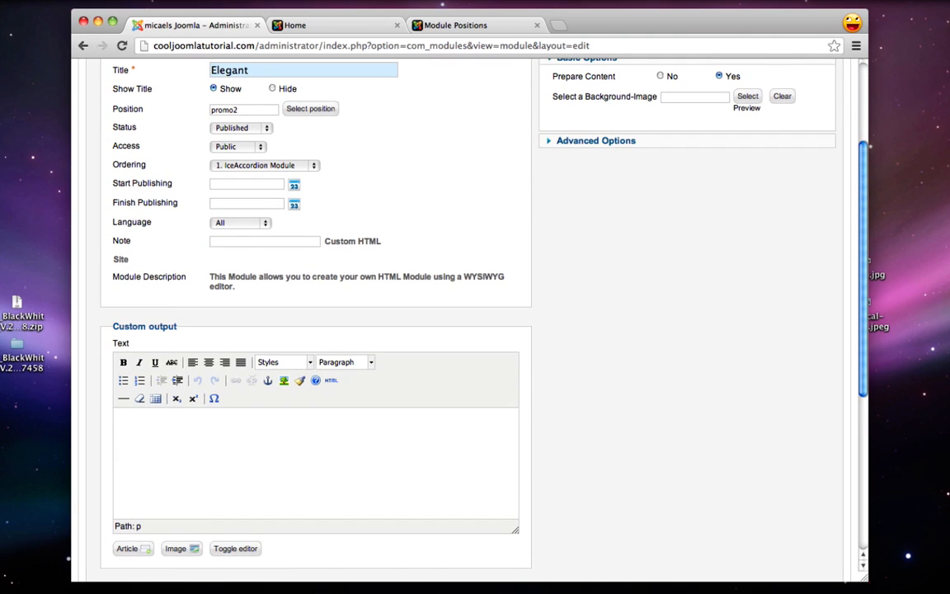
Paste the Elegant promo paragraph from the TextEdit document into the module text
{"action": "mouse_move", "coordinate": [862, 581]}
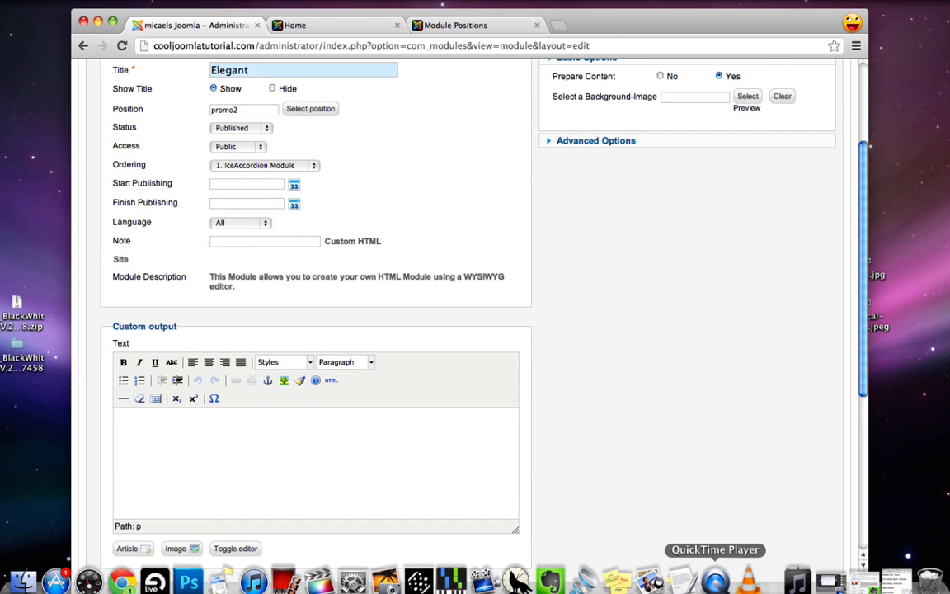
{"action": "left_click", "coordinate": [682, 581]}
{"action": "left_click", "coordinate": [185, 277]}
{"action": "scroll", "coordinate": [185, 277], "scroll_direction": "down", "scroll_amount": 1}
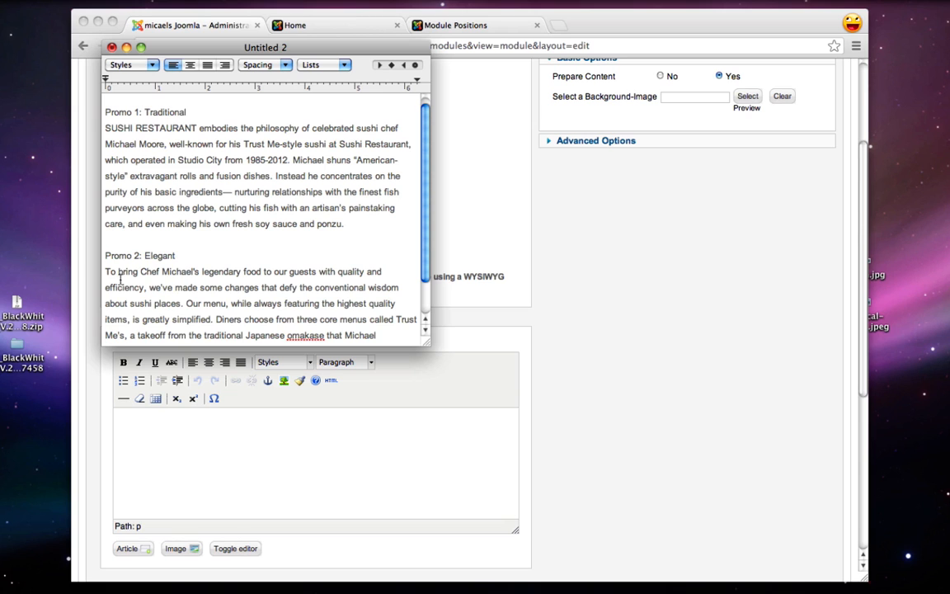
{"action": "left_click_drag", "start_coordinate": [105, 271], "coordinate": [187, 376]}
{"action": "key", "text": "super+c"}
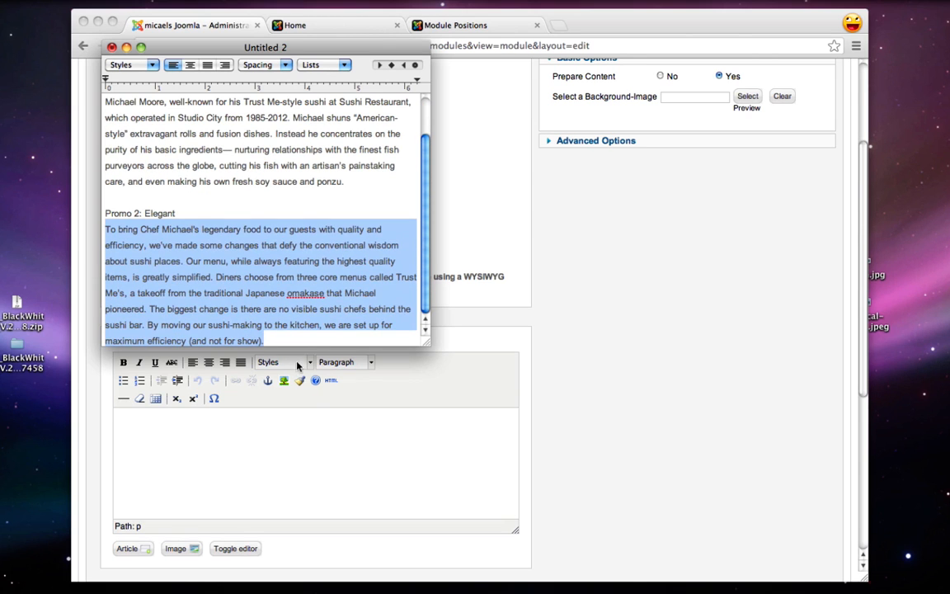
{"action": "left_click", "coordinate": [253, 423]}
{"action": "key", "text": "super+v"}
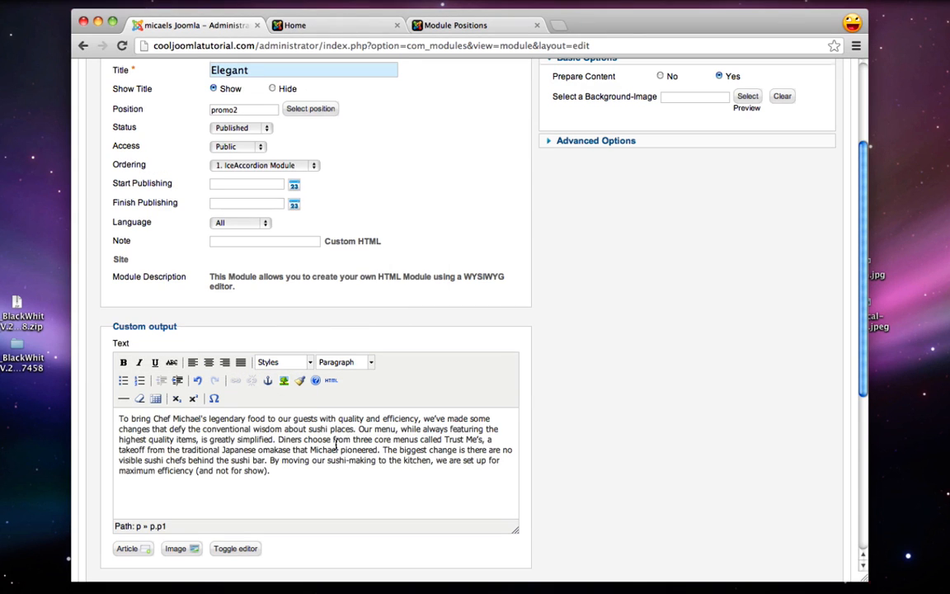
Show the Elegant module only on the Home page, then Save & Close
{"action": "scroll", "coordinate": [334, 443], "scroll_direction": "down", "scroll_amount": 5}
{"action": "left_click", "coordinate": [273, 442]}
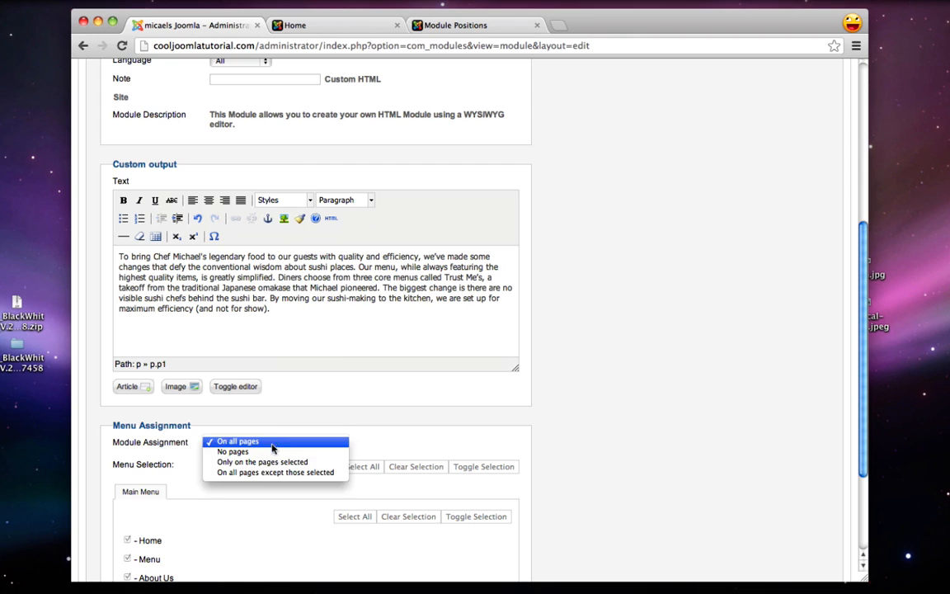
{"action": "left_click", "coordinate": [262, 462]}
{"action": "scroll", "coordinate": [334, 463], "scroll_direction": "down", "scroll_amount": 2}
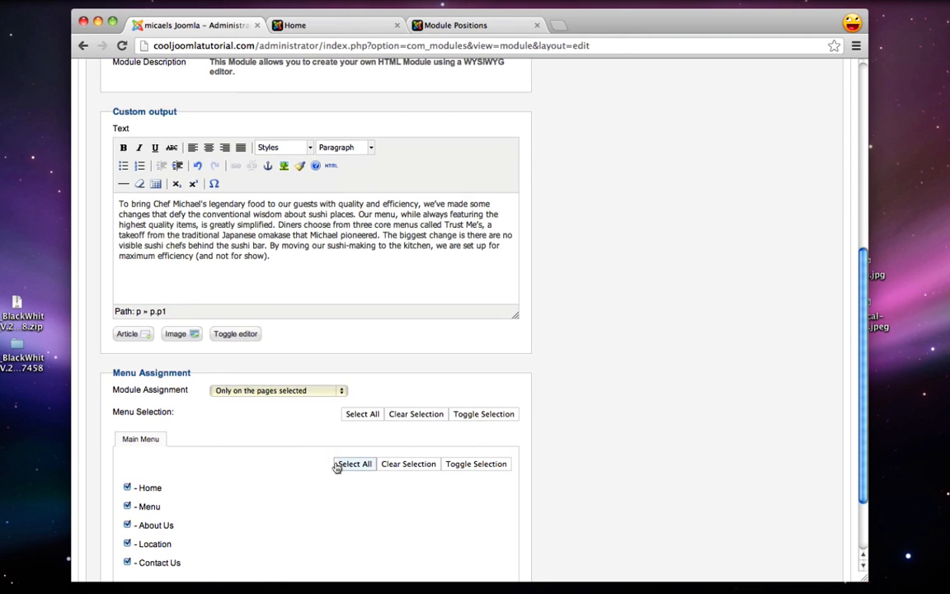
{"action": "left_click", "coordinate": [422, 467]}
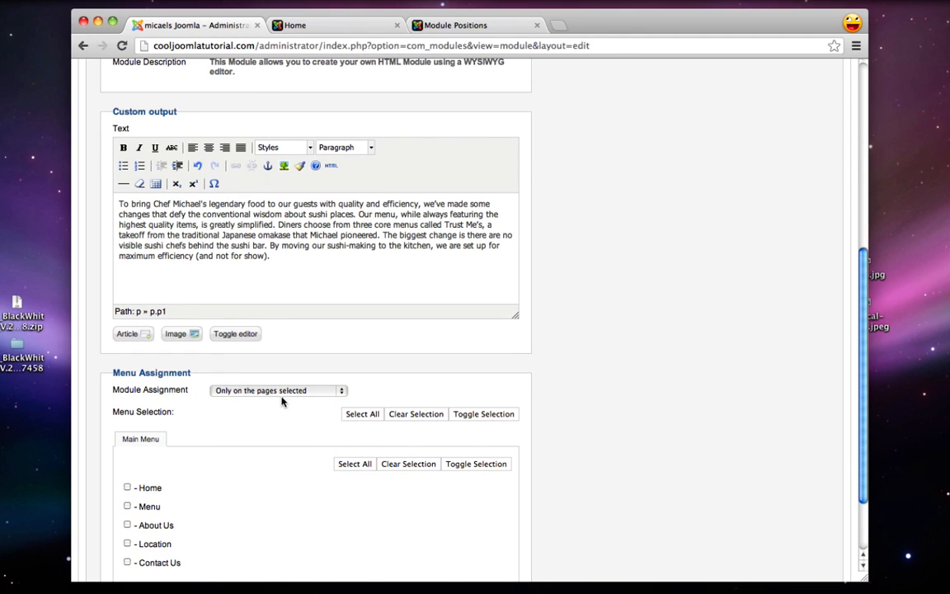
{"action": "scroll", "coordinate": [398, 467], "scroll_direction": "down", "scroll_amount": 1}
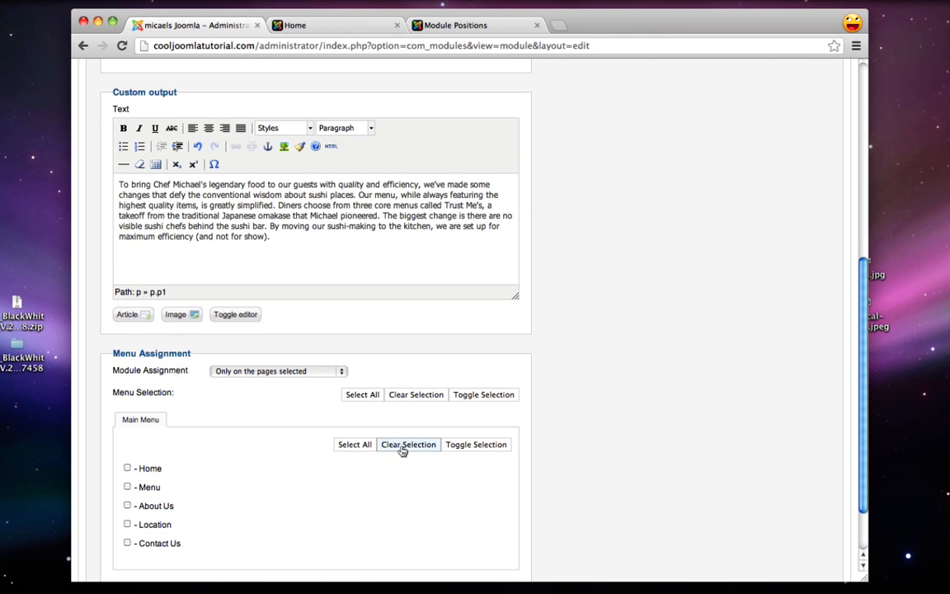
{"action": "left_click", "coordinate": [127, 469]}
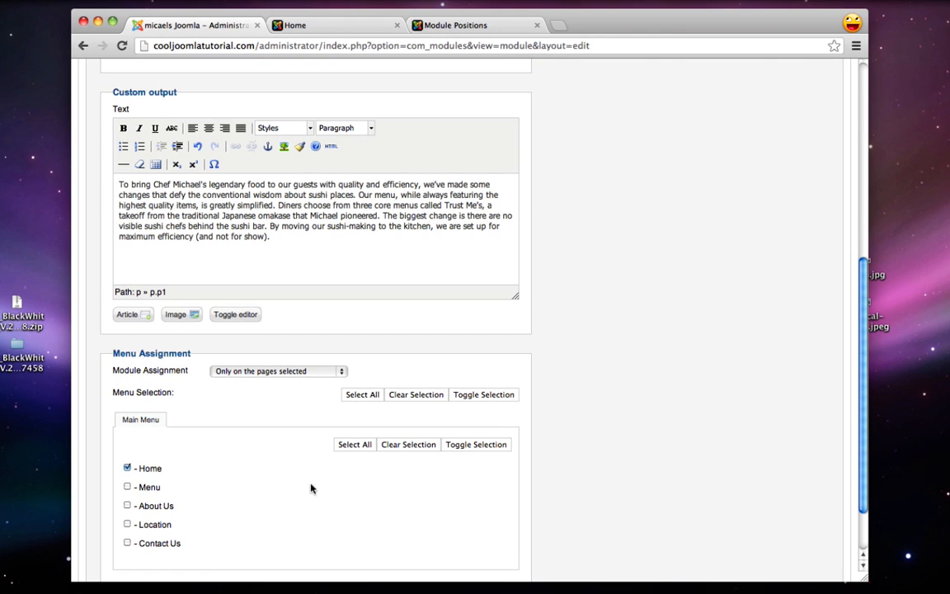
{"action": "scroll", "coordinate": [316, 493], "scroll_direction": "up", "scroll_amount": 10}
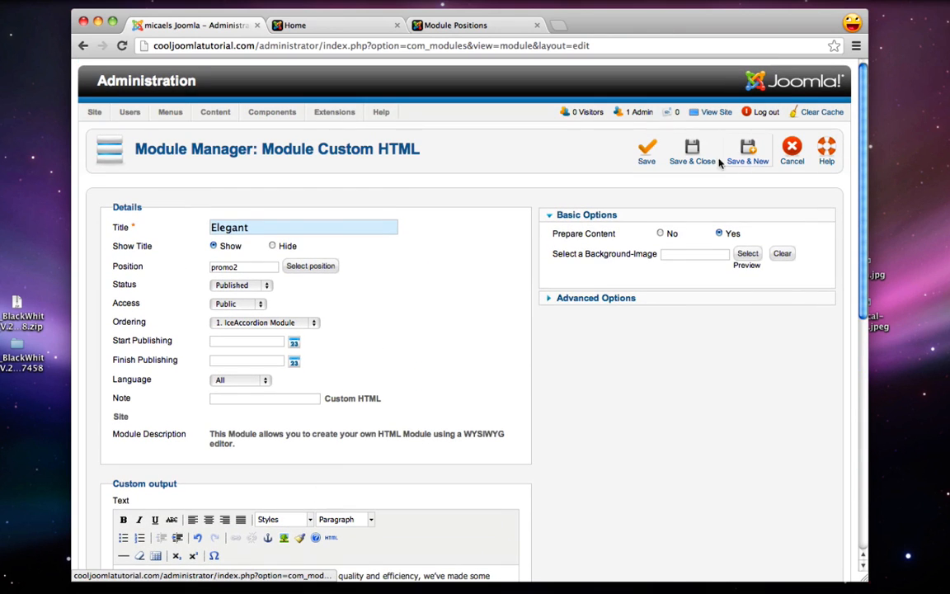
{"action": "left_click", "coordinate": [696, 159]}
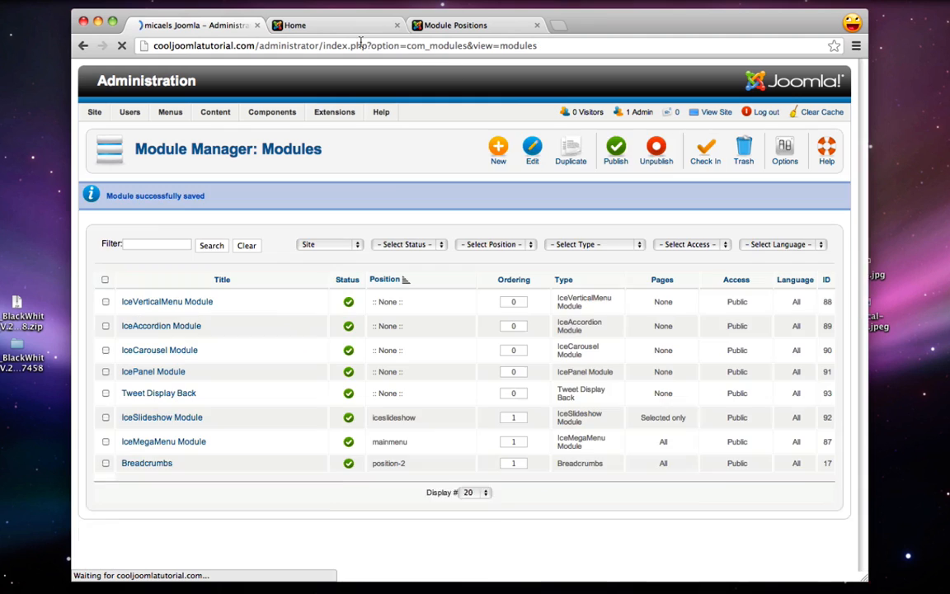
Reload the live front page to see Traditional and Elegant side by side
{"action": "left_click", "coordinate": [342, 31]}
{"action": "left_click", "coordinate": [122, 47]}
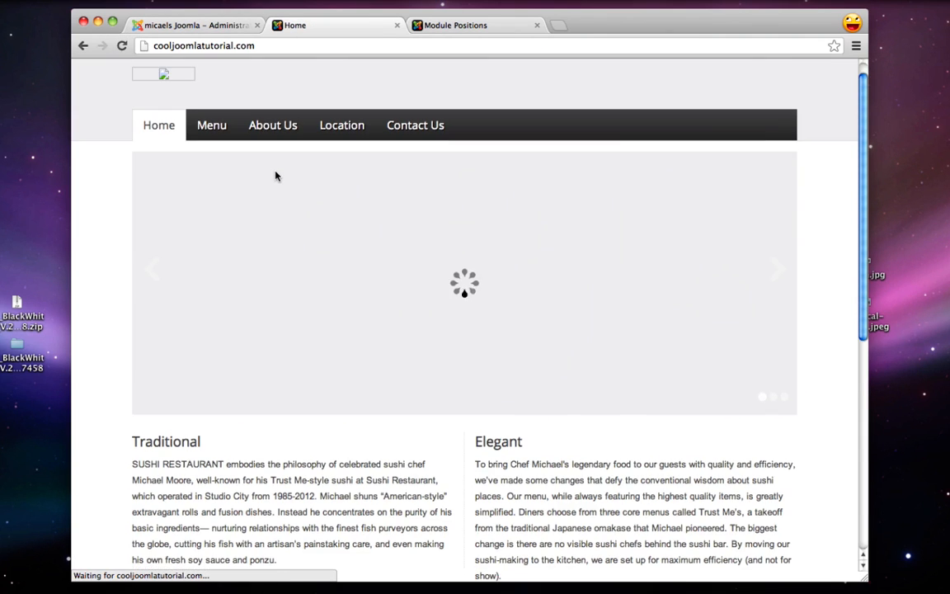
{"action": "scroll", "coordinate": [276, 176], "scroll_direction": "down", "scroll_amount": 3}
{"action": "scroll", "coordinate": [276, 175], "scroll_direction": "down", "scroll_amount": 2}
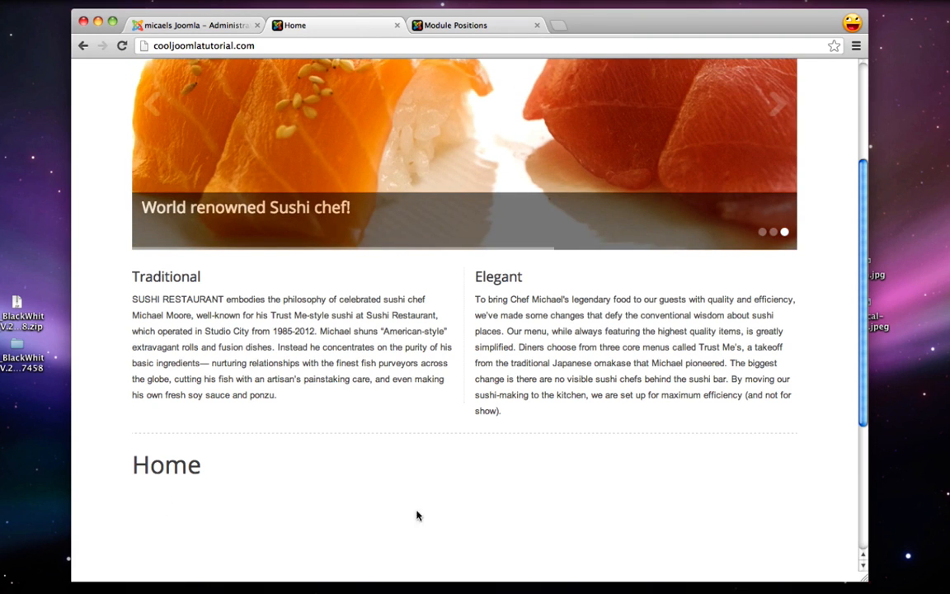
Start a new article titled Home from the Article Manager
{"action": "left_click", "coordinate": [212, 26]}
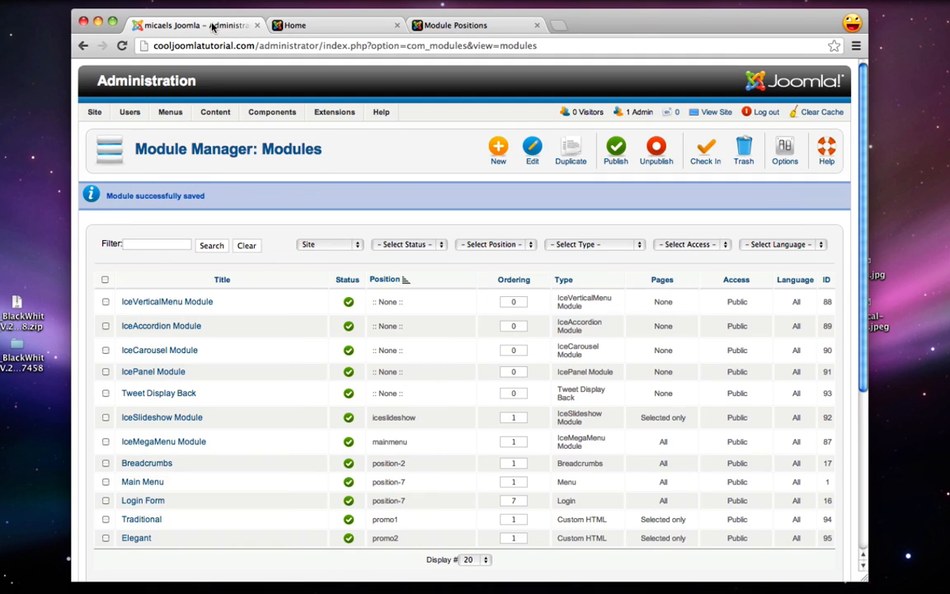
{"action": "mouse_move", "coordinate": [218, 116]}
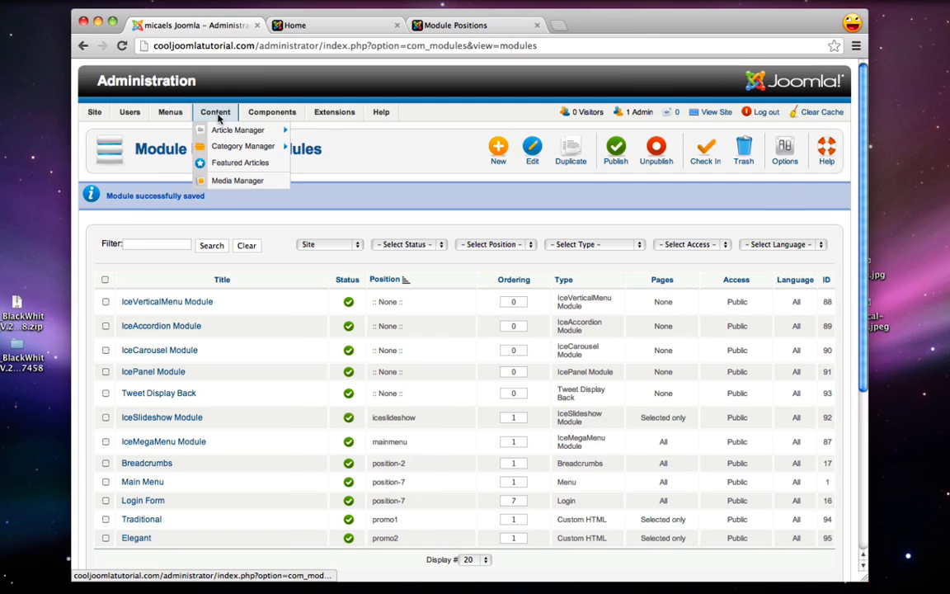
{"action": "mouse_move", "coordinate": [230, 132]}
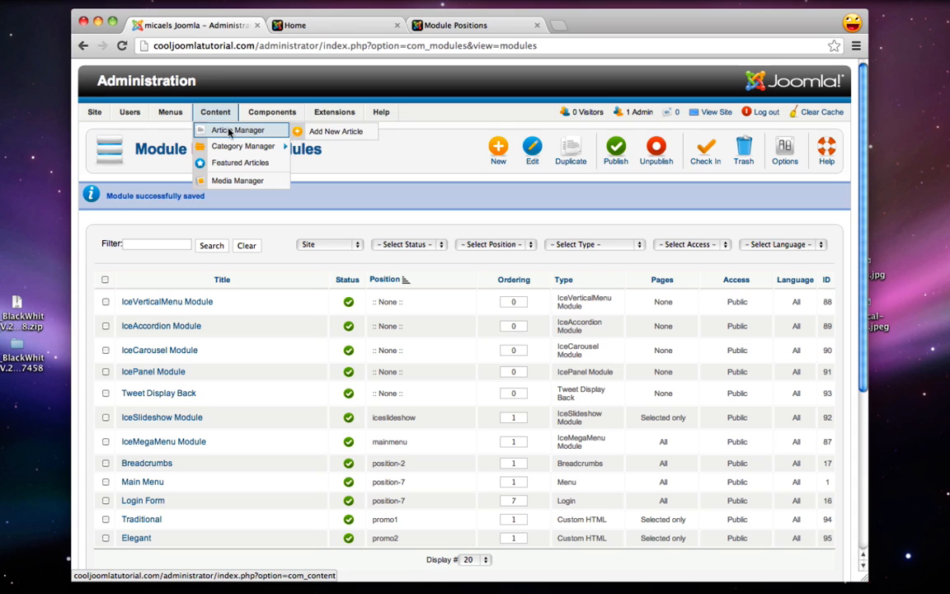
{"action": "left_click", "coordinate": [314, 133]}
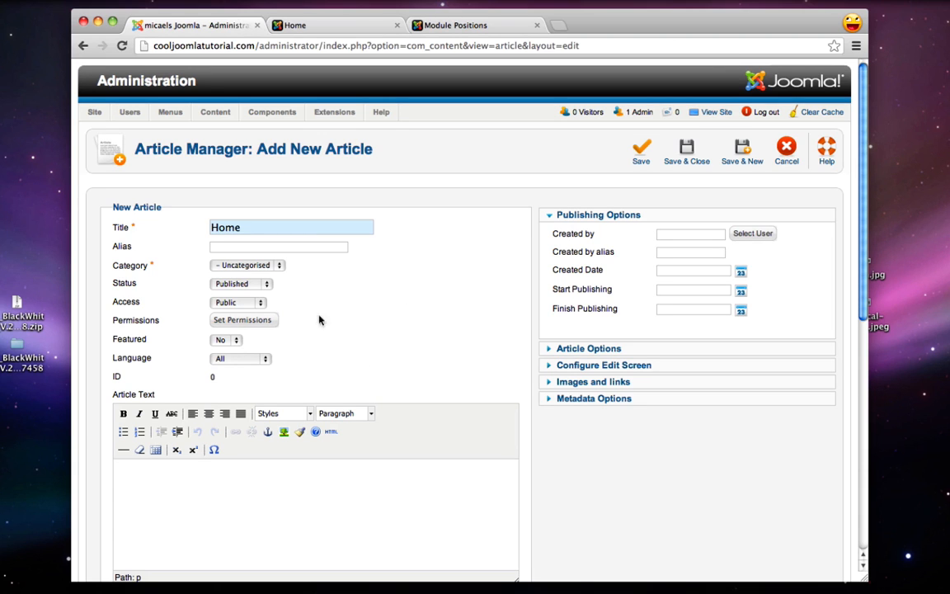
{"action": "scroll", "coordinate": [347, 329], "scroll_direction": "down", "scroll_amount": 3}
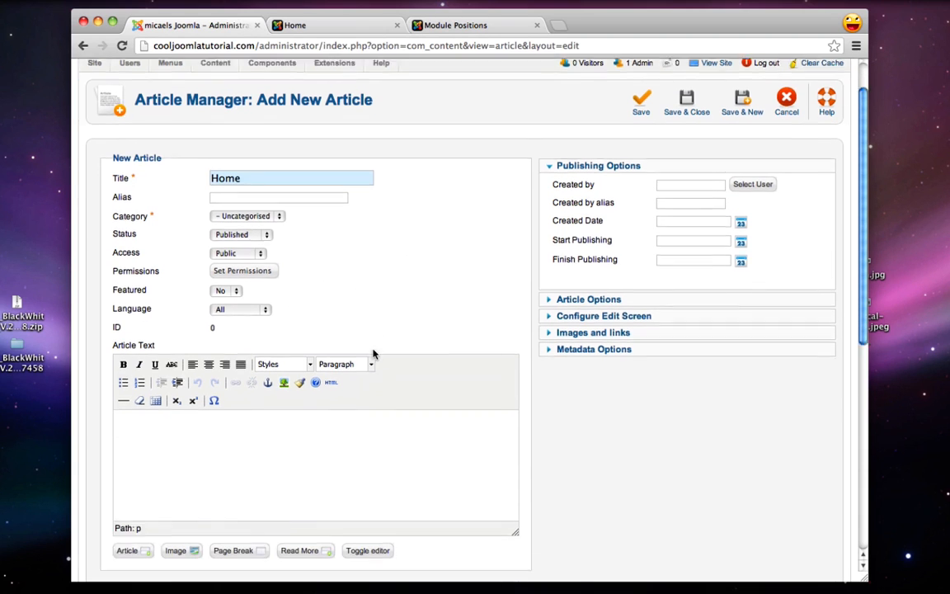
{"action": "left_click", "coordinate": [344, 404]}
Copy the SUSHI RESTAURANT by sushi nozawa paragraph into the article body and save it
{"action": "mouse_move", "coordinate": [772, 591]}
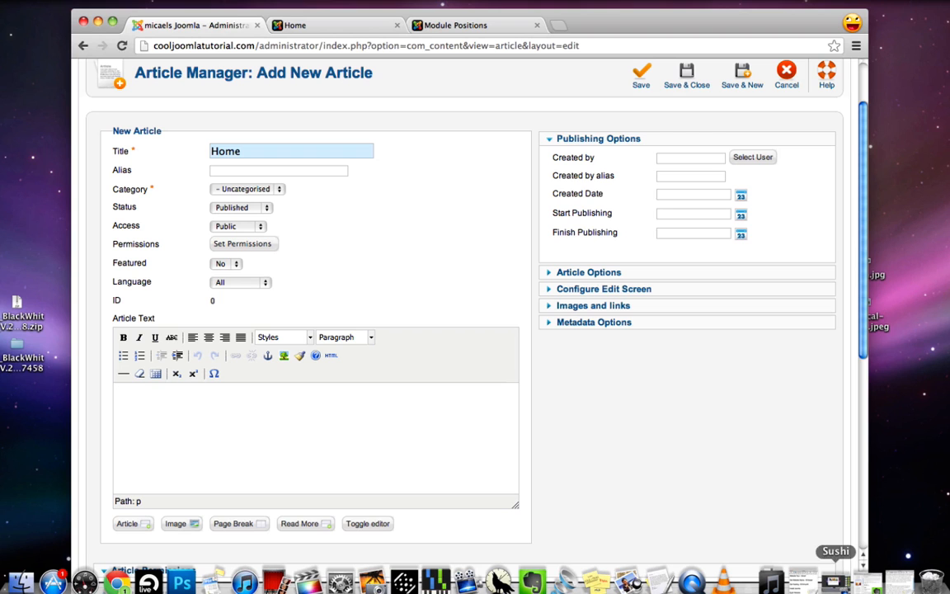
{"action": "left_click", "coordinate": [897, 582]}
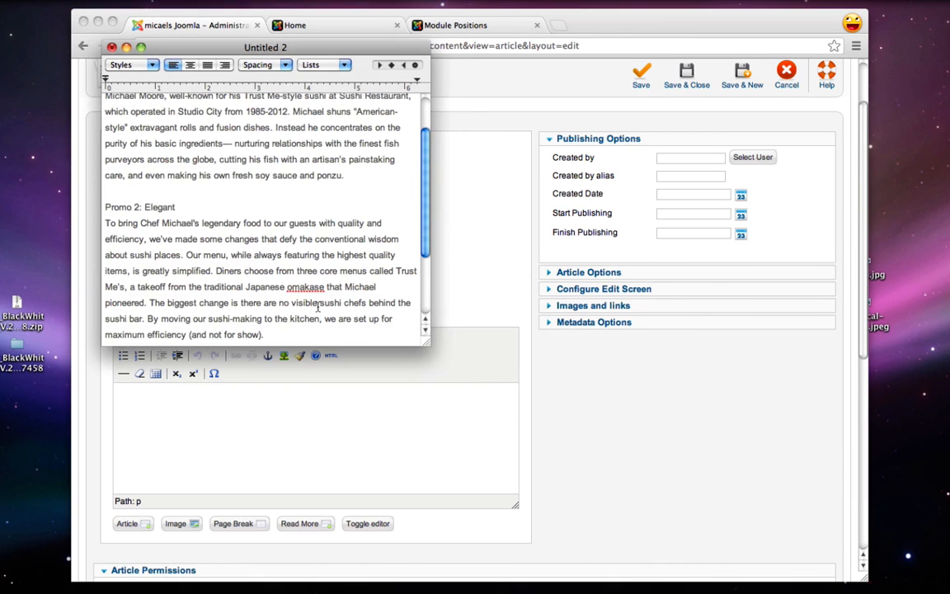
{"action": "scroll", "coordinate": [318, 307], "scroll_direction": "down", "scroll_amount": 5}
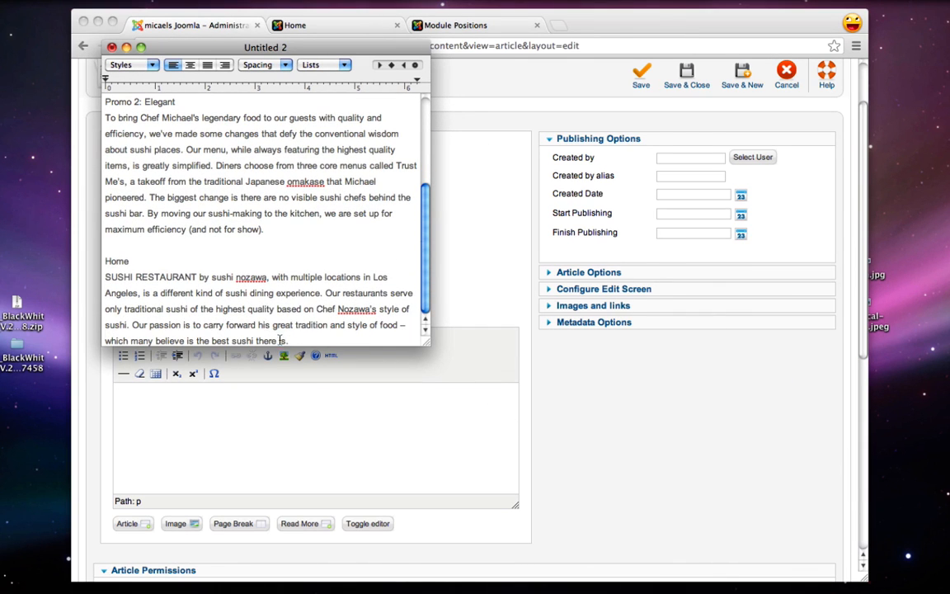
{"action": "left_click_drag", "start_coordinate": [281, 339], "coordinate": [72, 281]}
{"action": "key", "text": "super+c"}
{"action": "left_click", "coordinate": [212, 401]}
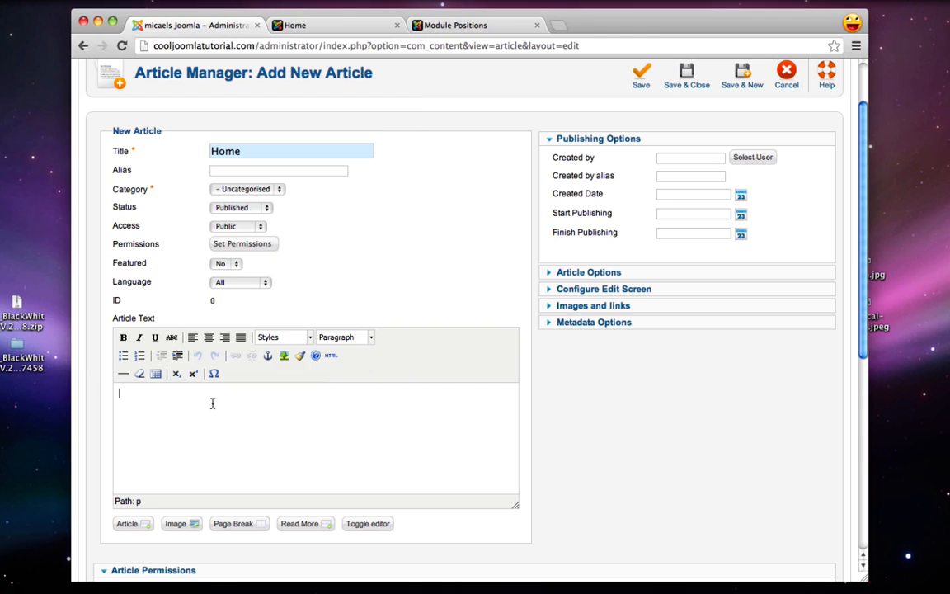
{"action": "key", "text": "super+v"}
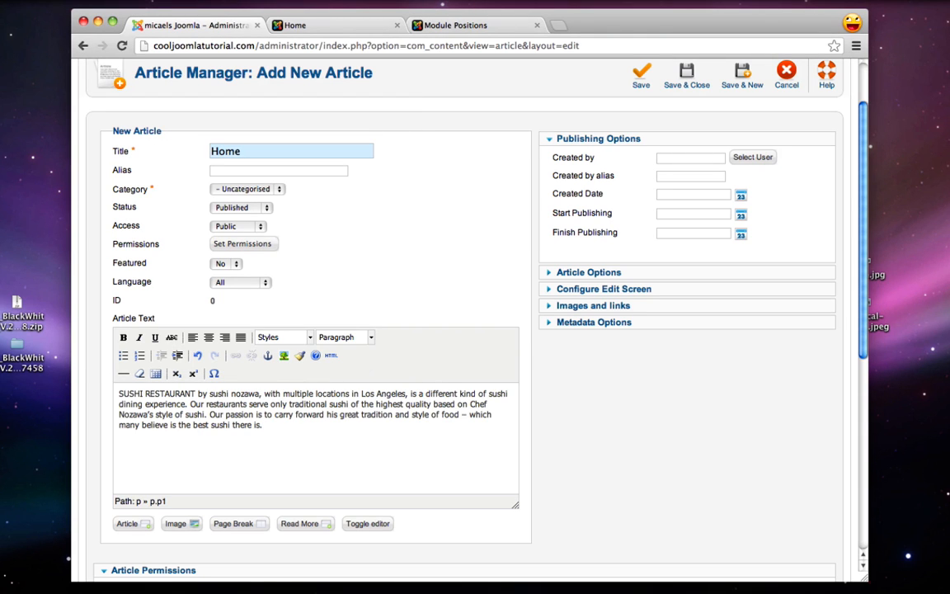
{"action": "scroll", "coordinate": [328, 402], "scroll_direction": "down", "scroll_amount": 1}
{"action": "scroll", "coordinate": [328, 402], "scroll_direction": "up", "scroll_amount": 3}
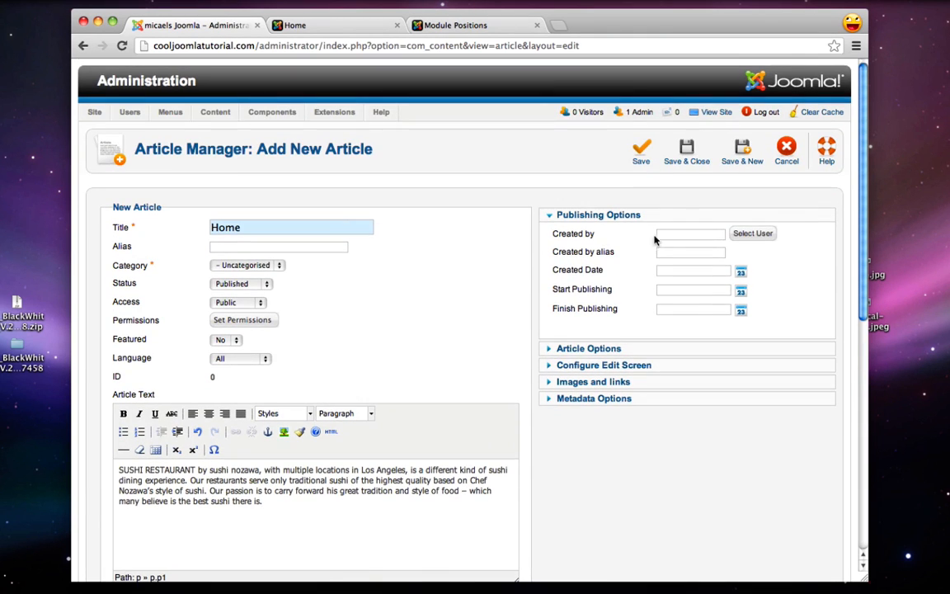
{"action": "left_click", "coordinate": [688, 152]}
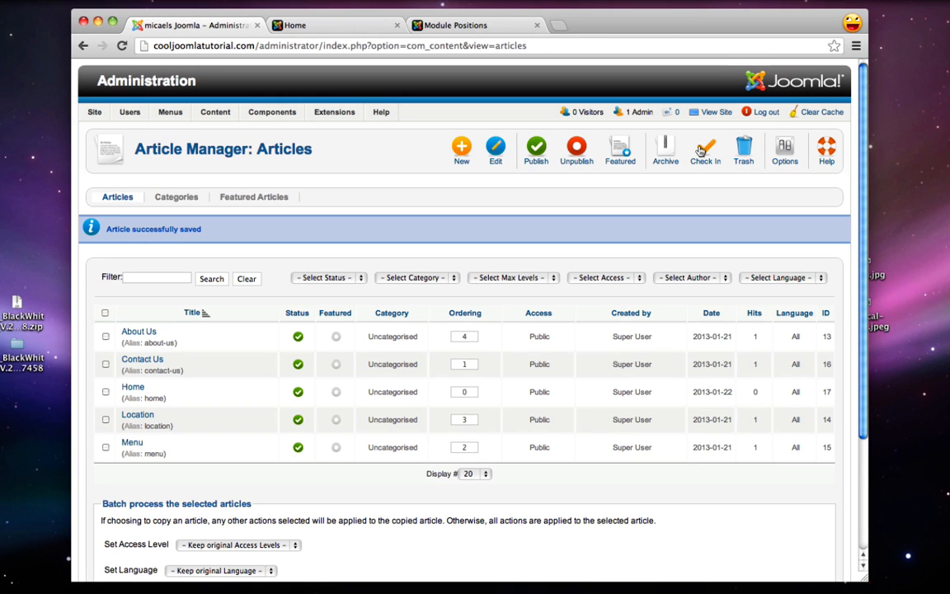
Change the Main Menu's Home item to a Single Article showing the Home article, and save
{"action": "mouse_move", "coordinate": [165, 112]}
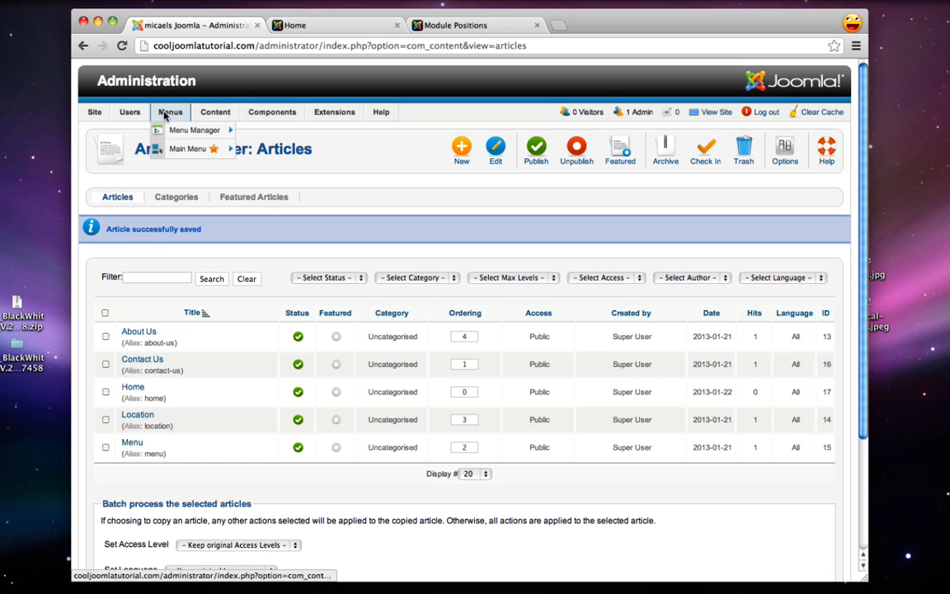
{"action": "left_click", "coordinate": [178, 149]}
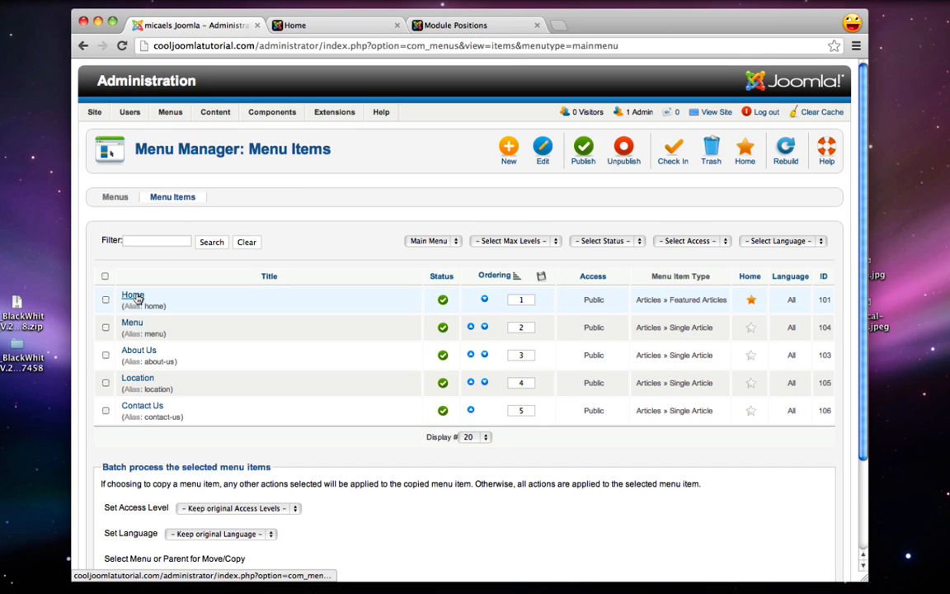
{"action": "left_click", "coordinate": [135, 296]}
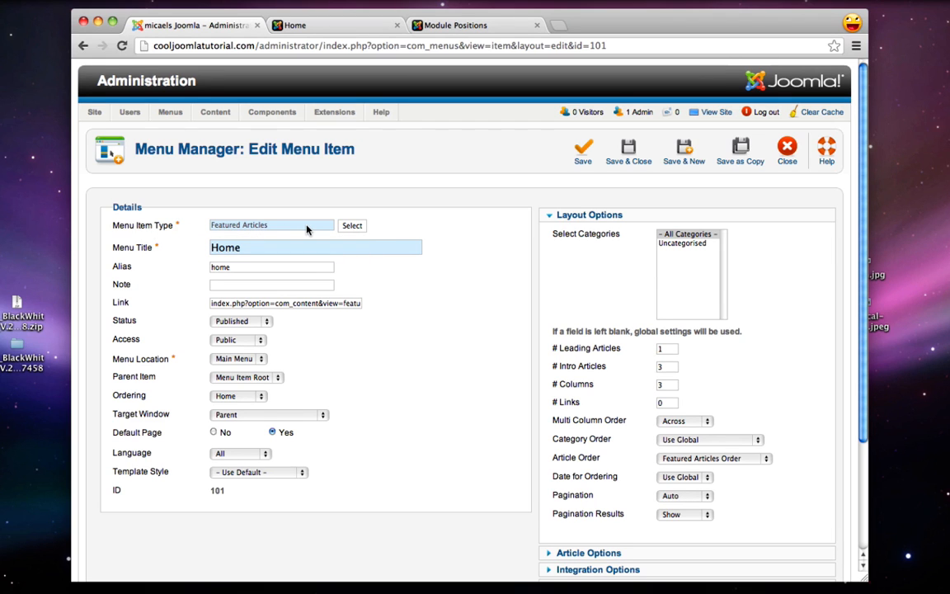
{"action": "left_click", "coordinate": [353, 226]}
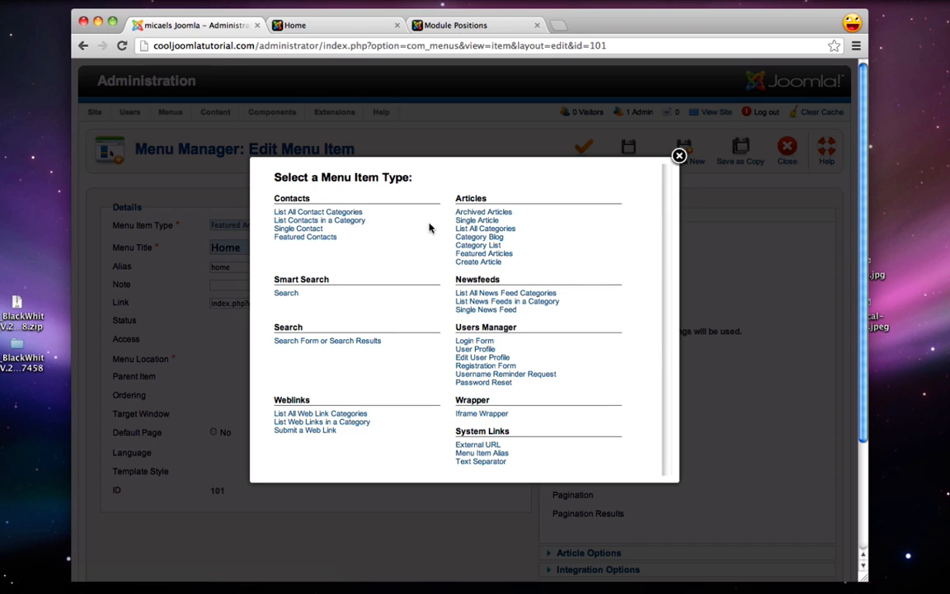
{"action": "left_click", "coordinate": [476, 221]}
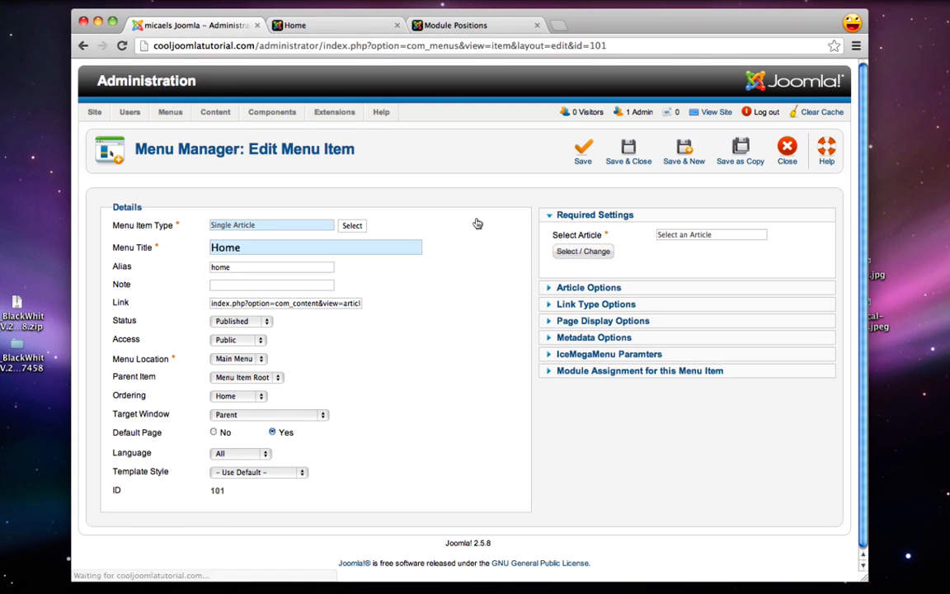
{"action": "left_click", "coordinate": [582, 250]}
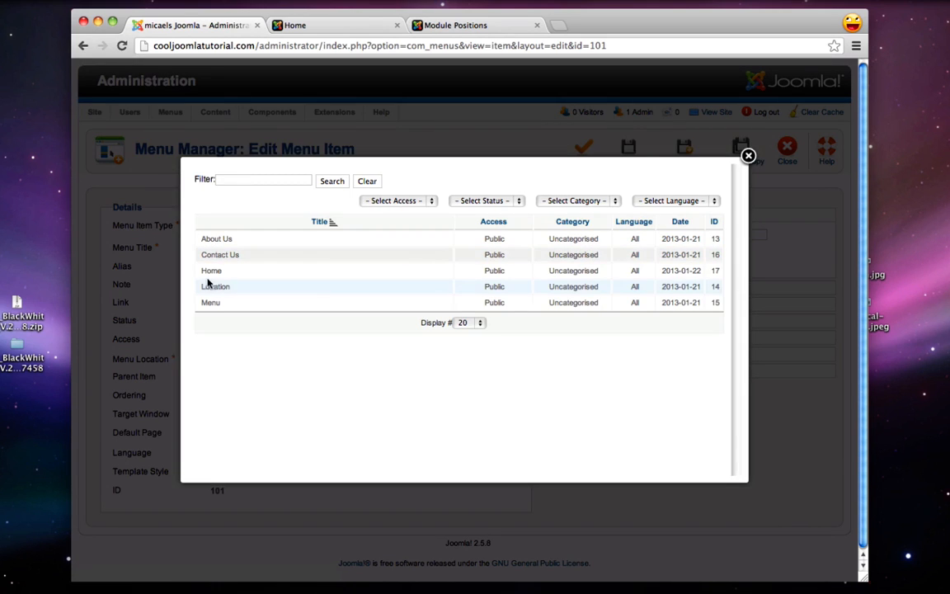
{"action": "left_click", "coordinate": [207, 271]}
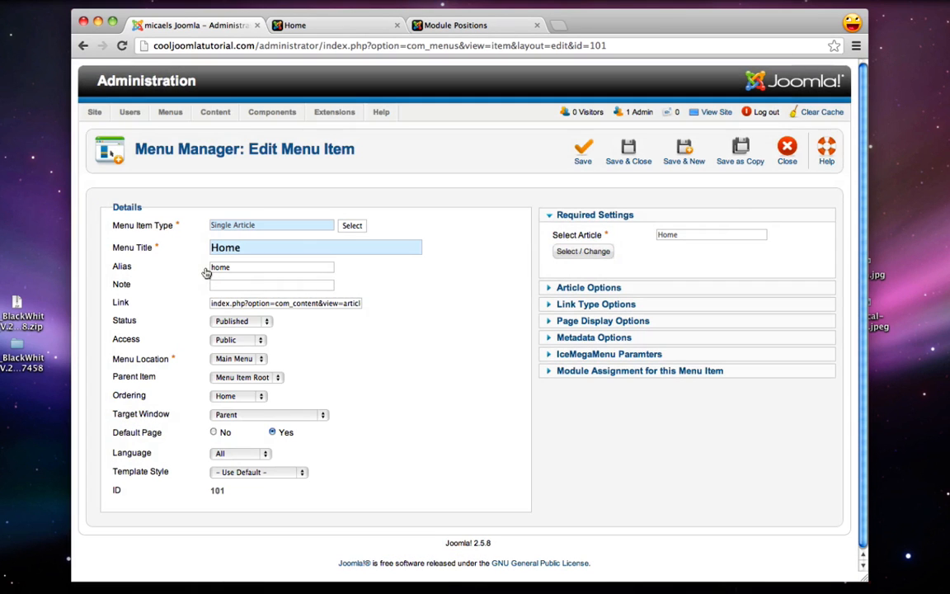
{"action": "left_click", "coordinate": [629, 155]}
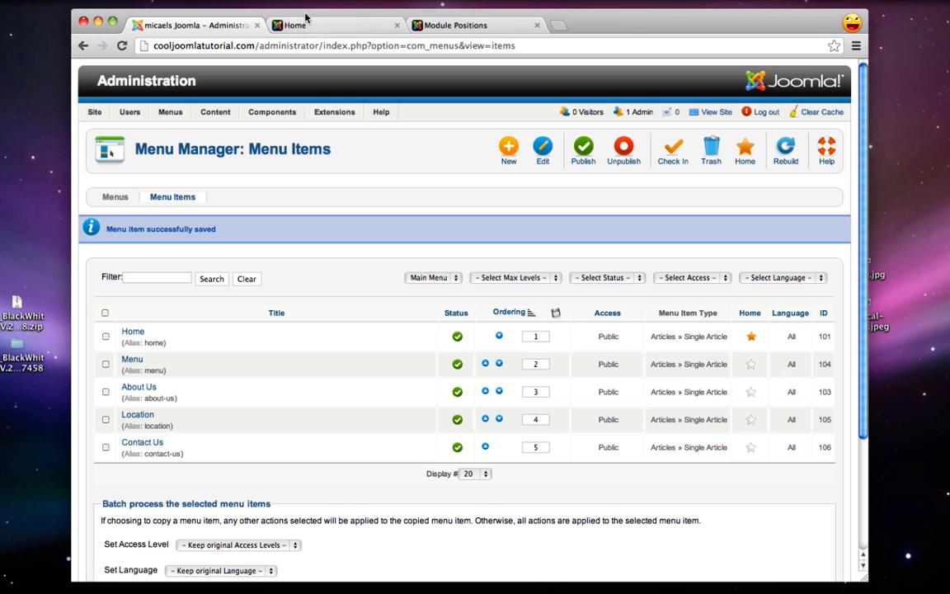
Reload the live front page and scroll to the Home article below Traditional and Elegant
{"action": "left_click", "coordinate": [305, 18]}
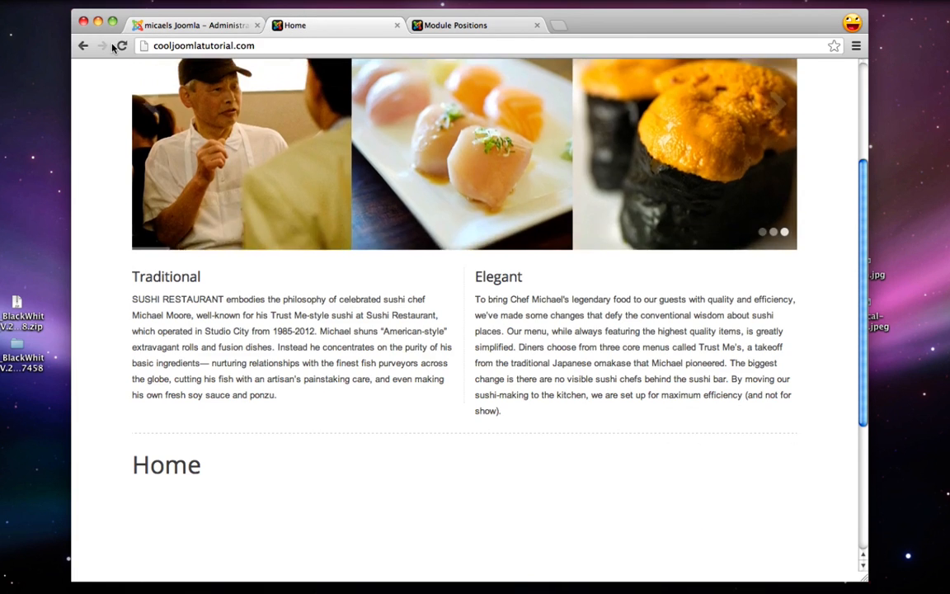
{"action": "left_click", "coordinate": [121, 45]}
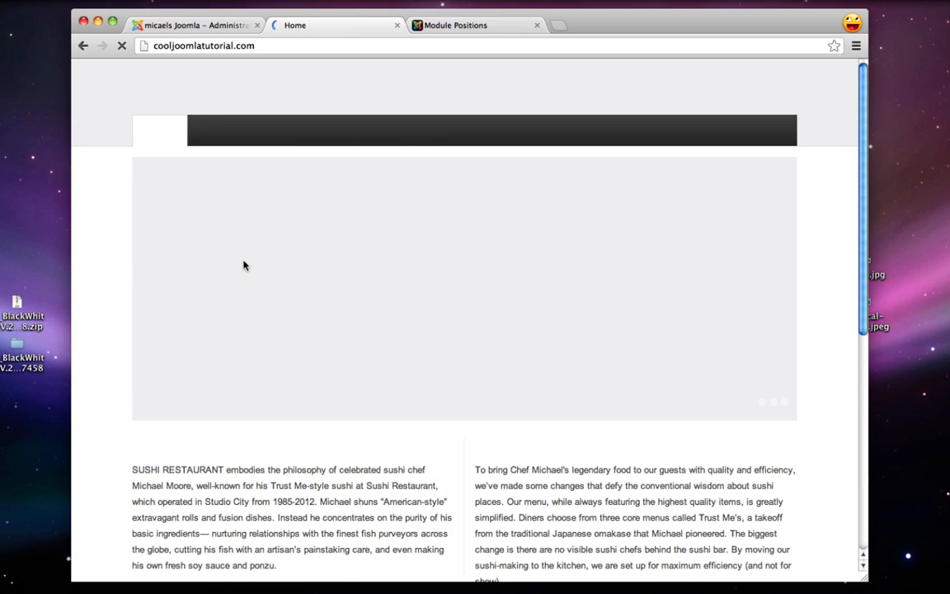
{"action": "scroll", "coordinate": [244, 266], "scroll_direction": "down", "scroll_amount": 5}
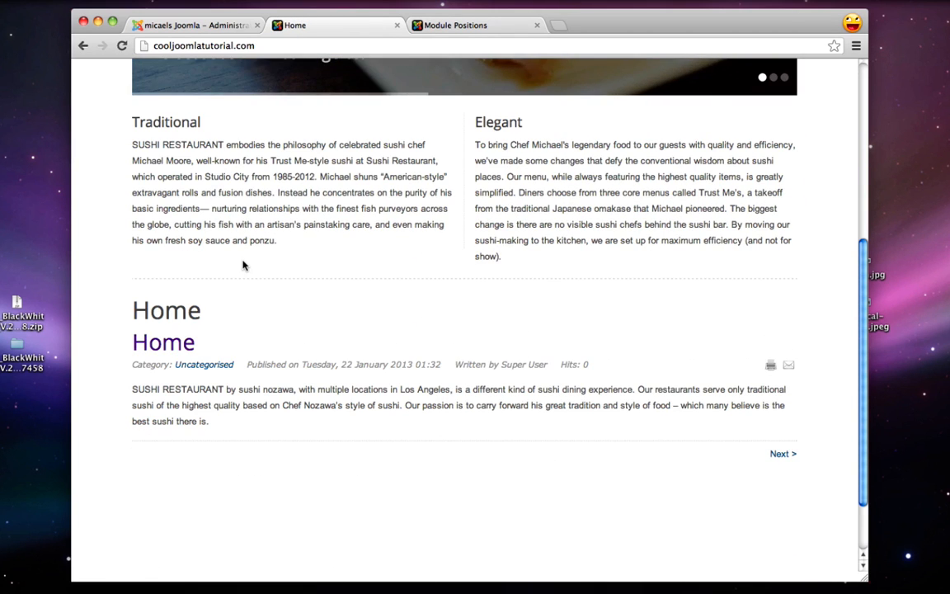
{"action": "left_click_drag", "start_coordinate": [219, 418], "coordinate": [132, 296]}
{"action": "scroll", "coordinate": [132, 394], "scroll_direction": "down", "scroll_amount": 2}
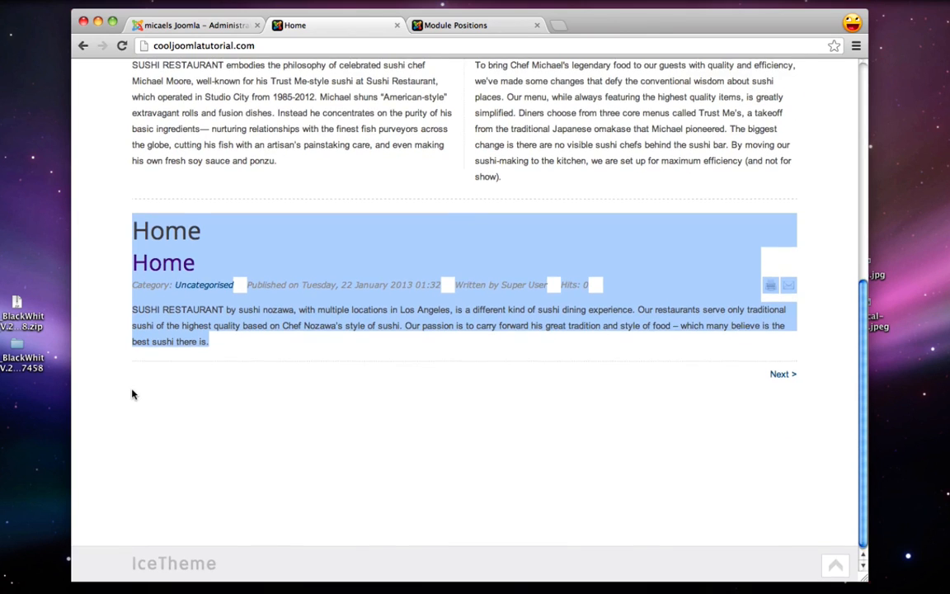
{"action": "left_click", "coordinate": [186, 324]}
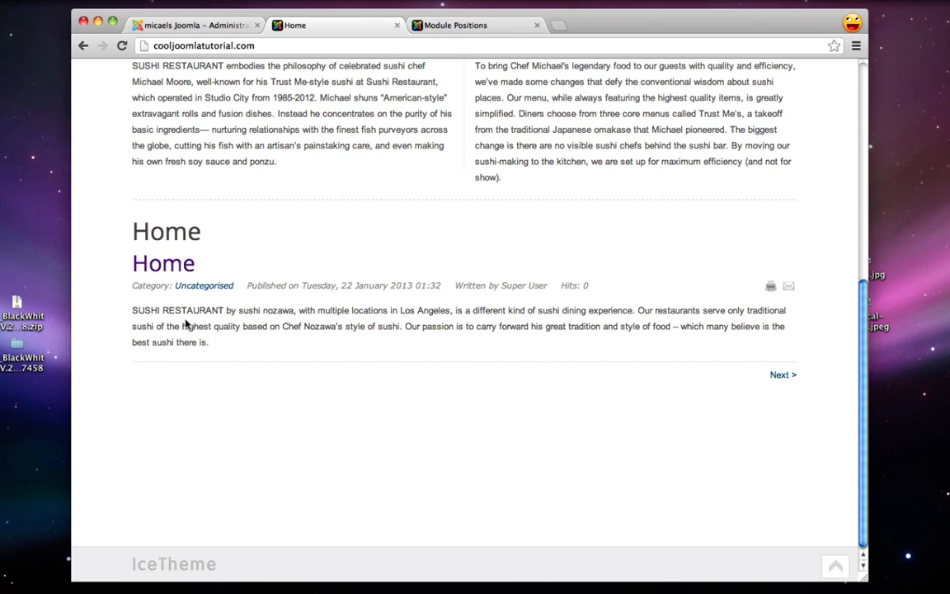
Inspect the duplicate Home headings and the category/date line, then return to Menu Items
{"action": "mouse_move", "coordinate": [136, 232]}
{"action": "left_mouse_down"}
{"action": "mouse_move", "coordinate": [200, 236]}
{"action": "mouse_move", "coordinate": [189, 263]}
{"action": "mouse_move", "coordinate": [131, 219]}
{"action": "left_mouse_up"}
{"action": "left_click", "coordinate": [201, 235]}
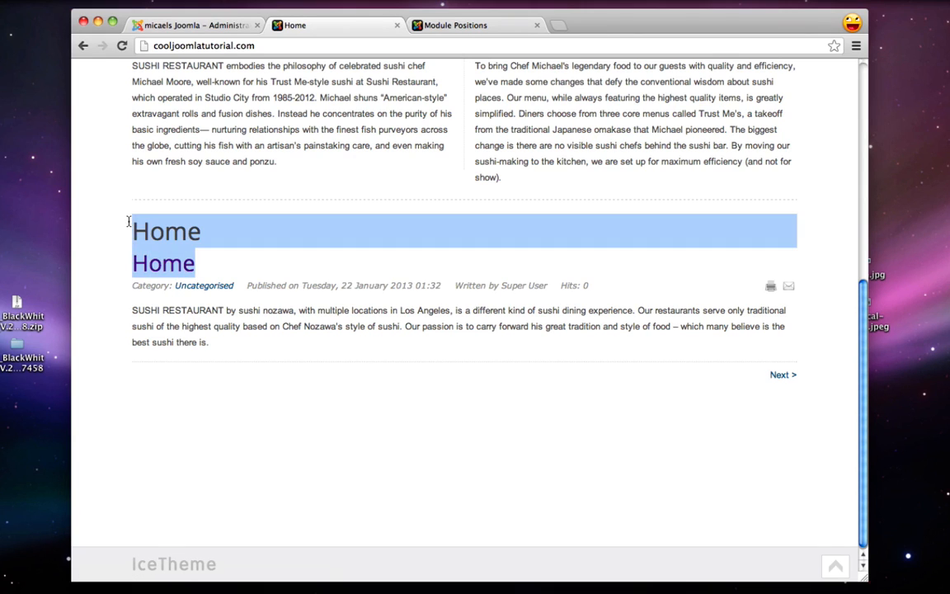
{"action": "left_click", "coordinate": [146, 237]}
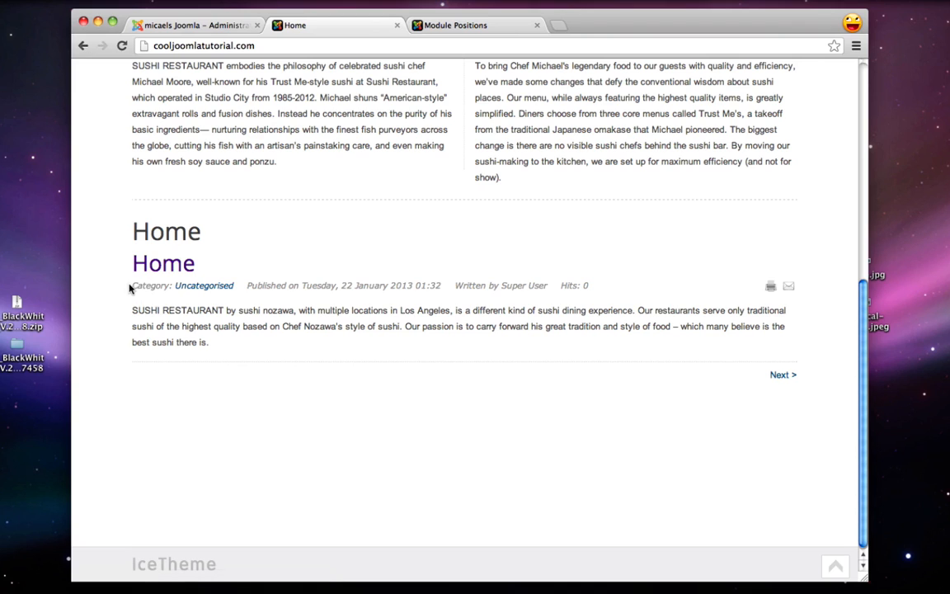
{"action": "left_click_drag", "start_coordinate": [131, 284], "coordinate": [495, 285]}
{"action": "left_click", "coordinate": [604, 285]}
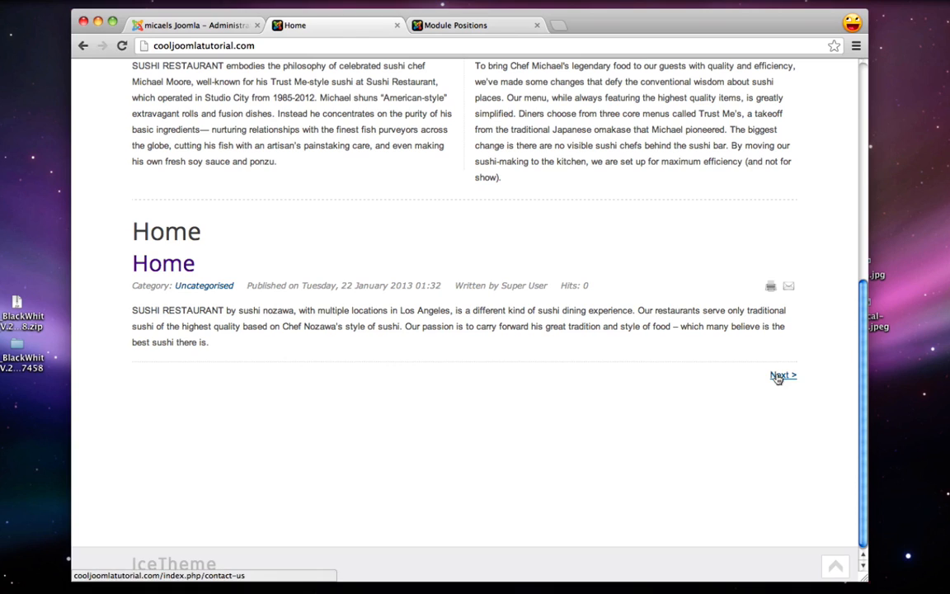
{"action": "left_click", "coordinate": [195, 28]}
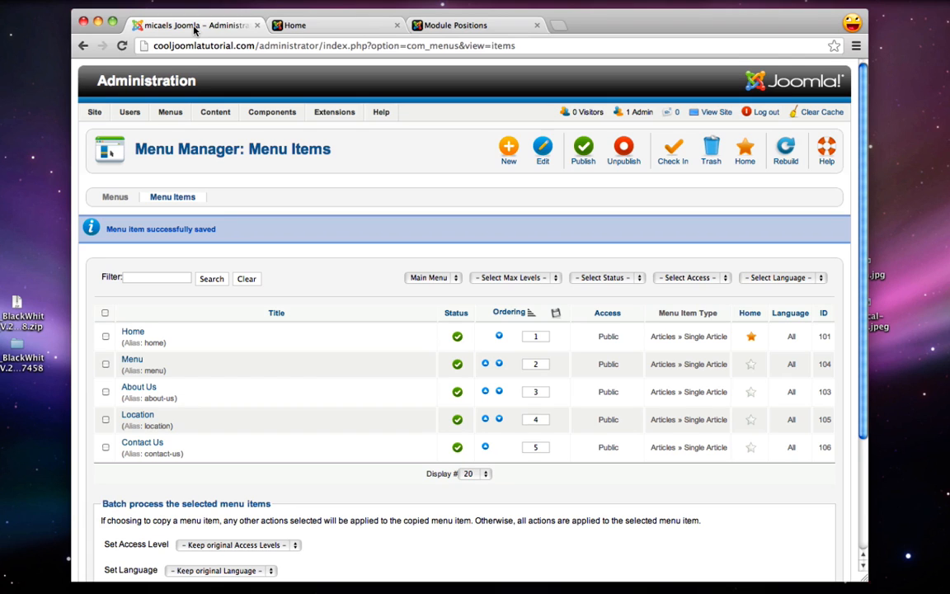
Open the global article Options from the Article Manager
{"action": "mouse_move", "coordinate": [216, 112]}
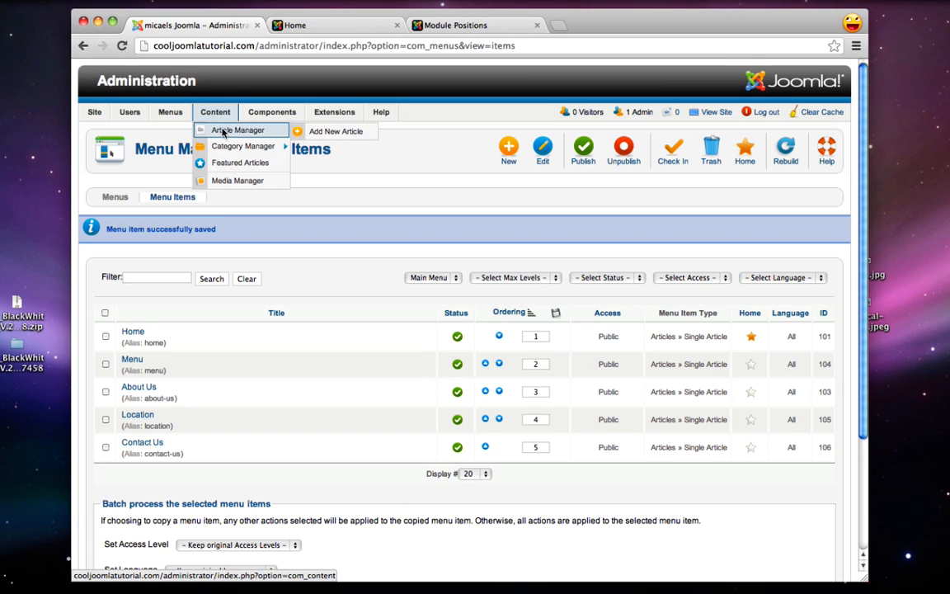
{"action": "left_click", "coordinate": [222, 132]}
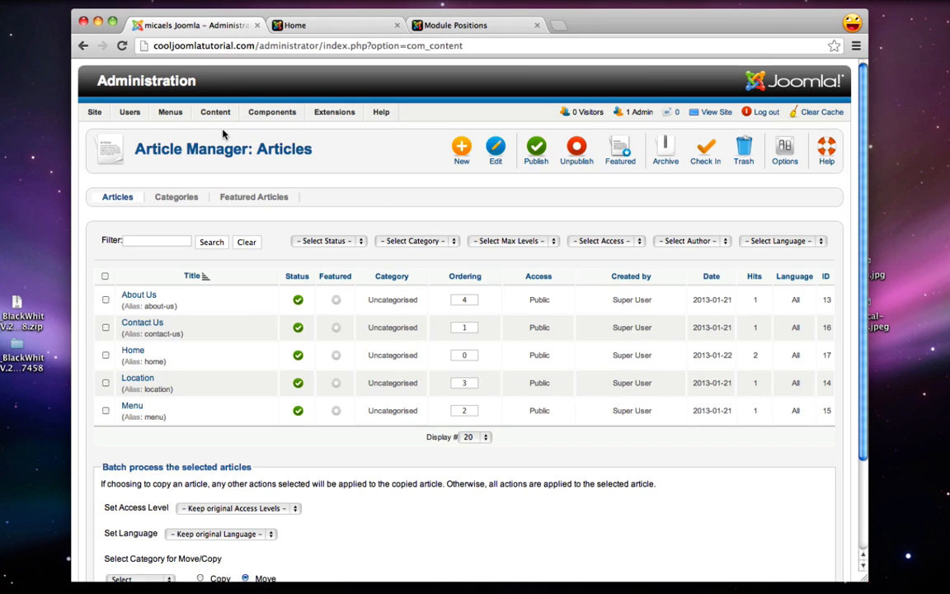
{"action": "mouse_move", "coordinate": [335, 120]}
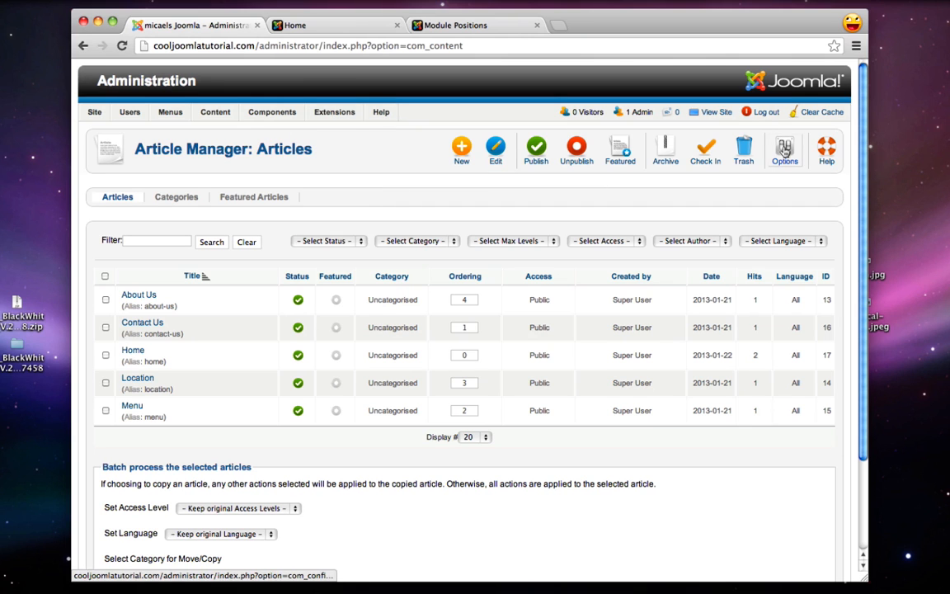
{"action": "left_click", "coordinate": [784, 149]}
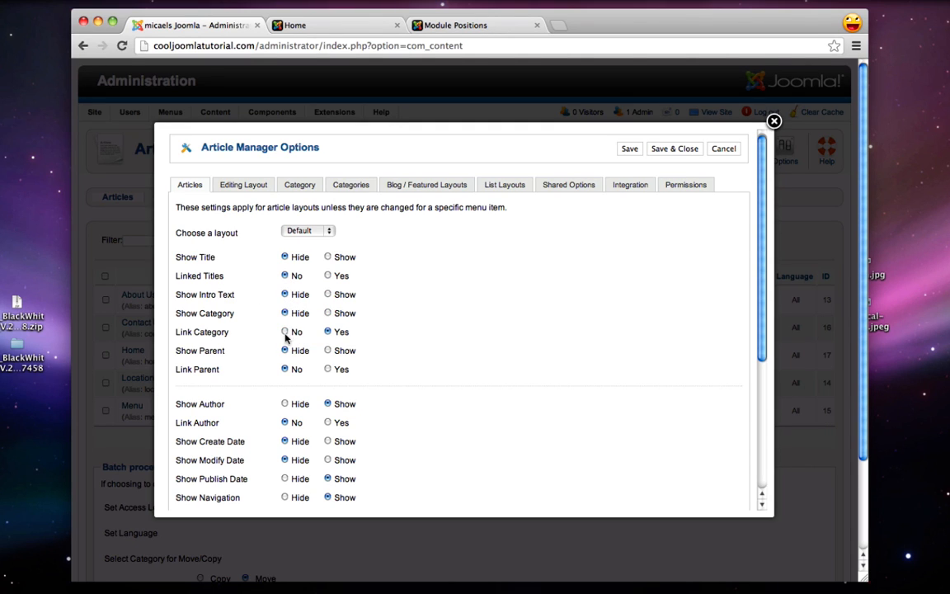
Hide author, dates, navigation, Read More title, icons and hits, then save the options
{"action": "scroll", "coordinate": [286, 332], "scroll_direction": "down", "scroll_amount": 2}
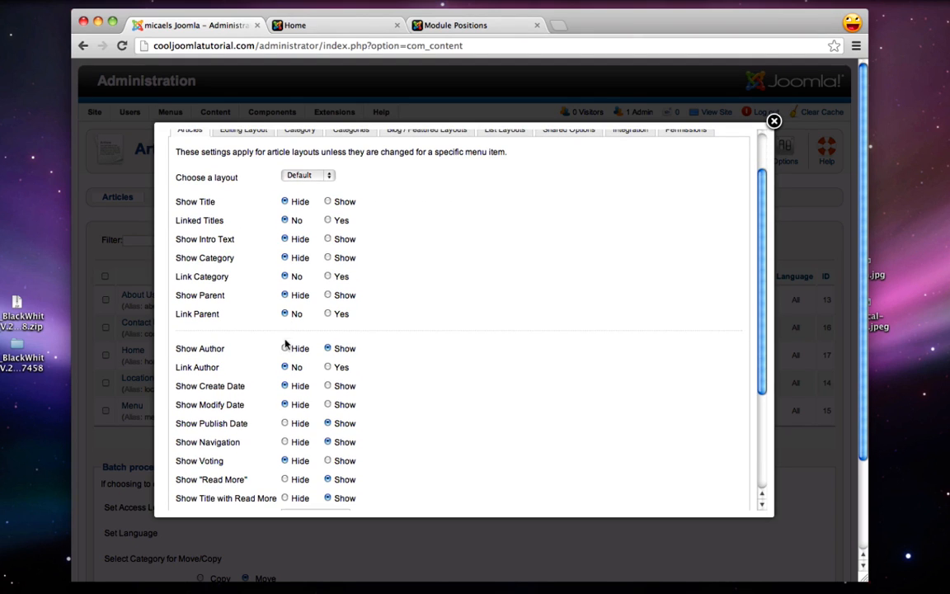
{"action": "scroll", "coordinate": [285, 354], "scroll_direction": "down", "scroll_amount": 2}
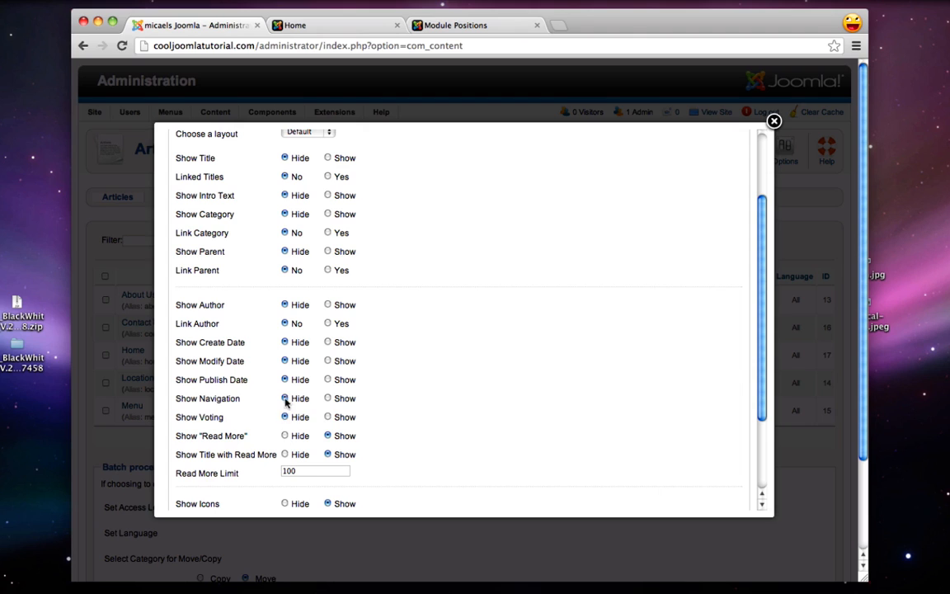
{"action": "left_click", "coordinate": [284, 454]}
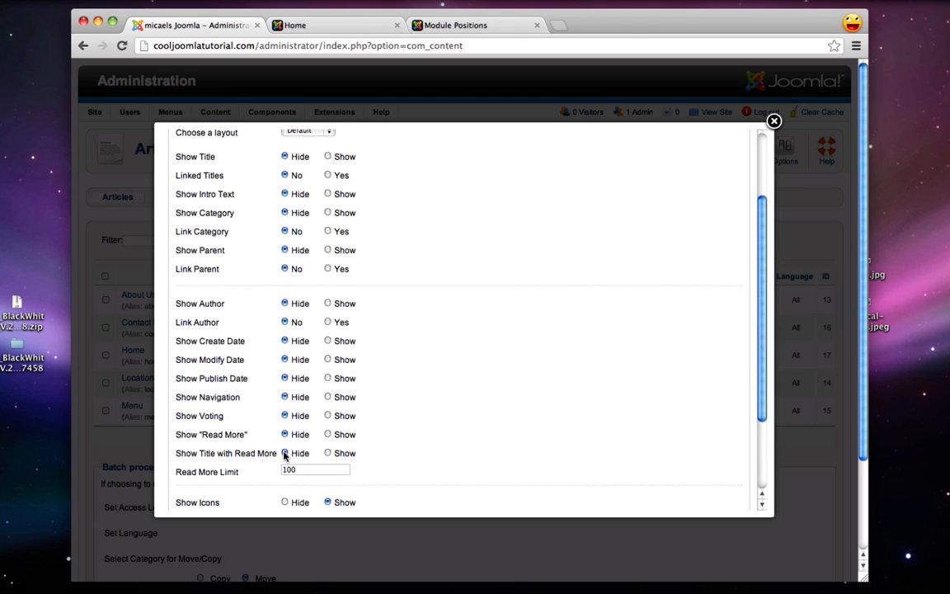
{"action": "scroll", "coordinate": [286, 452], "scroll_direction": "down", "scroll_amount": 4}
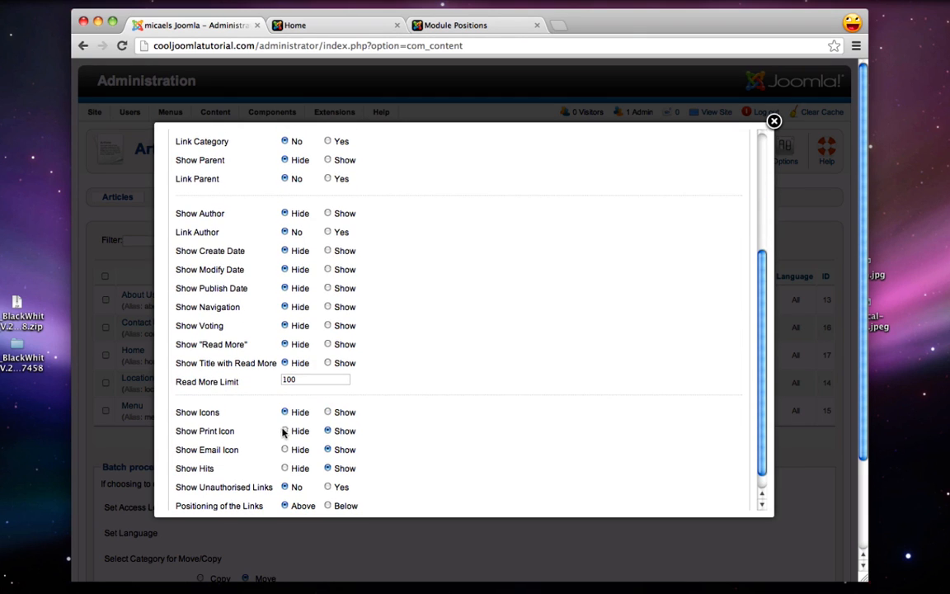
{"action": "scroll", "coordinate": [284, 467], "scroll_direction": "down", "scroll_amount": 3}
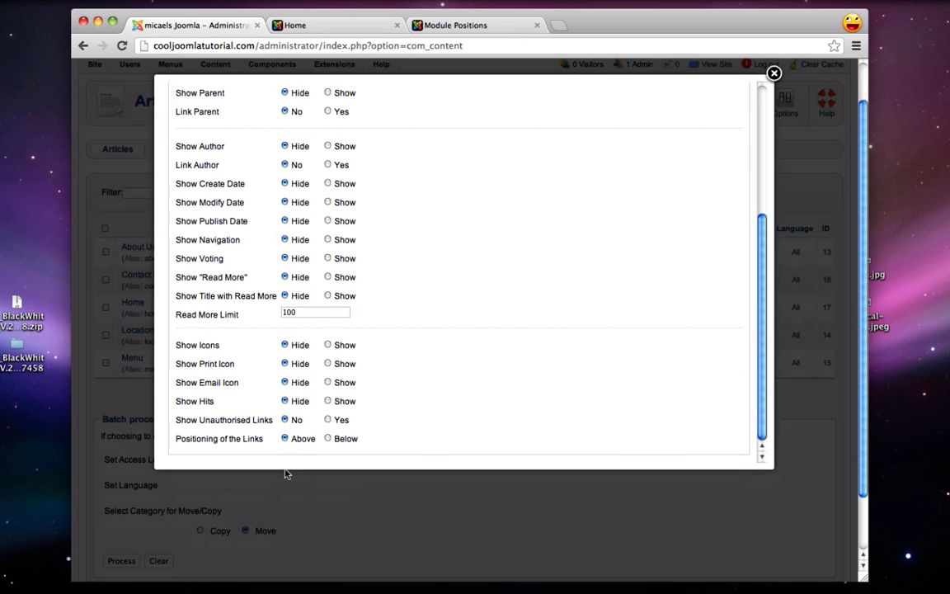
{"action": "scroll", "coordinate": [549, 391], "scroll_direction": "up", "scroll_amount": 10}
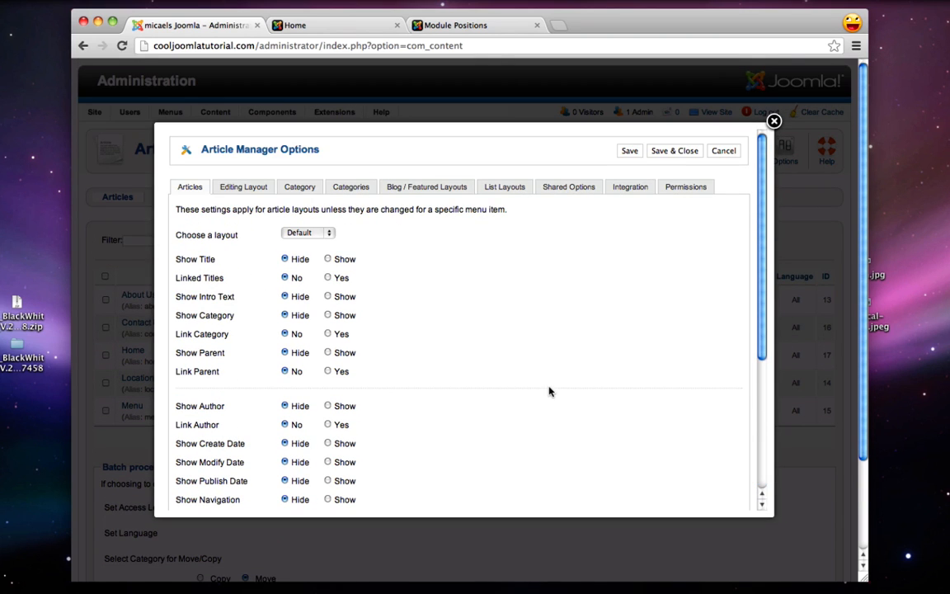
{"action": "left_click", "coordinate": [660, 151]}
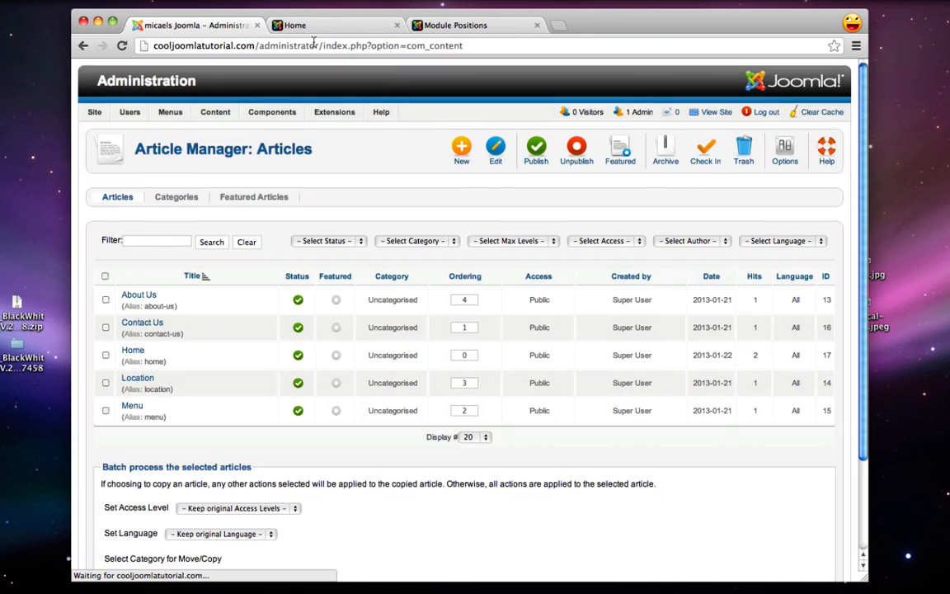
{"action": "left_click", "coordinate": [312, 25]}
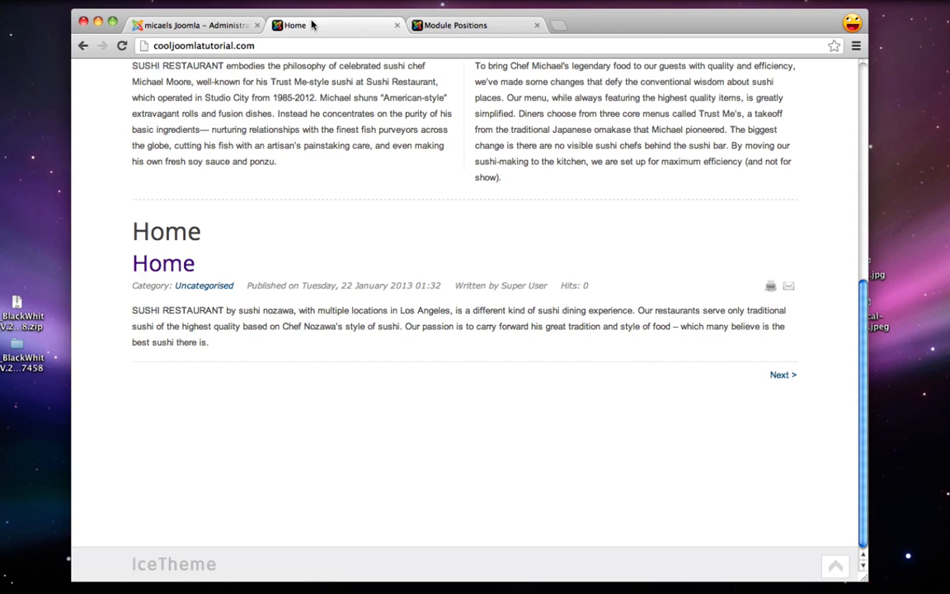
Reload the live site to check the new article display settings
{"action": "left_click", "coordinate": [121, 46]}
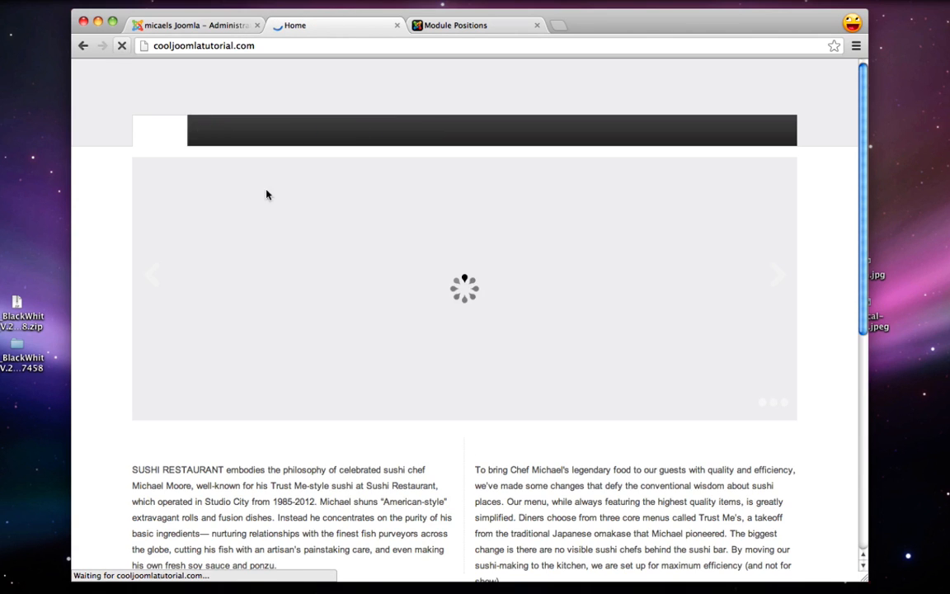
{"action": "scroll", "coordinate": [219, 408], "scroll_direction": "down", "scroll_amount": 5}
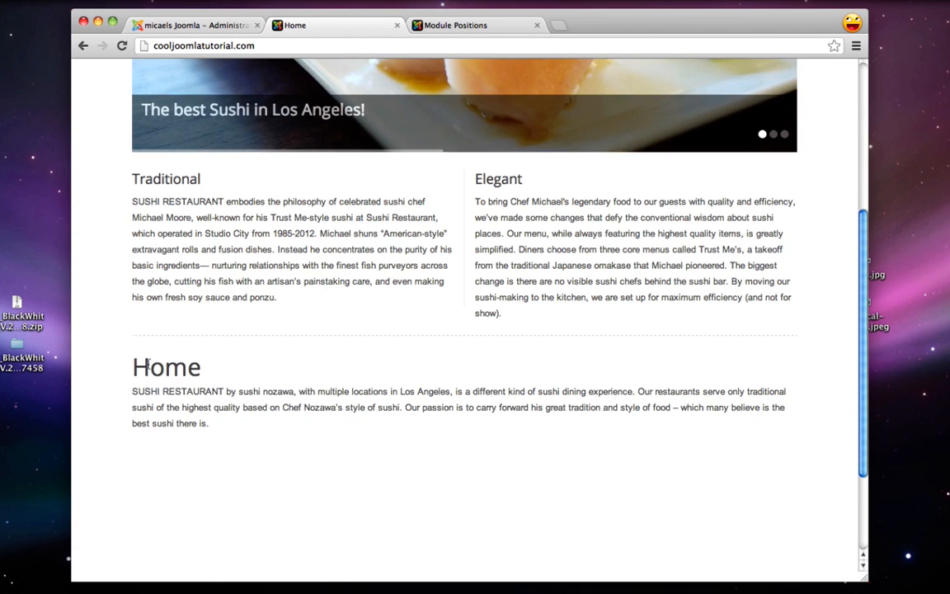
{"action": "left_click_drag", "start_coordinate": [163, 368], "coordinate": [202, 370]}
{"action": "left_click", "coordinate": [192, 381]}
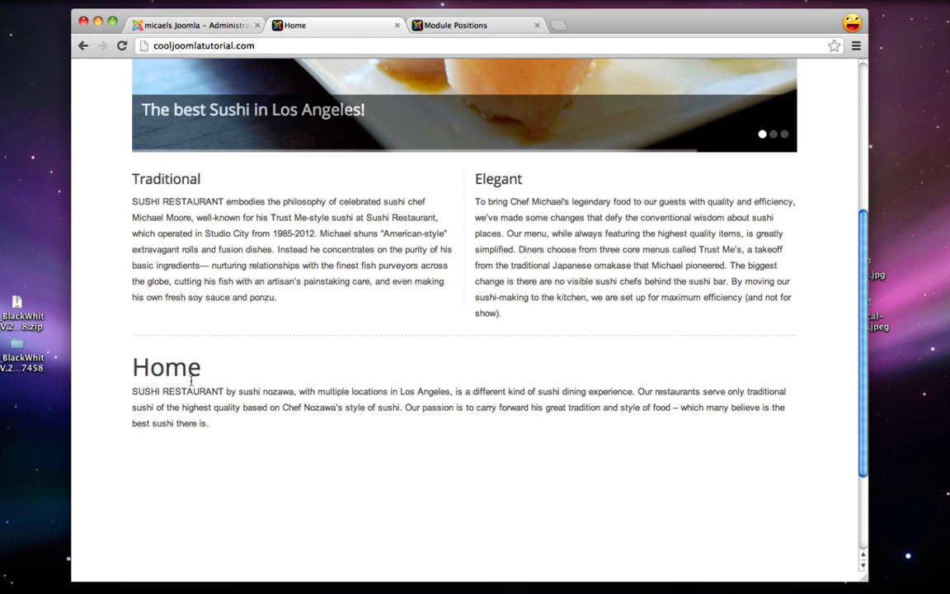
Set the Home menu item's Show Page Heading to No and save it
{"action": "left_click", "coordinate": [191, 26]}
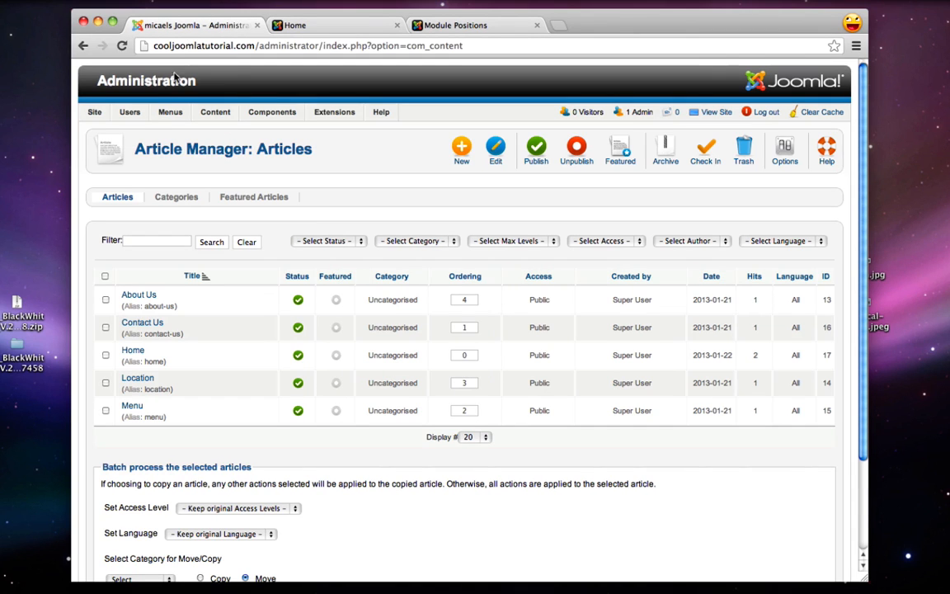
{"action": "mouse_move", "coordinate": [170, 114]}
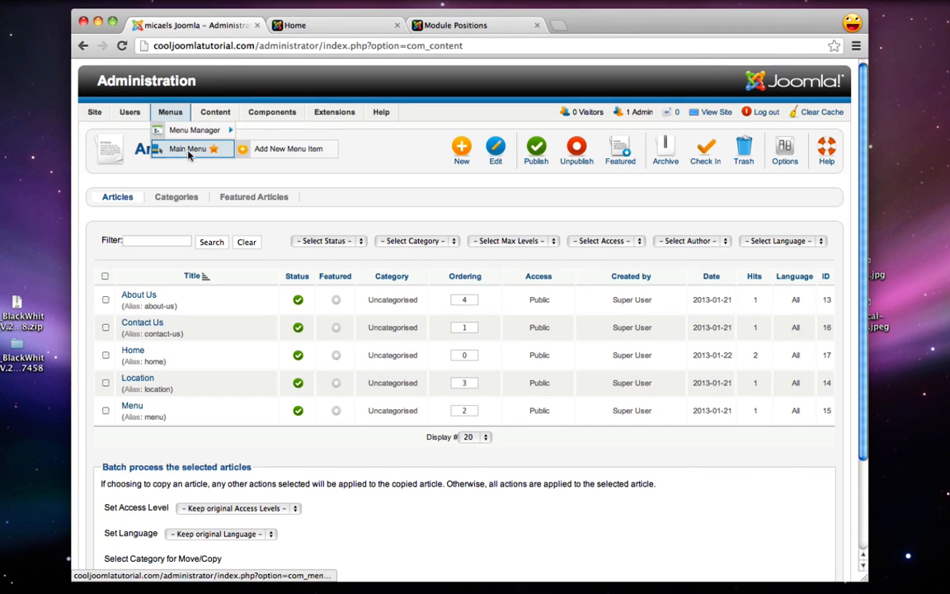
{"action": "left_click", "coordinate": [188, 149]}
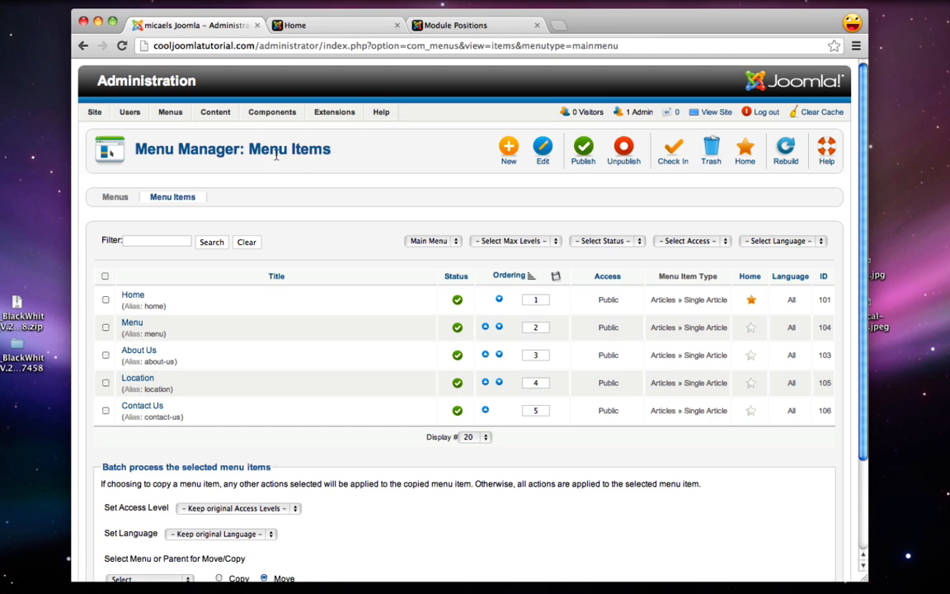
{"action": "left_click", "coordinate": [132, 296]}
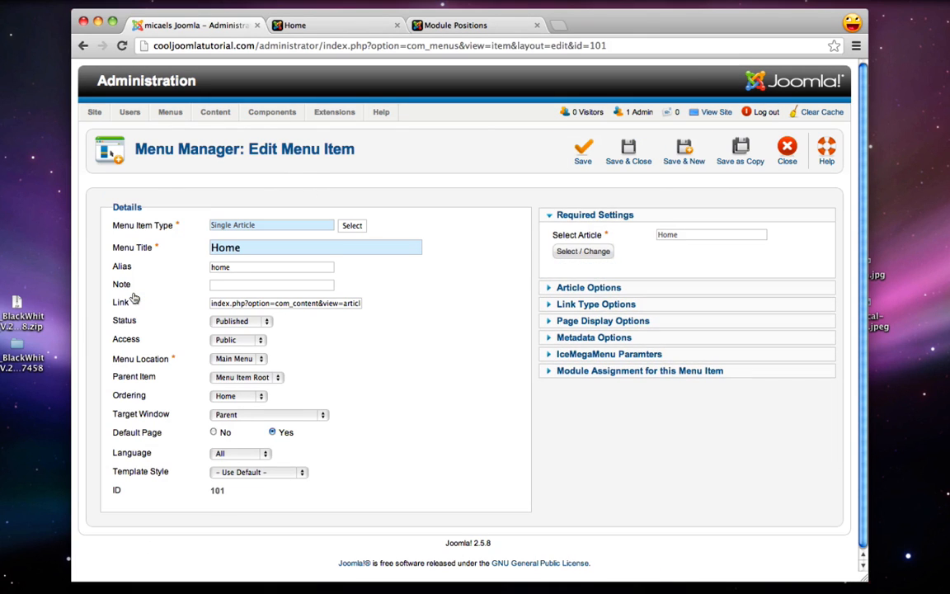
{"action": "left_click", "coordinate": [605, 321]}
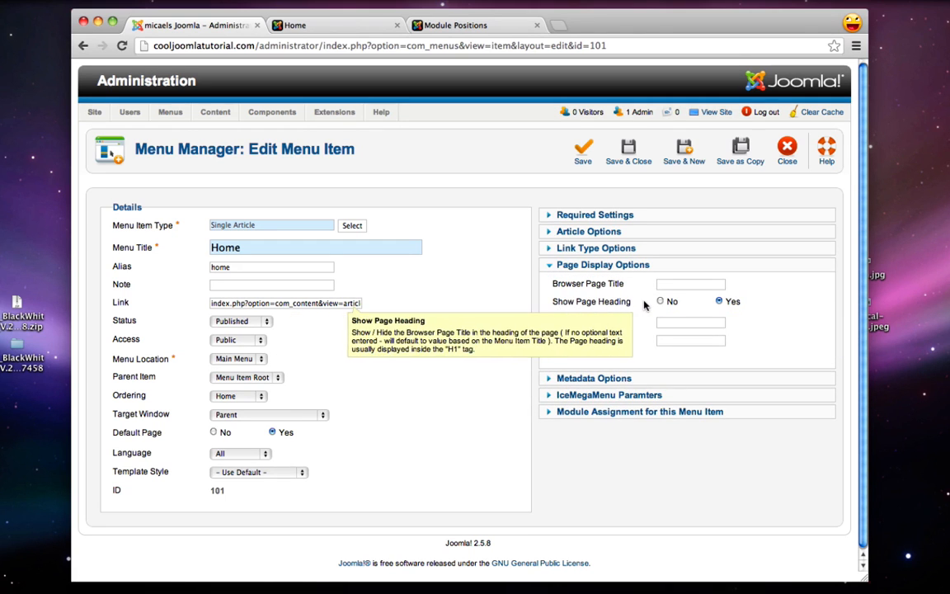
{"action": "left_click", "coordinate": [628, 154]}
{"action": "left_click", "coordinate": [323, 25]}
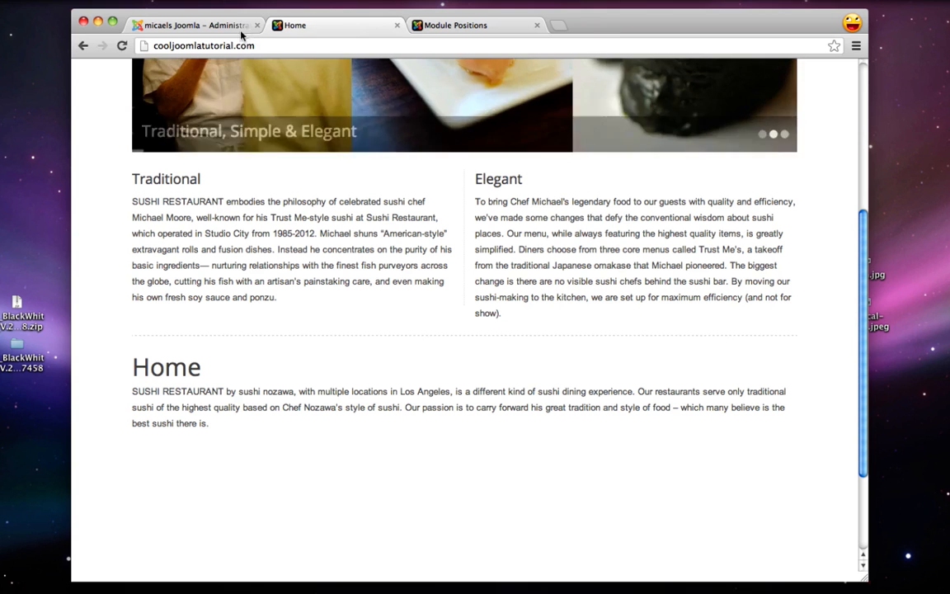
Reload the live site to confirm the Home heading is gone, then go back to Menu Items
{"action": "key", "text": "super+r"}
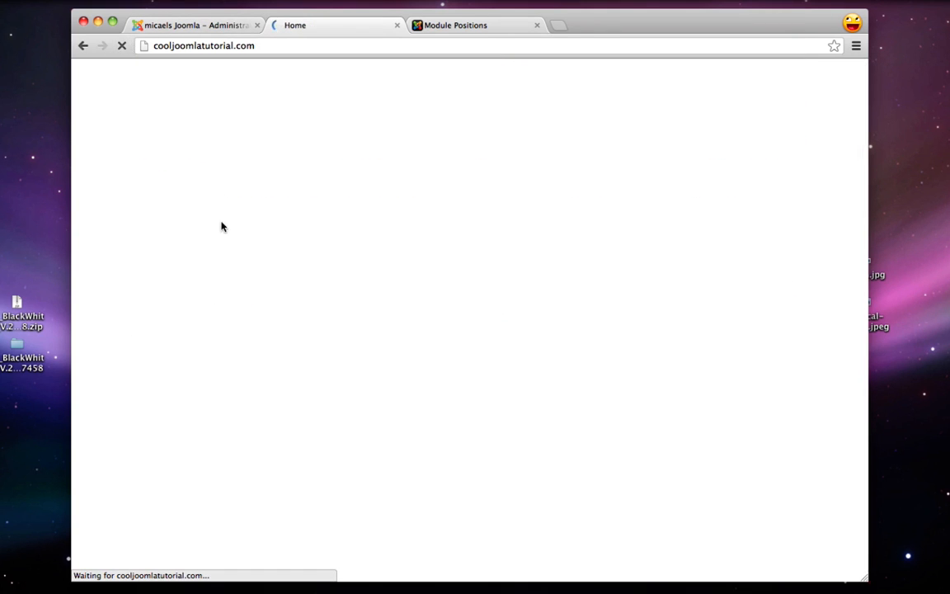
{"action": "scroll", "coordinate": [222, 228], "scroll_direction": "down", "scroll_amount": 5}
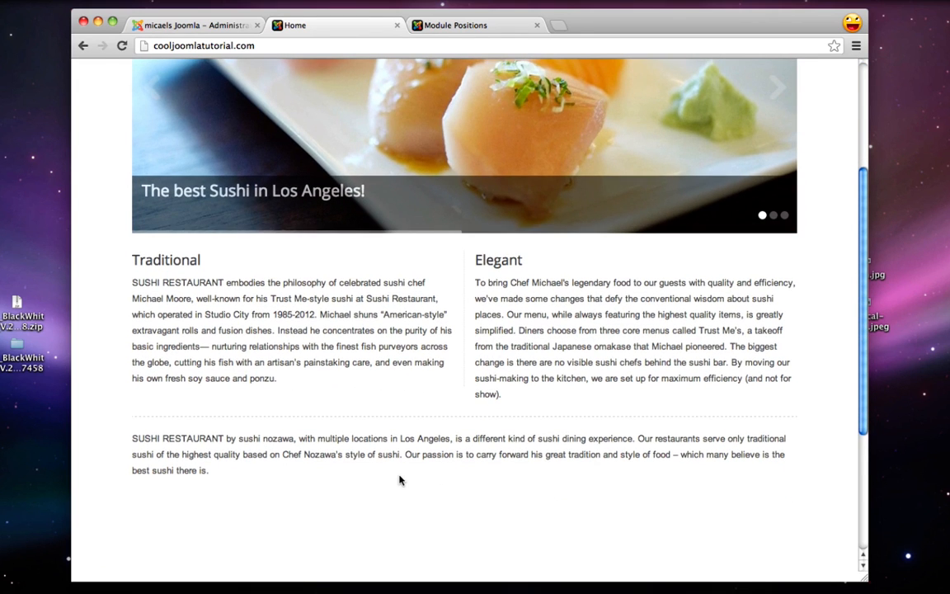
{"action": "left_click", "coordinate": [195, 26]}
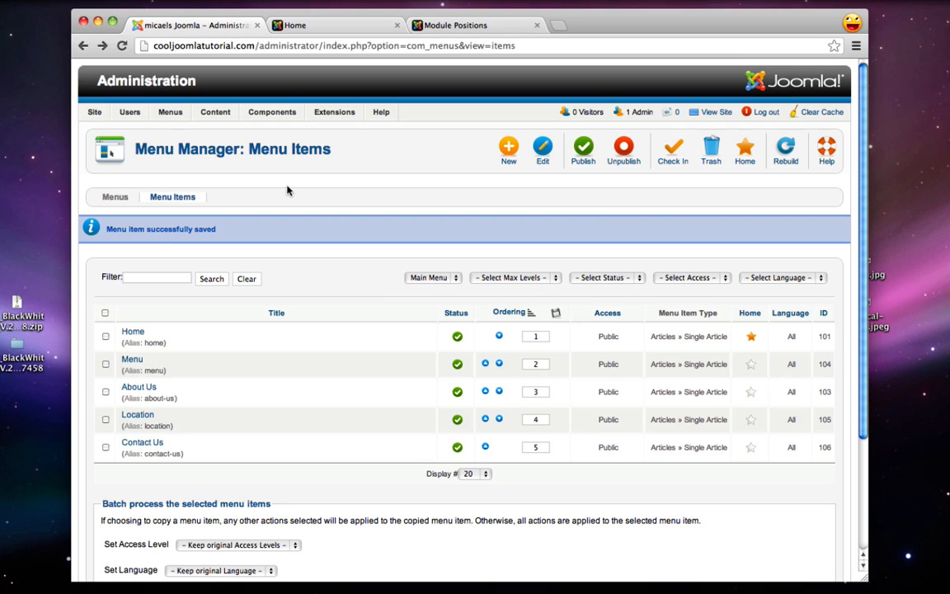
{"action": "left_click", "coordinate": [313, 24]}
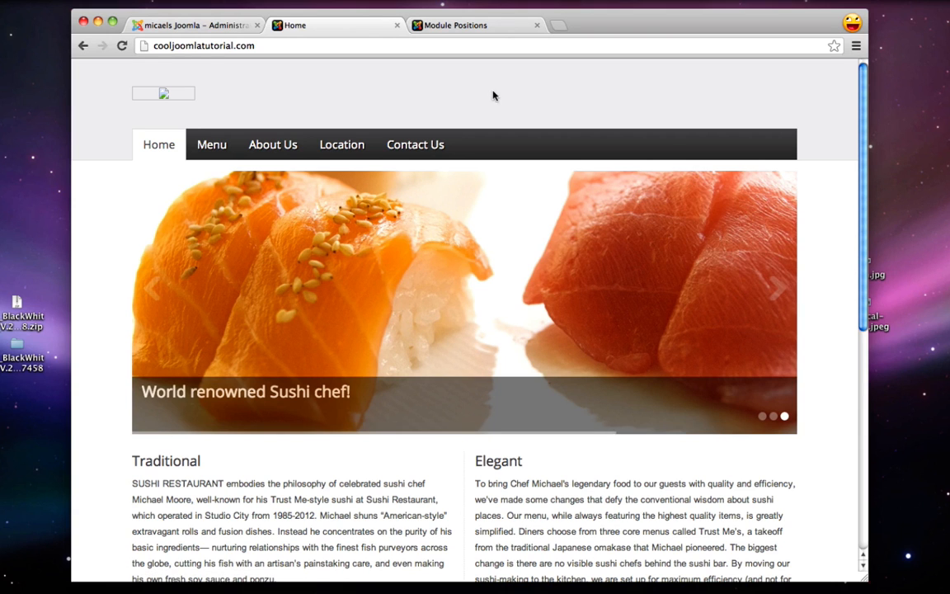
{"action": "left_click", "coordinate": [220, 28]}
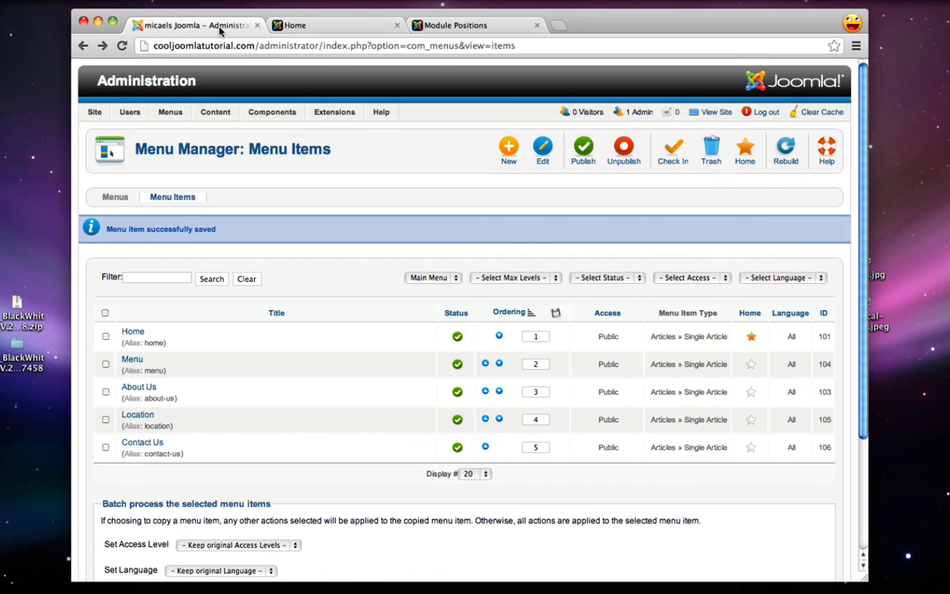
Open the Pixlr online photo editor from pixlr.com in a new browser tab
{"action": "key", "text": "ctrl+t"}
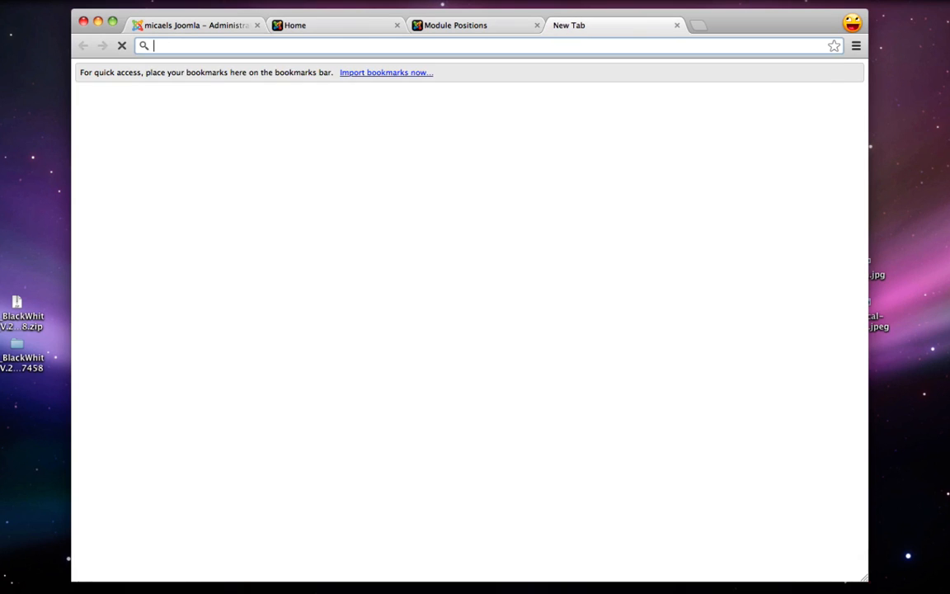
{"action": "type", "text": "pixlr.com"}
{"action": "key", "text": "Return"}
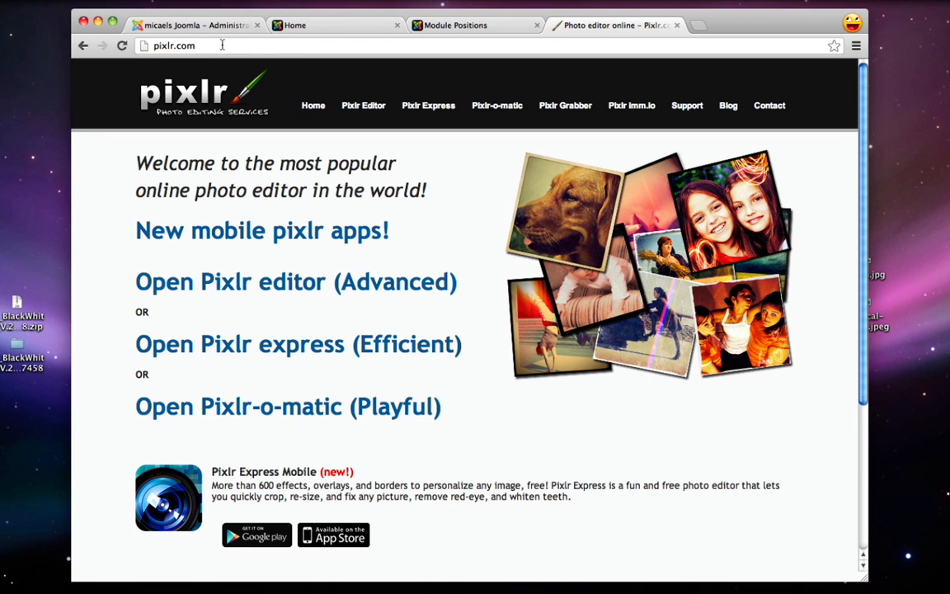
{"action": "left_click", "coordinate": [362, 106]}
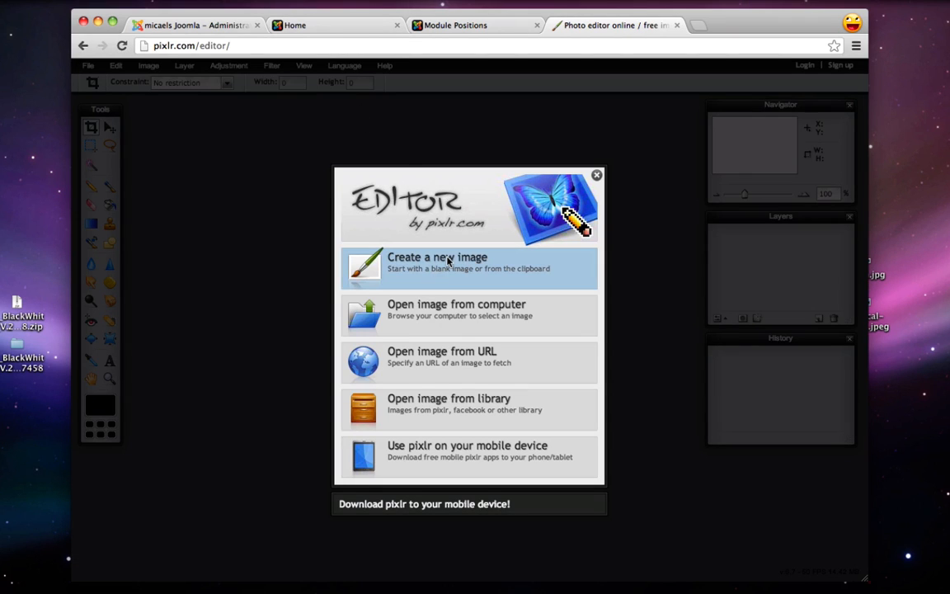
Create a new blank transparent image 350 px wide and 65 px high
{"action": "left_click", "coordinate": [448, 260]}
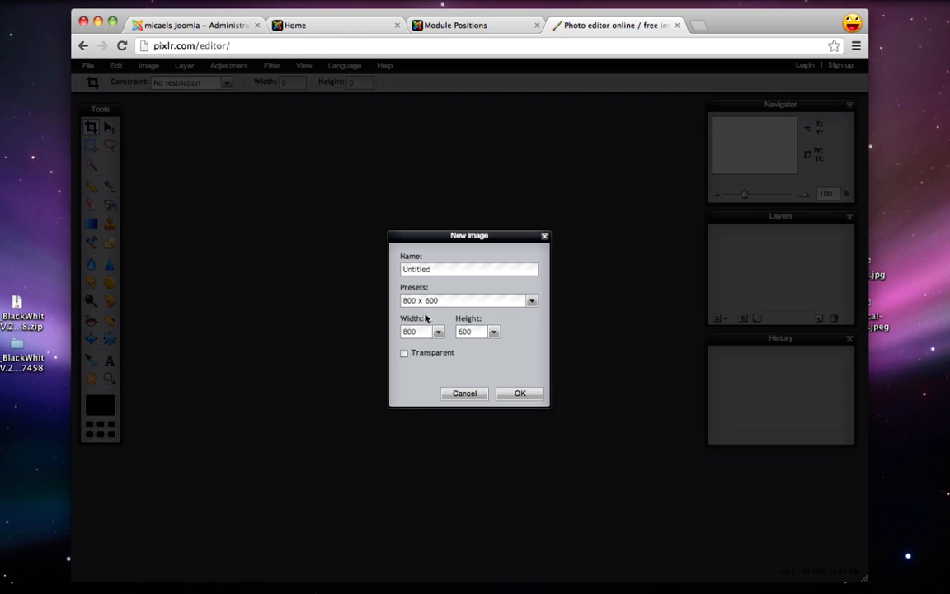
{"action": "left_click_drag", "start_coordinate": [420, 333], "coordinate": [393, 331]}
{"action": "type", "text": "350"}
{"action": "left_click_drag", "start_coordinate": [475, 331], "coordinate": [382, 333]}
{"action": "type", "text": "65"}
{"action": "left_click", "coordinate": [329, 25]}
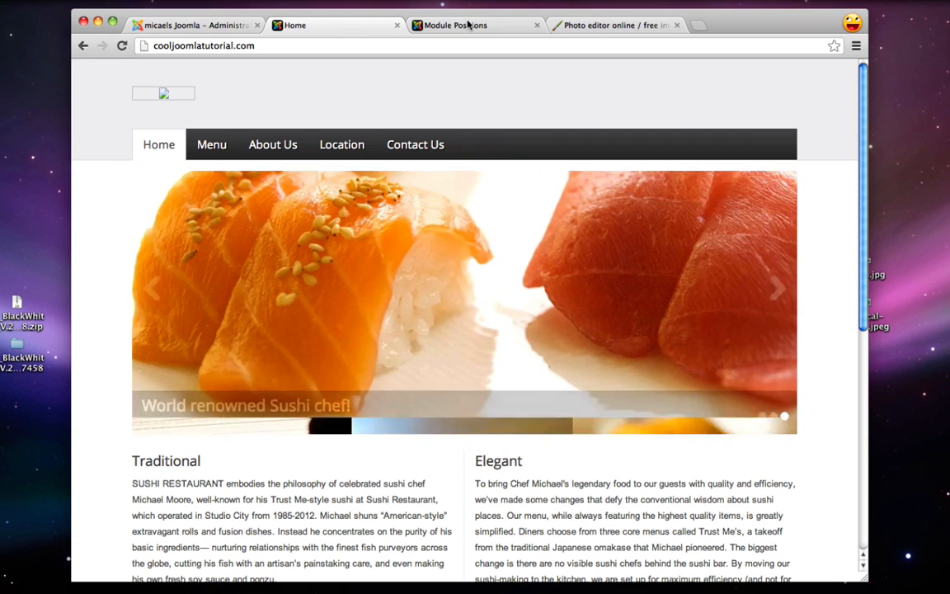
{"action": "left_click", "coordinate": [458, 25]}
{"action": "left_click", "coordinate": [594, 26]}
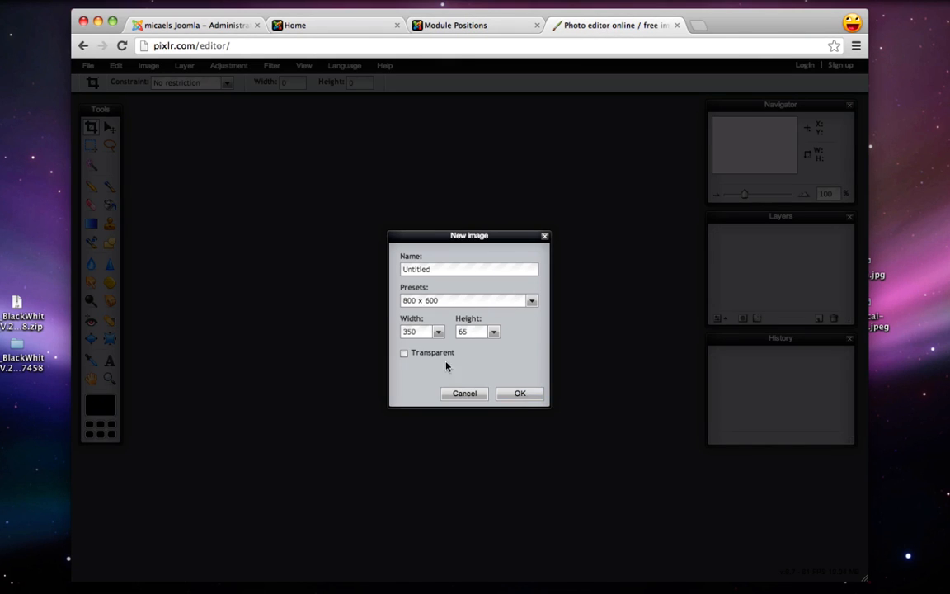
{"action": "left_click", "coordinate": [519, 392]}
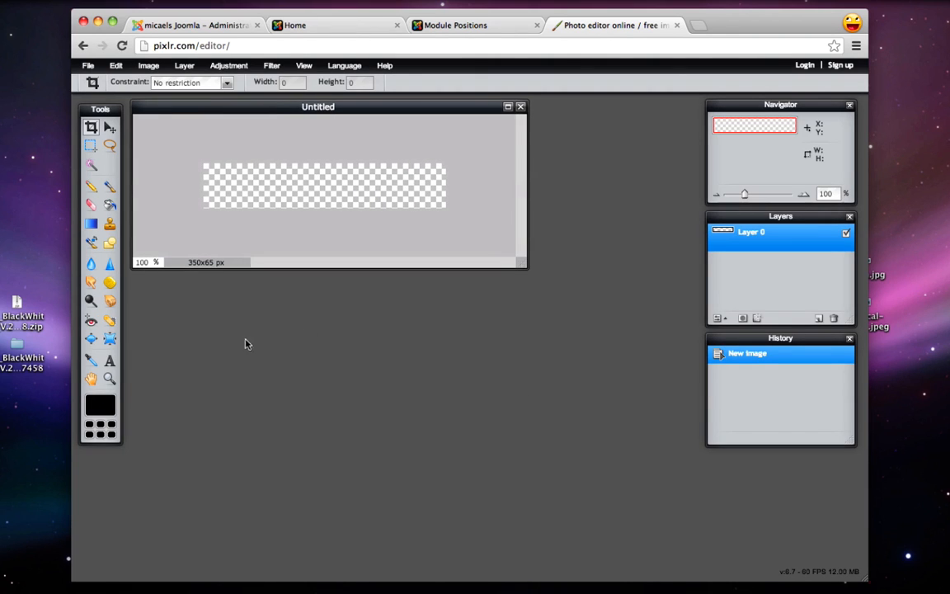
Add the text 'Sushi Restaurant' to the canvas with the Text tool
{"action": "left_click", "coordinate": [109, 363]}
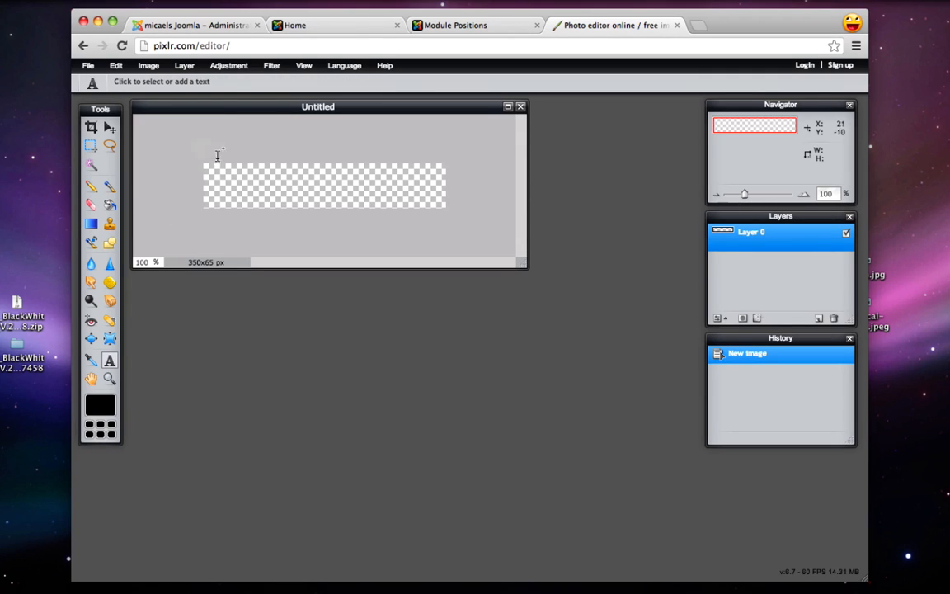
{"action": "left_click", "coordinate": [213, 189]}
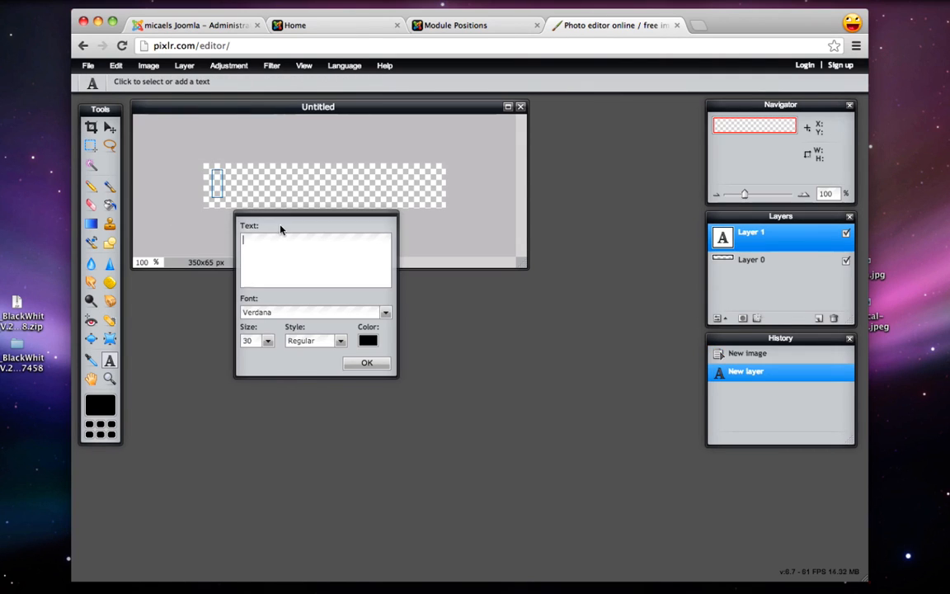
{"action": "type", "text": "Sushi"}
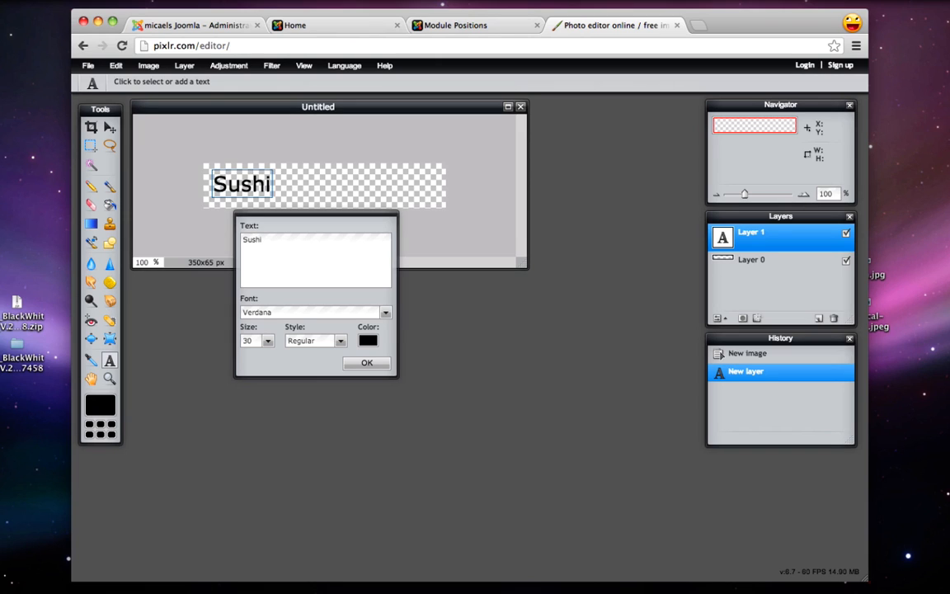
{"action": "type", "text": " Restaurant"}
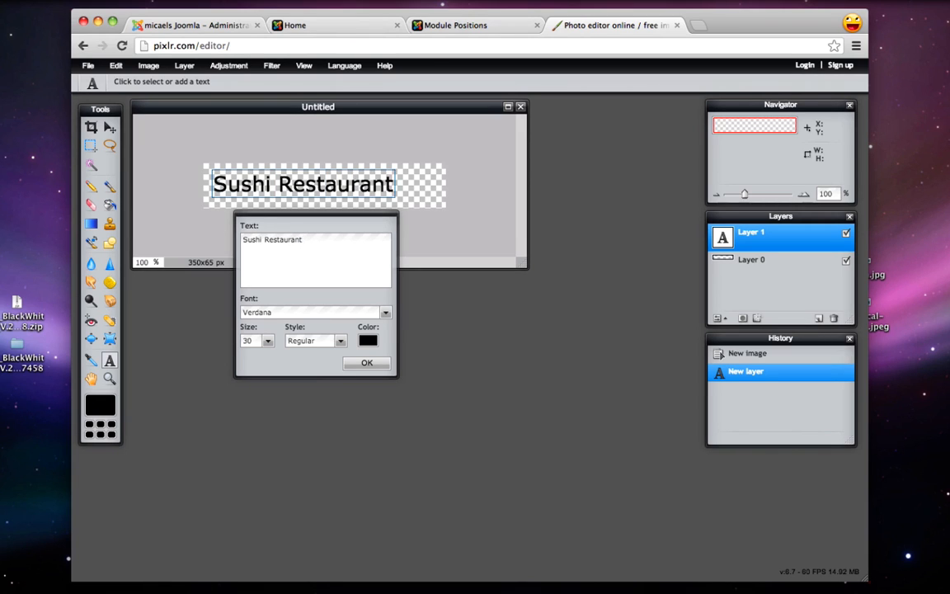
Set the text to size 38 and red colour ff5e5e, then confirm the text layer
{"action": "left_click_drag", "start_coordinate": [333, 248], "coordinate": [114, 240]}
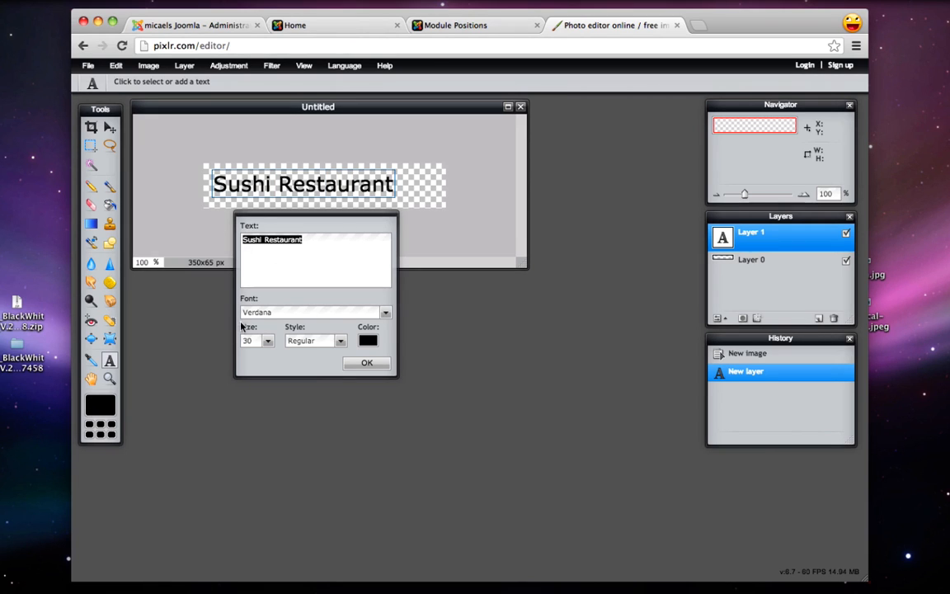
{"action": "left_click", "coordinate": [269, 341]}
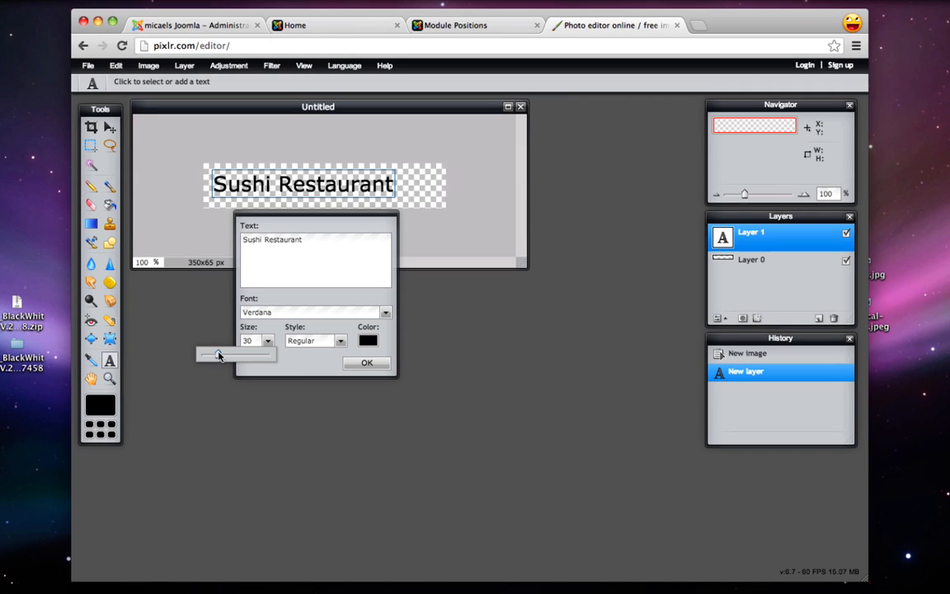
{"action": "left_click_drag", "start_coordinate": [219, 355], "coordinate": [219, 356]}
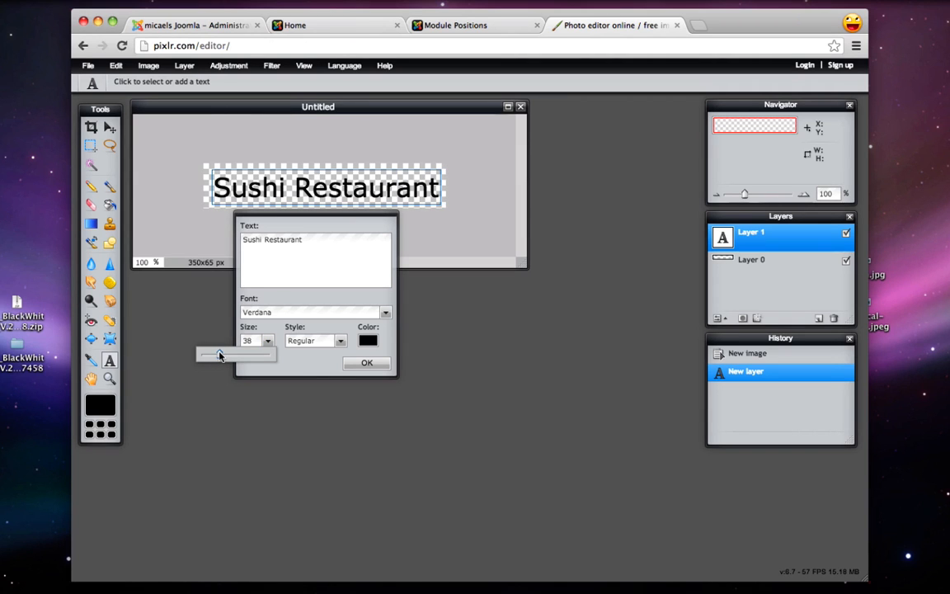
{"action": "left_click", "coordinate": [368, 340]}
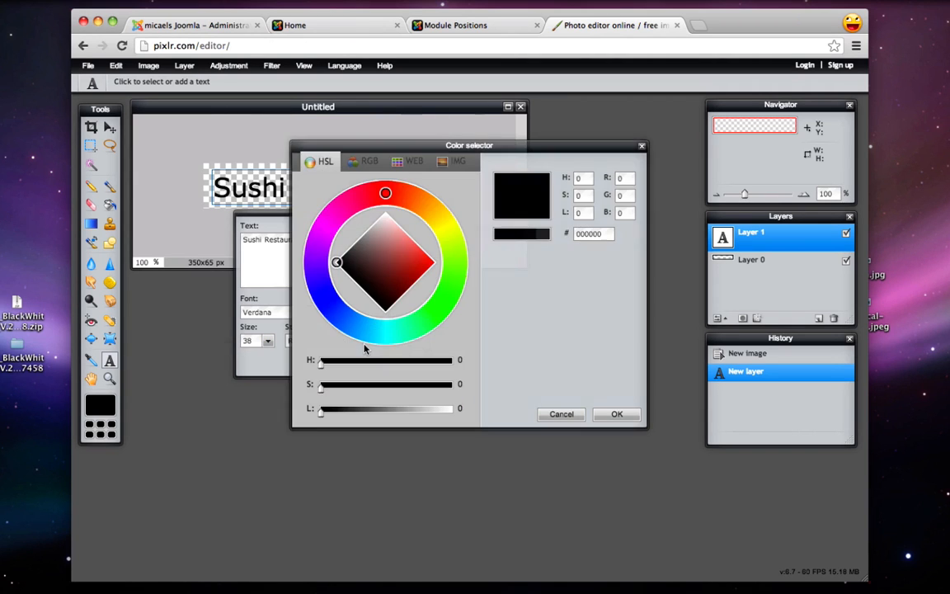
{"action": "left_click", "coordinate": [407, 245]}
{"action": "left_click_drag", "start_coordinate": [407, 245], "coordinate": [418, 244]}
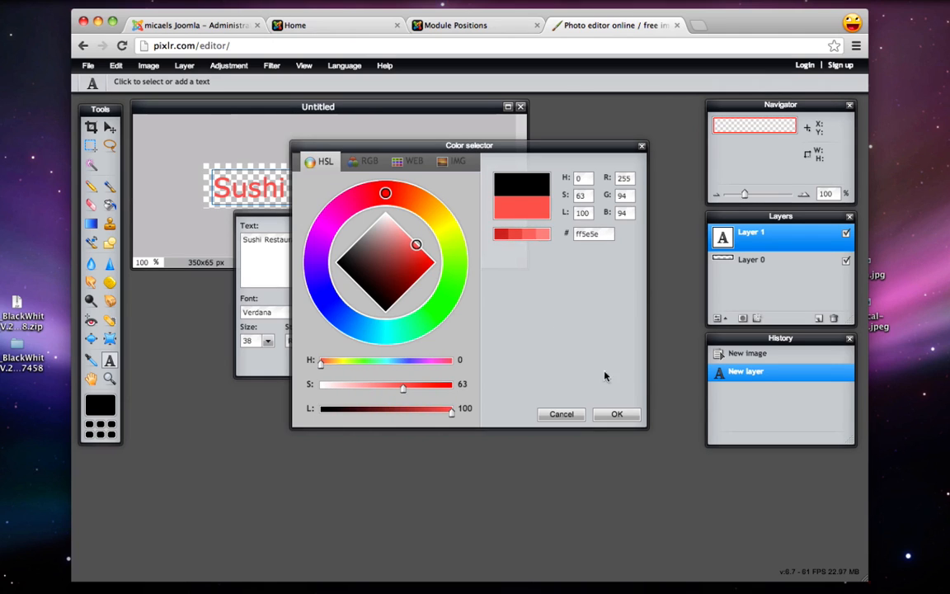
{"action": "left_click", "coordinate": [613, 419]}
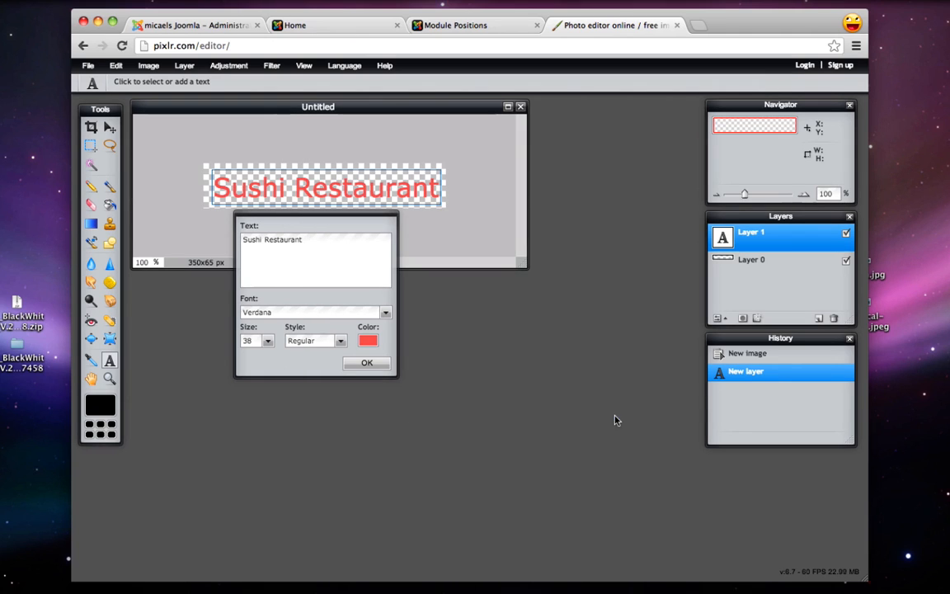
{"action": "left_click", "coordinate": [366, 363]}
{"action": "left_click", "coordinate": [109, 127]}
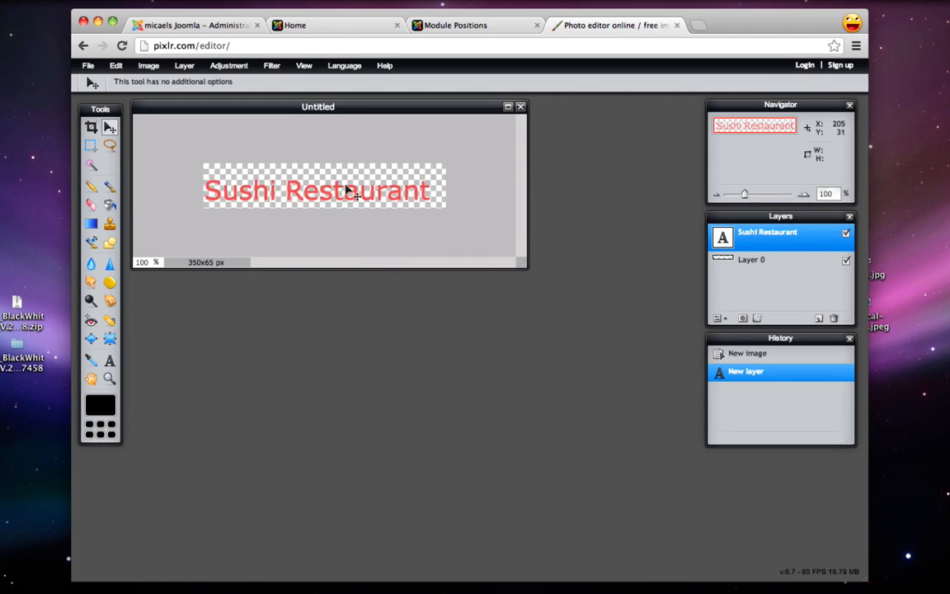
Nudge the text slightly up-right, then save the logo to the Desktop as PNG file sushi.png
{"action": "left_click_drag", "start_coordinate": [346, 190], "coordinate": [350, 186]}
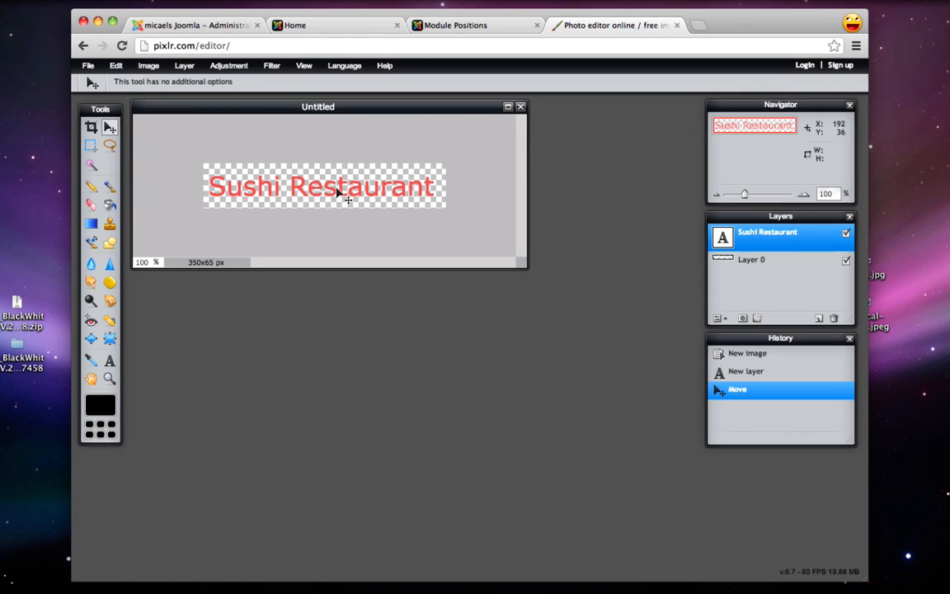
{"action": "left_click", "coordinate": [88, 66]}
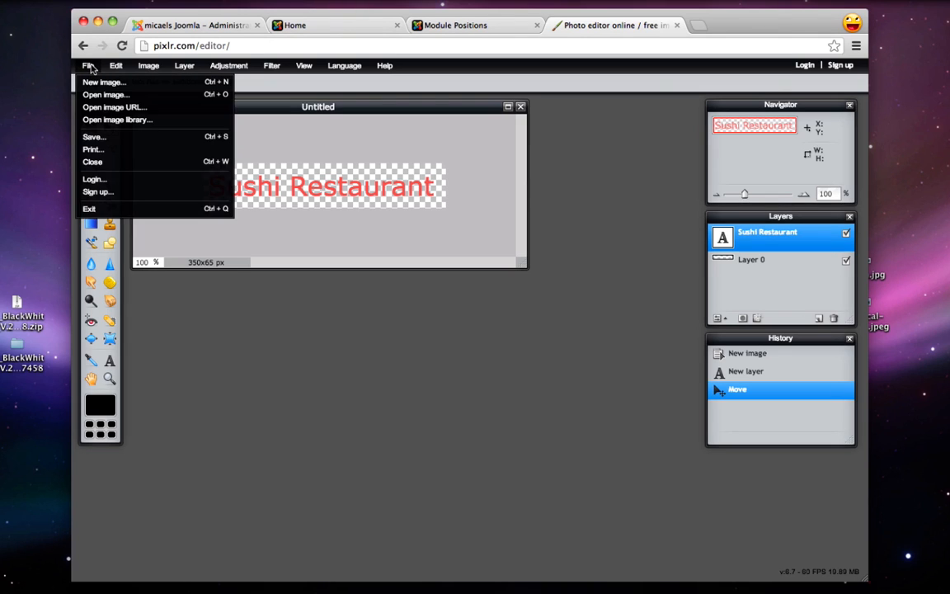
{"action": "left_click", "coordinate": [97, 137]}
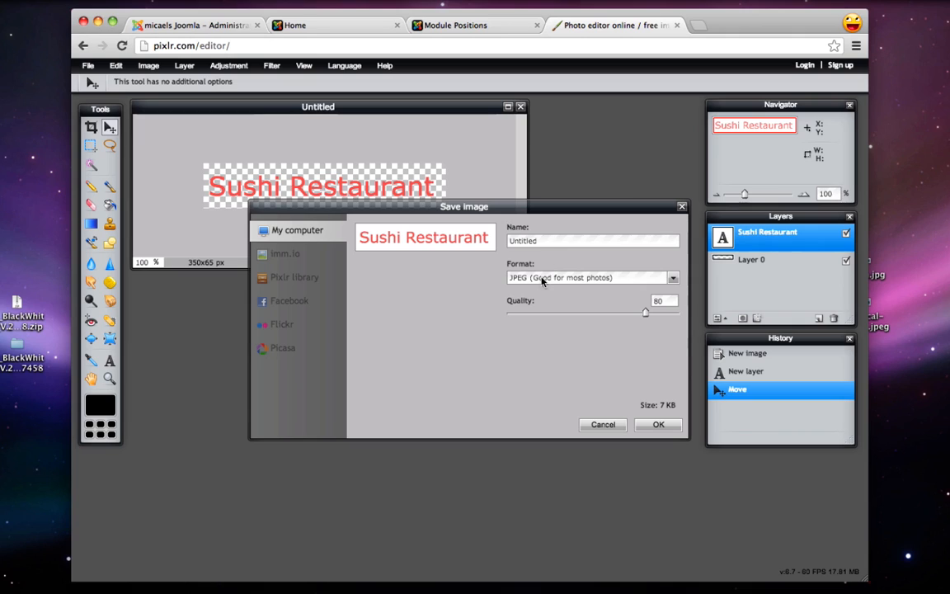
{"action": "double_click", "coordinate": [546, 241]}
{"action": "type", "text": "sushi.png"}
{"action": "left_click", "coordinate": [541, 280]}
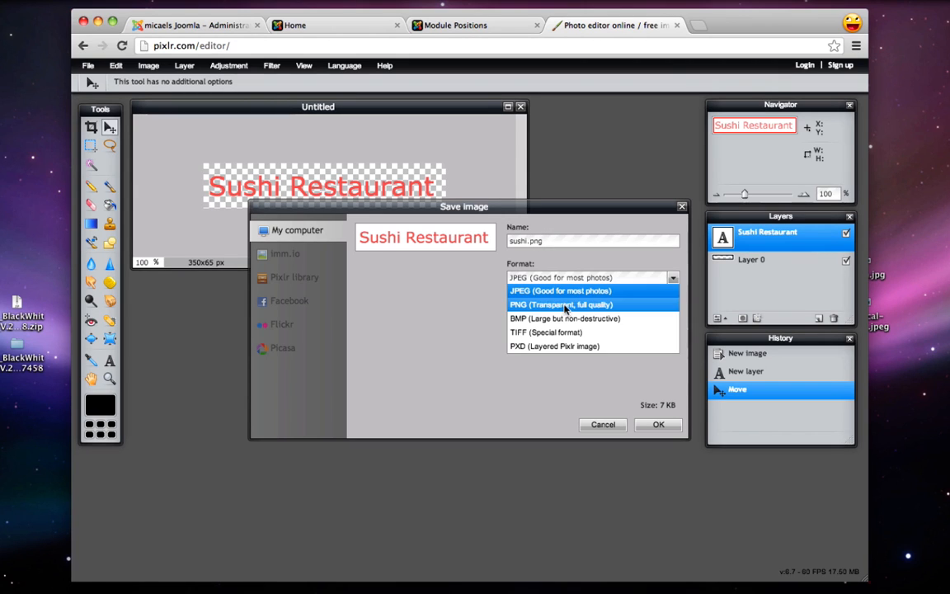
{"action": "left_click", "coordinate": [565, 307]}
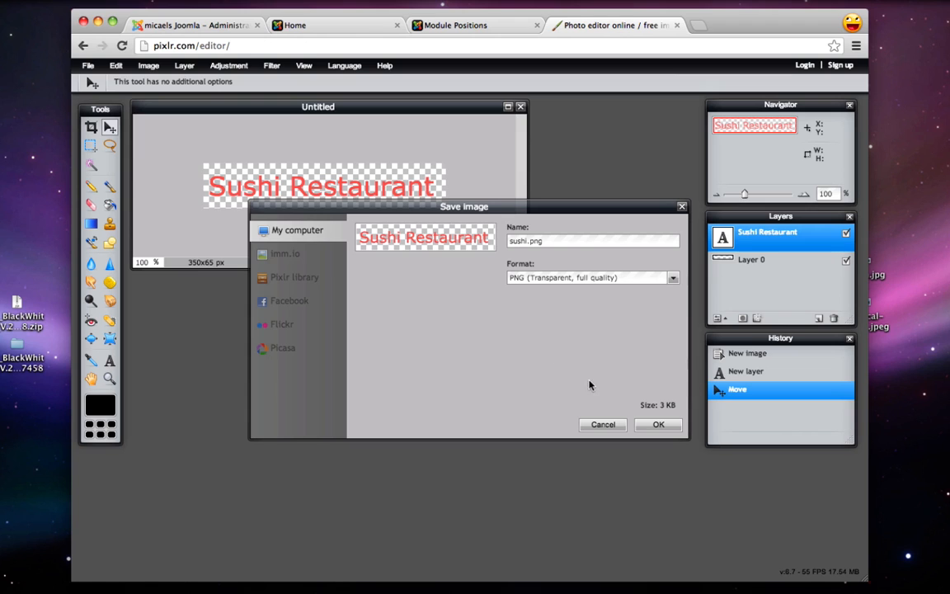
{"action": "left_click", "coordinate": [659, 424]}
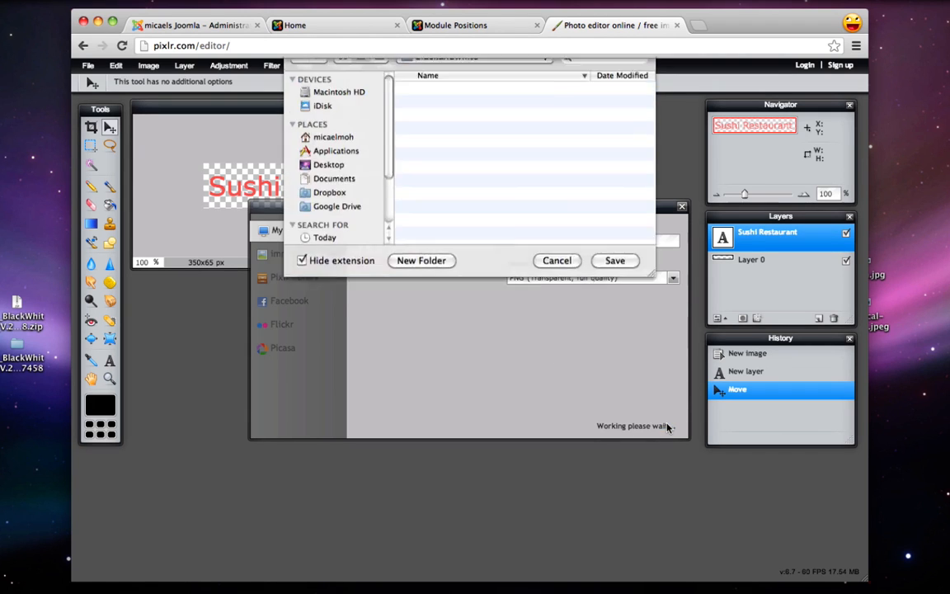
{"action": "left_click", "coordinate": [324, 225]}
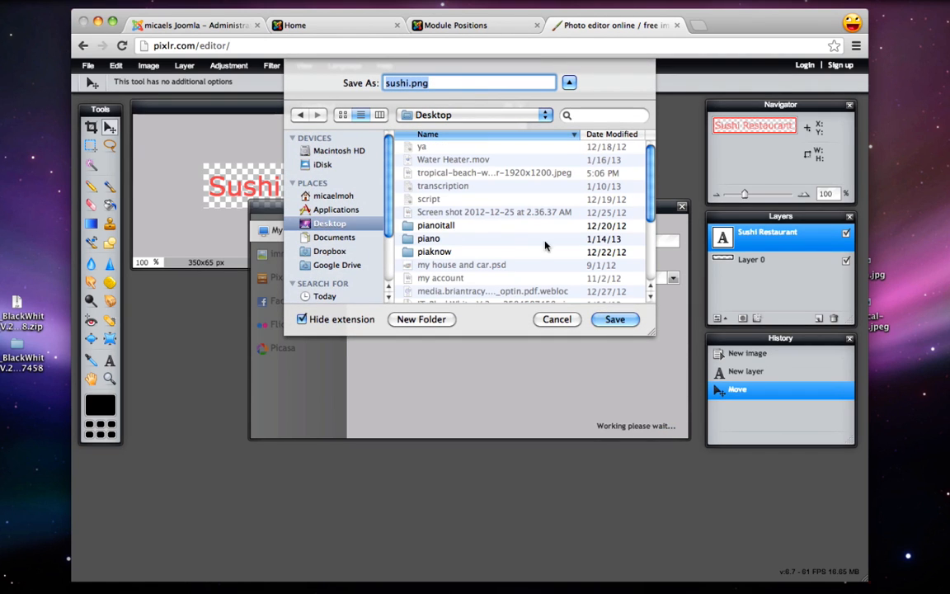
{"action": "left_click", "coordinate": [618, 319]}
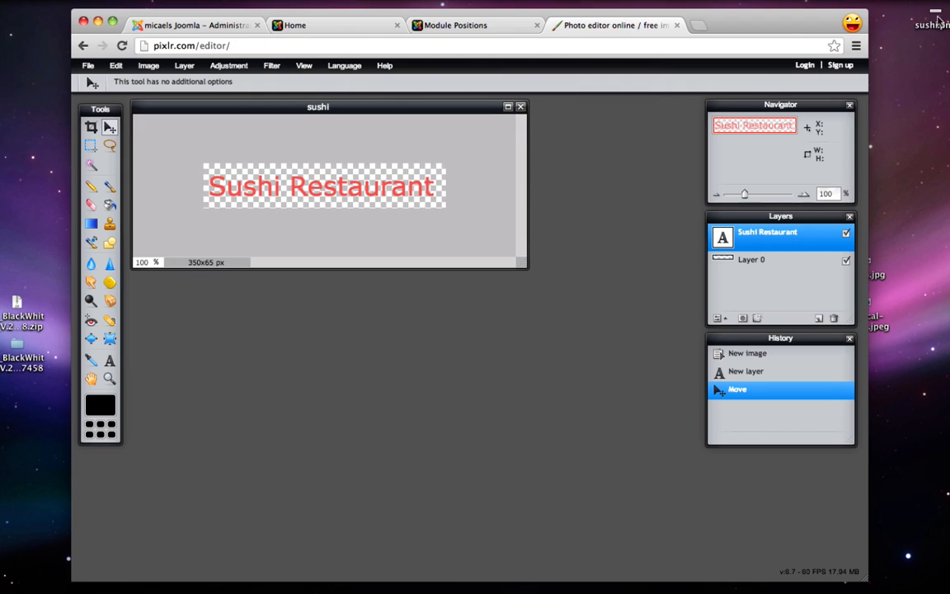
{"action": "left_click_drag", "start_coordinate": [934, 12], "coordinate": [862, 347]}
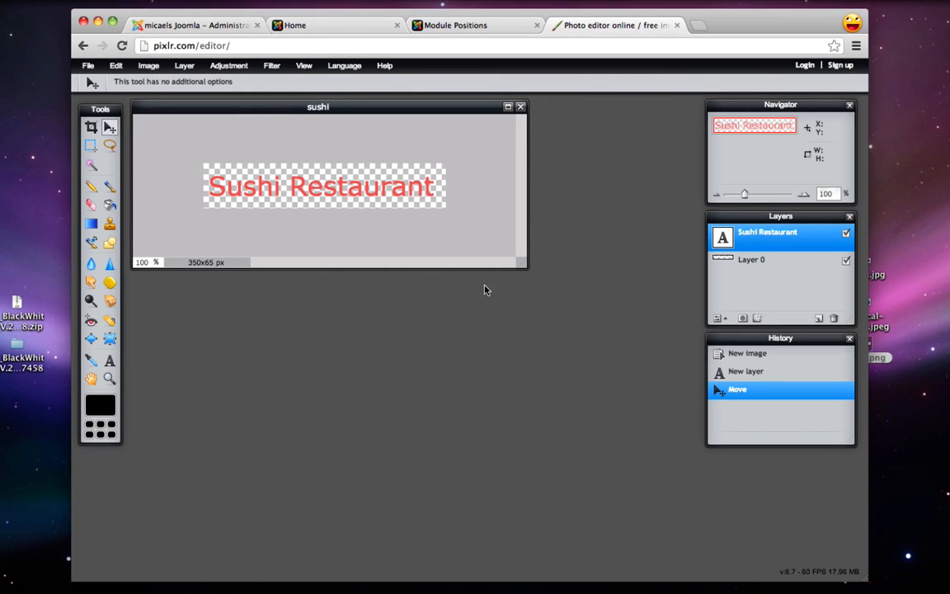
Close Pixlr and open the blackwhite - Default style from Joomla's Template Manager
{"action": "left_click", "coordinate": [675, 27]}
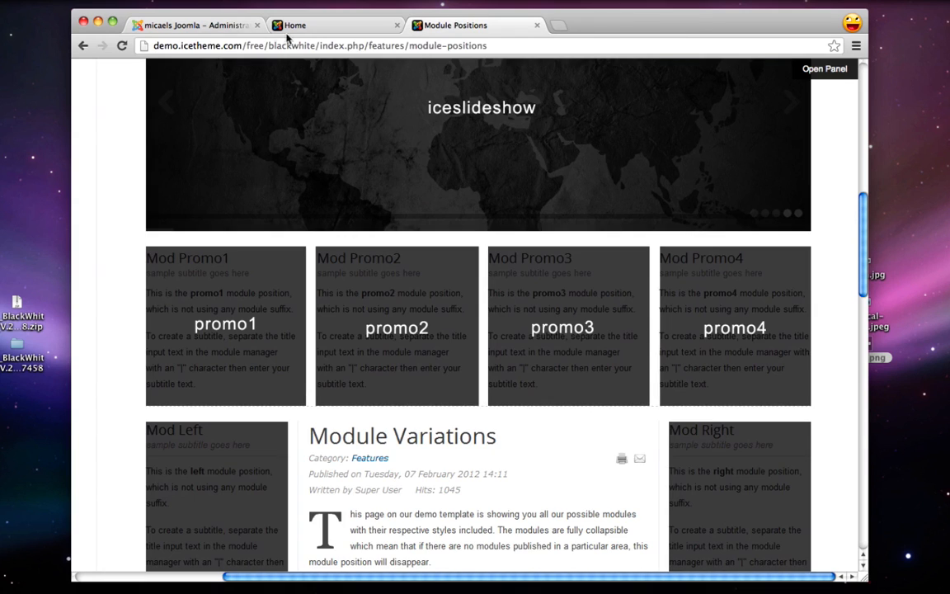
{"action": "left_click", "coordinate": [189, 26]}
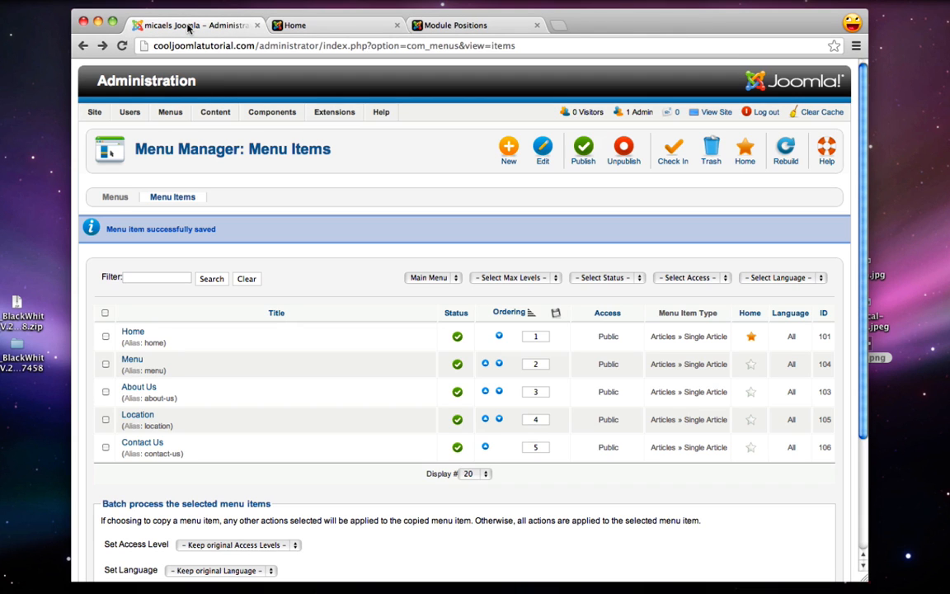
{"action": "mouse_move", "coordinate": [333, 115]}
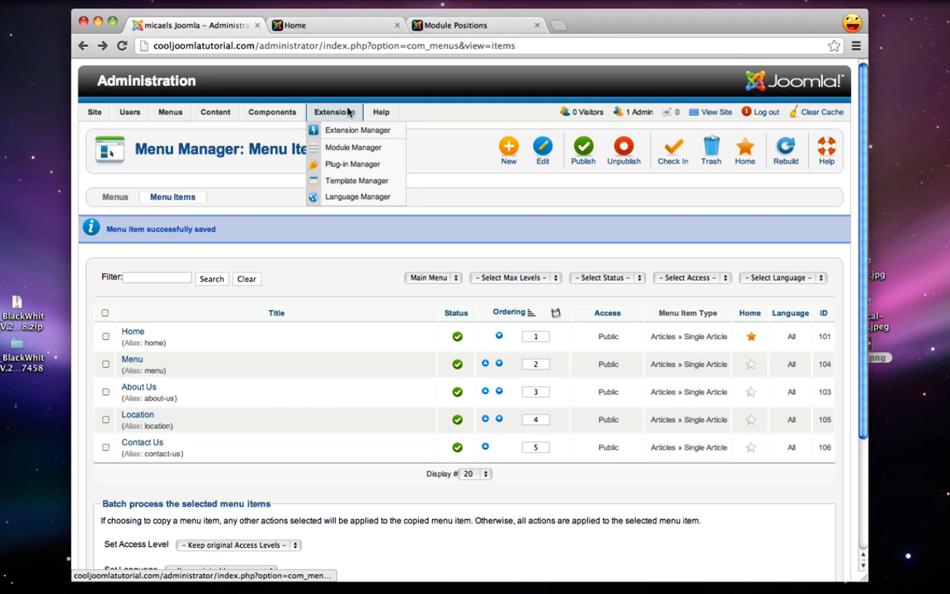
{"action": "left_click", "coordinate": [349, 182]}
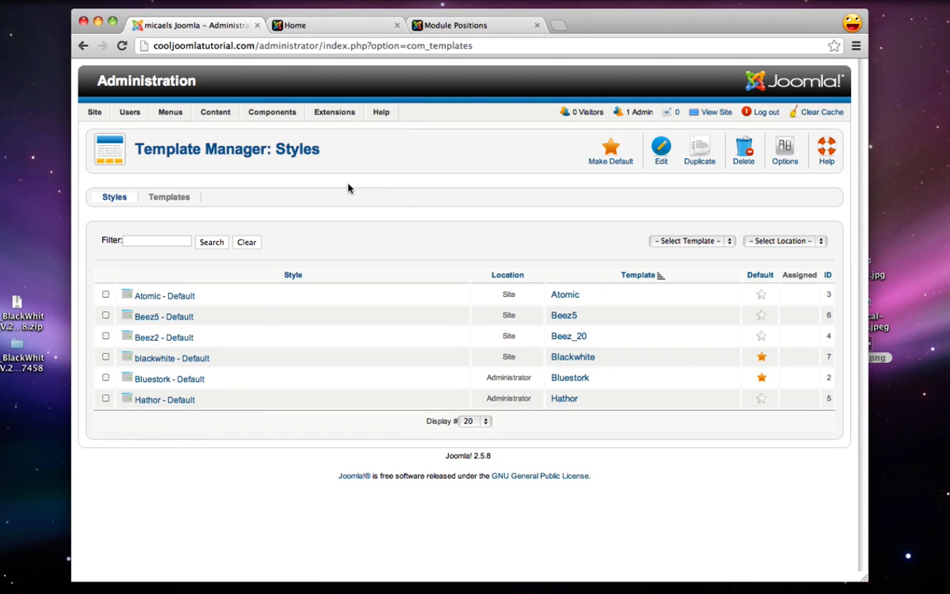
{"action": "left_click", "coordinate": [152, 361]}
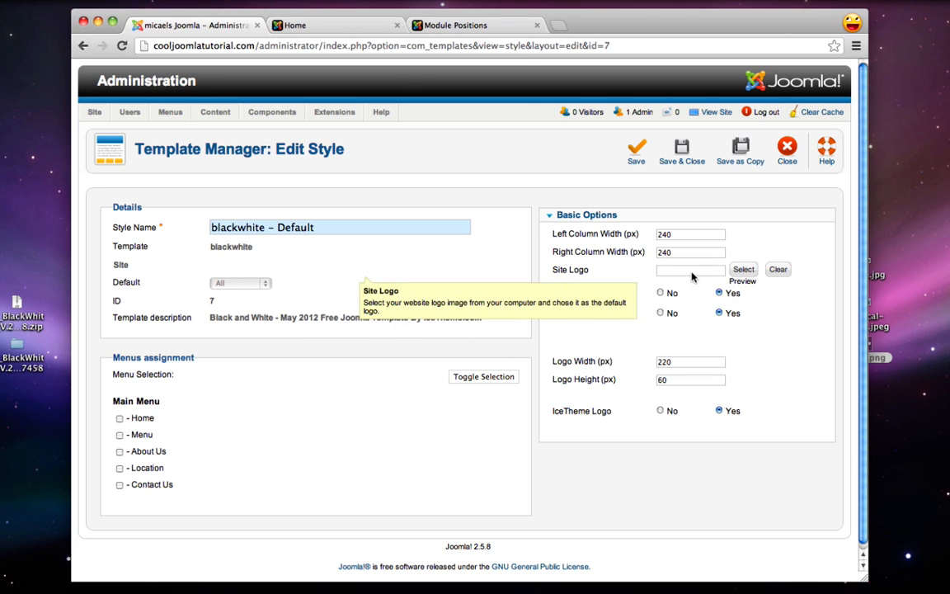
Upload sushi.png from the computer into the Joomla media library
{"action": "left_click", "coordinate": [743, 270]}
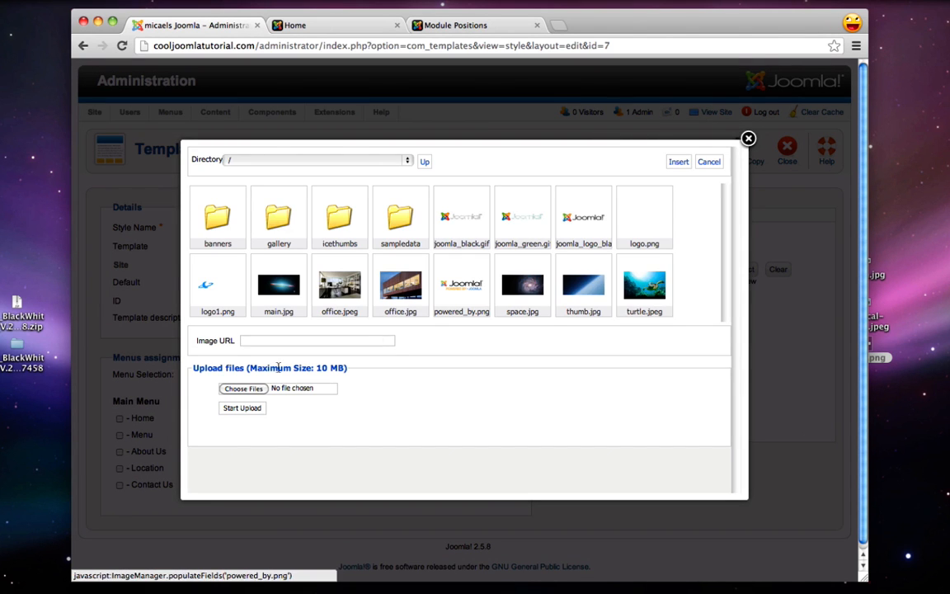
{"action": "left_click", "coordinate": [241, 389]}
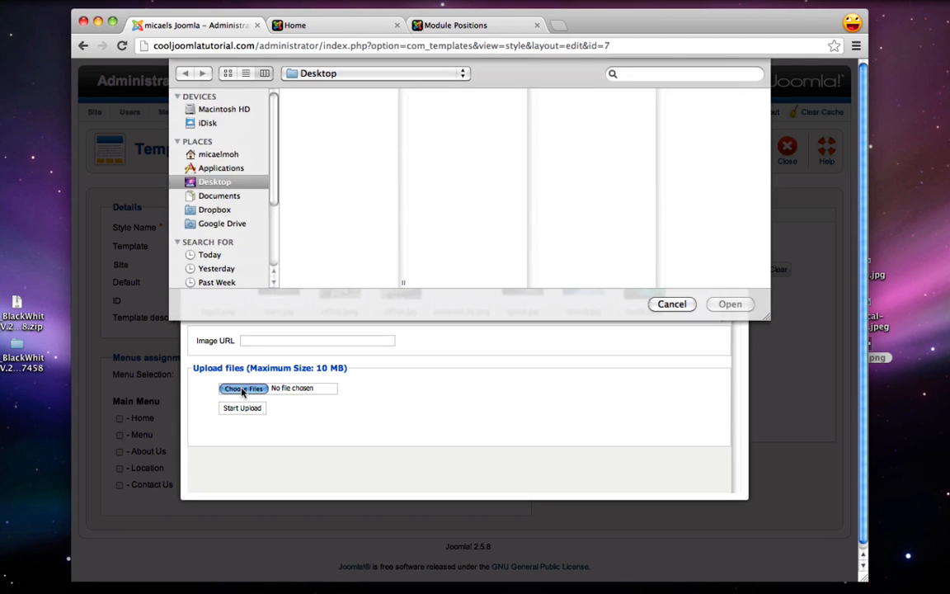
{"action": "scroll", "coordinate": [334, 159], "scroll_direction": "down", "scroll_amount": 3}
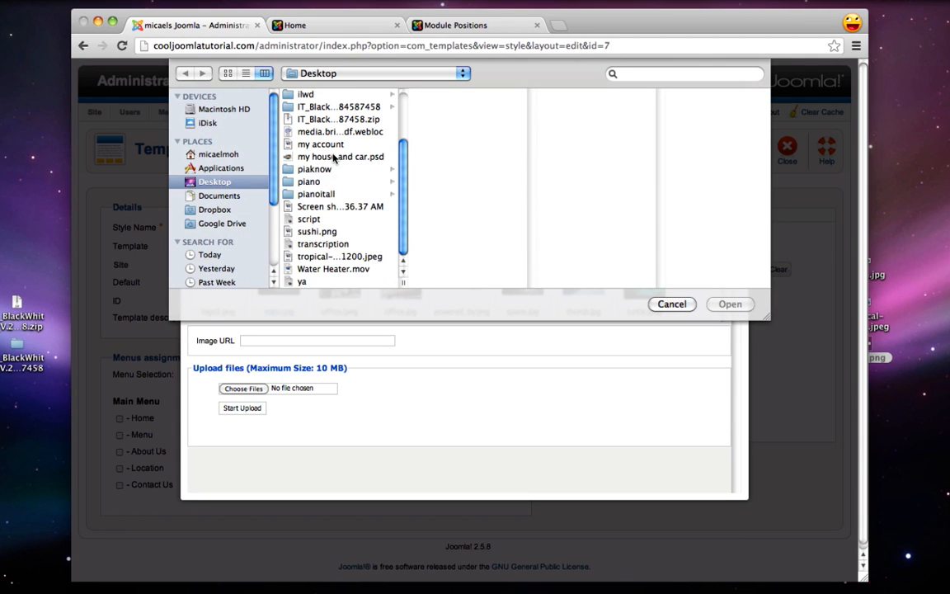
{"action": "left_click", "coordinate": [321, 232]}
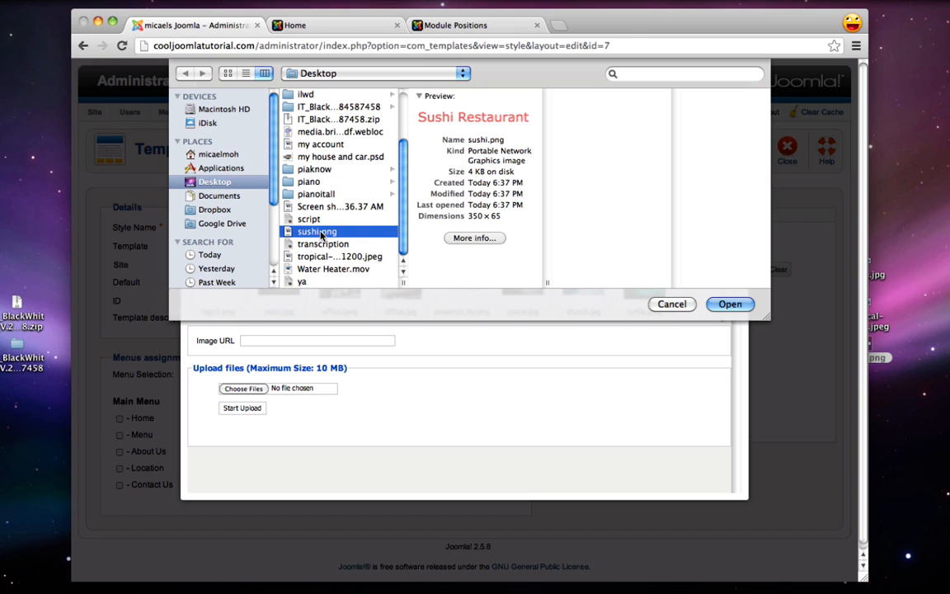
{"action": "left_click", "coordinate": [730, 303]}
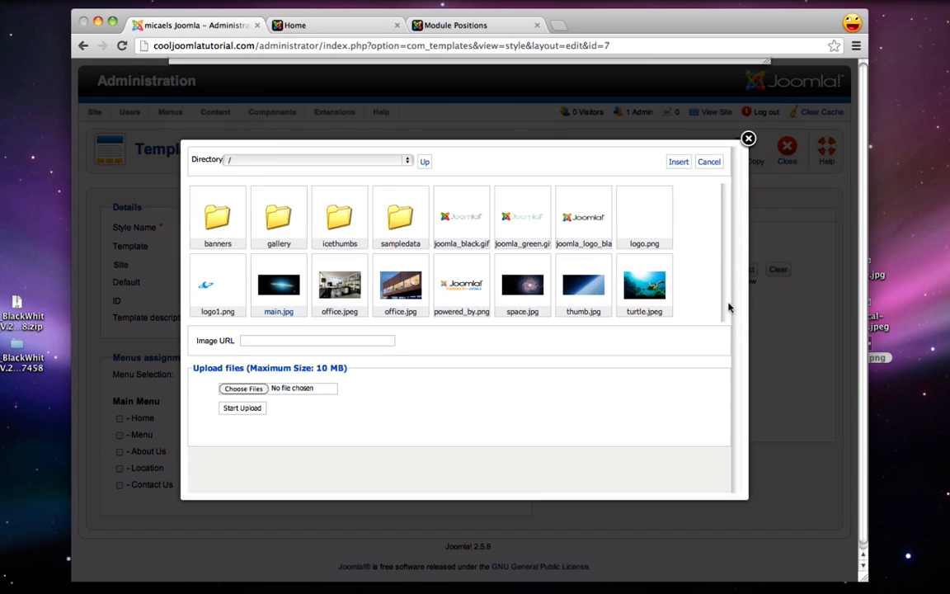
{"action": "left_click", "coordinate": [240, 409]}
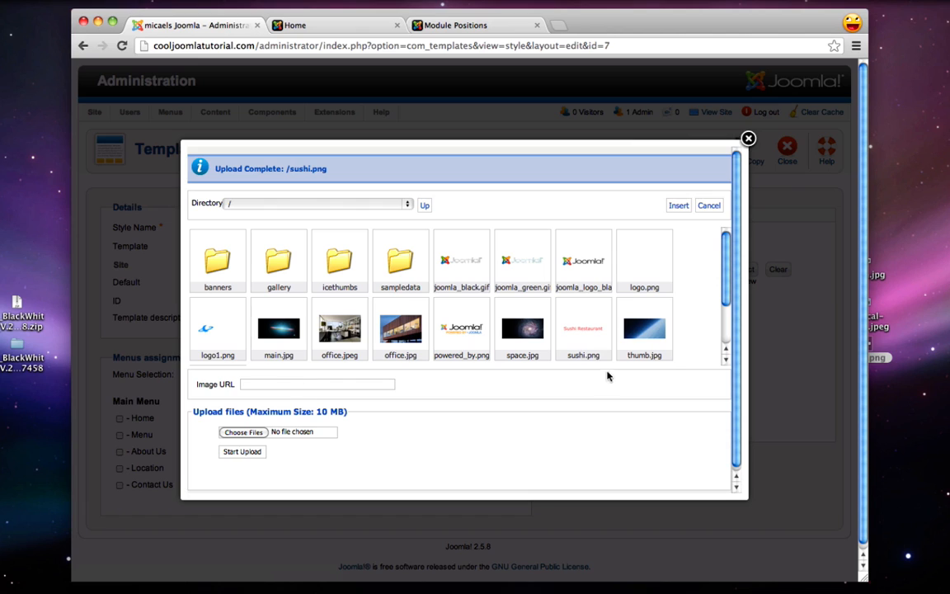
Insert sushi.png as the Site Logo, save and close the style, and view the live site
{"action": "left_click", "coordinate": [584, 329]}
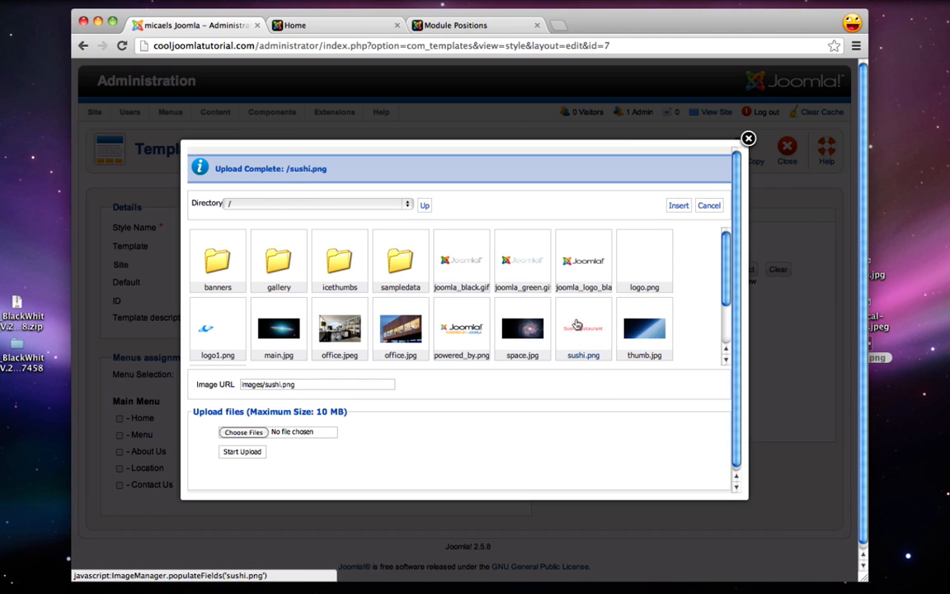
{"action": "left_click", "coordinate": [678, 205]}
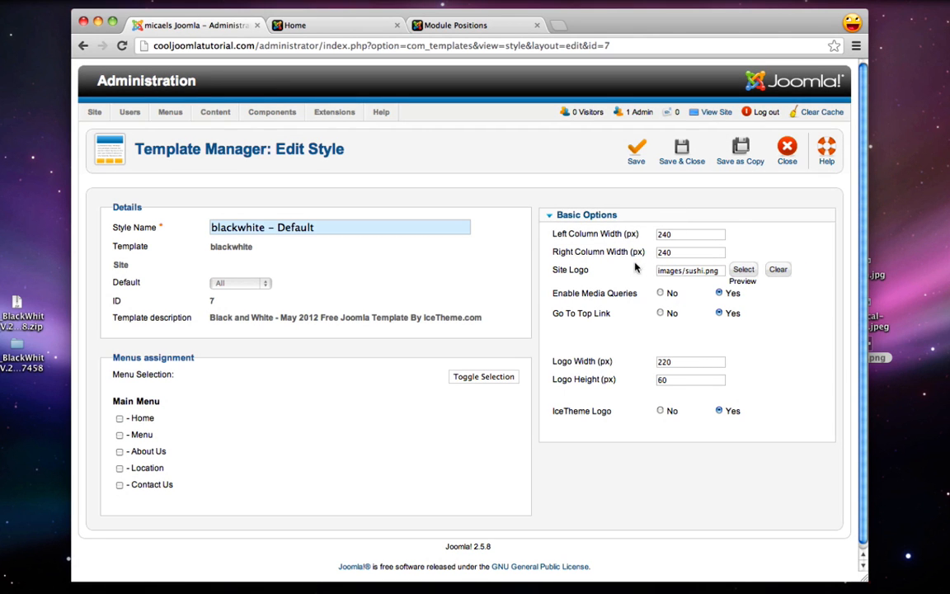
{"action": "left_click", "coordinate": [685, 149]}
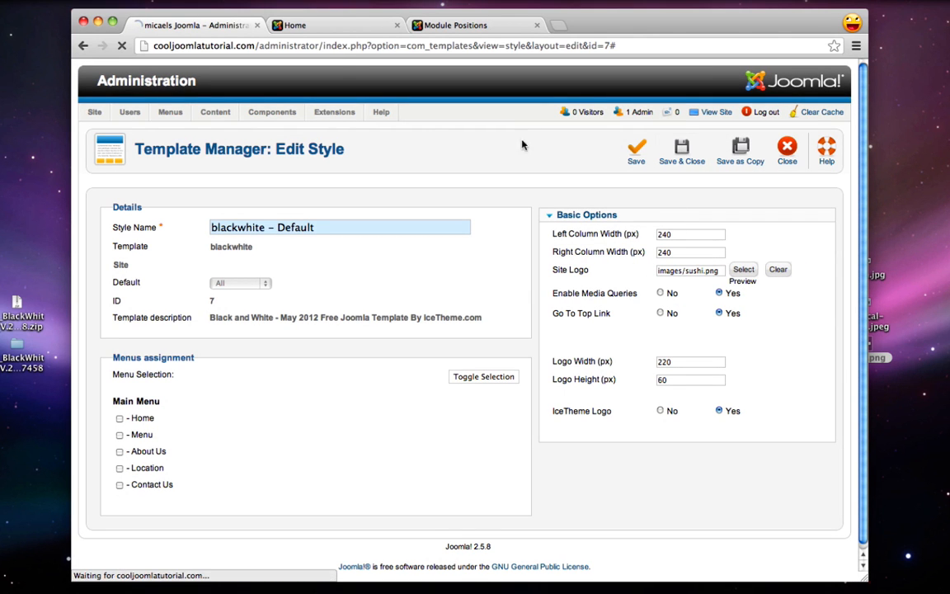
{"action": "left_click", "coordinate": [320, 25]}
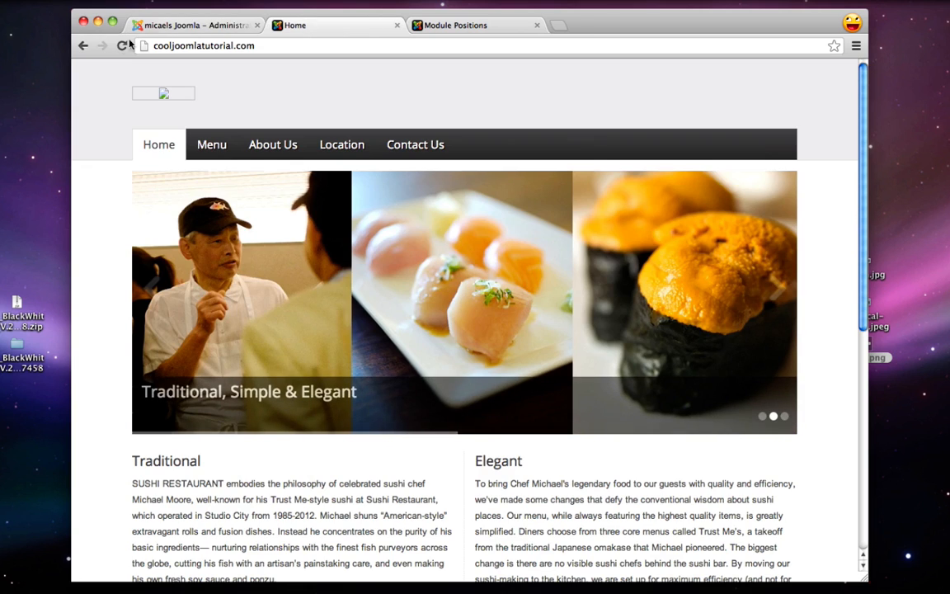
Reload the live homepage to show the red logo, then return to the administration tab
{"action": "left_click", "coordinate": [121, 45]}
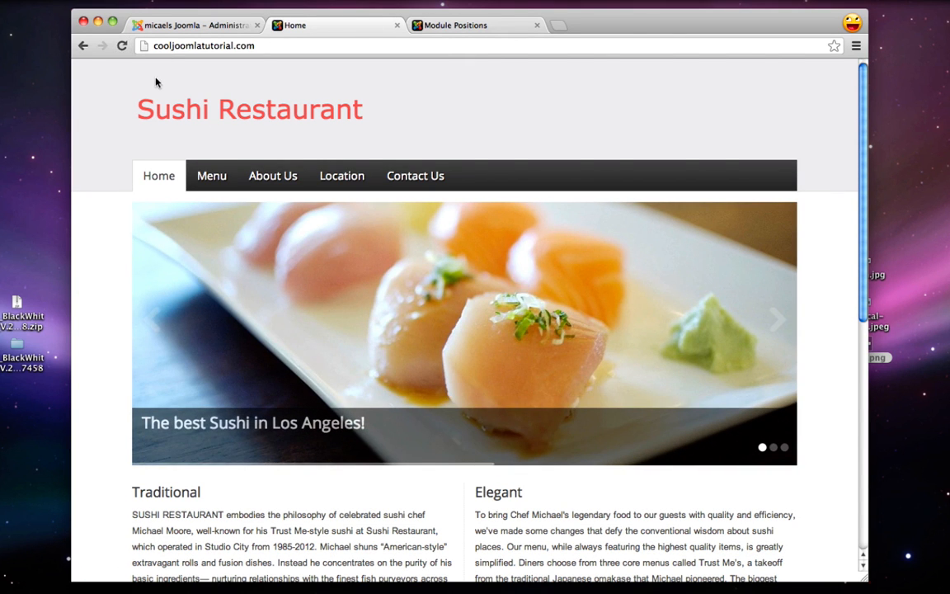
{"action": "left_click", "coordinate": [202, 27]}
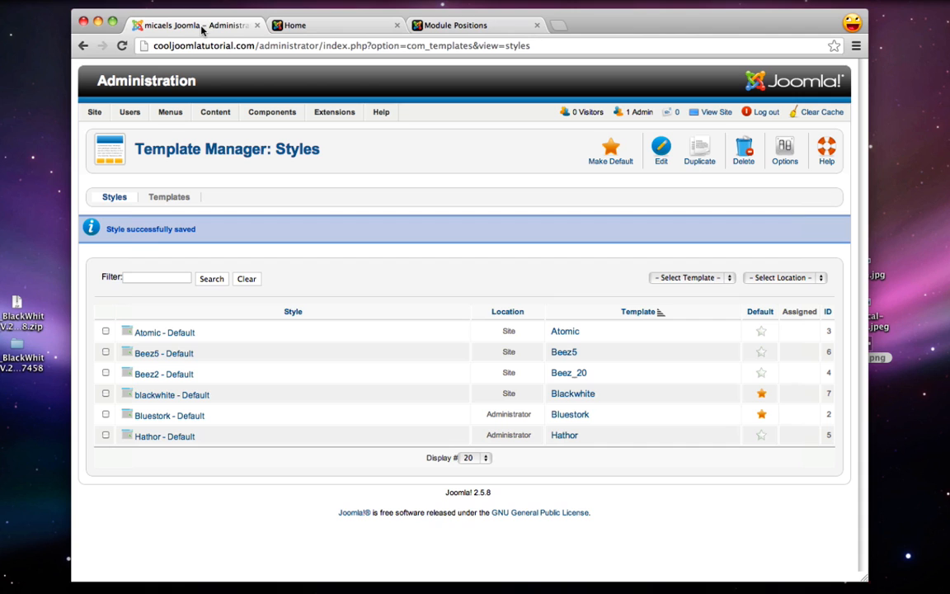
Open blackwhite - Default and upload sushilogo.png from the blackandwhite folder
{"action": "left_click", "coordinate": [167, 396]}
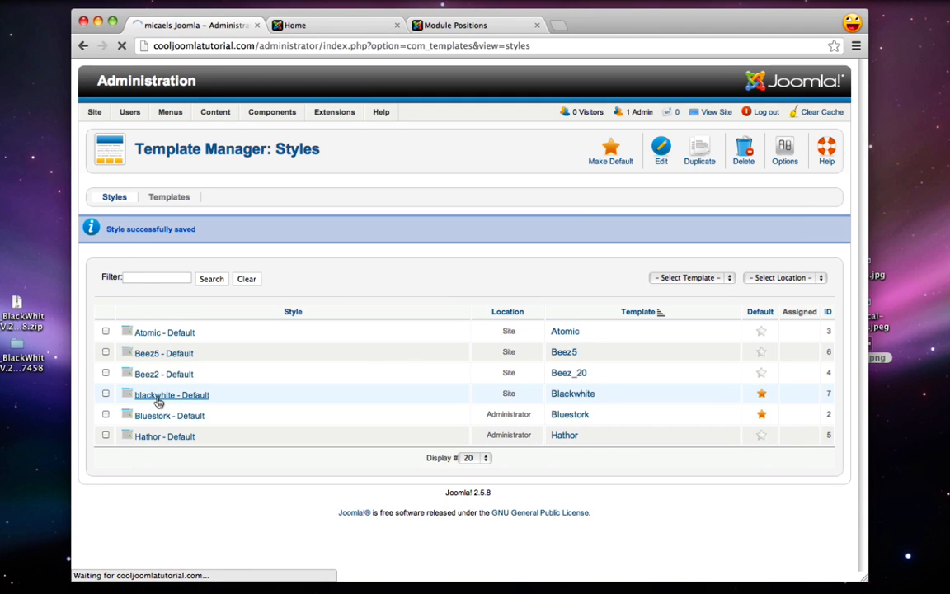
{"action": "left_click", "coordinate": [743, 270]}
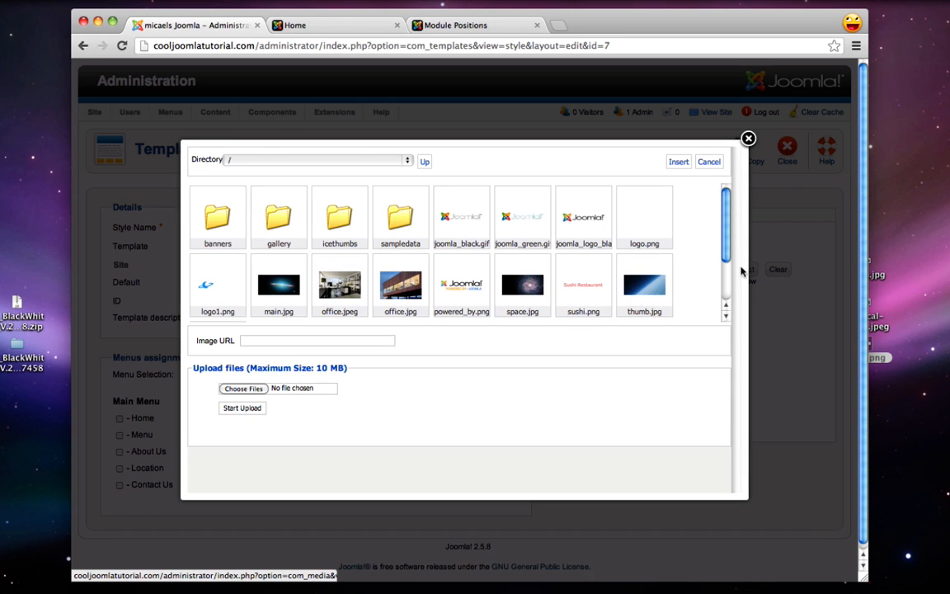
{"action": "left_click", "coordinate": [250, 390]}
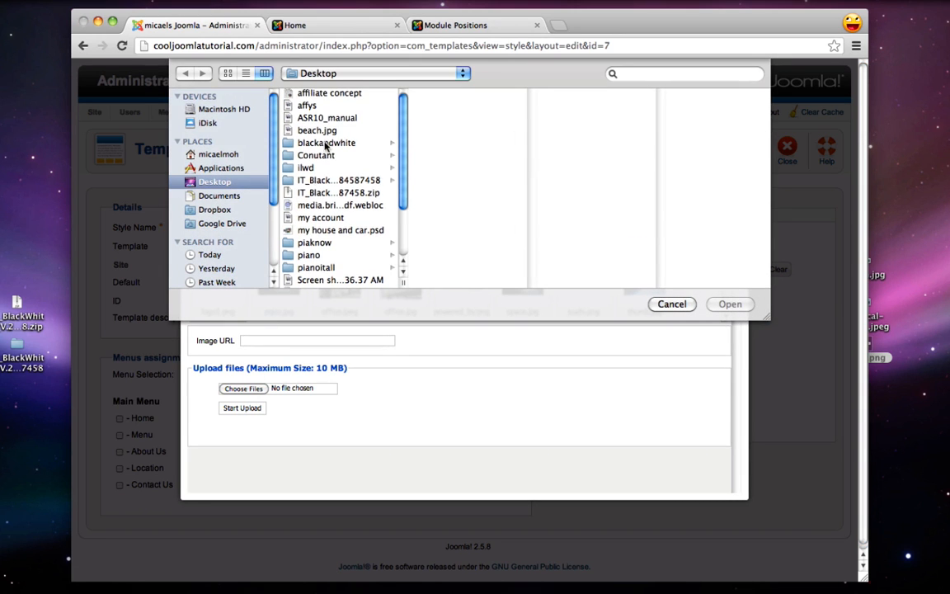
{"action": "left_click", "coordinate": [327, 143]}
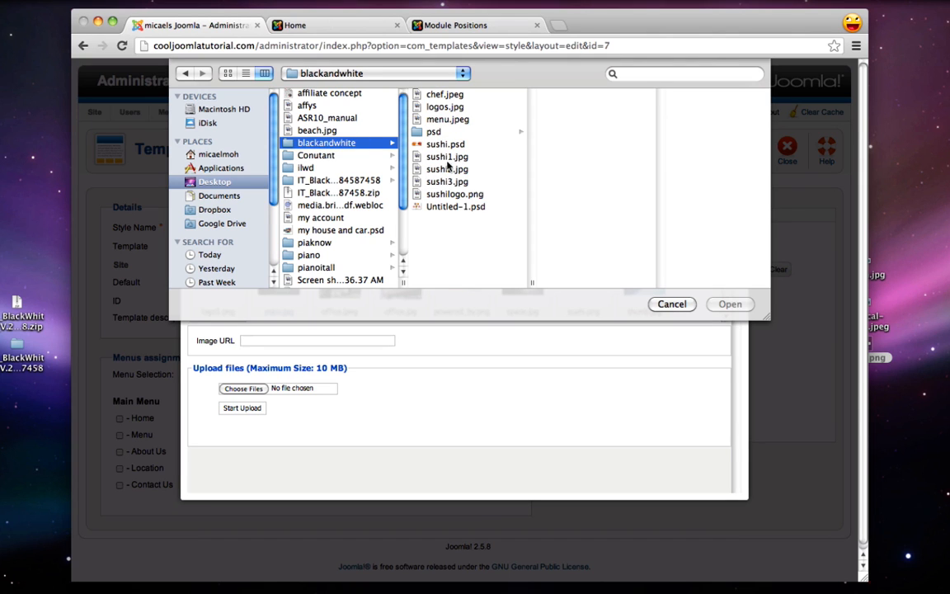
{"action": "left_click", "coordinate": [453, 194]}
{"action": "left_click", "coordinate": [730, 303]}
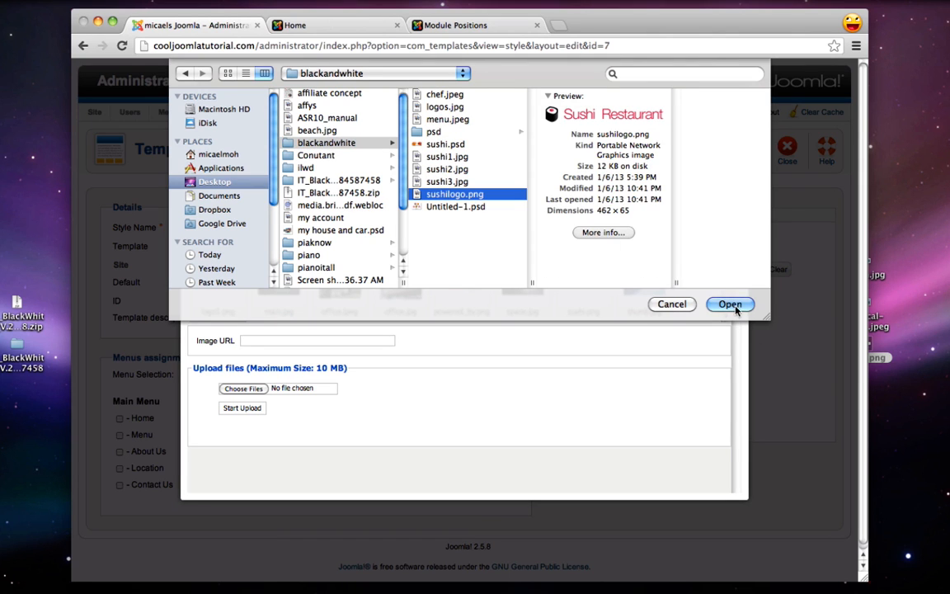
{"action": "left_click", "coordinate": [234, 410]}
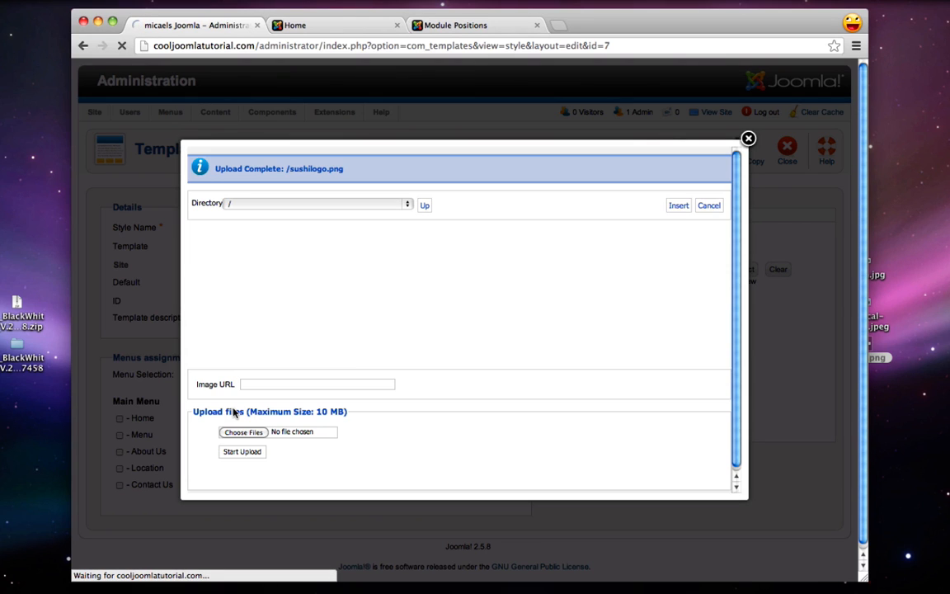
Insert sushilogo.png as the Site Logo and save and close the style
{"action": "left_click", "coordinate": [629, 323]}
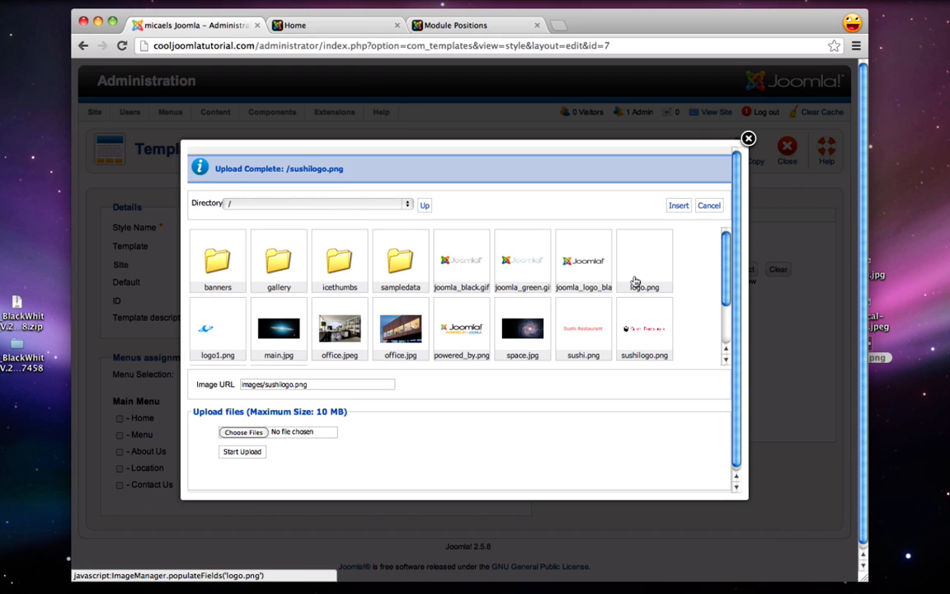
{"action": "left_click", "coordinate": [678, 206]}
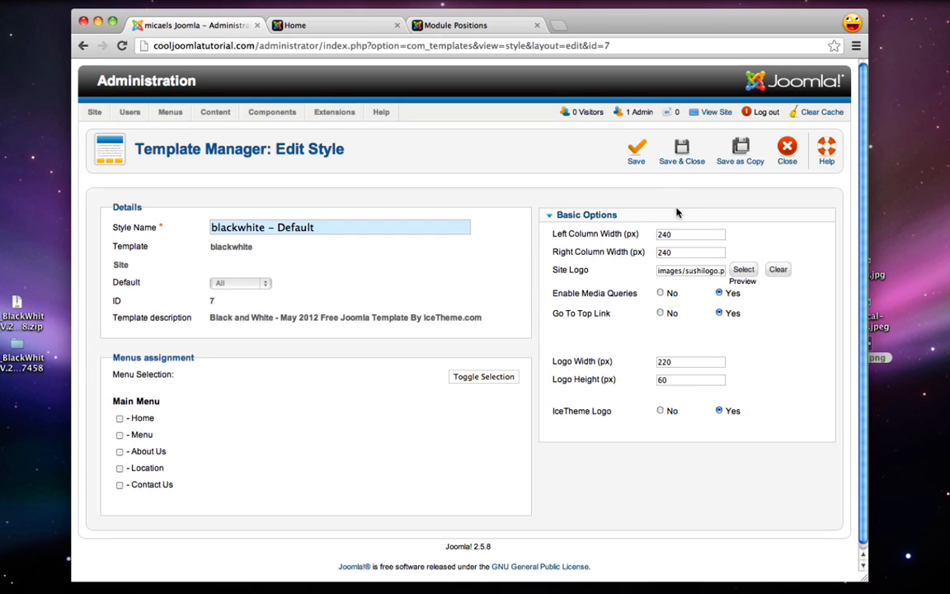
{"action": "left_click", "coordinate": [681, 152]}
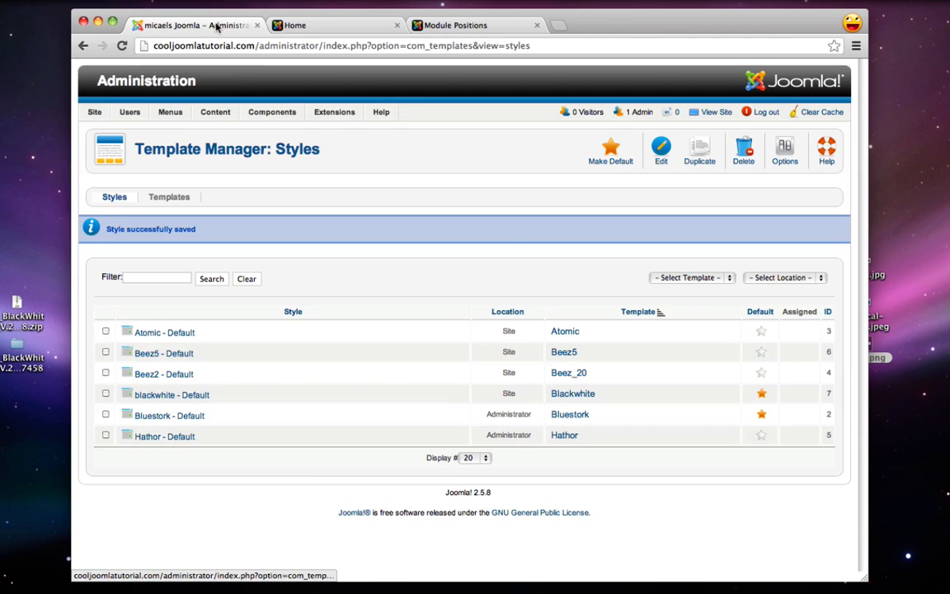
{"action": "left_click", "coordinate": [295, 25]}
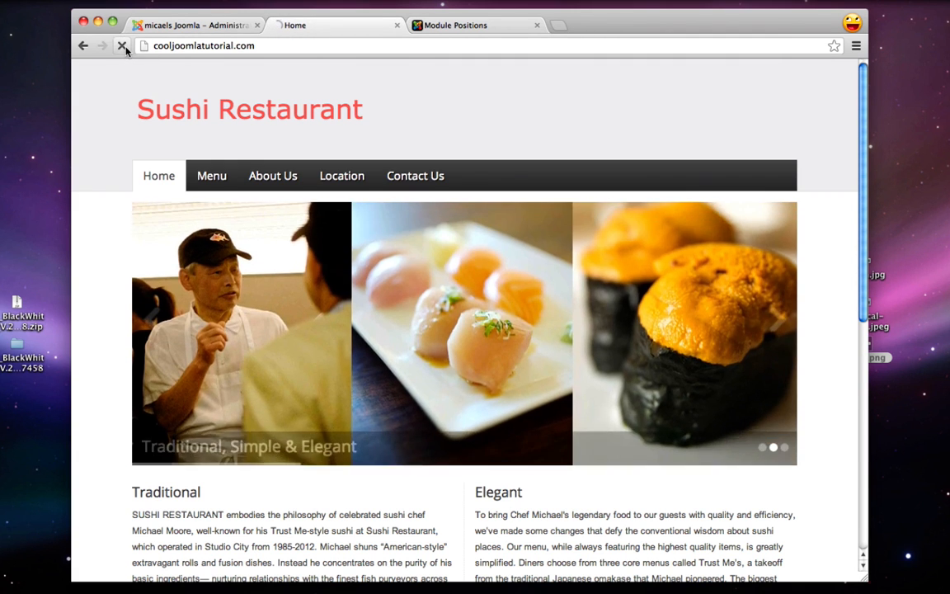
{"action": "left_click", "coordinate": [123, 46]}
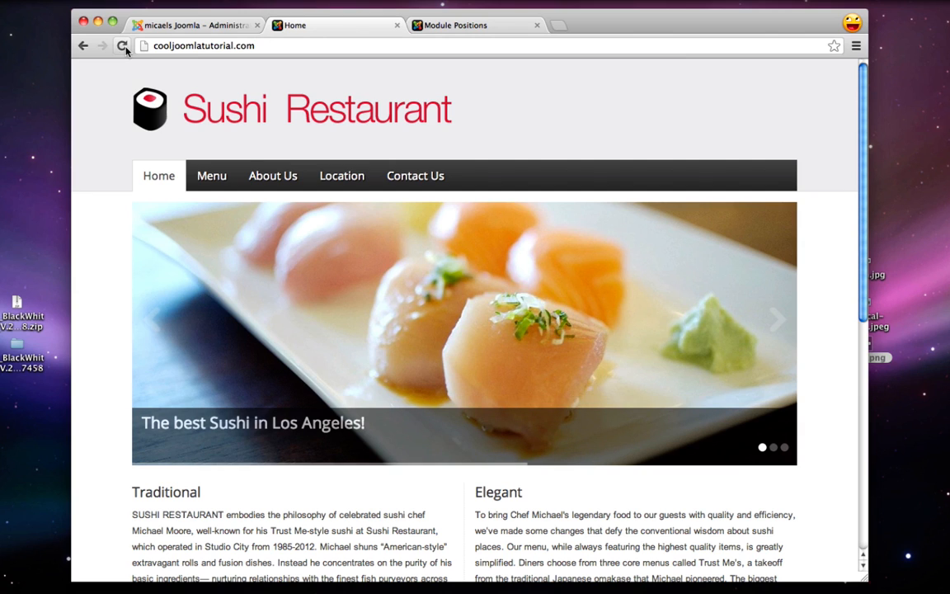
{"action": "left_click", "coordinate": [192, 25]}
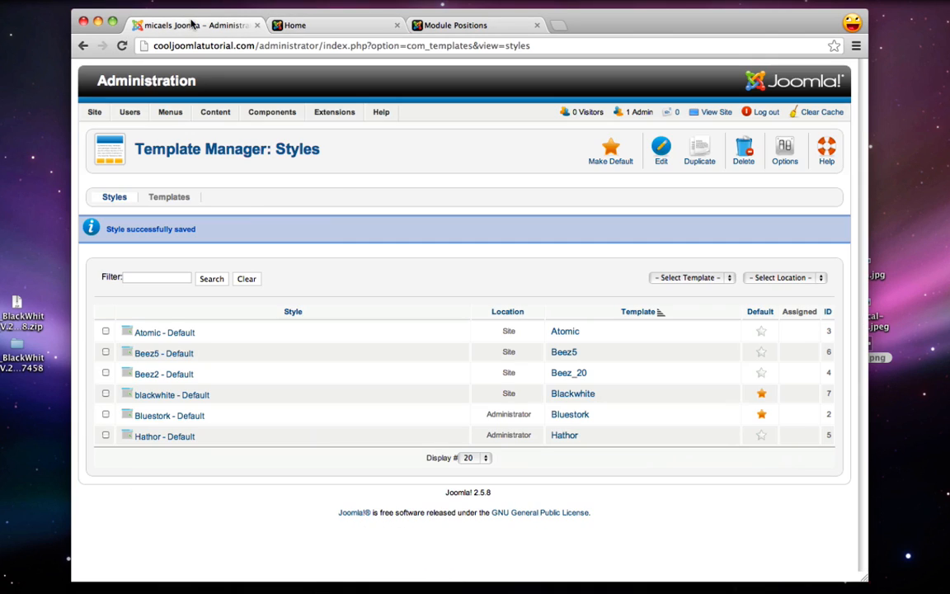
{"action": "left_click", "coordinate": [308, 26]}
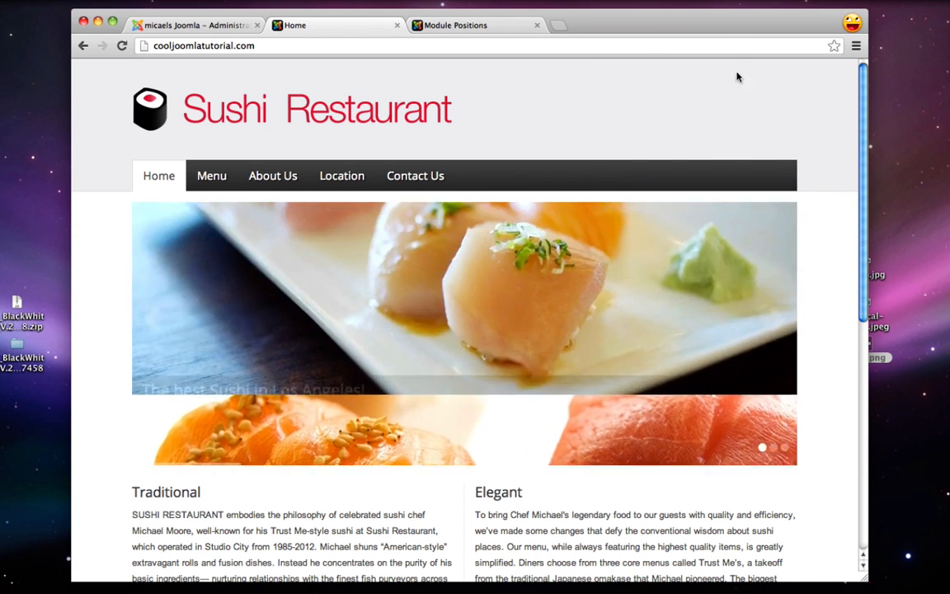
{"action": "left_click", "coordinate": [214, 28]}
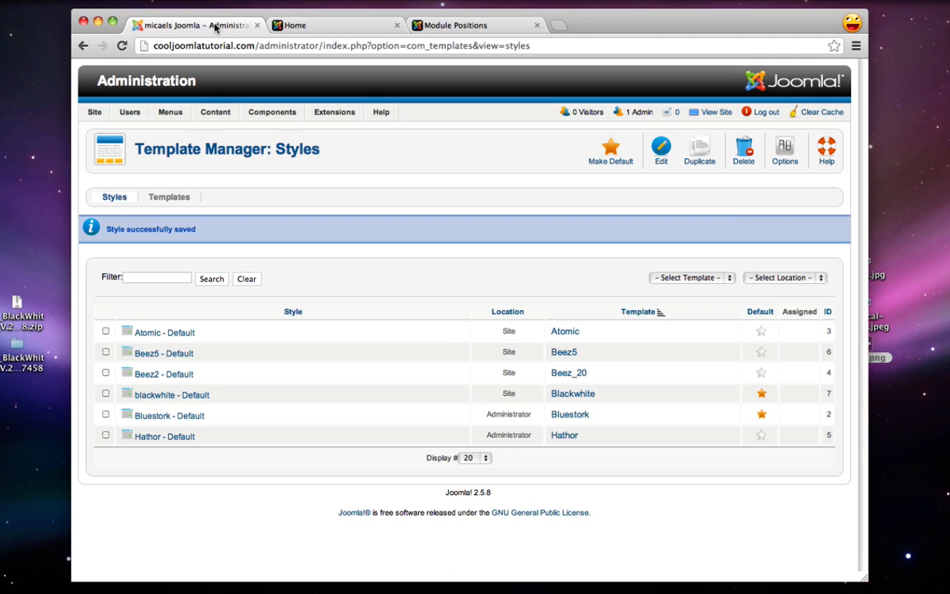
{"action": "left_click", "coordinate": [483, 27]}
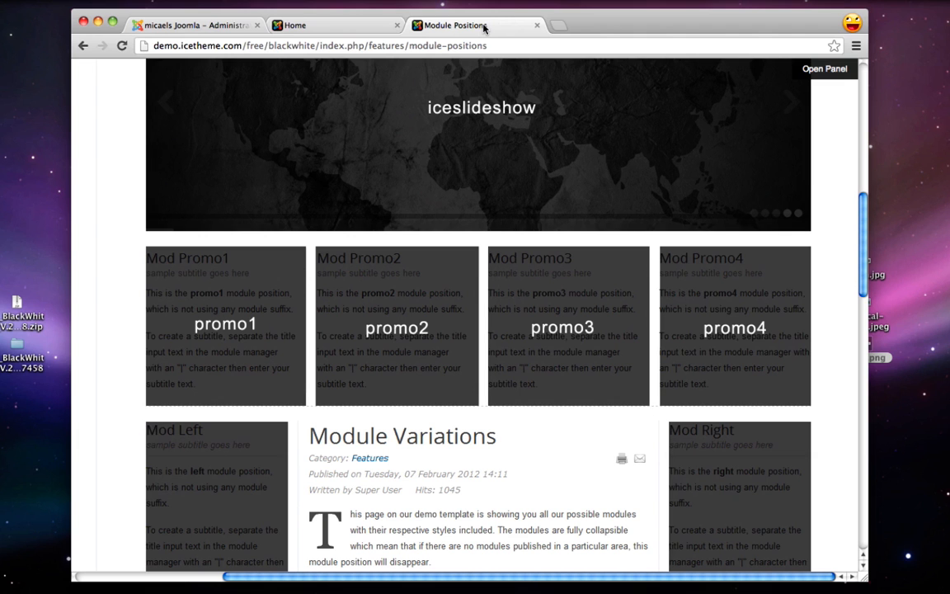
{"action": "scroll", "coordinate": [594, 159], "scroll_direction": "up", "scroll_amount": 5}
{"action": "scroll", "coordinate": [596, 160], "scroll_direction": "up", "scroll_amount": 2}
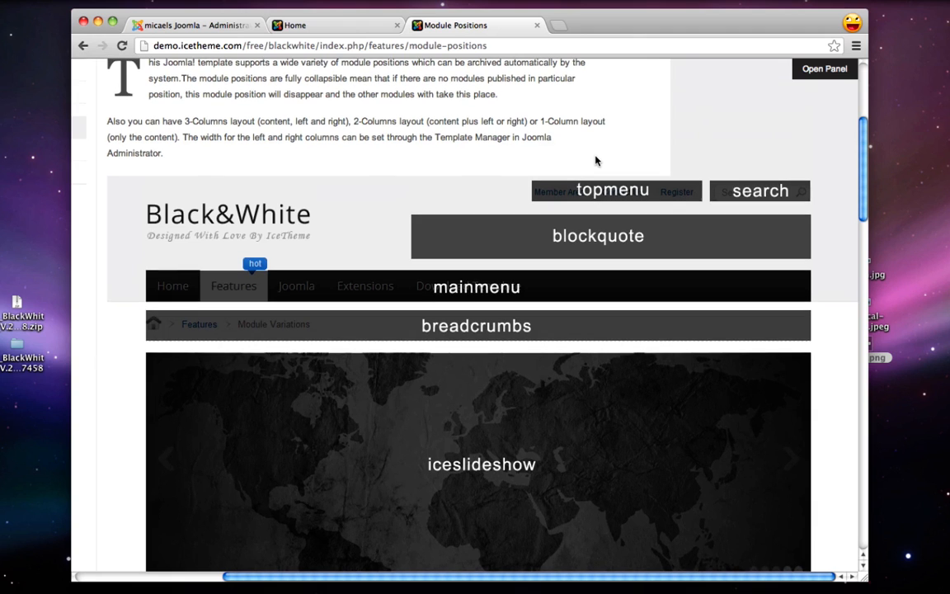
{"action": "scroll", "coordinate": [596, 160], "scroll_direction": "up", "scroll_amount": 2}
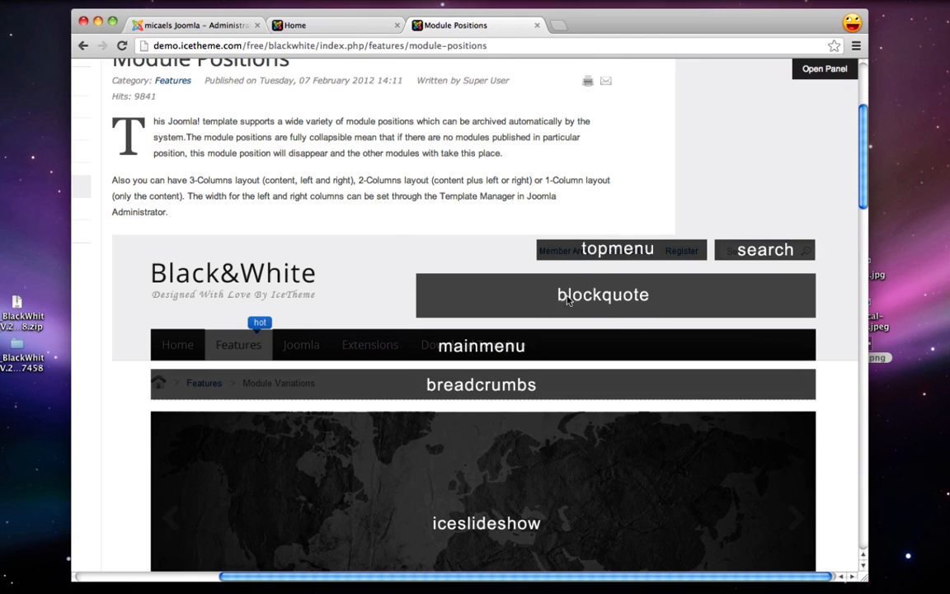
{"action": "left_click", "coordinate": [206, 28]}
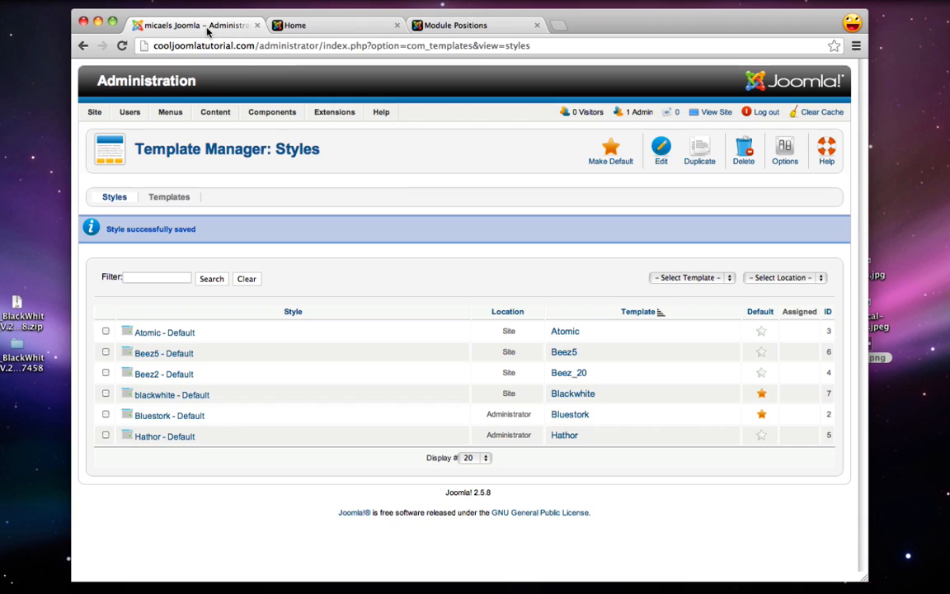
Start a new Custom HTML module from the Module Manager and title it 'Address'
{"action": "mouse_move", "coordinate": [317, 113]}
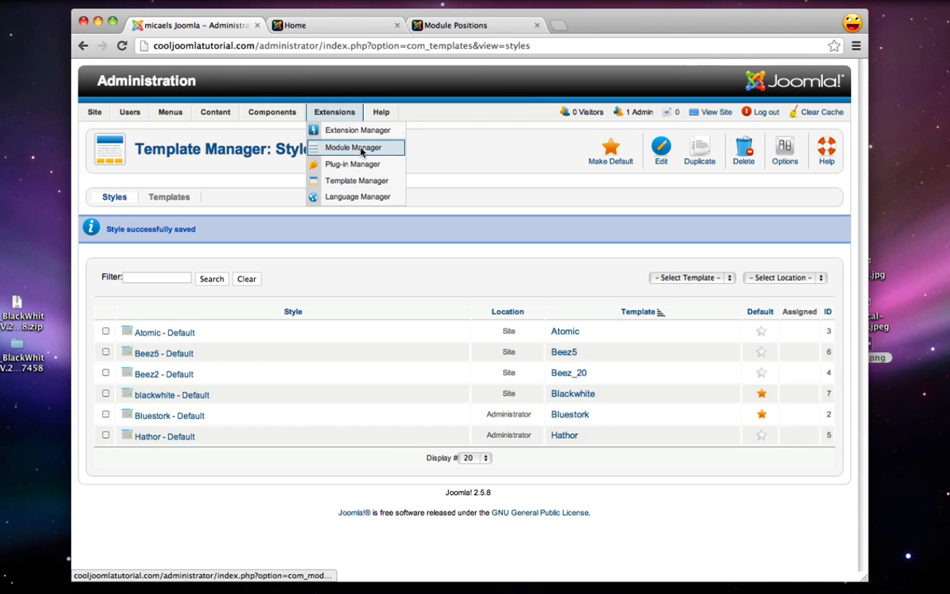
{"action": "left_click", "coordinate": [352, 148]}
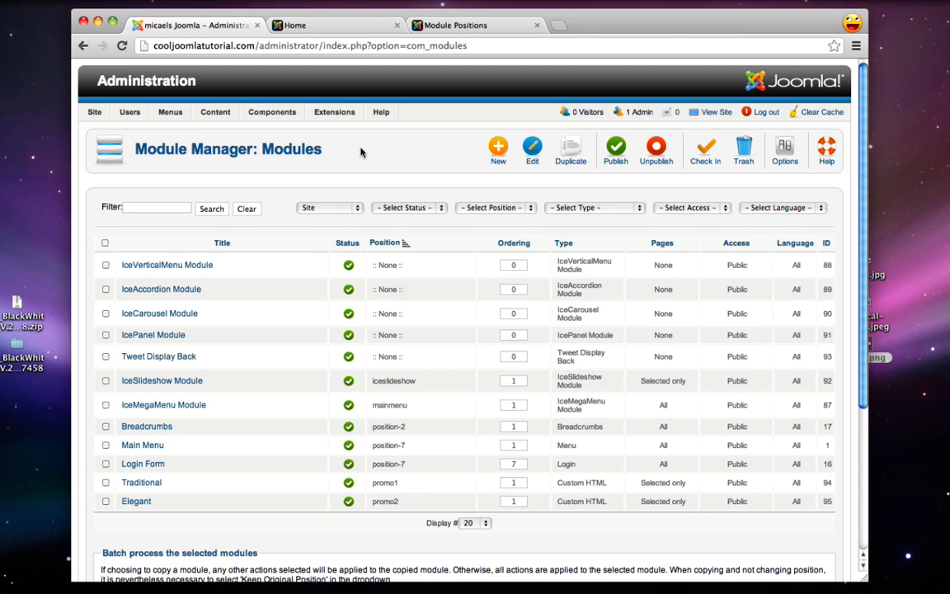
{"action": "left_click", "coordinate": [495, 146]}
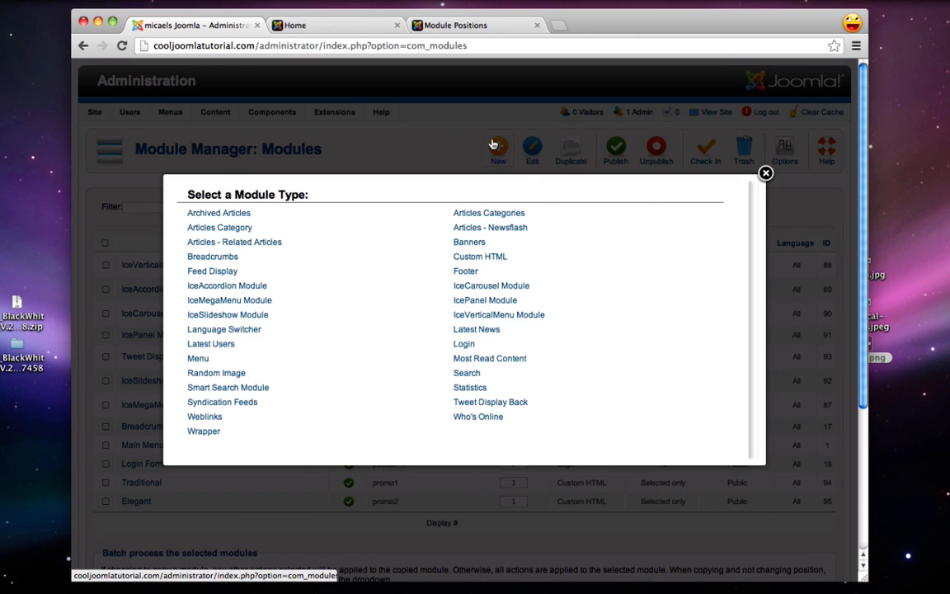
{"action": "left_click", "coordinate": [487, 258]}
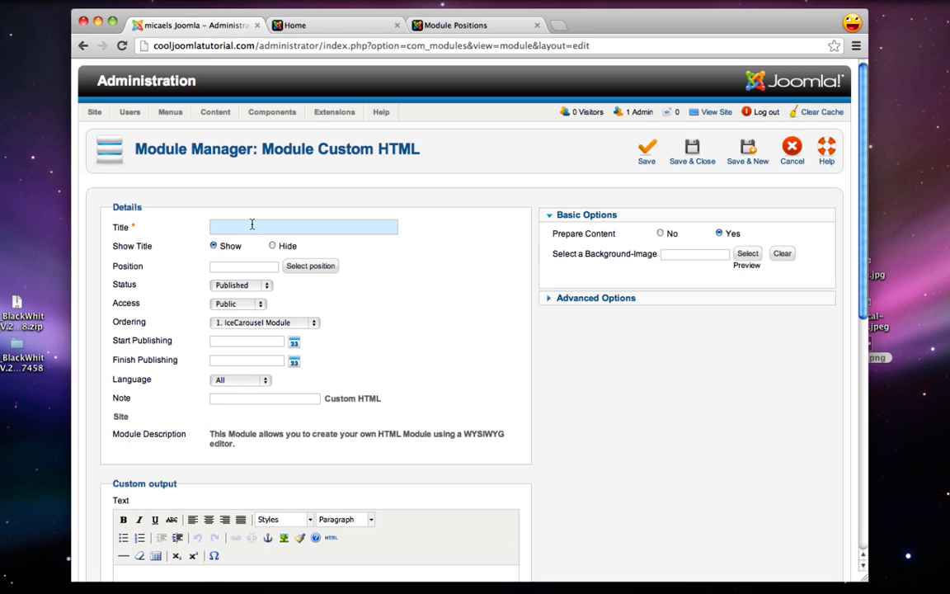
{"action": "type", "text": "ddress"}
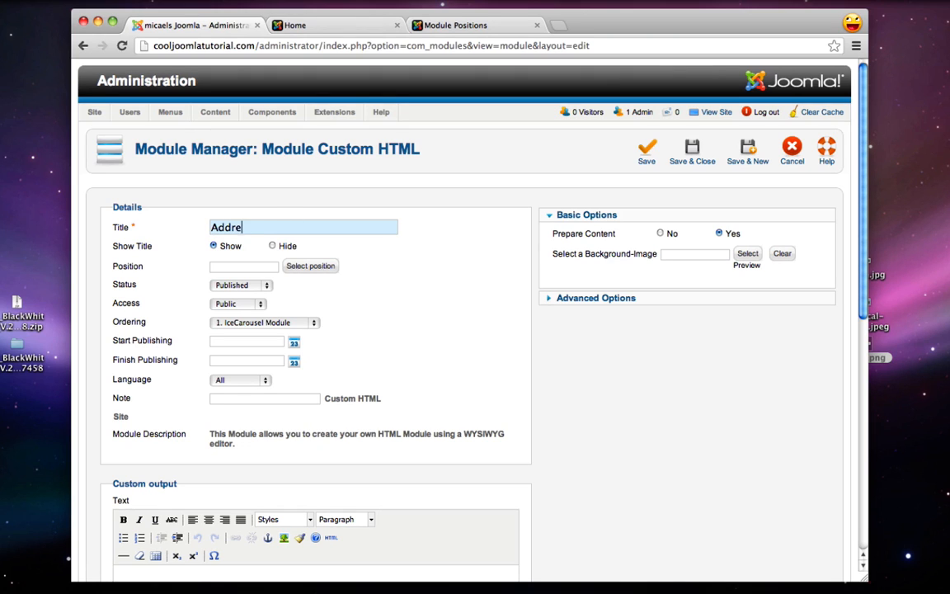
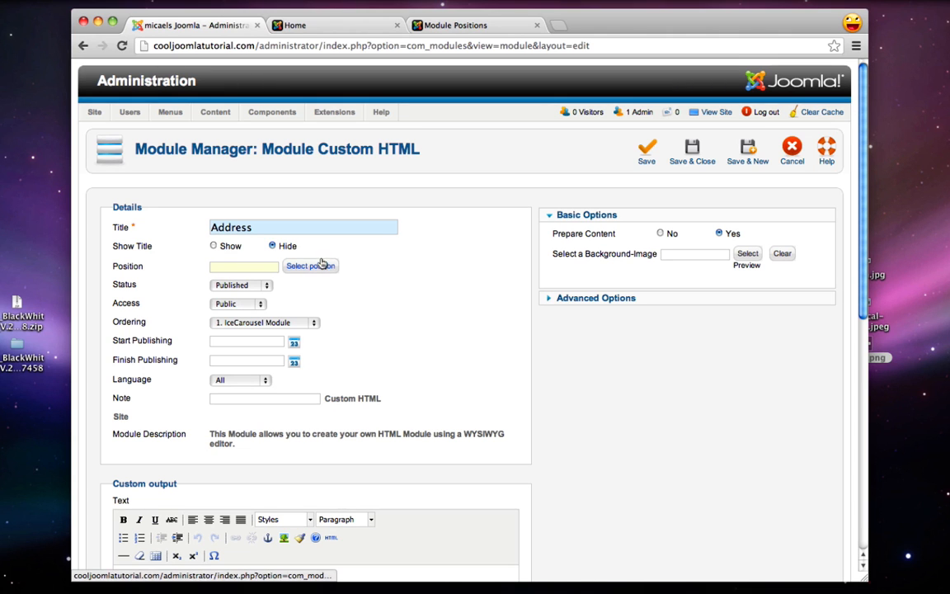
Browse the blackwhite template's module positions in the list and on its demo page
{"action": "left_click", "coordinate": [322, 269]}
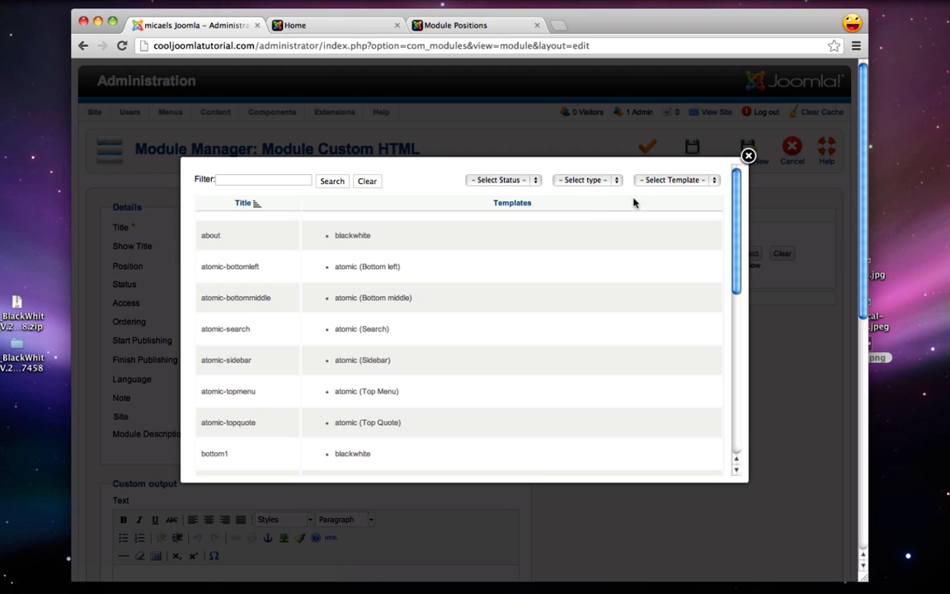
{"action": "left_click", "coordinate": [672, 180]}
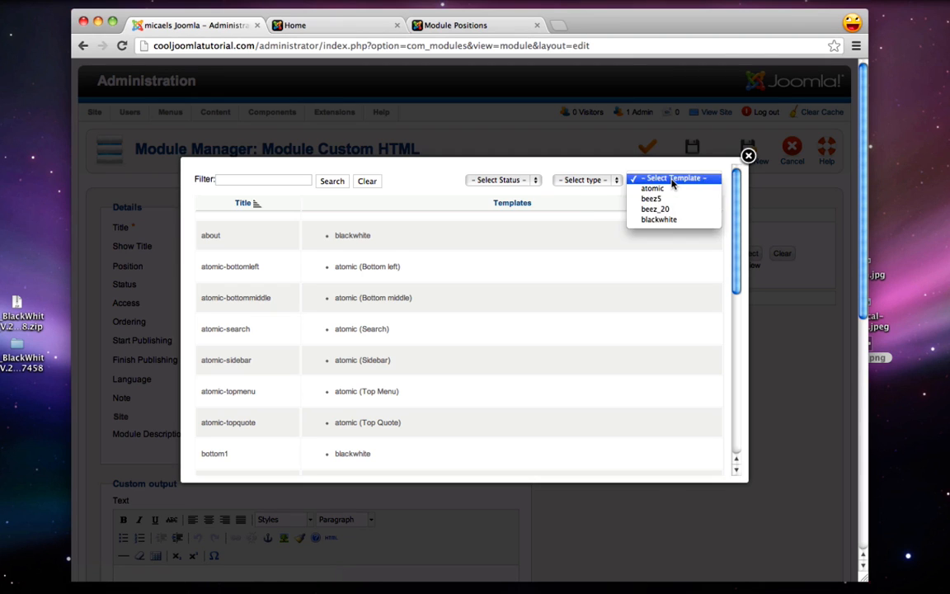
{"action": "left_click", "coordinate": [660, 220]}
{"action": "scroll", "coordinate": [239, 248], "scroll_direction": "down", "scroll_amount": 2}
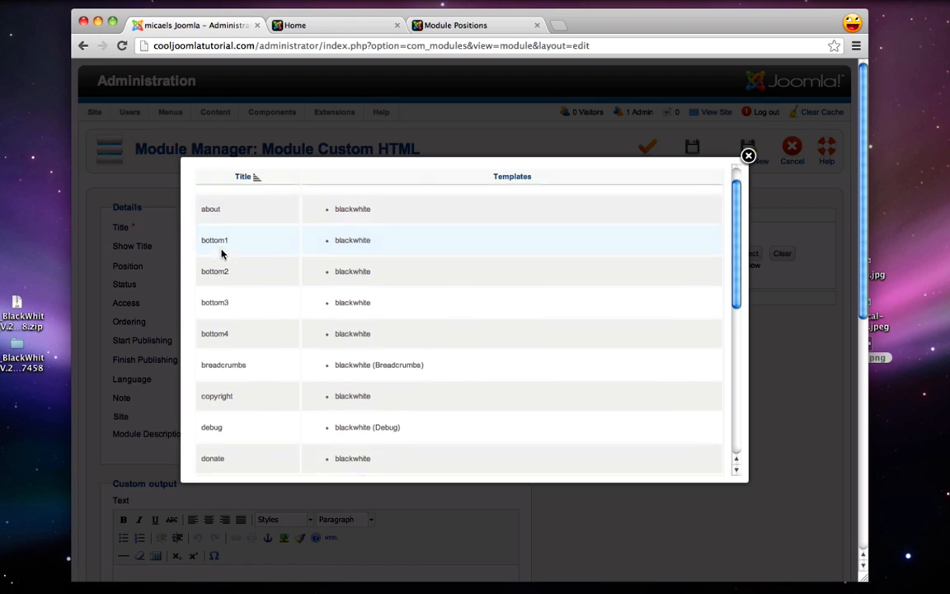
{"action": "scroll", "coordinate": [329, 294], "scroll_direction": "up", "scroll_amount": 2}
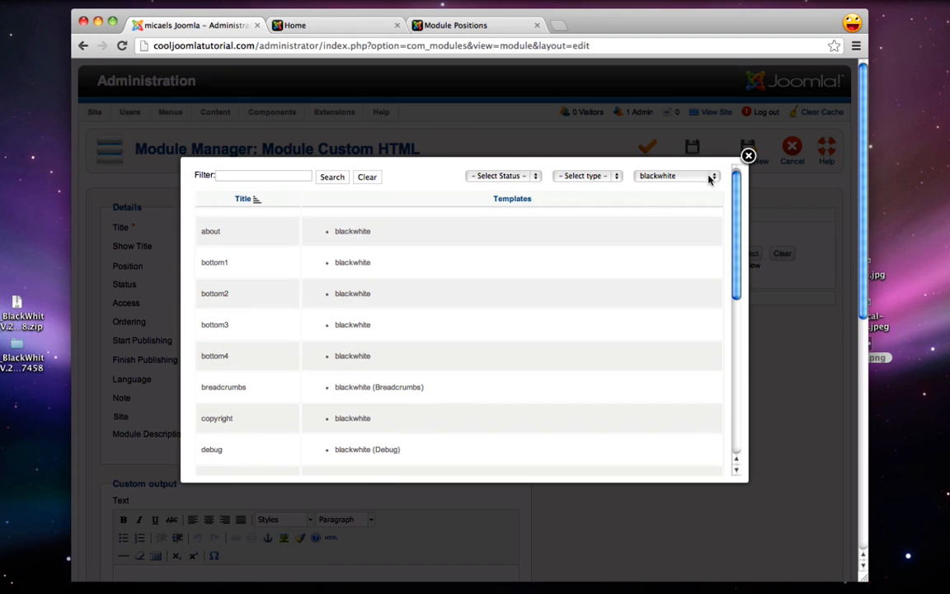
{"action": "left_click", "coordinate": [747, 157]}
{"action": "left_click", "coordinate": [452, 25]}
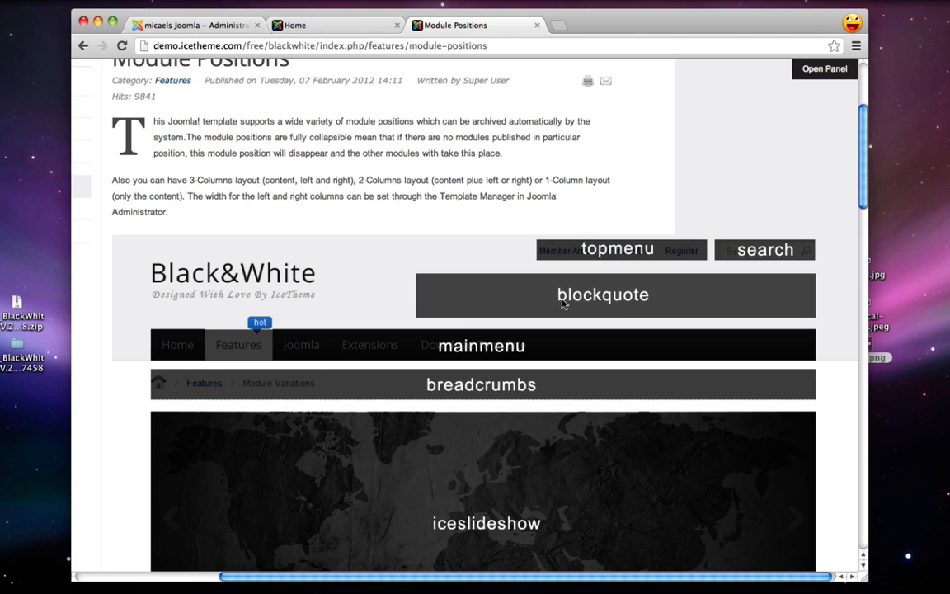
Set the Address module's position to blockquote and save it
{"action": "left_click", "coordinate": [189, 24]}
{"action": "type", "text": "bl"}
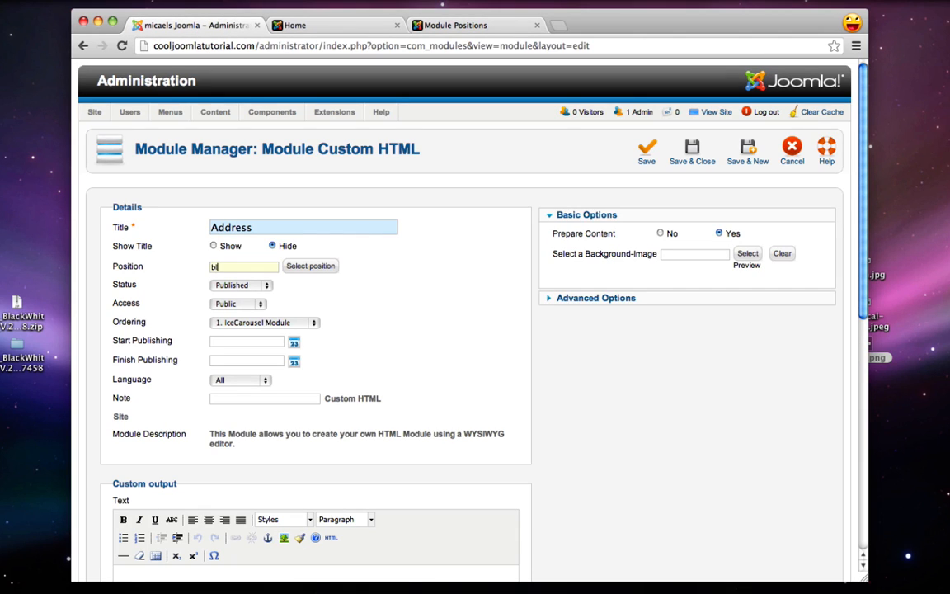
{"action": "type", "text": "ockquote"}
{"action": "key", "text": "Return"}
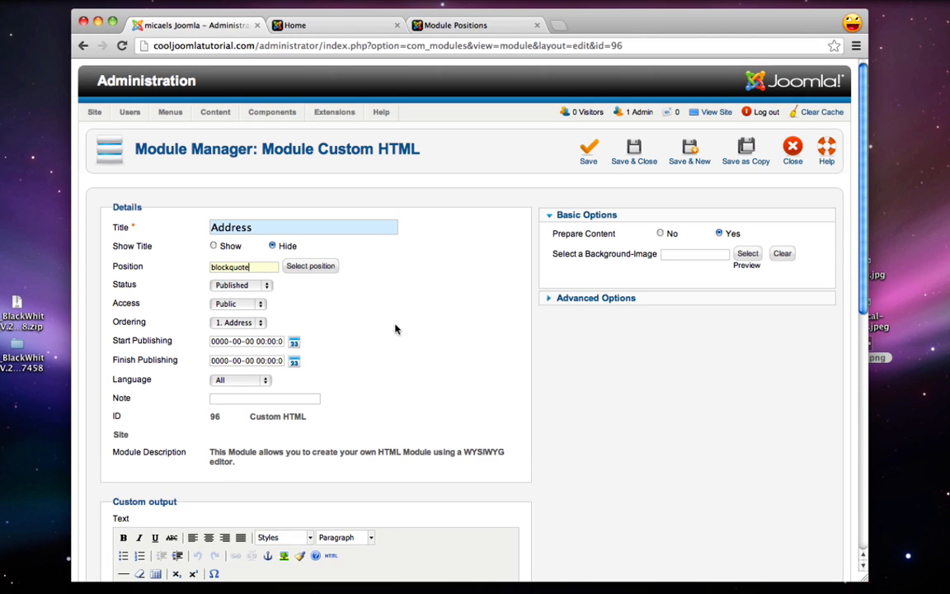
{"action": "scroll", "coordinate": [394, 328], "scroll_direction": "down", "scroll_amount": 5}
Format the line '1234 Main St. Los Angeles, CA' as Heading 5
{"action": "left_click", "coordinate": [325, 447]}
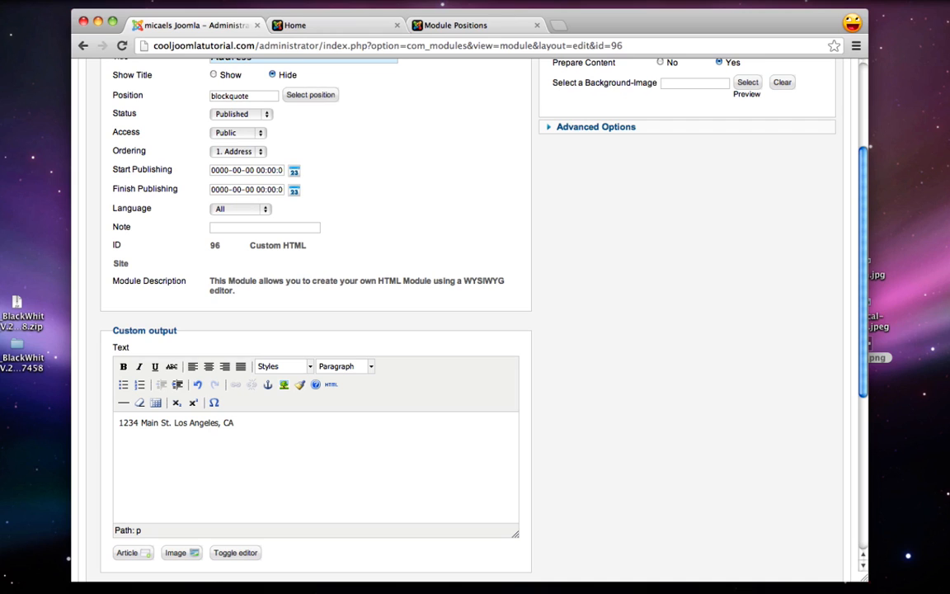
{"action": "left_click_drag", "start_coordinate": [285, 428], "coordinate": [116, 396]}
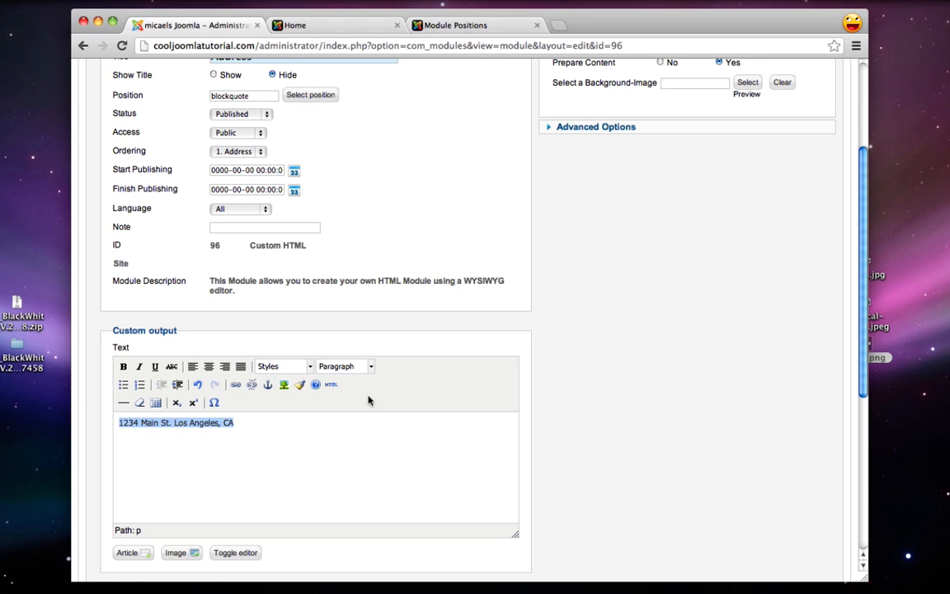
{"action": "left_click", "coordinate": [361, 370]}
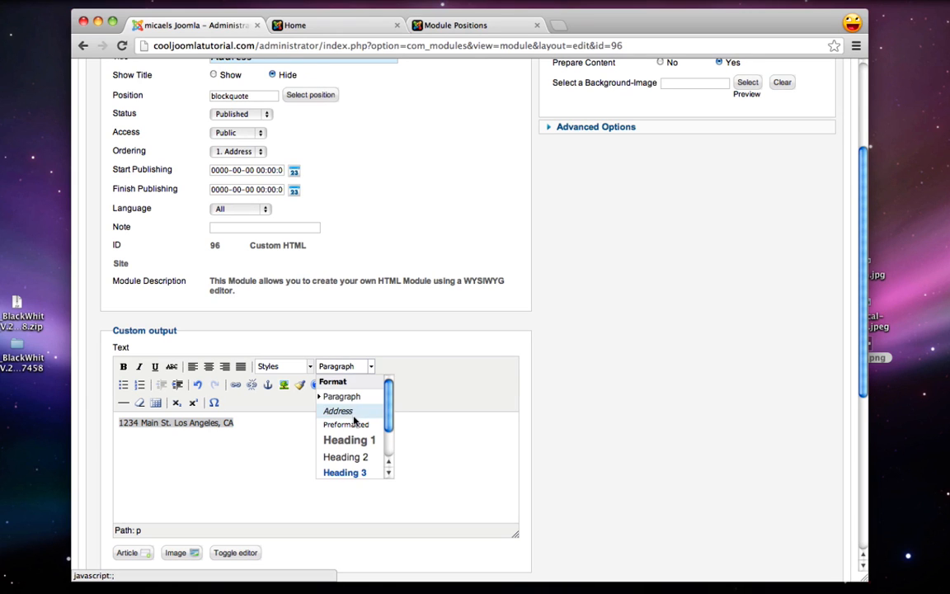
{"action": "scroll", "coordinate": [355, 421], "scroll_direction": "down", "scroll_amount": 3}
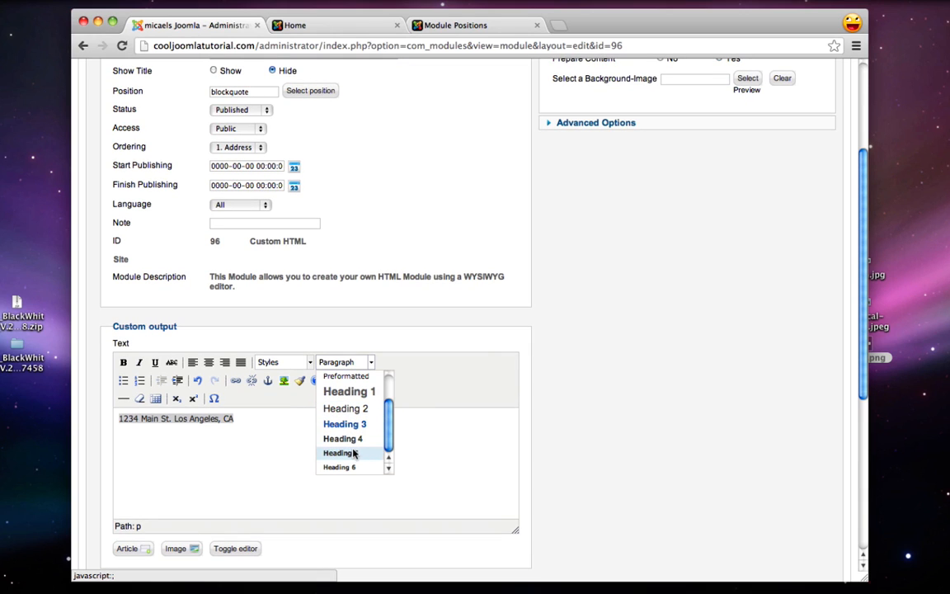
{"action": "left_click", "coordinate": [352, 453]}
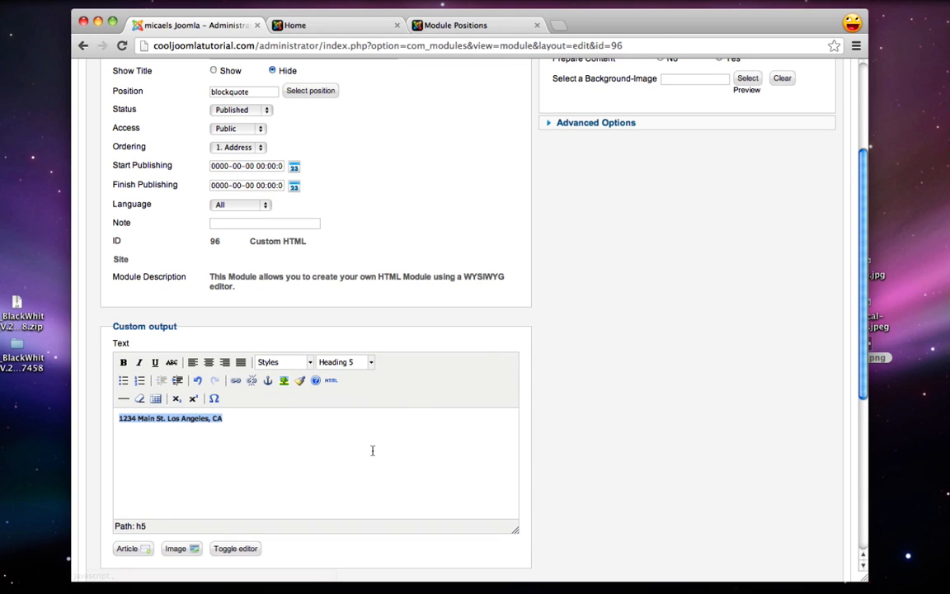
{"action": "left_click", "coordinate": [314, 424]}
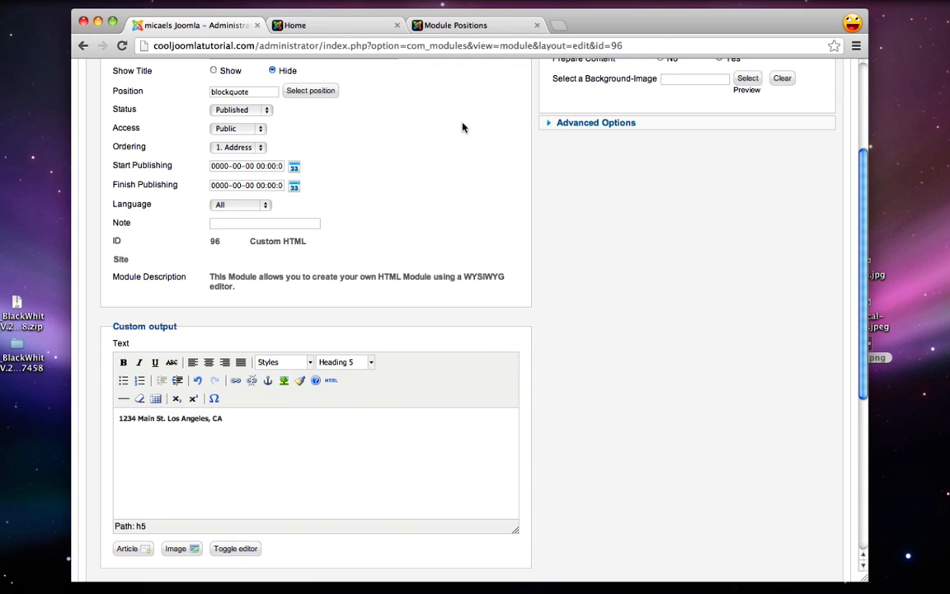
Compare with the sample H5 heading on the template demo's Typography page
{"action": "left_click", "coordinate": [467, 27]}
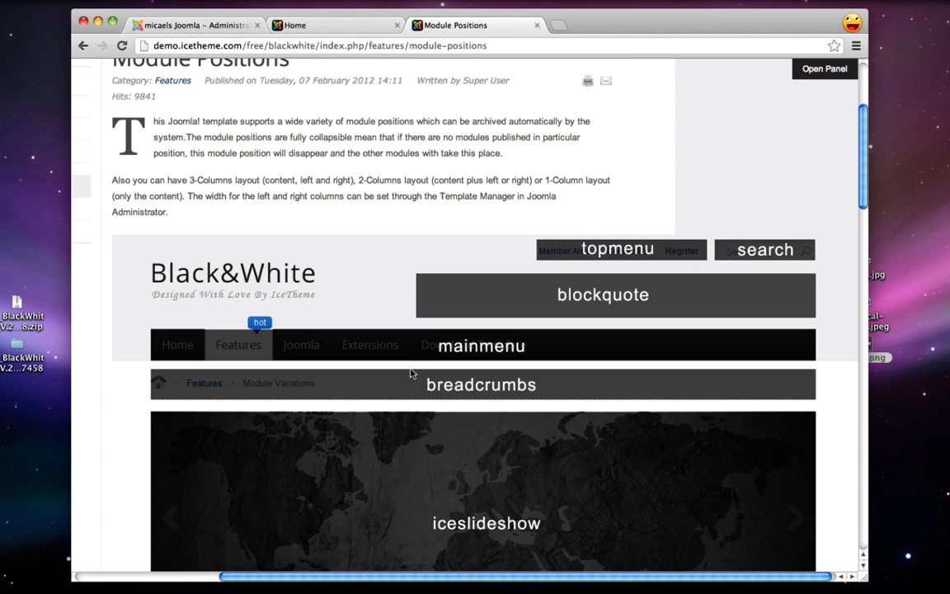
{"action": "scroll", "coordinate": [412, 373], "scroll_direction": "up", "scroll_amount": 3}
{"action": "scroll", "coordinate": [410, 372], "scroll_direction": "left", "scroll_amount": 2}
{"action": "scroll", "coordinate": [410, 373], "scroll_direction": "left", "scroll_amount": 2}
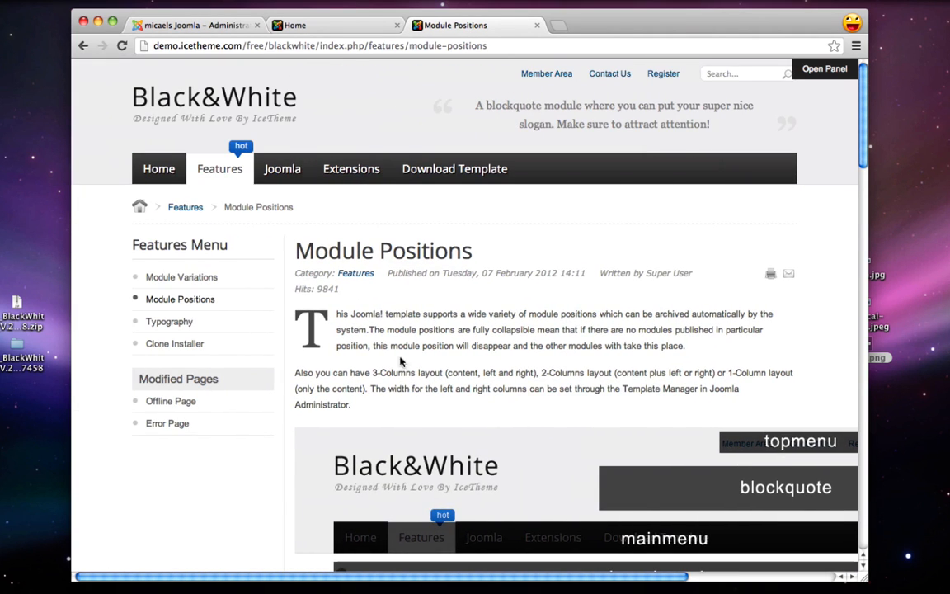
{"action": "mouse_move", "coordinate": [214, 171]}
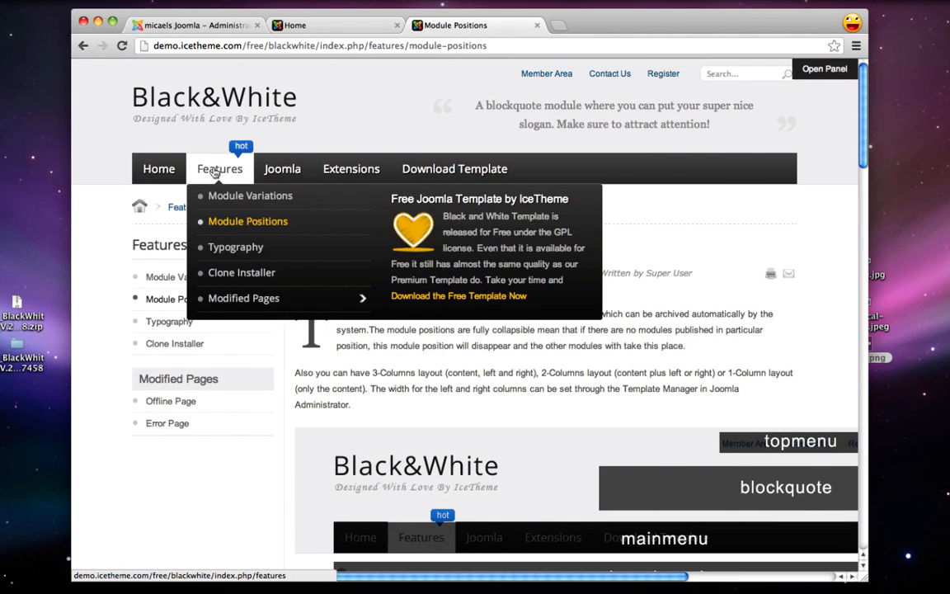
{"action": "left_click", "coordinate": [236, 249]}
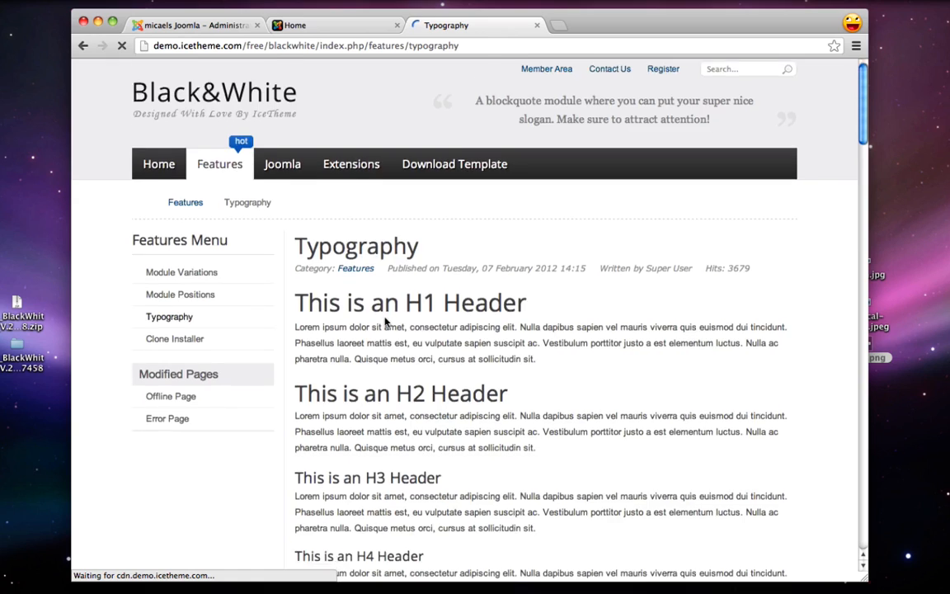
{"action": "scroll", "coordinate": [384, 322], "scroll_direction": "down", "scroll_amount": 5}
{"action": "left_click_drag", "start_coordinate": [296, 451], "coordinate": [368, 452]}
{"action": "left_click", "coordinate": [362, 320]}
{"action": "scroll", "coordinate": [363, 300], "scroll_direction": "down", "scroll_amount": 8}
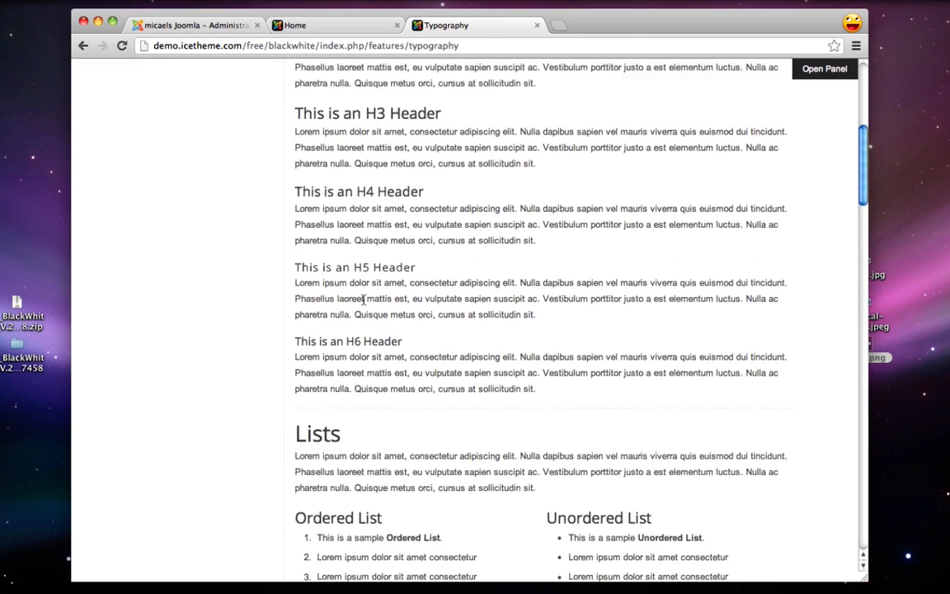
{"action": "scroll", "coordinate": [362, 301], "scroll_direction": "up", "scroll_amount": 4}
{"action": "scroll", "coordinate": [363, 301], "scroll_direction": "up", "scroll_amount": 5}
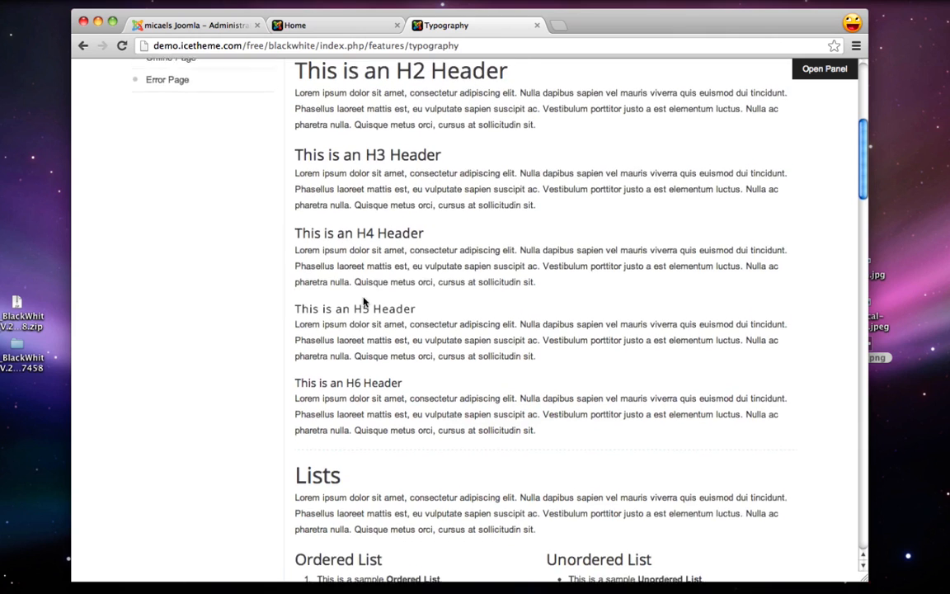
{"action": "scroll", "coordinate": [362, 301], "scroll_direction": "up", "scroll_amount": 2}
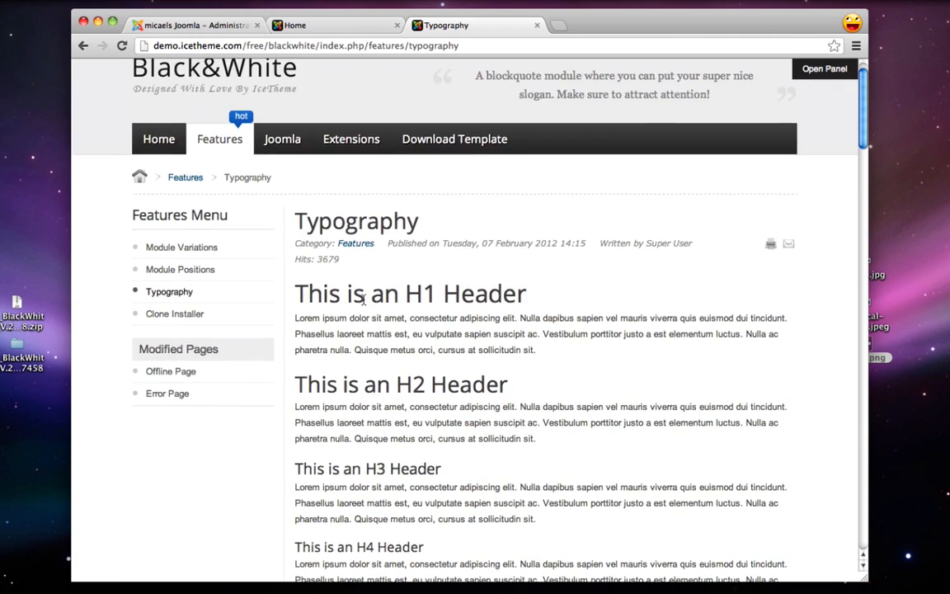
{"action": "left_click", "coordinate": [185, 265]}
{"action": "left_click", "coordinate": [193, 25]}
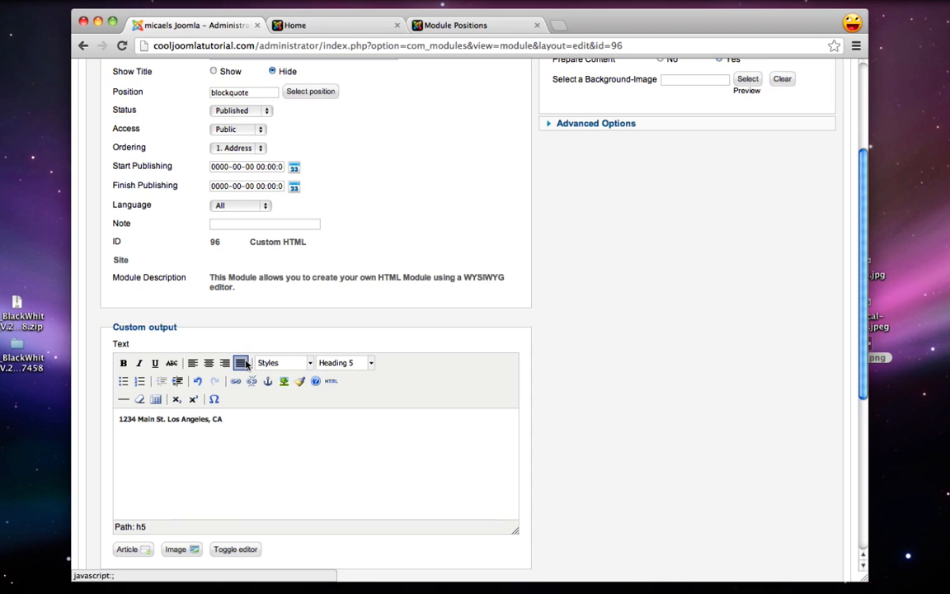
Save and close the Address module and check the address on the reloaded home page
{"action": "scroll", "coordinate": [245, 367], "scroll_direction": "down", "scroll_amount": 5}
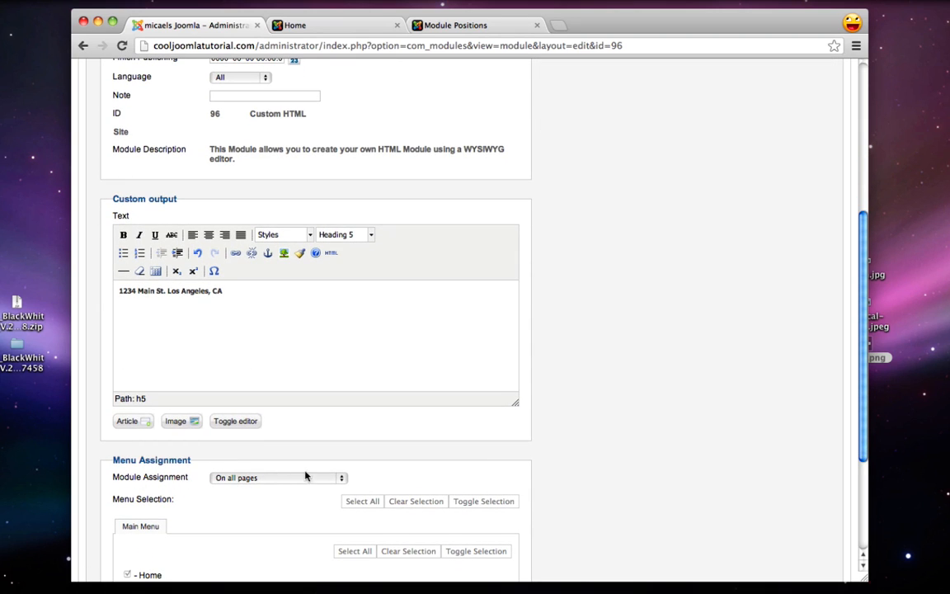
{"action": "scroll", "coordinate": [318, 479], "scroll_direction": "up", "scroll_amount": 10}
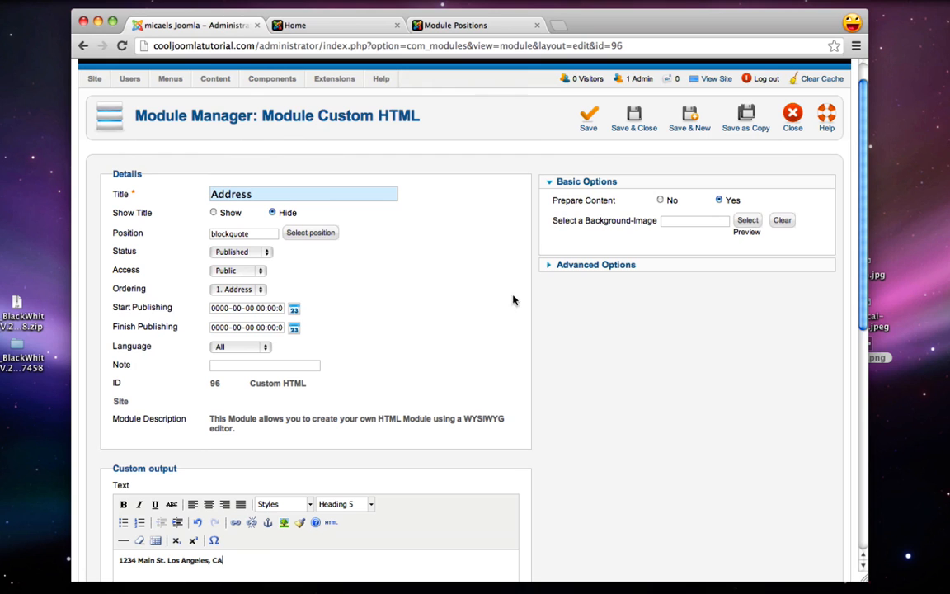
{"action": "left_click", "coordinate": [635, 126]}
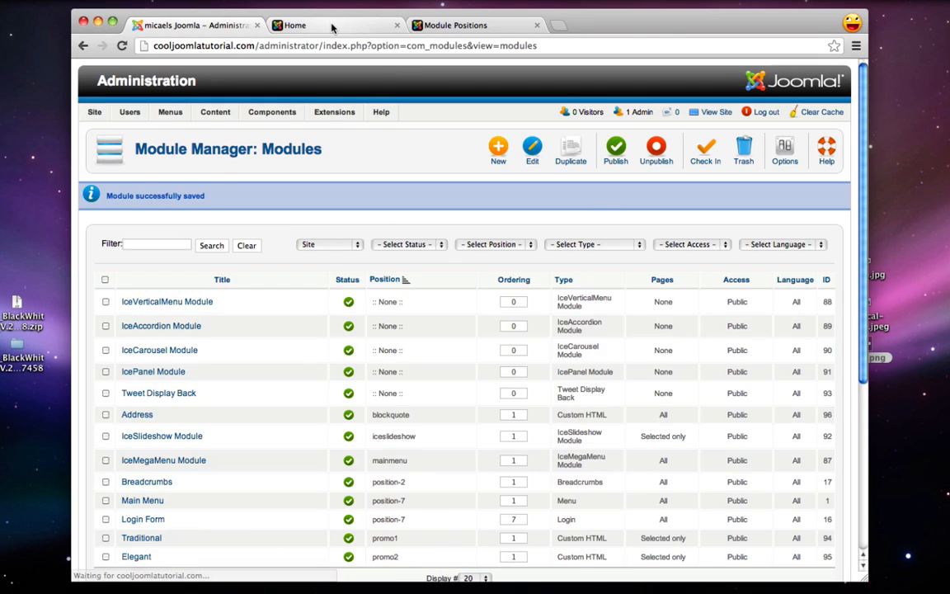
{"action": "left_click", "coordinate": [333, 25]}
{"action": "left_click", "coordinate": [121, 46]}
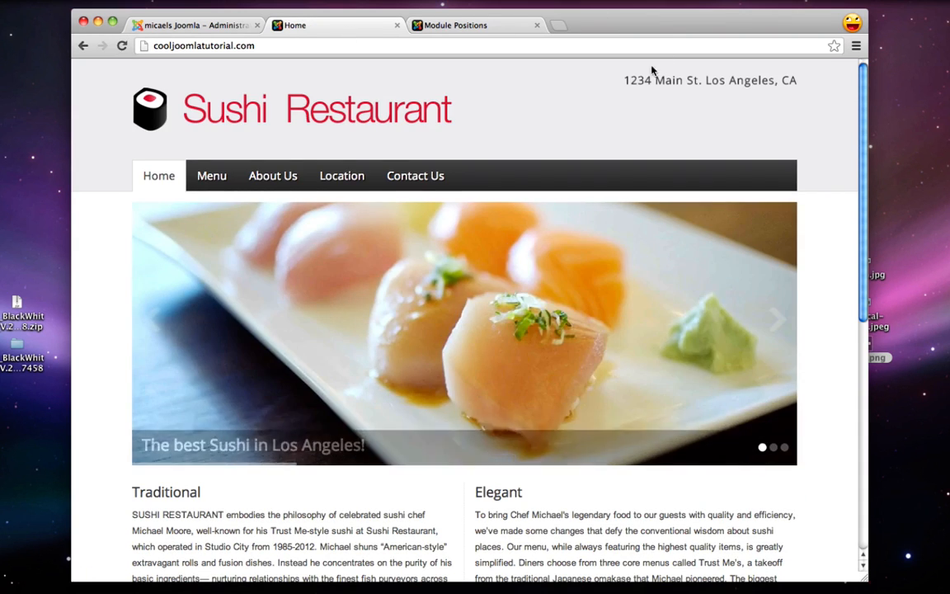
{"action": "left_click_drag", "start_coordinate": [629, 80], "coordinate": [773, 80]}
{"action": "left_click", "coordinate": [773, 80]}
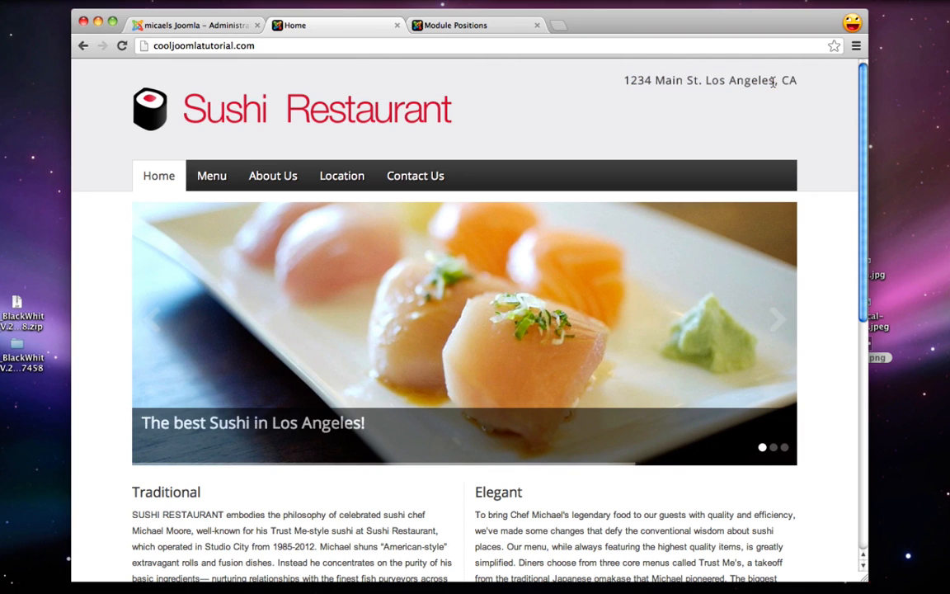
Go to the Content Article Manager in the administrator
{"action": "left_click", "coordinate": [193, 25]}
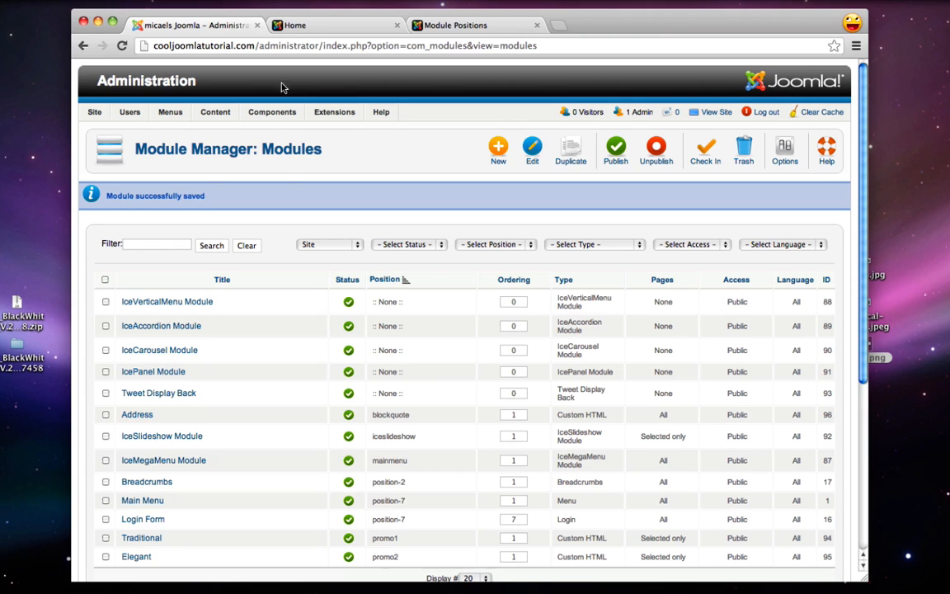
{"action": "mouse_move", "coordinate": [210, 115]}
{"action": "left_click", "coordinate": [240, 132]}
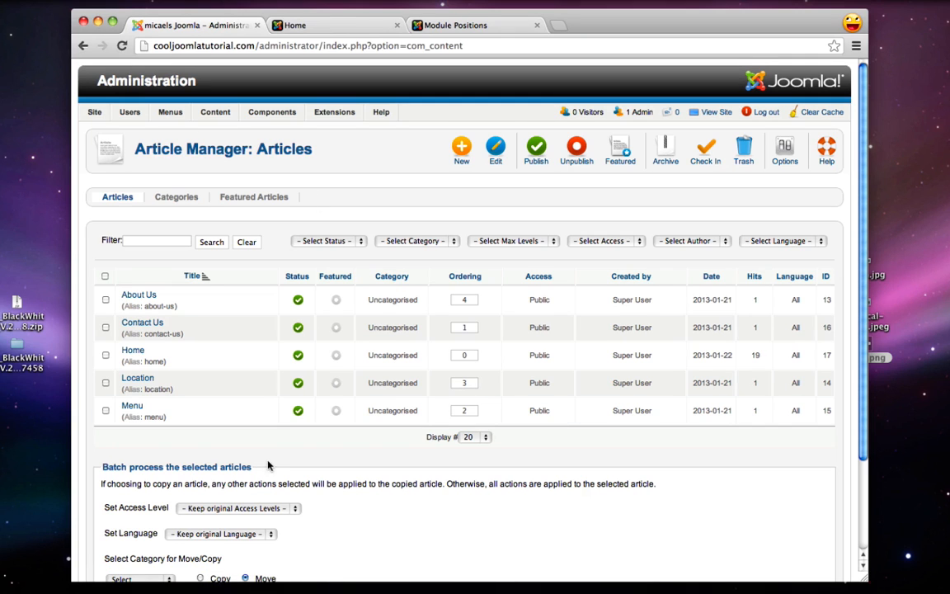
Open the Menu article and delete its :) placeholder text
{"action": "left_click", "coordinate": [132, 406]}
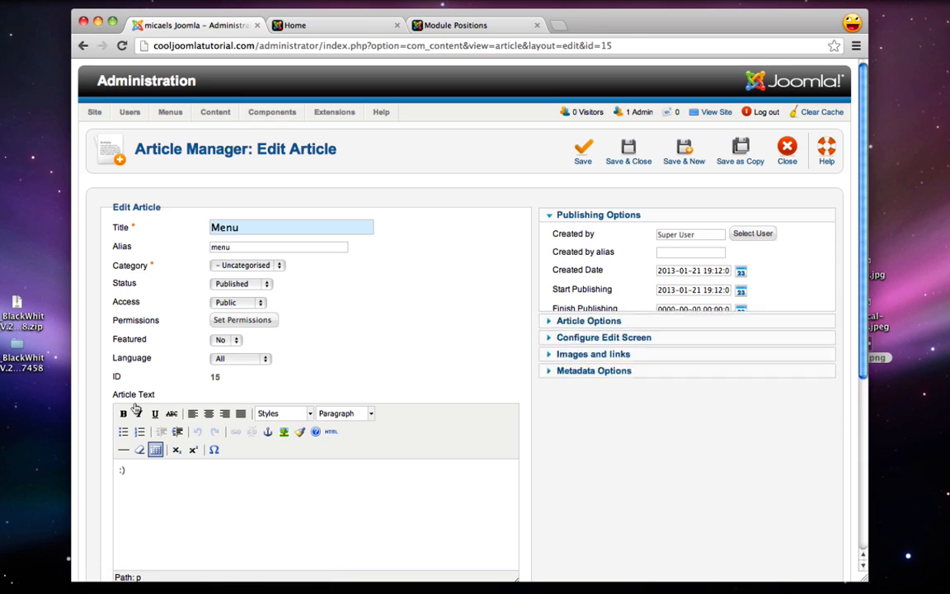
{"action": "scroll", "coordinate": [288, 306], "scroll_direction": "down", "scroll_amount": 3}
{"action": "scroll", "coordinate": [292, 300], "scroll_direction": "up", "scroll_amount": 3}
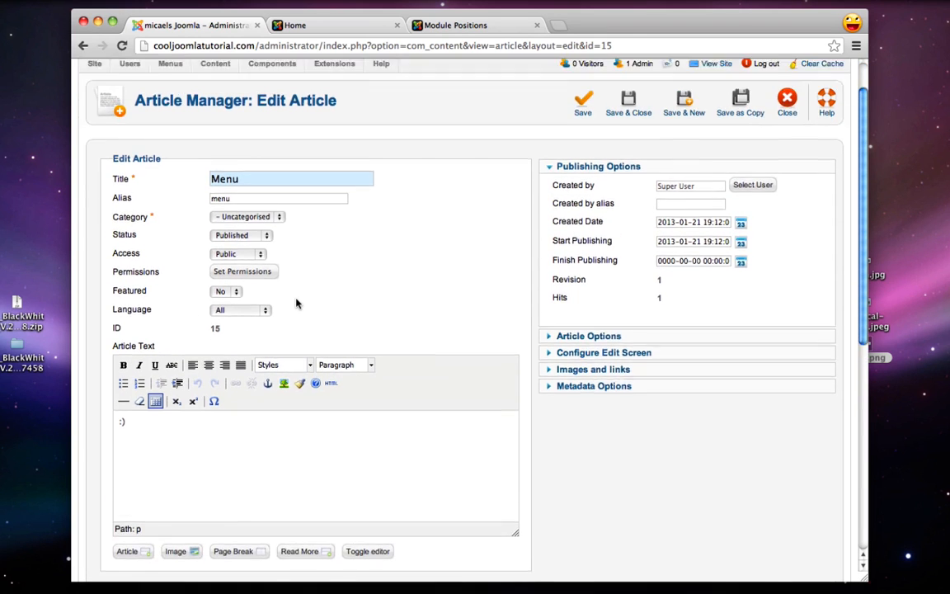
{"action": "scroll", "coordinate": [242, 278], "scroll_direction": "down", "scroll_amount": 2}
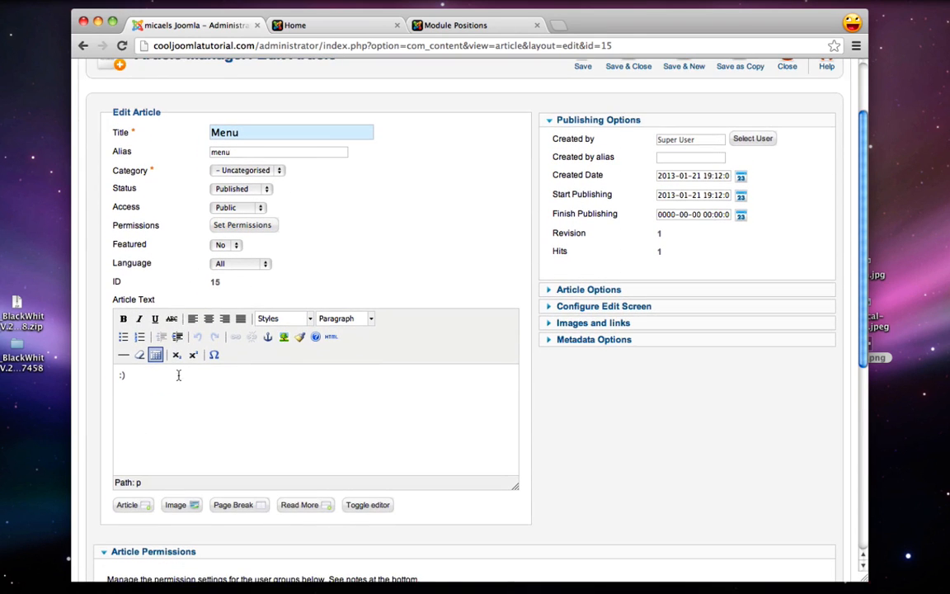
{"action": "left_click_drag", "start_coordinate": [150, 384], "coordinate": [116, 378]}
{"action": "key", "text": "BackSpace"}
Upload menu.jpeg and insert it into the Menu article body
{"action": "left_click", "coordinate": [180, 508]}
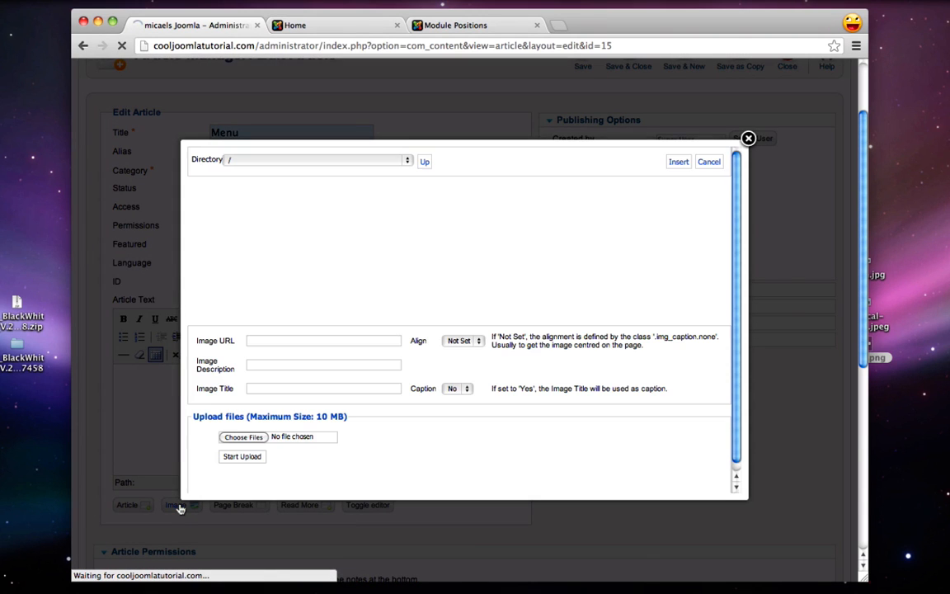
{"action": "left_click", "coordinate": [241, 436]}
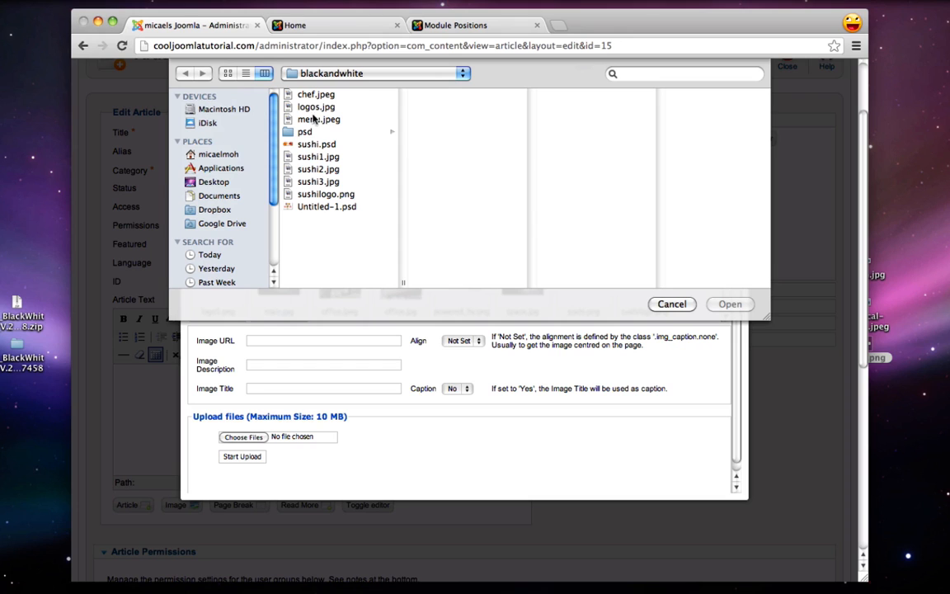
{"action": "left_click", "coordinate": [318, 119]}
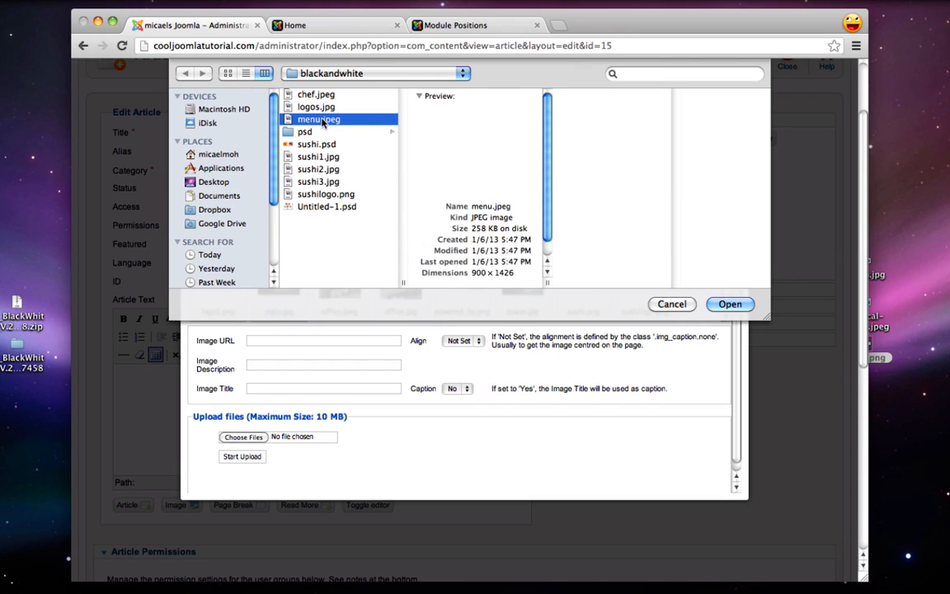
{"action": "left_click", "coordinate": [730, 304]}
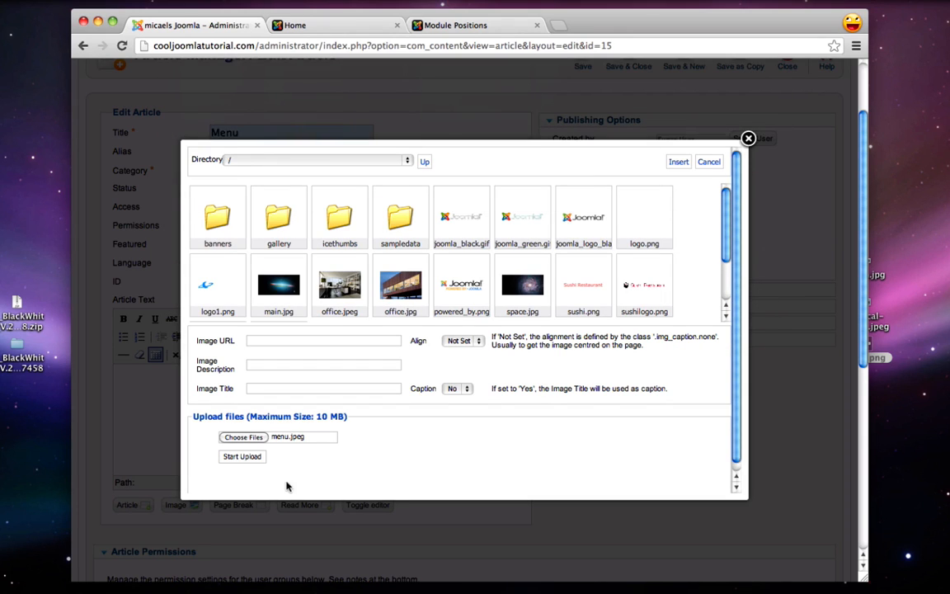
{"action": "left_click", "coordinate": [244, 458]}
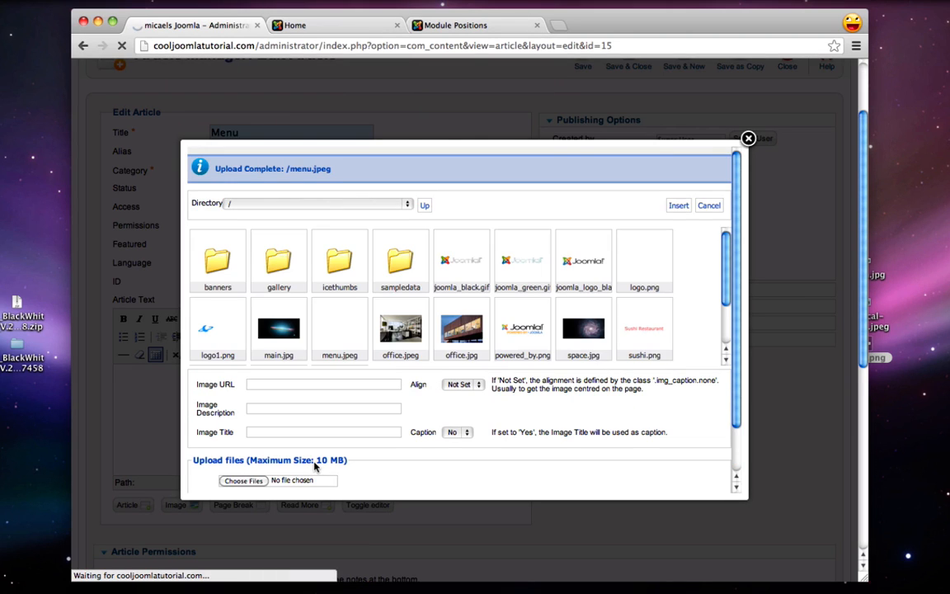
{"action": "left_click", "coordinate": [338, 334]}
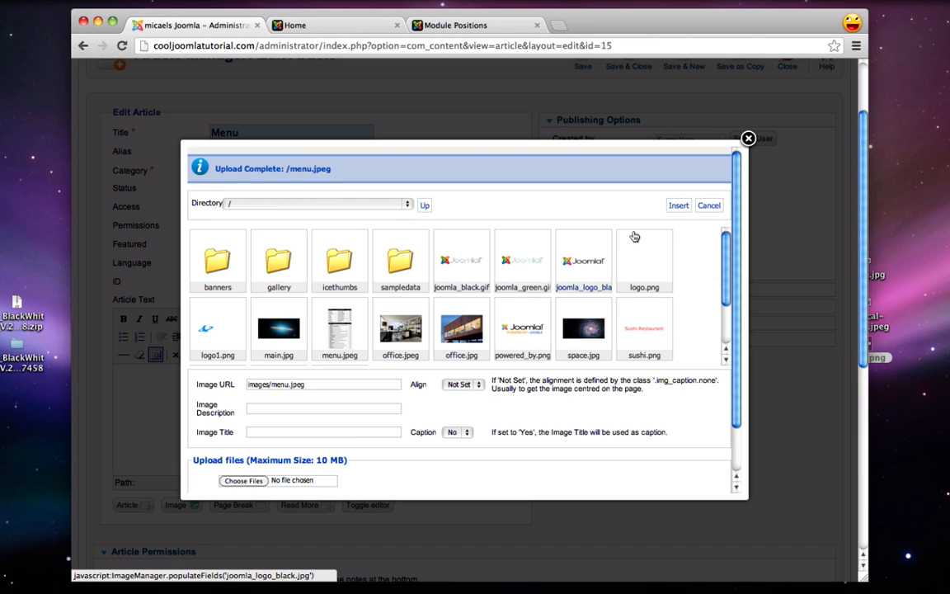
{"action": "left_click", "coordinate": [678, 206]}
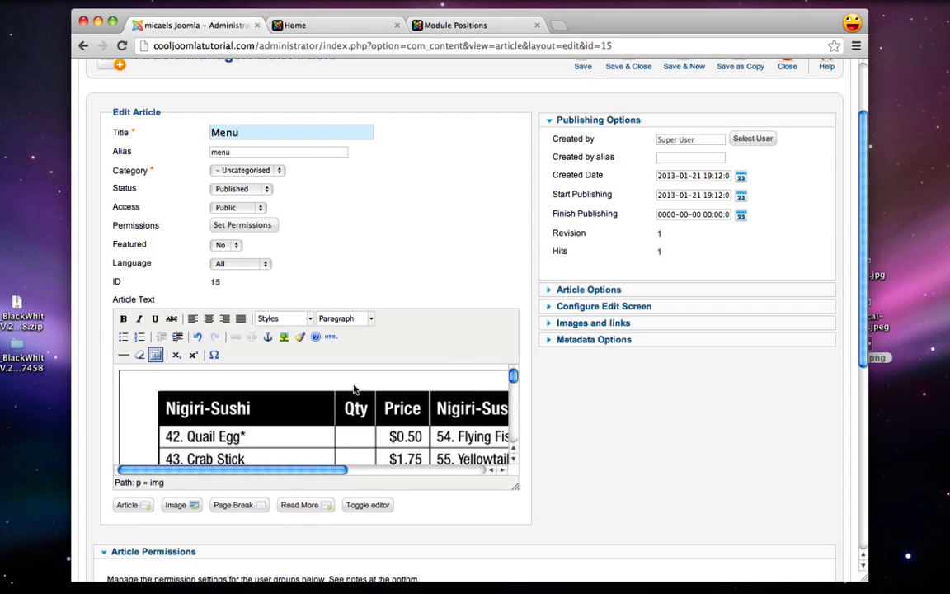
Save and close the Menu article and switch to the live site
{"action": "scroll", "coordinate": [303, 404], "scroll_direction": "up", "scroll_amount": 1}
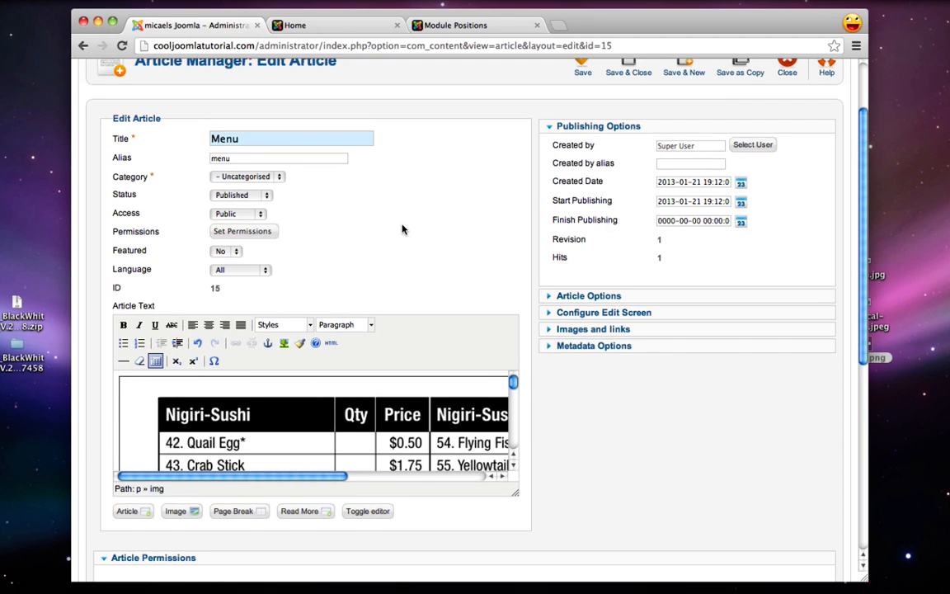
{"action": "scroll", "coordinate": [402, 230], "scroll_direction": "down", "scroll_amount": 2}
{"action": "scroll", "coordinate": [403, 229], "scroll_direction": "up", "scroll_amount": 3}
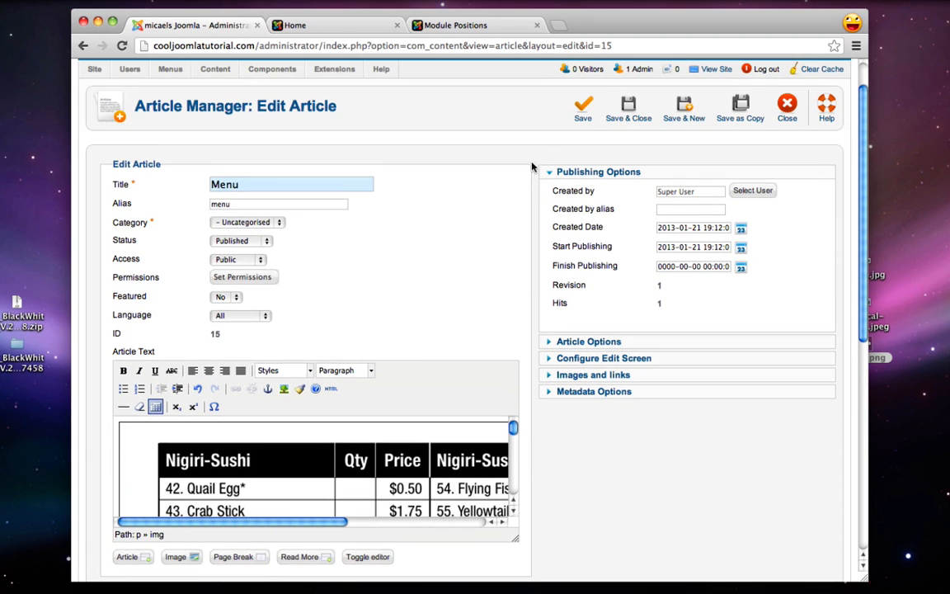
{"action": "left_click", "coordinate": [630, 112]}
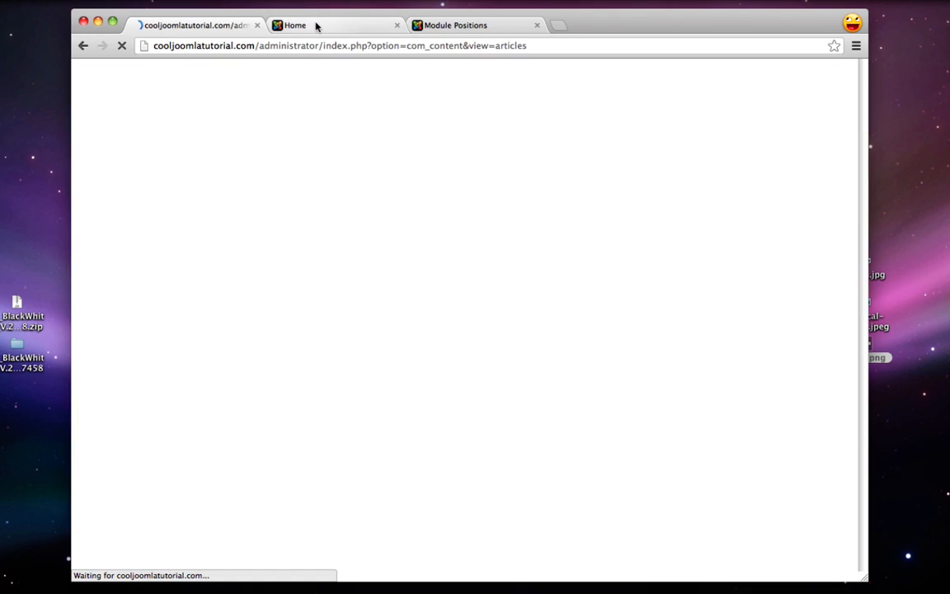
{"action": "left_click", "coordinate": [317, 25]}
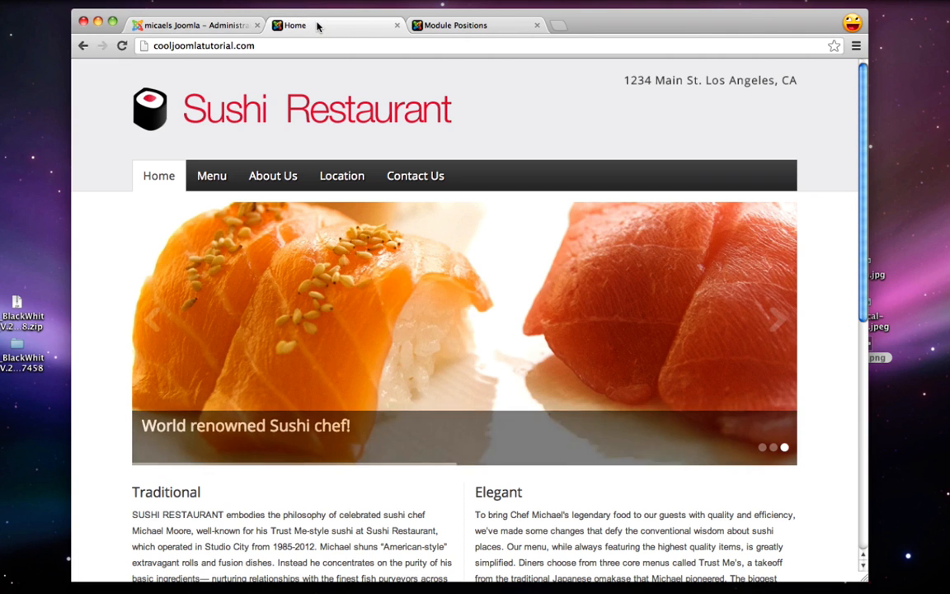
Reload the live site and view the Nigiri-Sushi and Makimono price tables on the Menu page
{"action": "left_click", "coordinate": [121, 47]}
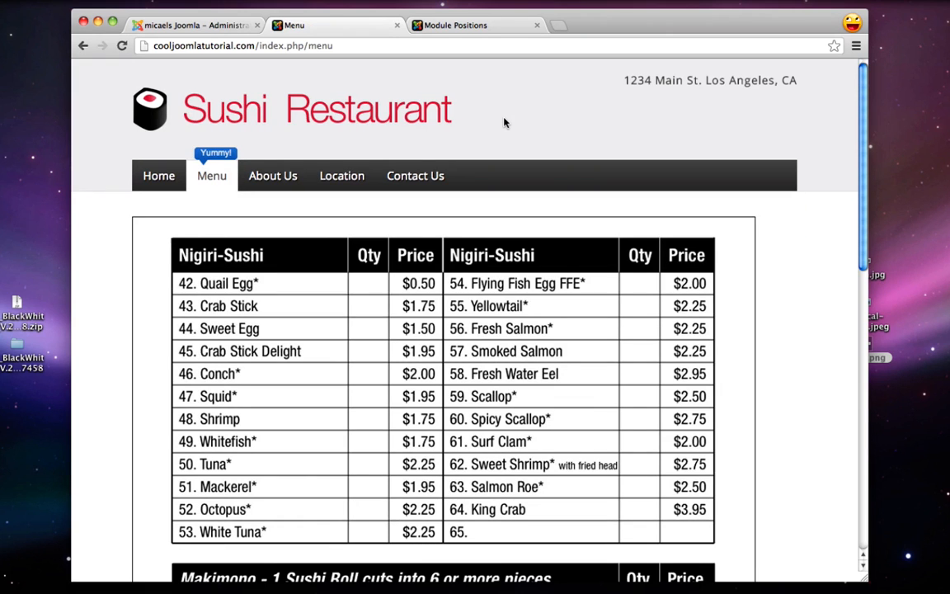
{"action": "scroll", "coordinate": [505, 122], "scroll_direction": "down", "scroll_amount": 10}
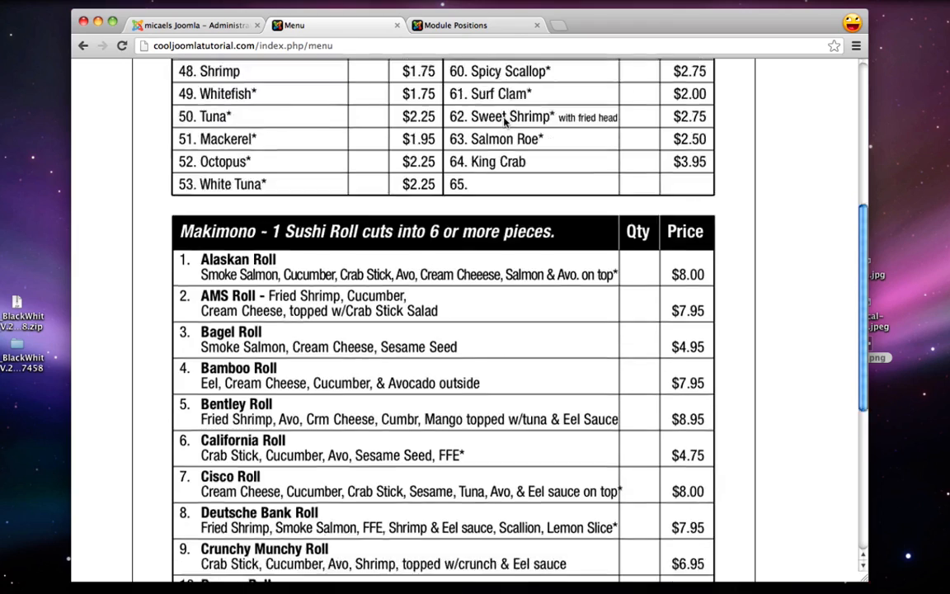
{"action": "scroll", "coordinate": [505, 122], "scroll_direction": "up", "scroll_amount": 10}
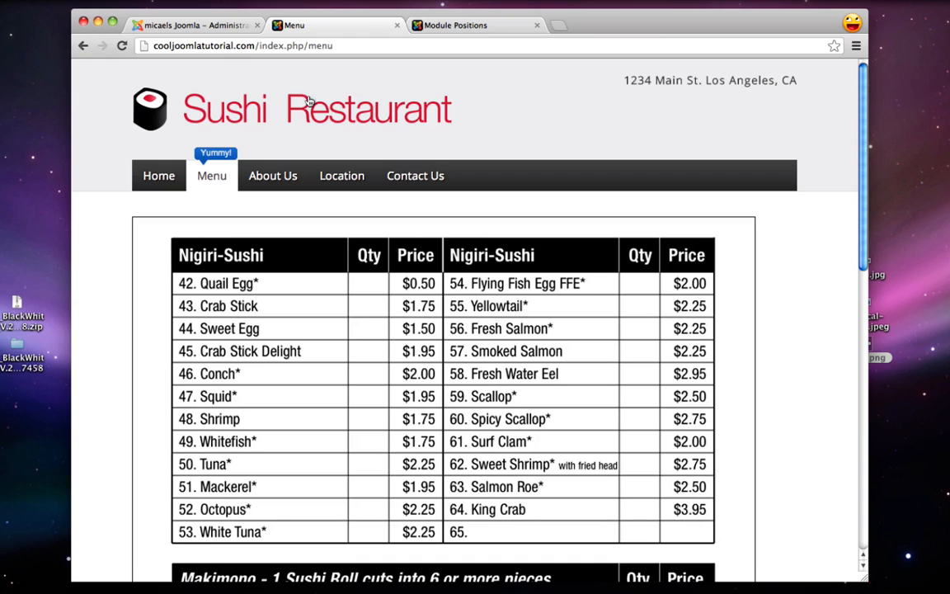
Open the About Us article and delete its :) placeholder
{"action": "left_click", "coordinate": [166, 25]}
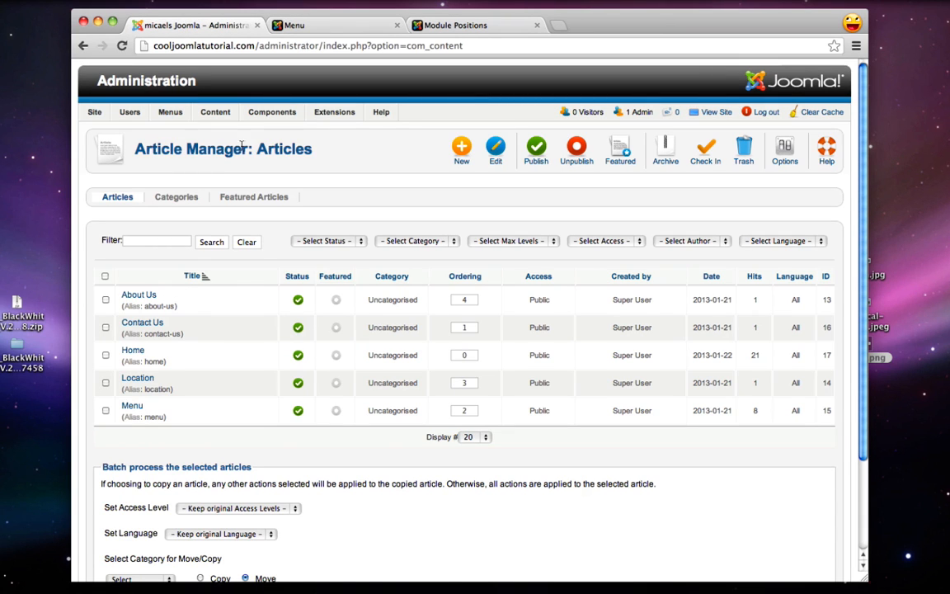
{"action": "left_click", "coordinate": [138, 297]}
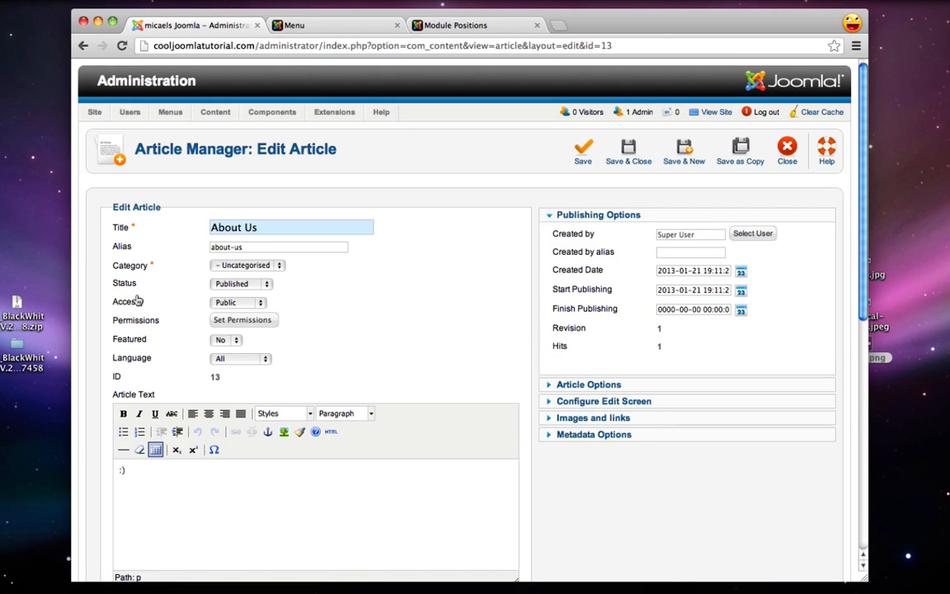
{"action": "scroll", "coordinate": [138, 300], "scroll_direction": "down", "scroll_amount": 1}
{"action": "scroll", "coordinate": [138, 300], "scroll_direction": "down", "scroll_amount": 1}
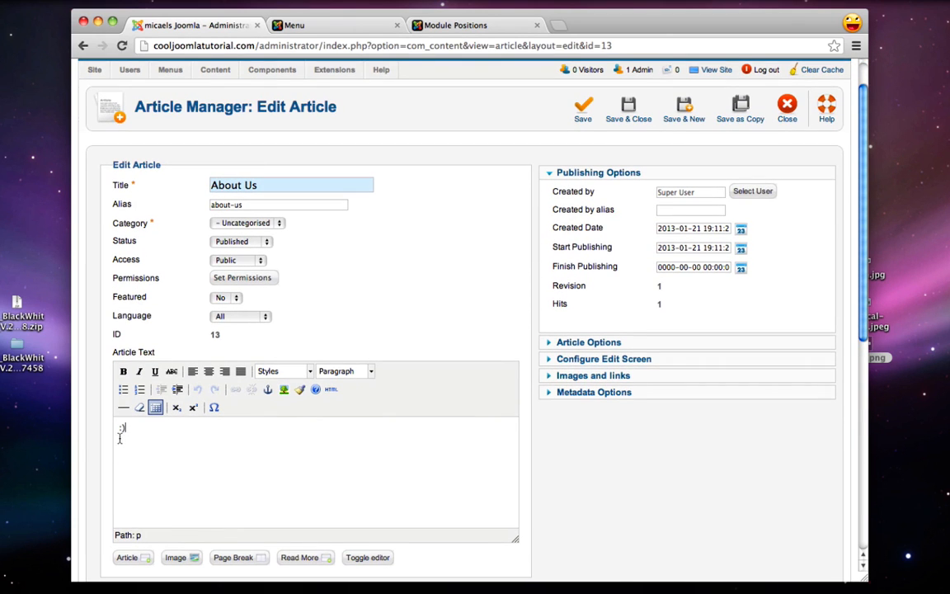
{"action": "key", "text": "BackSpace"}
{"action": "key", "text": "BackSpace"}
Paste the three-paragraph Sushi Restaurant history from TextEdit into the article body
{"action": "mouse_move", "coordinate": [863, 580]}
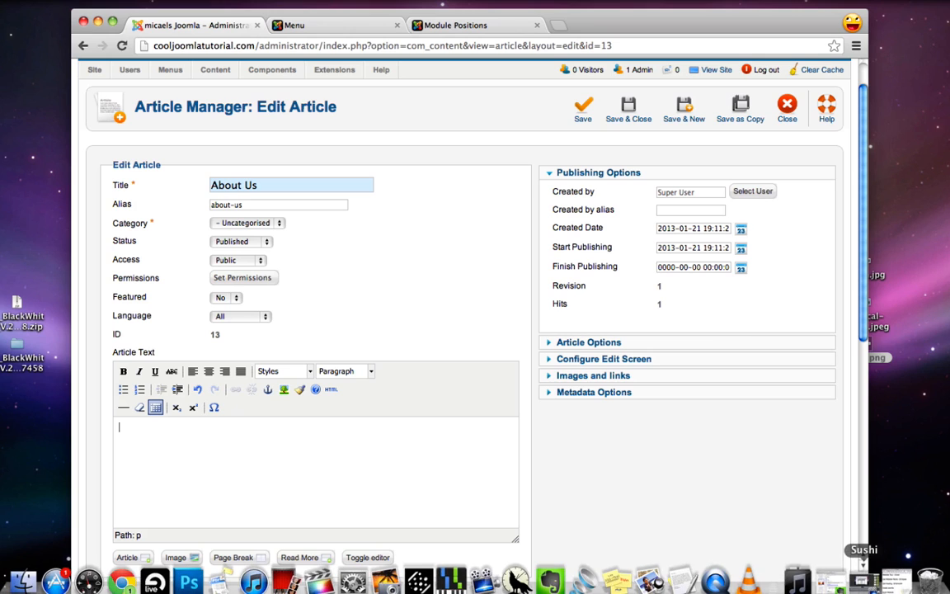
{"action": "left_click", "coordinate": [681, 581]}
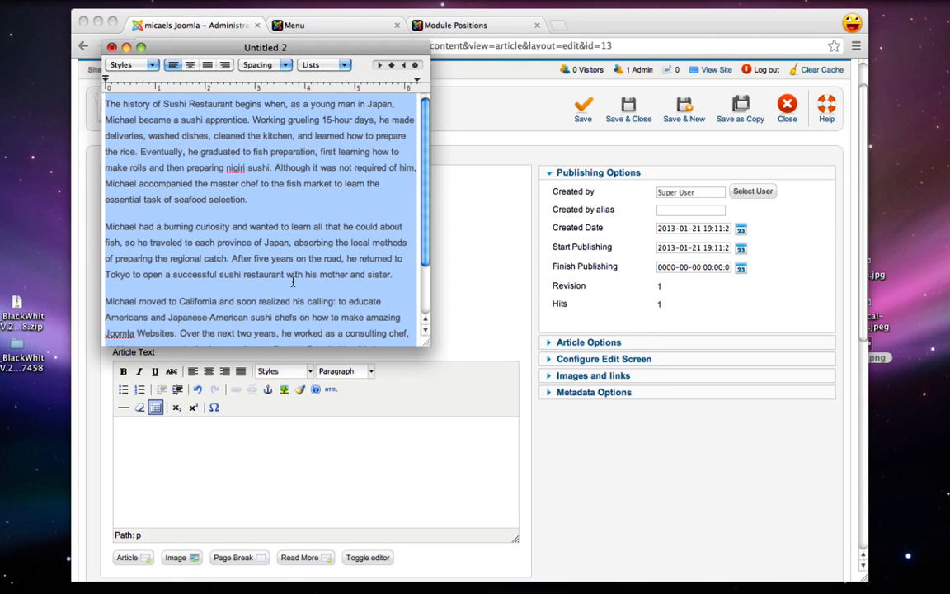
{"action": "left_click", "coordinate": [246, 483]}
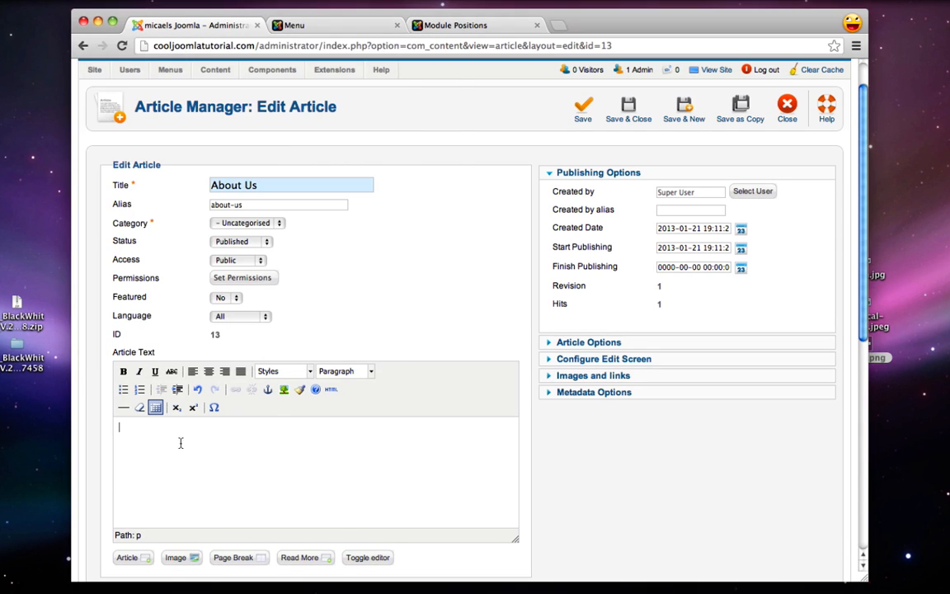
{"action": "right_click", "coordinate": [161, 396]}
{"action": "left_click", "coordinate": [206, 487]}
{"action": "scroll", "coordinate": [233, 486], "scroll_direction": "up", "scroll_amount": 5}
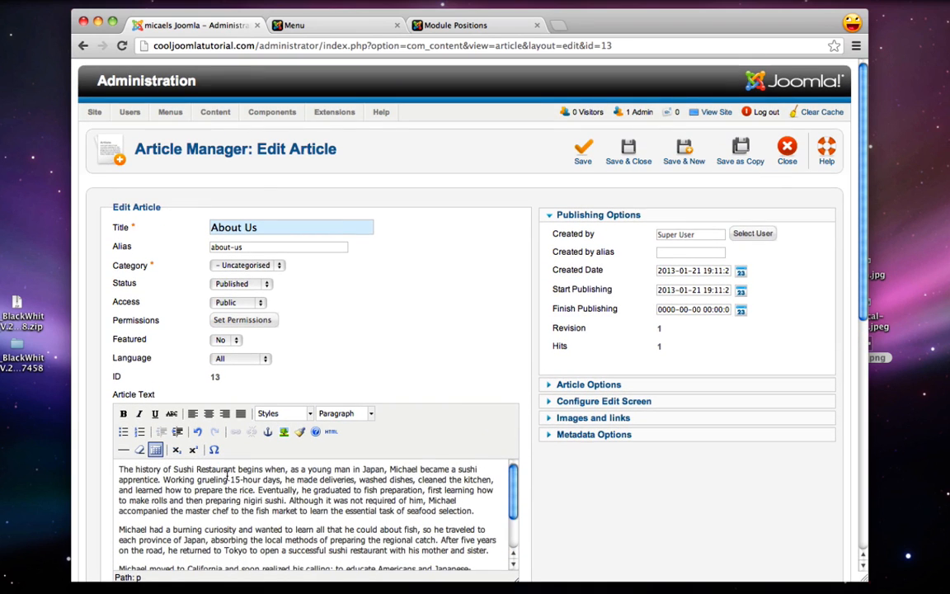
{"action": "scroll", "coordinate": [452, 299], "scroll_direction": "down", "scroll_amount": 2}
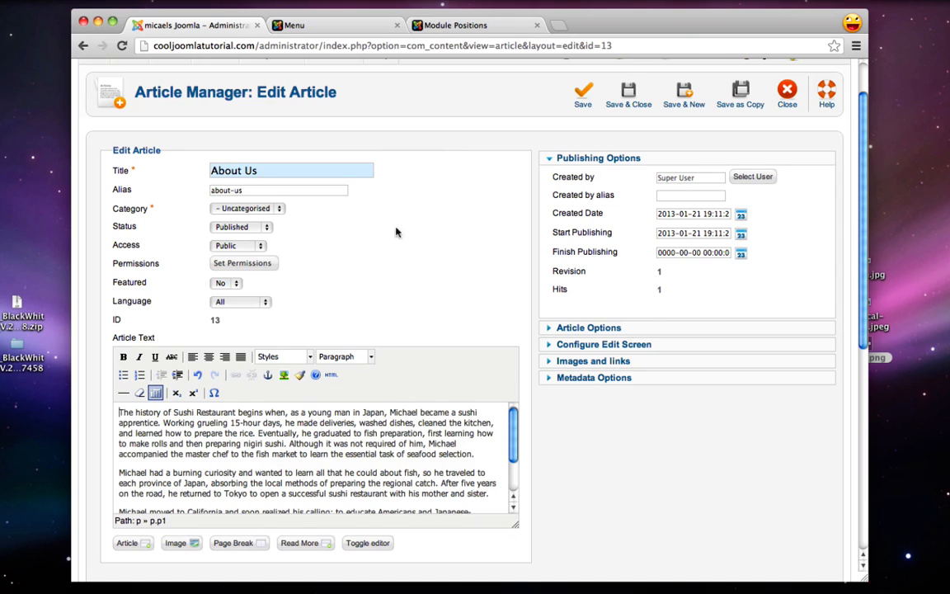
{"action": "scroll", "coordinate": [395, 232], "scroll_direction": "down", "scroll_amount": 1}
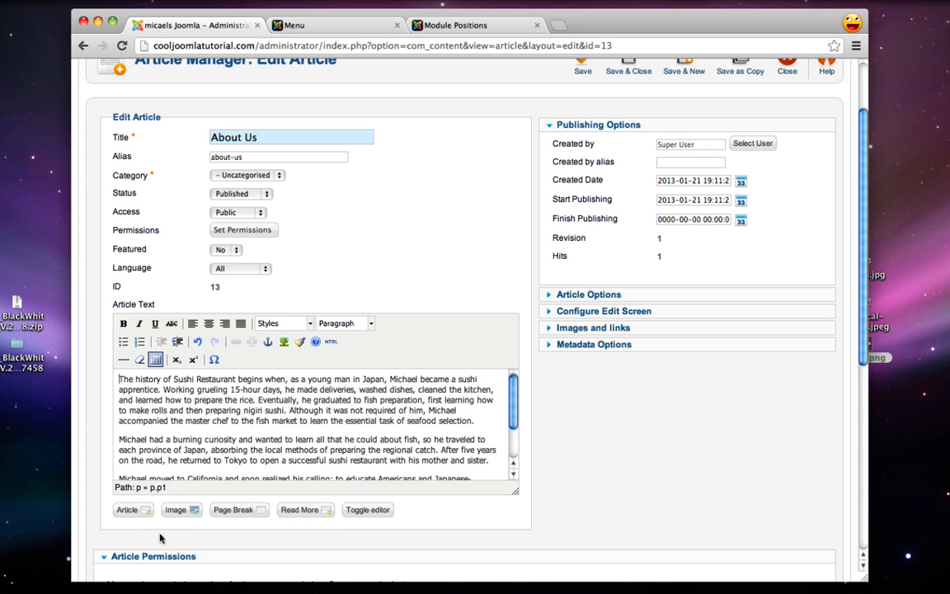
Upload chef.jpeg through the article's image manager
{"action": "left_click", "coordinate": [181, 510]}
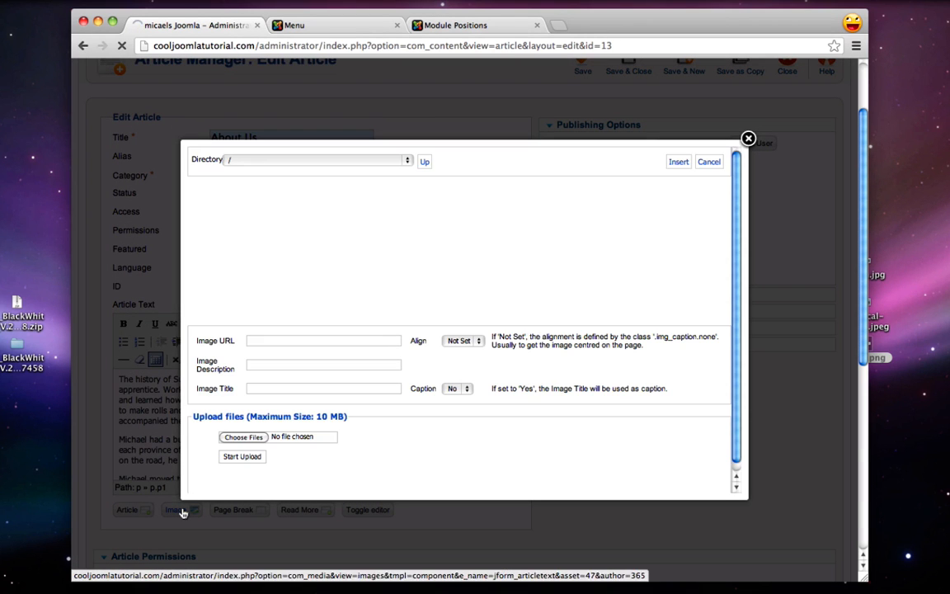
{"action": "left_click", "coordinate": [251, 438]}
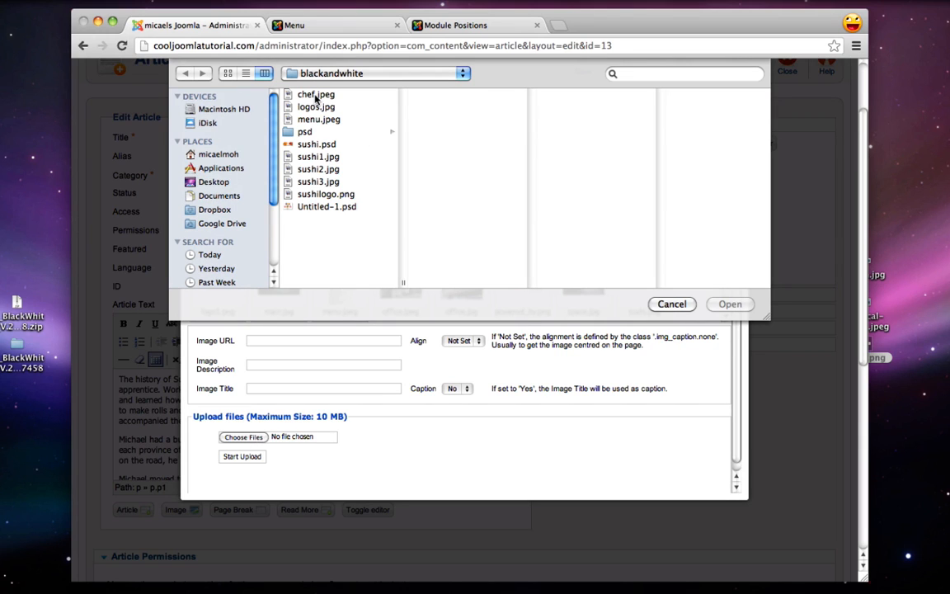
{"action": "left_click", "coordinate": [314, 95]}
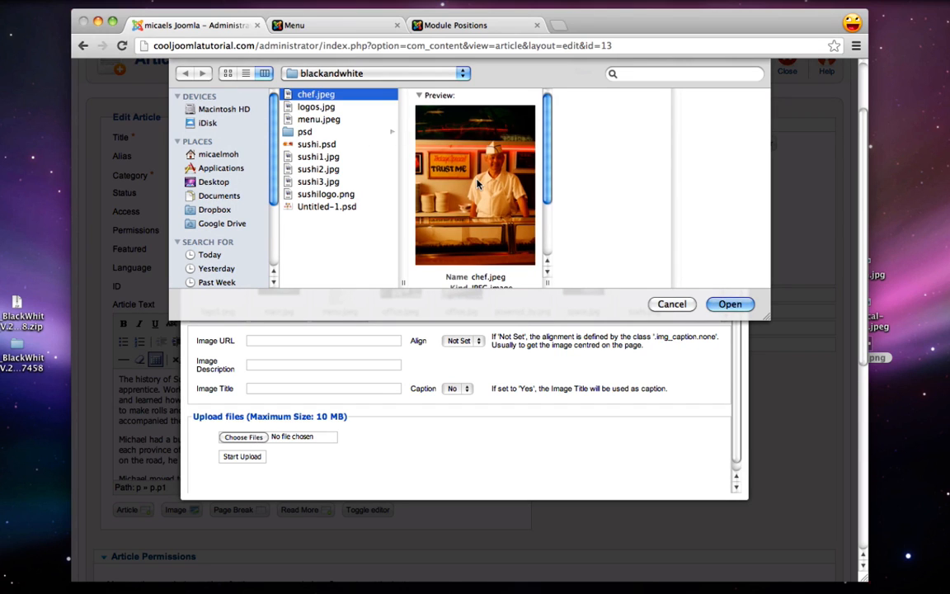
{"action": "scroll", "coordinate": [477, 183], "scroll_direction": "down", "scroll_amount": 4}
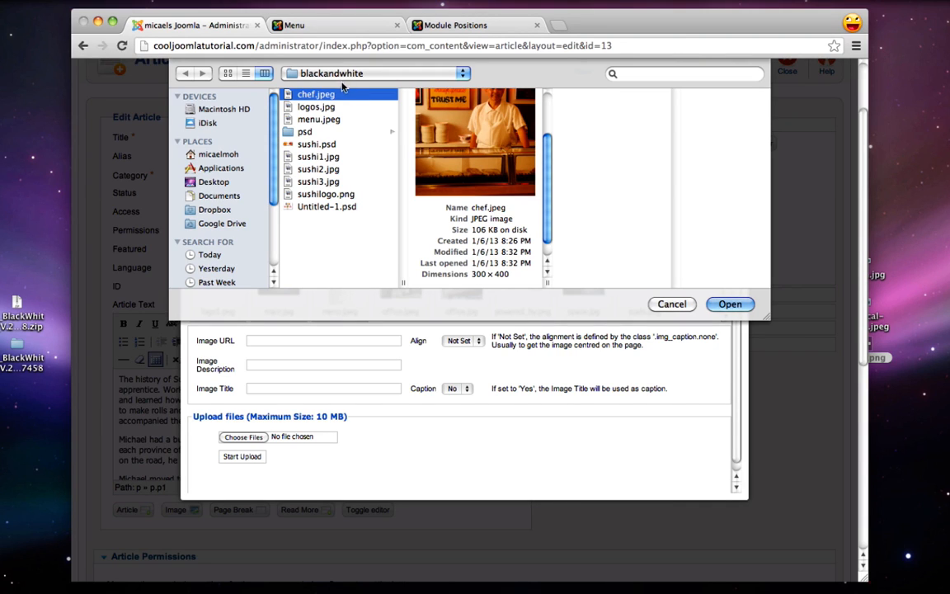
{"action": "left_click", "coordinate": [715, 304]}
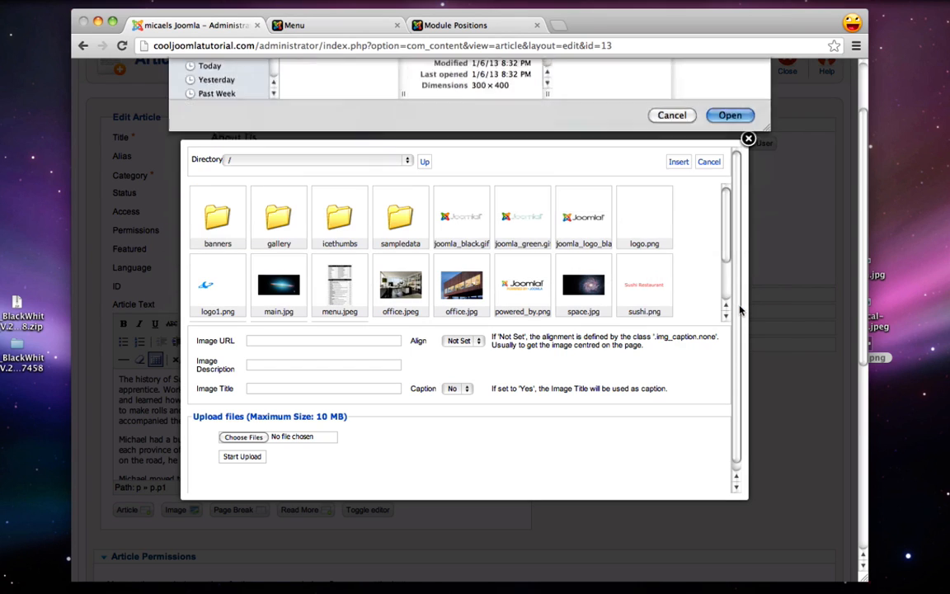
{"action": "left_click", "coordinate": [243, 457]}
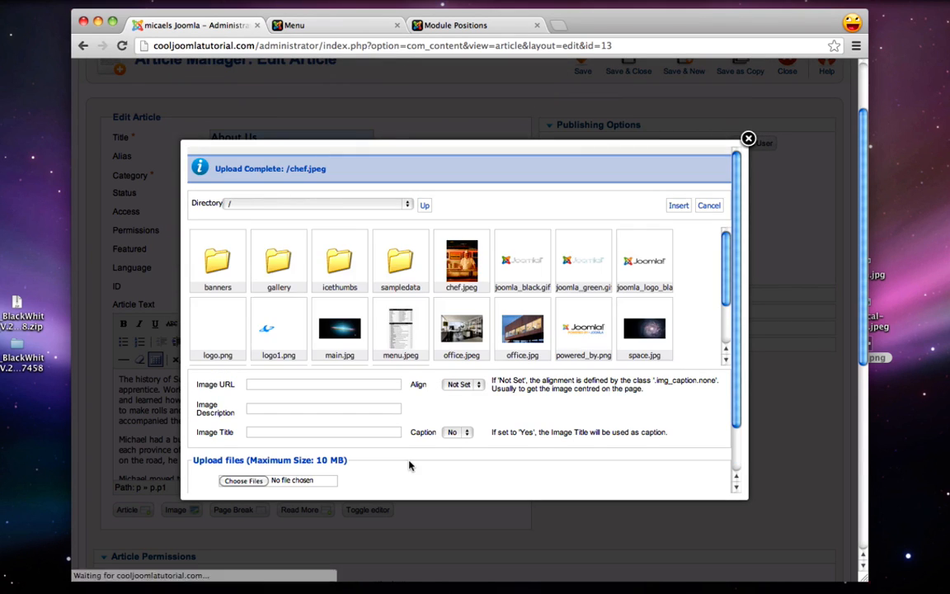
Insert chef.jpeg left-aligned into the About Us text and save and close the article
{"action": "left_click", "coordinate": [467, 262]}
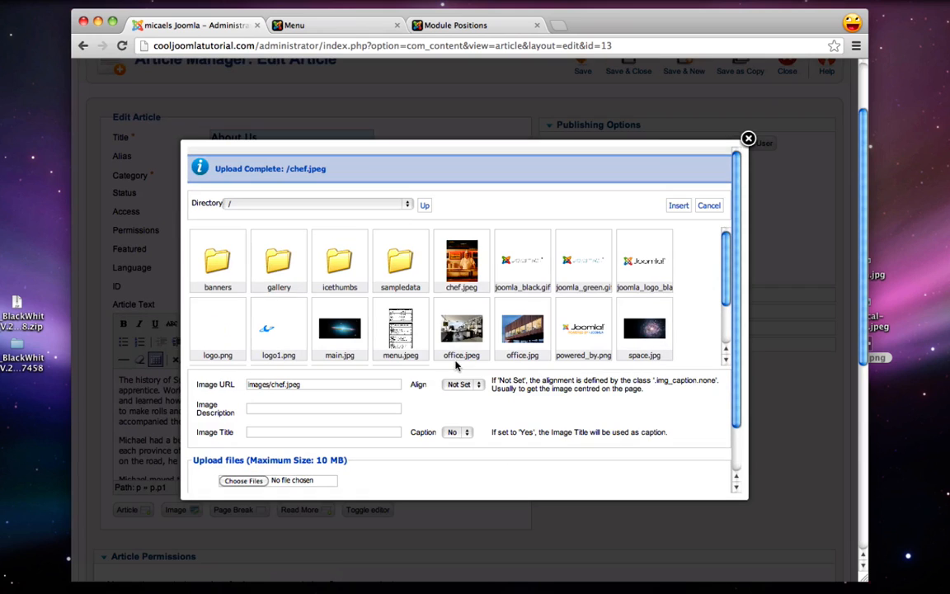
{"action": "left_click", "coordinate": [456, 384]}
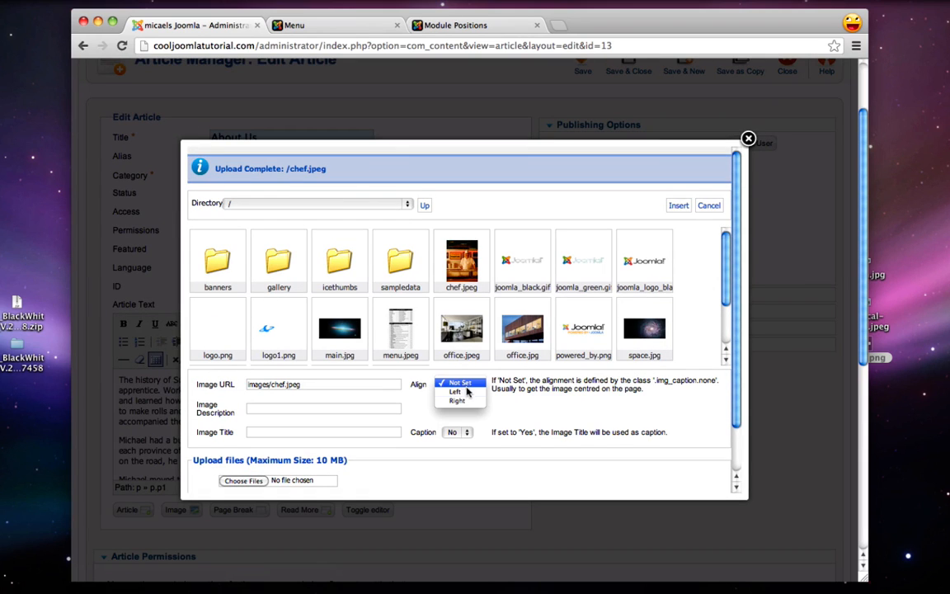
{"action": "left_click", "coordinate": [470, 393]}
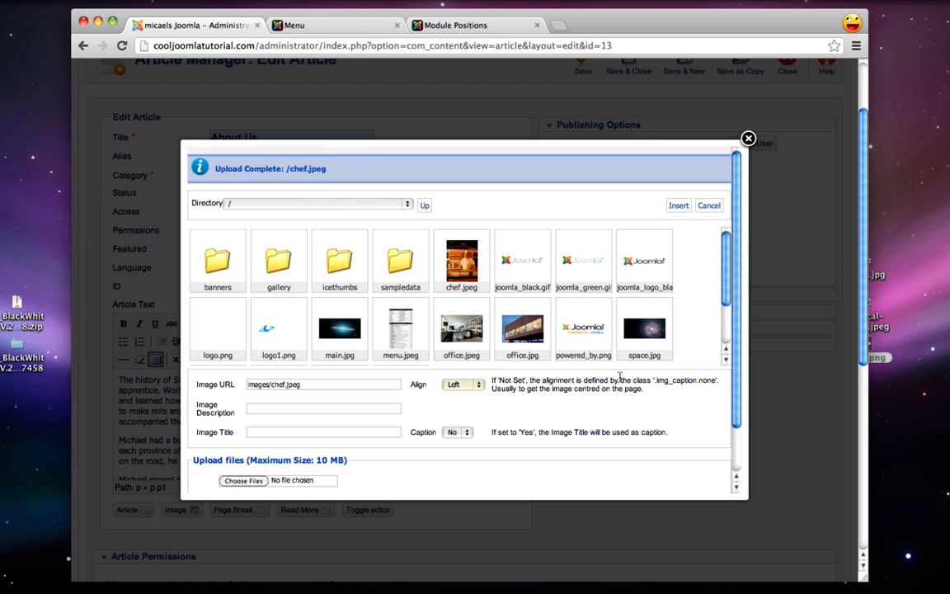
{"action": "left_click", "coordinate": [677, 205]}
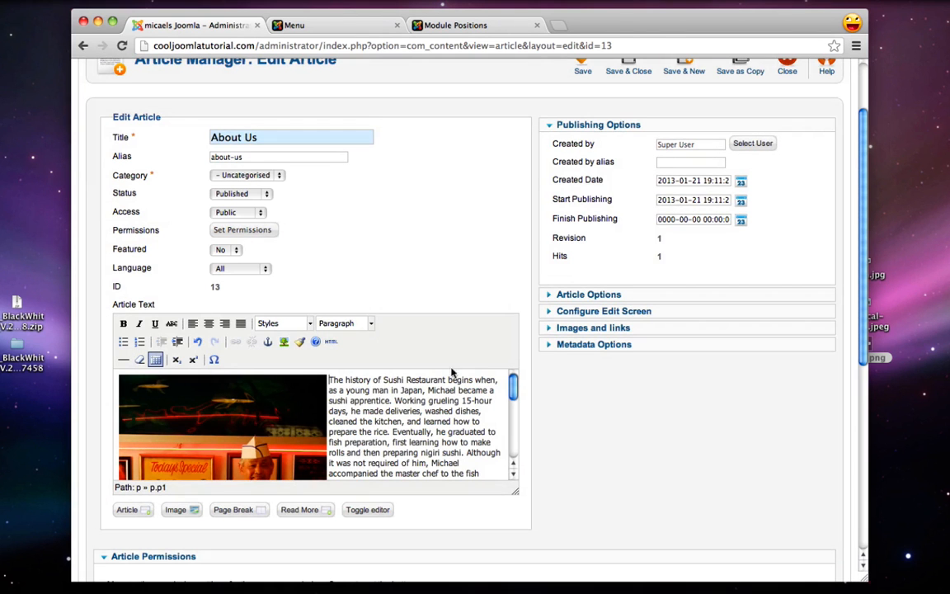
{"action": "scroll", "coordinate": [388, 409], "scroll_direction": "down", "scroll_amount": 5}
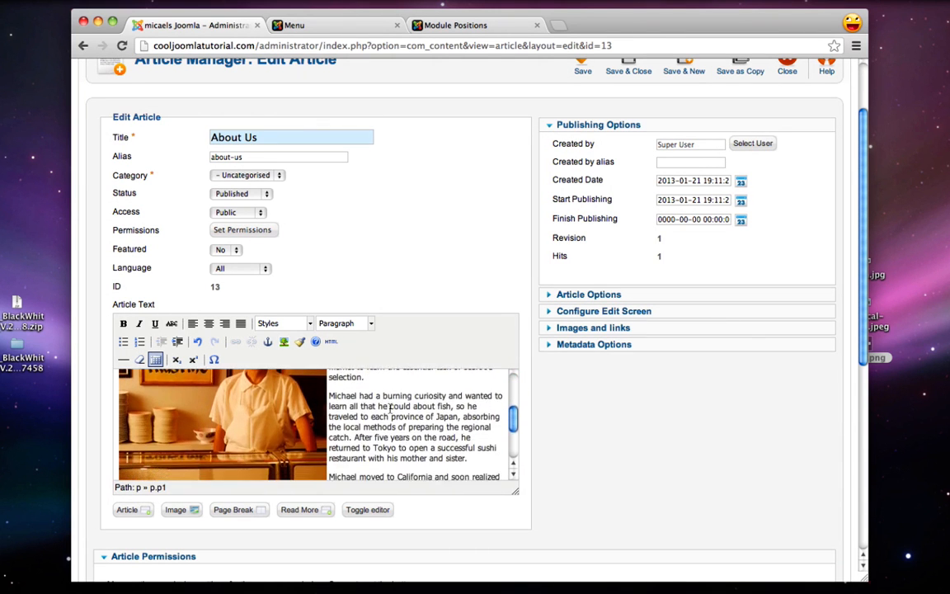
{"action": "scroll", "coordinate": [390, 409], "scroll_direction": "down", "scroll_amount": 6}
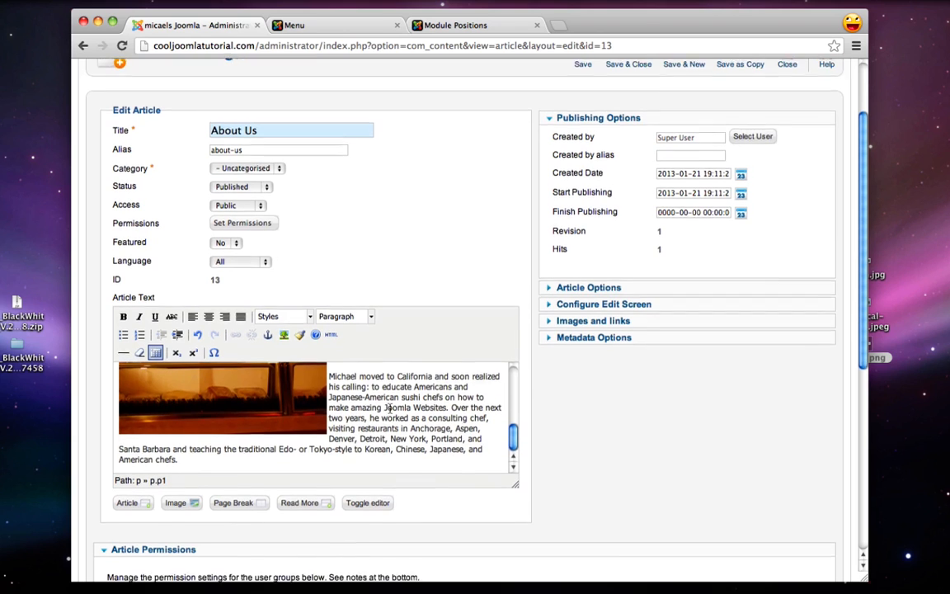
{"action": "scroll", "coordinate": [390, 410], "scroll_direction": "up", "scroll_amount": 10}
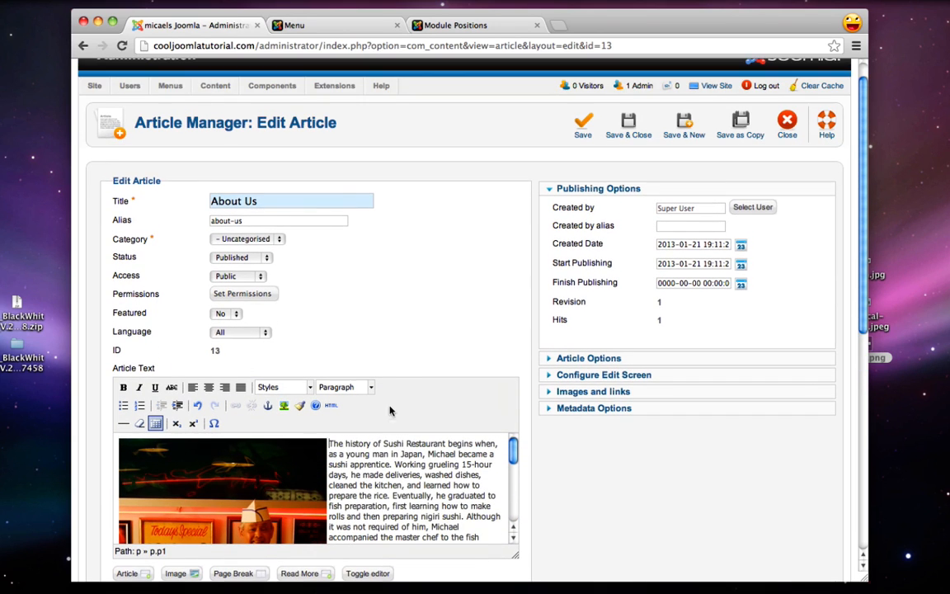
{"action": "left_click", "coordinate": [643, 123]}
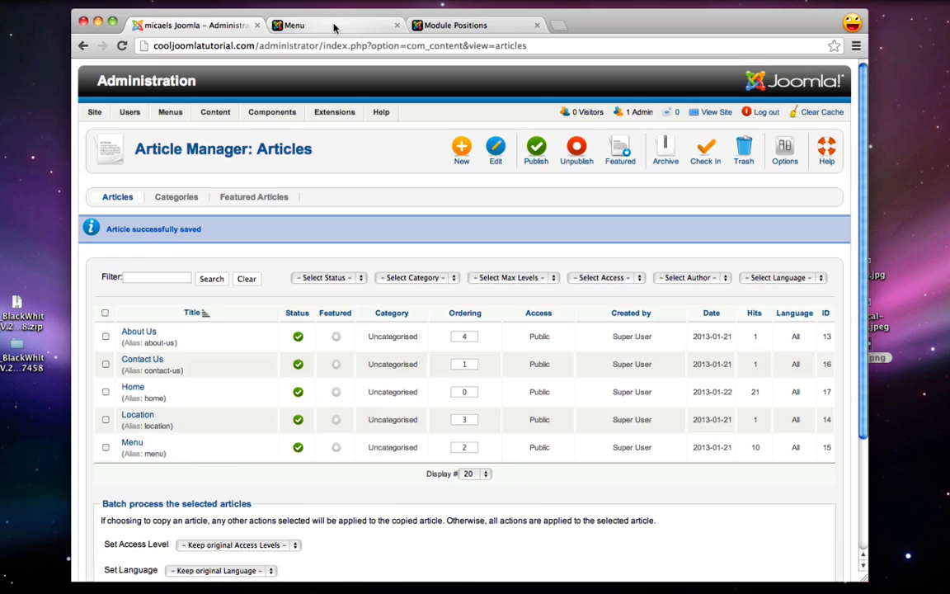
Open About Us on the live site to see the chef photo beside the history
{"action": "left_click", "coordinate": [333, 26]}
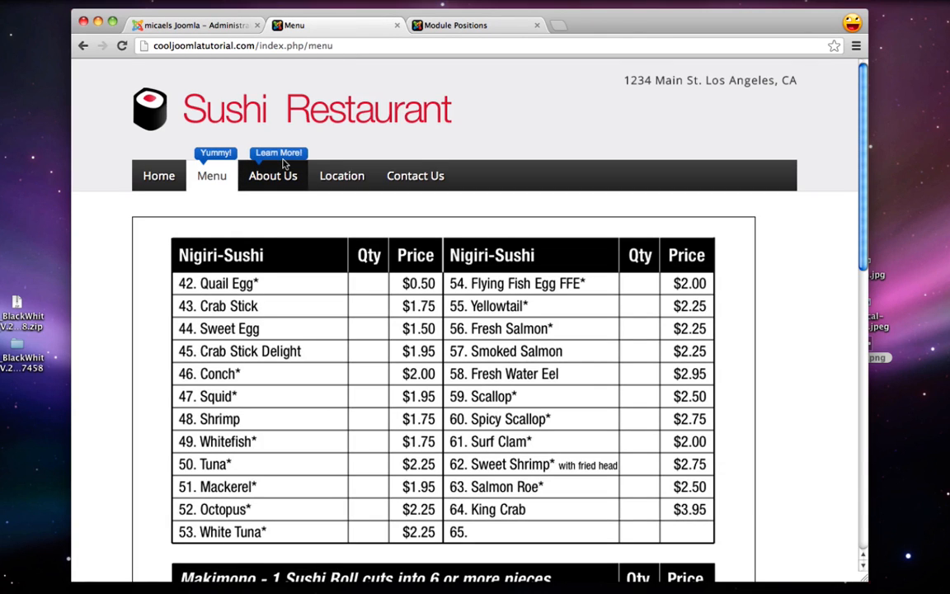
{"action": "left_click", "coordinate": [259, 176]}
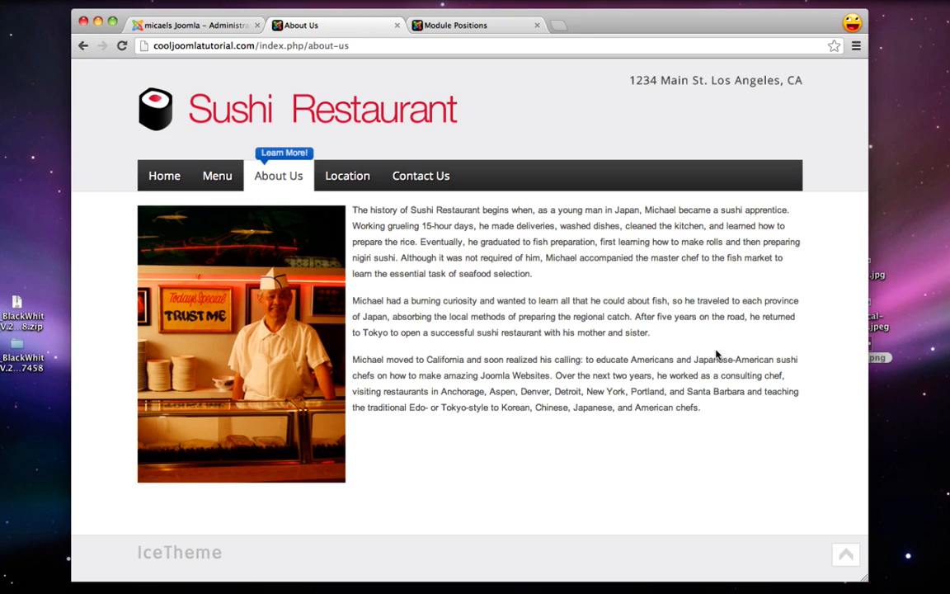
Search 'jextensions social icon module', download the mod_je_social zip to the desktop, then close the tab
{"action": "key", "text": "super+t"}
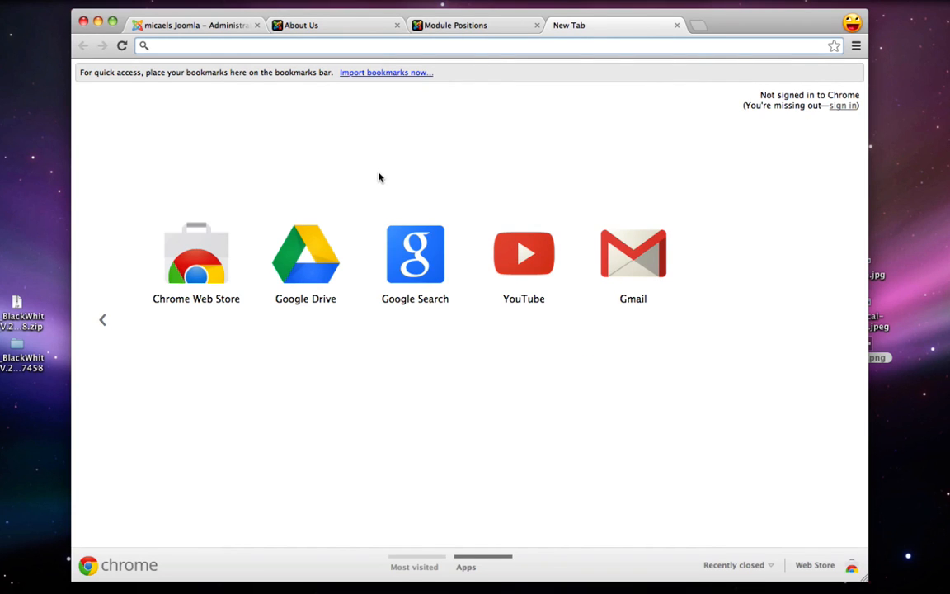
{"action": "type", "text": "jextensi"}
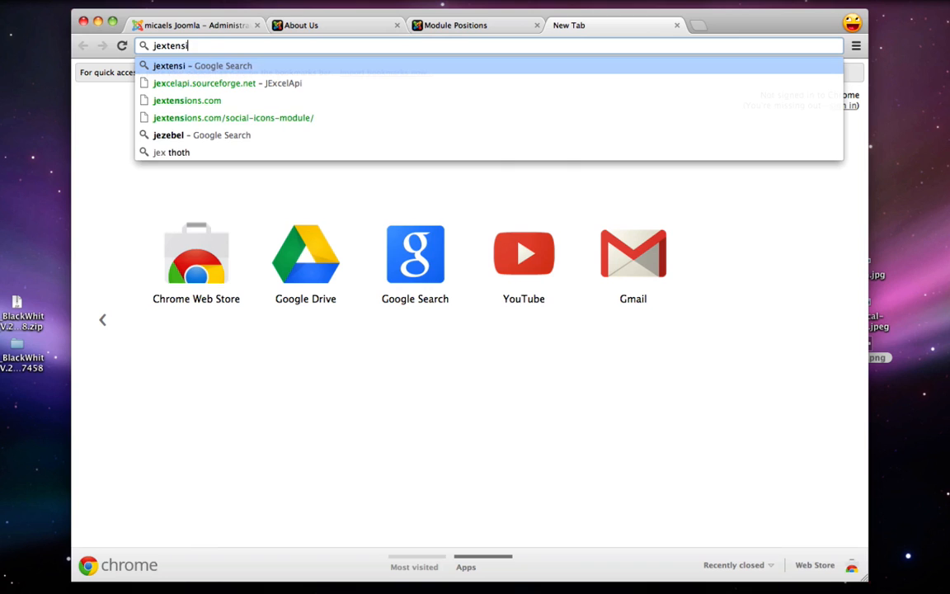
{"action": "type", "text": "ons social icon module"}
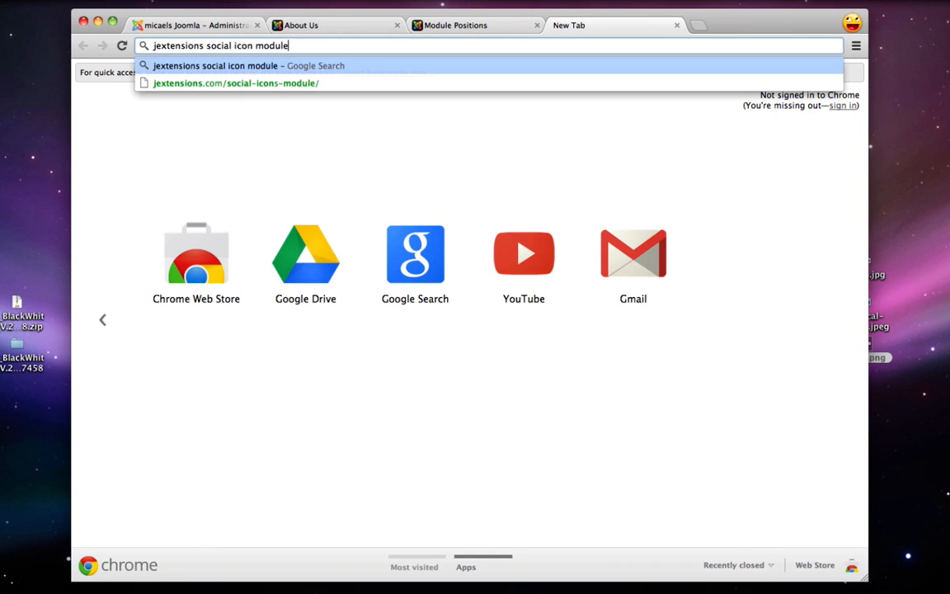
{"action": "key", "text": "Return"}
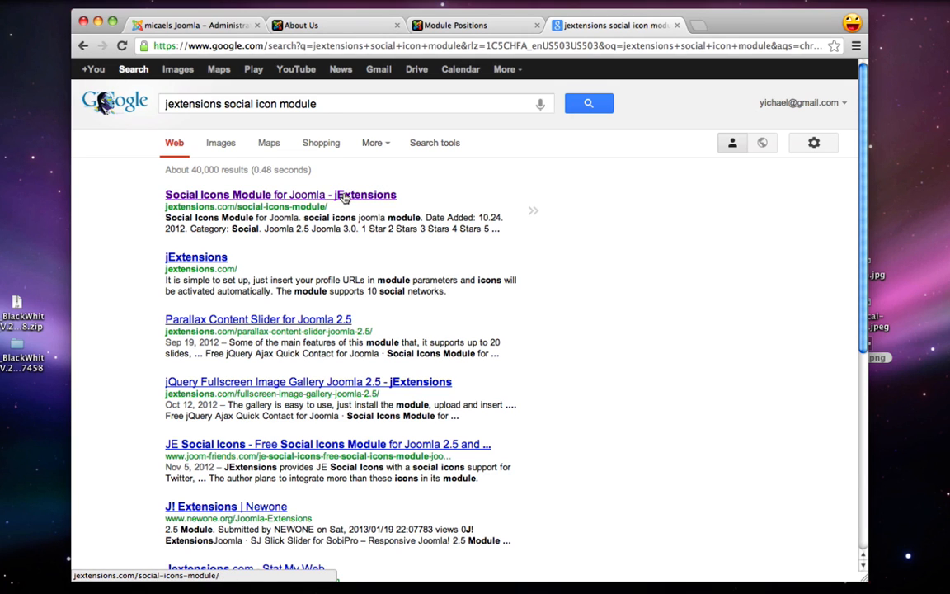
{"action": "left_click", "coordinate": [345, 196]}
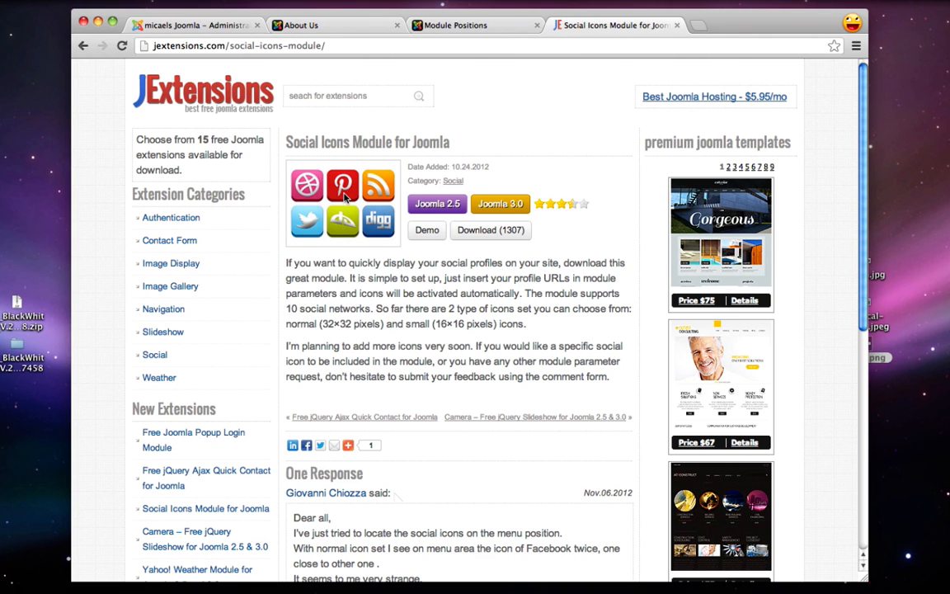
{"action": "left_click", "coordinate": [484, 231]}
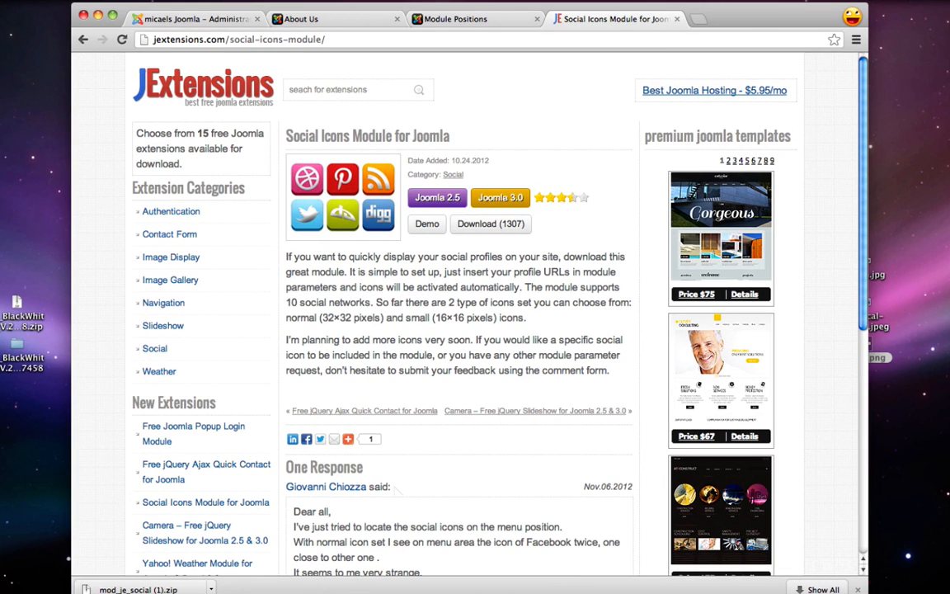
{"action": "left_click_drag", "start_coordinate": [301, 470], "coordinate": [879, 401]}
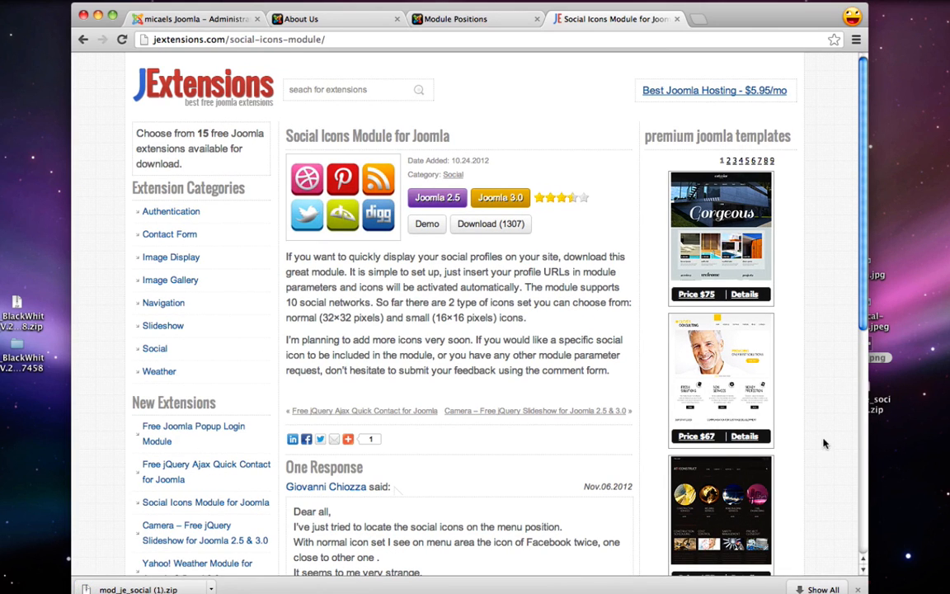
{"action": "left_click", "coordinate": [677, 19]}
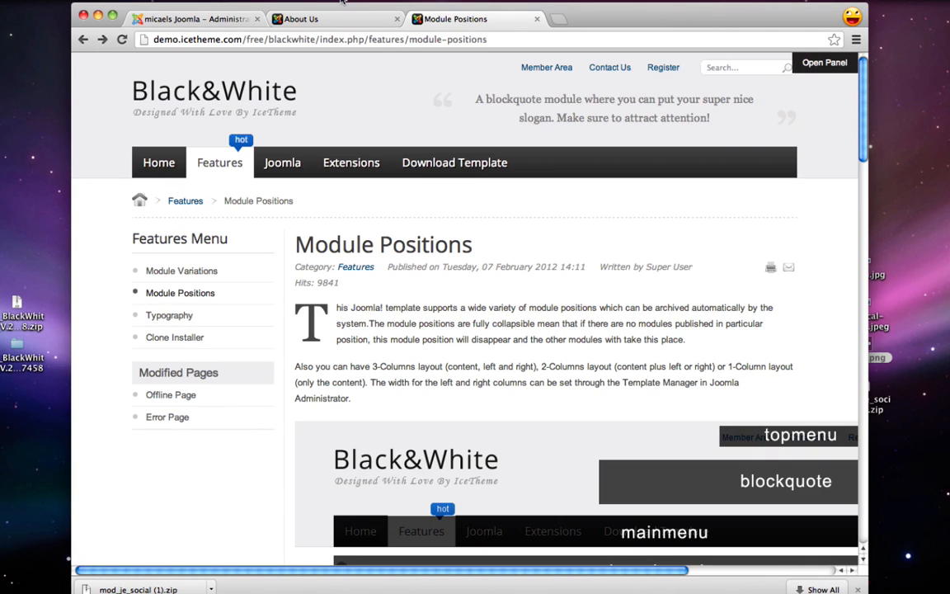
Install mod_je_social (1).zip through the Extension Manager's Upload & Install
{"action": "left_click", "coordinate": [202, 19]}
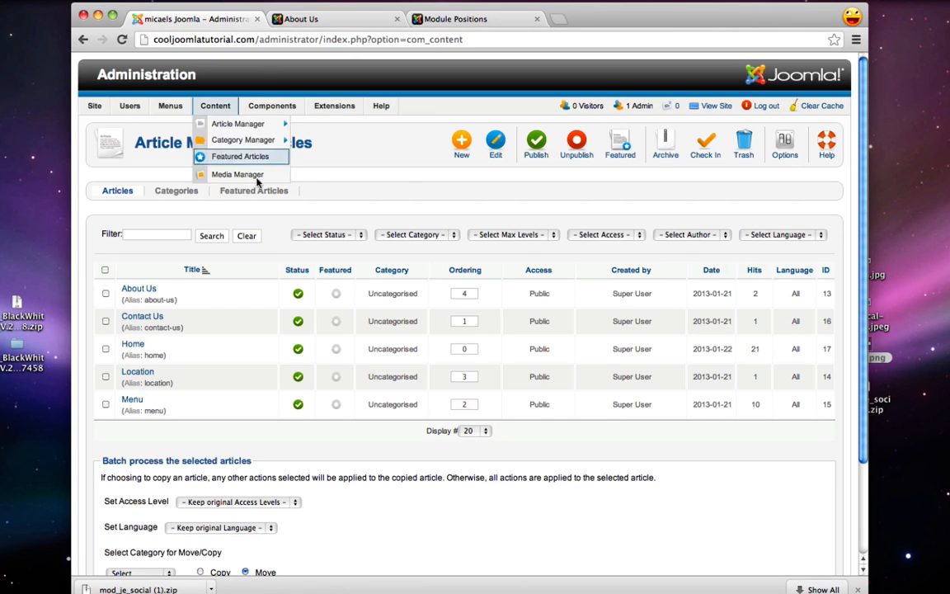
{"action": "mouse_move", "coordinate": [337, 107]}
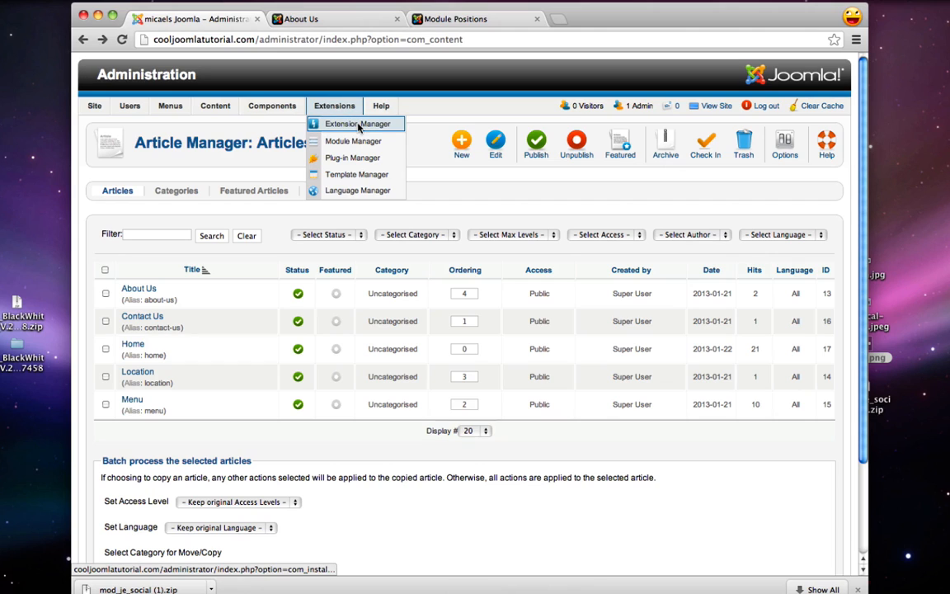
{"action": "left_click", "coordinate": [357, 124]}
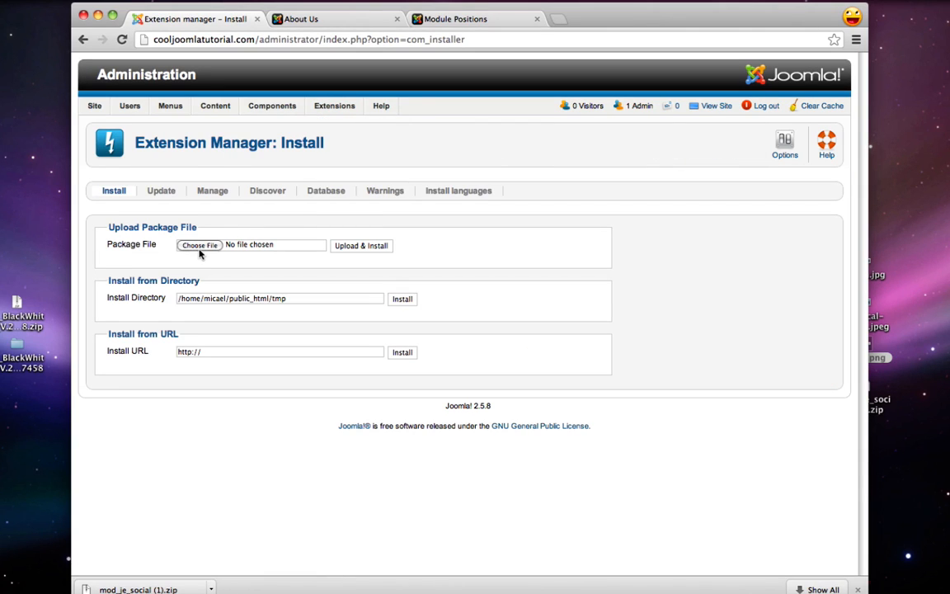
{"action": "left_click", "coordinate": [880, 403]}
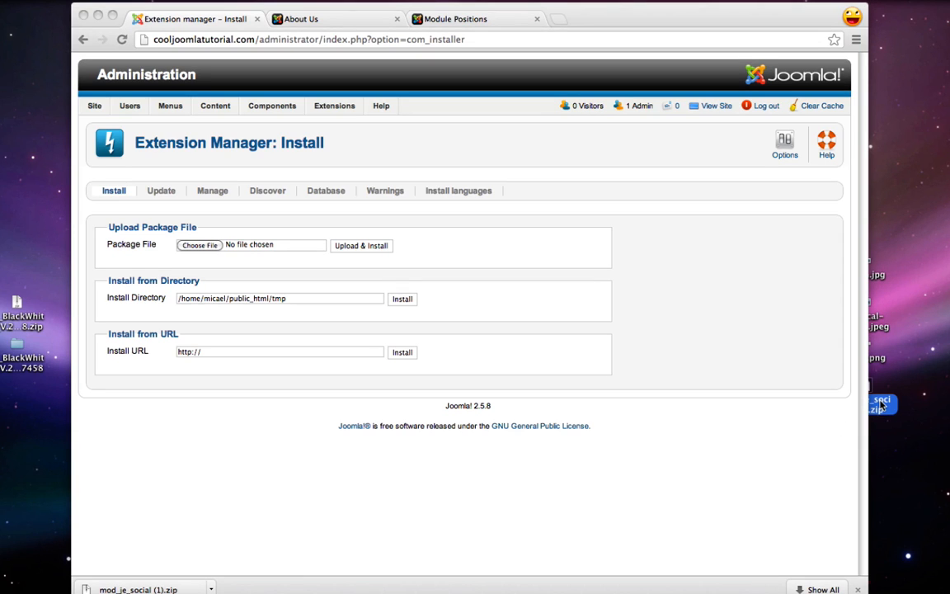
{"action": "left_click_drag", "start_coordinate": [880, 404], "coordinate": [205, 249]}
{"action": "left_click", "coordinate": [381, 261]}
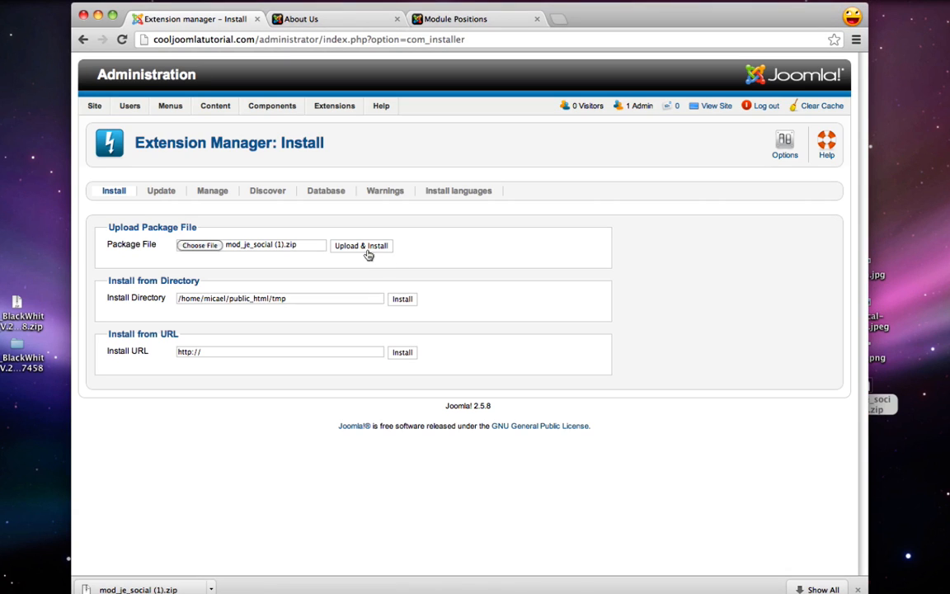
{"action": "left_click", "coordinate": [368, 250]}
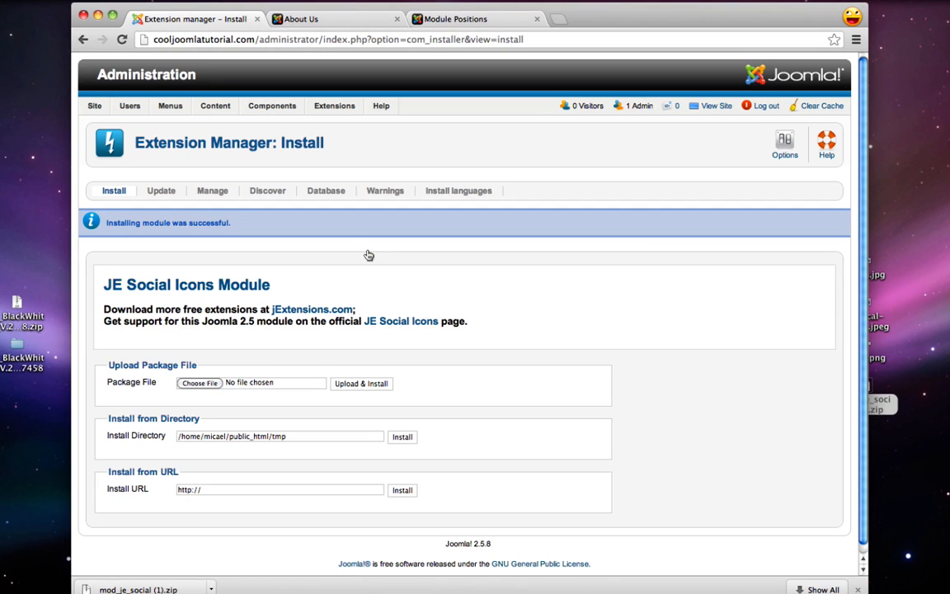
Publish the JE Social Icons module (ID 97) from the Module Manager and open its edit form
{"action": "mouse_move", "coordinate": [340, 109]}
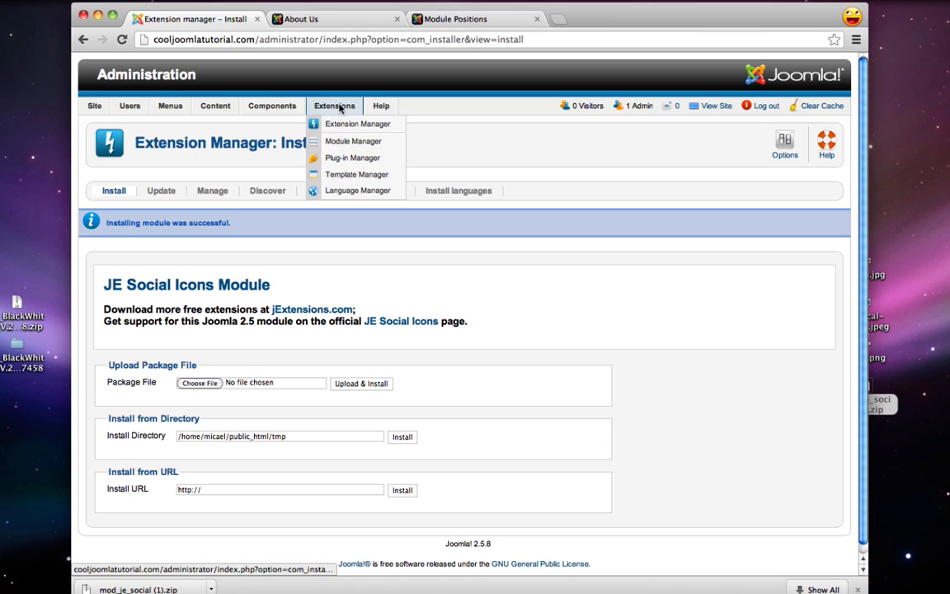
{"action": "left_click", "coordinate": [352, 142]}
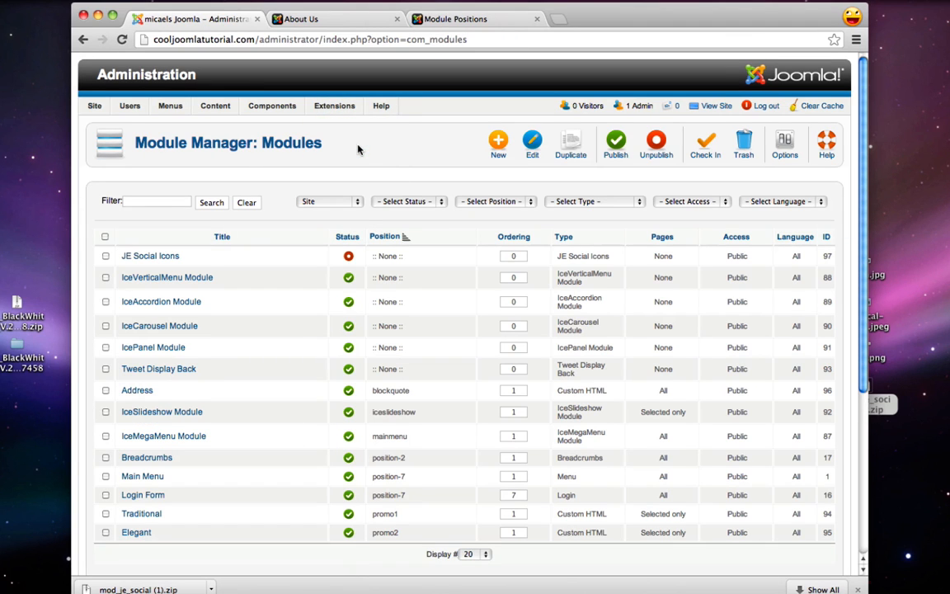
{"action": "left_click", "coordinate": [349, 259]}
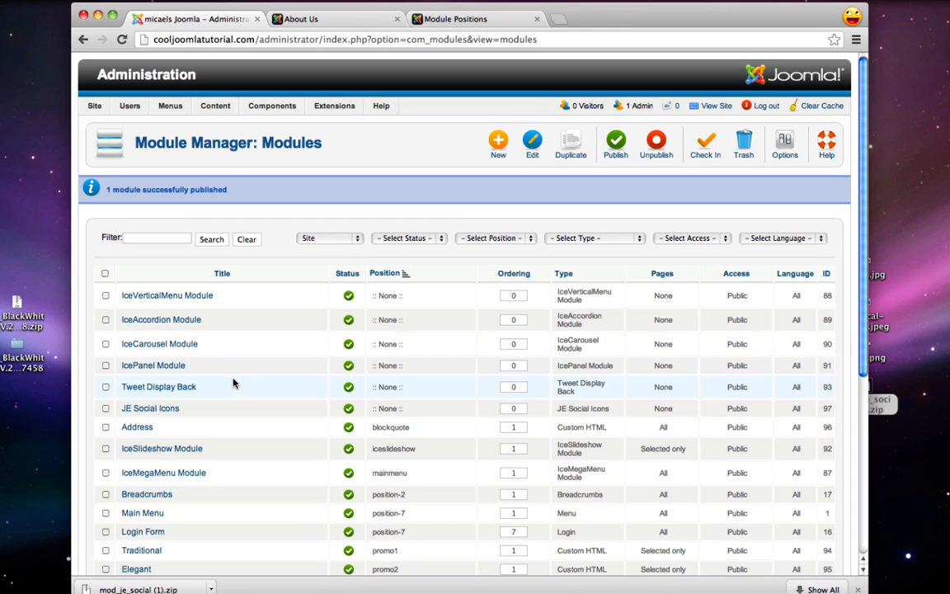
{"action": "left_click", "coordinate": [161, 410]}
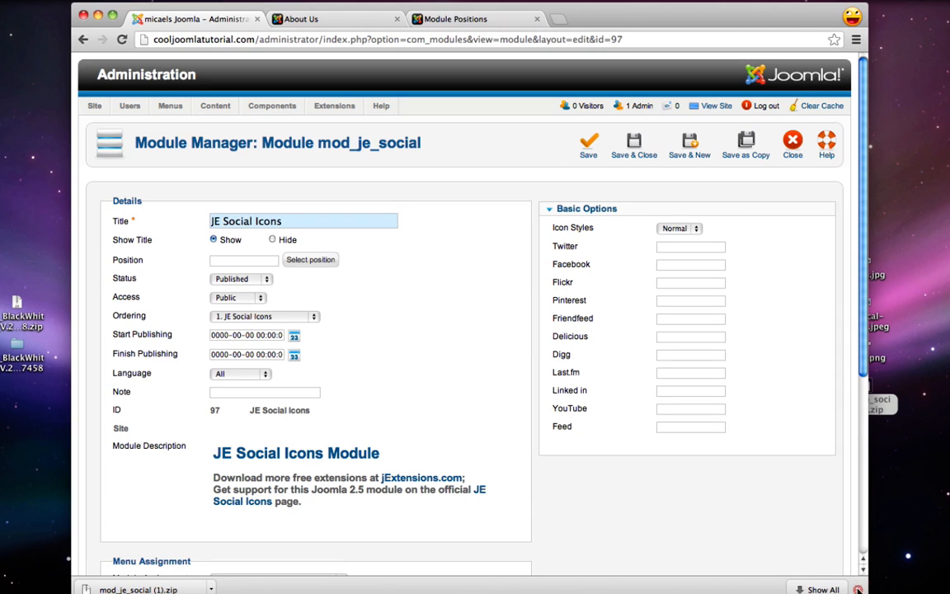
{"action": "left_click", "coordinate": [857, 589]}
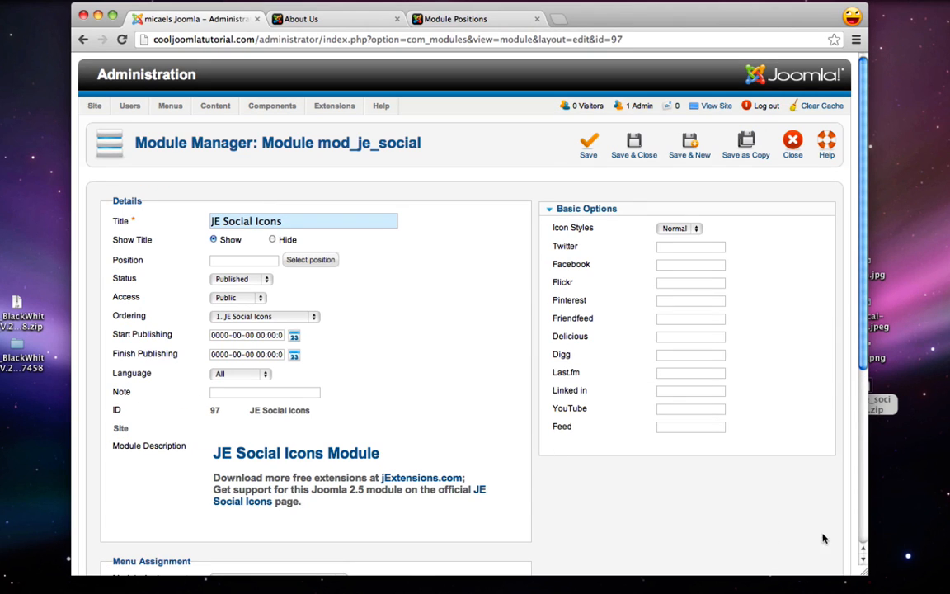
{"action": "left_click_drag", "start_coordinate": [865, 572], "coordinate": [867, 582]}
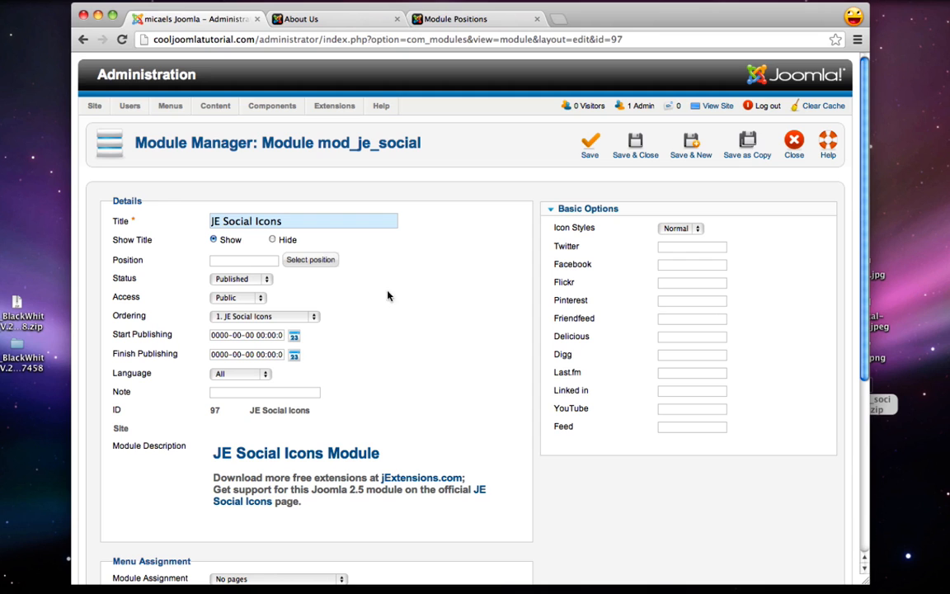
Preview the blackwhite template's module positions demo on the public site
{"action": "left_click", "coordinate": [345, 20]}
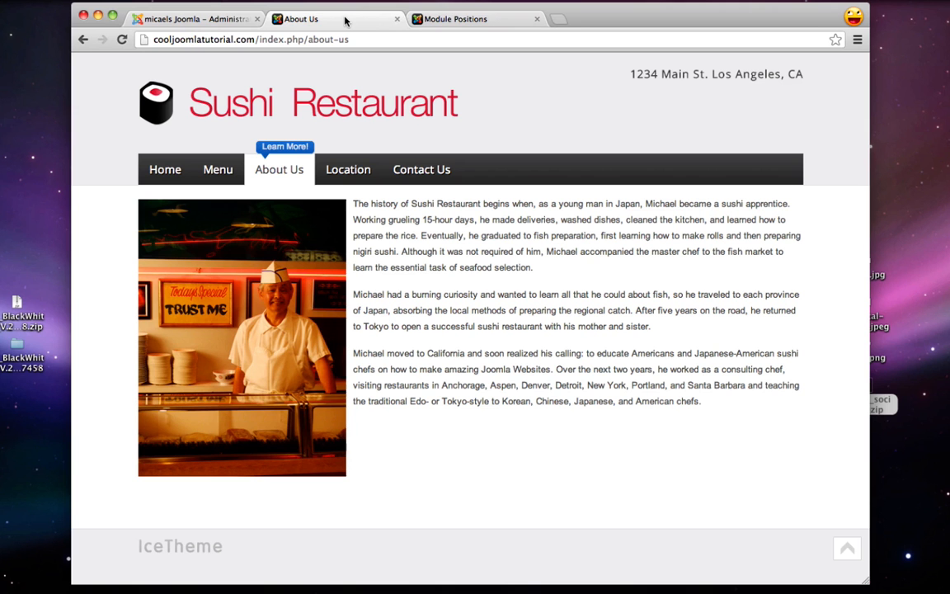
{"action": "left_click", "coordinate": [415, 19]}
{"action": "scroll", "coordinate": [627, 290], "scroll_direction": "down", "scroll_amount": 5}
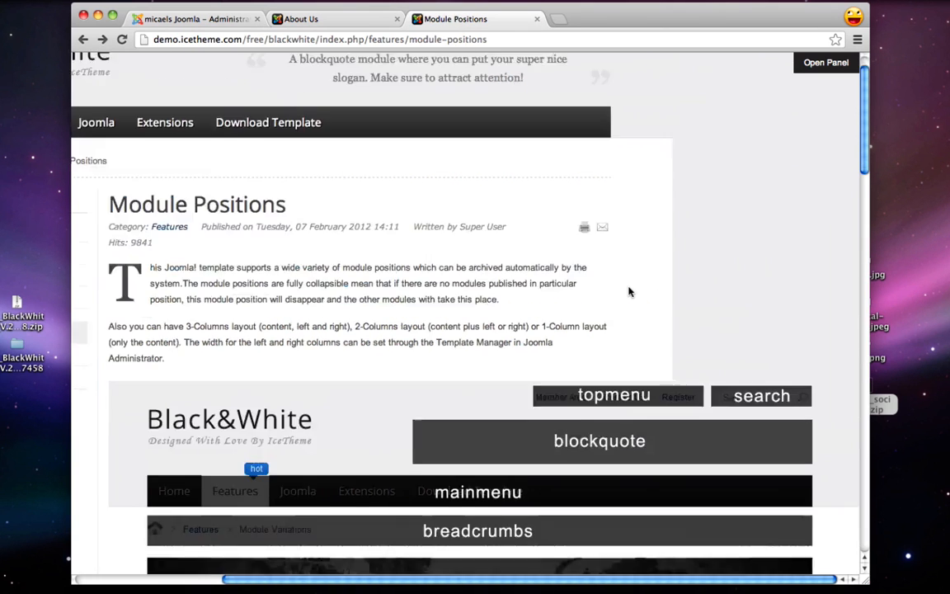
{"action": "scroll", "coordinate": [627, 290], "scroll_direction": "down", "scroll_amount": 10}
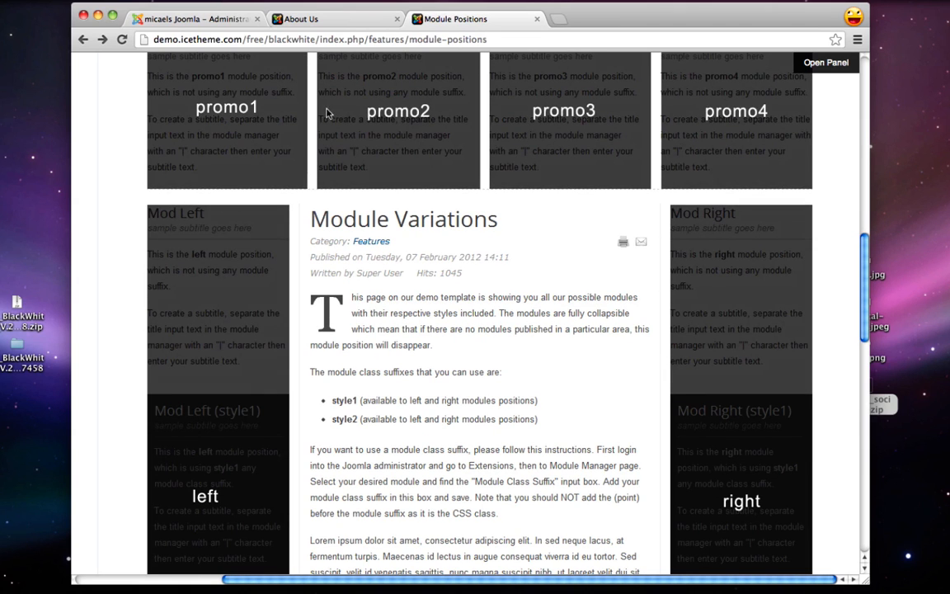
Assign the JE Social Icons module to the 'right' module position
{"action": "left_click", "coordinate": [207, 18]}
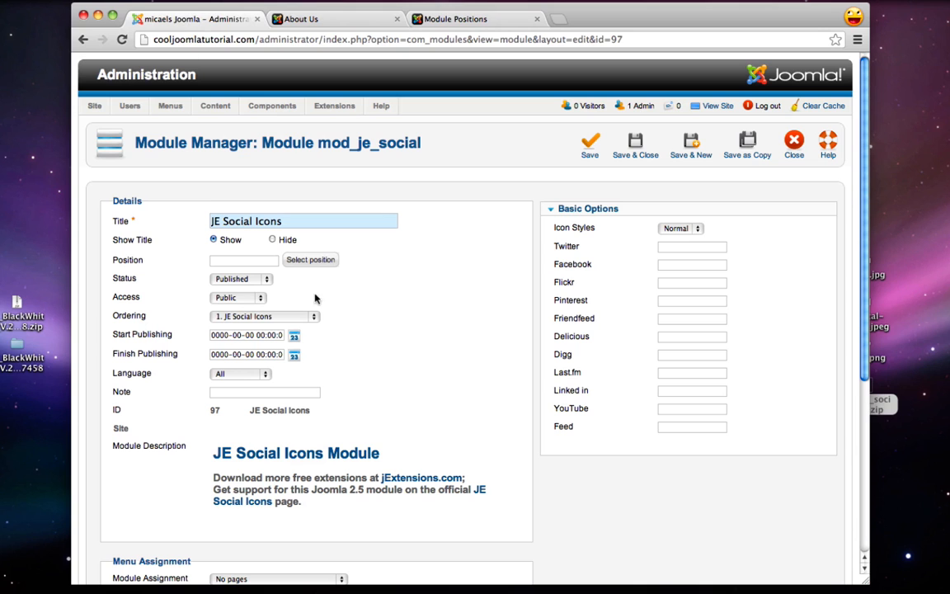
{"action": "left_click", "coordinate": [307, 261]}
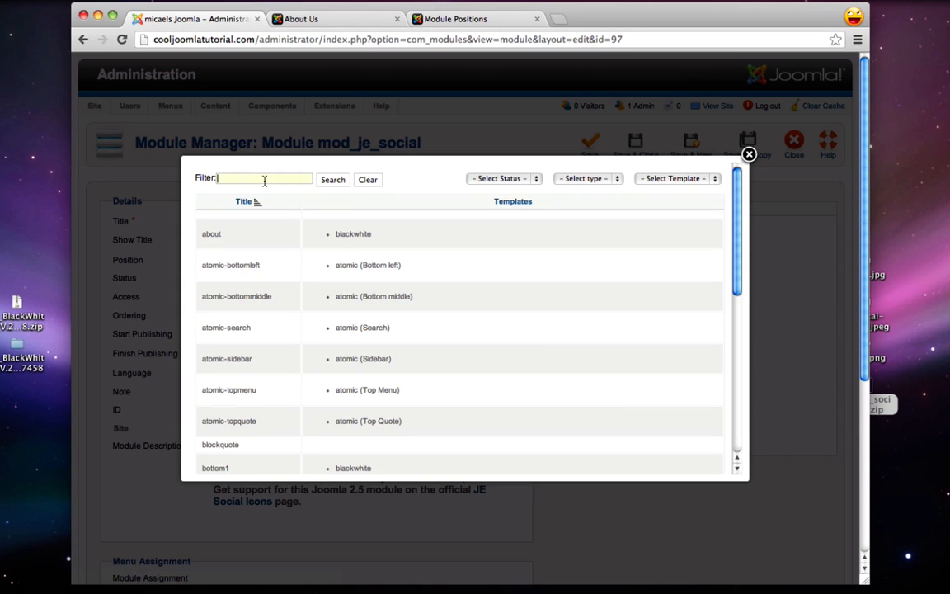
{"action": "left_click", "coordinate": [332, 180]}
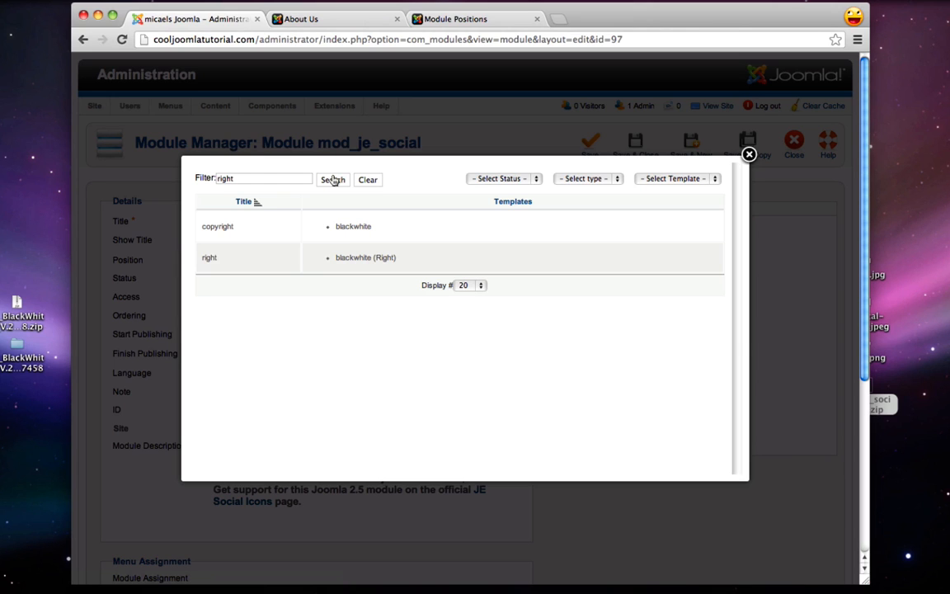
{"action": "left_click", "coordinate": [206, 259]}
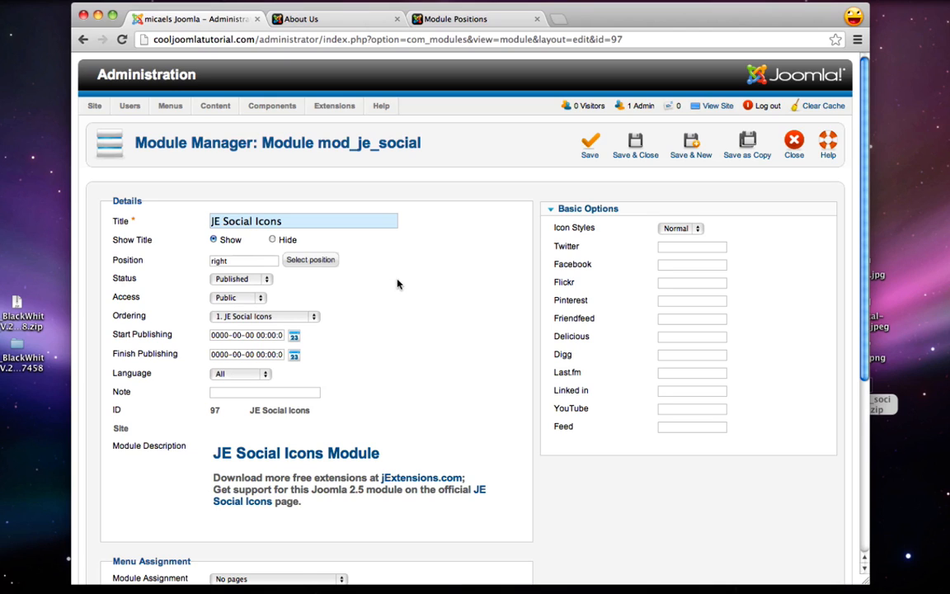
Retitle the module to Social and show it only on the About Us page
{"action": "left_click_drag", "start_coordinate": [320, 223], "coordinate": [158, 221]}
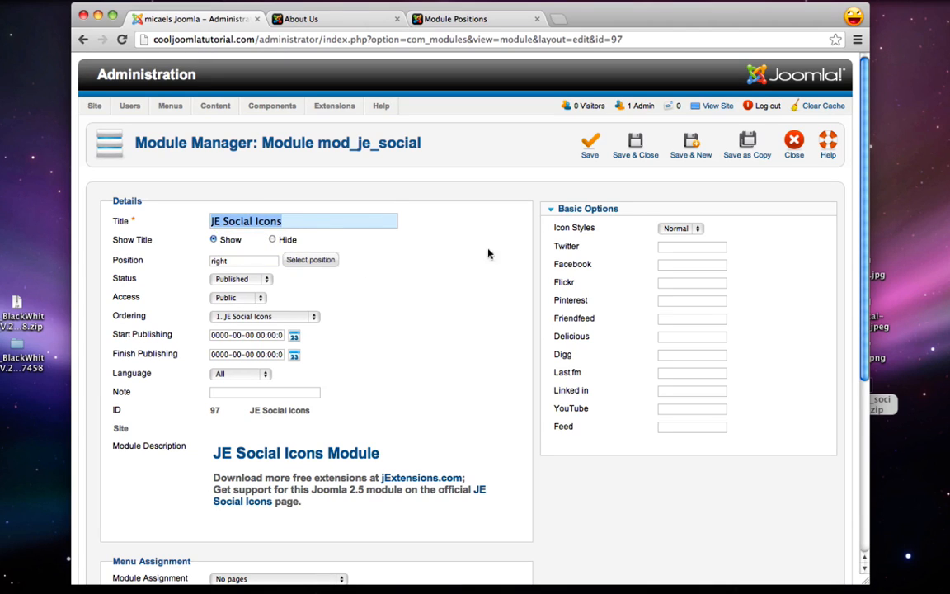
{"action": "type", "text": "Social"}
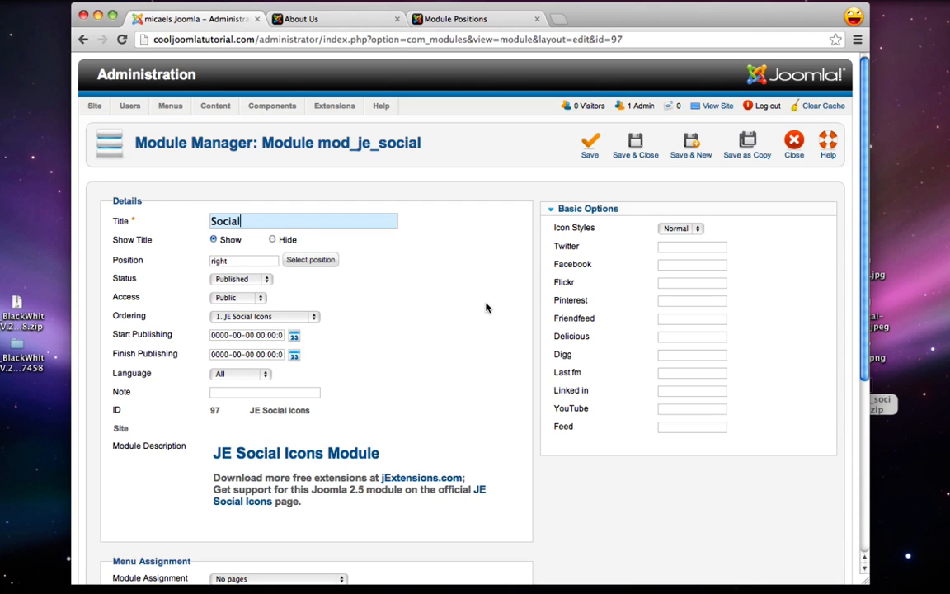
{"action": "scroll", "coordinate": [486, 307], "scroll_direction": "down", "scroll_amount": 3}
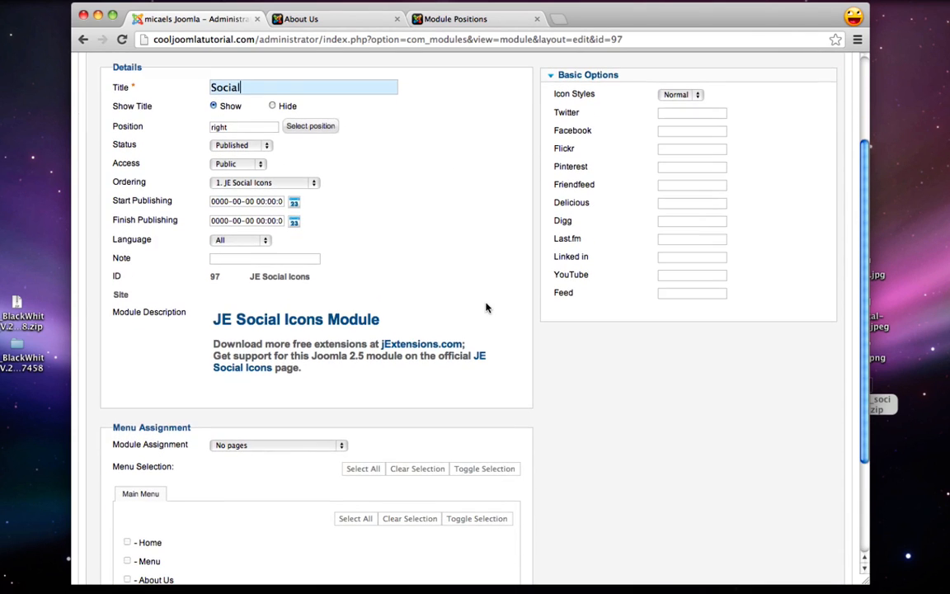
{"action": "left_click", "coordinate": [260, 445]}
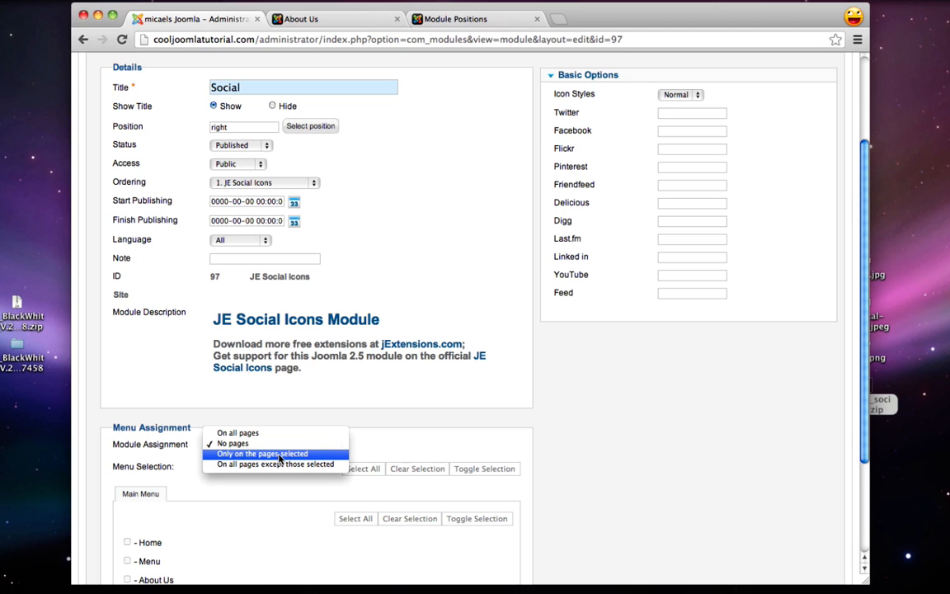
{"action": "left_click", "coordinate": [278, 455]}
{"action": "scroll", "coordinate": [279, 459], "scroll_direction": "down", "scroll_amount": 3}
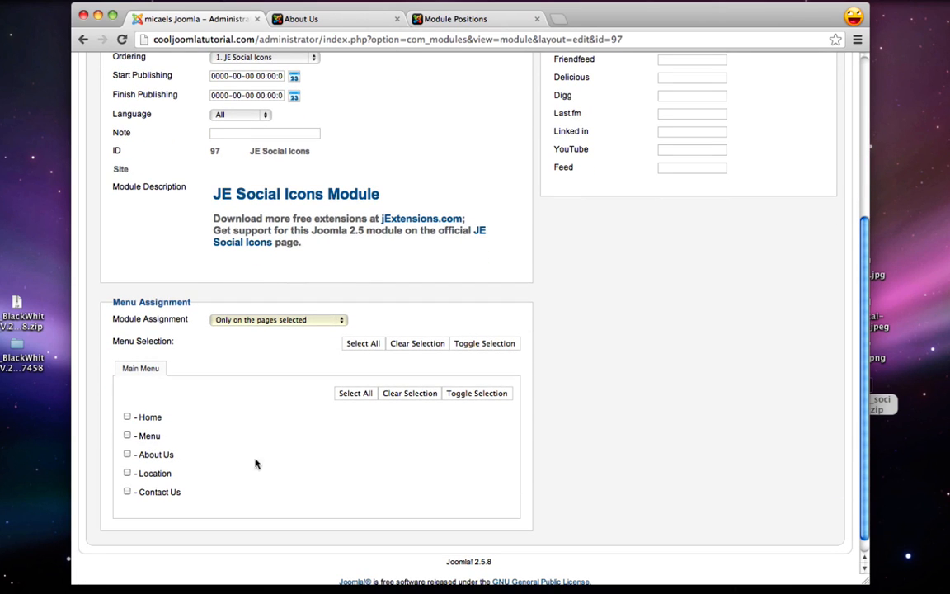
{"action": "left_click", "coordinate": [128, 454]}
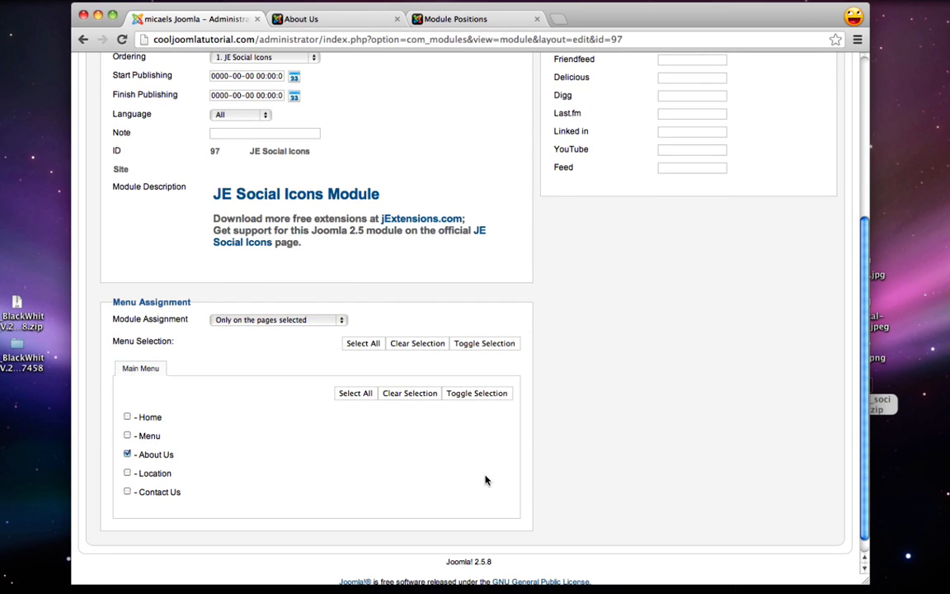
{"action": "scroll", "coordinate": [485, 479], "scroll_direction": "up", "scroll_amount": 5}
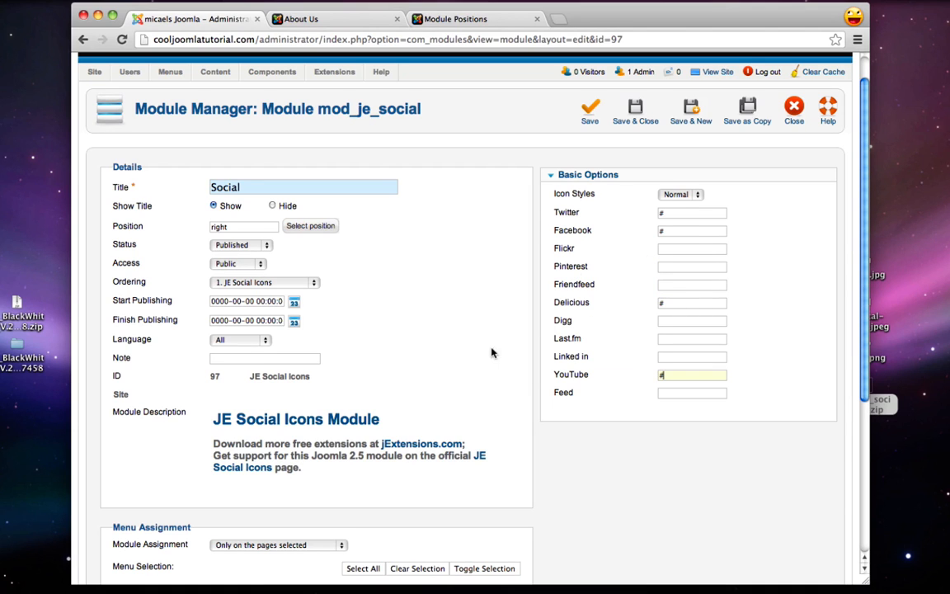
Load youtube.com/user/ilovewebdev in a new window, copy its address, then close that window
{"action": "key", "text": "super+n"}
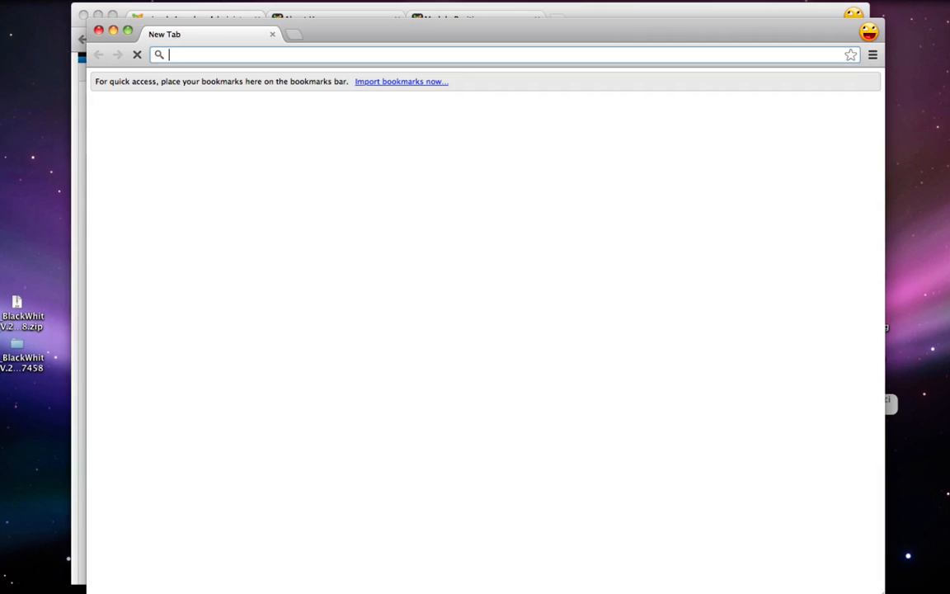
{"action": "type", "text": "youtube.com"}
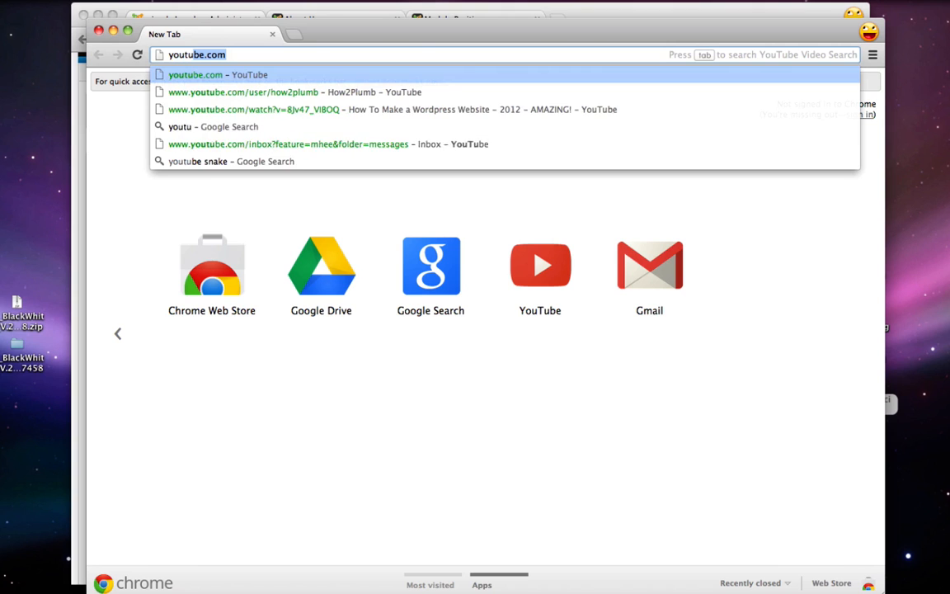
{"action": "key", "text": "Right"}
{"action": "type", "text": "/"}
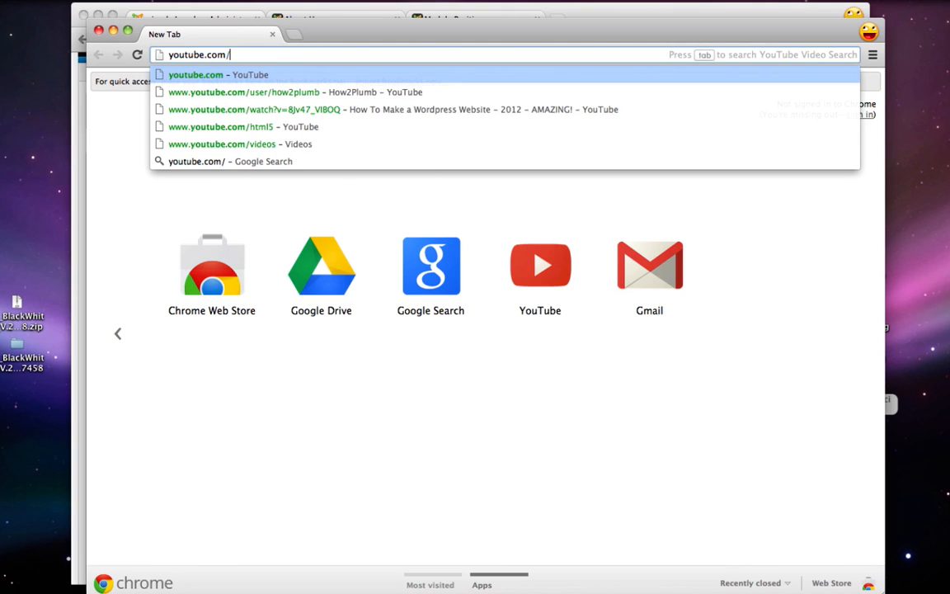
{"action": "type", "text": "user/ilovewebdev"}
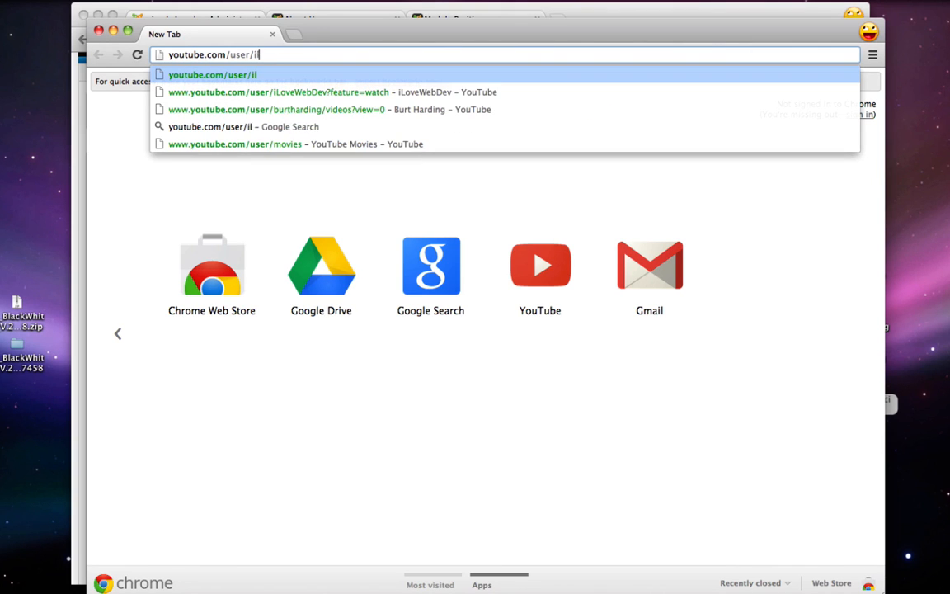
{"action": "key", "text": "Return"}
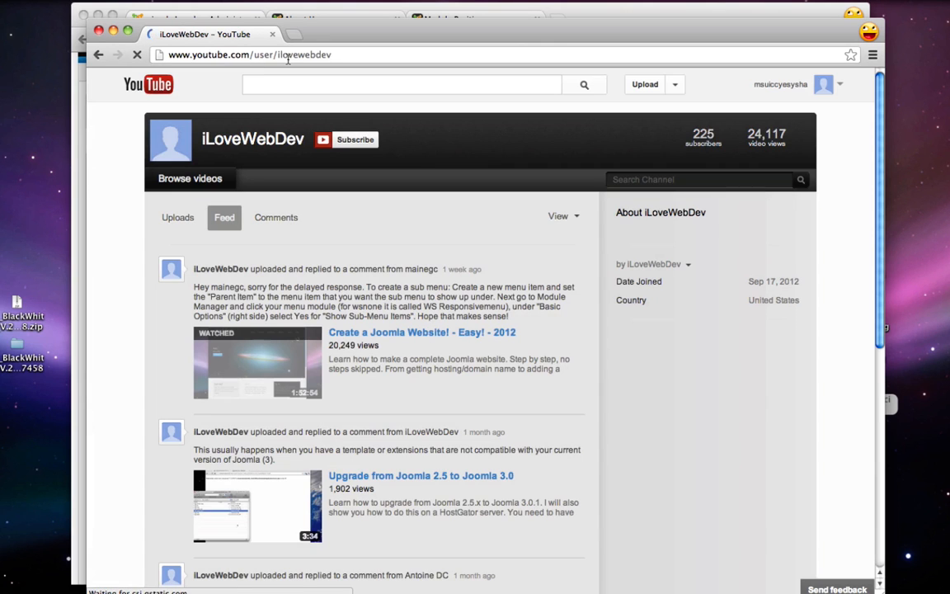
{"action": "left_click", "coordinate": [288, 55]}
{"action": "key", "text": "ctrl+c"}
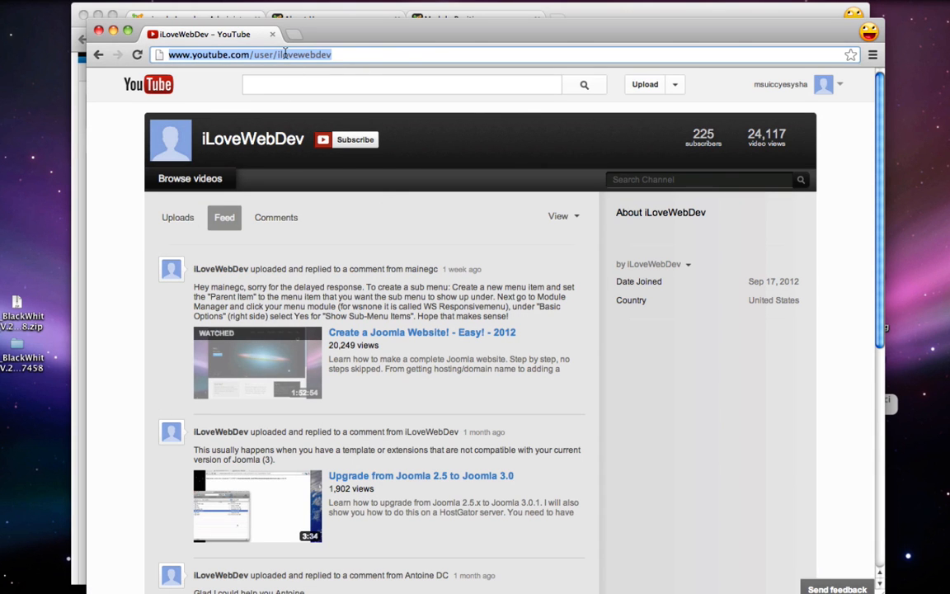
{"action": "left_click", "coordinate": [98, 32]}
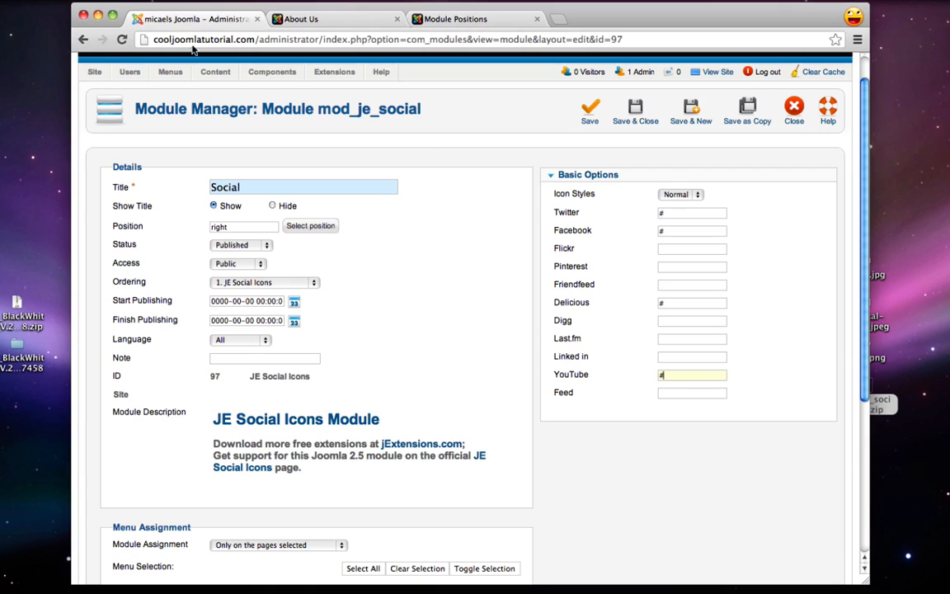
Paste the channel URL into the YouTube link field and save the Social module
{"action": "left_click", "coordinate": [664, 375]}
{"action": "key", "text": "ctrl+v"}
{"action": "left_click", "coordinate": [631, 117]}
Reload the About Us page to confirm the social icons appear, then return to the admin
{"action": "left_click", "coordinate": [312, 19]}
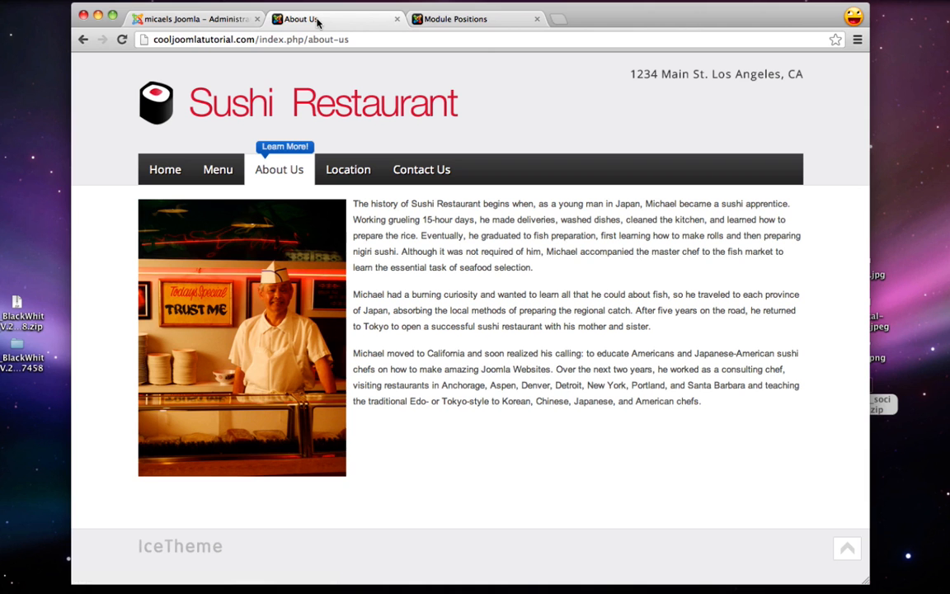
{"action": "left_click", "coordinate": [122, 39]}
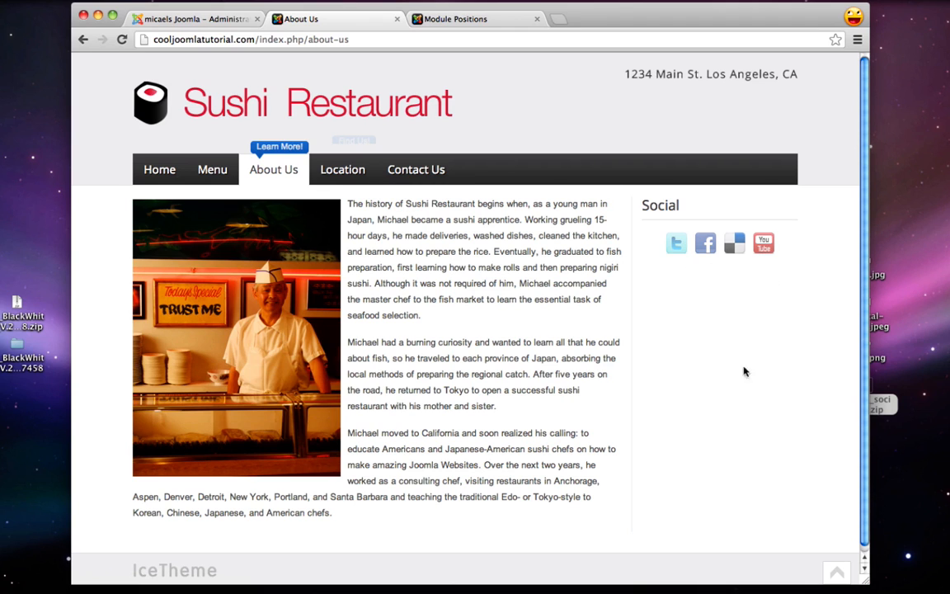
{"action": "left_click", "coordinate": [194, 19]}
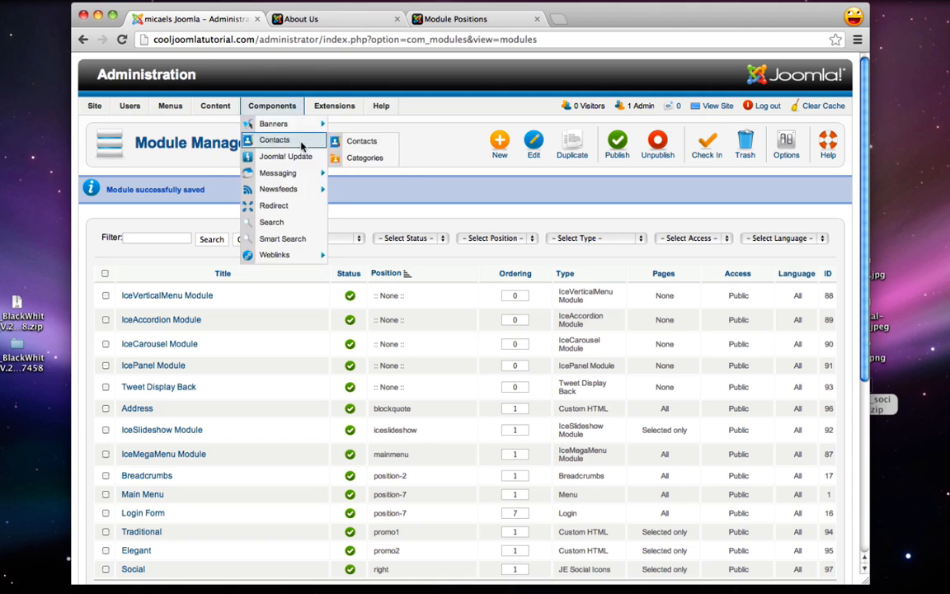
Create a Custom HTML module titled Testimonial, title hidden, in the 'right' position
{"action": "left_click", "coordinate": [496, 142]}
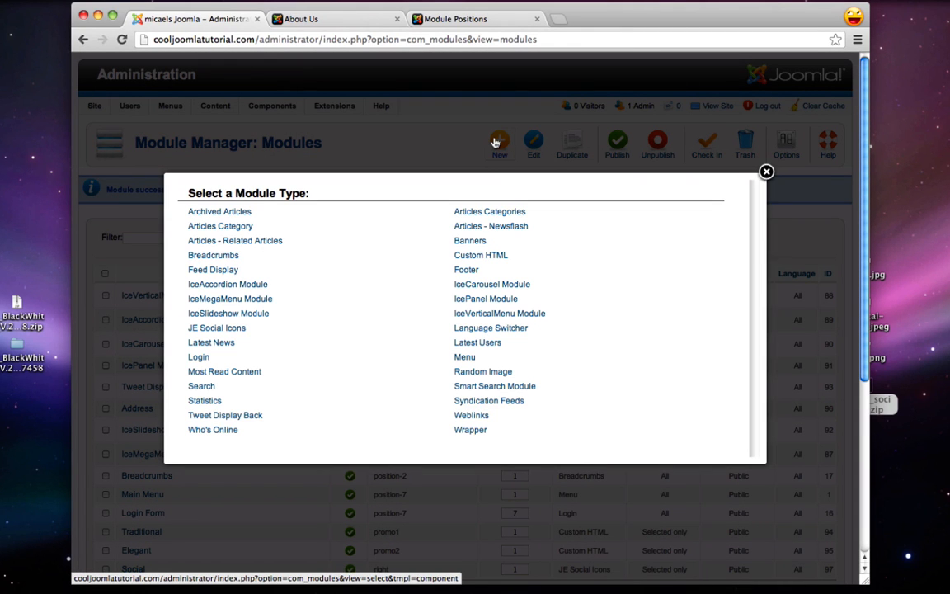
{"action": "left_click", "coordinate": [475, 256]}
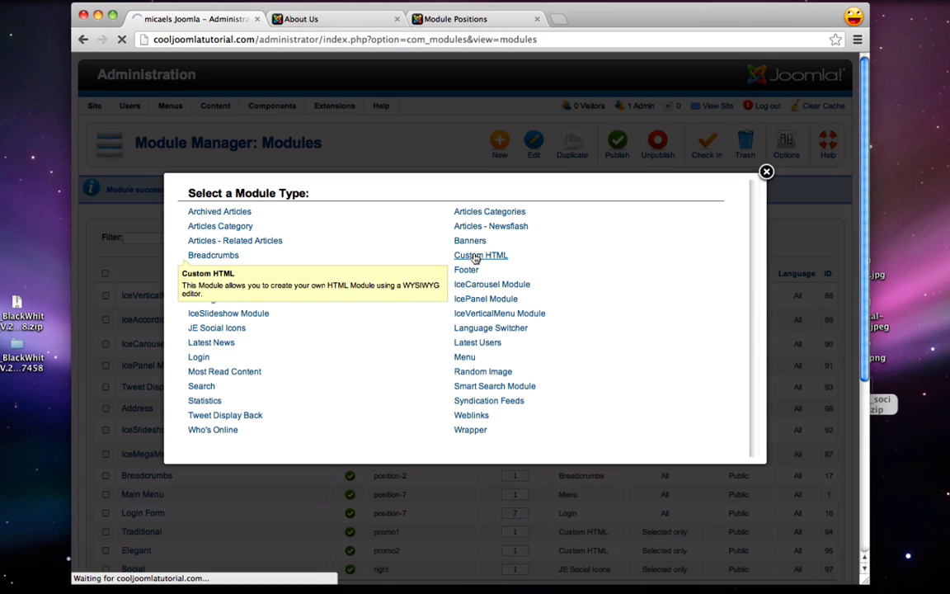
{"action": "type", "text": "Tes"}
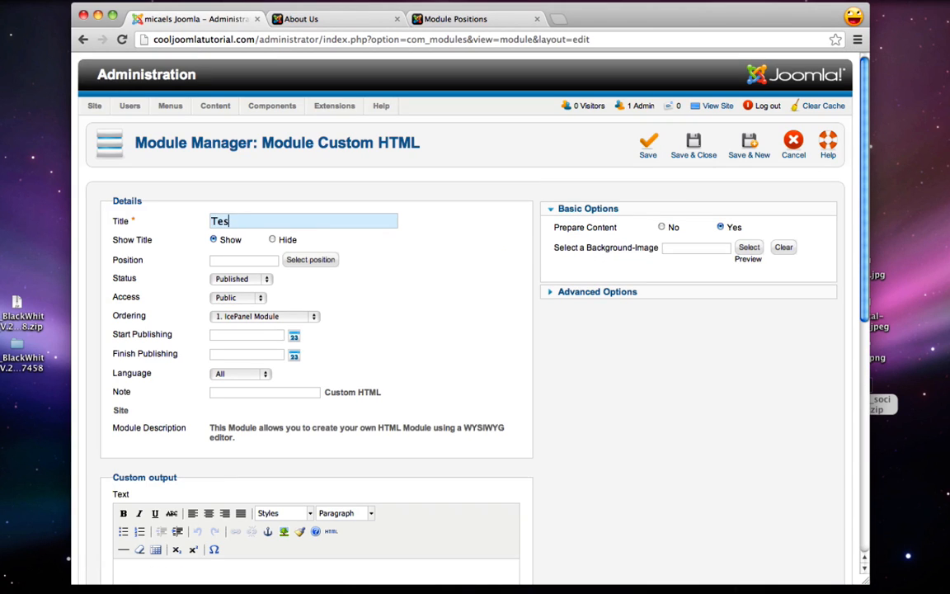
{"action": "type", "text": "timonial"}
{"action": "left_click", "coordinate": [298, 262]}
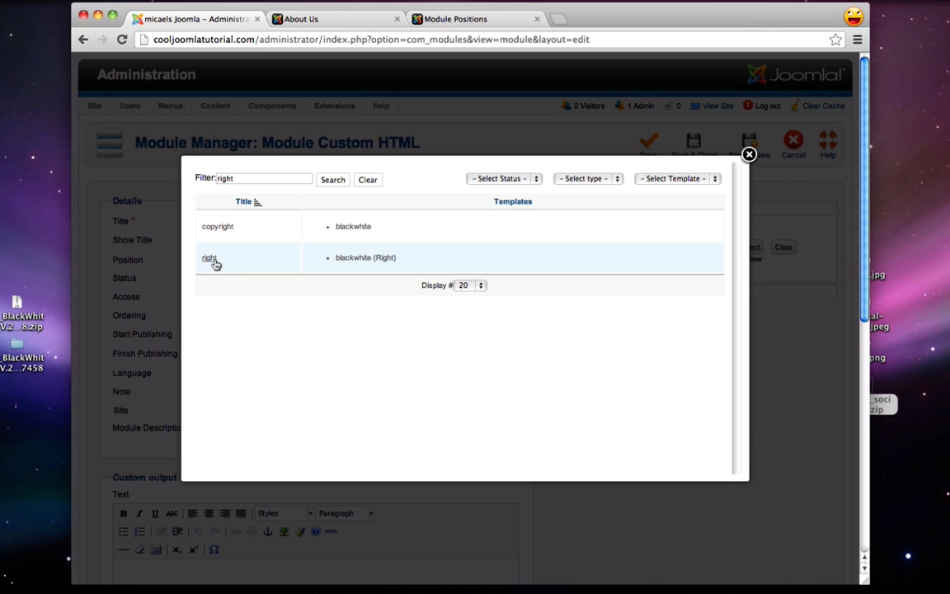
{"action": "left_click", "coordinate": [209, 258]}
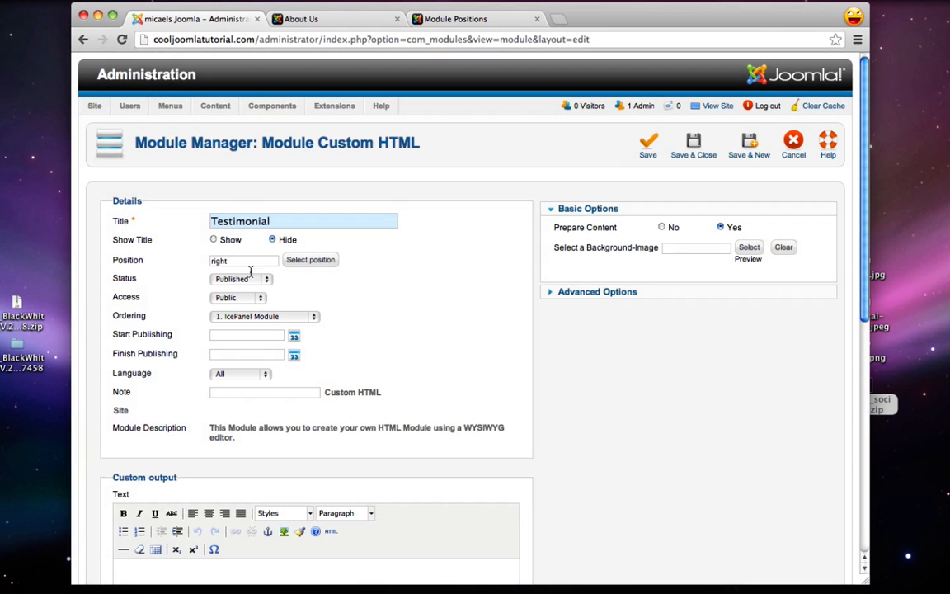
{"action": "scroll", "coordinate": [410, 318], "scroll_direction": "down", "scroll_amount": 5}
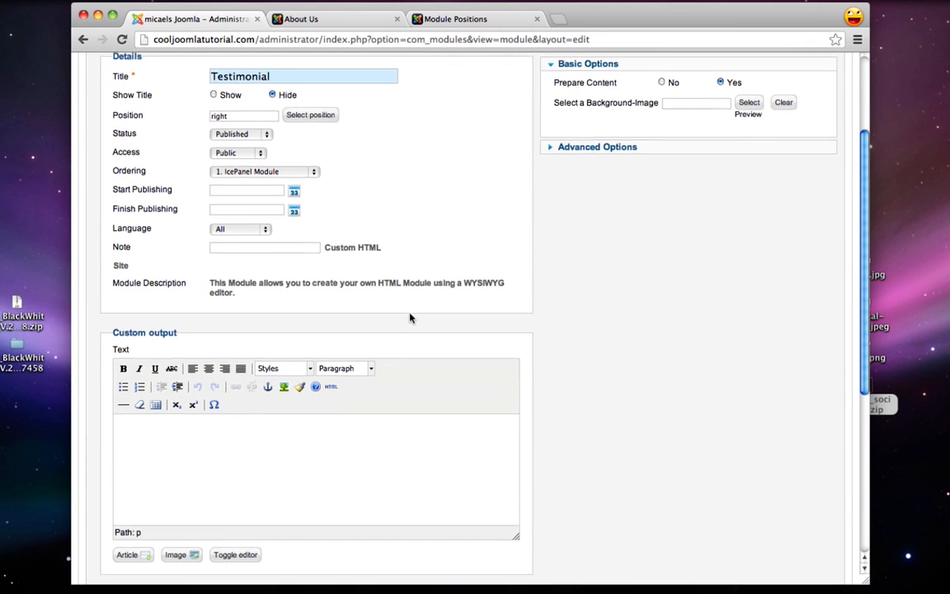
Paste the 'It is all about the fish' review paragraph from the TextEdit note into the module text
{"action": "mouse_move", "coordinate": [807, 587]}
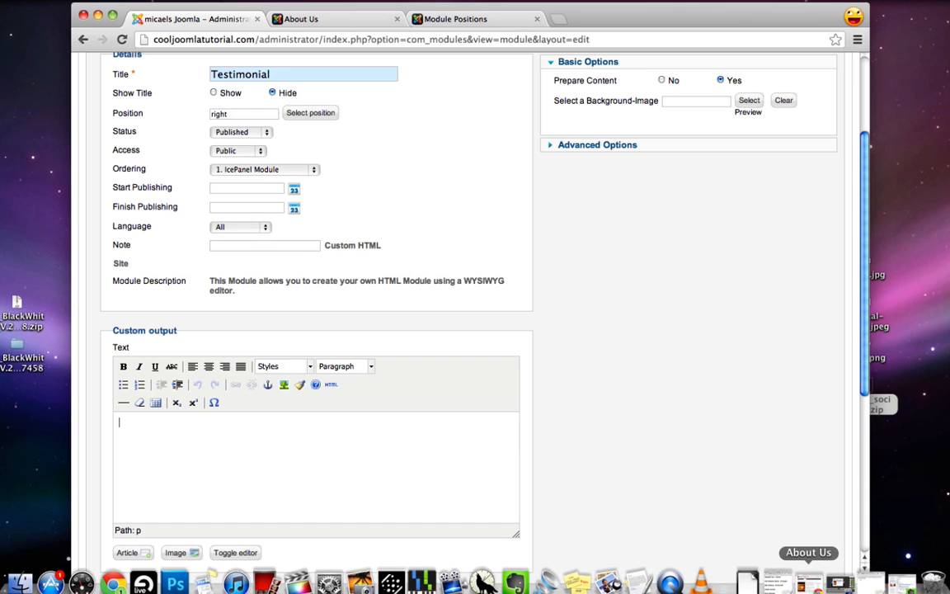
{"action": "left_click", "coordinate": [872, 584]}
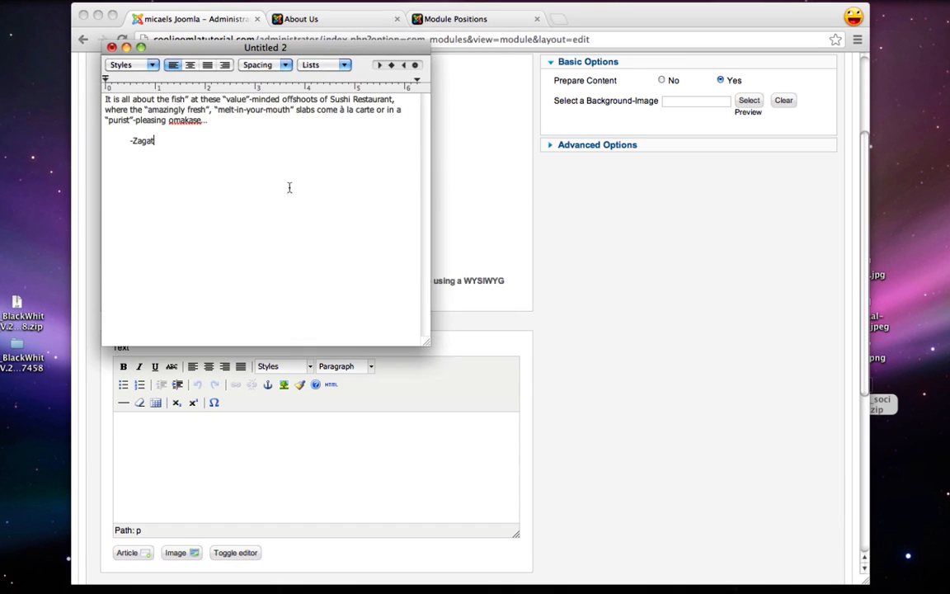
{"action": "triple_click", "coordinate": [222, 124]}
{"action": "key", "text": "super+c"}
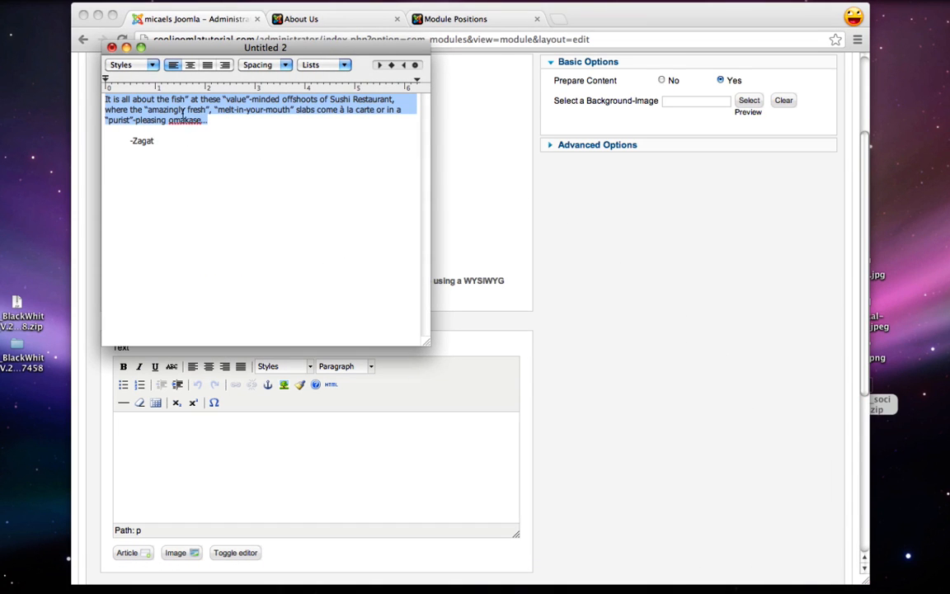
{"action": "left_click", "coordinate": [164, 422]}
{"action": "key", "text": "super+v"}
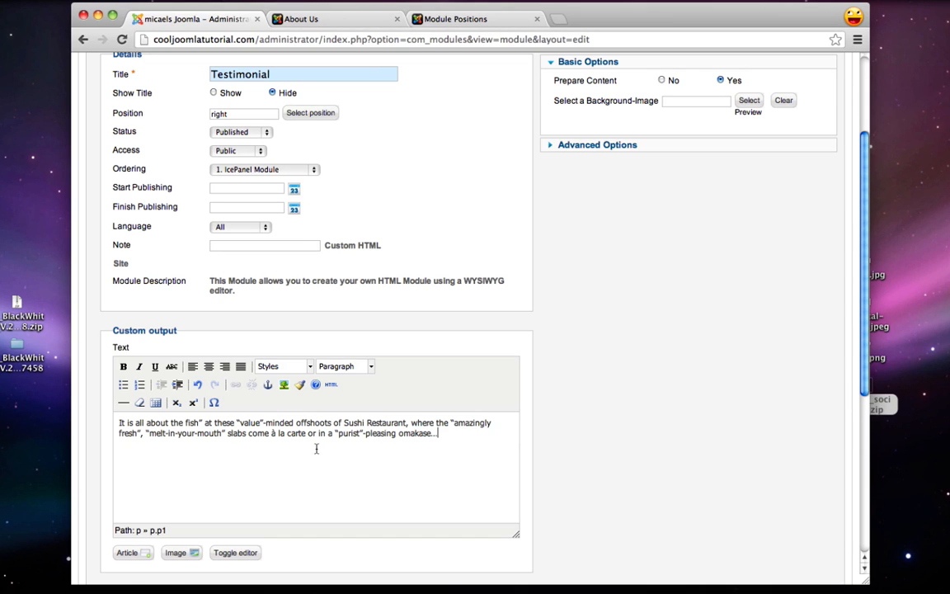
Wrap the testimonial paragraph in <blockquote></blockquote> tags in the HTML source
{"action": "left_click", "coordinate": [332, 385]}
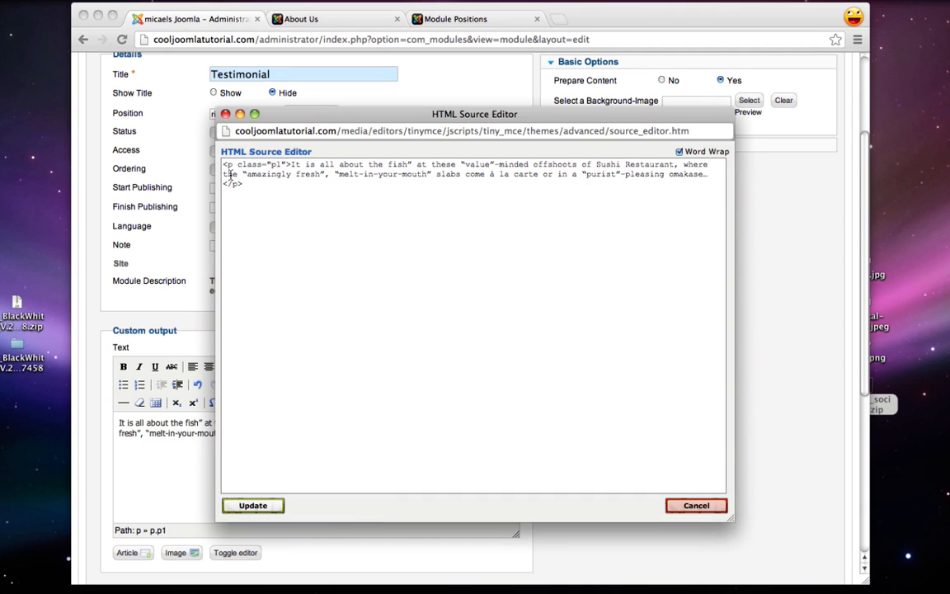
{"action": "type", "text": "<"}
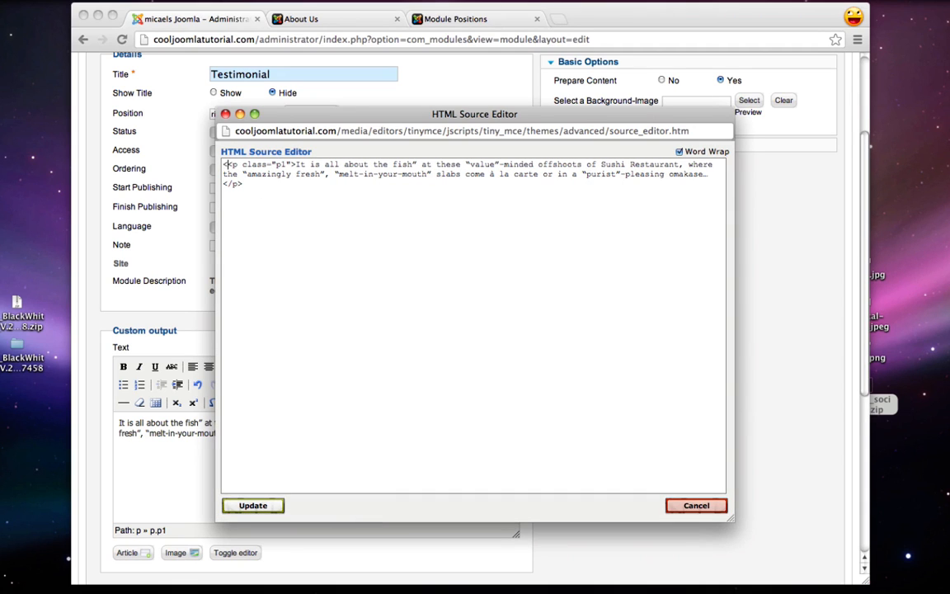
{"action": "type", "text": "blockquote"}
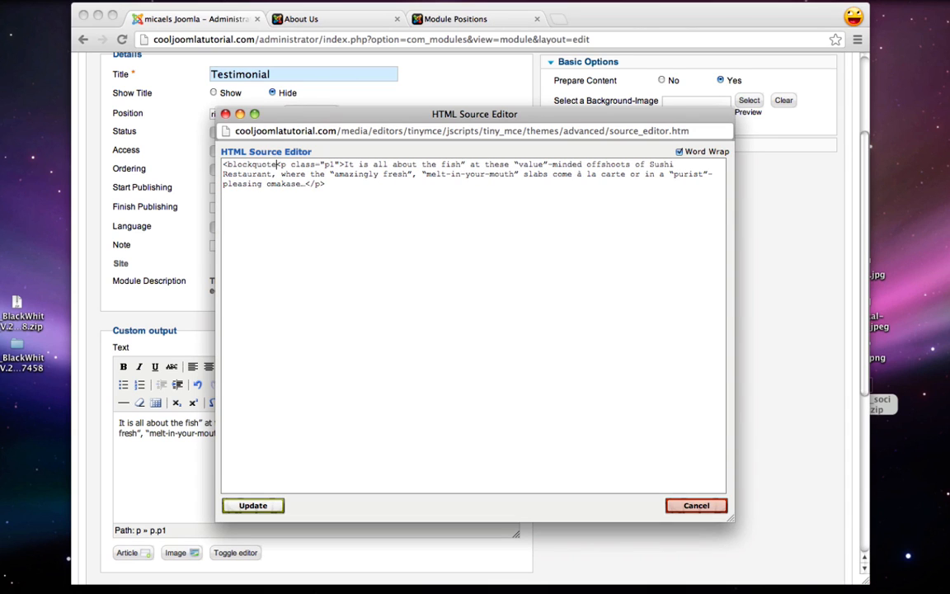
{"action": "type", "text": ">"}
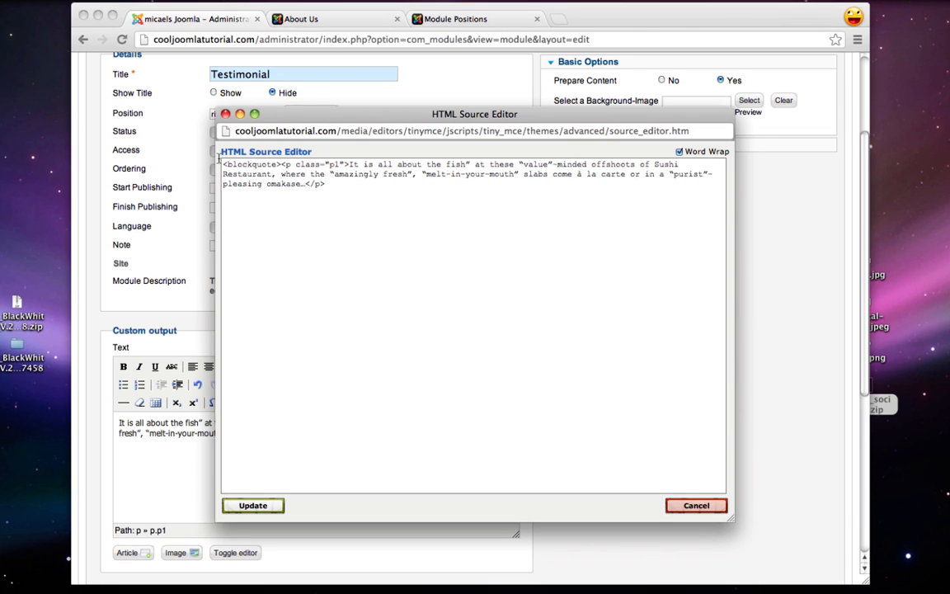
{"action": "left_click", "coordinate": [339, 189]}
{"action": "type", "text": "</blockquote>"}
{"action": "left_click", "coordinate": [253, 505]}
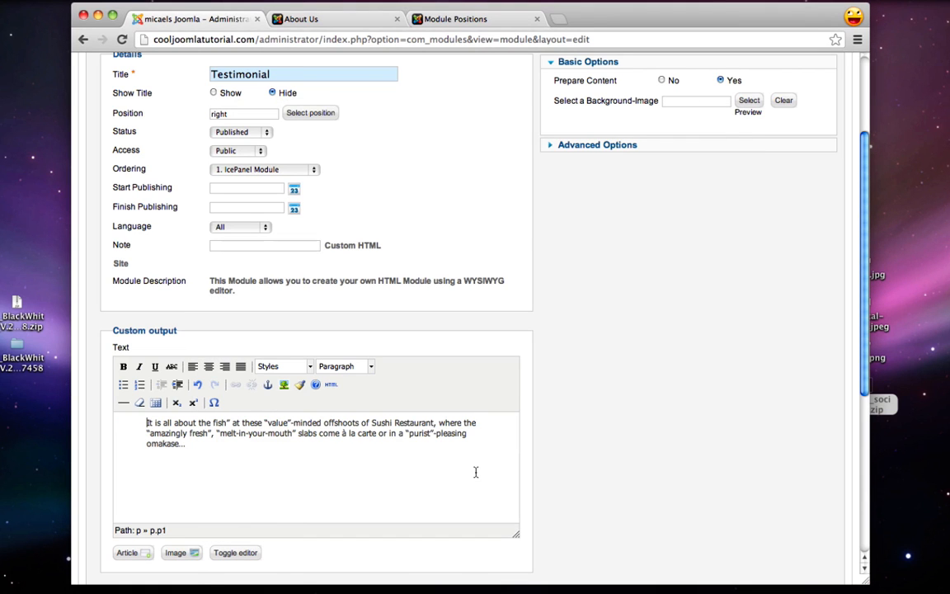
{"action": "scroll", "coordinate": [647, 381], "scroll_direction": "up", "scroll_amount": 4}
Save and close the Testimonial module, then reopen it from the module list
{"action": "left_click", "coordinate": [697, 148]}
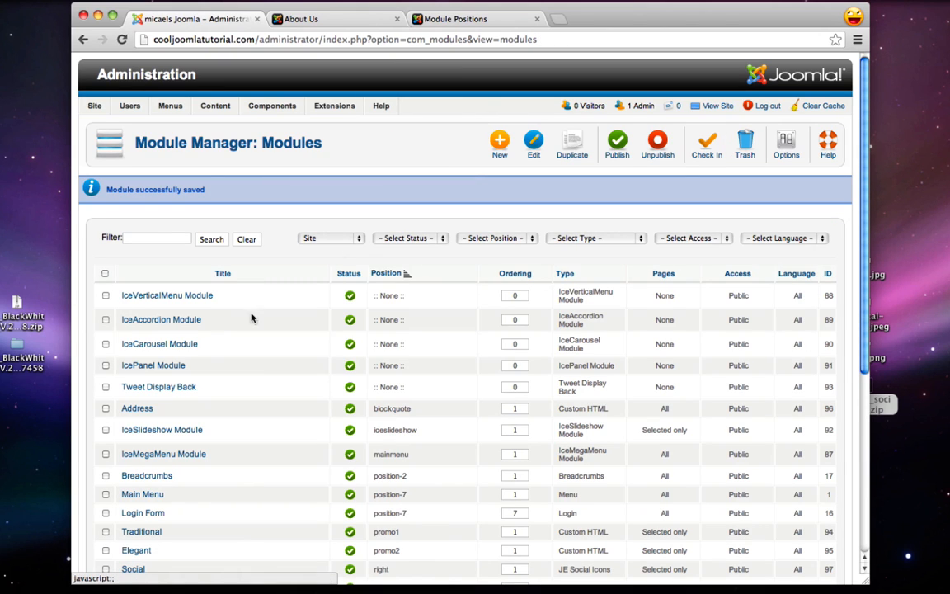
{"action": "scroll", "coordinate": [206, 336], "scroll_direction": "down", "scroll_amount": 1}
{"action": "scroll", "coordinate": [206, 336], "scroll_direction": "down", "scroll_amount": 1}
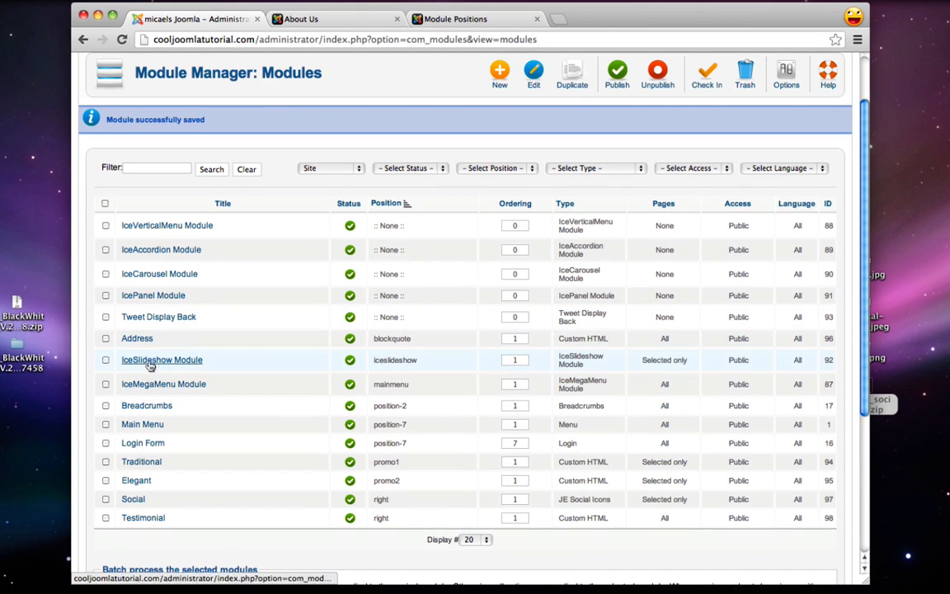
{"action": "left_click", "coordinate": [143, 519]}
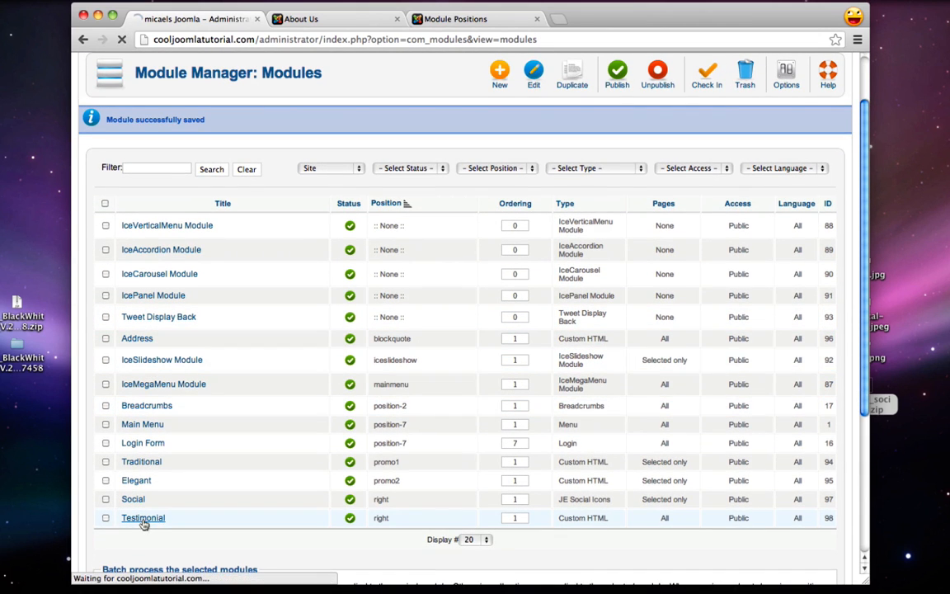
Set the Testimonial module assignment to 'Only on the pages selected' with just About Us
{"action": "scroll", "coordinate": [435, 209], "scroll_direction": "down", "scroll_amount": 10}
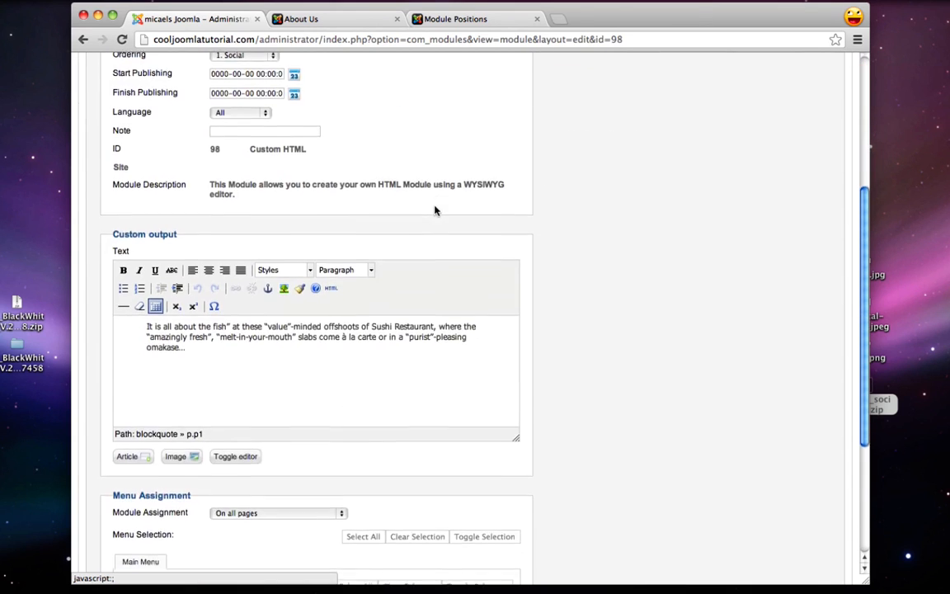
{"action": "left_click", "coordinate": [239, 419]}
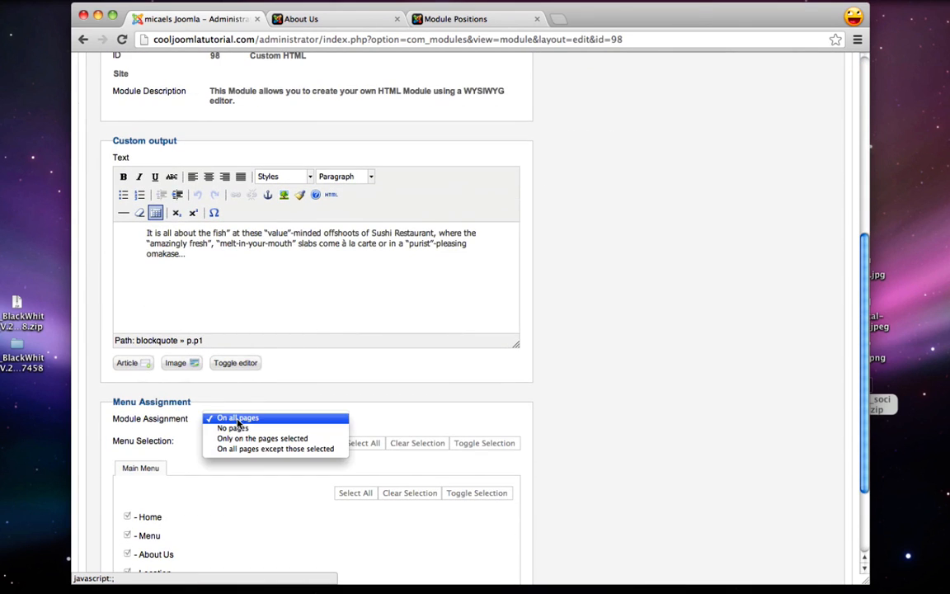
{"action": "left_click", "coordinate": [244, 441]}
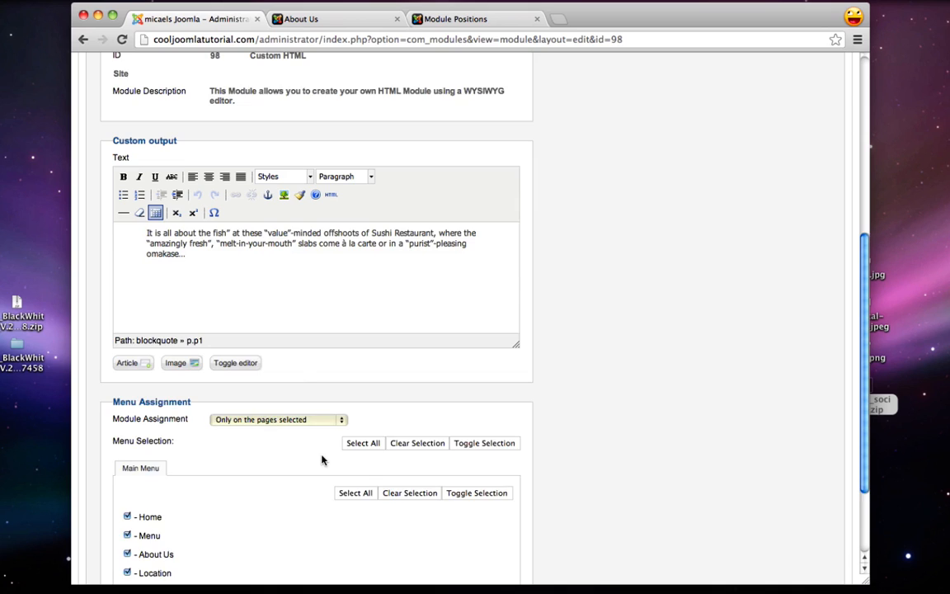
{"action": "scroll", "coordinate": [322, 458], "scroll_direction": "down", "scroll_amount": 2}
{"action": "left_click", "coordinate": [404, 412]}
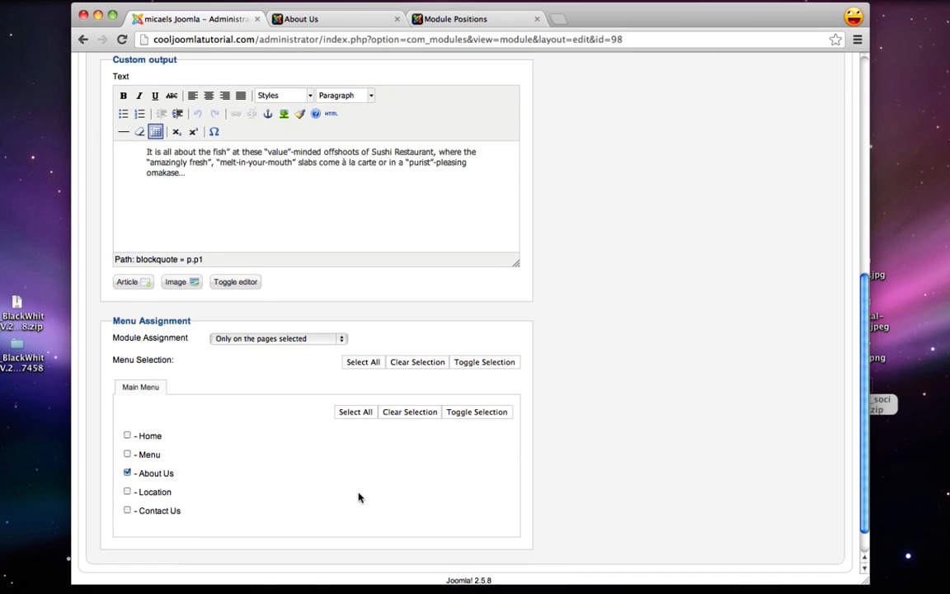
{"action": "scroll", "coordinate": [358, 497], "scroll_direction": "up", "scroll_amount": 10}
Save the Testimonial module and confirm its quote appears under Social on the About Us page
{"action": "left_click", "coordinate": [590, 144]}
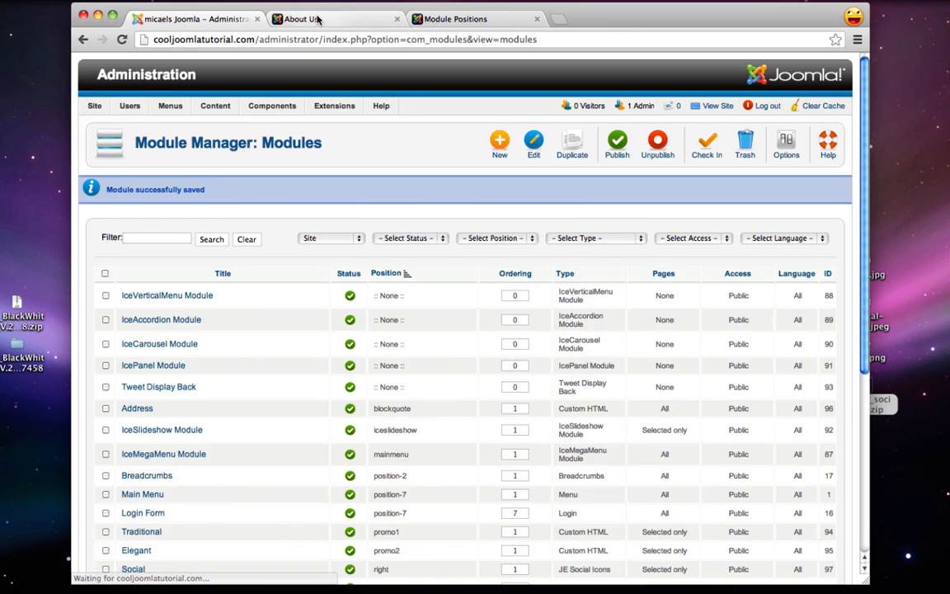
{"action": "left_click", "coordinate": [315, 18]}
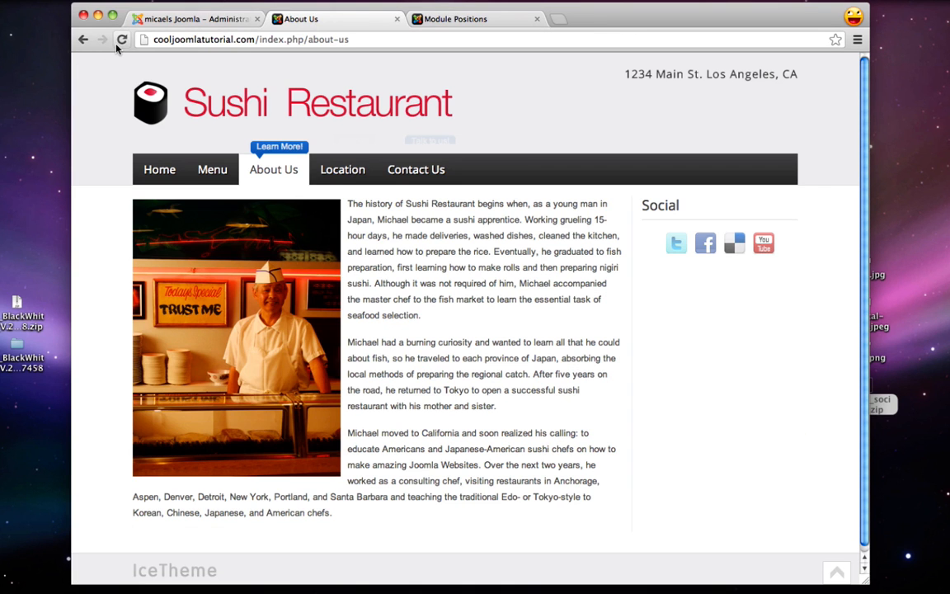
{"action": "left_click", "coordinate": [118, 43]}
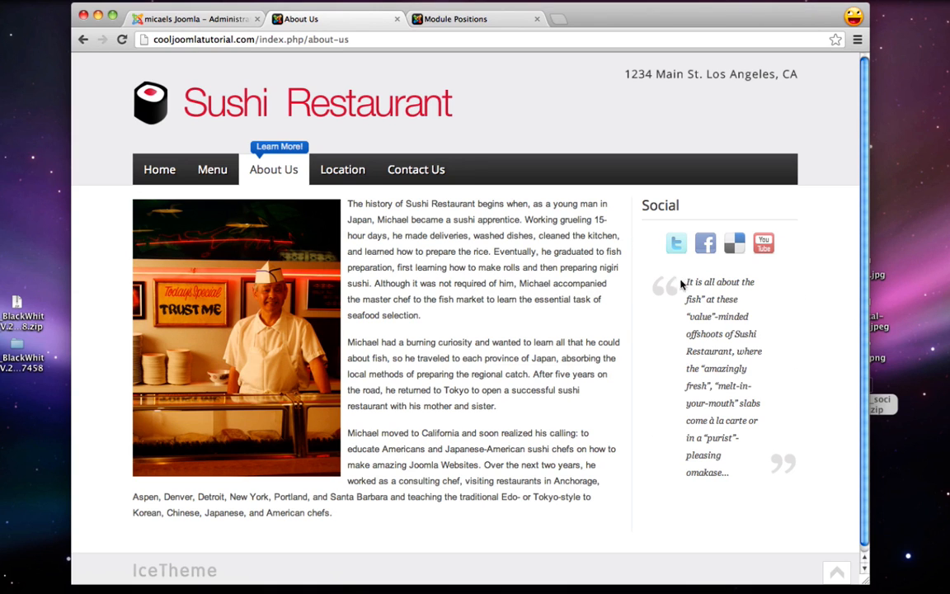
{"action": "left_click_drag", "start_coordinate": [683, 281], "coordinate": [745, 470]}
{"action": "left_click", "coordinate": [746, 467]}
{"action": "left_click", "coordinate": [195, 16]}
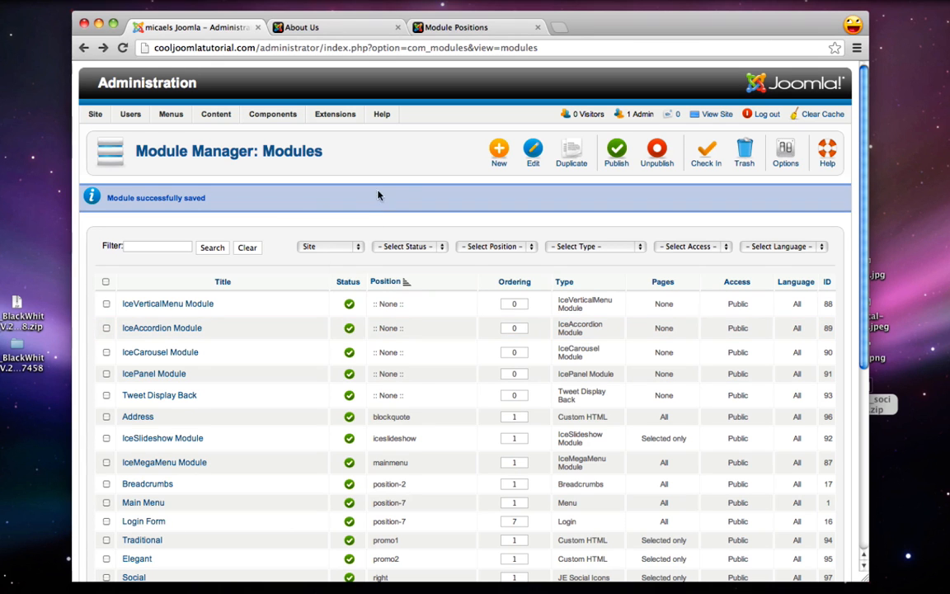
Create a new Custom HTML module titled 'Location' in the left position
{"action": "left_click", "coordinate": [497, 155]}
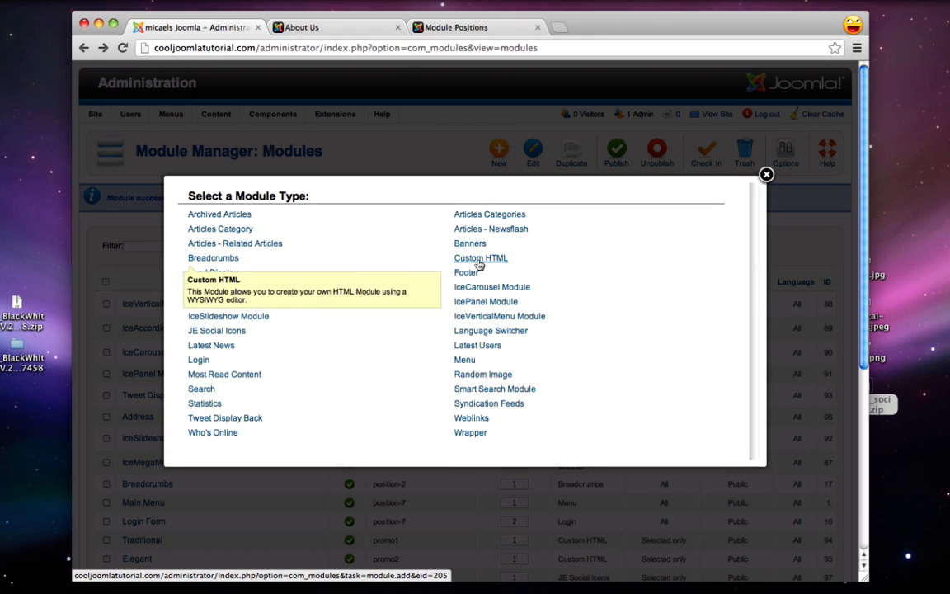
{"action": "left_click", "coordinate": [468, 262]}
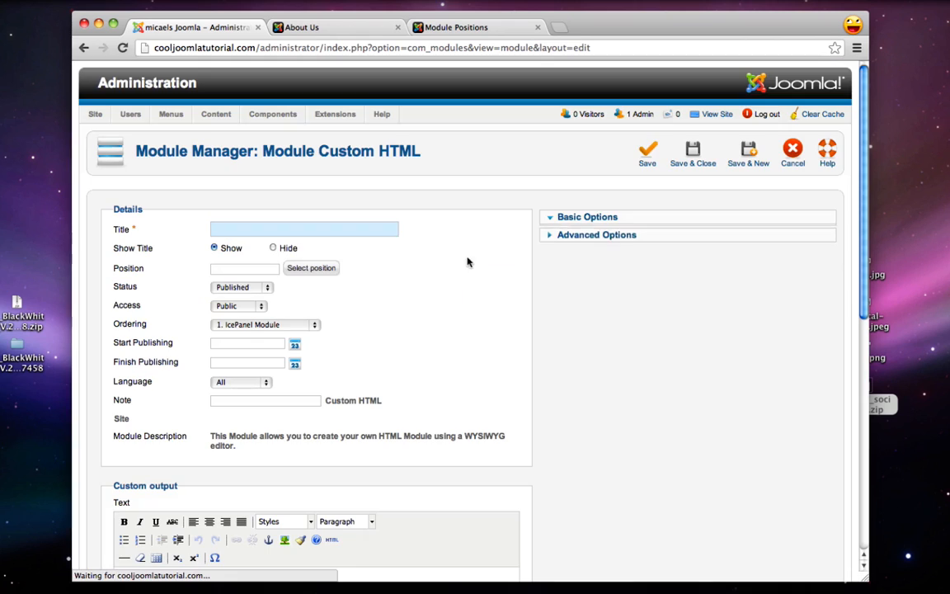
{"action": "left_click", "coordinate": [222, 233]}
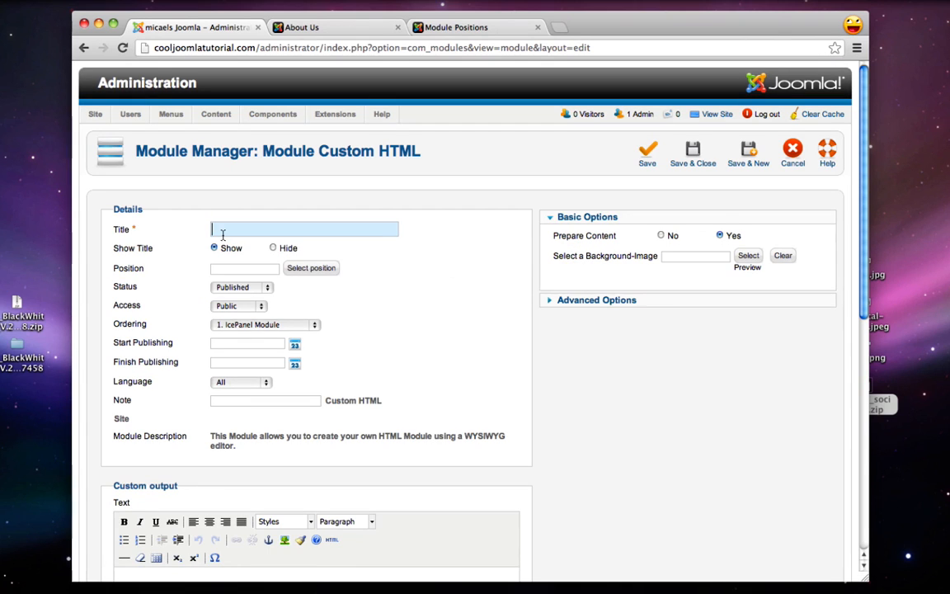
{"action": "type", "text": "Location"}
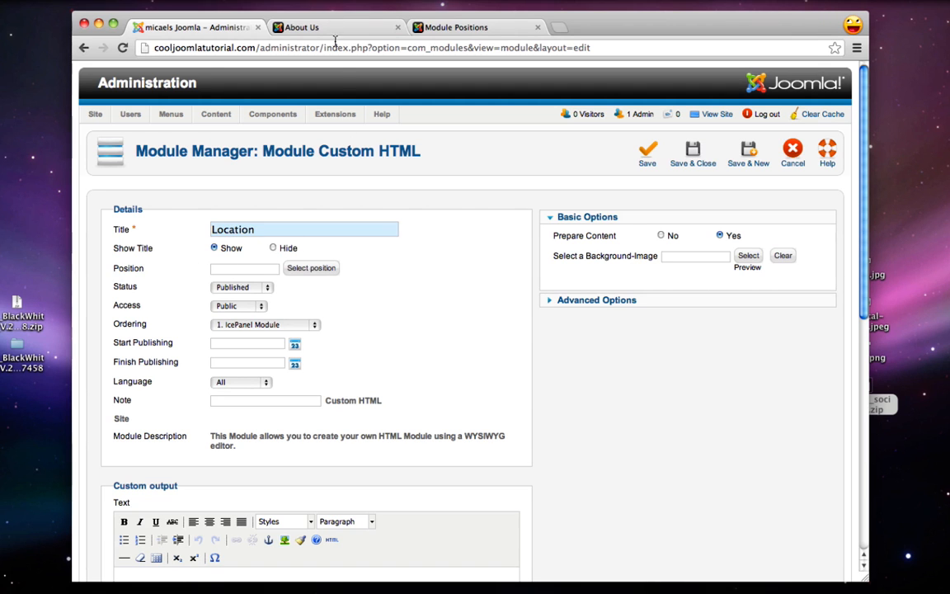
{"action": "left_click", "coordinate": [454, 27]}
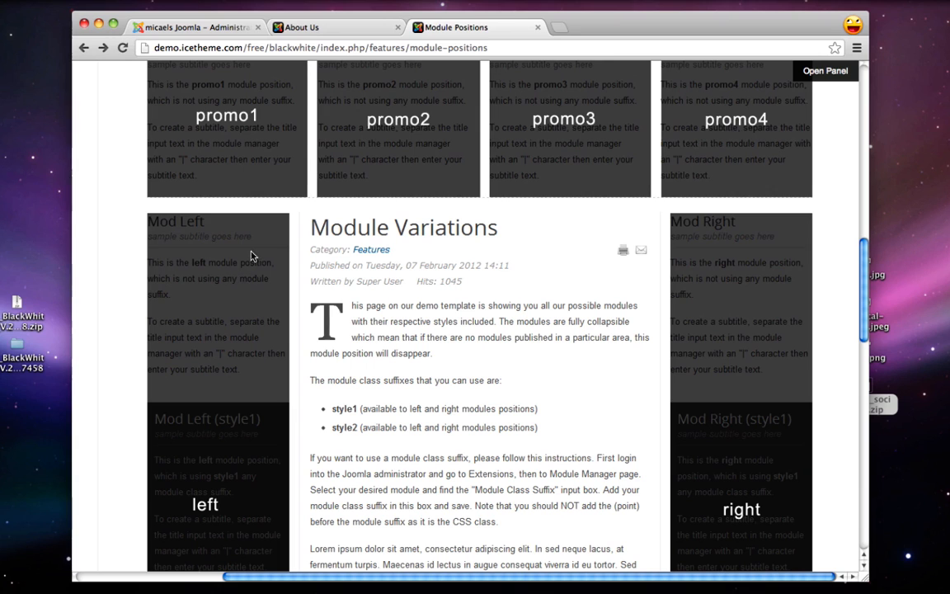
{"action": "left_click", "coordinate": [201, 30]}
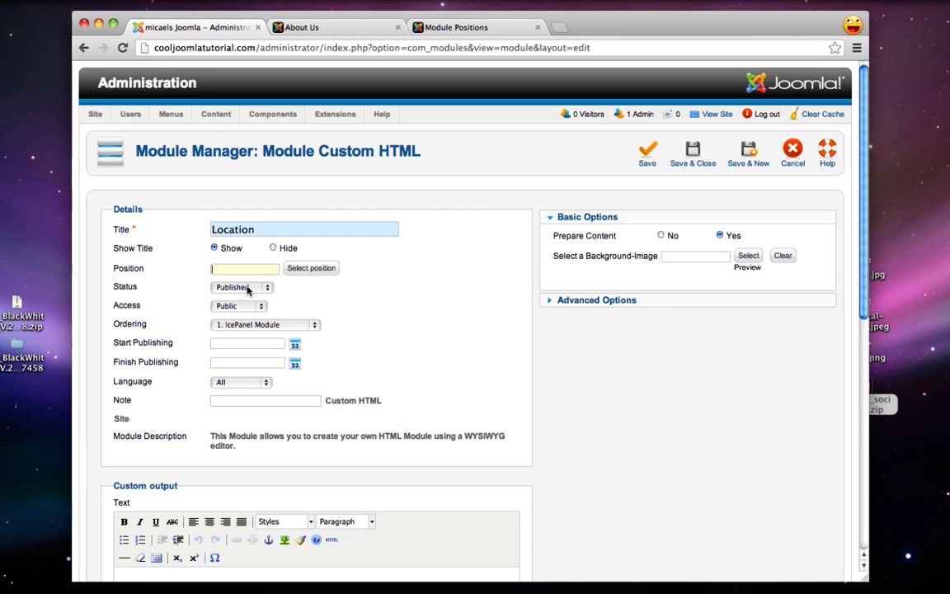
{"action": "left_click", "coordinate": [322, 271]}
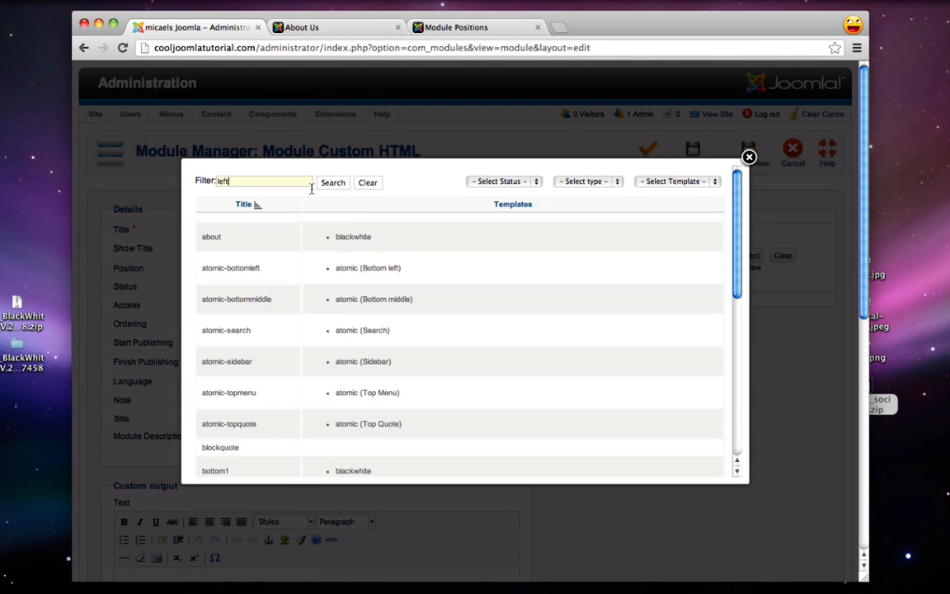
{"action": "left_click", "coordinate": [333, 183]}
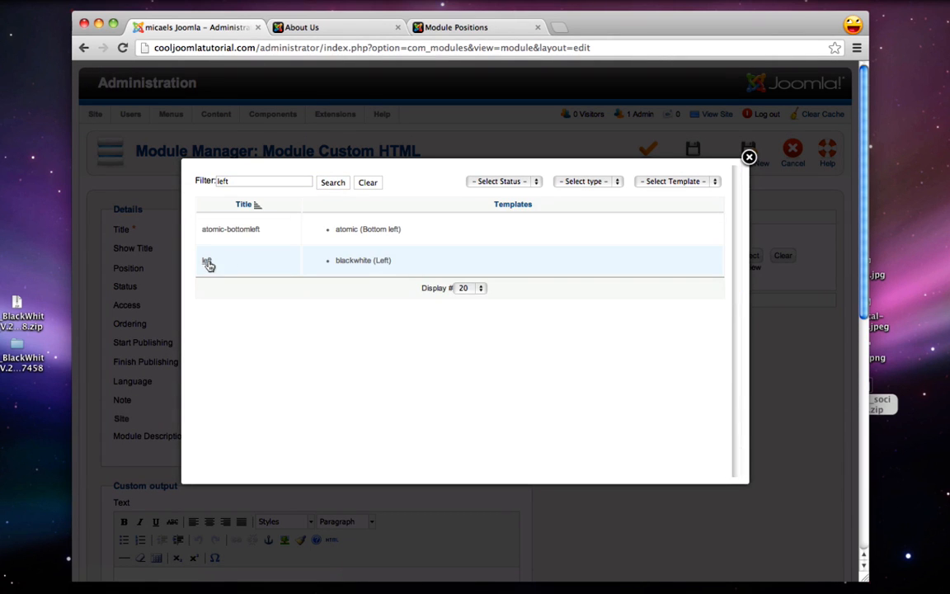
{"action": "left_click", "coordinate": [207, 263]}
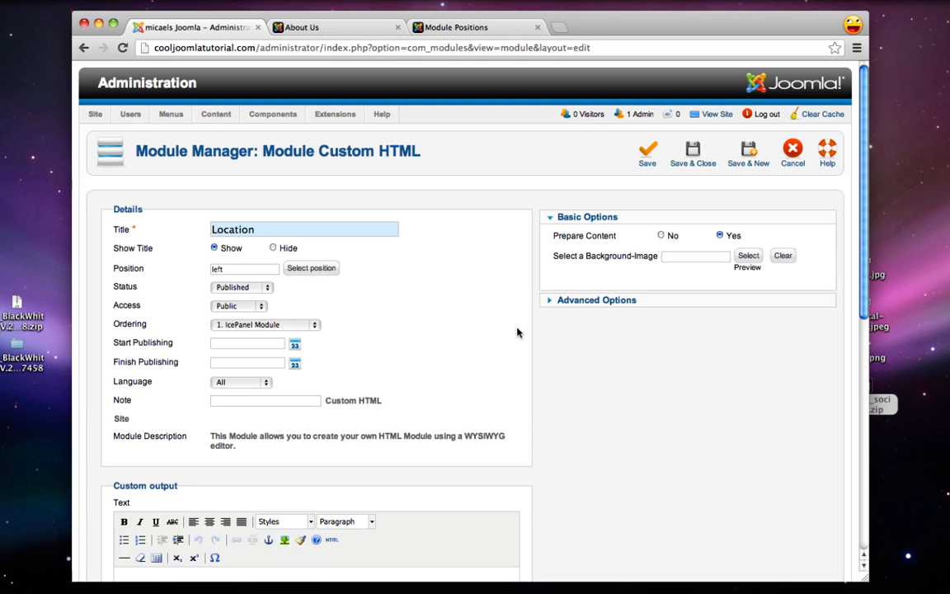
Enter a bold 'Sushi Restaurant' line above the address '1234 Main St. Los Angeles'
{"action": "scroll", "coordinate": [517, 332], "scroll_direction": "down", "scroll_amount": 5}
{"action": "left_click", "coordinate": [318, 430]}
{"action": "type", "text": "S"}
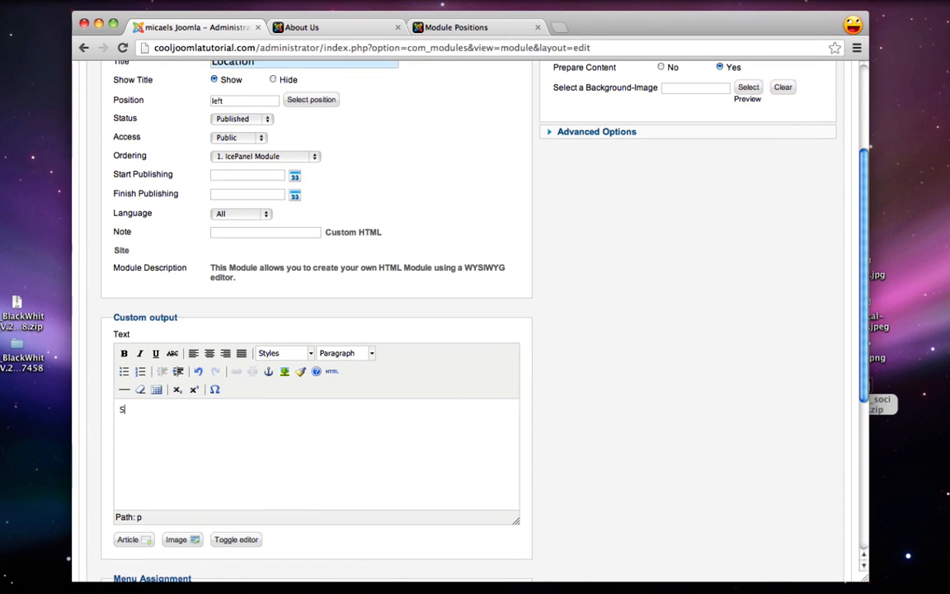
{"action": "type", "text": "ushi Restaurant"}
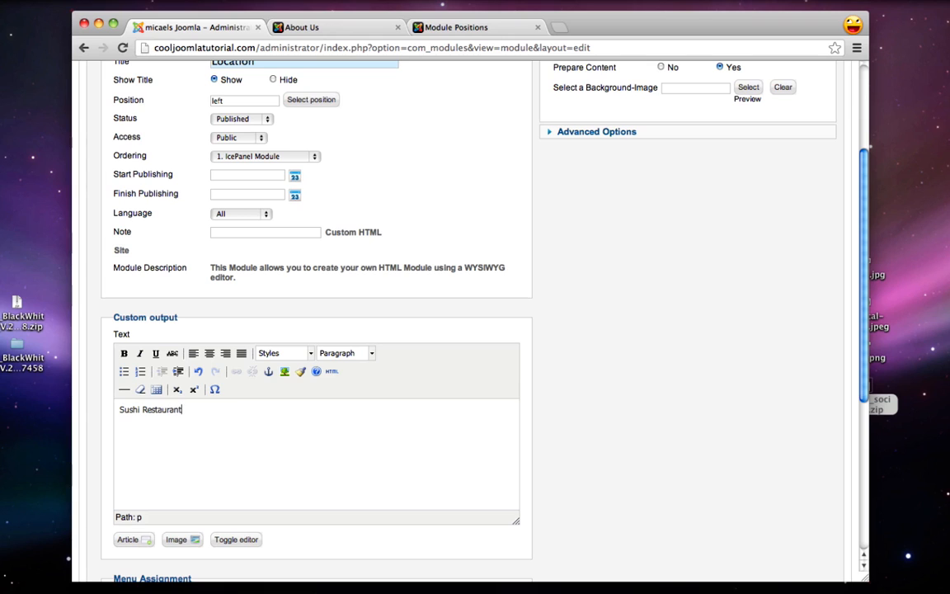
{"action": "key", "text": "Return"}
{"action": "type", "text": "1234 Mai"}
{"action": "type", "text": "n S"}
{"action": "type", "text": "t. "}
{"action": "type", "text": "Los Angeles, CA"}
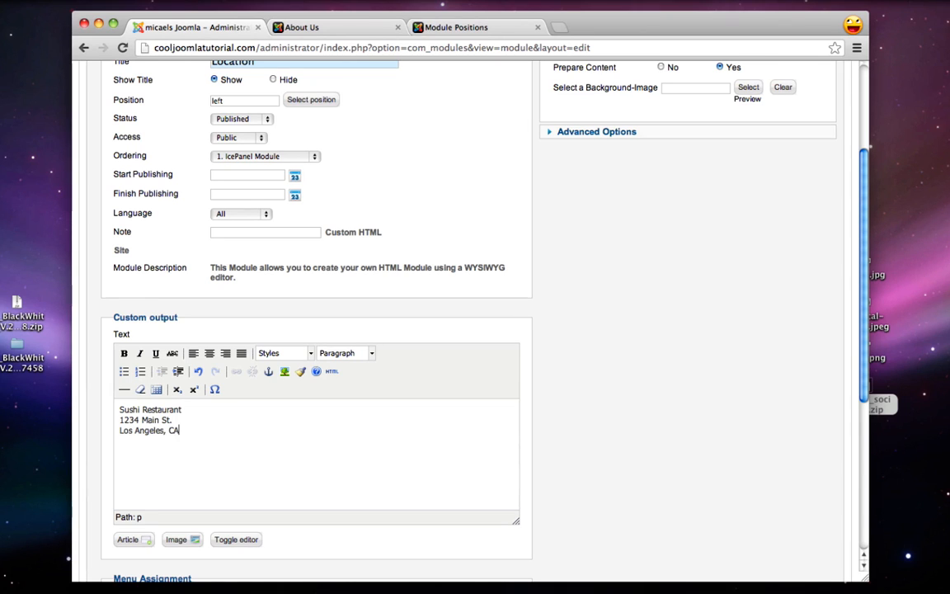
{"action": "left_click_drag", "start_coordinate": [183, 409], "coordinate": [118, 410]}
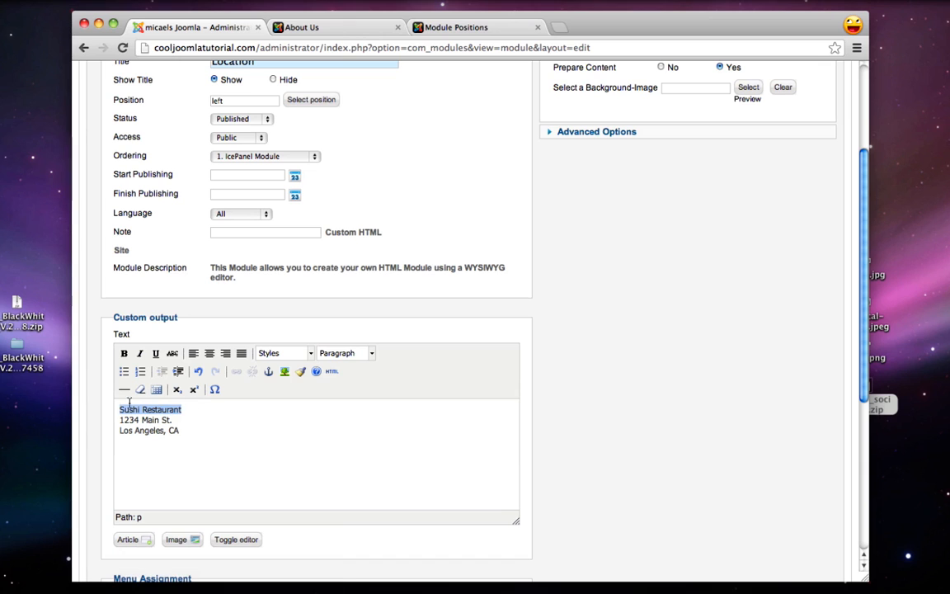
{"action": "left_click", "coordinate": [124, 354]}
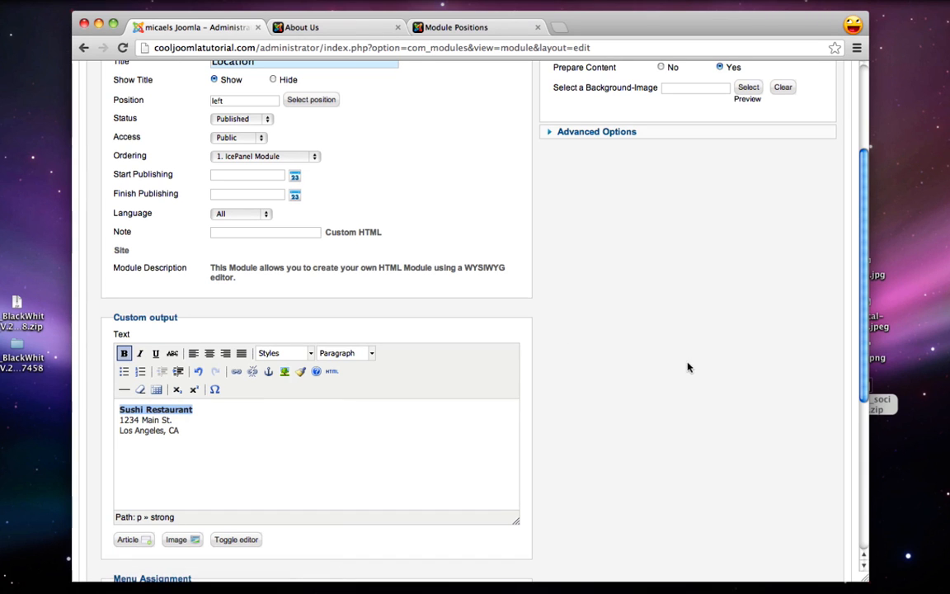
Show the module only on the Location page and save it
{"action": "scroll", "coordinate": [652, 364], "scroll_direction": "down", "scroll_amount": 6}
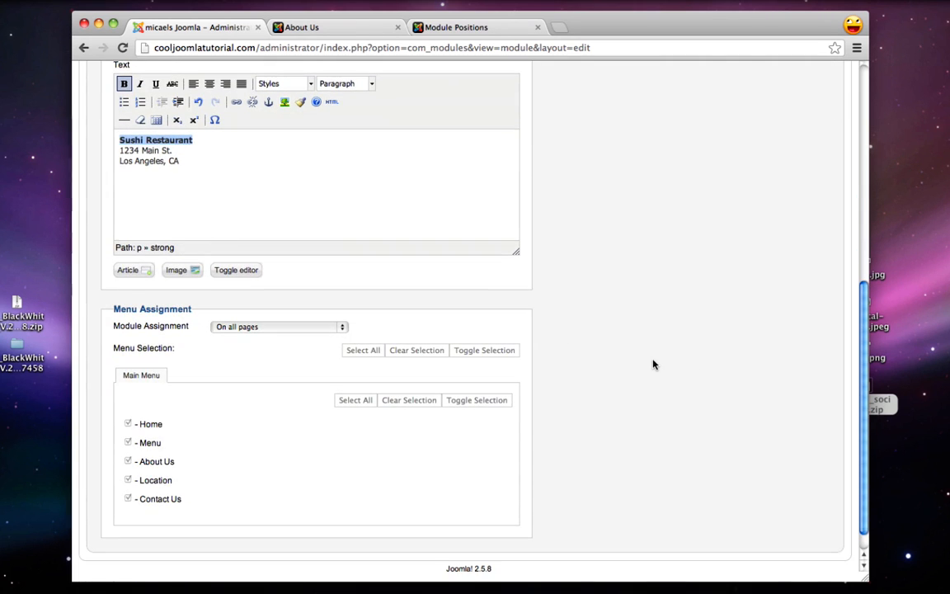
{"action": "left_click", "coordinate": [245, 327]}
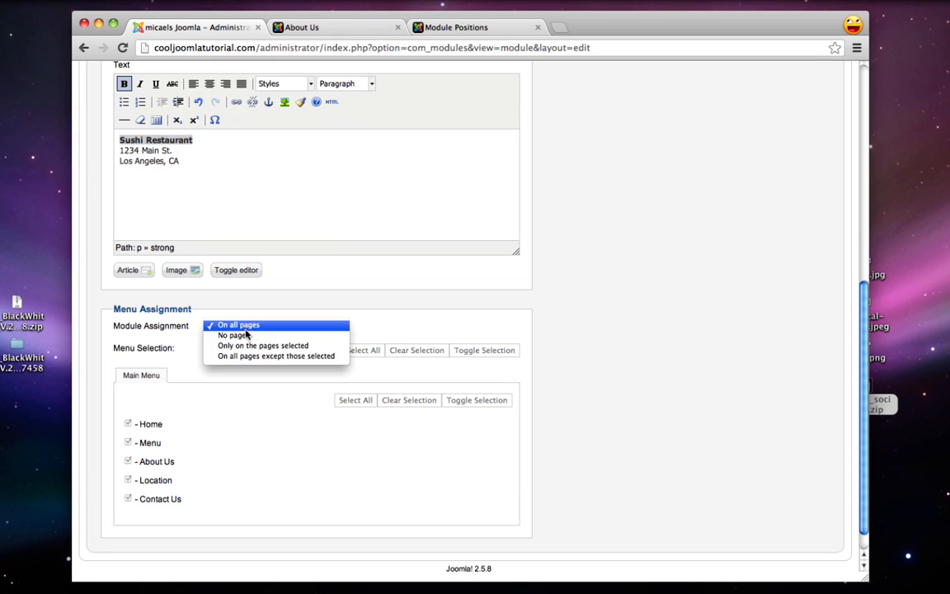
{"action": "left_click", "coordinate": [258, 347]}
{"action": "left_click", "coordinate": [405, 400]}
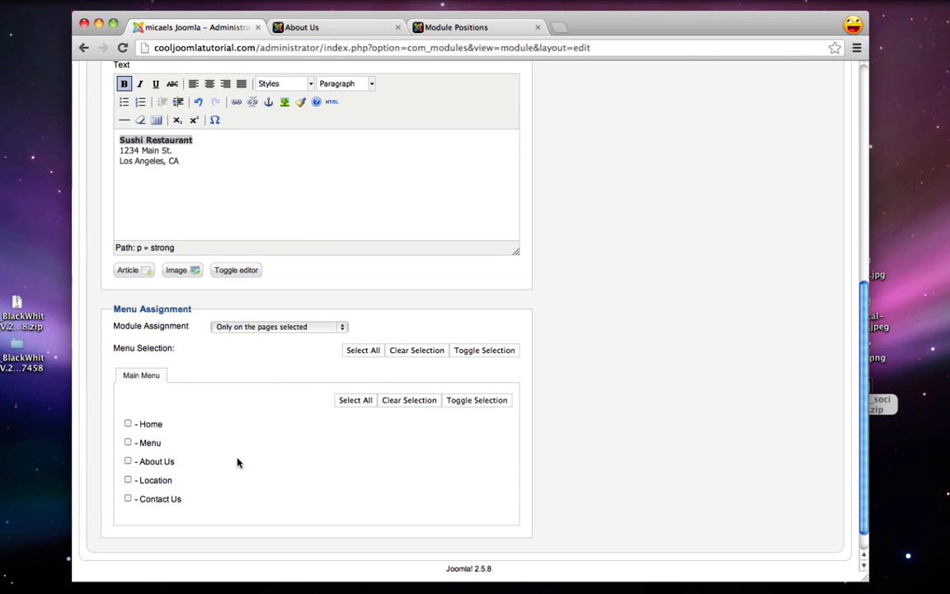
{"action": "left_click", "coordinate": [127, 481]}
{"action": "scroll", "coordinate": [492, 490], "scroll_direction": "up", "scroll_amount": 2}
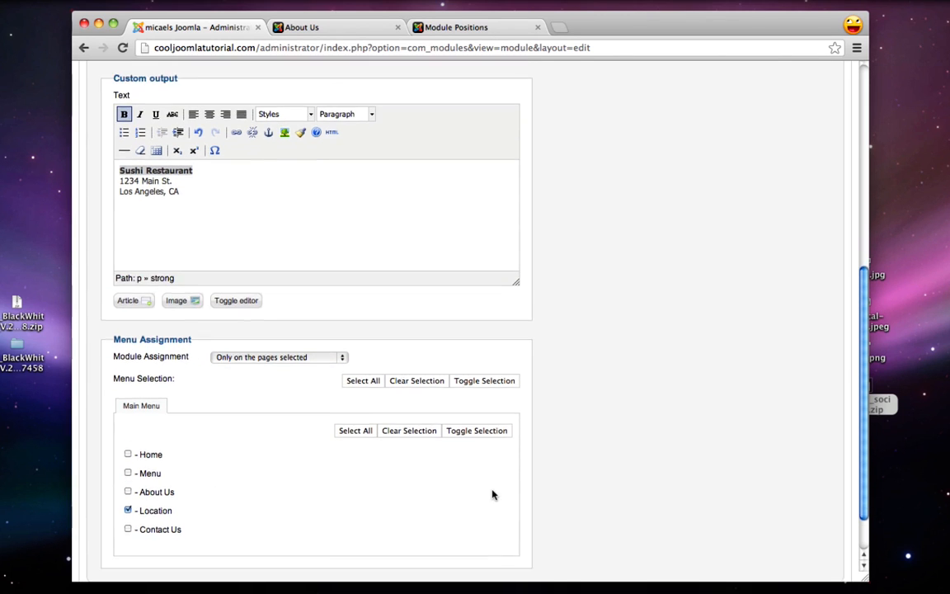
{"action": "scroll", "coordinate": [492, 494], "scroll_direction": "up", "scroll_amount": 10}
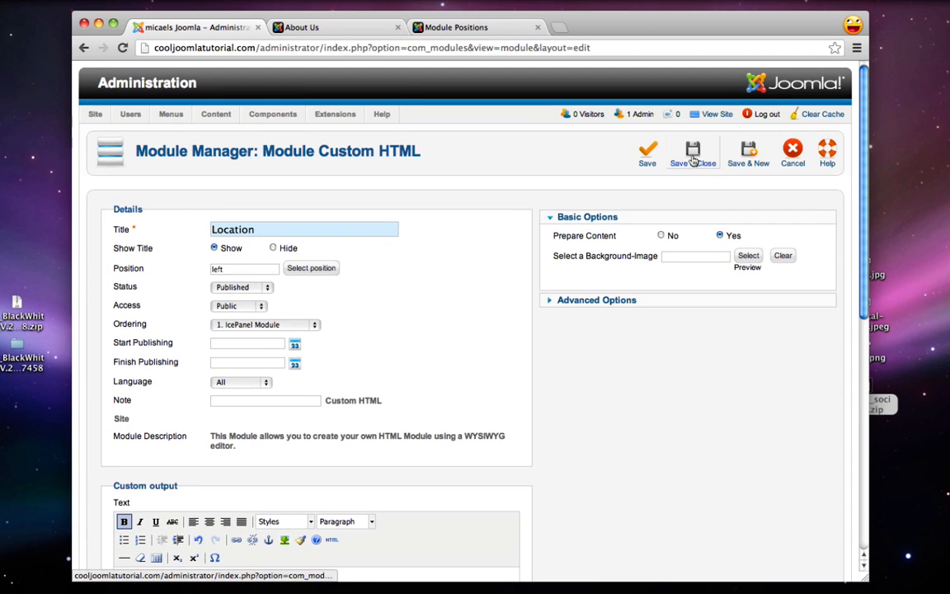
{"action": "left_click", "coordinate": [692, 161]}
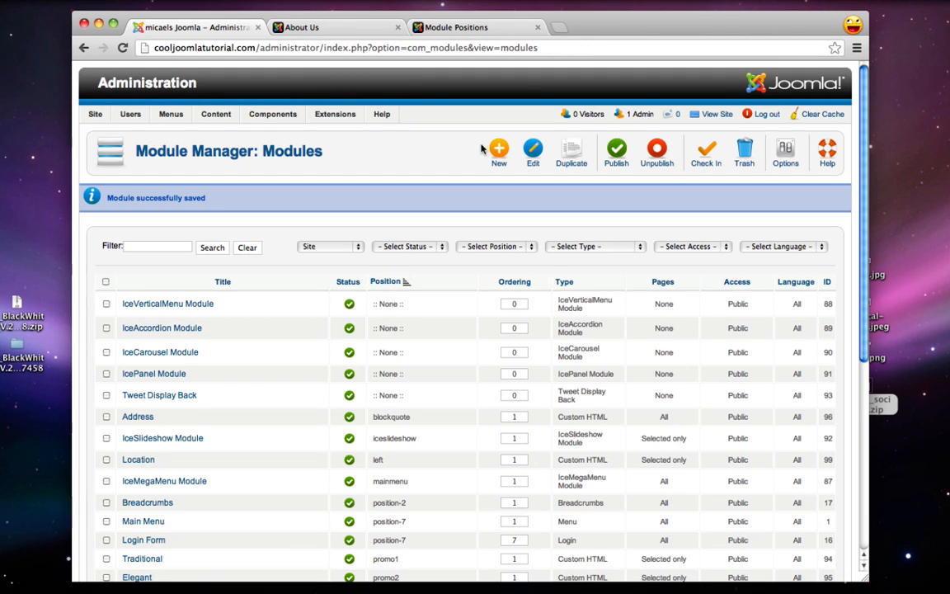
Create a new Custom HTML module titled 'Hours' in the left position
{"action": "left_click", "coordinate": [498, 151]}
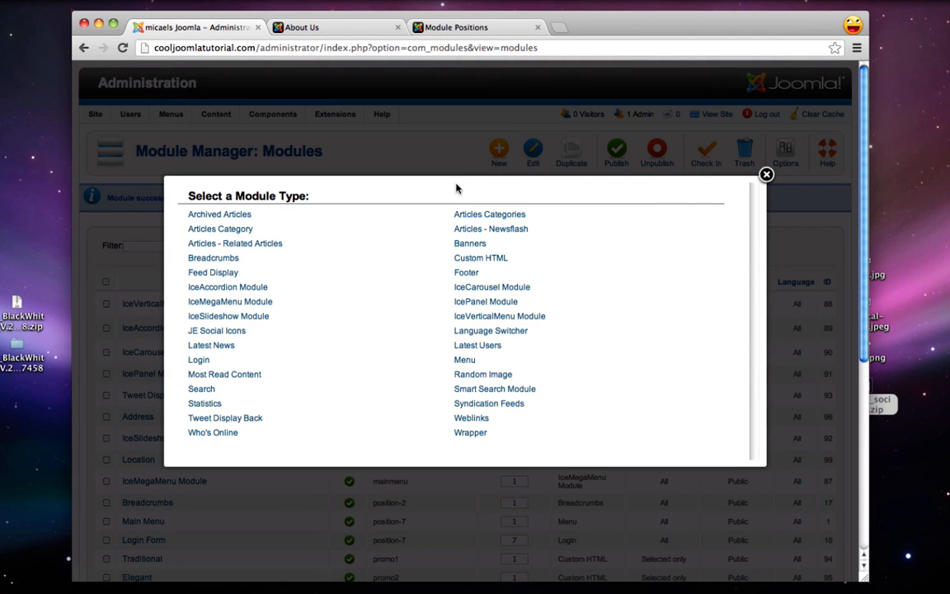
{"action": "left_click", "coordinate": [488, 259]}
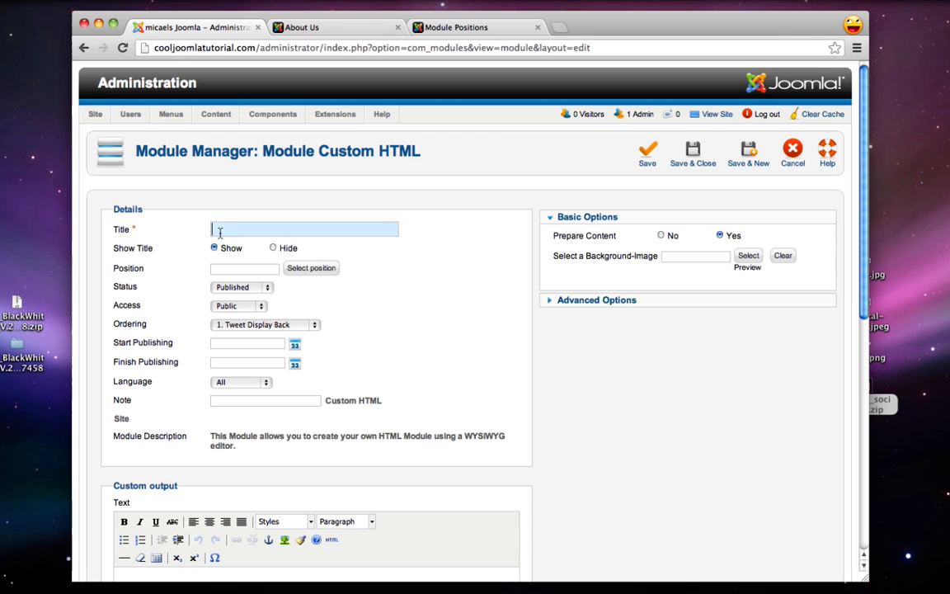
{"action": "type", "text": "Hours"}
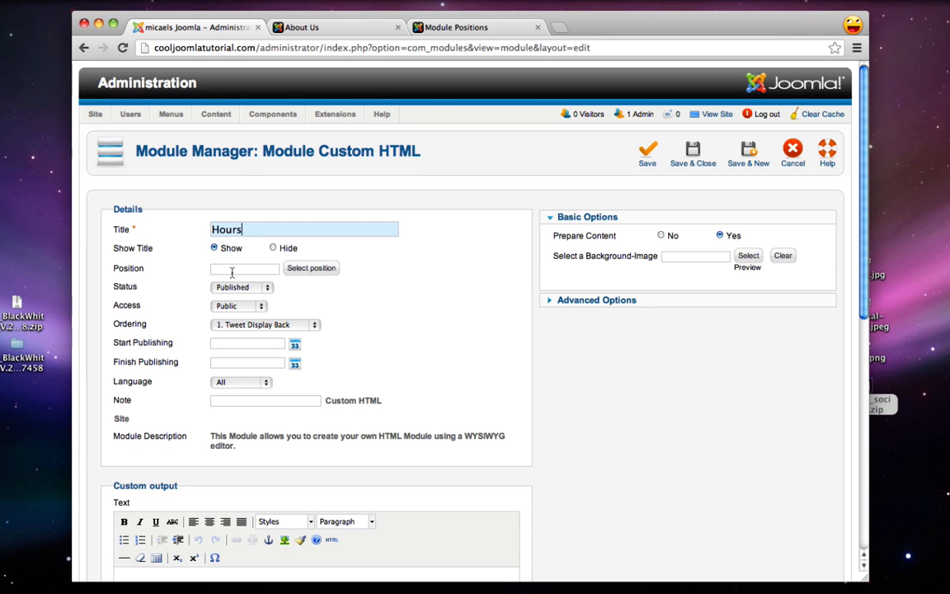
{"action": "left_click", "coordinate": [298, 269]}
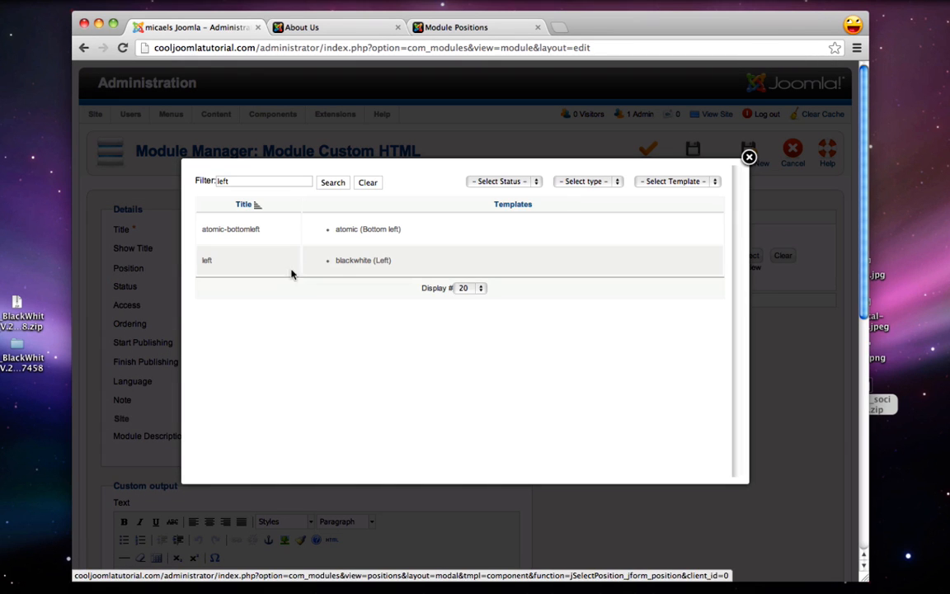
{"action": "left_click", "coordinate": [208, 262]}
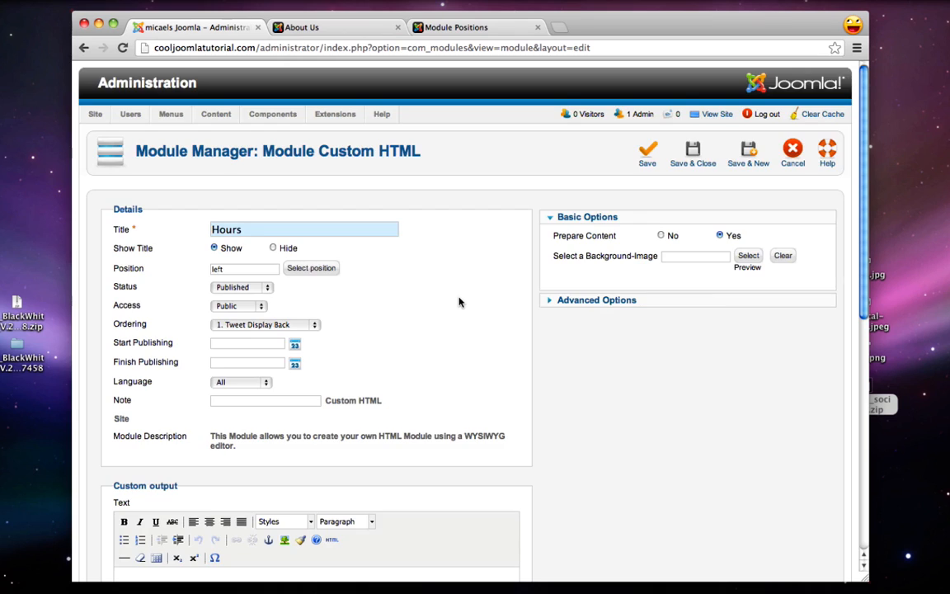
Enter the hours: Monday thru Saturday 9am - 10pm, Sunday 12pm - 9pm
{"action": "scroll", "coordinate": [460, 300], "scroll_direction": "down", "scroll_amount": 4}
{"action": "left_click", "coordinate": [271, 420]}
{"action": "type", "text": "M"}
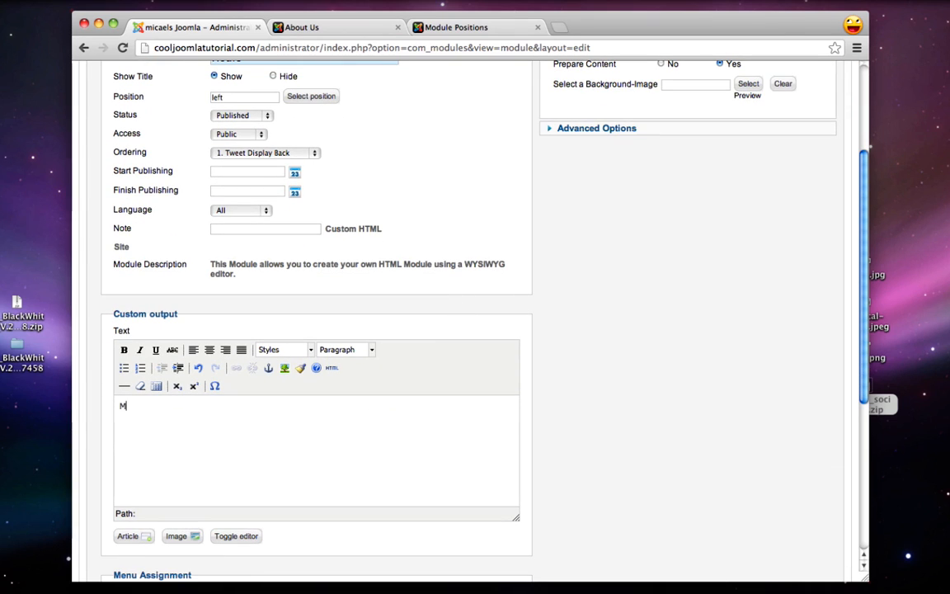
{"action": "type", "text": "onday"}
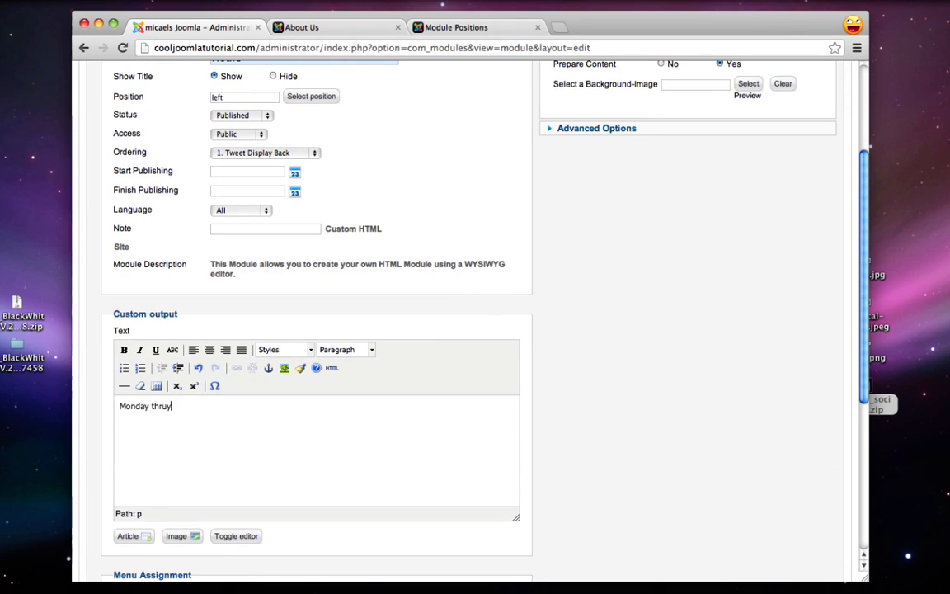
{"action": "type", "text": " thru Saturday"}
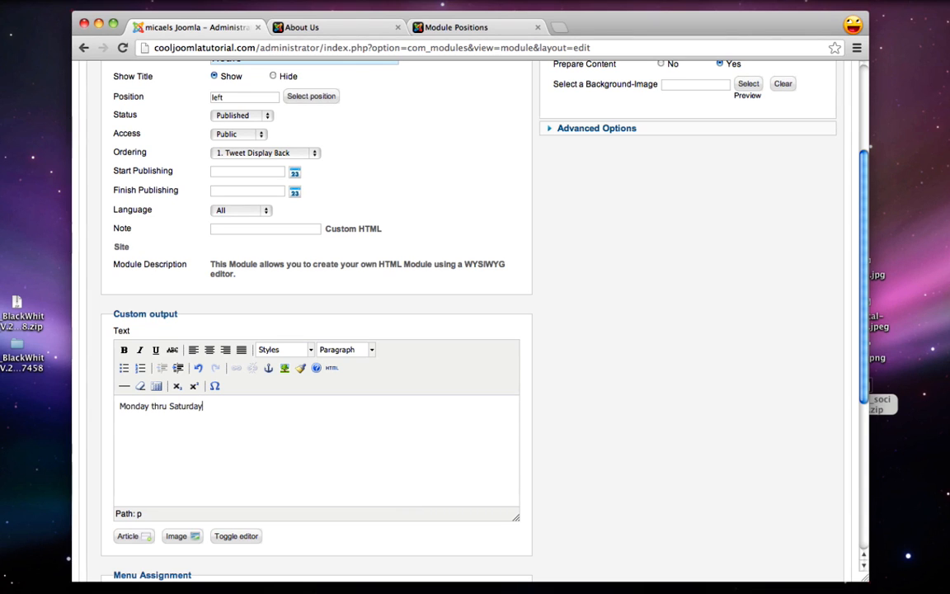
{"action": "key", "text": "Return"}
{"action": "key", "text": "Return"}
{"action": "type", "text": "9am - 10pm"}
{"action": "key", "text": "Return"}
{"action": "type", "text": "Sunday"}
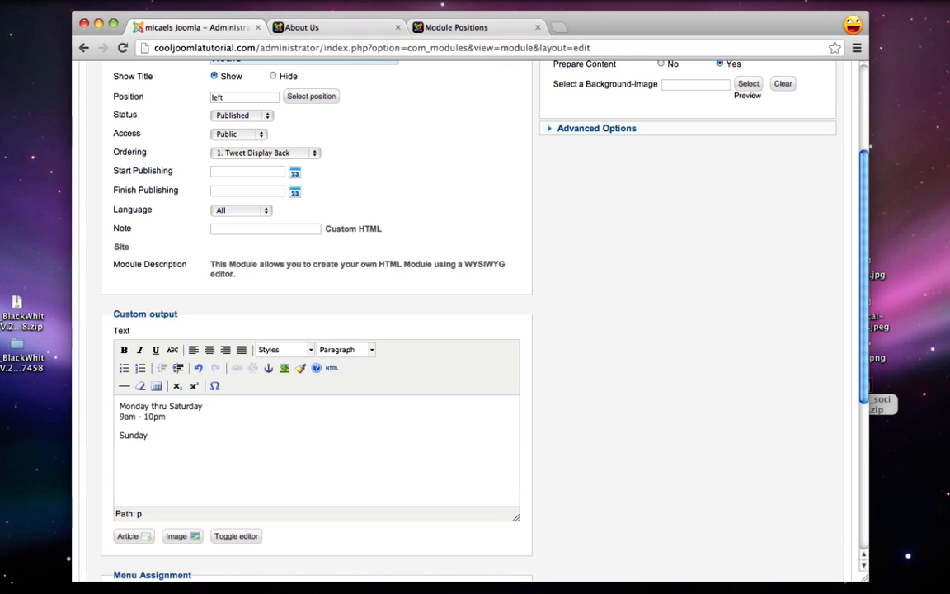
{"action": "key", "text": "shift+Return"}
{"action": "type", "text": "12pm - 9pm"}
Make the 'Sunday' and 'Monday thru Saturday' day lines bold
{"action": "double_click", "coordinate": [133, 435]}
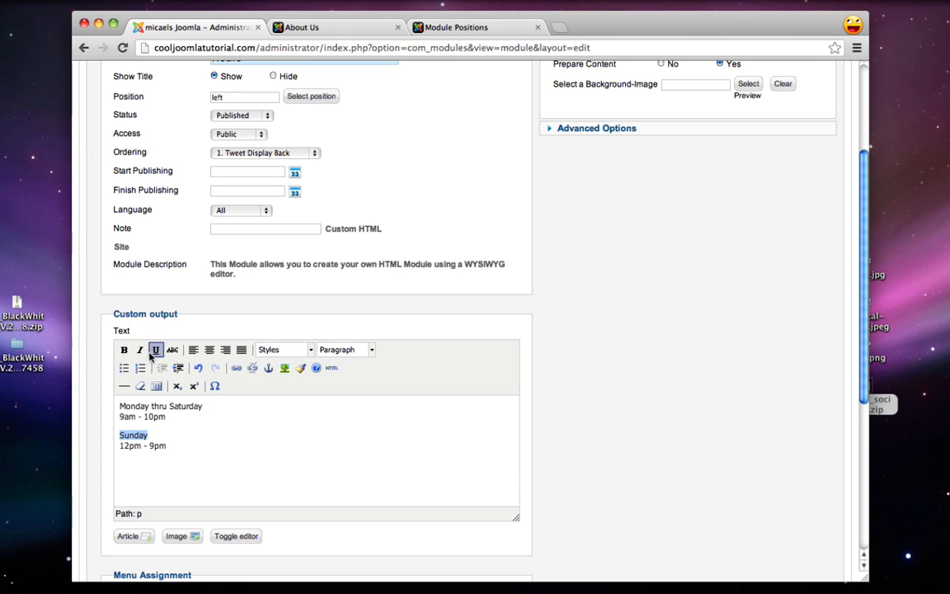
{"action": "left_click", "coordinate": [123, 350]}
{"action": "left_click_drag", "start_coordinate": [202, 406], "coordinate": [120, 405]}
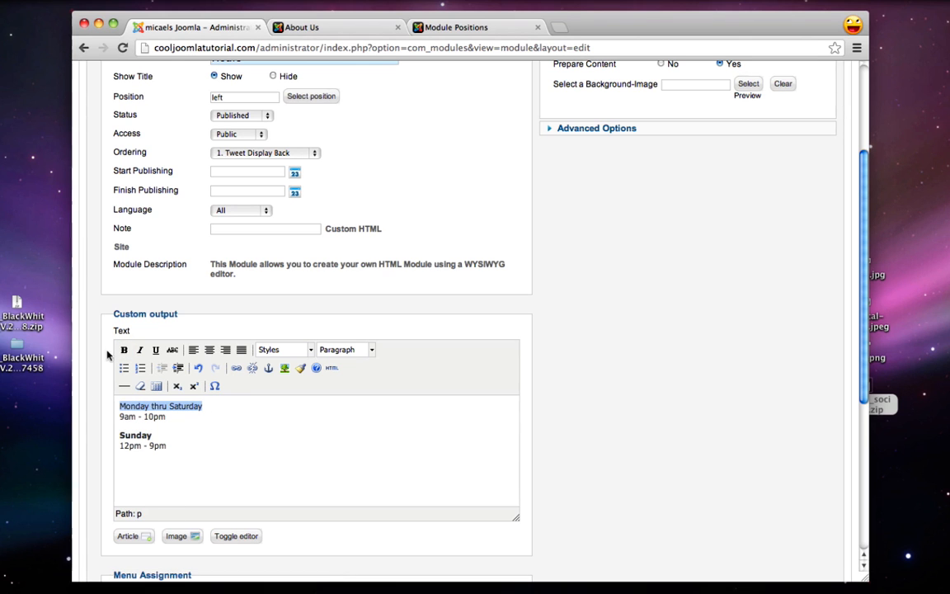
{"action": "left_click", "coordinate": [124, 350]}
Show the Hours module only on the Location page and save it
{"action": "scroll", "coordinate": [640, 354], "scroll_direction": "down", "scroll_amount": 5}
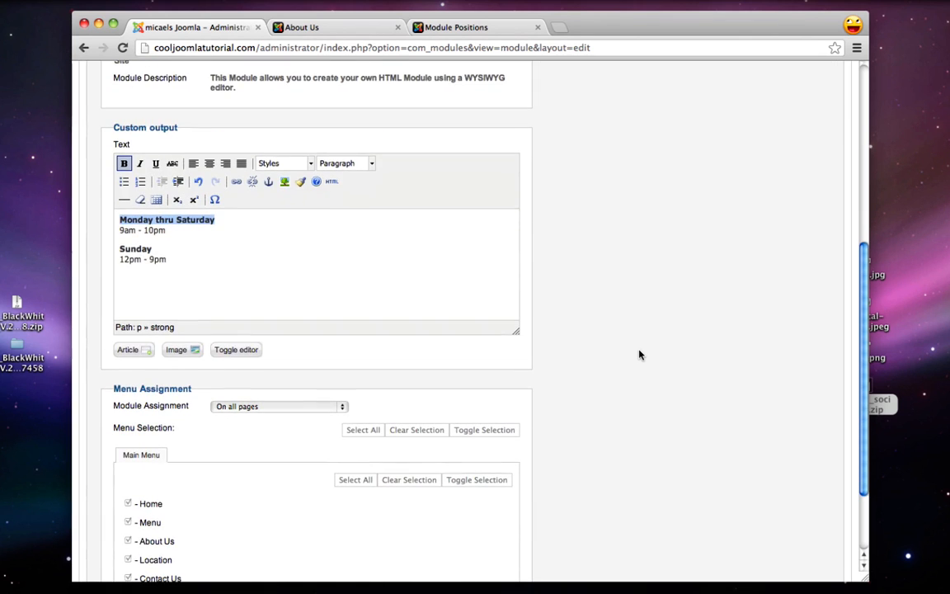
{"action": "left_click", "coordinate": [278, 405]}
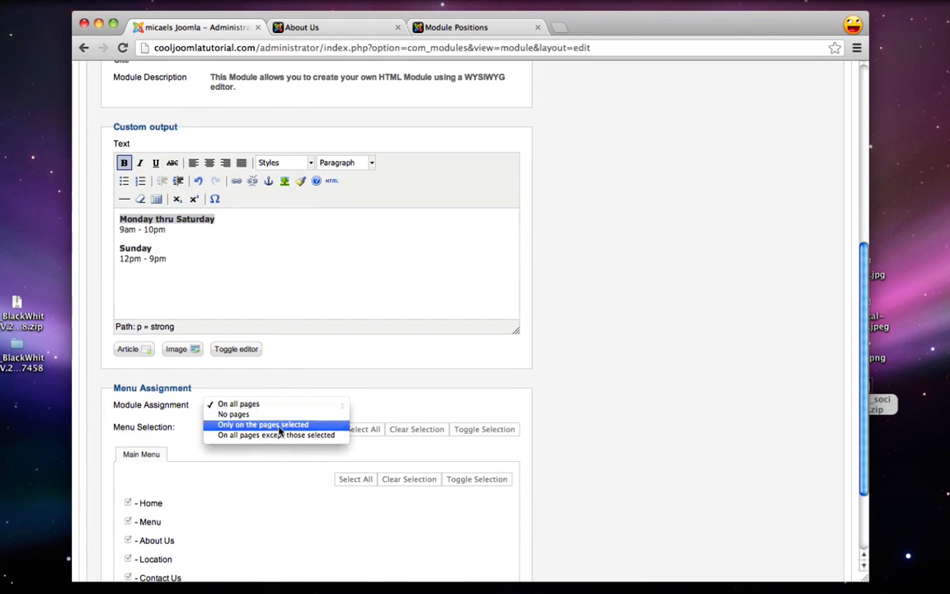
{"action": "left_click", "coordinate": [263, 421]}
{"action": "scroll", "coordinate": [318, 439], "scroll_direction": "down", "scroll_amount": 2}
{"action": "left_click", "coordinate": [399, 364]}
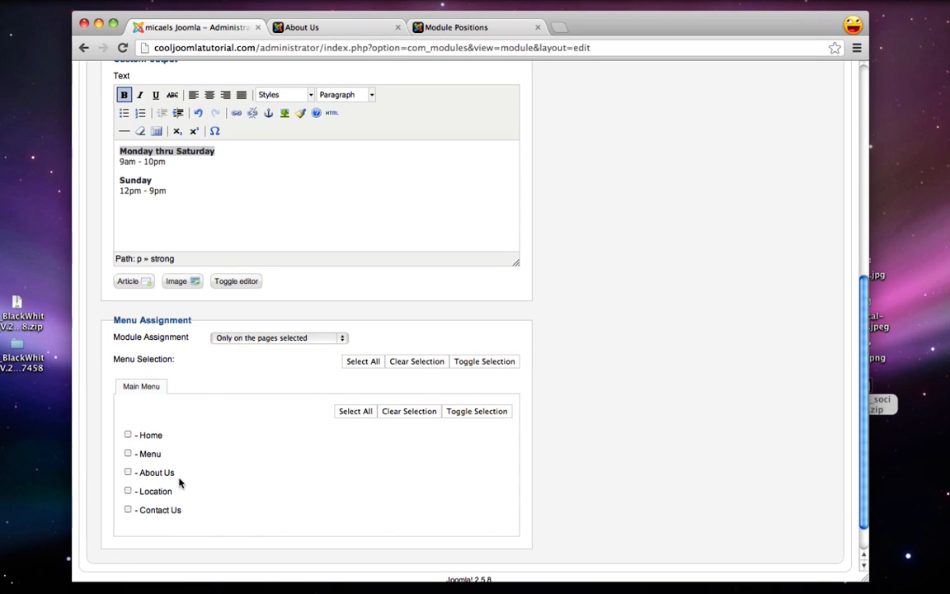
{"action": "left_click", "coordinate": [128, 491]}
{"action": "scroll", "coordinate": [513, 512], "scroll_direction": "up", "scroll_amount": 10}
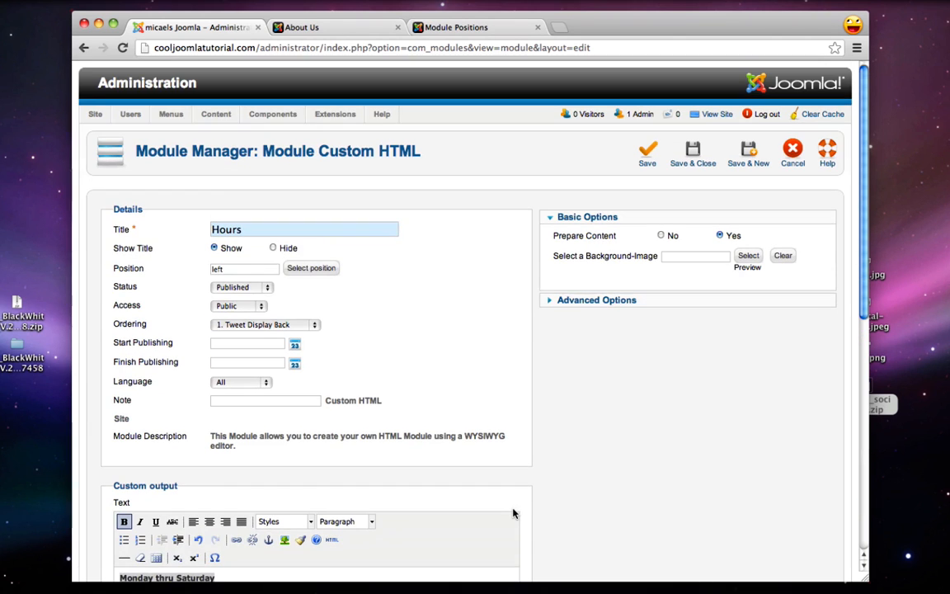
{"action": "left_click", "coordinate": [691, 162]}
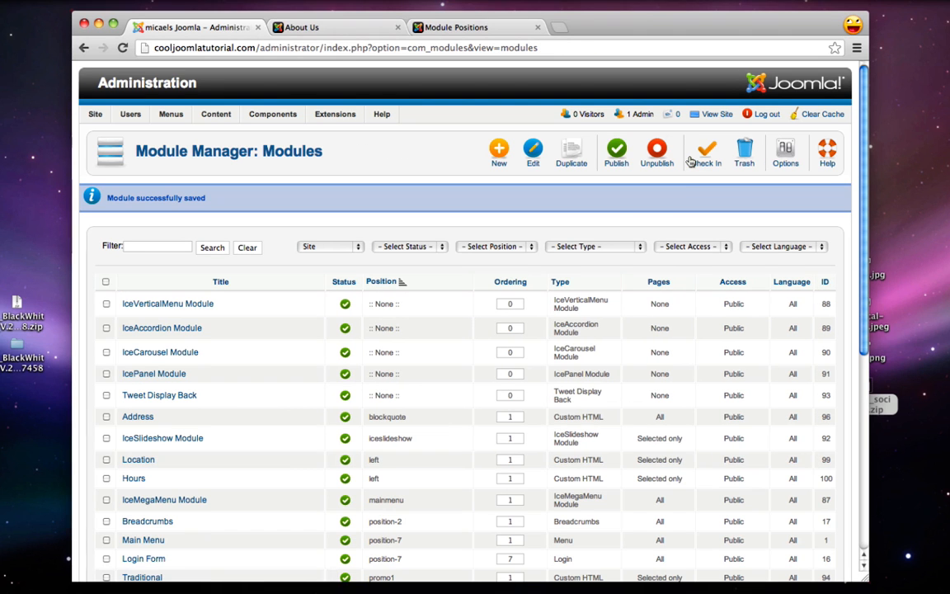
Create a new Custom HTML module titled 'Reservations' in the left position
{"action": "left_click", "coordinate": [495, 149]}
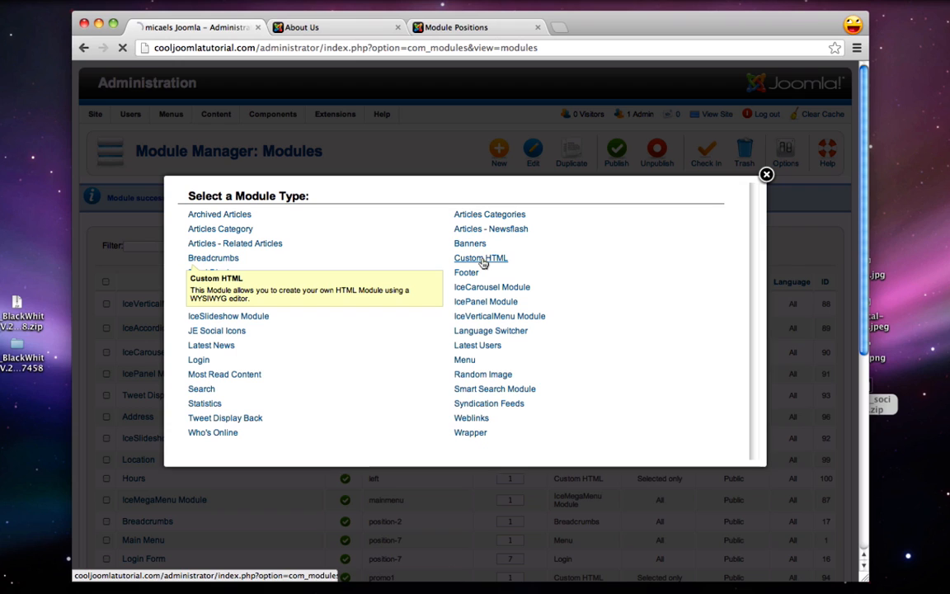
{"action": "left_click", "coordinate": [495, 258]}
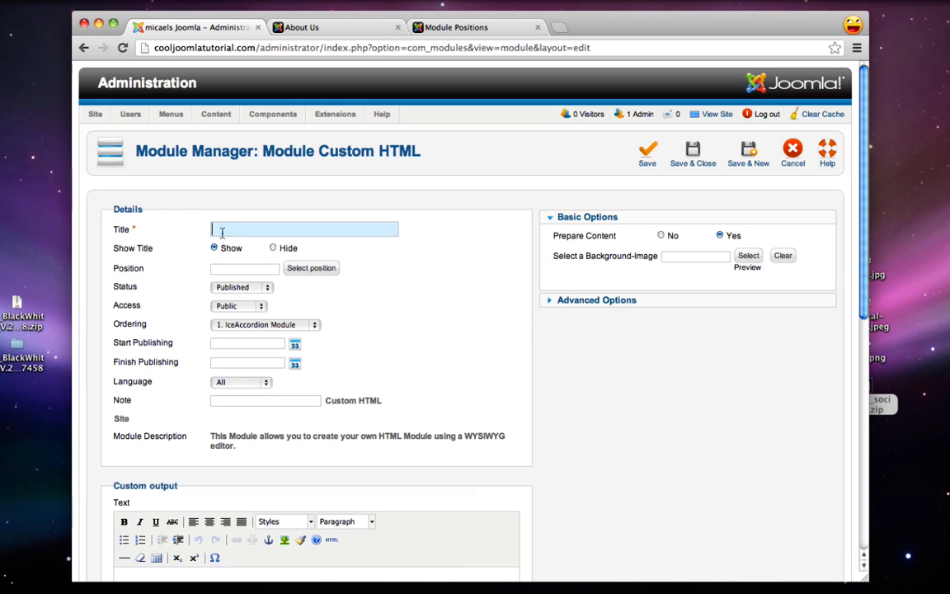
{"action": "type", "text": "Reservations"}
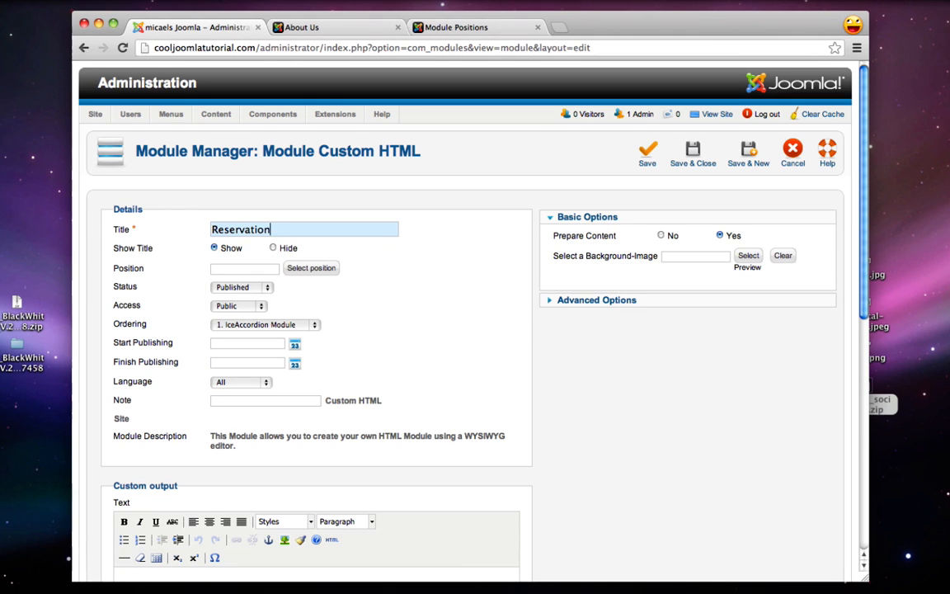
{"action": "left_click", "coordinate": [300, 269]}
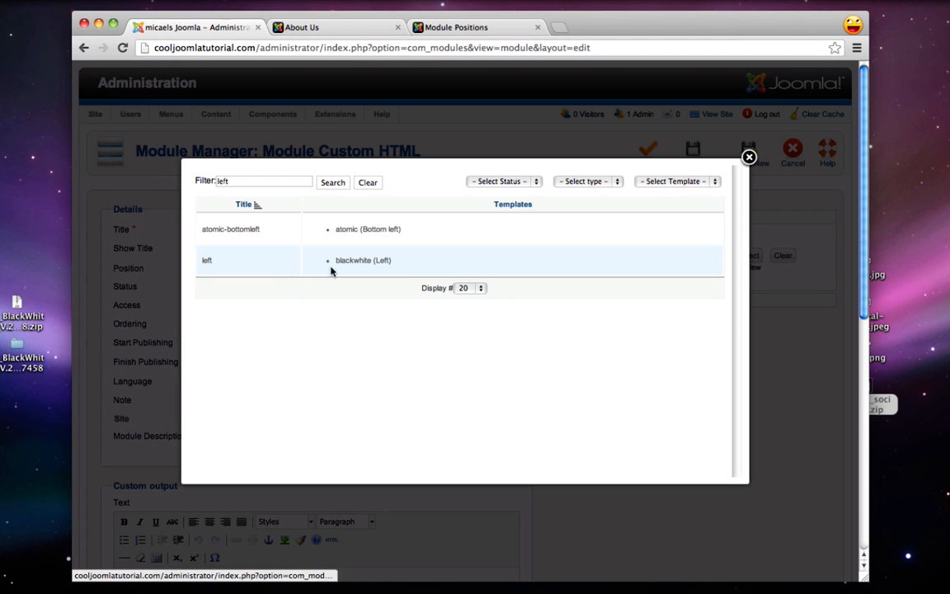
{"action": "left_click", "coordinate": [208, 259]}
Copy the prepared no-reservations note into the module's text
{"action": "scroll", "coordinate": [338, 291], "scroll_direction": "down", "scroll_amount": 5}
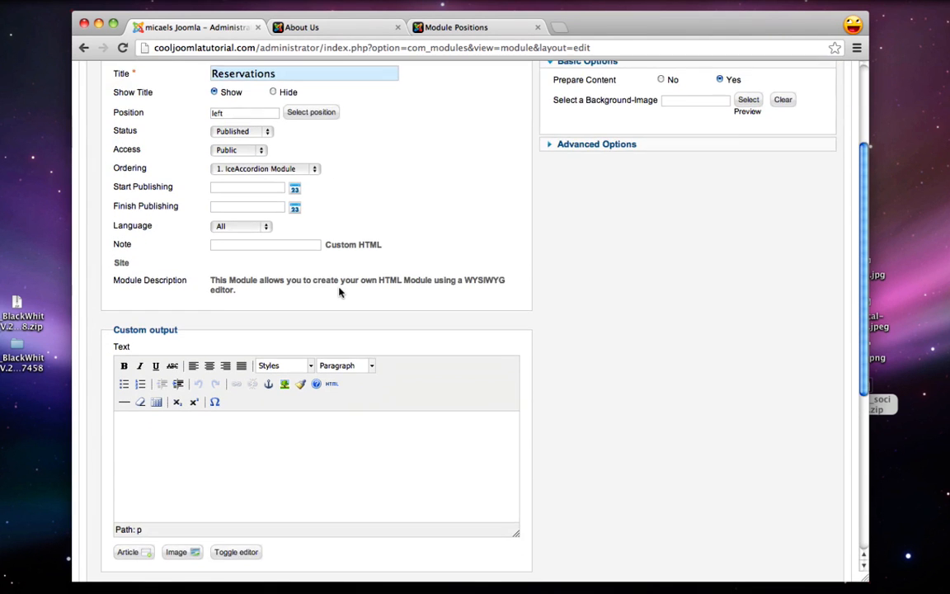
{"action": "left_click", "coordinate": [258, 402]}
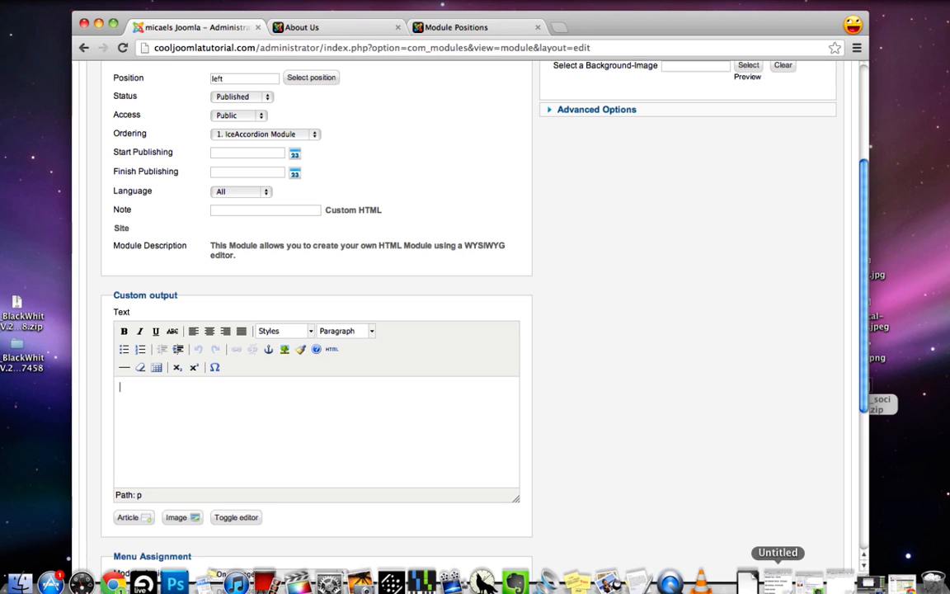
{"action": "left_click", "coordinate": [847, 589]}
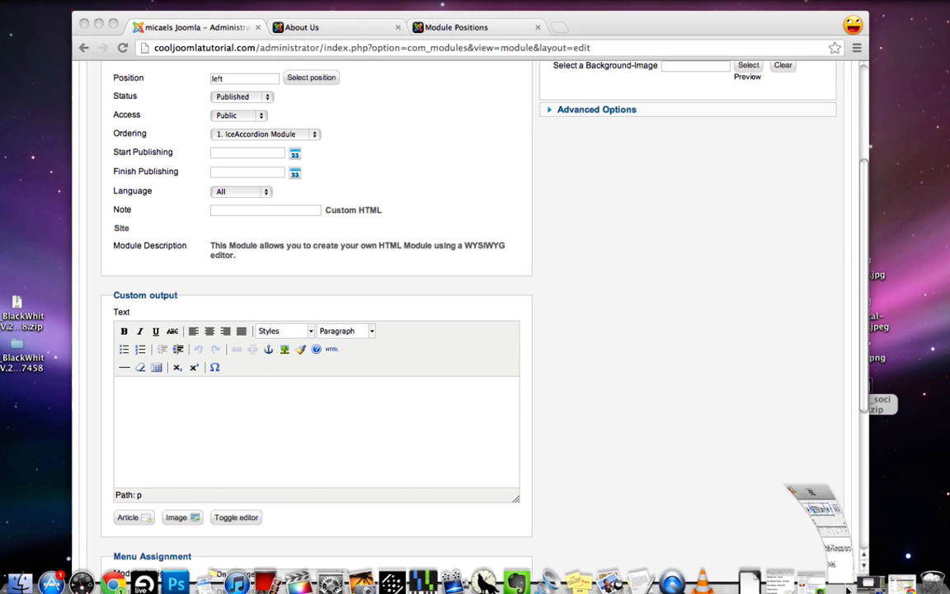
{"action": "left_click_drag", "start_coordinate": [276, 119], "coordinate": [49, 82]}
{"action": "key", "text": "cmd+c"}
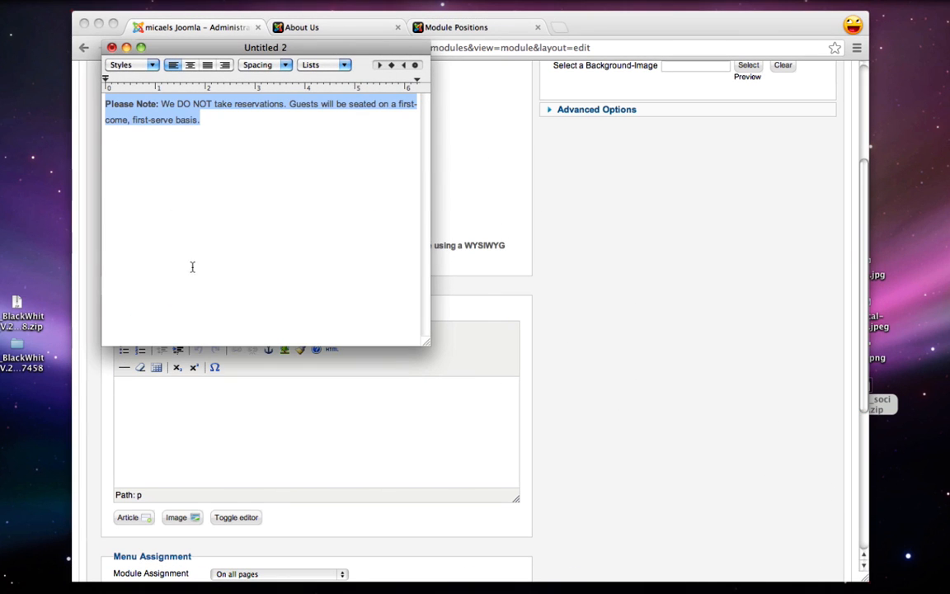
{"action": "left_click", "coordinate": [210, 416]}
{"action": "key", "text": "cmd+v"}
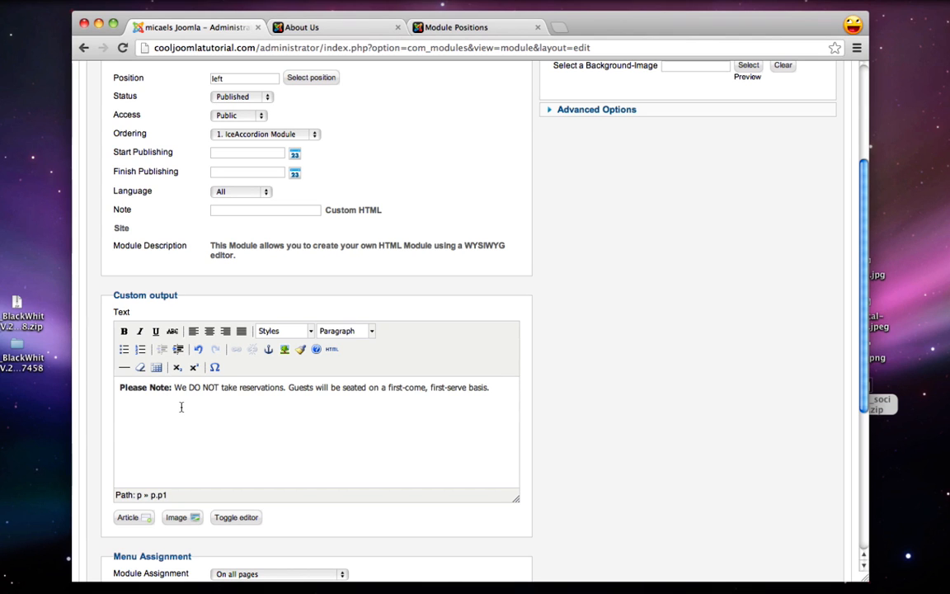
Show the Reservations module only on the Location page and save it
{"action": "scroll", "coordinate": [182, 408], "scroll_direction": "down", "scroll_amount": 4}
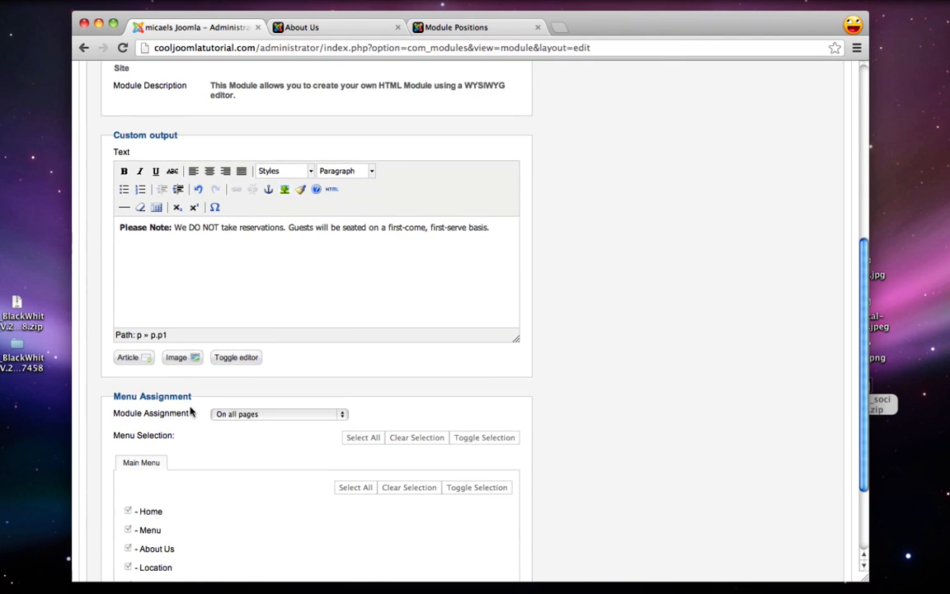
{"action": "left_click", "coordinate": [240, 412]}
{"action": "left_click", "coordinate": [262, 432]}
{"action": "left_click", "coordinate": [406, 438]}
{"action": "scroll", "coordinate": [407, 438], "scroll_direction": "down", "scroll_amount": 2}
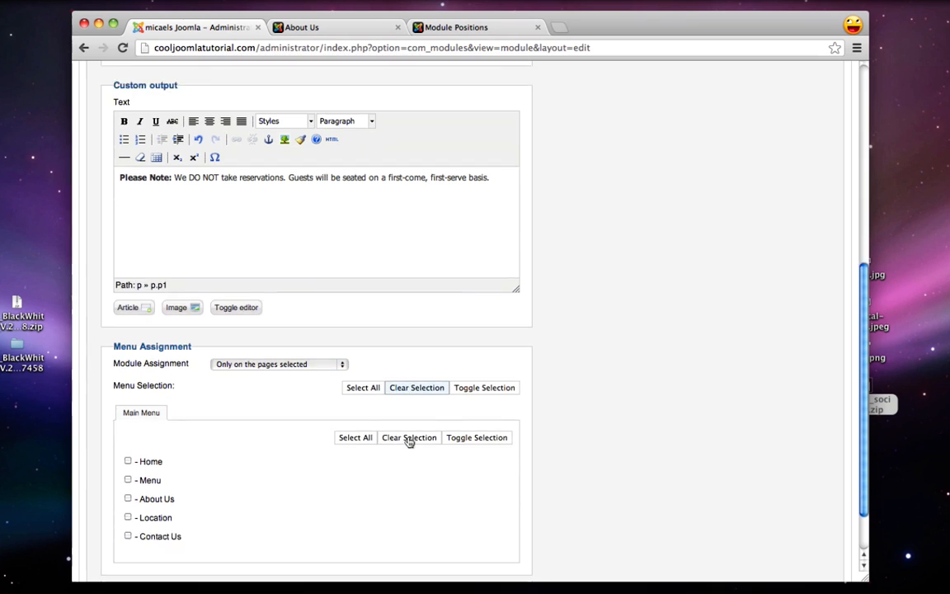
{"action": "left_click", "coordinate": [128, 481]}
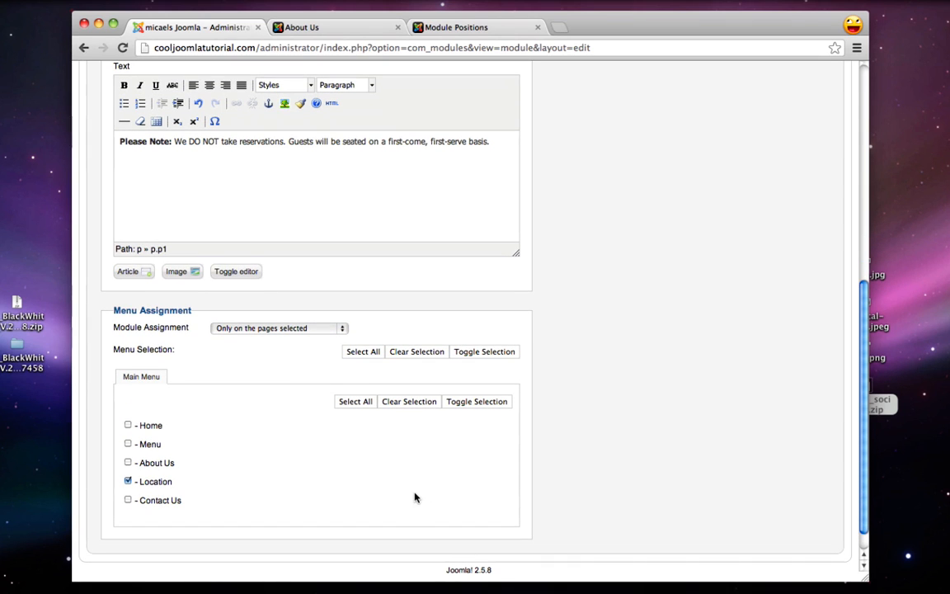
{"action": "scroll", "coordinate": [414, 497], "scroll_direction": "up", "scroll_amount": 10}
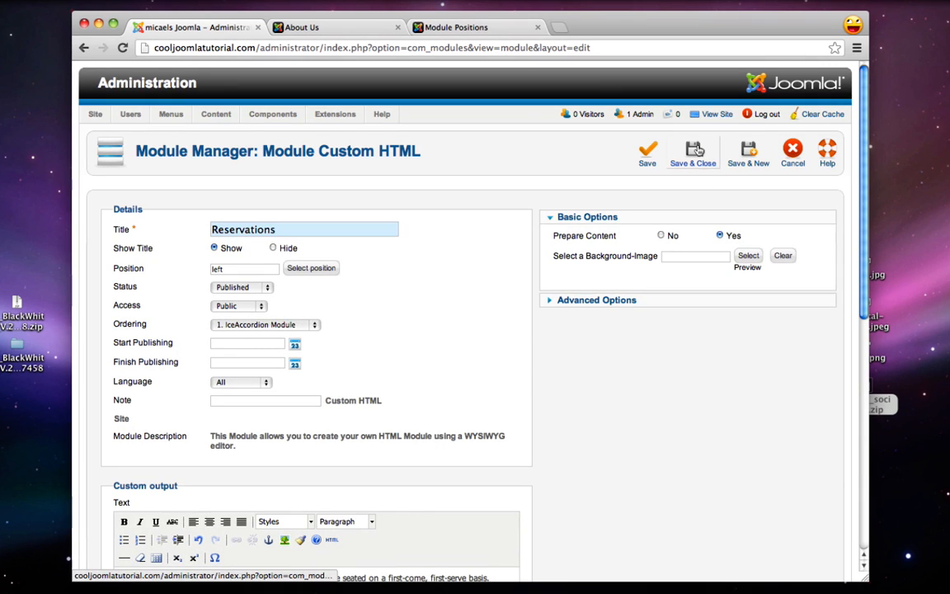
{"action": "left_click", "coordinate": [648, 154]}
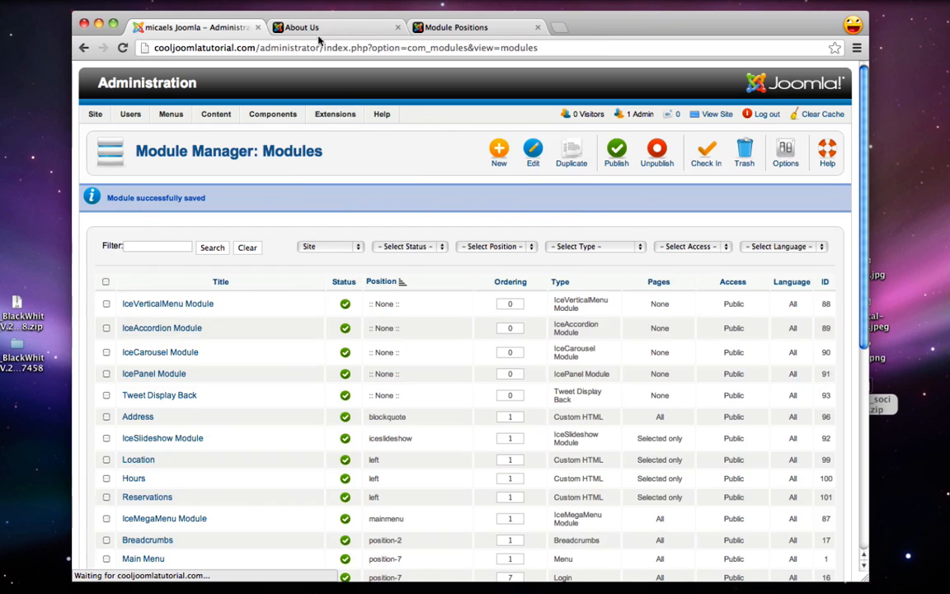
Preview the live site's Location page with its Location, Hours and Reservations modules
{"action": "left_click", "coordinate": [290, 27]}
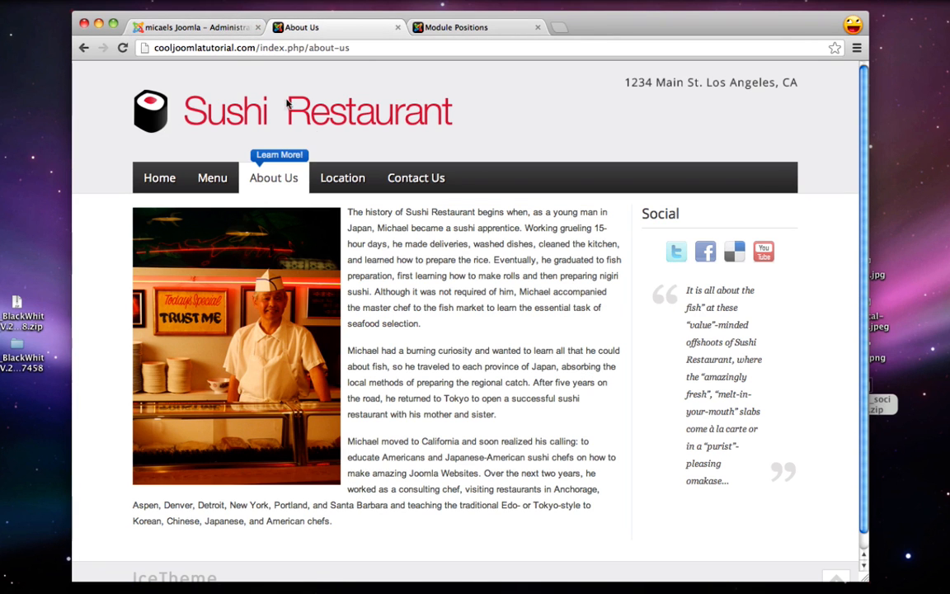
{"action": "left_click", "coordinate": [347, 180]}
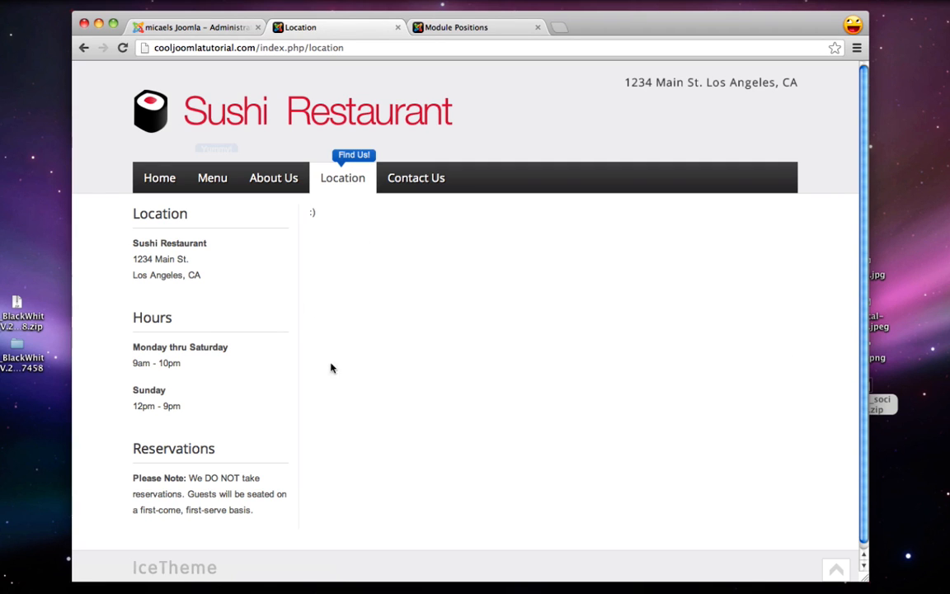
Search for Los Angeles, CA on maps.google.com in a new tab
{"action": "key", "text": "super+t"}
{"action": "type", "text": "maps.google"}
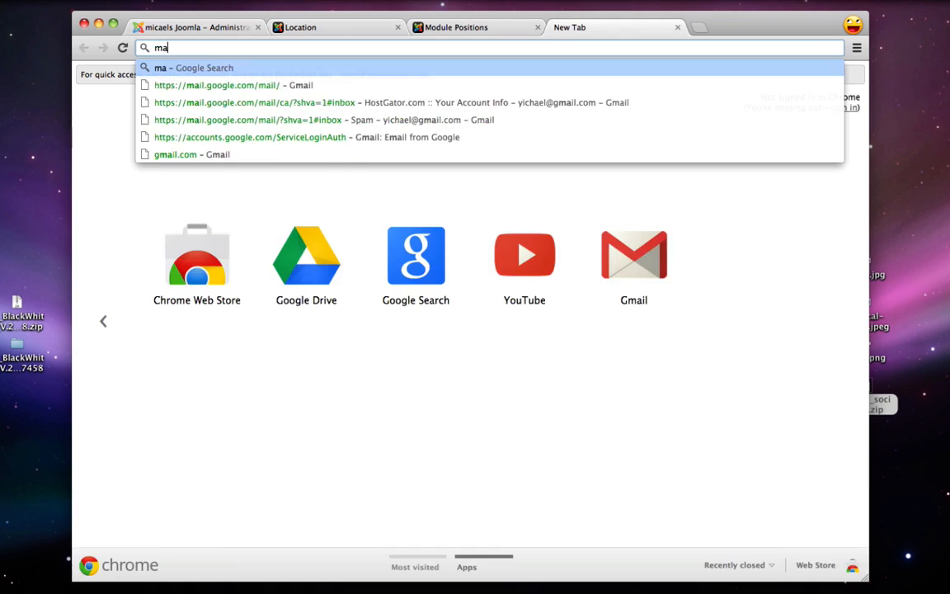
{"action": "type", "text": ".com"}
{"action": "key", "text": "Return"}
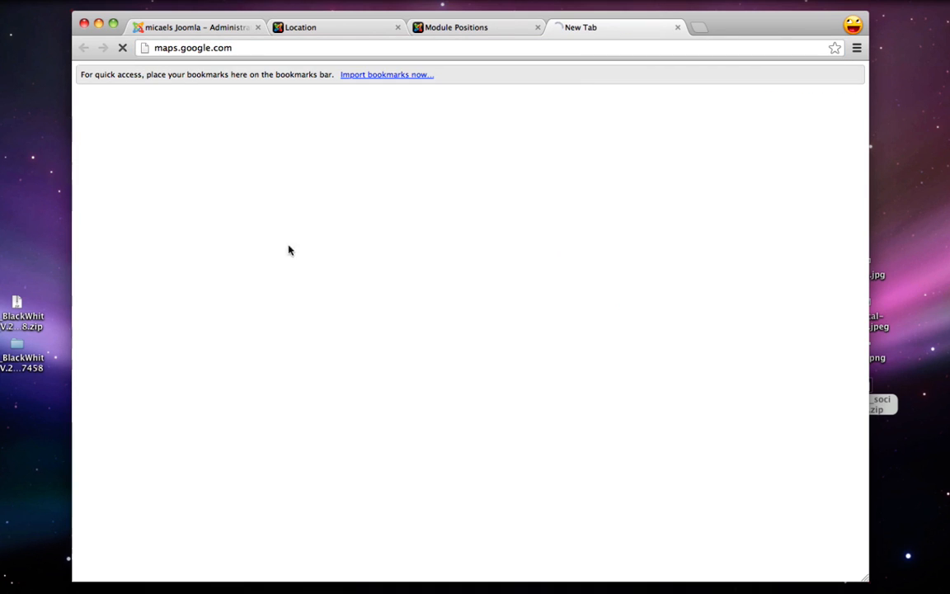
{"action": "type", "text": "los angeles"}
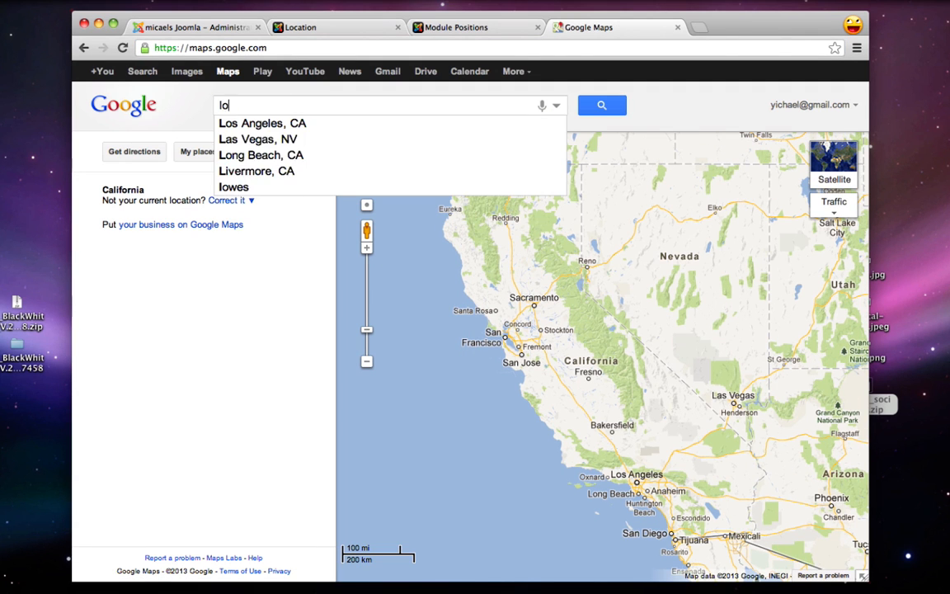
{"action": "key", "text": "Return"}
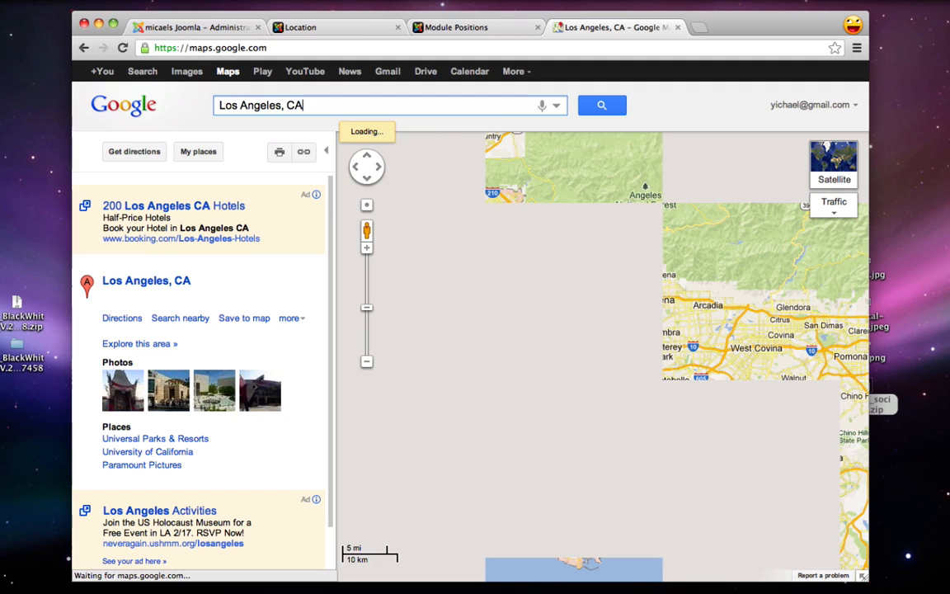
Customize the embedded map to a custom 700 x 420 size centred on Los Angeles
{"action": "left_click", "coordinate": [304, 153]}
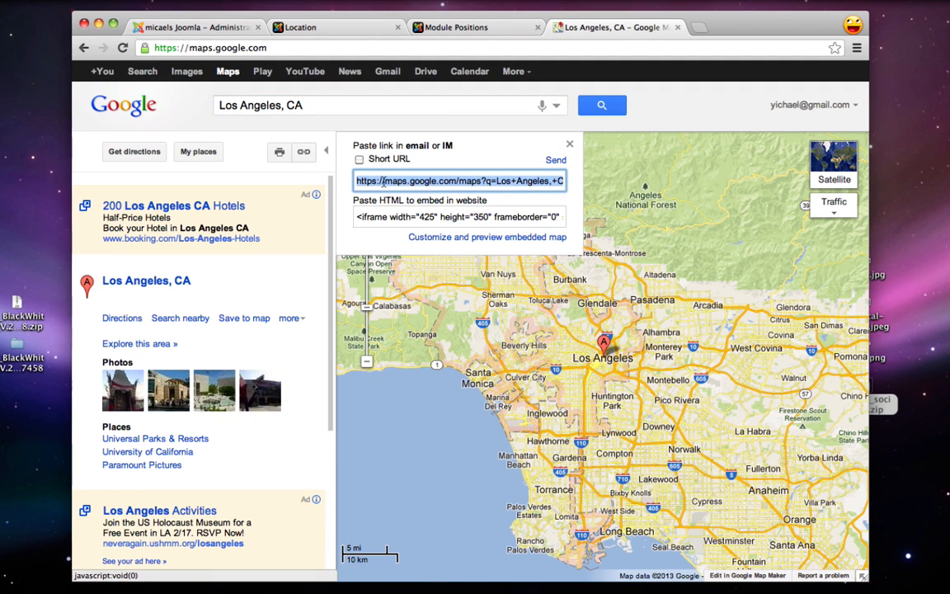
{"action": "left_click", "coordinate": [459, 238]}
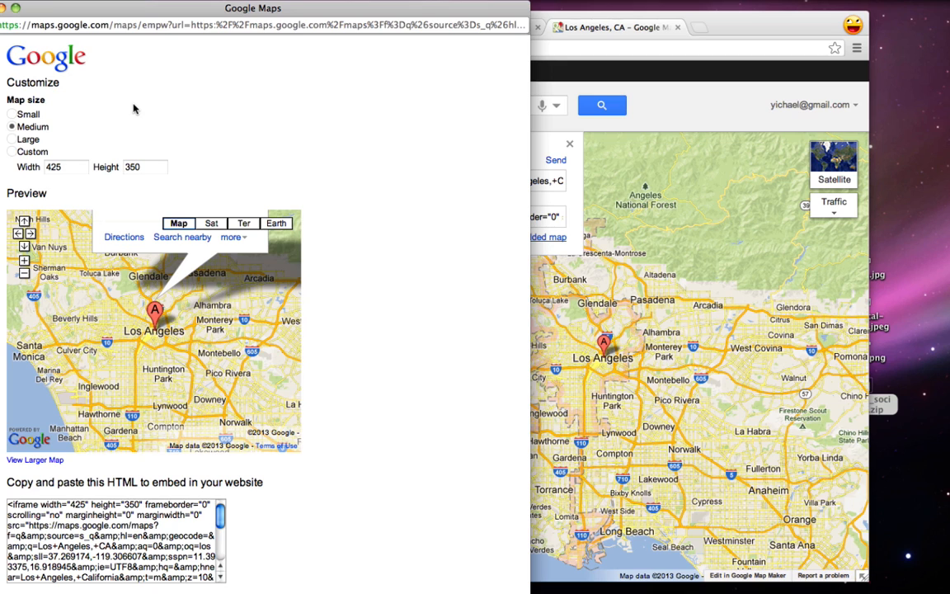
{"action": "left_click", "coordinate": [13, 152]}
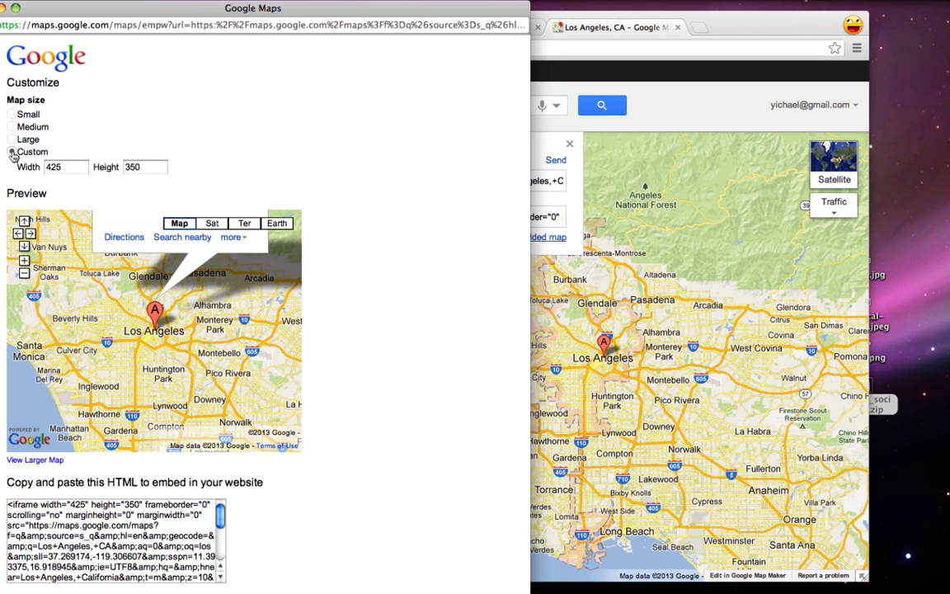
{"action": "left_click_drag", "start_coordinate": [76, 166], "coordinate": [39, 166]}
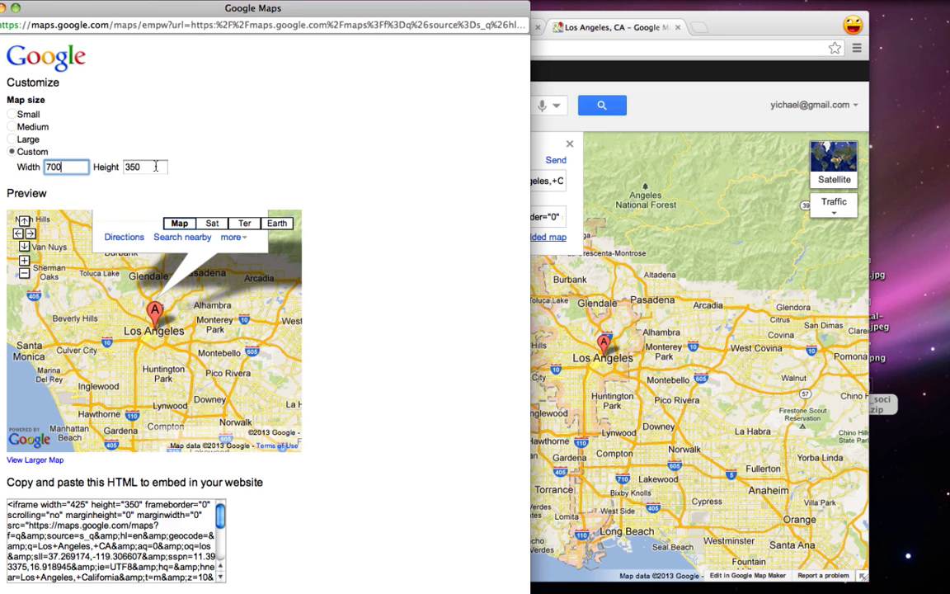
{"action": "type", "text": "700"}
{"action": "key", "text": "Tab"}
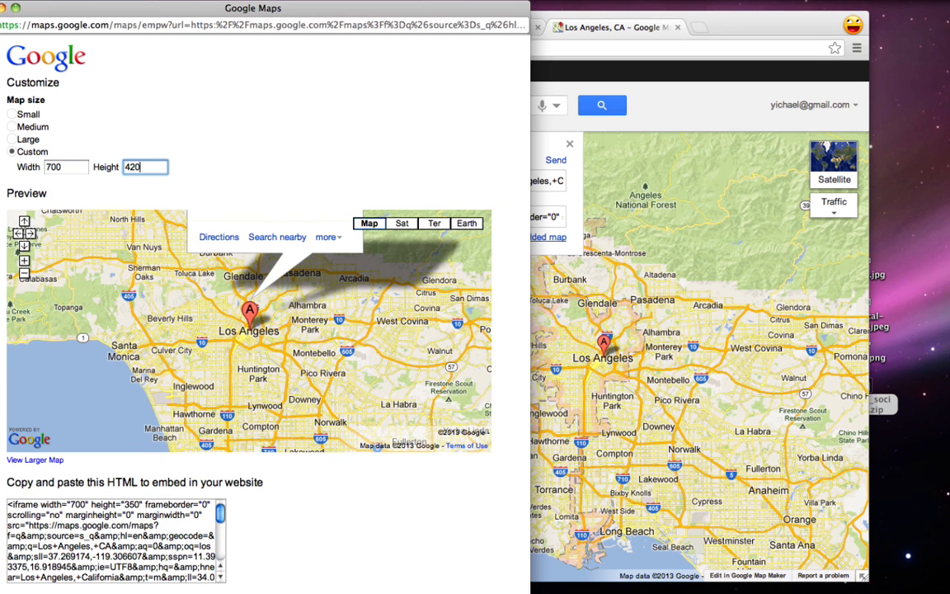
{"action": "left_click", "coordinate": [238, 151]}
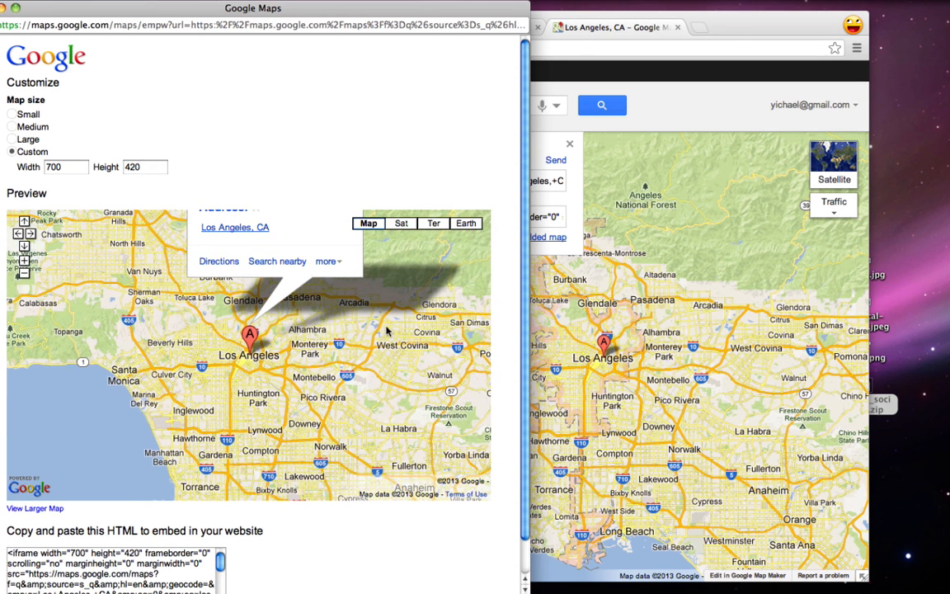
{"action": "left_click_drag", "start_coordinate": [387, 330], "coordinate": [385, 388]}
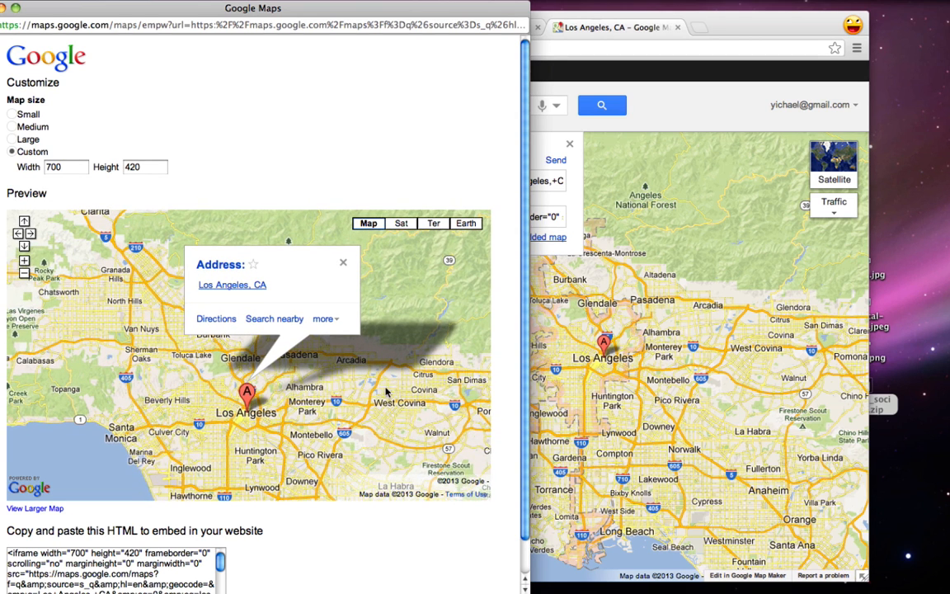
Copy the full embed HTML code and close the customization window
{"action": "scroll", "coordinate": [341, 525], "scroll_direction": "down", "scroll_amount": 2}
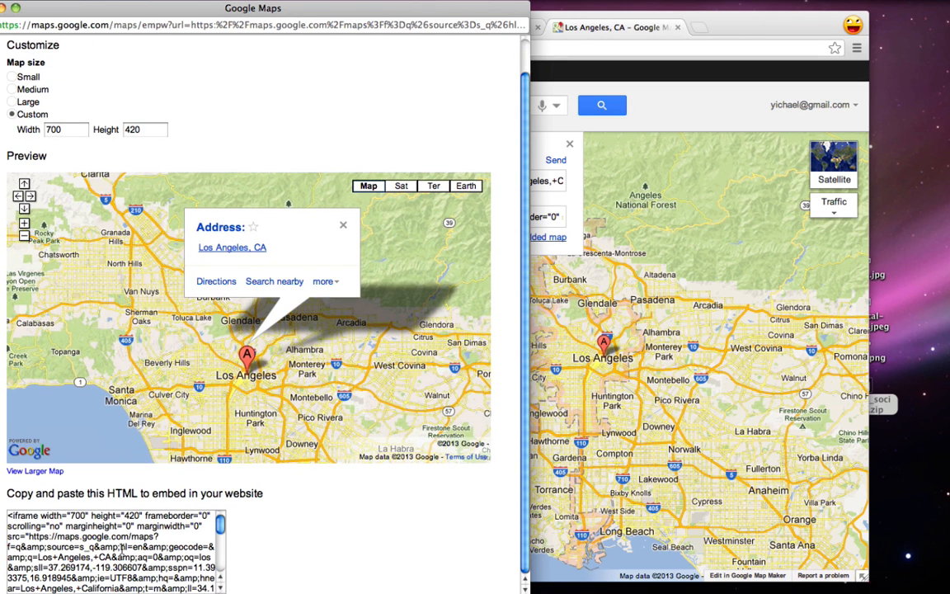
{"action": "right_click", "coordinate": [122, 549]}
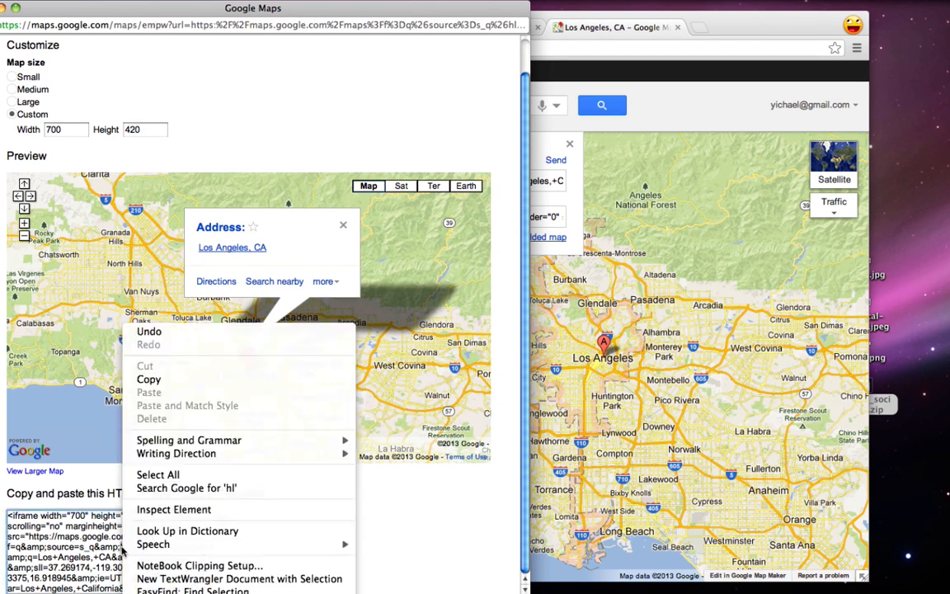
{"action": "left_click", "coordinate": [165, 475]}
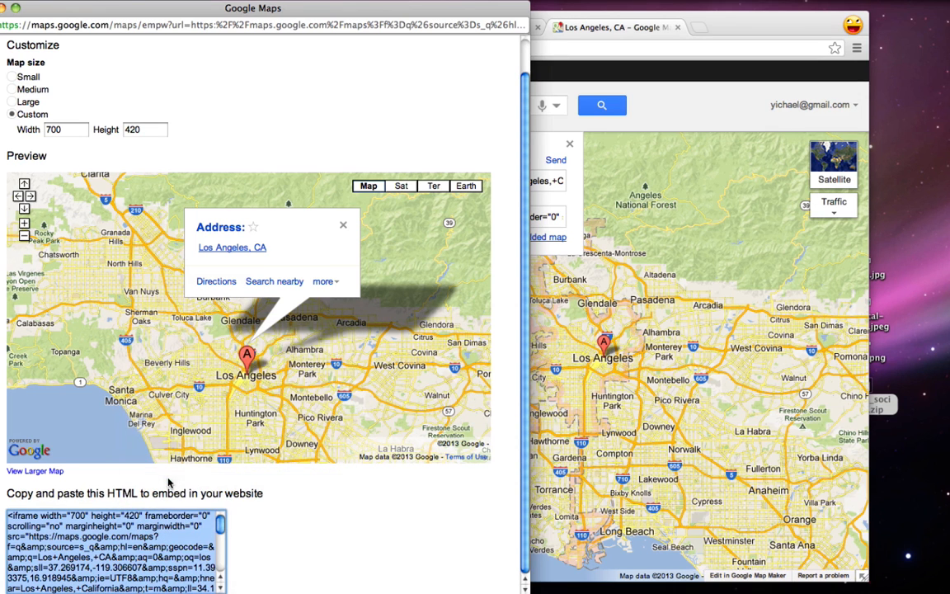
{"action": "right_click", "coordinate": [140, 538]}
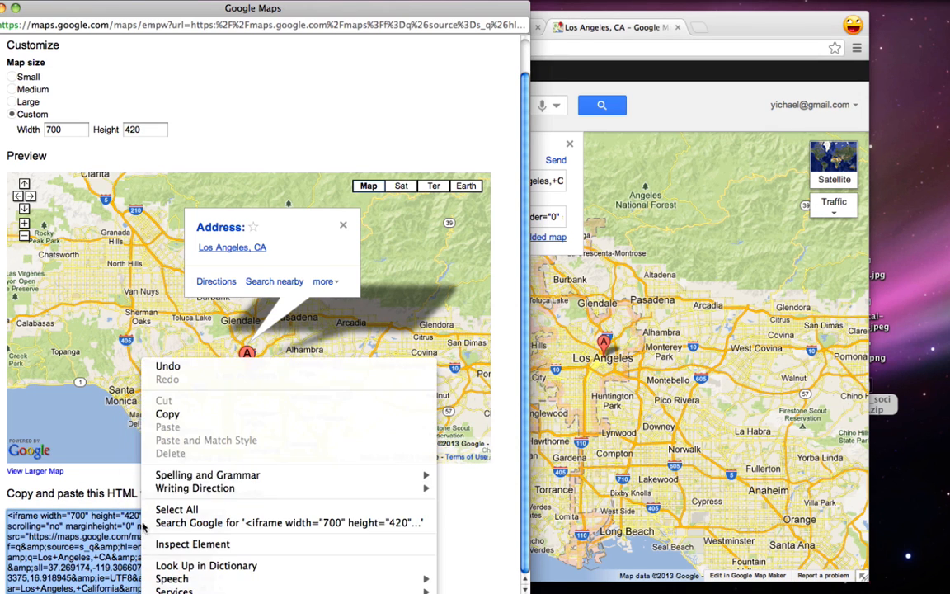
{"action": "left_click", "coordinate": [199, 415]}
{"action": "left_click", "coordinate": [0, 7]}
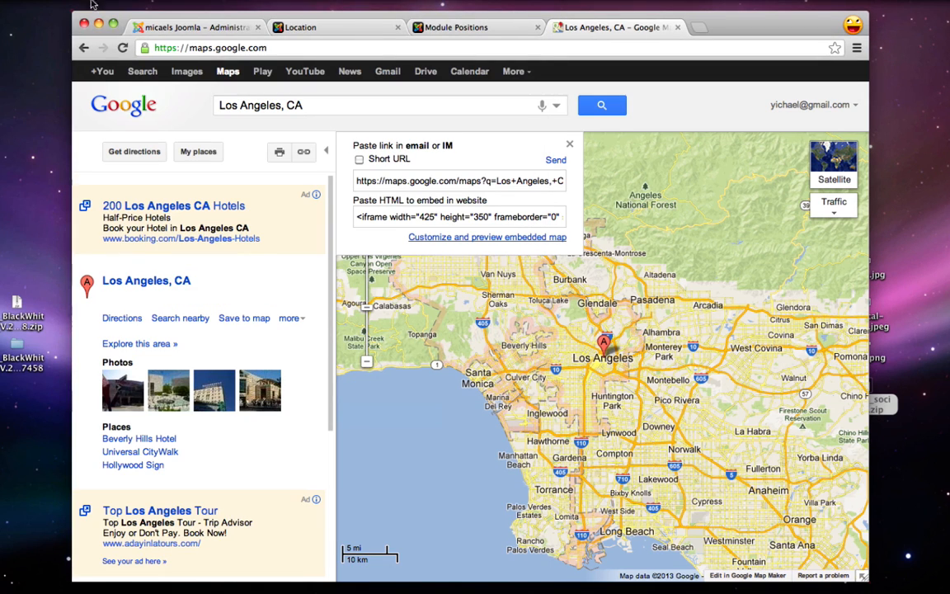
Open the Location article in Joomla and select its ':)' placeholder text
{"action": "left_click", "coordinate": [677, 28]}
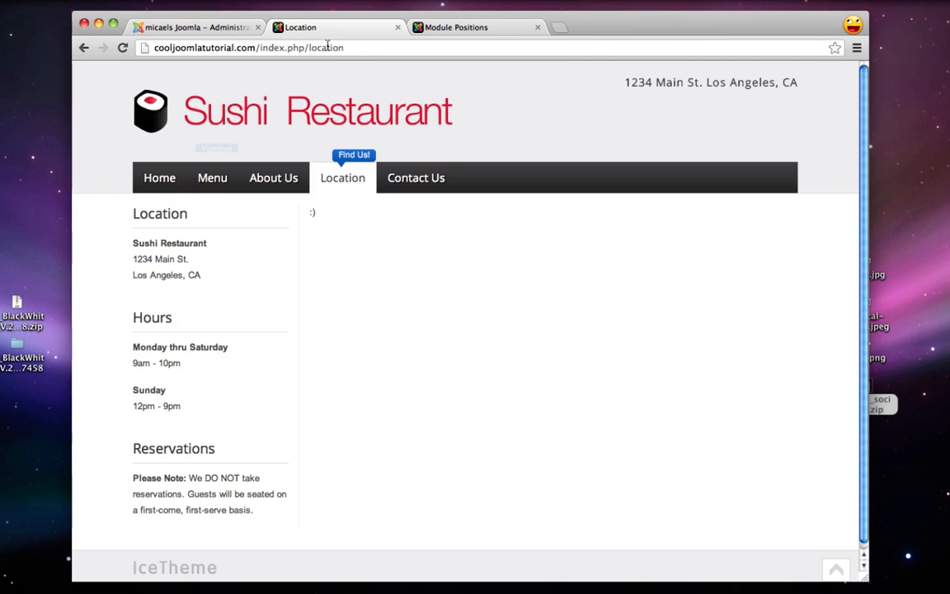
{"action": "left_click", "coordinate": [198, 27]}
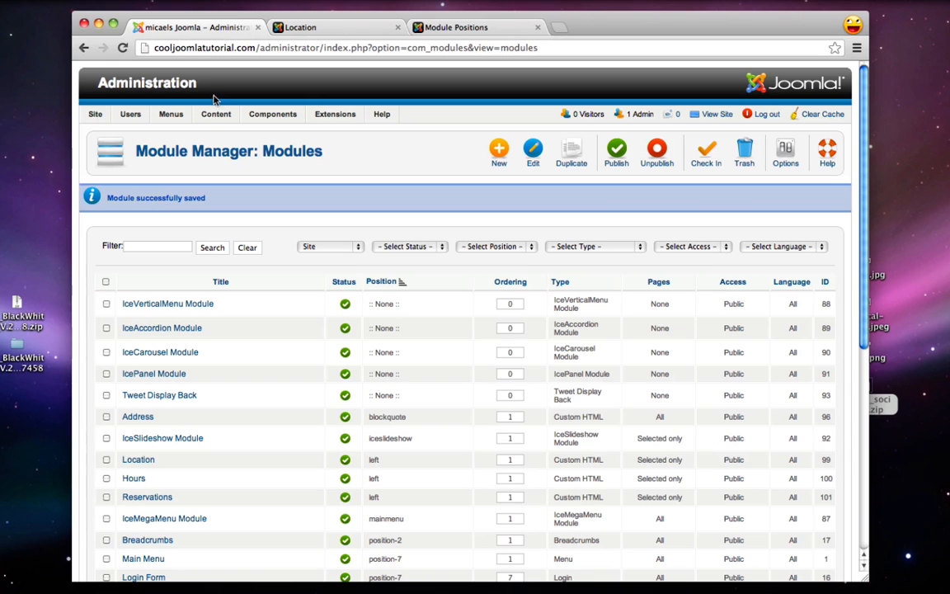
{"action": "mouse_move", "coordinate": [216, 114]}
{"action": "left_click", "coordinate": [231, 134]}
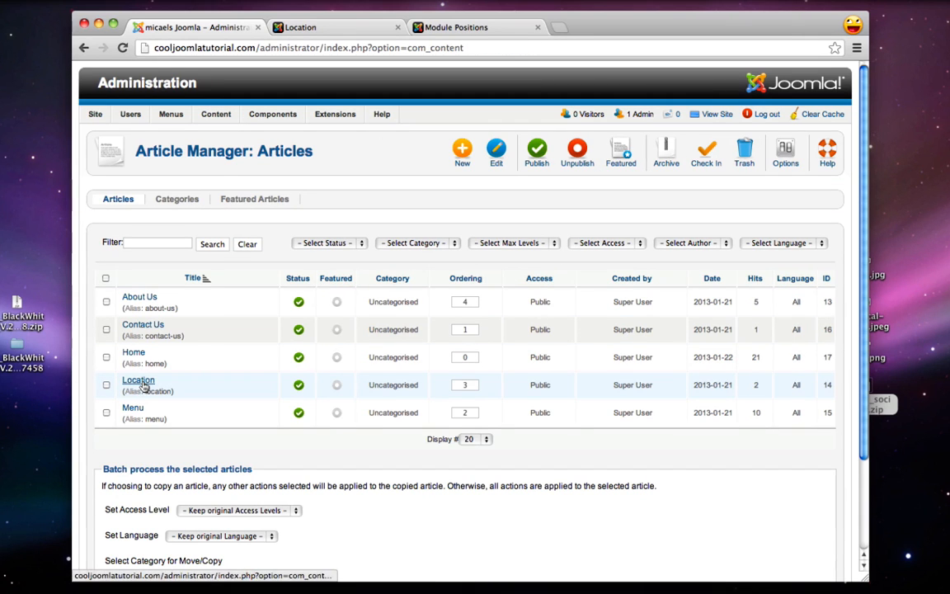
{"action": "left_click", "coordinate": [142, 382]}
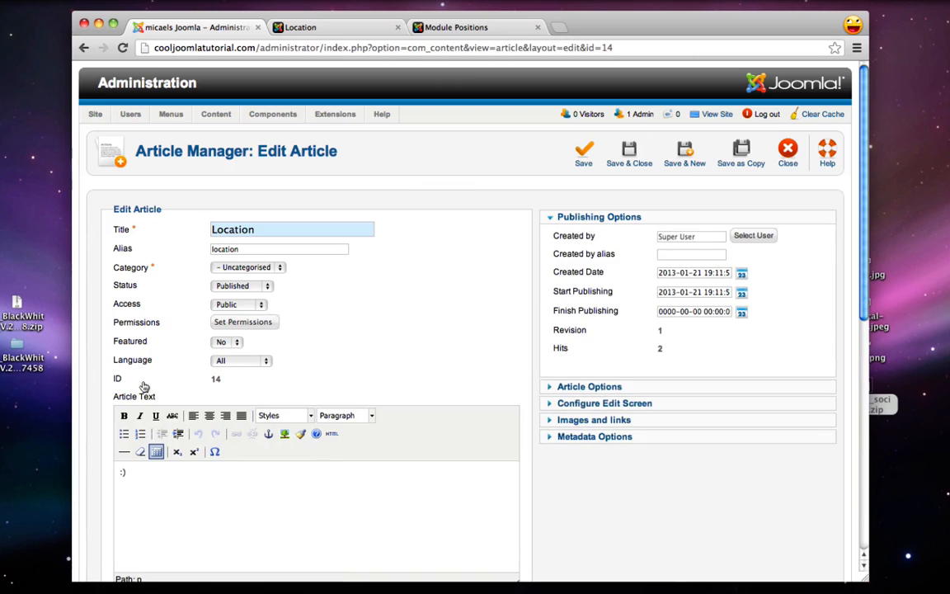
{"action": "scroll", "coordinate": [255, 468], "scroll_direction": "down", "scroll_amount": 1}
{"action": "left_click_drag", "start_coordinate": [256, 469], "coordinate": [50, 412]}
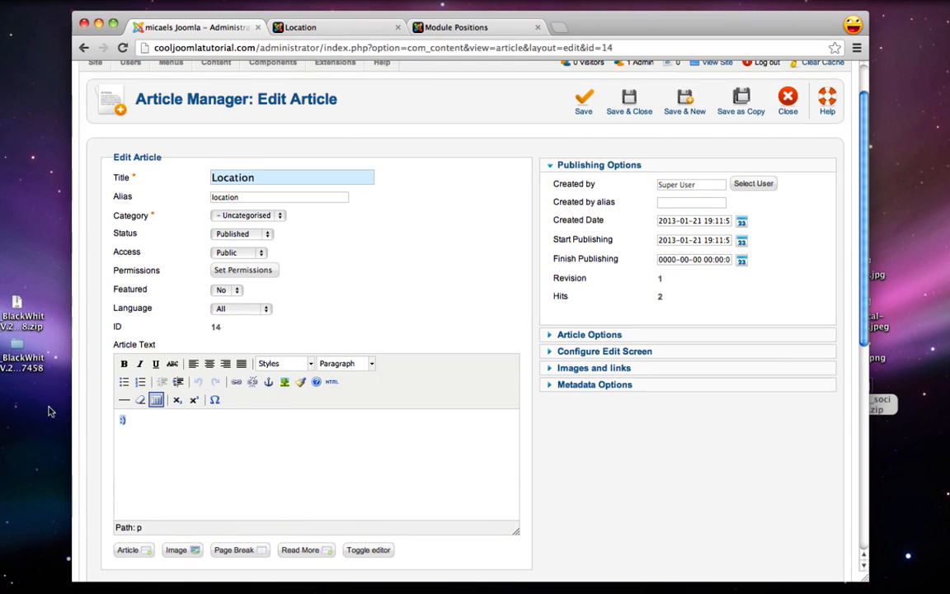
Replace the placeholder with the Google Maps embed code in the HTML source editor
{"action": "left_click", "coordinate": [331, 381]}
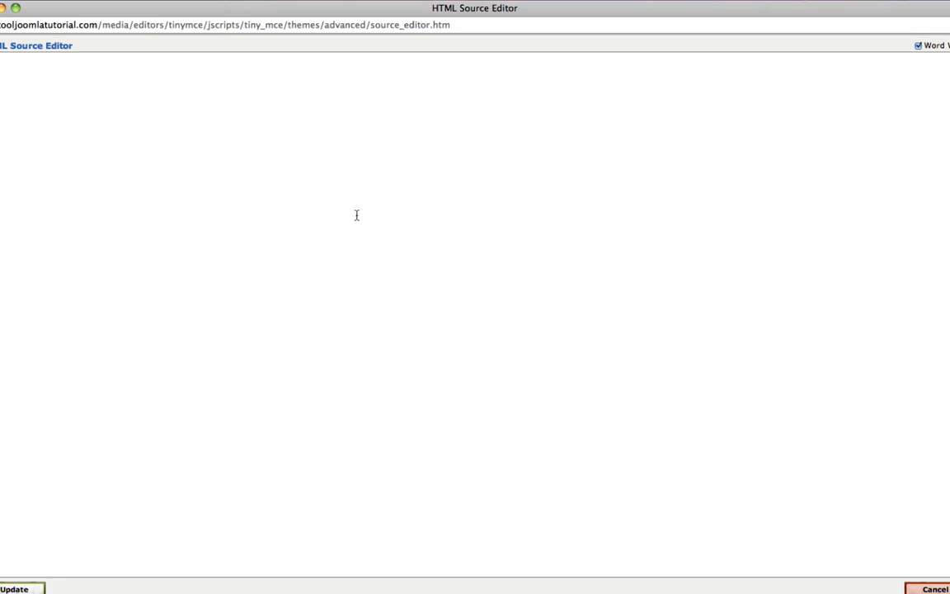
{"action": "right_click", "coordinate": [296, 207]}
{"action": "left_click", "coordinate": [210, 9]}
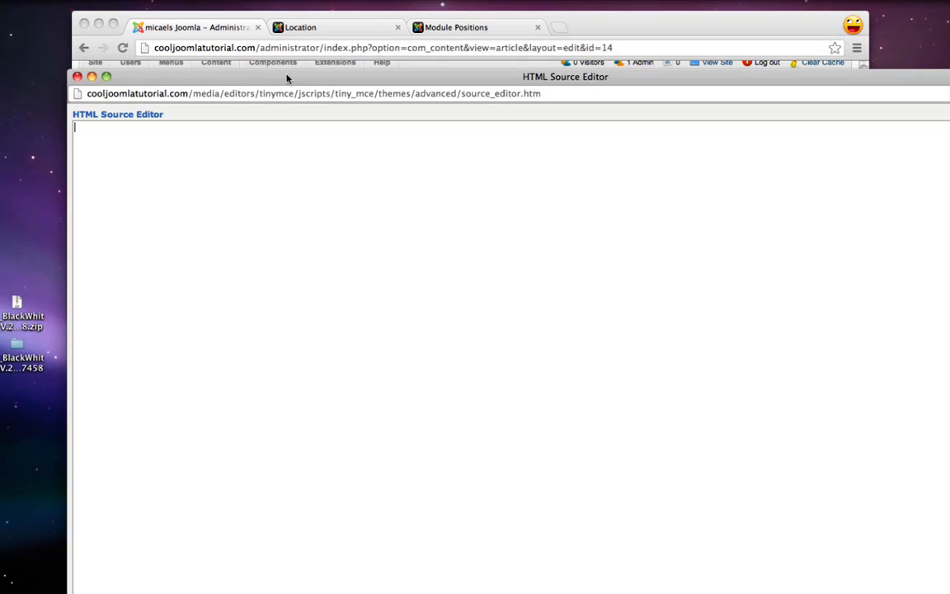
{"action": "right_click", "coordinate": [273, 212]}
{"action": "left_click", "coordinate": [292, 274]}
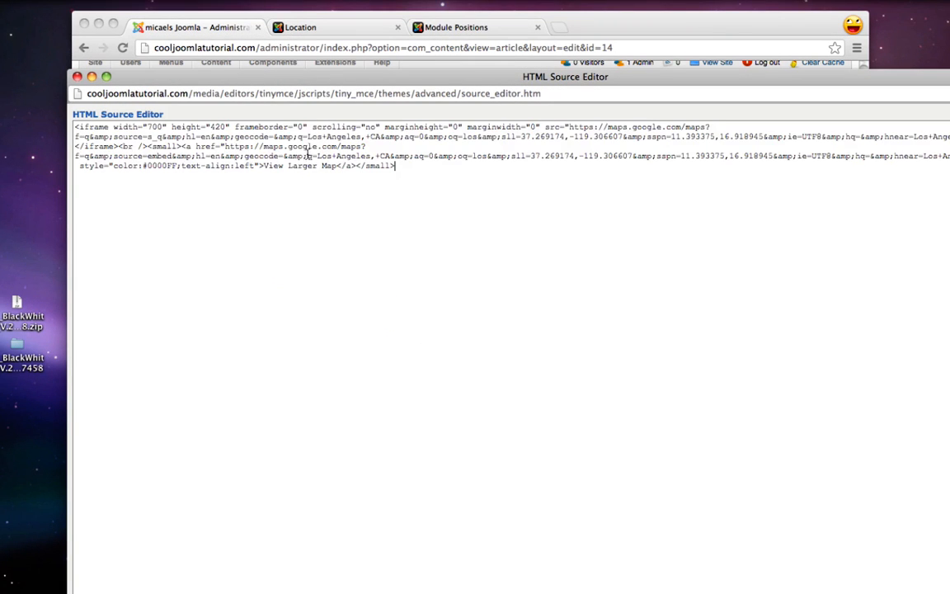
{"action": "left_click_drag", "start_coordinate": [279, 77], "coordinate": [305, 8]}
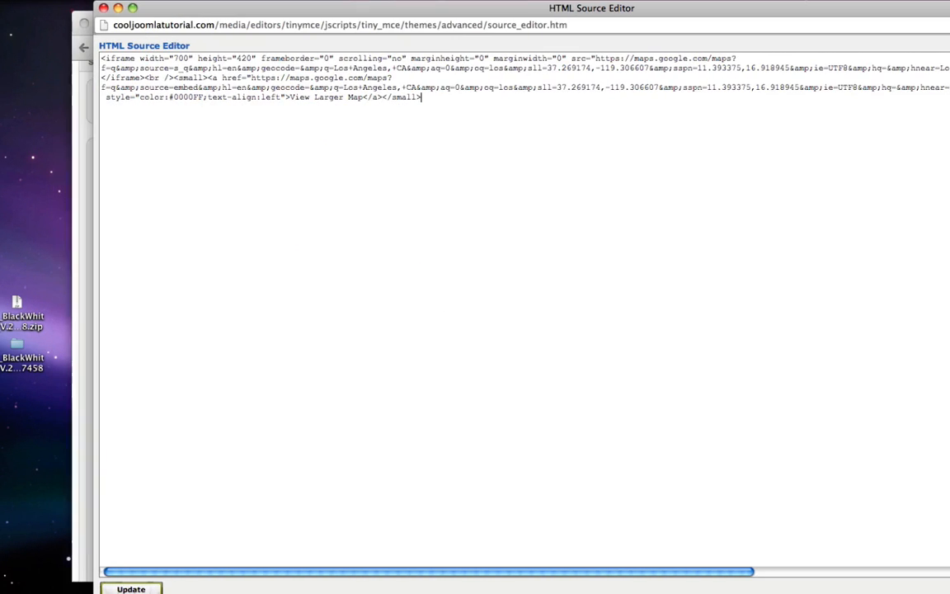
{"action": "left_click", "coordinate": [131, 589]}
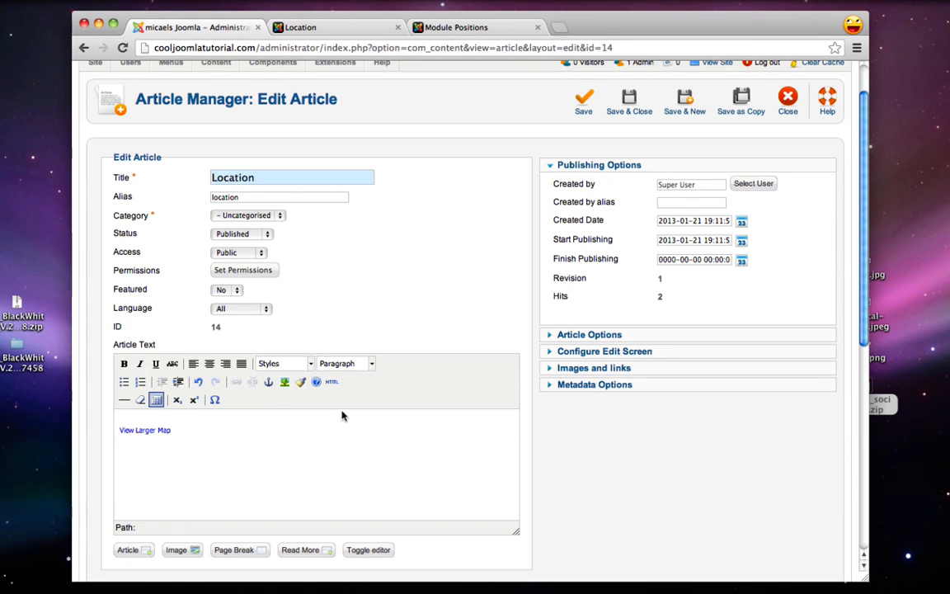
Save the Location article and reload the live Location page to see the map link
{"action": "left_click", "coordinate": [629, 107]}
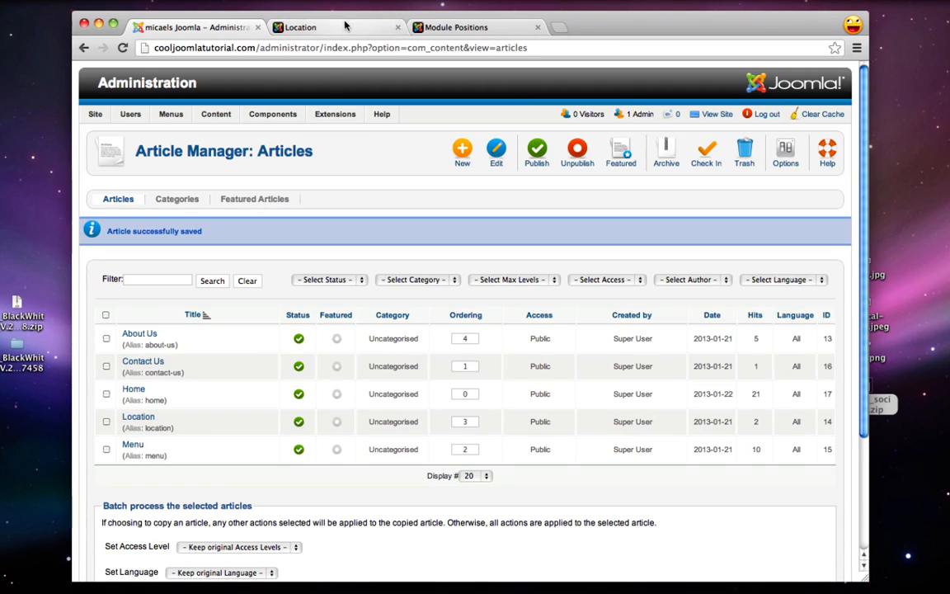
{"action": "left_click", "coordinate": [317, 30]}
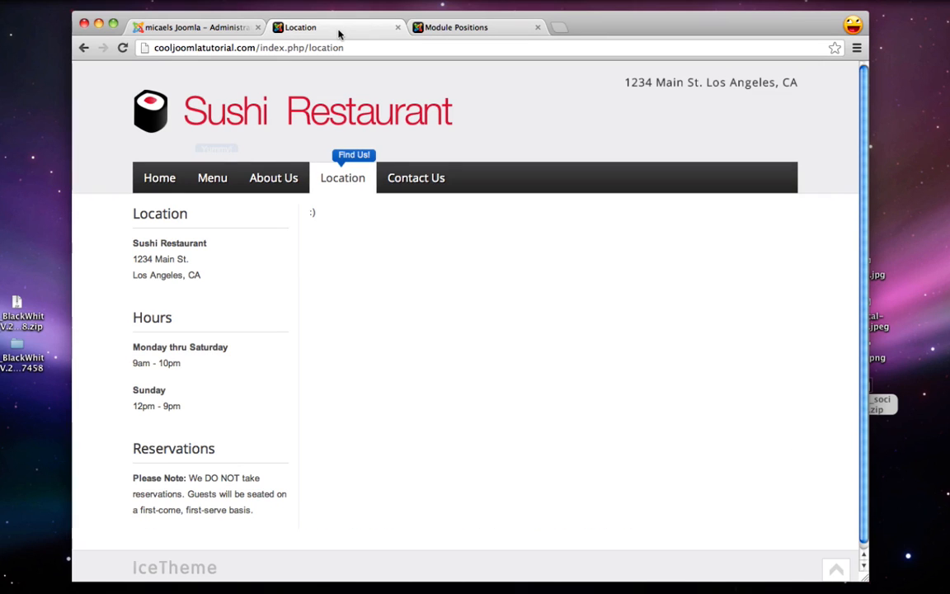
{"action": "left_click", "coordinate": [122, 48]}
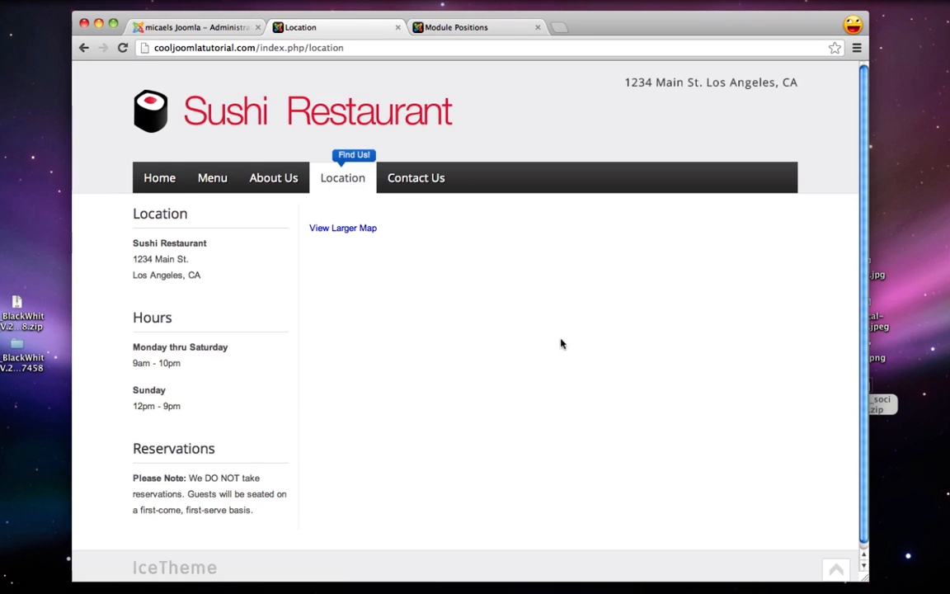
Go to Extensions > Plug-in Manager in the Joomla administrator
{"action": "left_click", "coordinate": [212, 29]}
{"action": "mouse_move", "coordinate": [333, 113]}
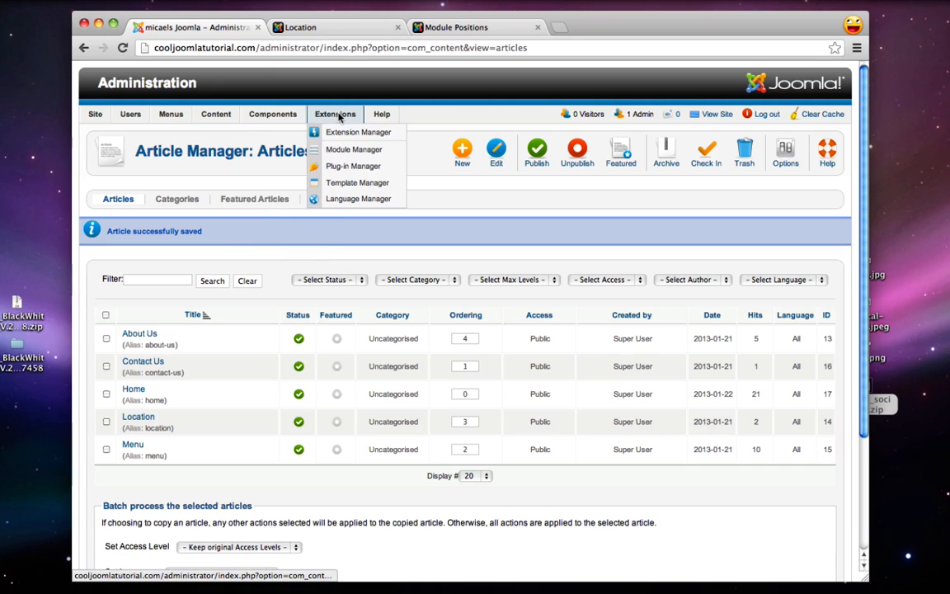
{"action": "left_click", "coordinate": [366, 169]}
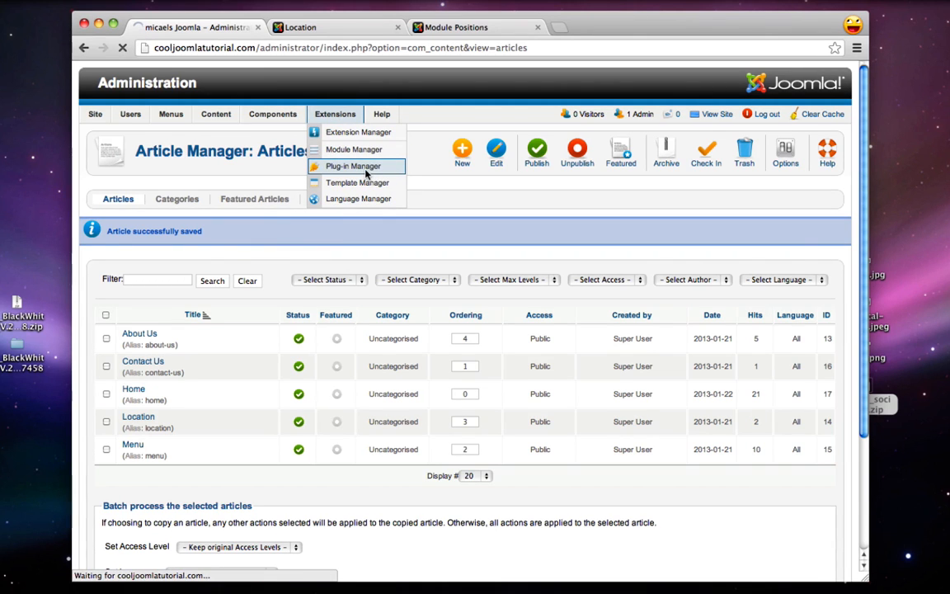
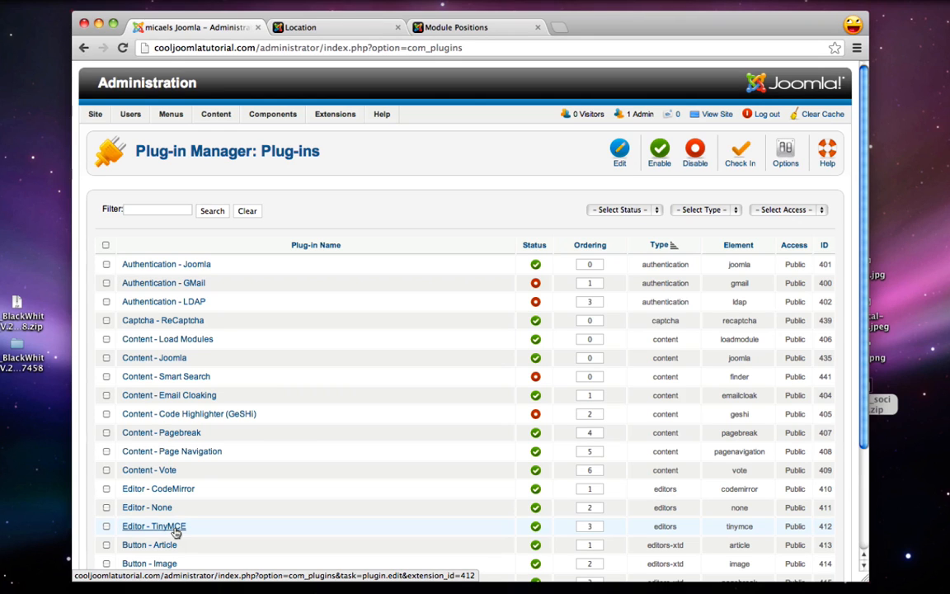
Remove 'iframe' from TinyMCE's Prohibited Elements, leaving script and applet, and save the plugin
{"action": "left_click", "coordinate": [146, 528]}
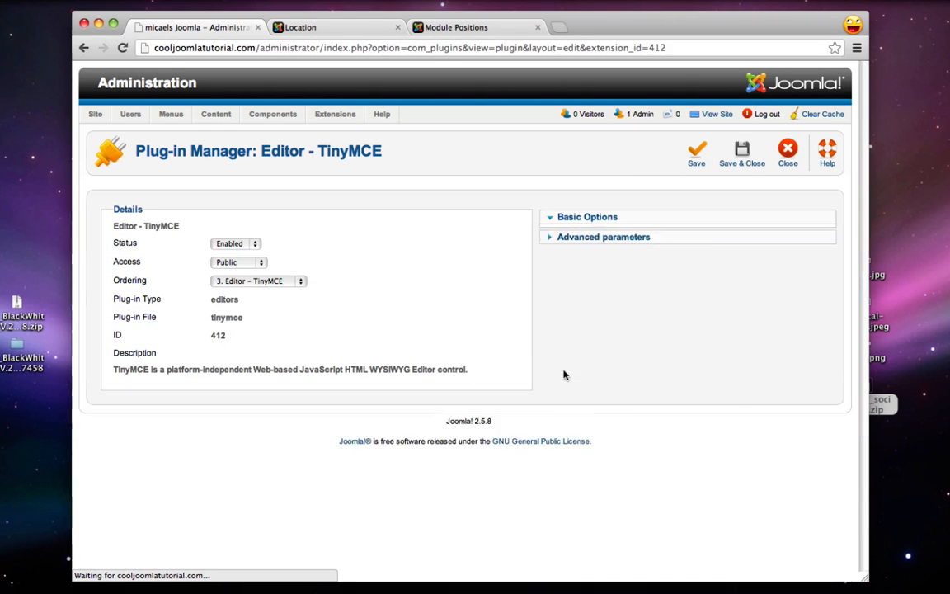
{"action": "scroll", "coordinate": [509, 360], "scroll_direction": "down", "scroll_amount": 2}
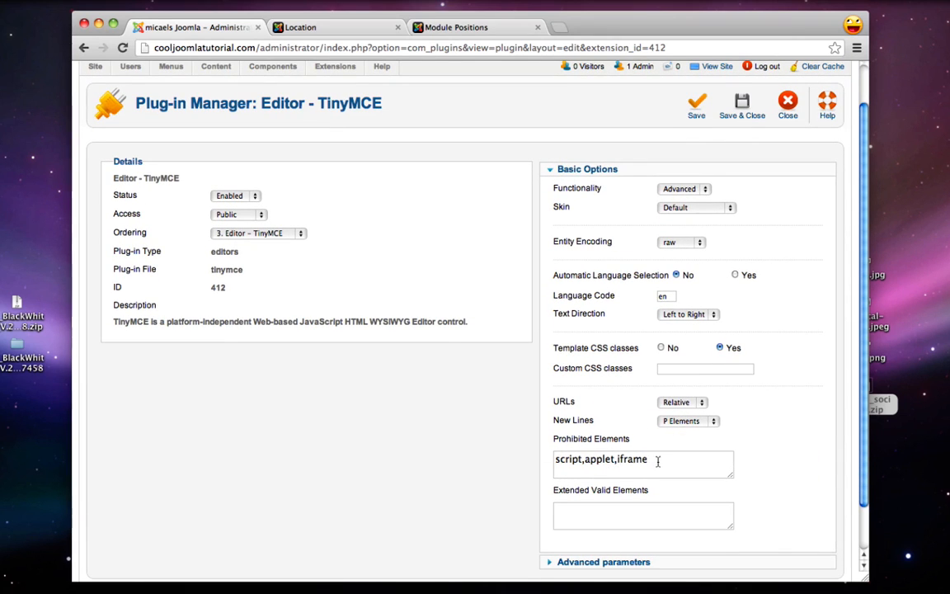
{"action": "left_click_drag", "start_coordinate": [647, 460], "coordinate": [619, 464]}
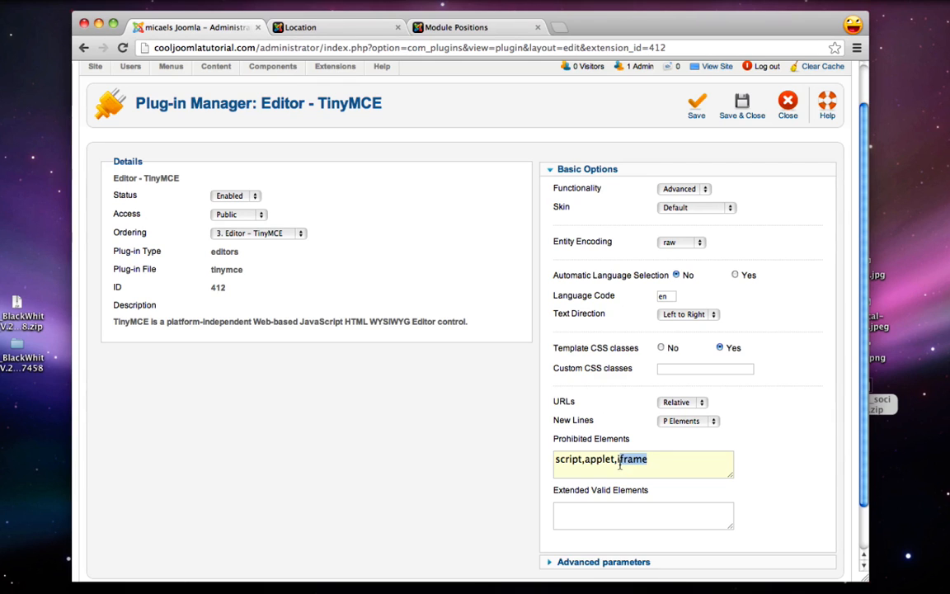
{"action": "type", "text": "i"}
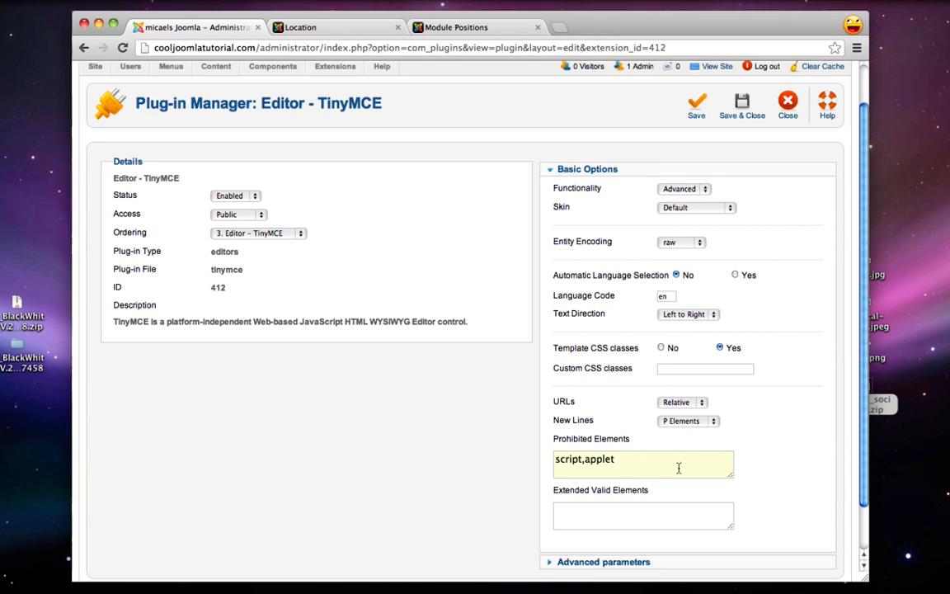
{"action": "left_click", "coordinate": [724, 109]}
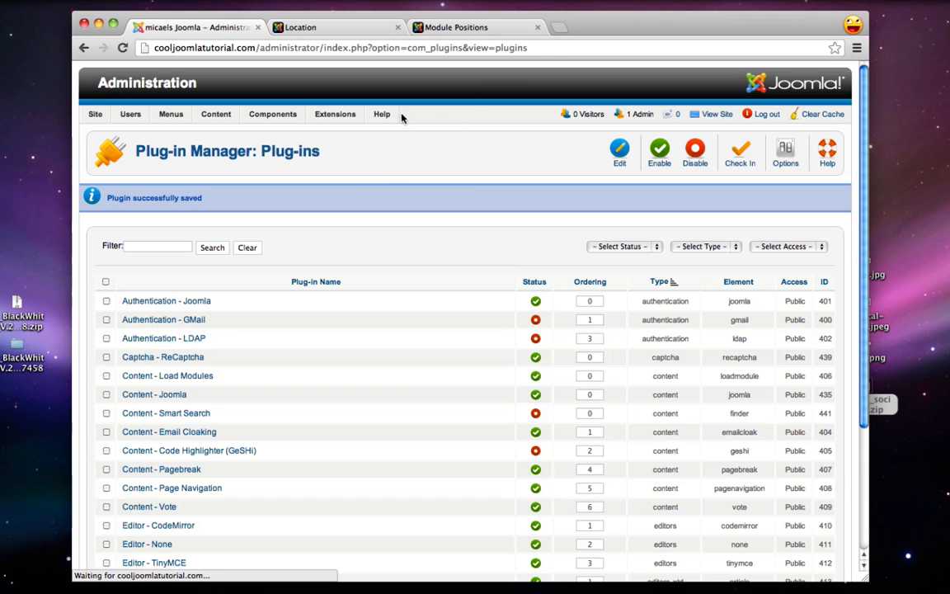
Open the Location article and bring its HTML source window fully on screen
{"action": "mouse_move", "coordinate": [216, 115]}
{"action": "left_click", "coordinate": [245, 134]}
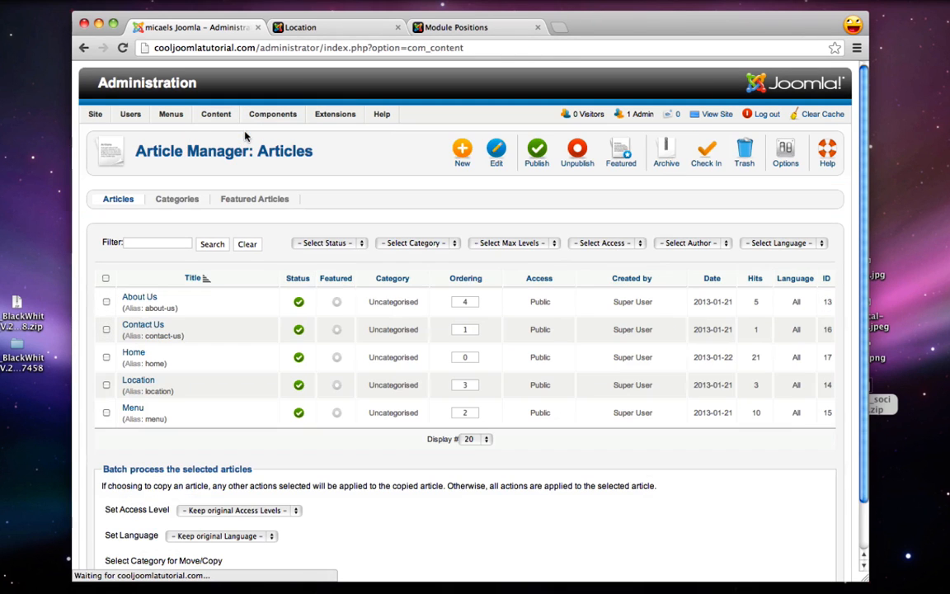
{"action": "left_click", "coordinate": [138, 381]}
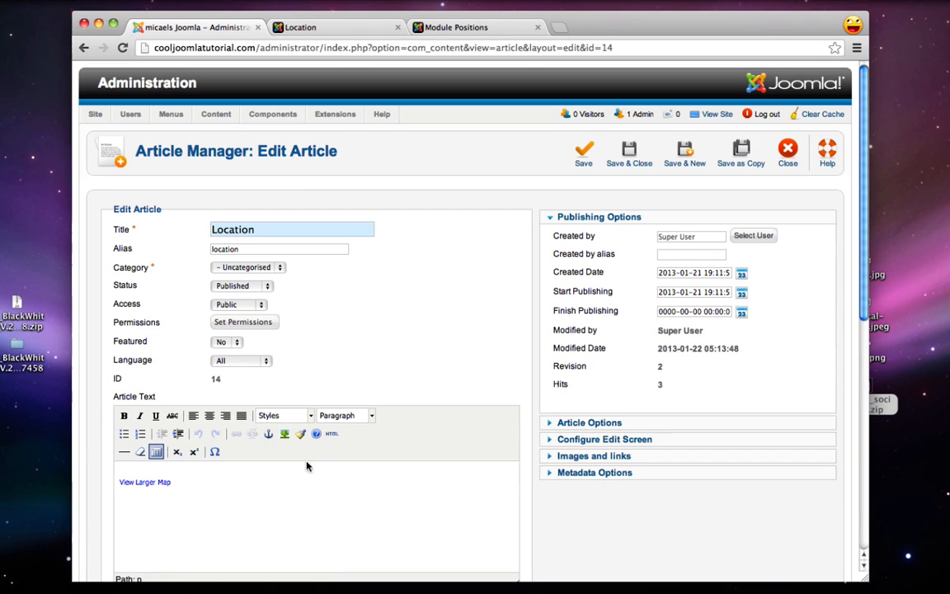
{"action": "left_click", "coordinate": [331, 433]}
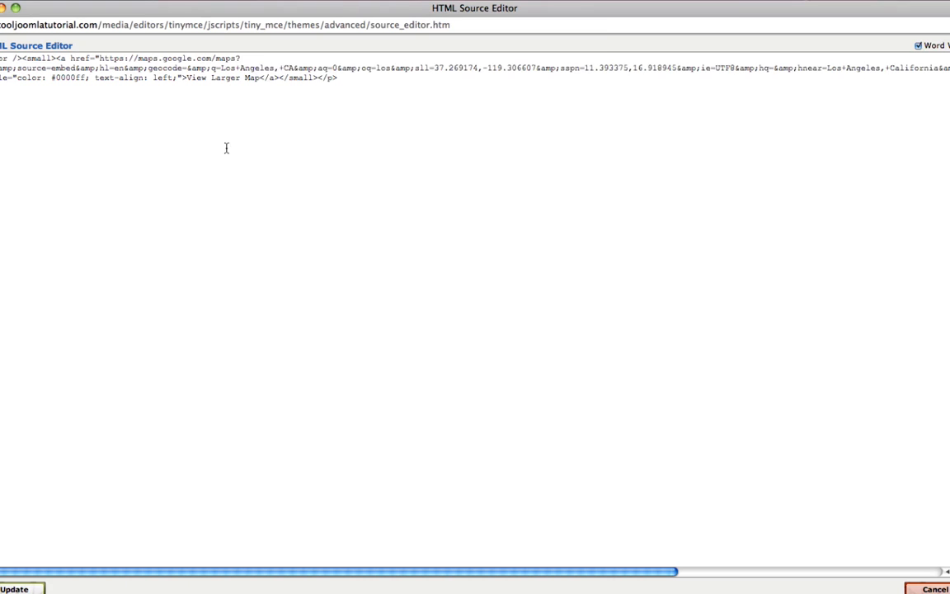
{"action": "mouse_move", "coordinate": [665, 590]}
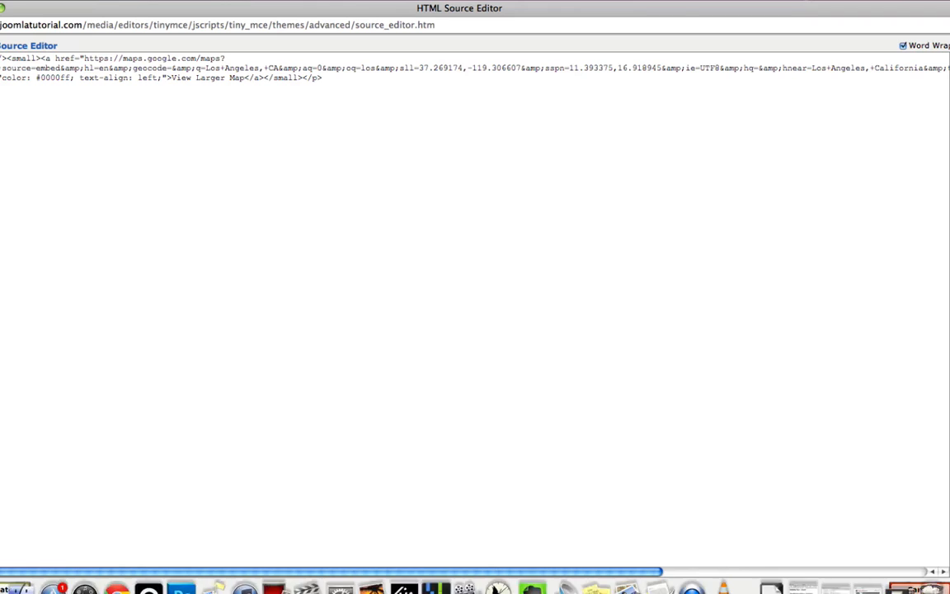
{"action": "left_click_drag", "start_coordinate": [948, 577], "coordinate": [673, 449]}
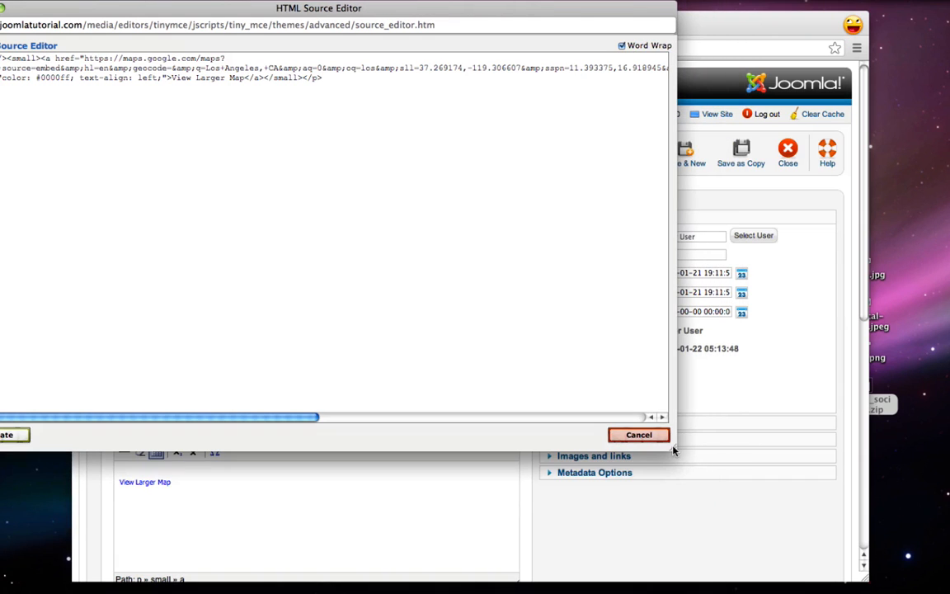
{"action": "left_click_drag", "start_coordinate": [385, 16], "coordinate": [534, 95]}
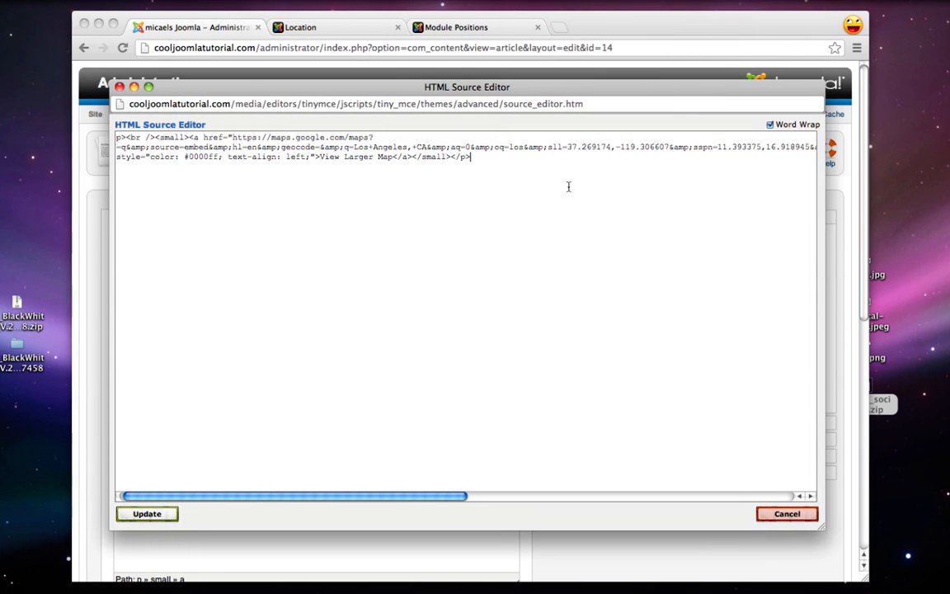
Replace the HTML with the pasted Los Angeles Google Maps iframe, apply it, and save the article
{"action": "key", "text": "super+a"}
{"action": "key", "text": "BackSpace"}
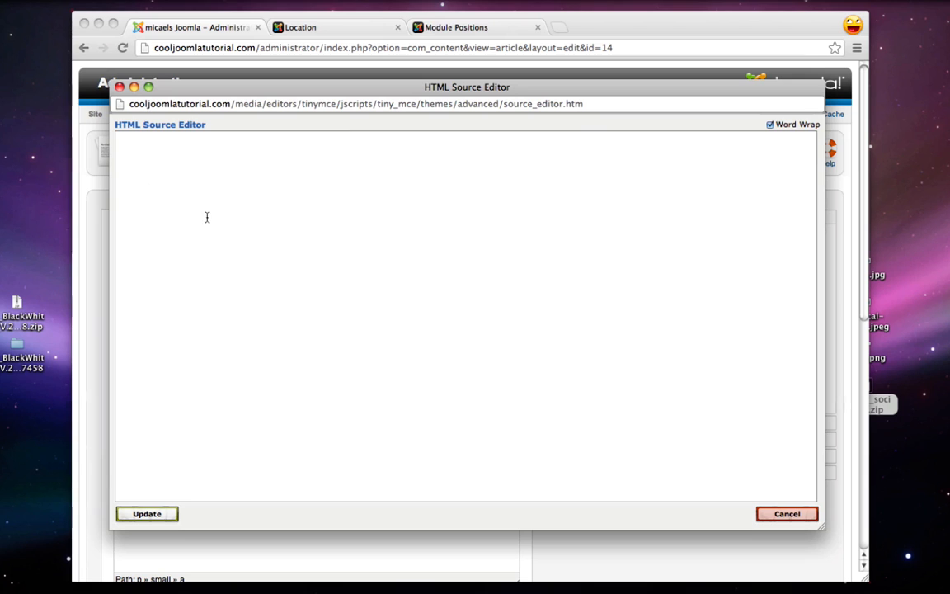
{"action": "key", "text": "super+v"}
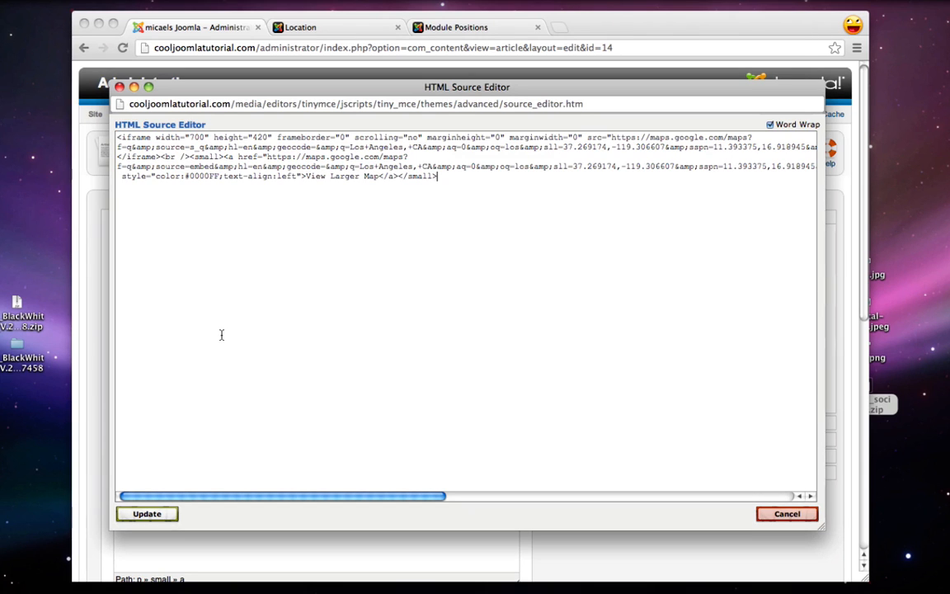
{"action": "left_click", "coordinate": [147, 512]}
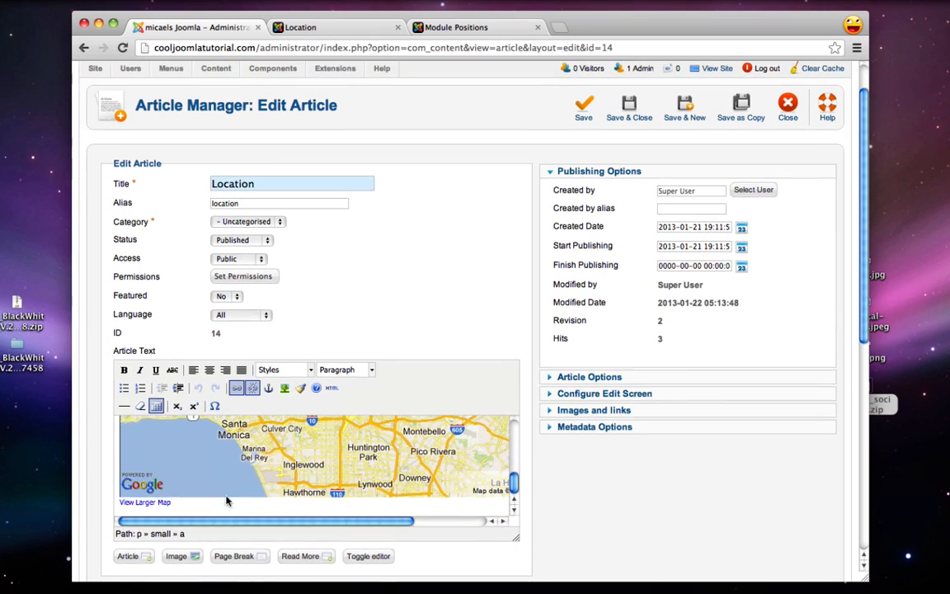
{"action": "scroll", "coordinate": [227, 500], "scroll_direction": "down", "scroll_amount": 2}
{"action": "scroll", "coordinate": [434, 197], "scroll_direction": "up", "scroll_amount": 2}
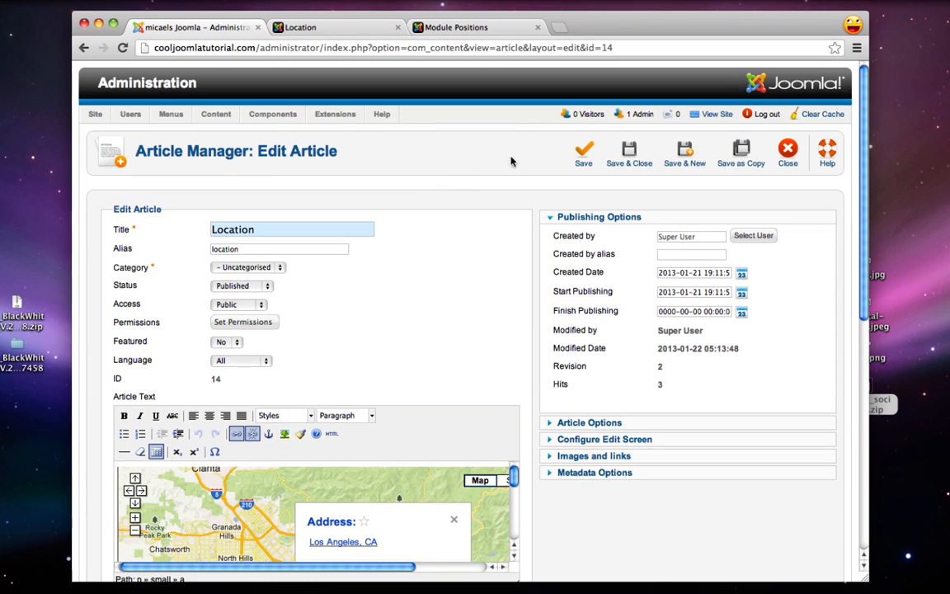
{"action": "left_click", "coordinate": [628, 156]}
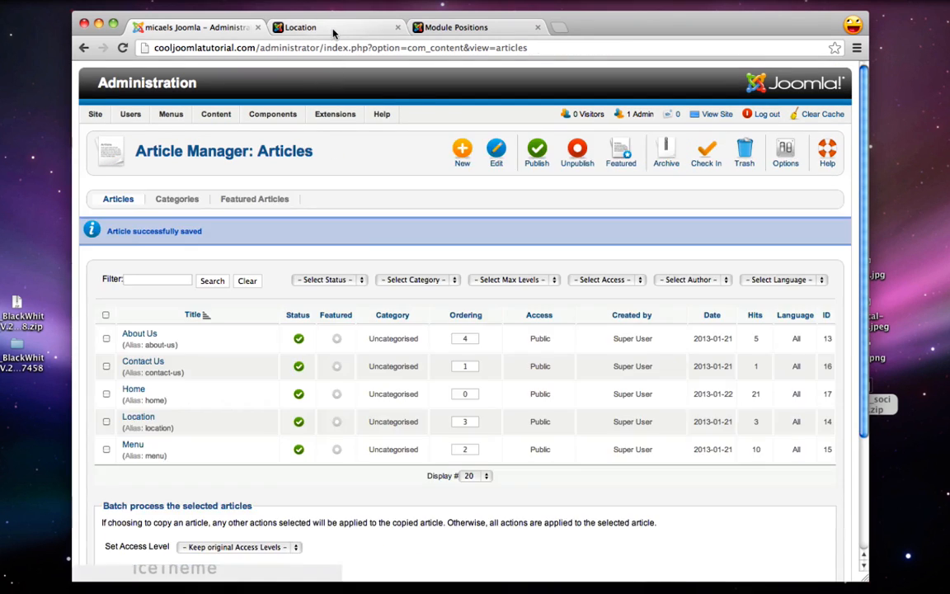
Reload the live Location page to see the map, browse to Contact Us, and open a new tab
{"action": "left_click", "coordinate": [333, 29]}
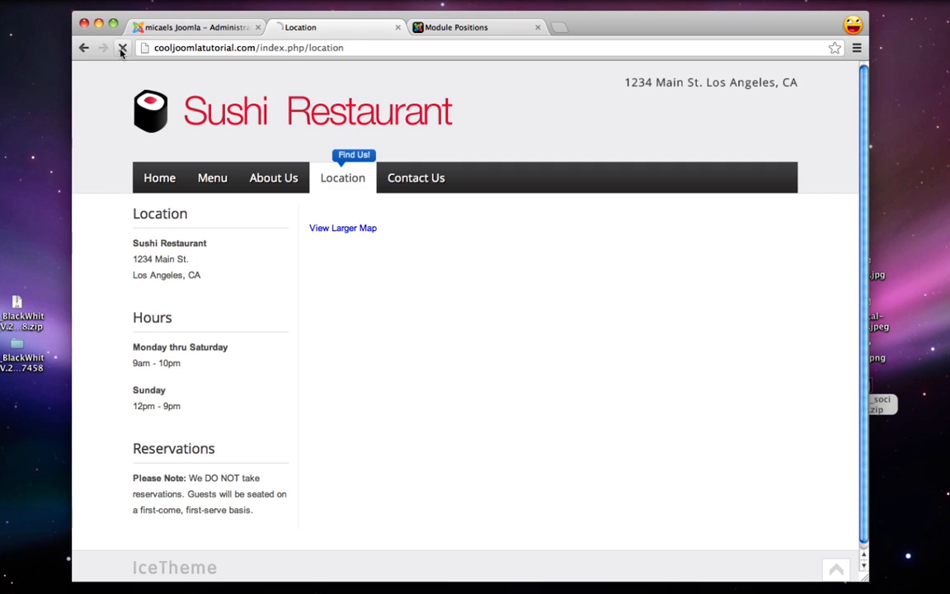
{"action": "left_click", "coordinate": [122, 48]}
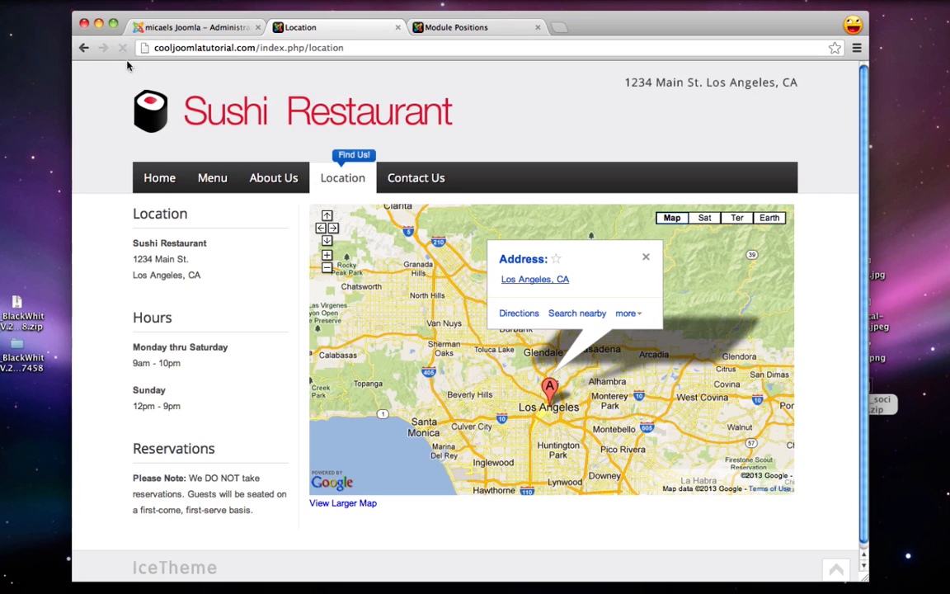
{"action": "left_click", "coordinate": [211, 181]}
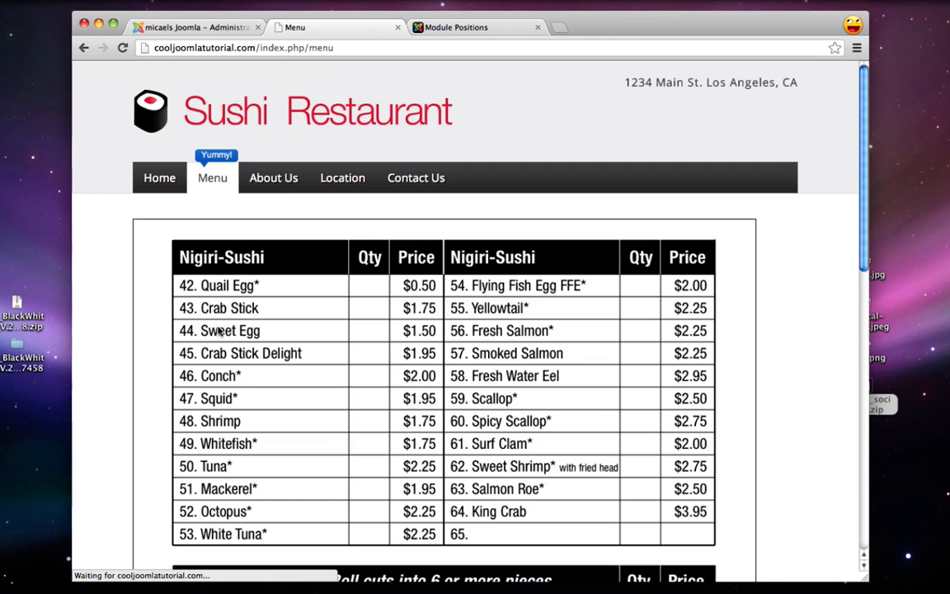
{"action": "left_click", "coordinate": [285, 179]}
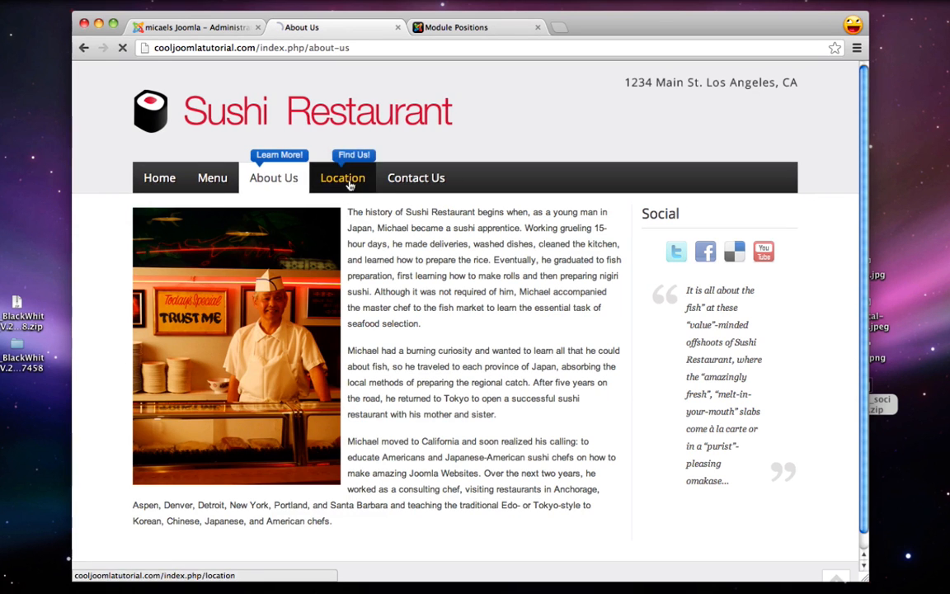
{"action": "left_click", "coordinate": [350, 185]}
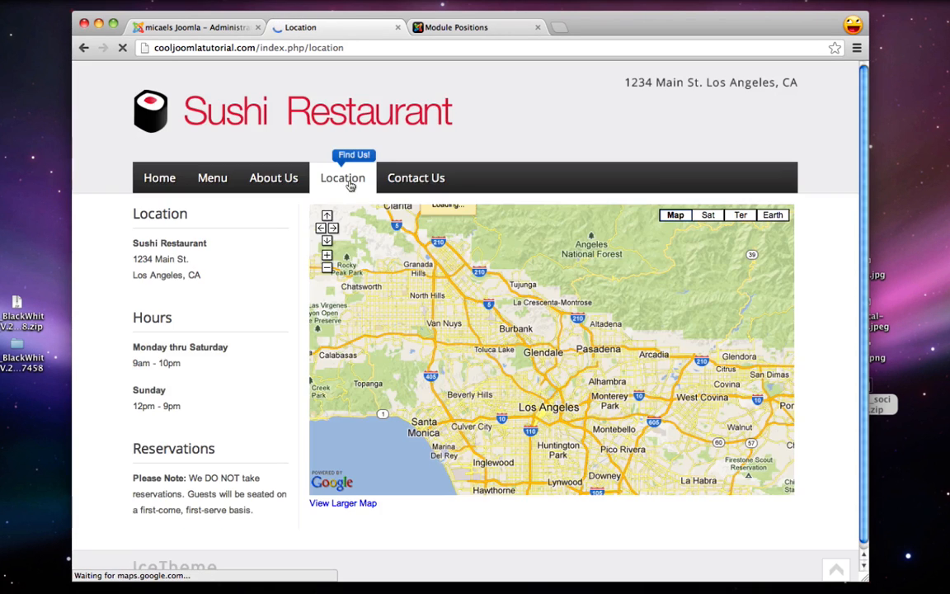
{"action": "left_click", "coordinate": [418, 178]}
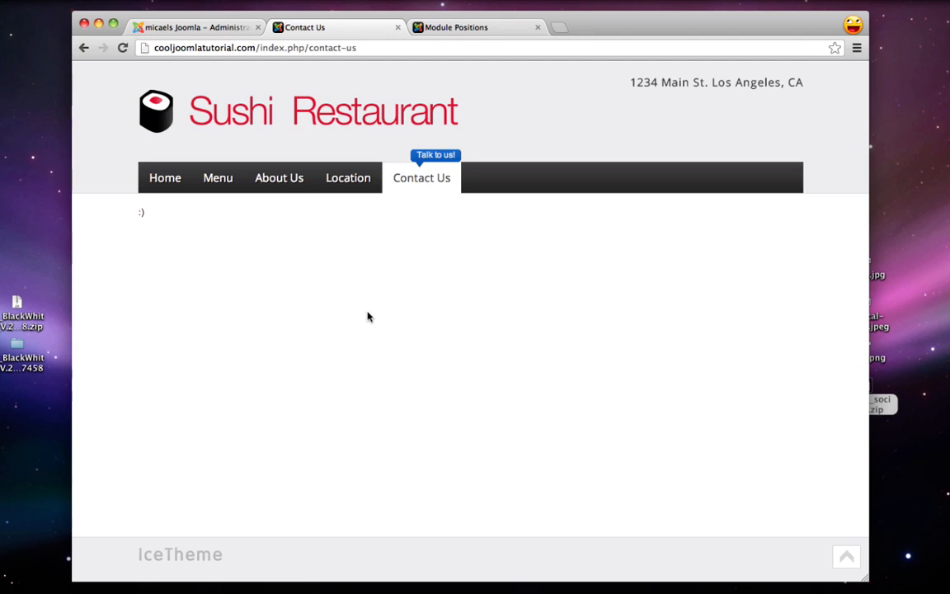
{"action": "key", "text": "super+t"}
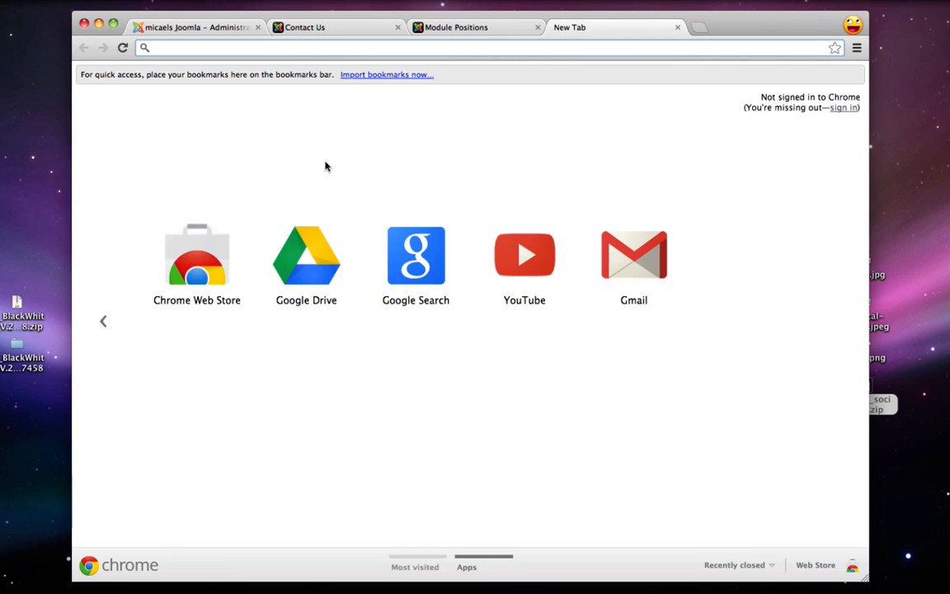
Search Google for 'fox contact form joomla' and open the Fox Contact Form extension listing
{"action": "type", "text": "fox"}
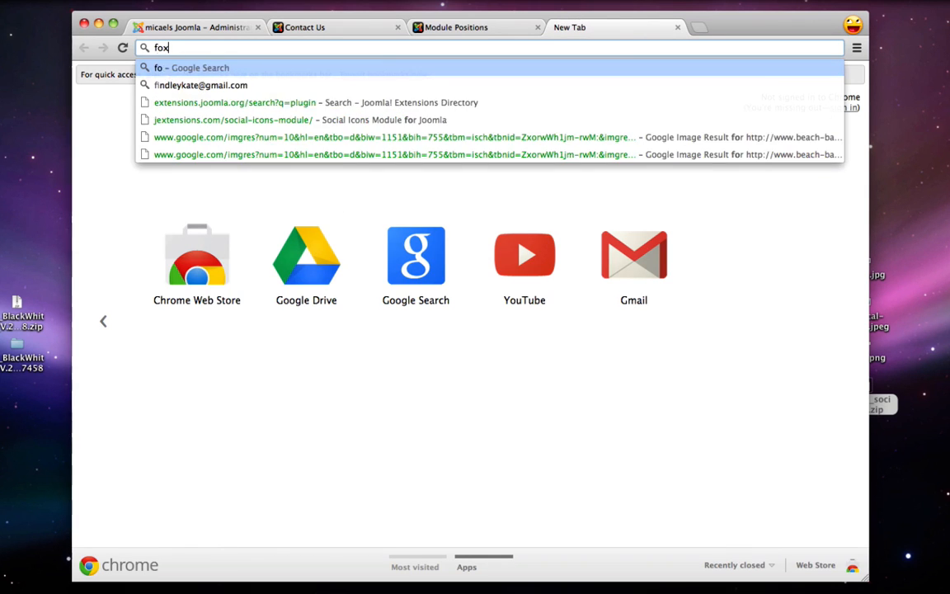
{"action": "type", "text": " contact form"}
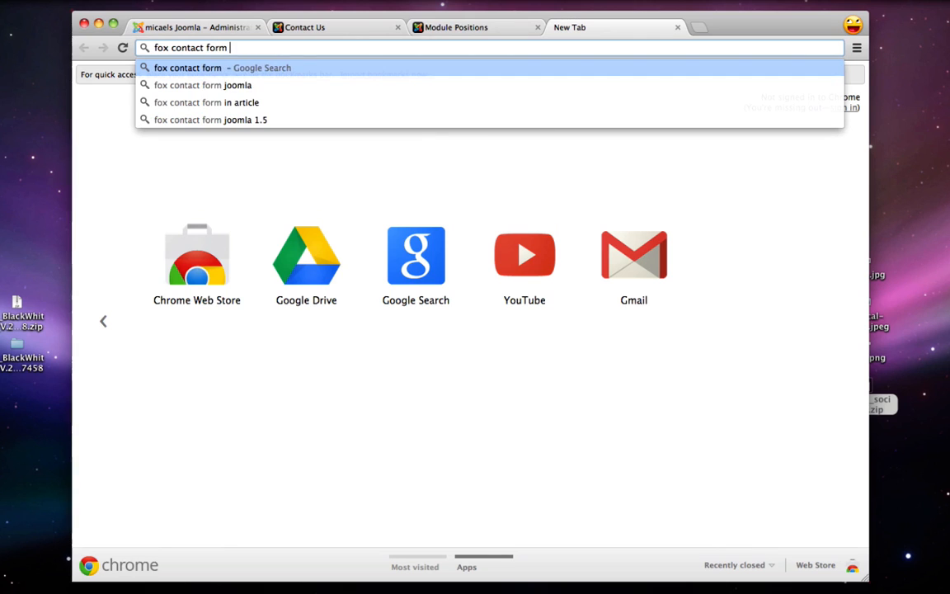
{"action": "key", "text": "Down"}
{"action": "key", "text": "Return"}
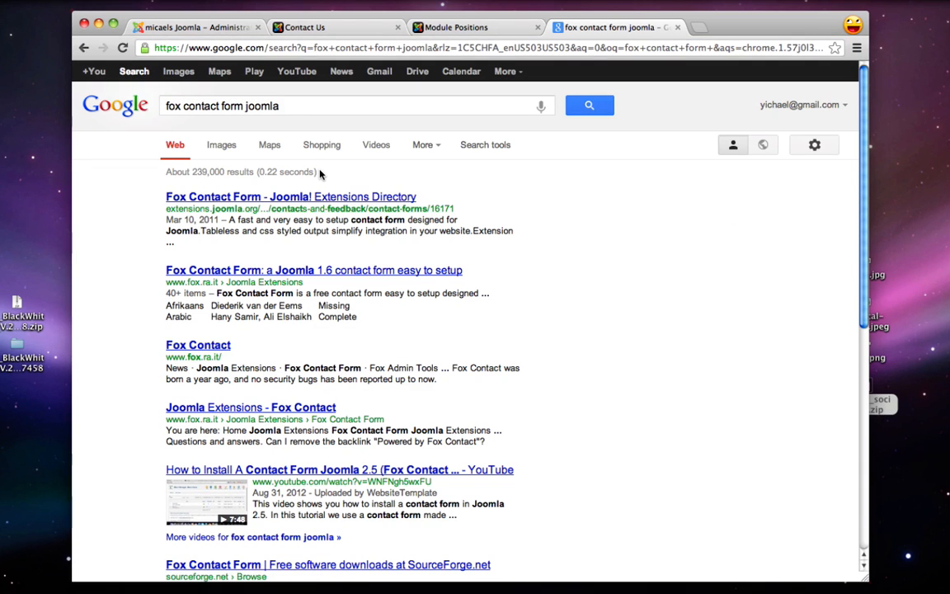
{"action": "left_click", "coordinate": [257, 198]}
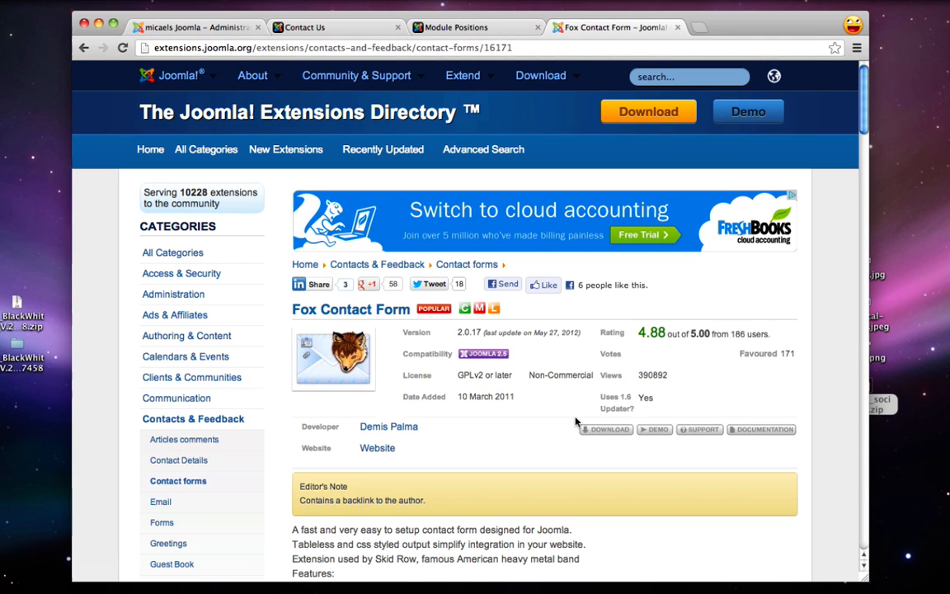
{"action": "scroll", "coordinate": [519, 429], "scroll_direction": "down", "scroll_amount": 1}
Download the free foxcontact-2.0.19.zip from the Fox Contact site and drag it onto the desktop
{"action": "left_click", "coordinate": [607, 406]}
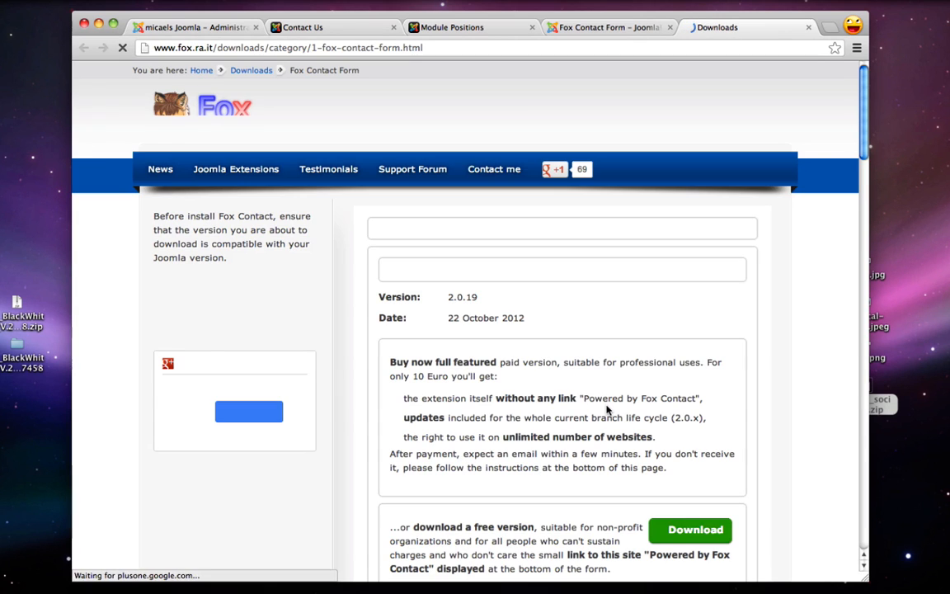
{"action": "scroll", "coordinate": [607, 410], "scroll_direction": "down", "scroll_amount": 2}
{"action": "scroll", "coordinate": [606, 410], "scroll_direction": "down", "scroll_amount": 1}
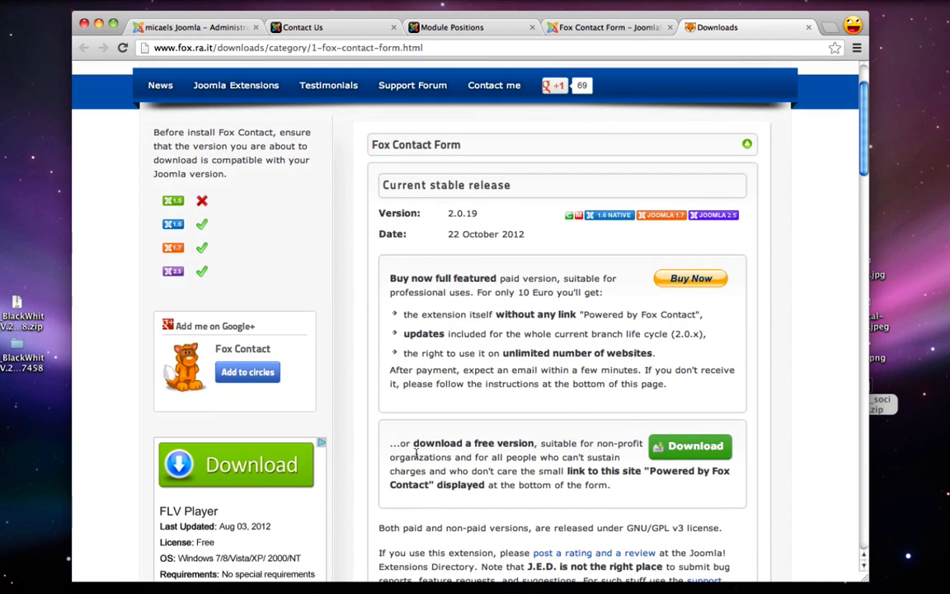
{"action": "left_click_drag", "start_coordinate": [405, 444], "coordinate": [526, 444]}
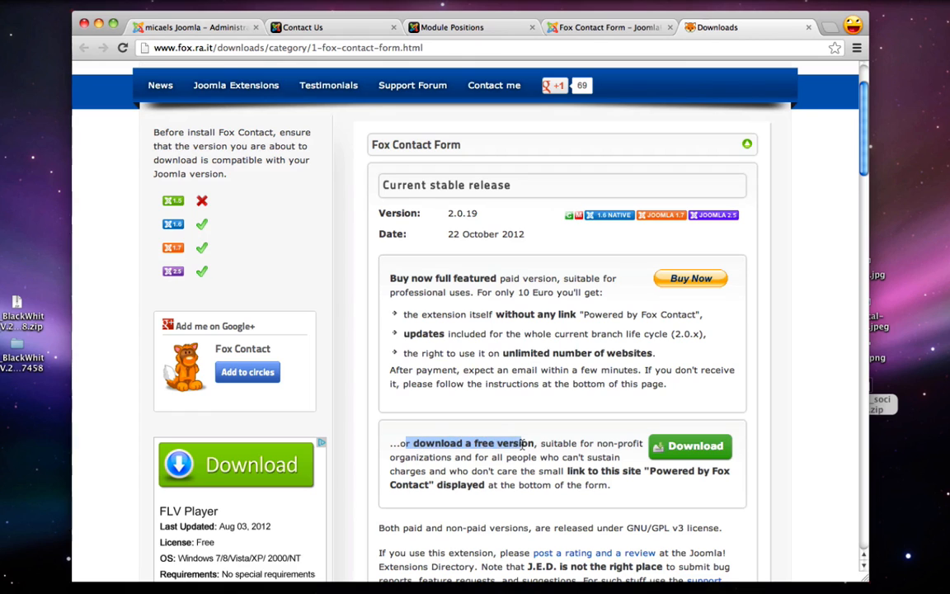
{"action": "left_click", "coordinate": [525, 445]}
{"action": "left_click", "coordinate": [704, 452]}
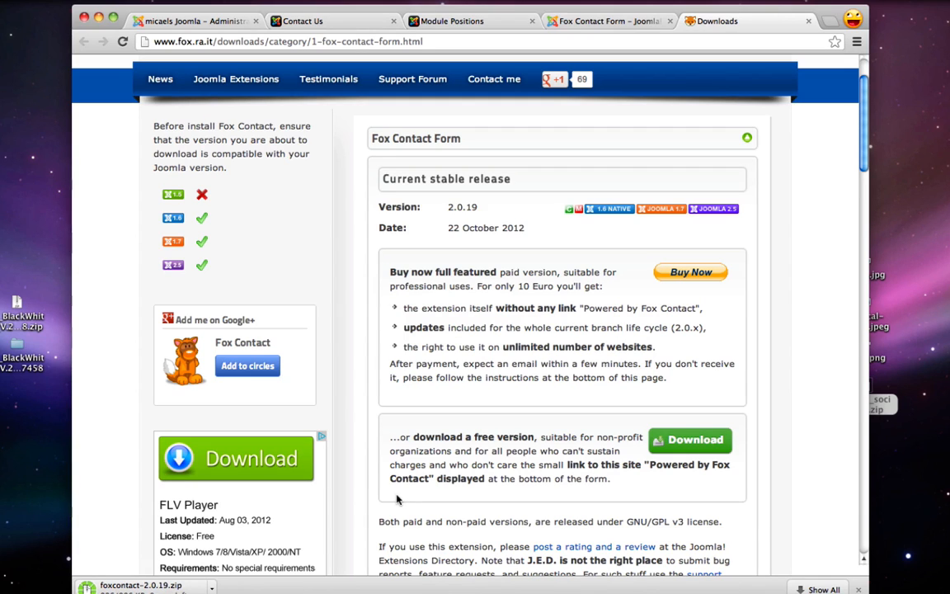
{"action": "left_click_drag", "start_coordinate": [159, 589], "coordinate": [824, 422]}
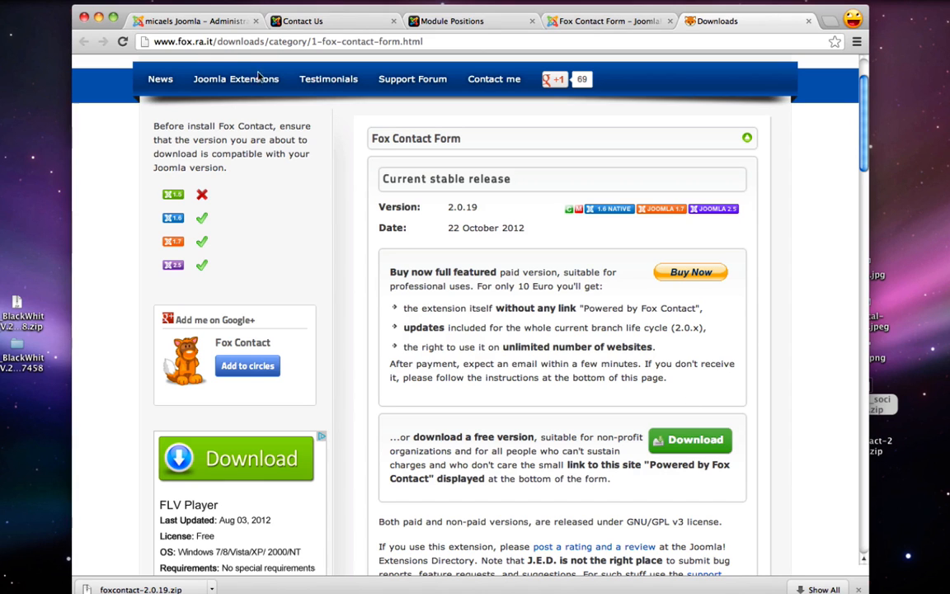
{"action": "left_click_drag", "start_coordinate": [142, 9], "coordinate": [145, 15]}
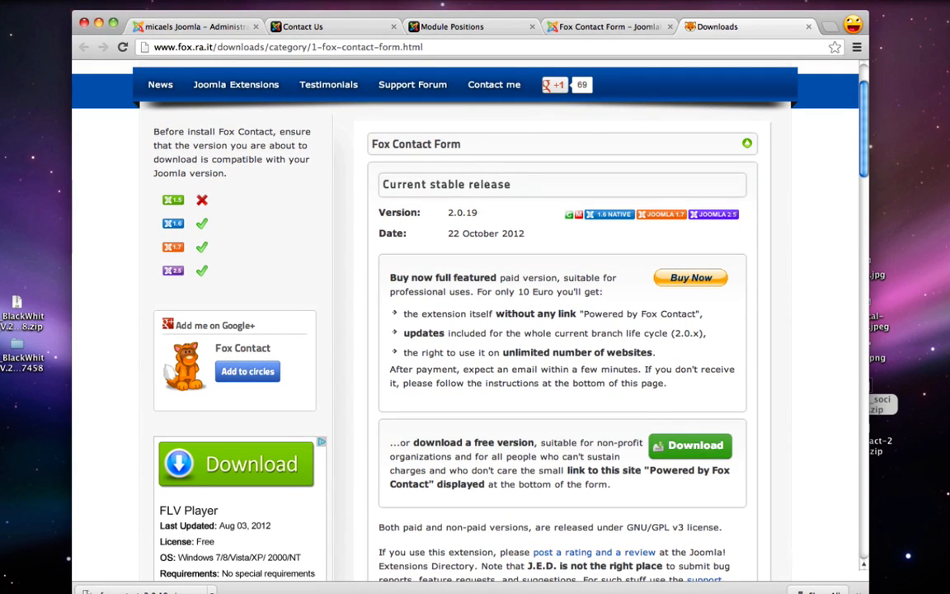
{"action": "left_click", "coordinate": [859, 592]}
{"action": "left_click_drag", "start_coordinate": [865, 591], "coordinate": [865, 581]}
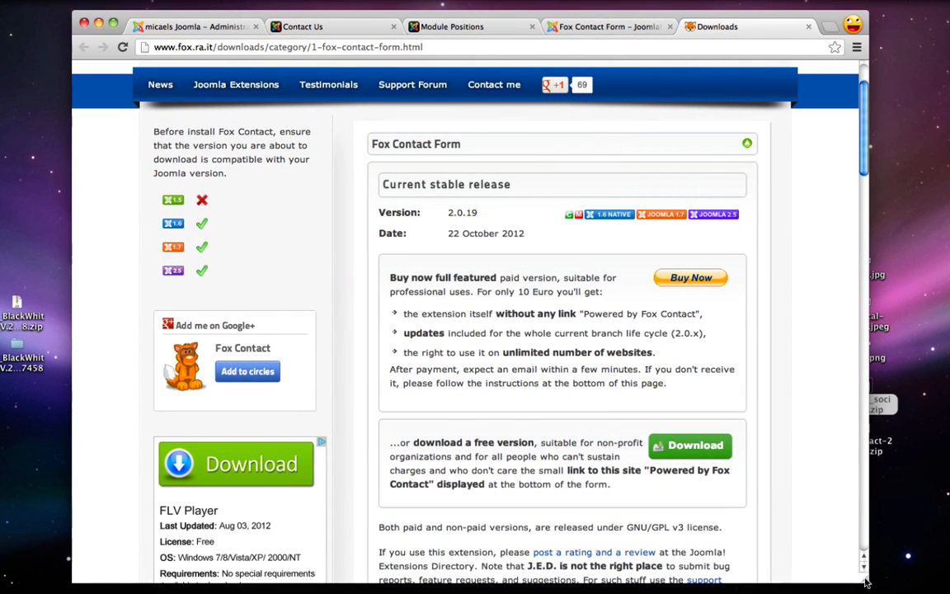
Close the Fox Contact tabs and open the Joomla Extension Manager
{"action": "left_click", "coordinate": [808, 26]}
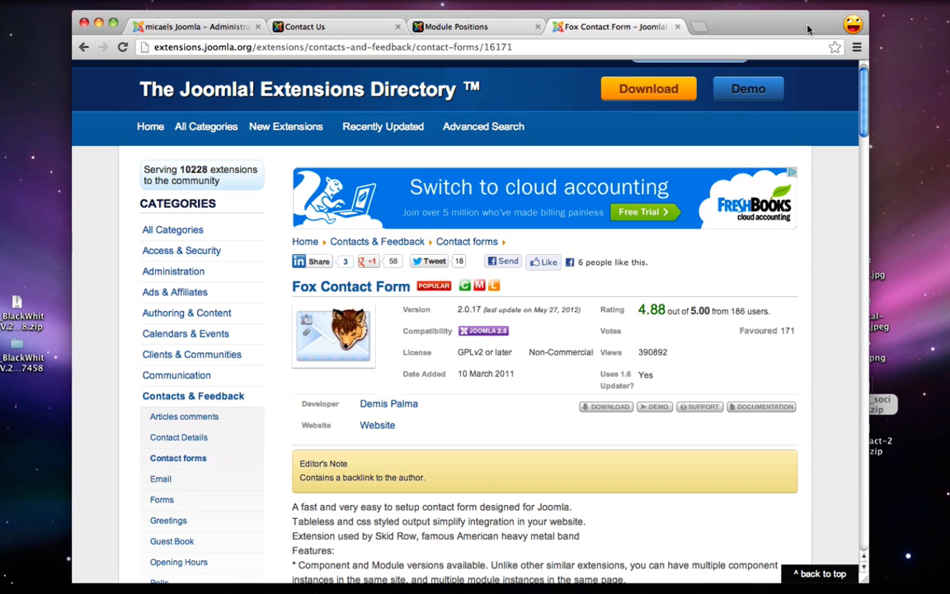
{"action": "left_click", "coordinate": [673, 27]}
{"action": "left_click", "coordinate": [222, 27]}
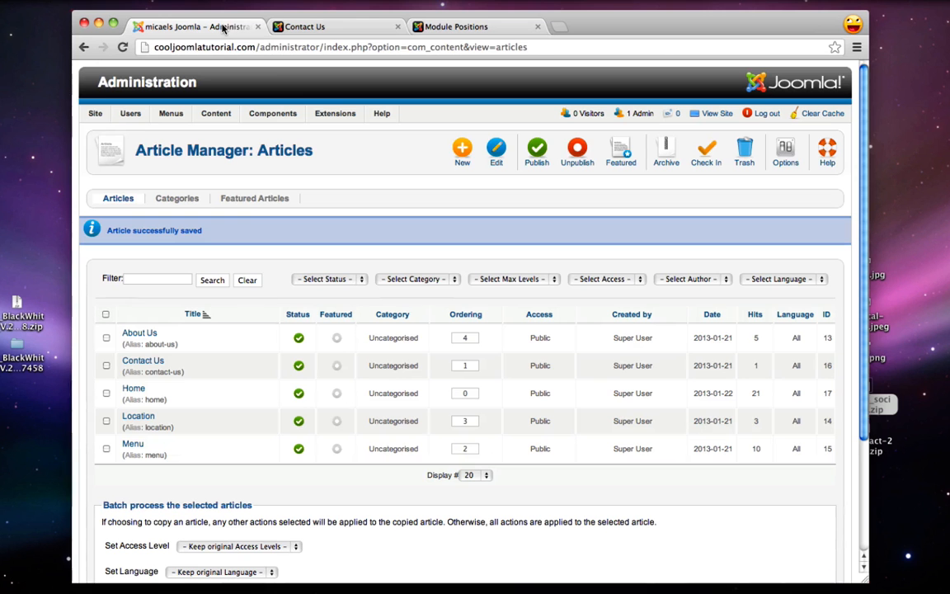
{"action": "mouse_move", "coordinate": [330, 113]}
{"action": "left_click", "coordinate": [345, 132]}
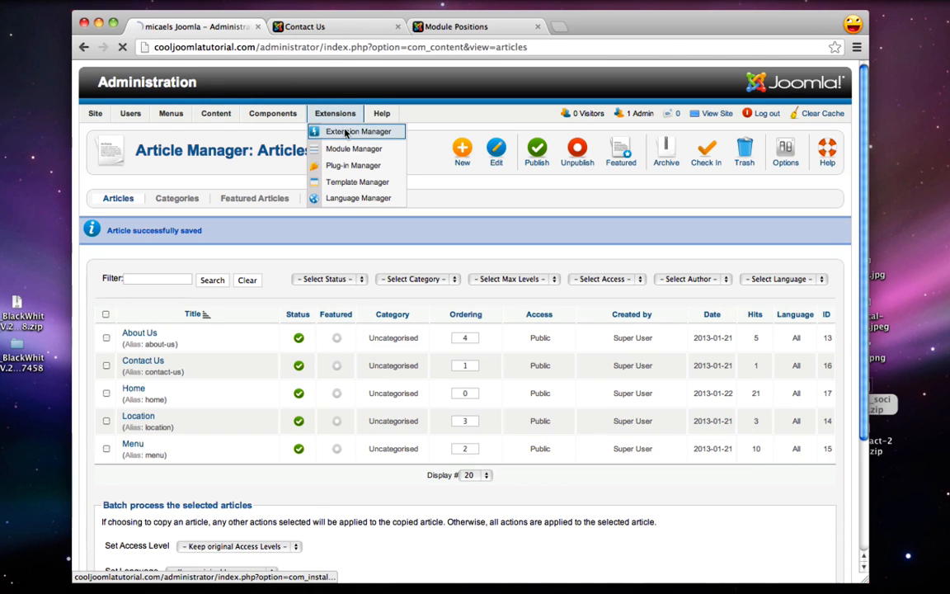
Upload and install foxcontact-2.0.19.zip, adding the mod_foxcontact module and com_foxcontact component
{"action": "left_click", "coordinate": [883, 445]}
{"action": "left_click_drag", "start_coordinate": [882, 445], "coordinate": [203, 253]}
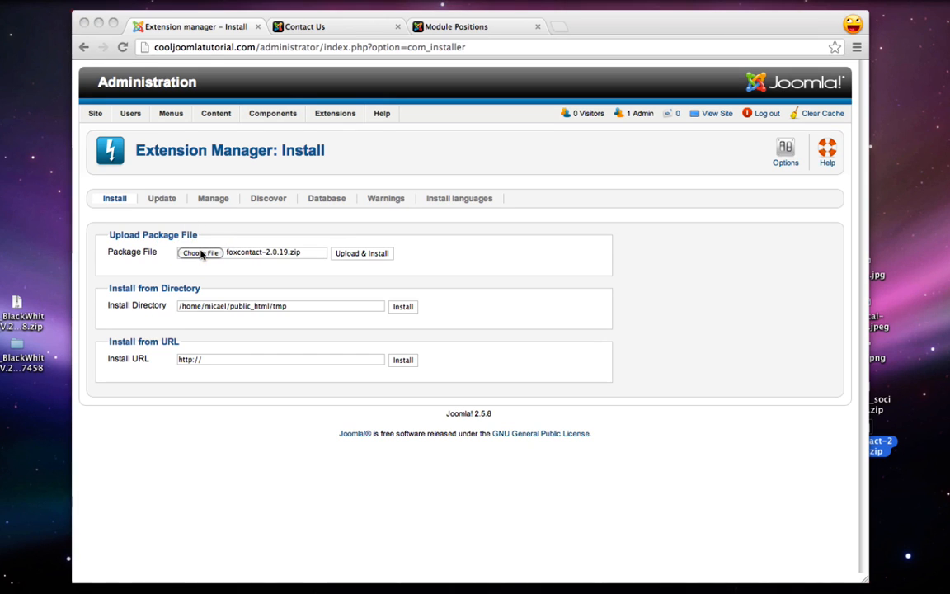
{"action": "left_click", "coordinate": [359, 252]}
{"action": "left_click", "coordinate": [357, 253]}
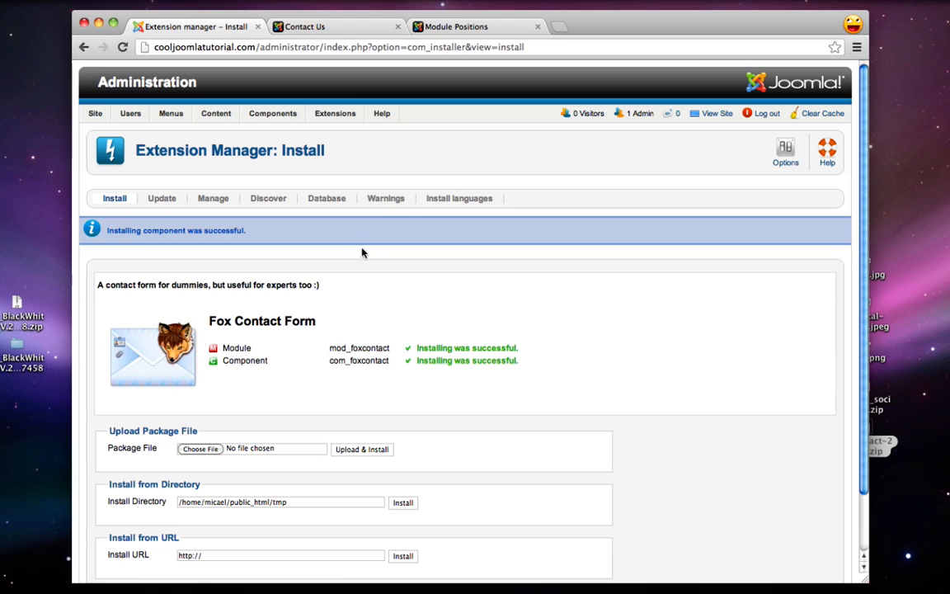
{"action": "mouse_move", "coordinate": [334, 116]}
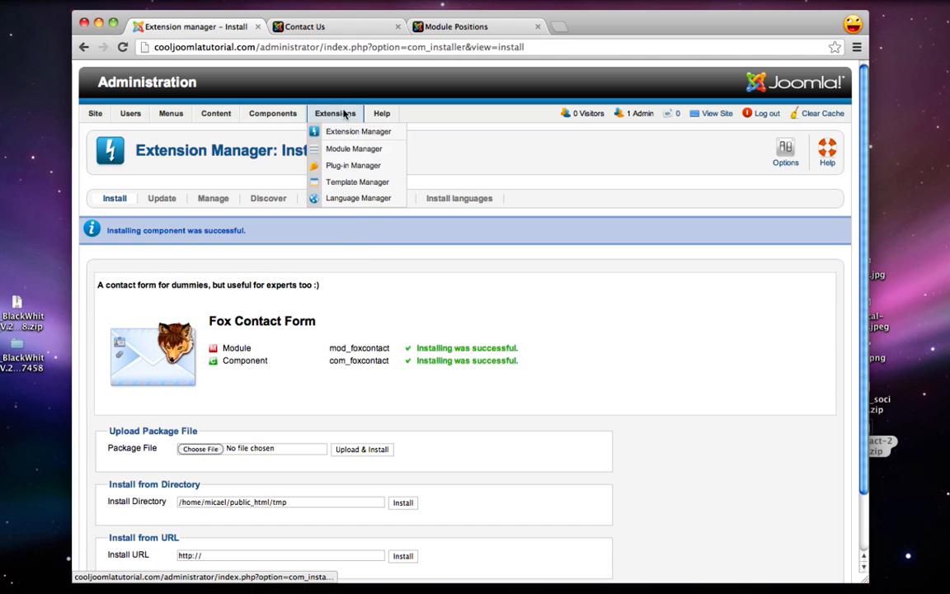
Create a new Fox Contact module titled 'Contact Form' at position contactform
{"action": "left_click", "coordinate": [331, 148]}
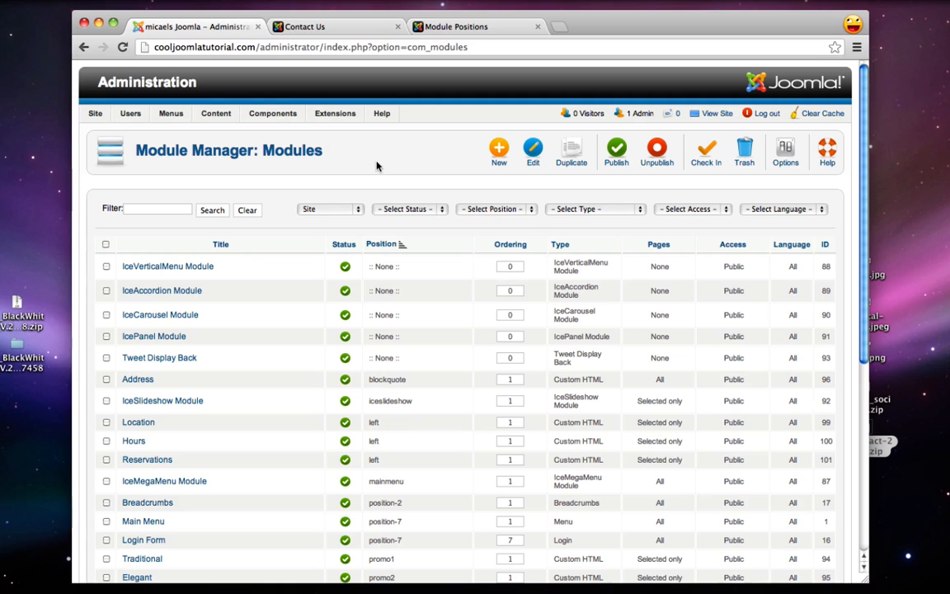
{"action": "left_click", "coordinate": [496, 153]}
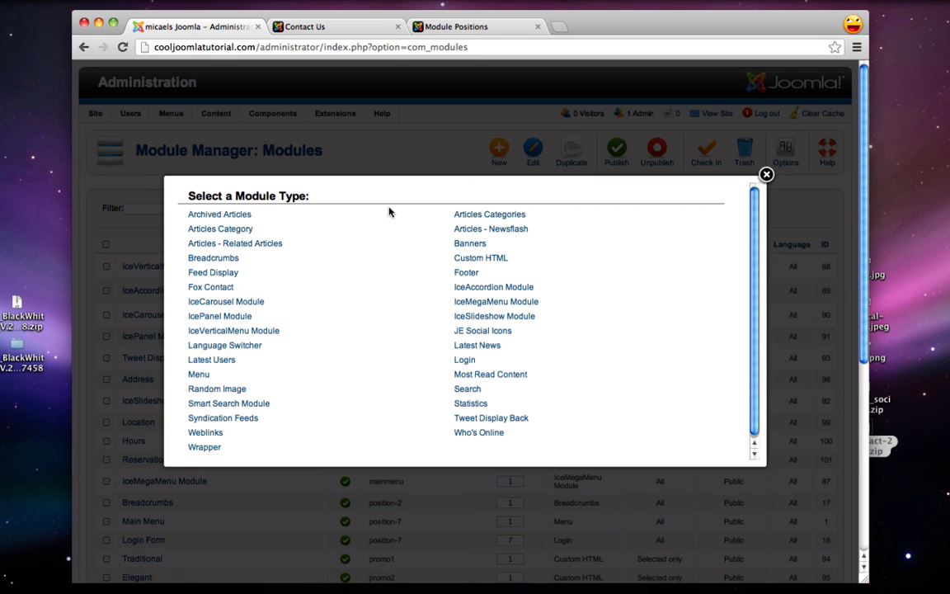
{"action": "left_click", "coordinate": [213, 288]}
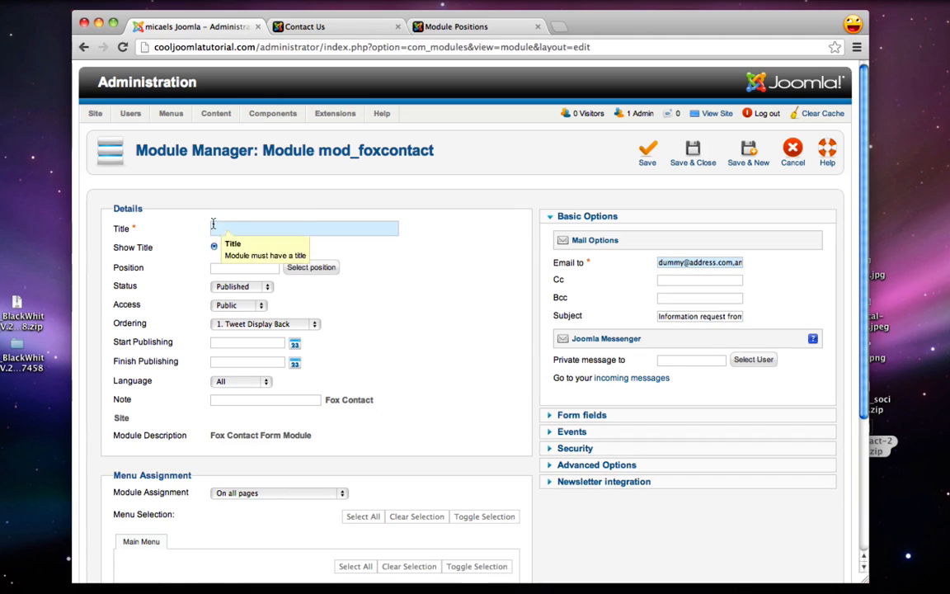
{"action": "left_click", "coordinate": [223, 229]}
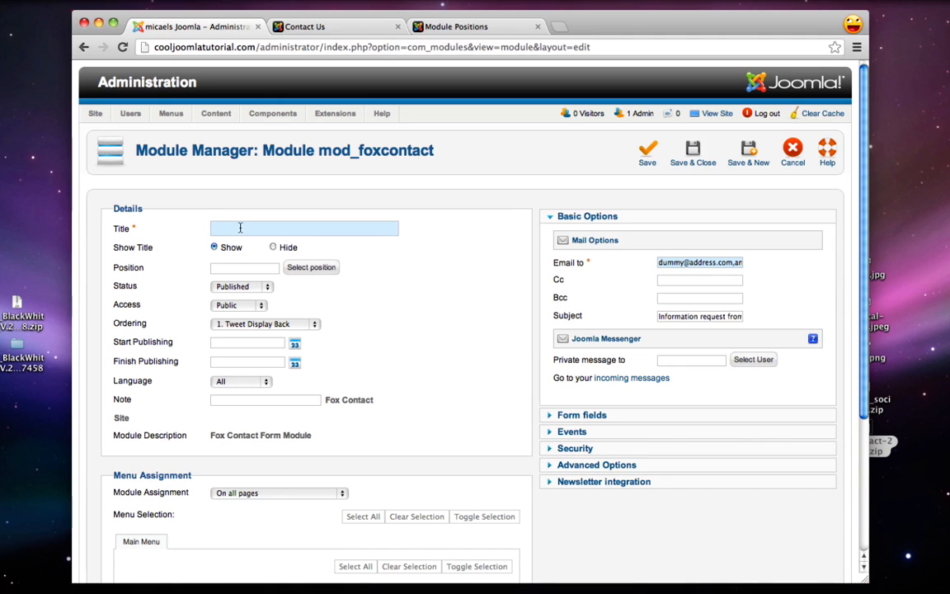
{"action": "type", "text": "Contact Form"}
{"action": "left_click", "coordinate": [223, 265]}
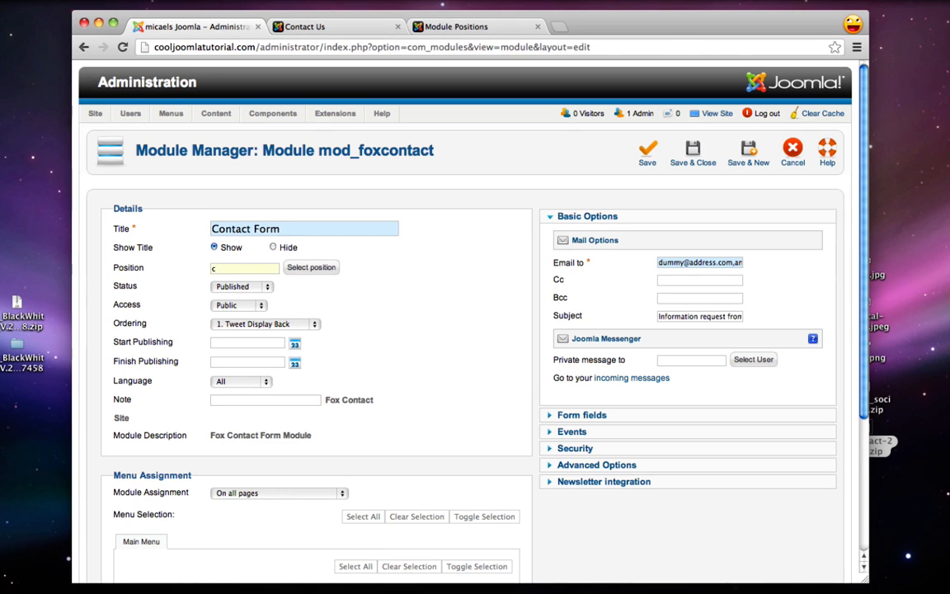
{"action": "type", "text": "contactform"}
Assign the module only to Contact Us, enter the owner's recipient e-mail address, and save
{"action": "scroll", "coordinate": [455, 262], "scroll_direction": "down", "scroll_amount": 2}
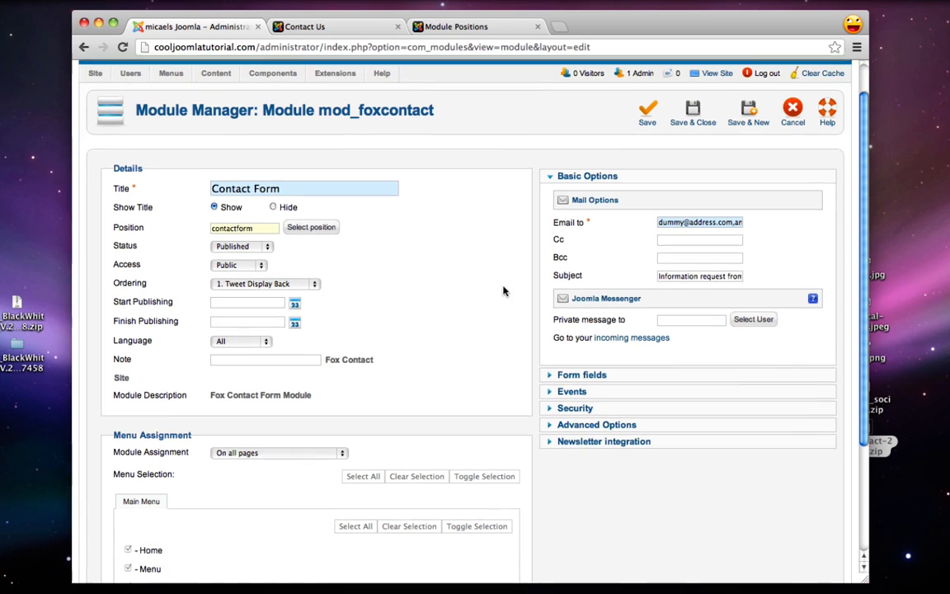
{"action": "left_click", "coordinate": [277, 447]}
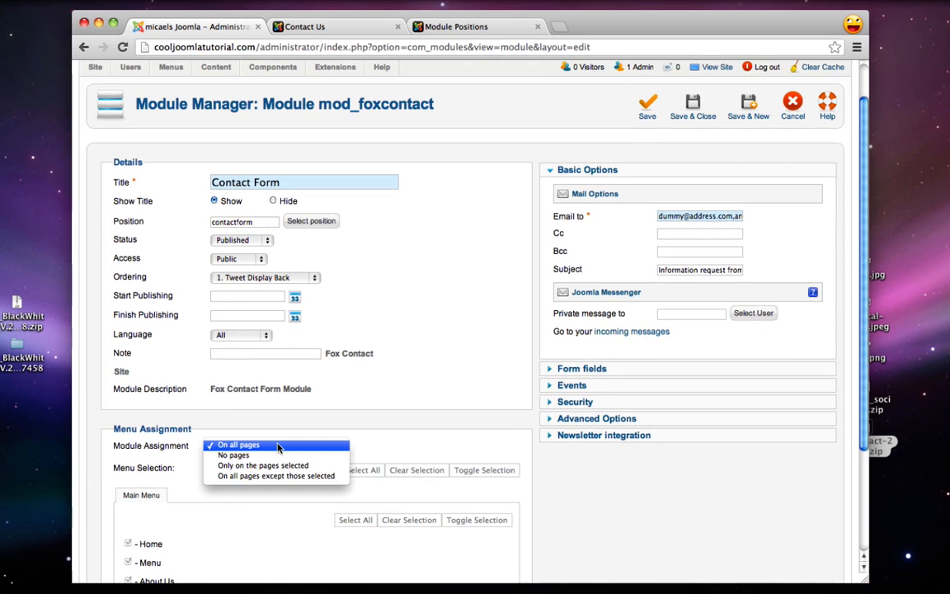
{"action": "left_click", "coordinate": [279, 466]}
{"action": "scroll", "coordinate": [279, 469], "scroll_direction": "down", "scroll_amount": 2}
{"action": "scroll", "coordinate": [279, 468], "scroll_direction": "down", "scroll_amount": 1}
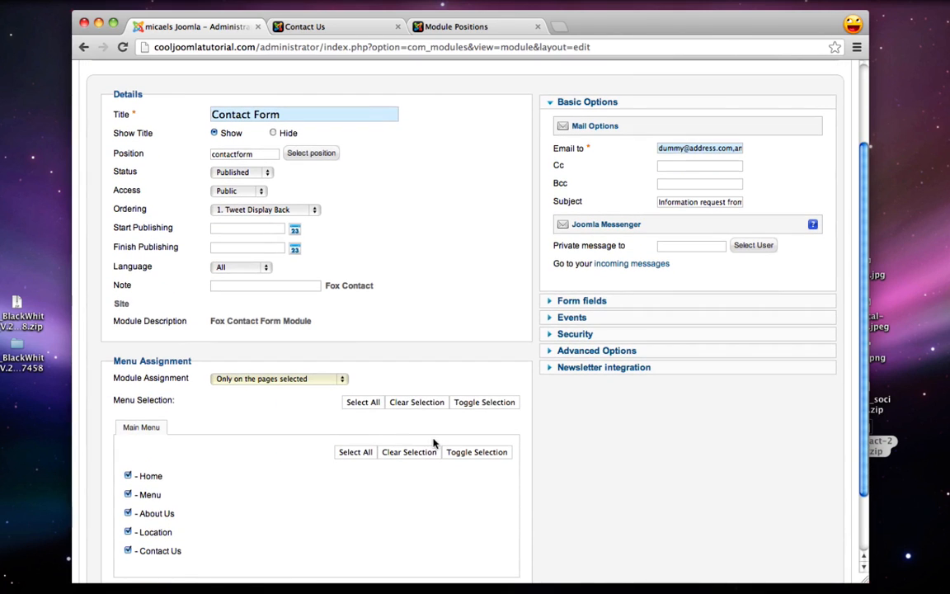
{"action": "left_click", "coordinate": [407, 453]}
{"action": "left_click", "coordinate": [127, 551]}
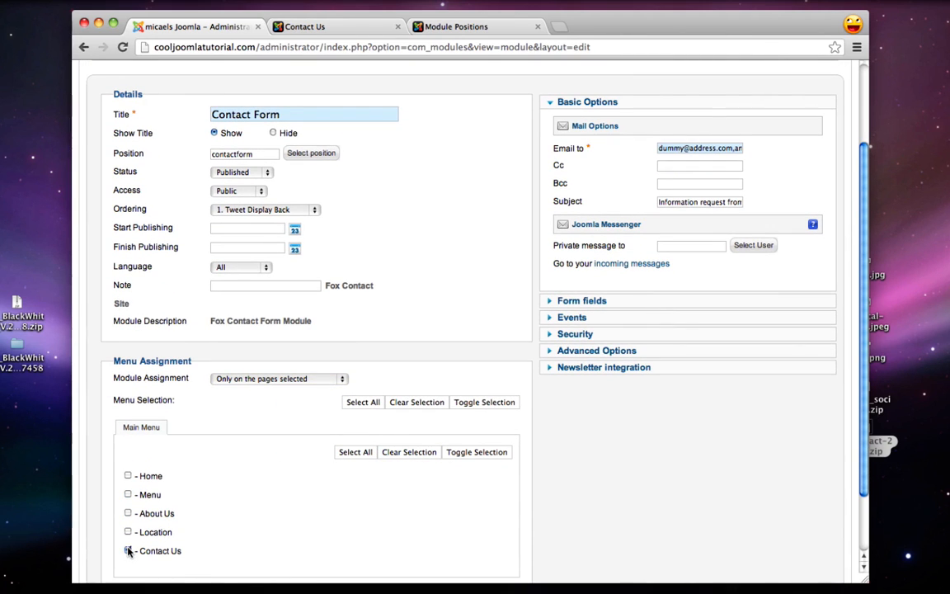
{"action": "scroll", "coordinate": [395, 501], "scroll_direction": "up", "scroll_amount": 3}
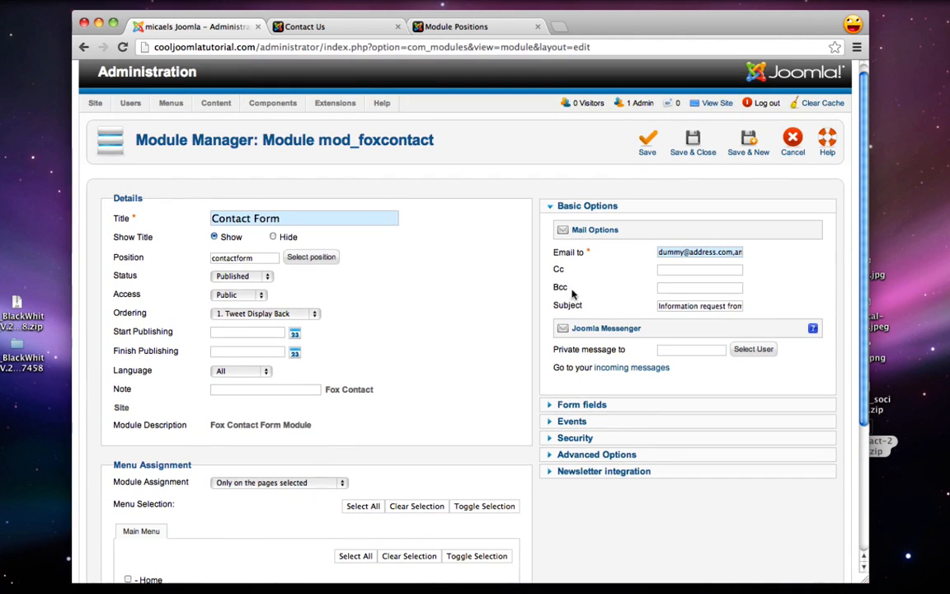
{"action": "triple_click", "coordinate": [669, 253]}
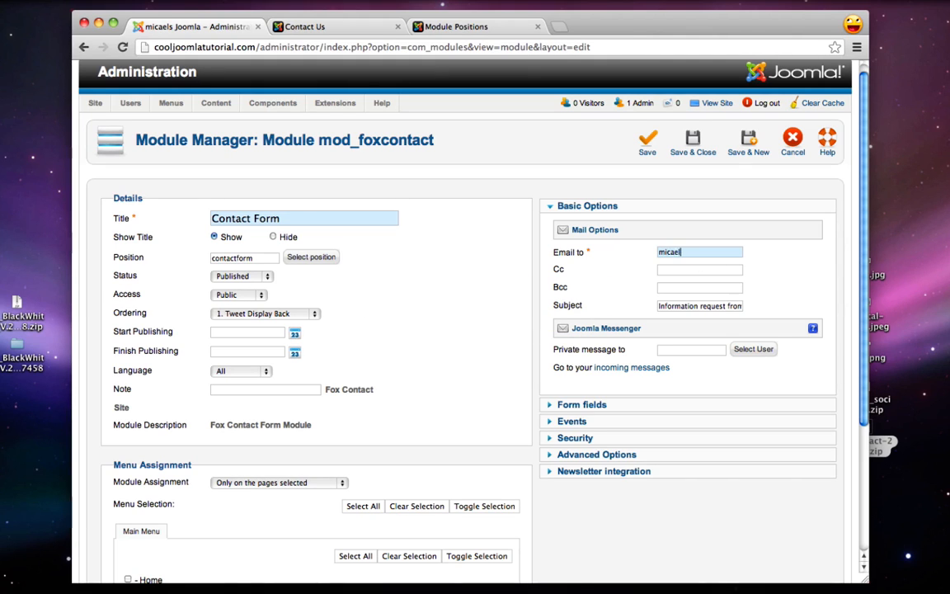
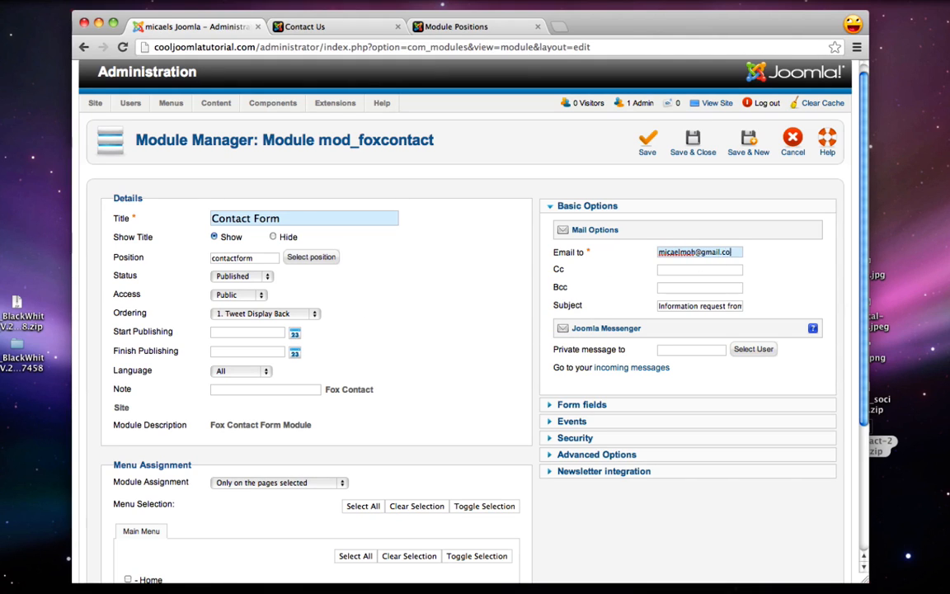
{"action": "left_click", "coordinate": [695, 144]}
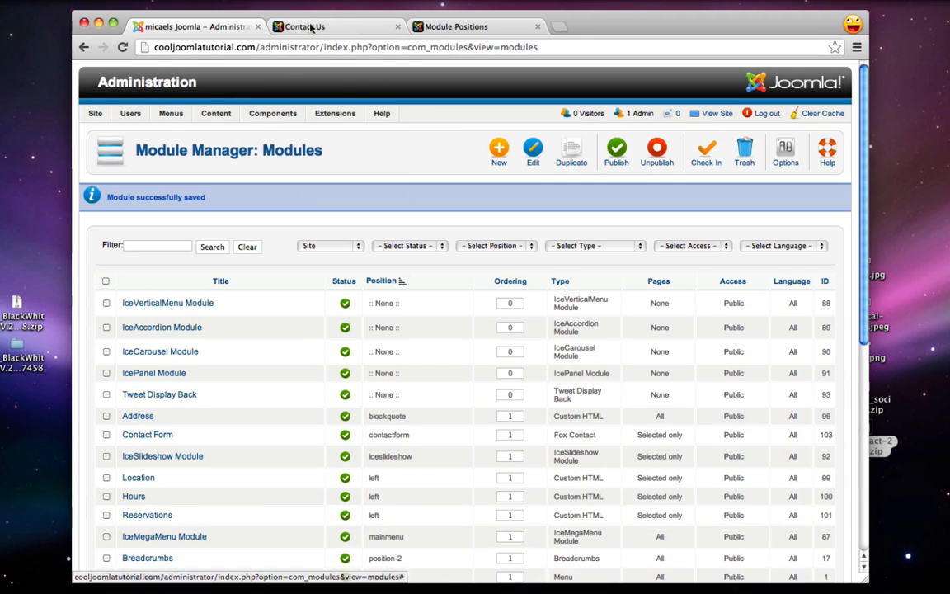
Reload the live Contact Us page to check it, then return to the administrator
{"action": "left_click", "coordinate": [312, 28]}
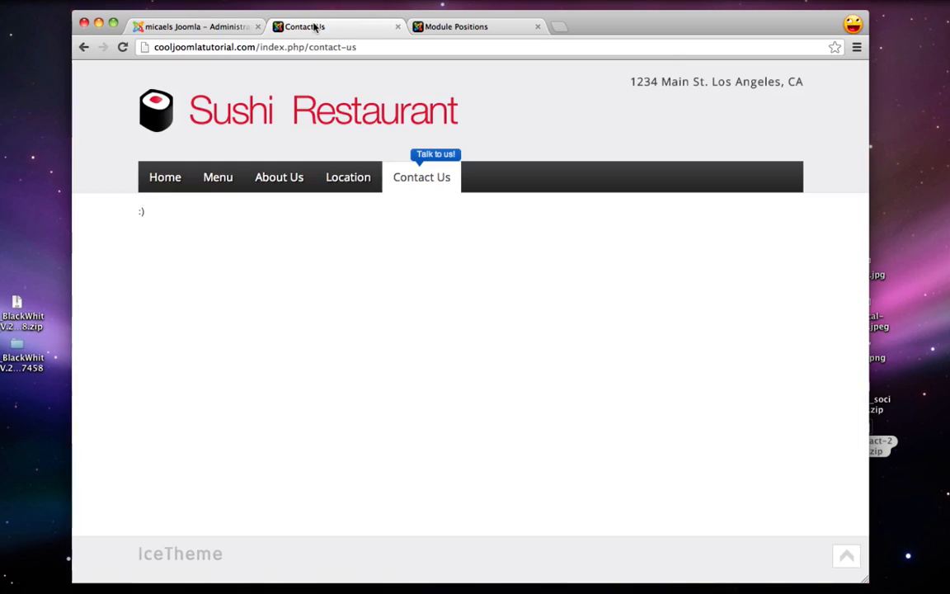
{"action": "left_click", "coordinate": [123, 47]}
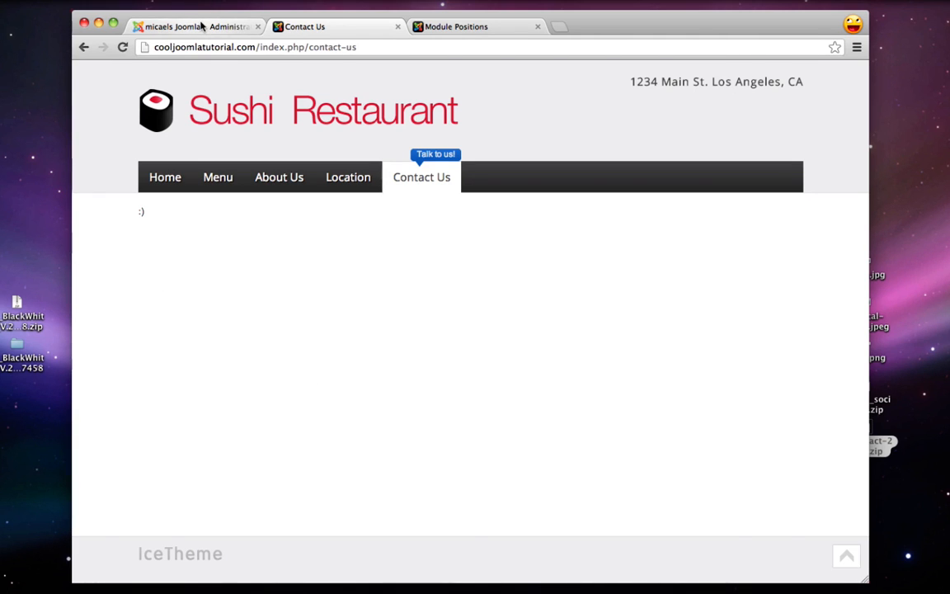
{"action": "left_click", "coordinate": [201, 26]}
Replace the Contact Us article's text with {loadposition contactform} and save the article
{"action": "mouse_move", "coordinate": [210, 113]}
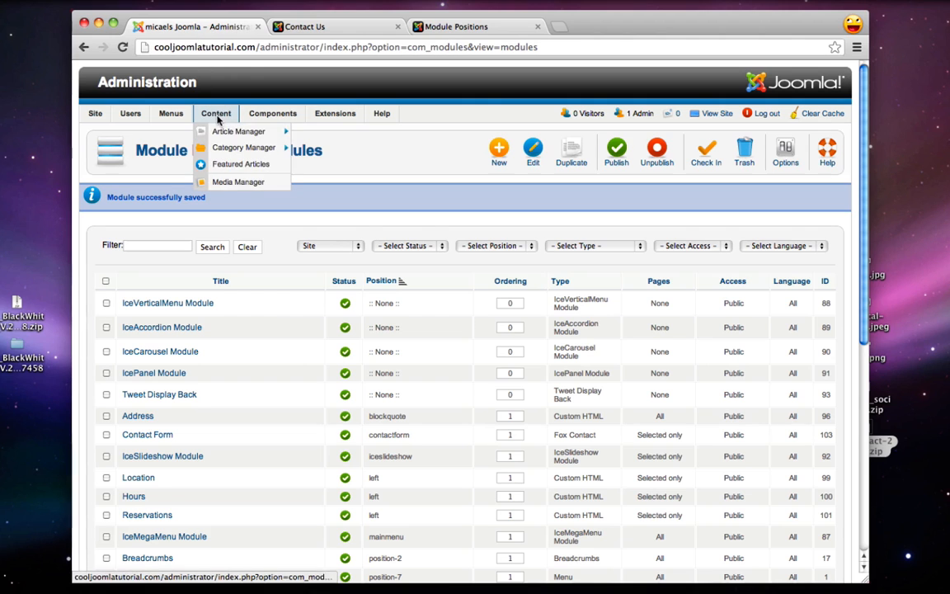
{"action": "left_click", "coordinate": [228, 132]}
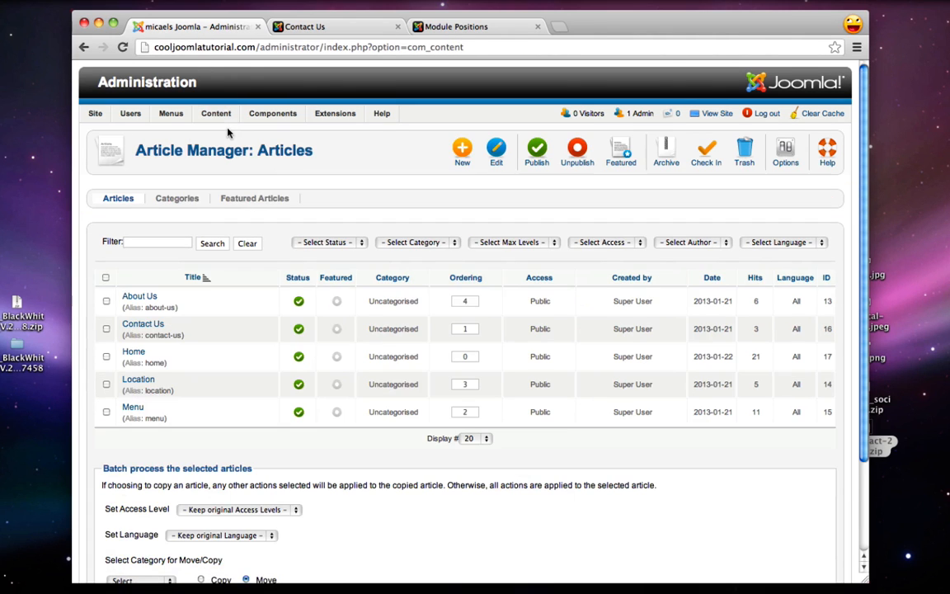
{"action": "key", "text": "super+plus"}
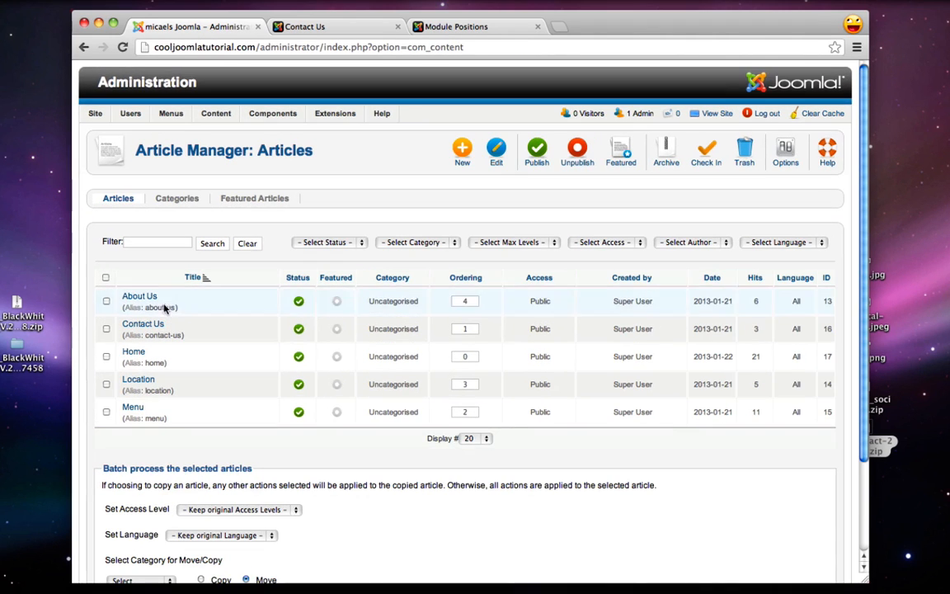
{"action": "left_click", "coordinate": [152, 328]}
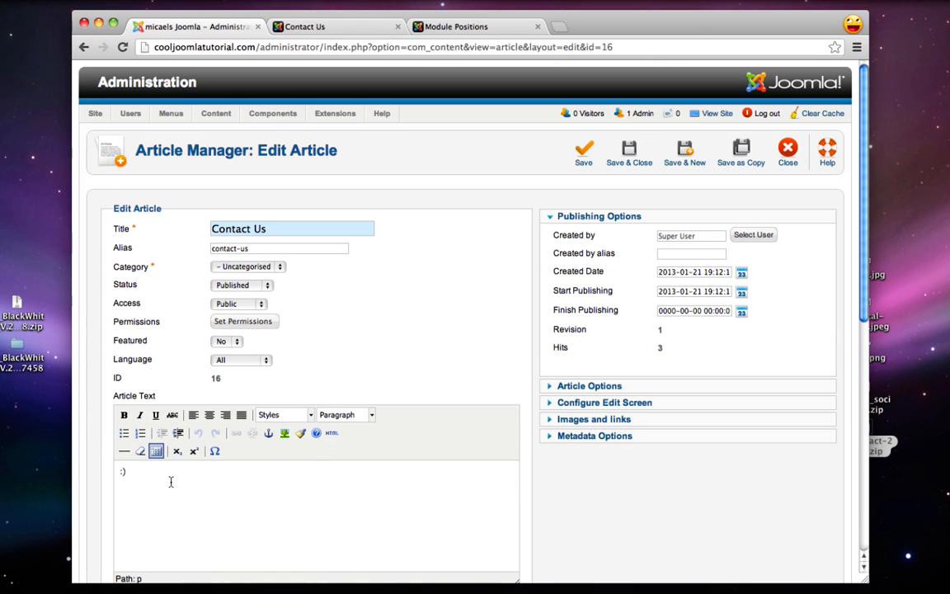
{"action": "left_click", "coordinate": [127, 483]}
{"action": "type", "text": "{loadposition"}
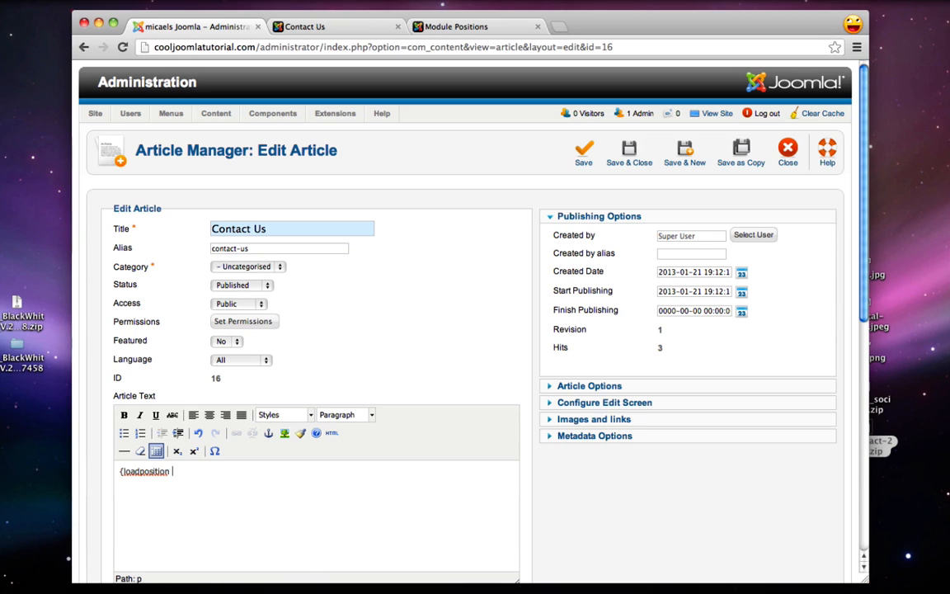
{"action": "type", "text": " contactform"}
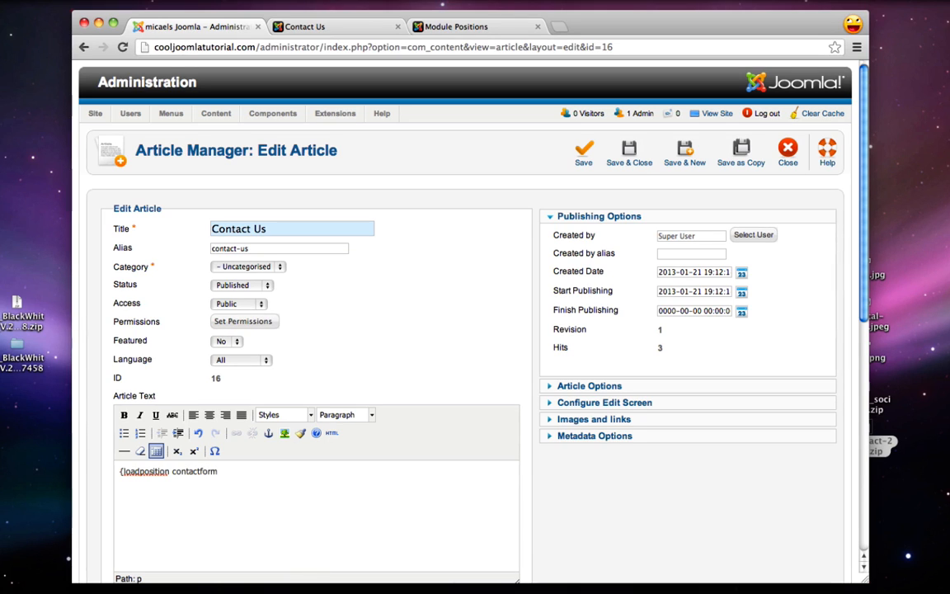
{"action": "type", "text": "}"}
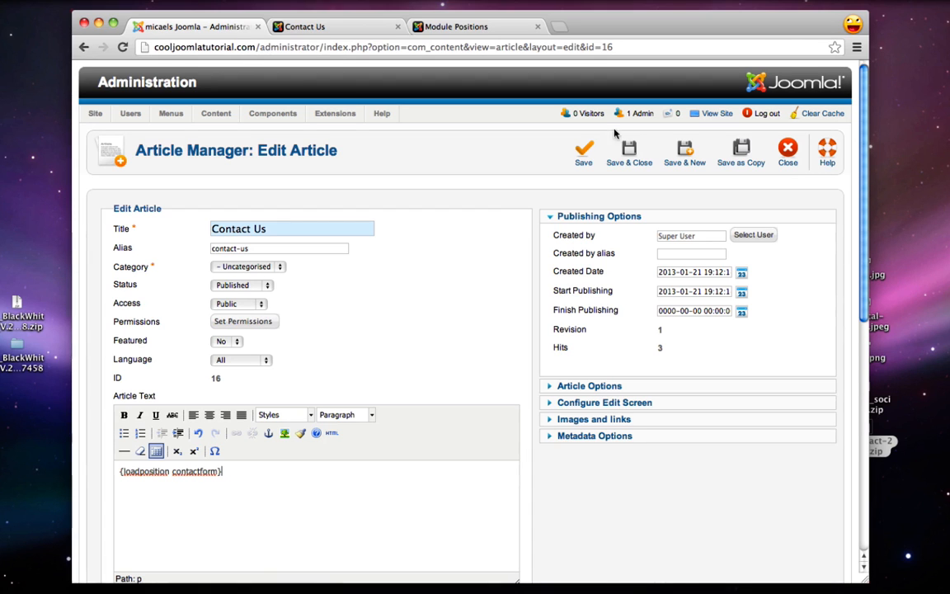
{"action": "left_click", "coordinate": [618, 157]}
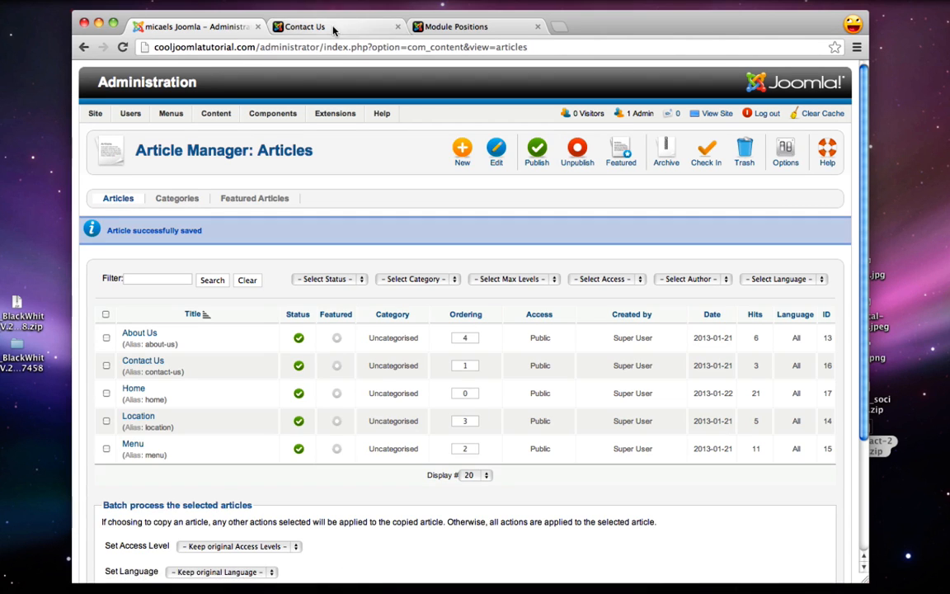
Reload the live Contact Us page to confirm the Fox contact form appears, then return to admin
{"action": "left_click", "coordinate": [333, 28]}
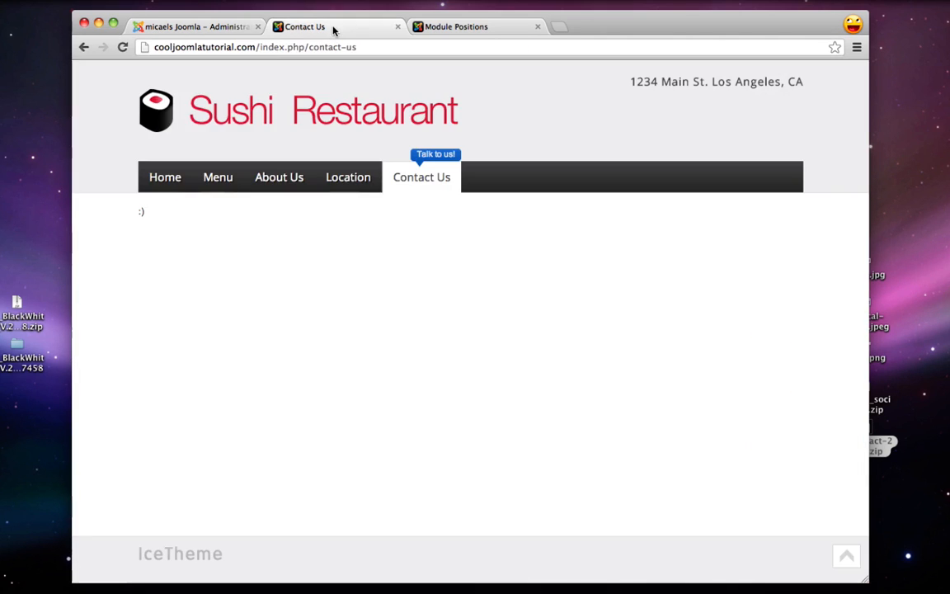
{"action": "left_click", "coordinate": [122, 47]}
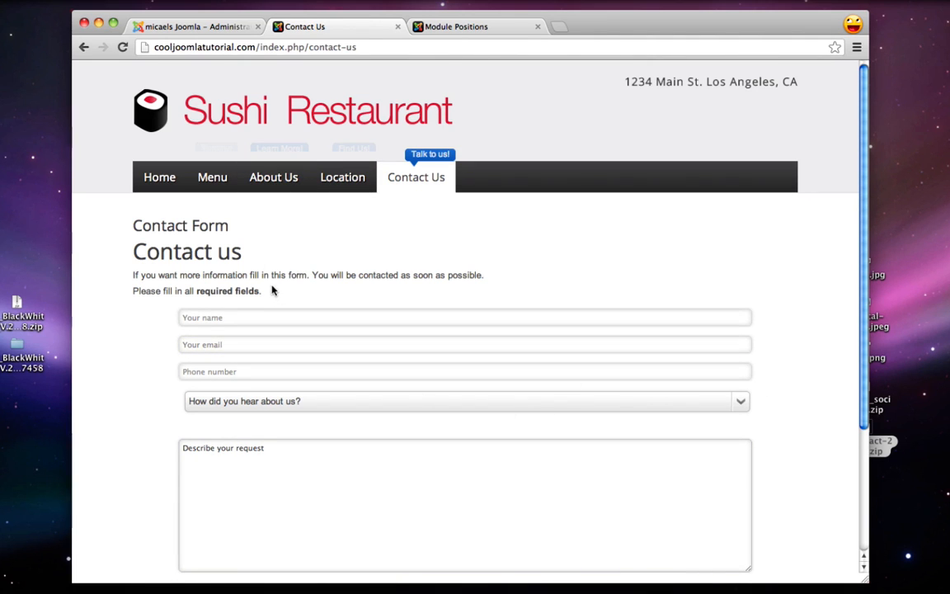
{"action": "left_click", "coordinate": [177, 26]}
Create a Custom HTML module titled 'Email & Phone' in the left position
{"action": "mouse_move", "coordinate": [335, 113]}
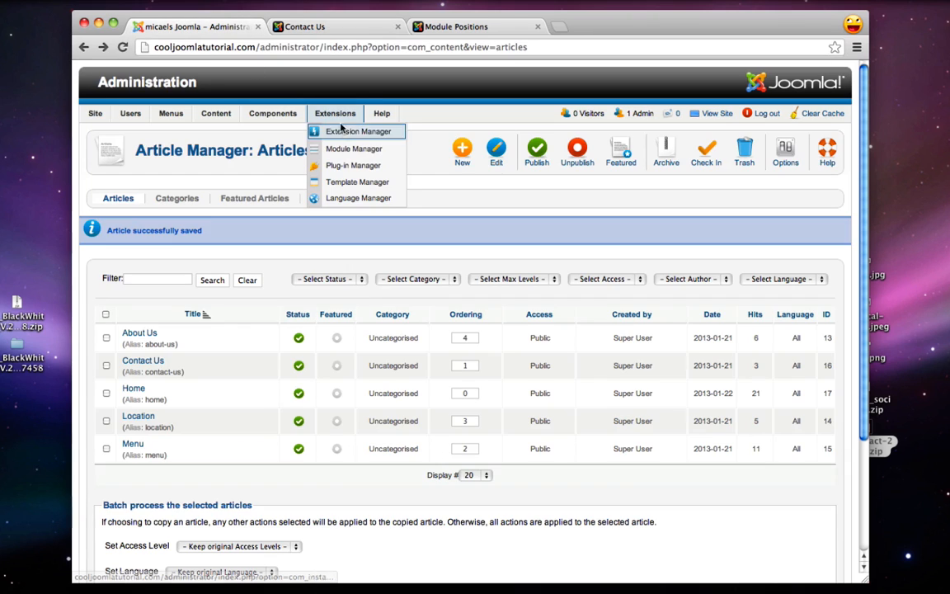
{"action": "left_click", "coordinate": [347, 149]}
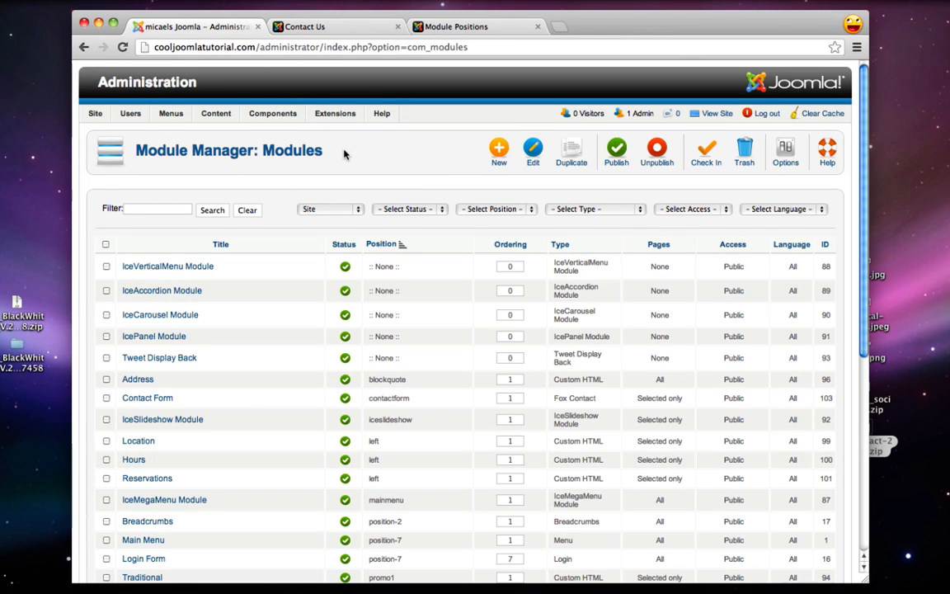
{"action": "left_click", "coordinate": [500, 158]}
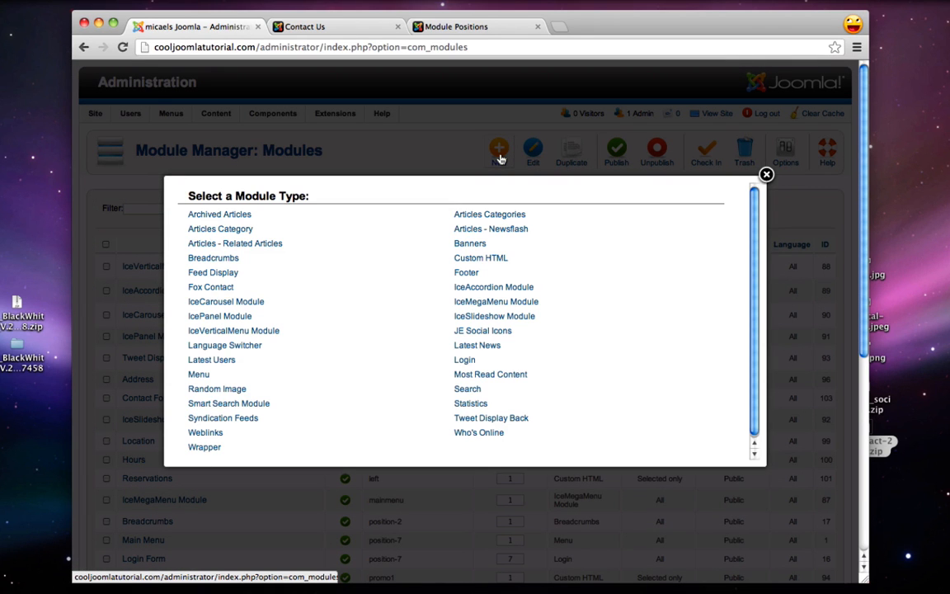
{"action": "left_click", "coordinate": [492, 263]}
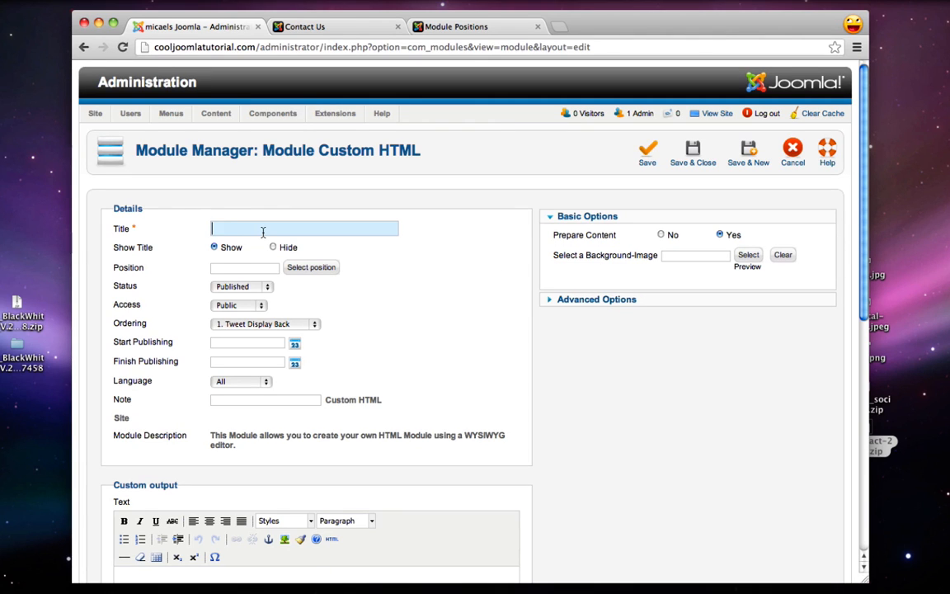
{"action": "type", "text": "& Phone"}
{"action": "left_click", "coordinate": [298, 267]}
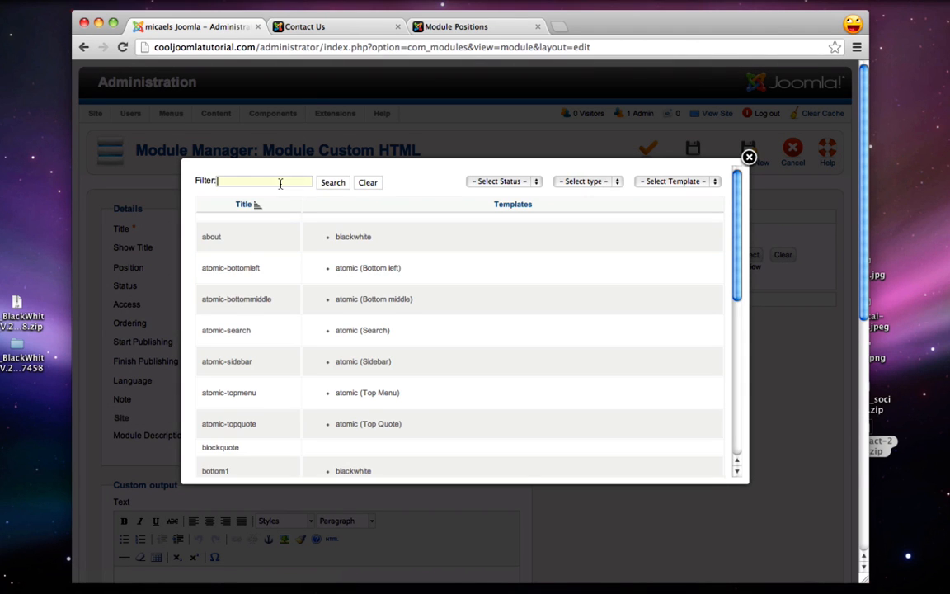
{"action": "type", "text": "left"}
{"action": "left_click", "coordinate": [332, 182]}
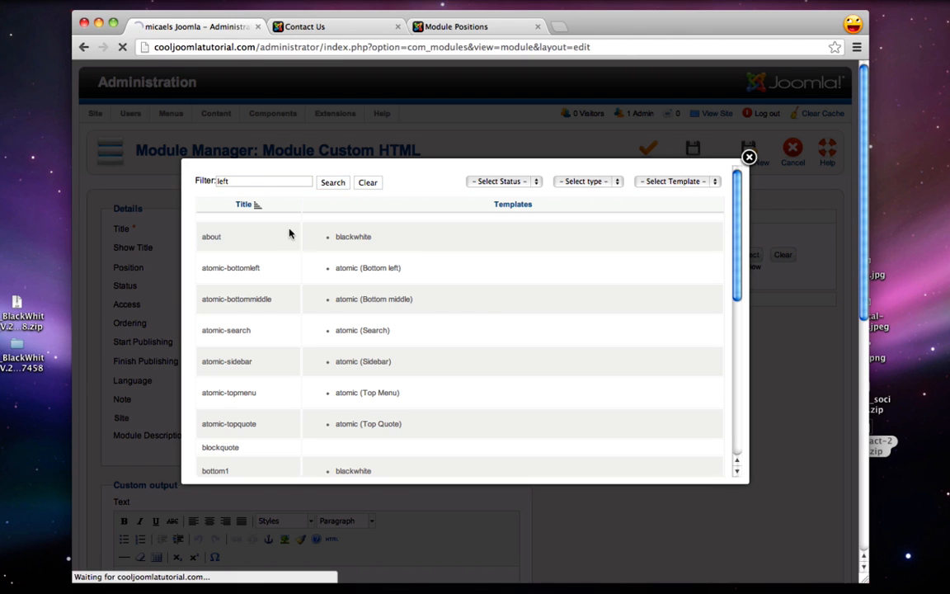
{"action": "left_click", "coordinate": [208, 260]}
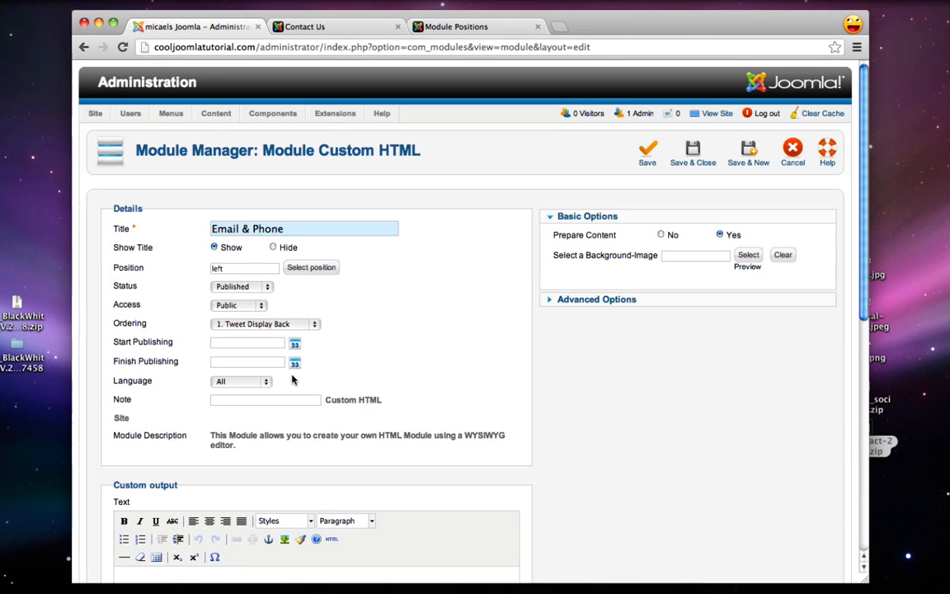
Enter the owner's e-mail address and phone number, making the Email: and Phone: labels bold
{"action": "scroll", "coordinate": [292, 377], "scroll_direction": "down", "scroll_amount": 2}
{"action": "scroll", "coordinate": [292, 377], "scroll_direction": "down", "scroll_amount": 4}
{"action": "left_click", "coordinate": [254, 454]}
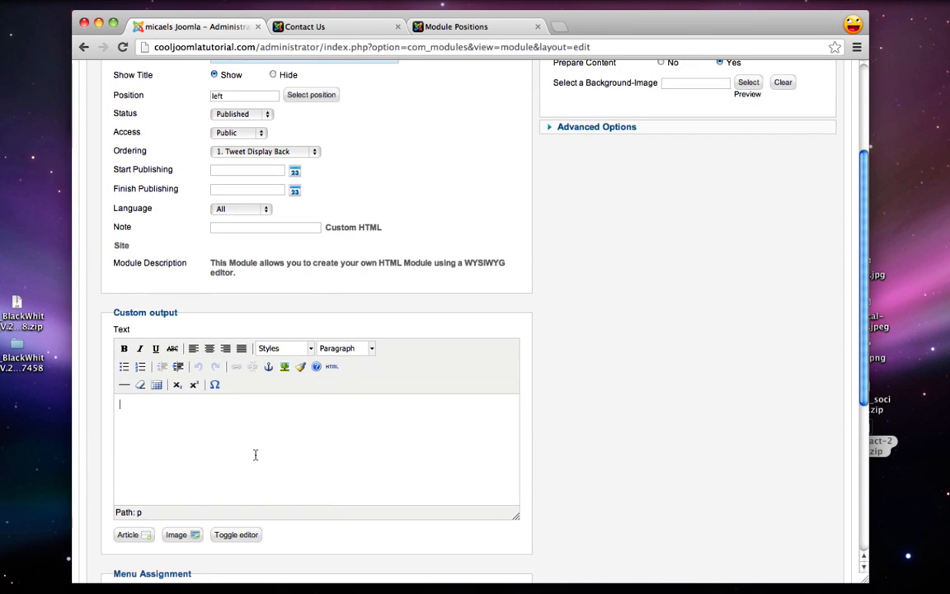
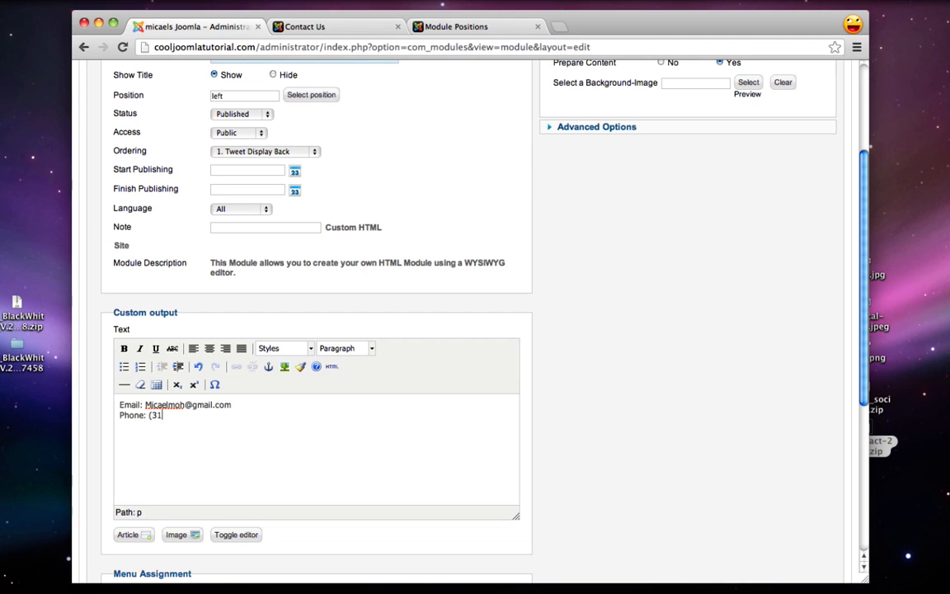
{"action": "type", "text": "0) 555-"}
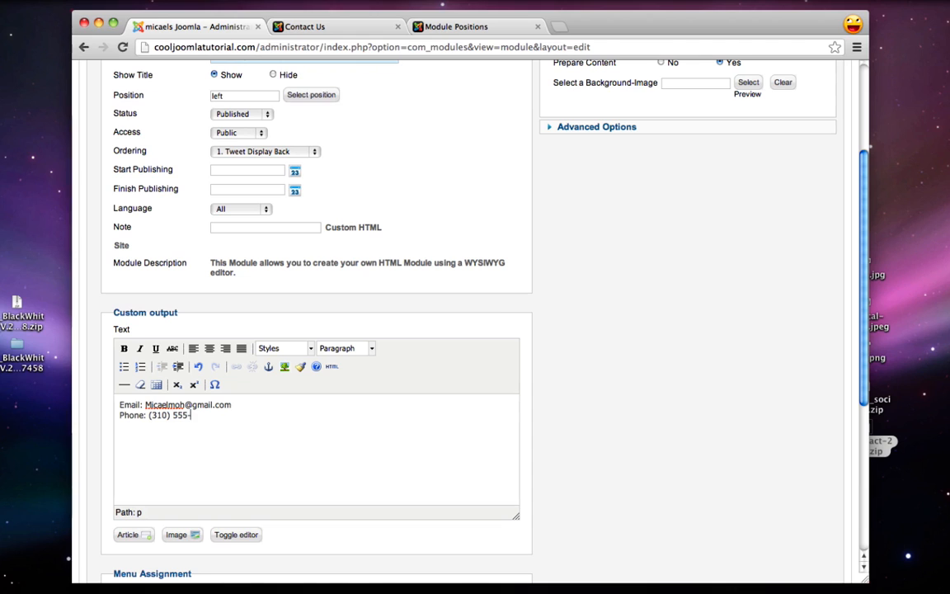
{"action": "type", "text": "3535"}
{"action": "left_click_drag", "start_coordinate": [146, 416], "coordinate": [116, 405]}
{"action": "left_click", "coordinate": [123, 348]}
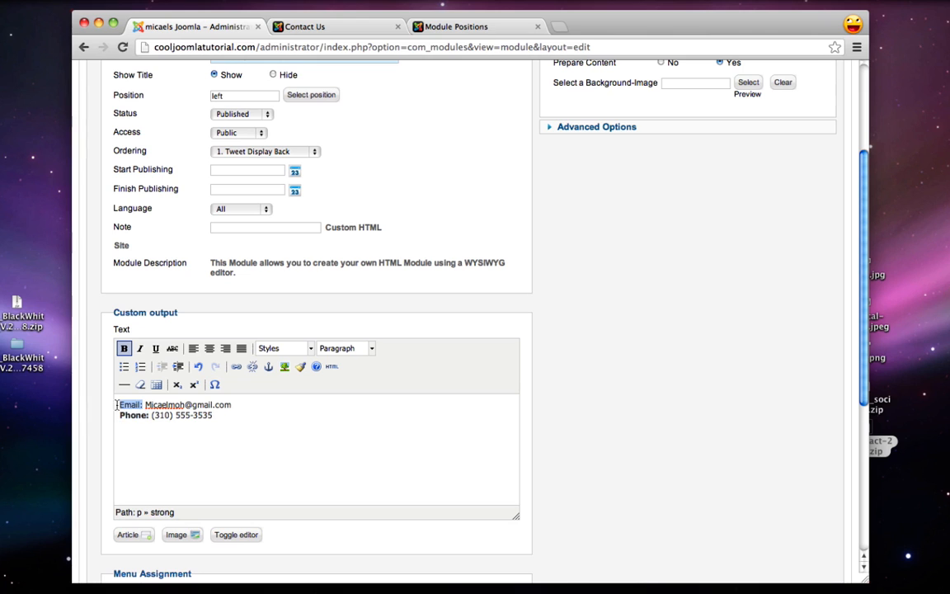
{"action": "left_click", "coordinate": [124, 348]}
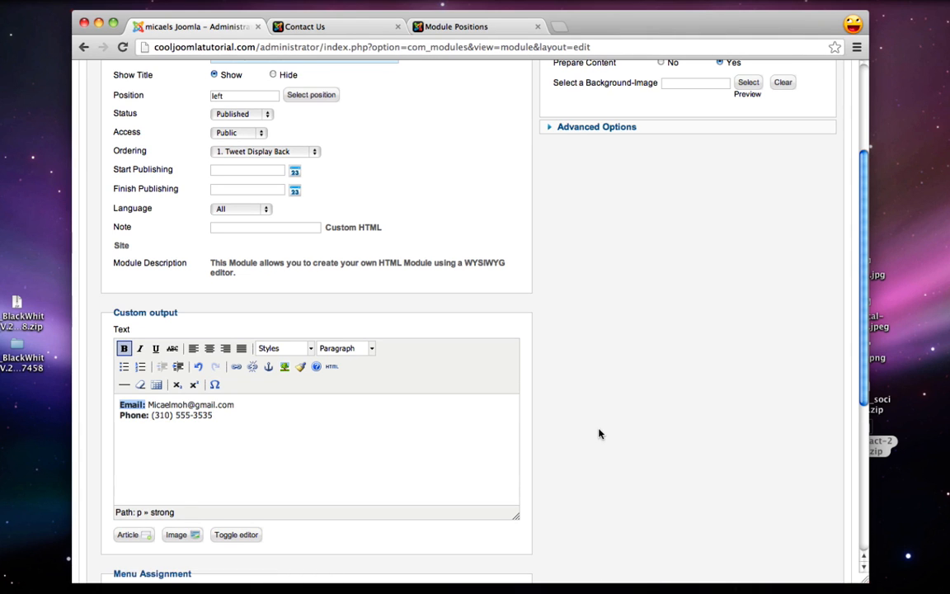
Assign the module only to the Contact Us page and save it
{"action": "scroll", "coordinate": [600, 432], "scroll_direction": "down", "scroll_amount": 5}
{"action": "left_click", "coordinate": [234, 430]}
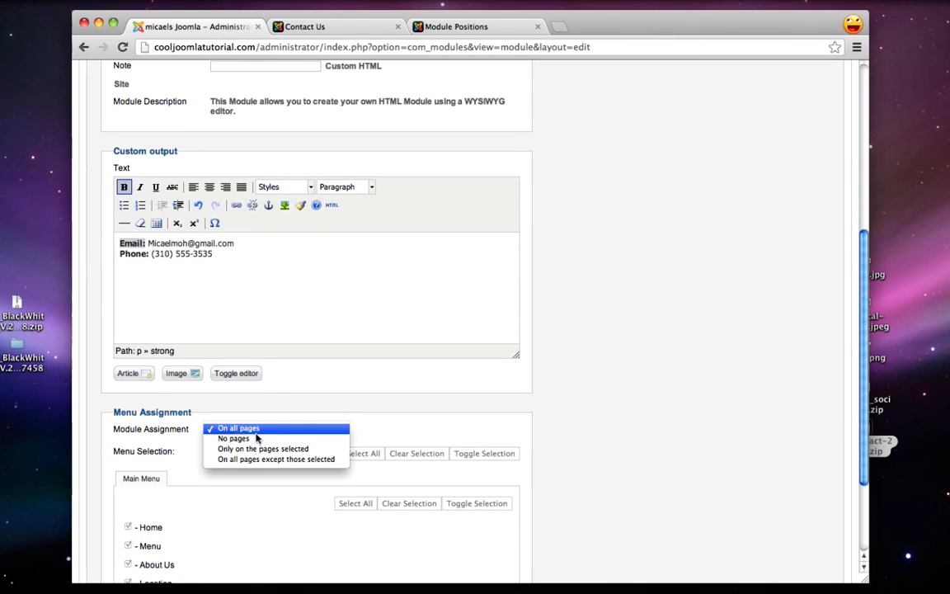
{"action": "left_click", "coordinate": [255, 447]}
{"action": "scroll", "coordinate": [287, 456], "scroll_direction": "down", "scroll_amount": 2}
{"action": "left_click", "coordinate": [391, 429]}
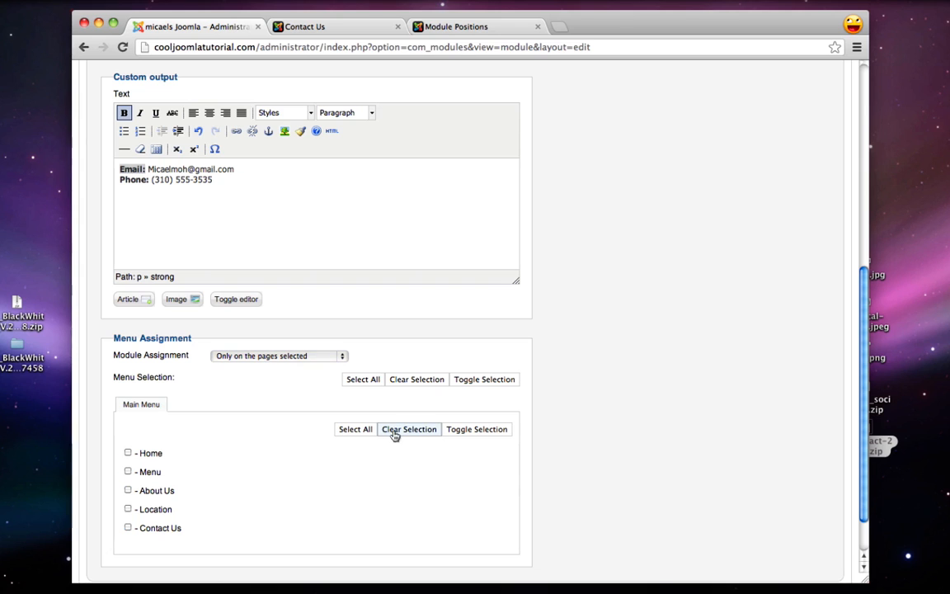
{"action": "left_click", "coordinate": [128, 528]}
{"action": "scroll", "coordinate": [396, 511], "scroll_direction": "up", "scroll_amount": 12}
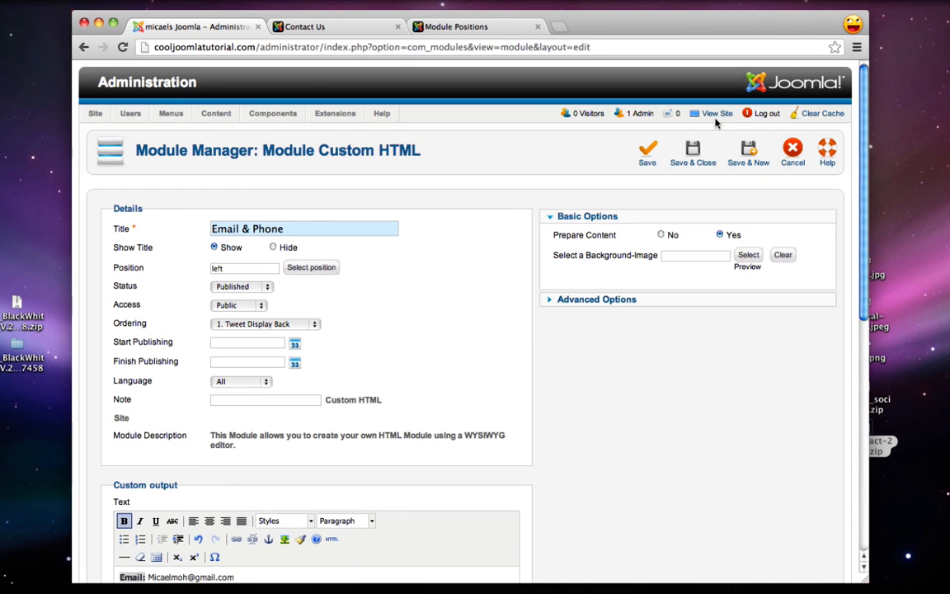
{"action": "left_click", "coordinate": [695, 164]}
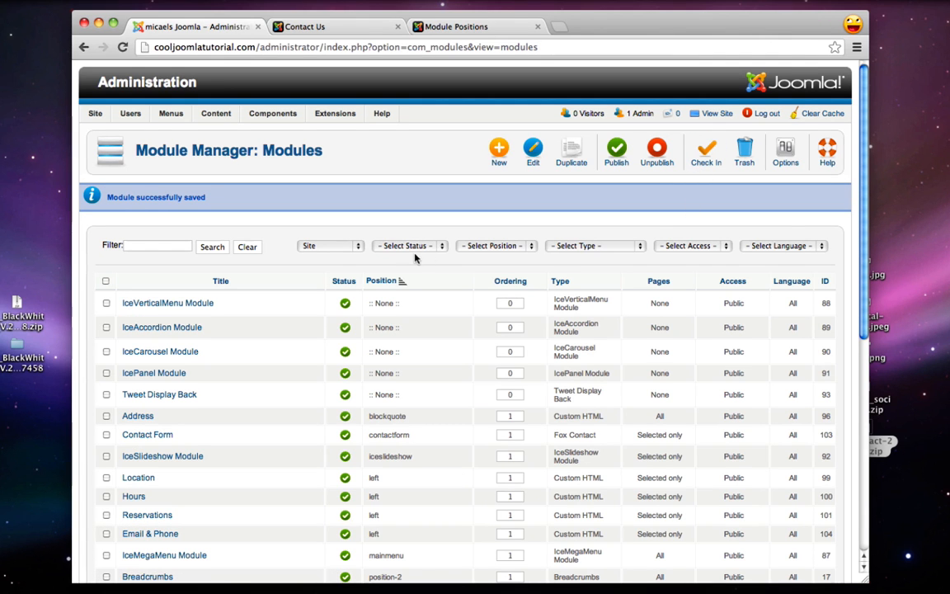
Assign the Hours module to the Contact Us menu item and save it
{"action": "scroll", "coordinate": [410, 258], "scroll_direction": "down", "scroll_amount": 3}
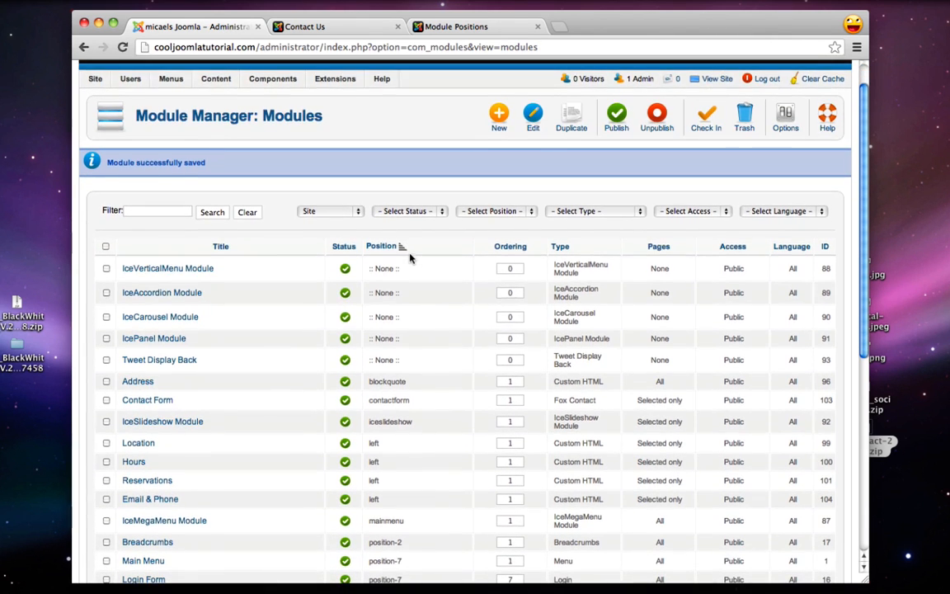
{"action": "scroll", "coordinate": [409, 258], "scroll_direction": "down", "scroll_amount": 3}
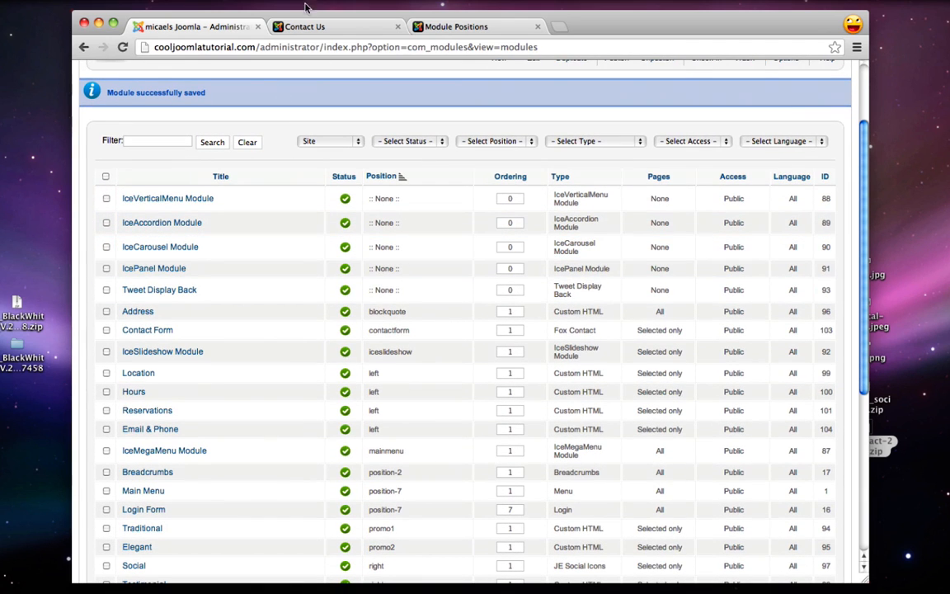
{"action": "key", "text": "super+minus"}
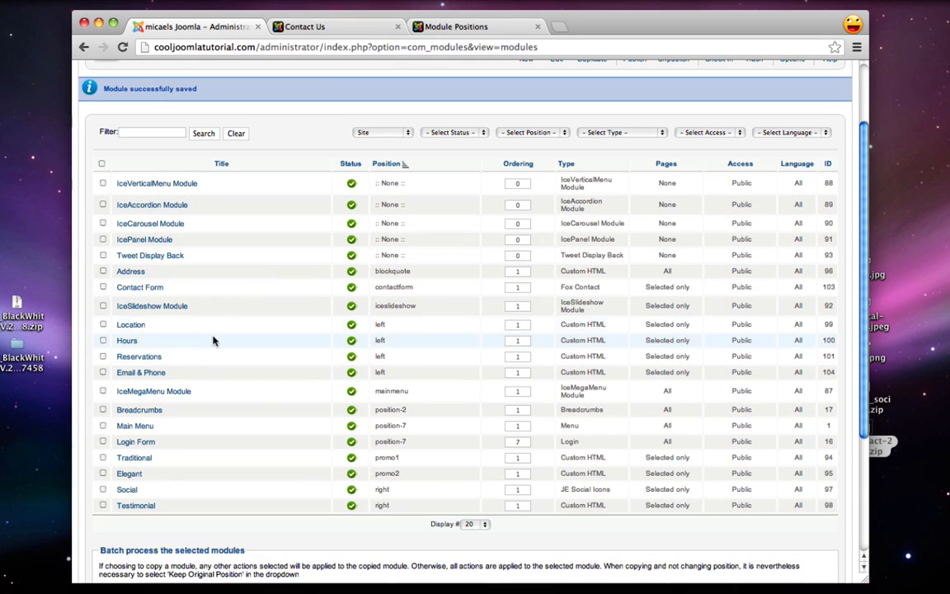
{"action": "key", "text": "super+plus"}
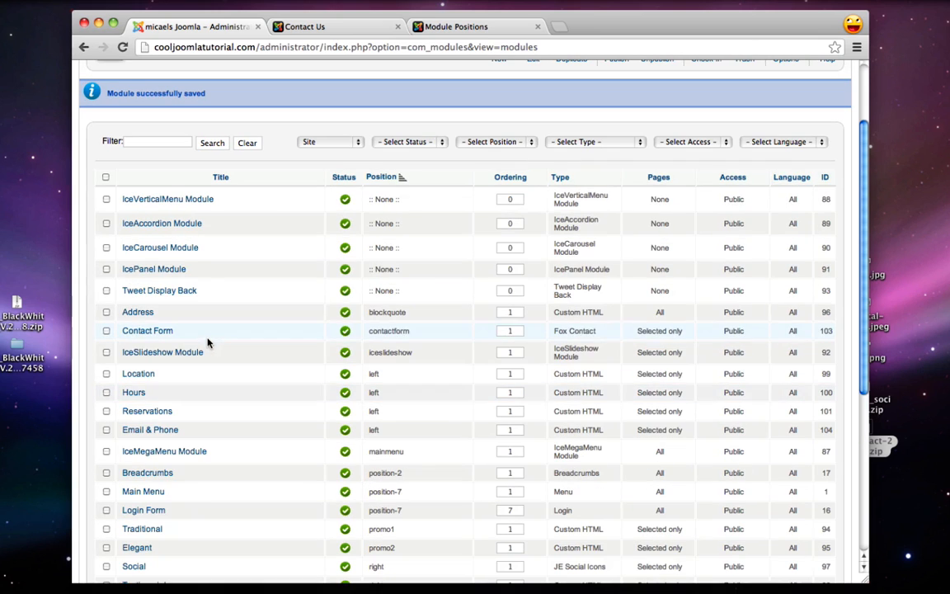
{"action": "left_click", "coordinate": [134, 392]}
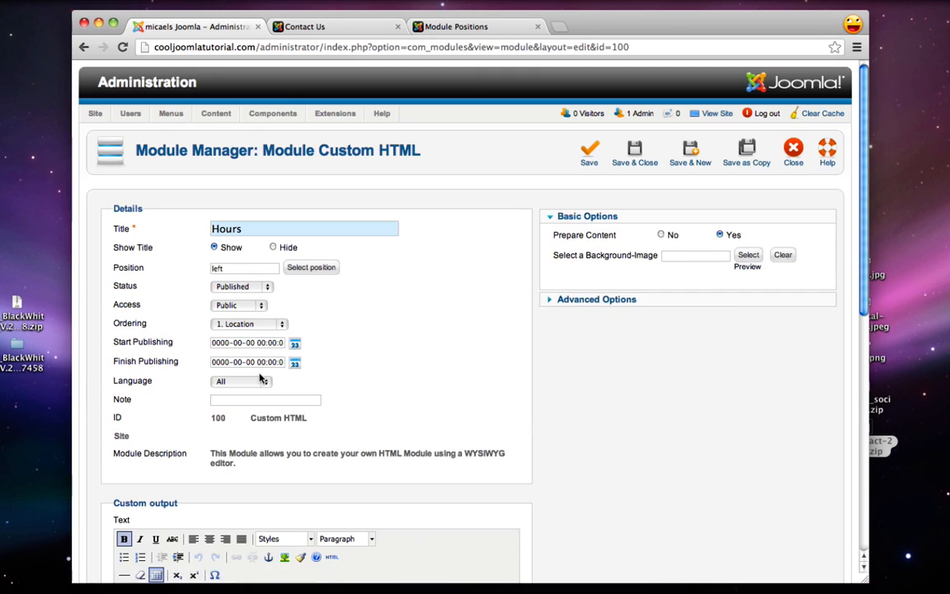
{"action": "scroll", "coordinate": [260, 376], "scroll_direction": "down", "scroll_amount": 10}
{"action": "scroll", "coordinate": [260, 375], "scroll_direction": "down", "scroll_amount": 1}
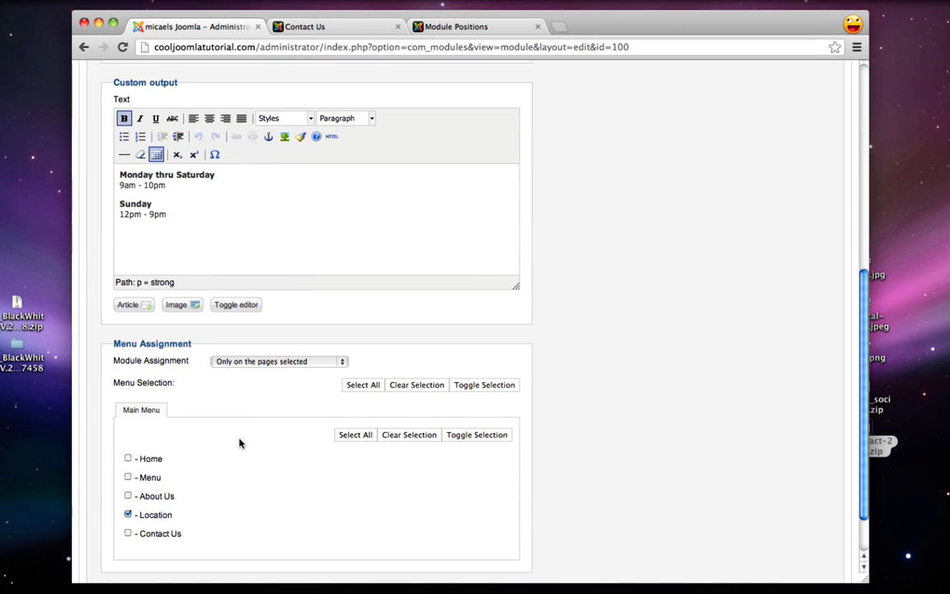
{"action": "left_click", "coordinate": [128, 533]}
{"action": "scroll", "coordinate": [388, 516], "scroll_direction": "up", "scroll_amount": 8}
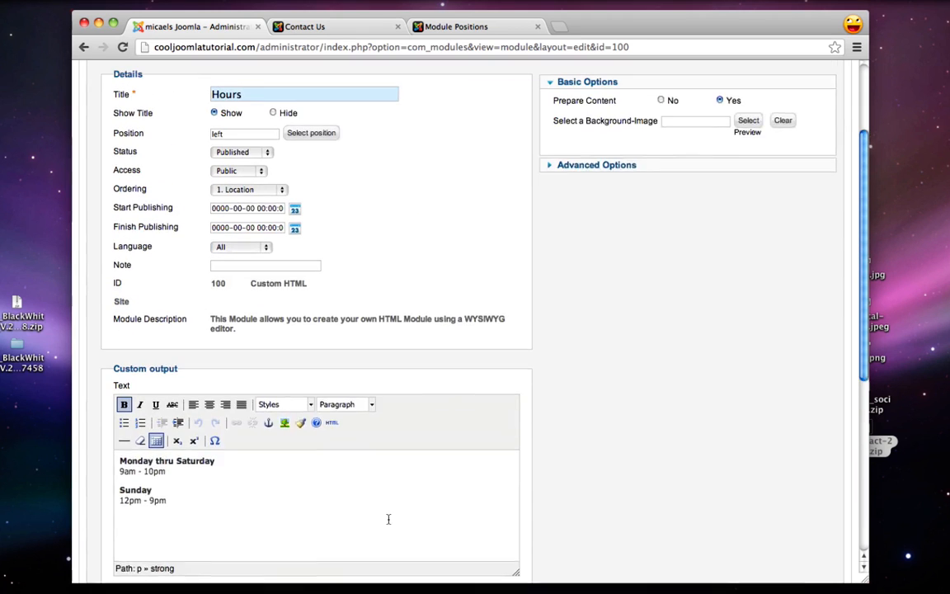
{"action": "left_click", "coordinate": [633, 76]}
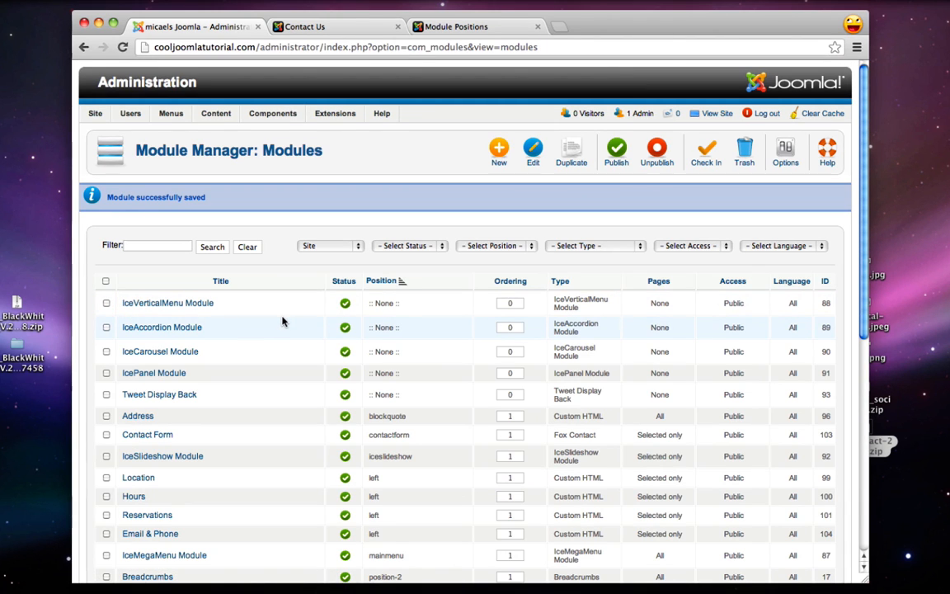
Assign the Location module to Contact Us as well and save it
{"action": "scroll", "coordinate": [282, 322], "scroll_direction": "down", "scroll_amount": 1}
{"action": "left_click", "coordinate": [148, 458]}
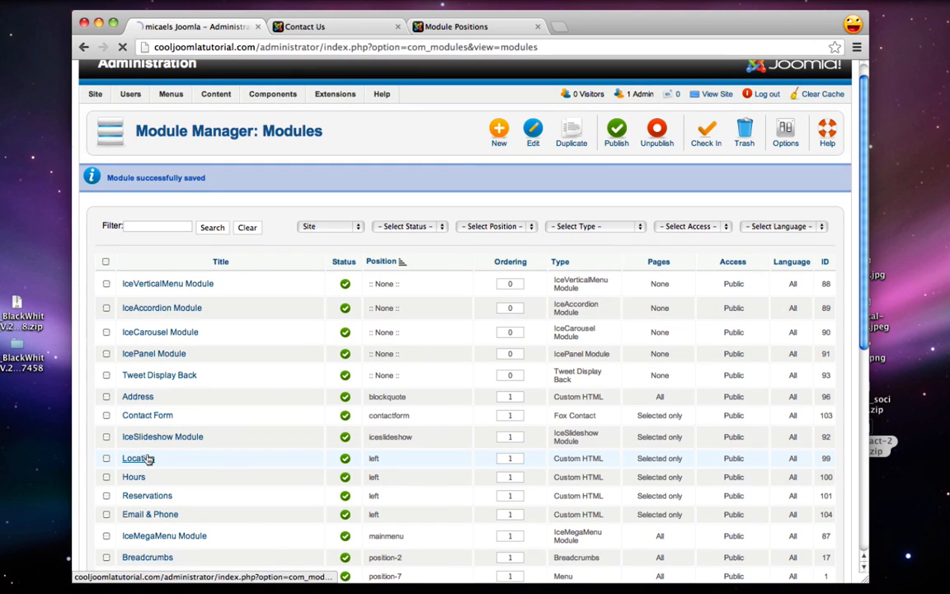
{"action": "scroll", "coordinate": [350, 333], "scroll_direction": "down", "scroll_amount": 5}
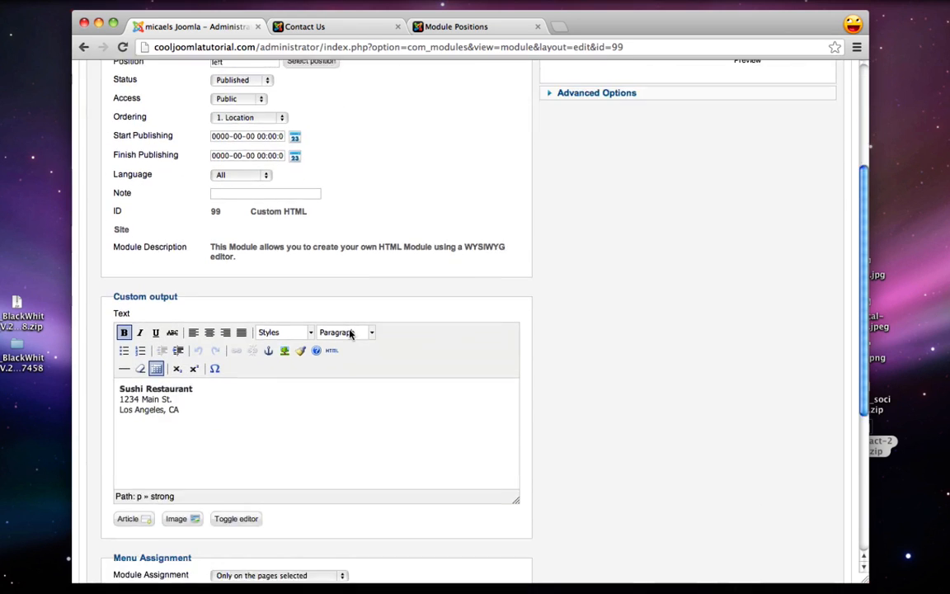
{"action": "scroll", "coordinate": [349, 333], "scroll_direction": "down", "scroll_amount": 10}
{"action": "left_click", "coordinate": [128, 500]}
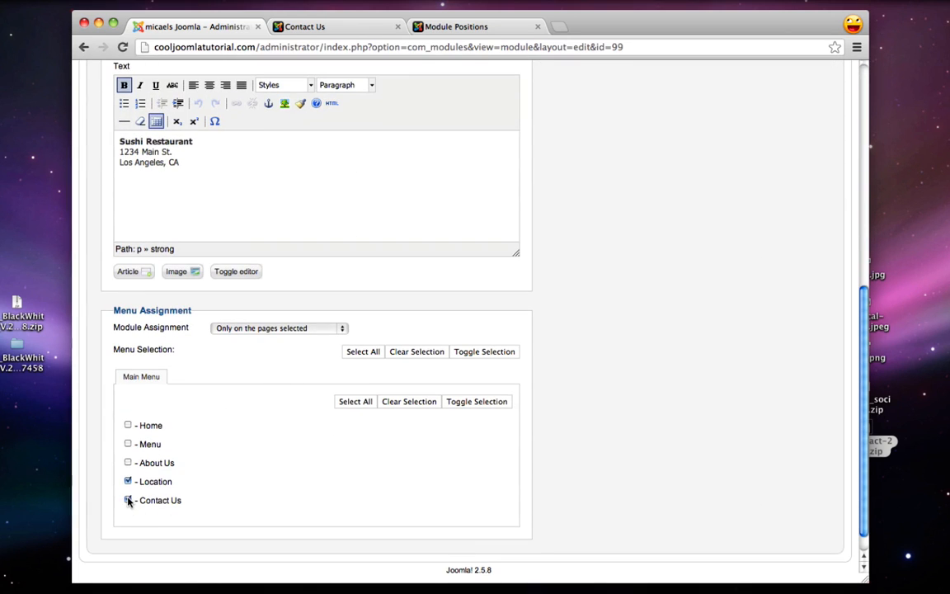
{"action": "scroll", "coordinate": [462, 513], "scroll_direction": "up", "scroll_amount": 15}
{"action": "left_click", "coordinate": [648, 155]}
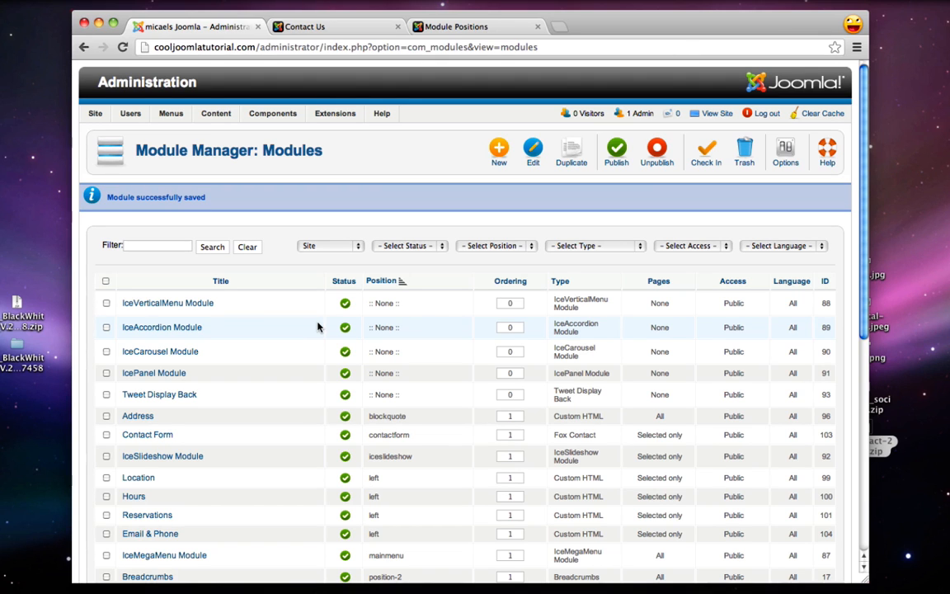
Tick Contact Us in the Social module's menu assignment and save
{"action": "scroll", "coordinate": [317, 327], "scroll_direction": "down", "scroll_amount": 4}
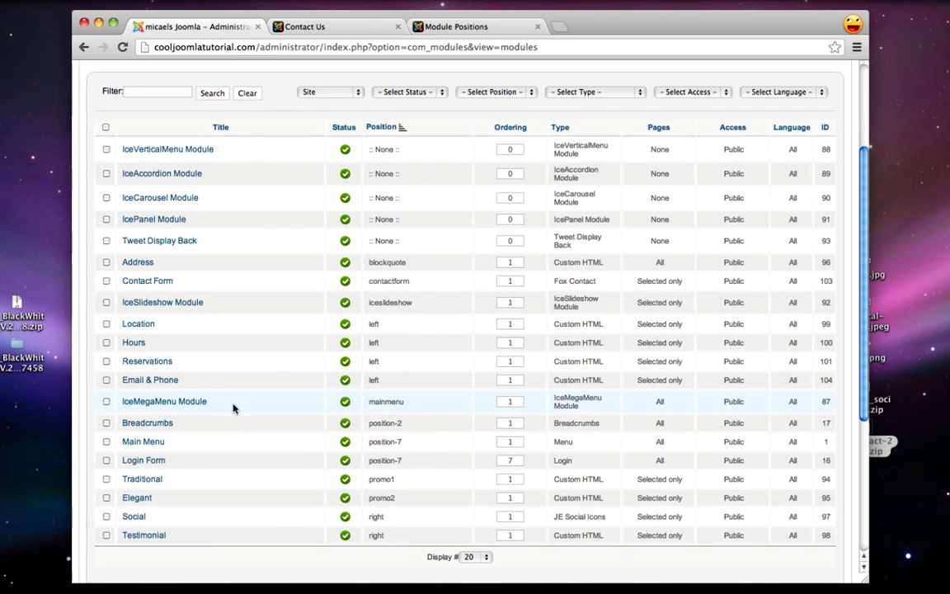
{"action": "left_click", "coordinate": [135, 517]}
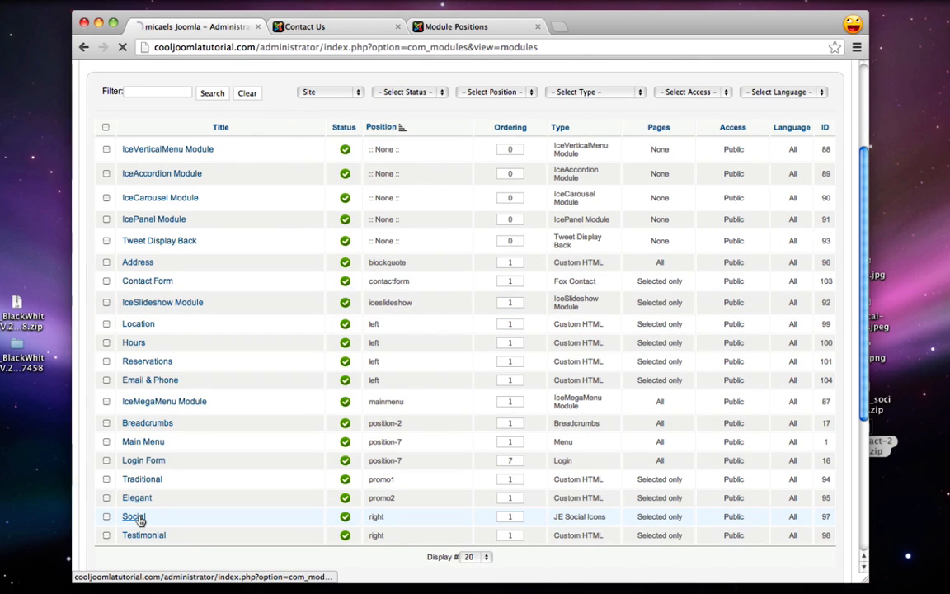
{"action": "scroll", "coordinate": [483, 296], "scroll_direction": "down", "scroll_amount": 5}
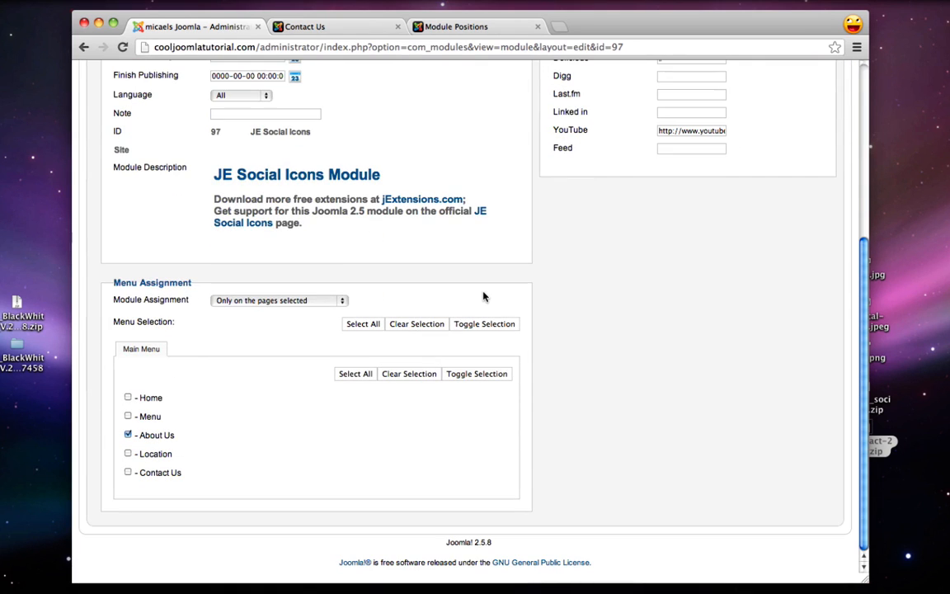
{"action": "left_click", "coordinate": [127, 473]}
{"action": "scroll", "coordinate": [520, 456], "scroll_direction": "up", "scroll_amount": 6}
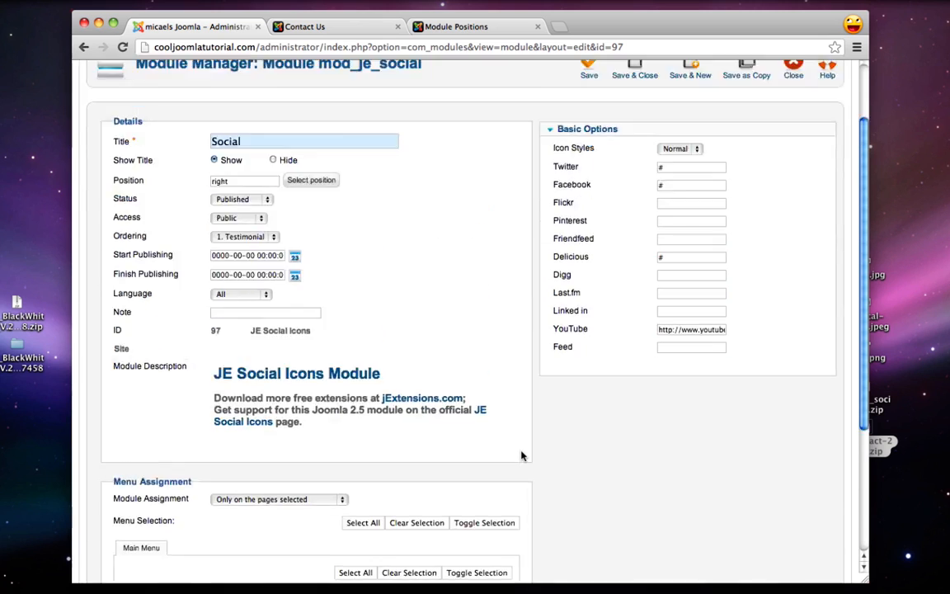
{"action": "left_click", "coordinate": [634, 150]}
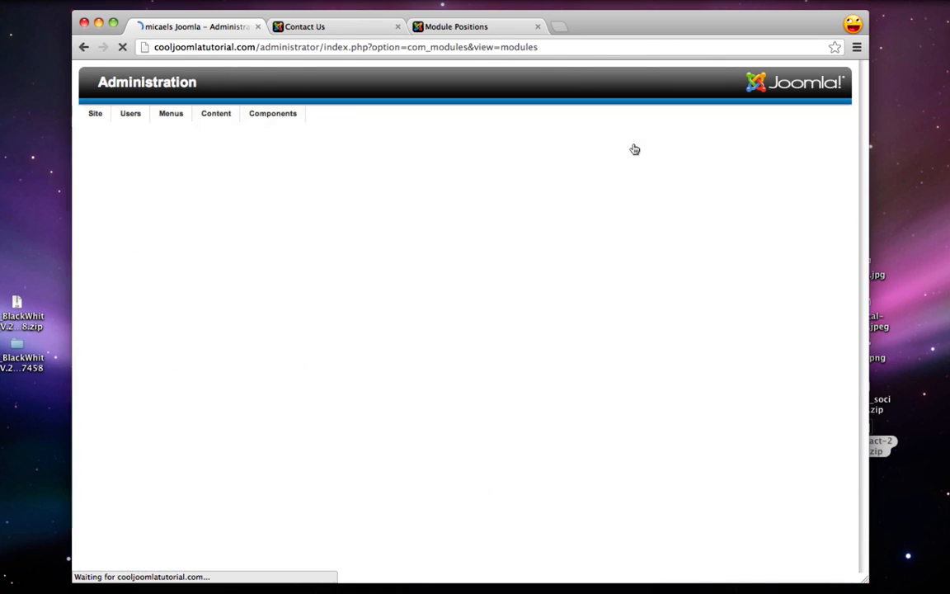
Add Contact Us to the Testimonial module's menu assignment and save and close it
{"action": "scroll", "coordinate": [254, 378], "scroll_direction": "down", "scroll_amount": 5}
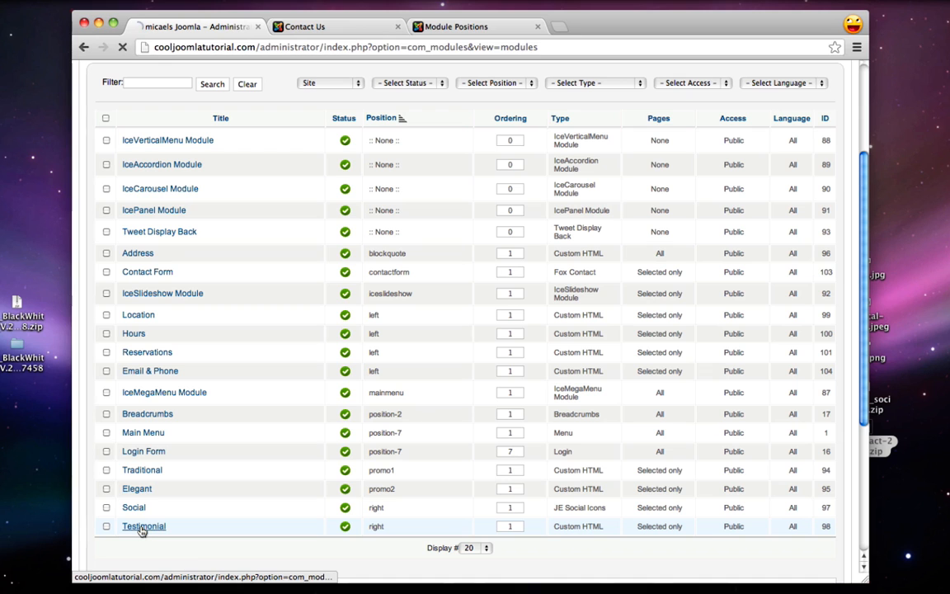
{"action": "left_click", "coordinate": [142, 526]}
{"action": "scroll", "coordinate": [423, 346], "scroll_direction": "down", "scroll_amount": 10}
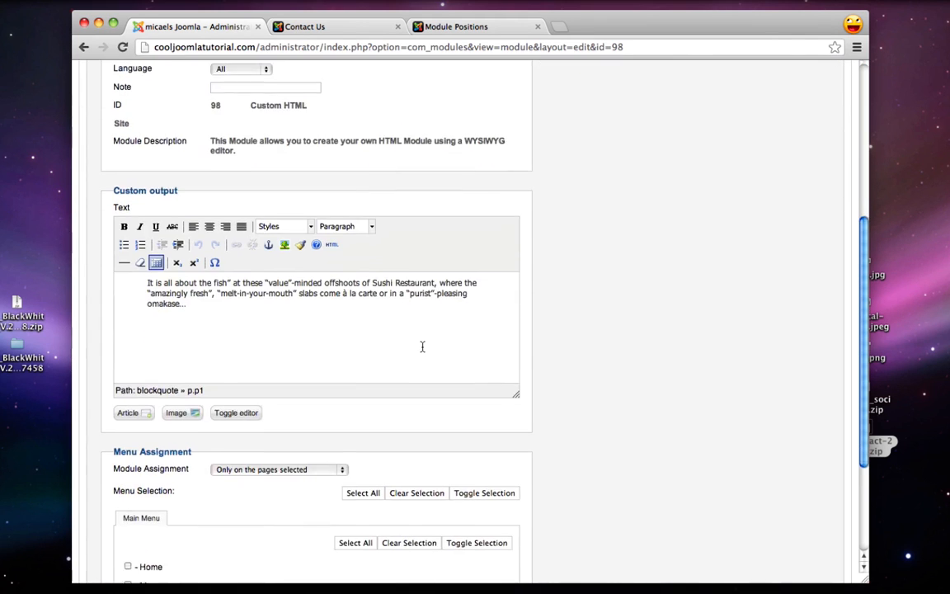
{"action": "left_click", "coordinate": [128, 509]}
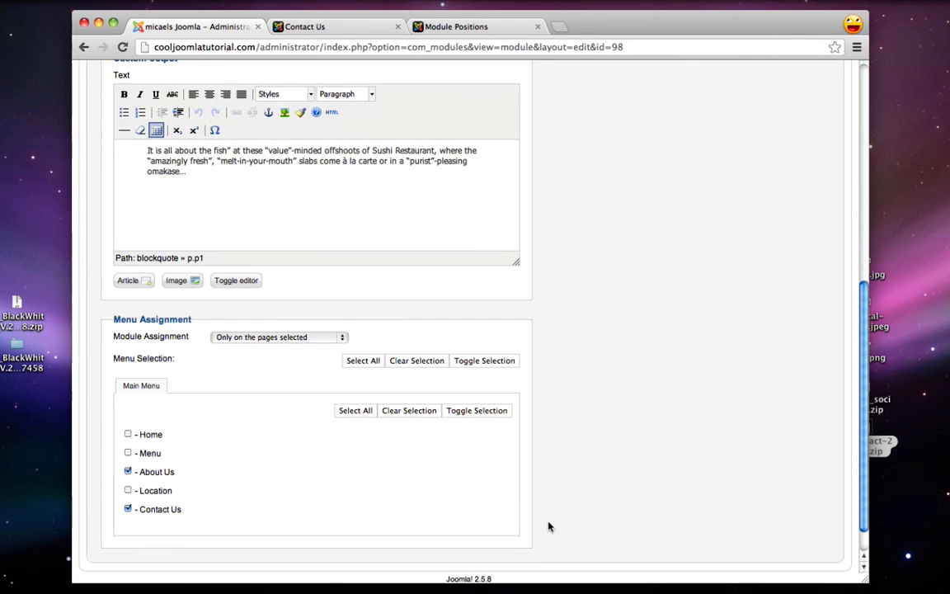
{"action": "scroll", "coordinate": [547, 524], "scroll_direction": "up", "scroll_amount": 10}
{"action": "left_click", "coordinate": [642, 151]}
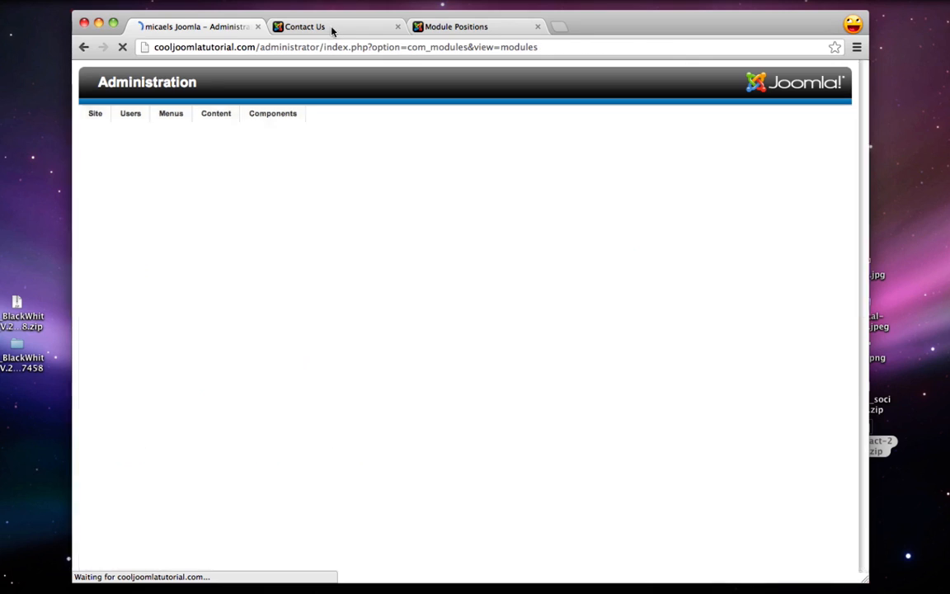
{"action": "left_click", "coordinate": [330, 29]}
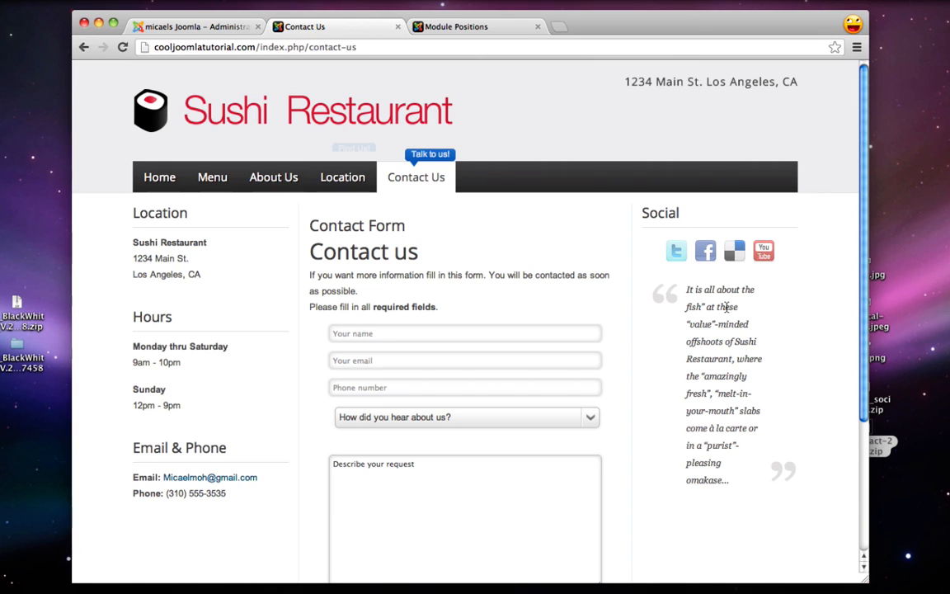
Return to the Sushi Restaurant home page using the site logo and scroll down it
{"action": "left_click", "coordinate": [183, 130]}
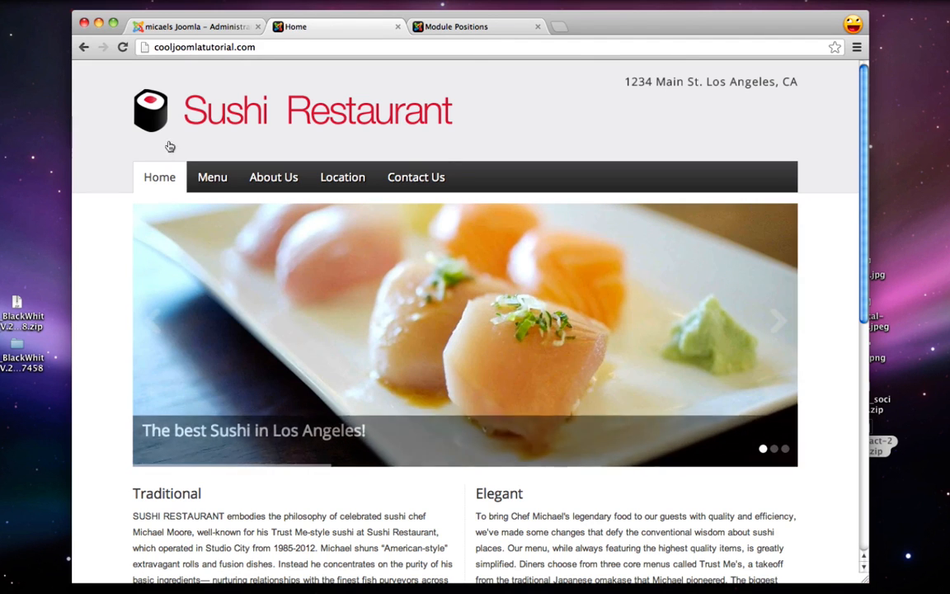
{"action": "scroll", "coordinate": [115, 256], "scroll_direction": "down", "scroll_amount": 2}
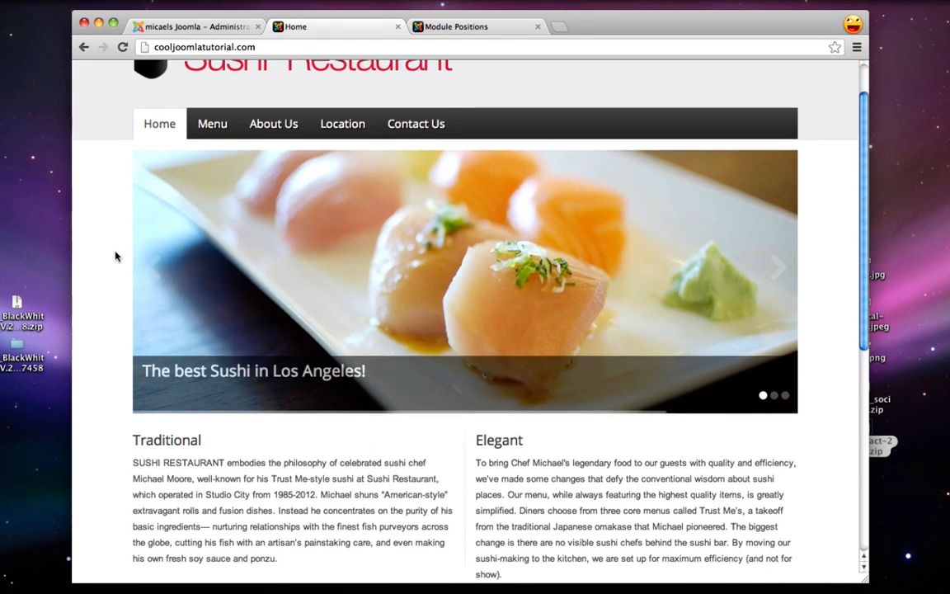